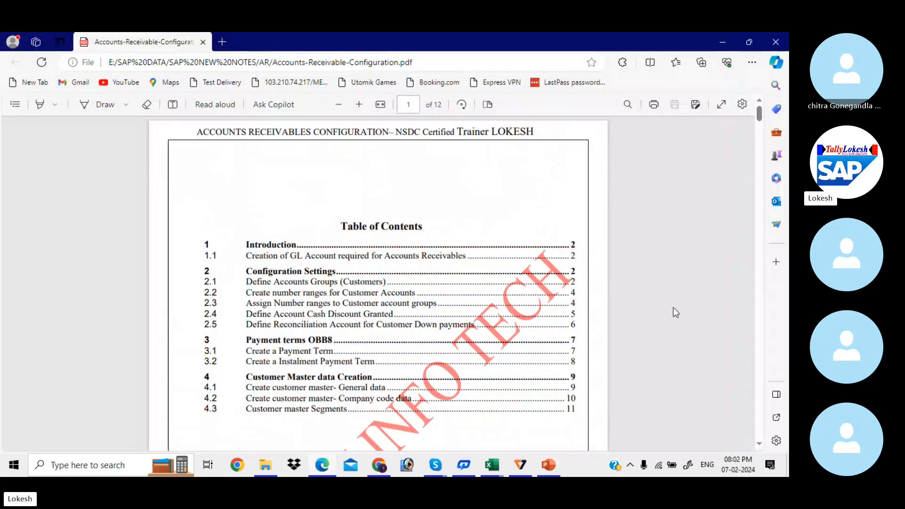
- Scroll the Accounts Receivable configuration PDF down to the GL accounts table on page 2
scroll(673, 307, down, 10)
scroll(673, 308, down, 7)
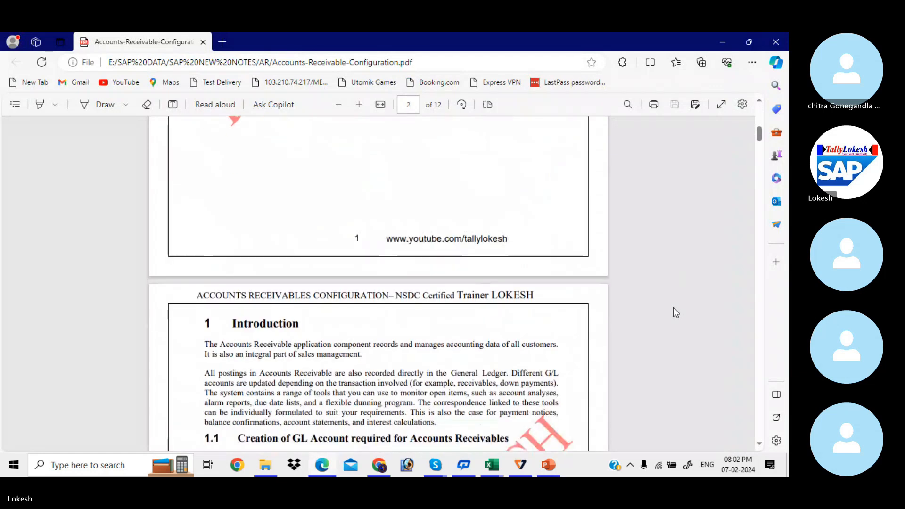
scroll(673, 307, down, 1)
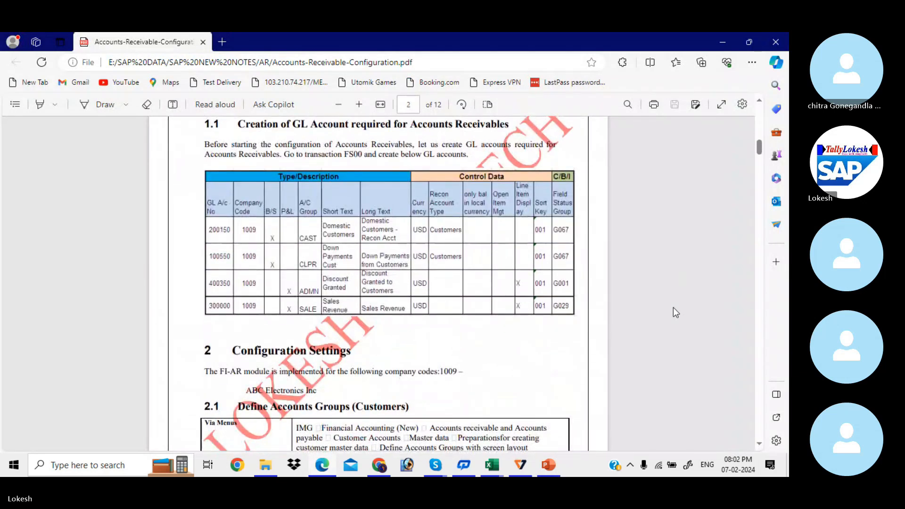
key(alt+Tab)
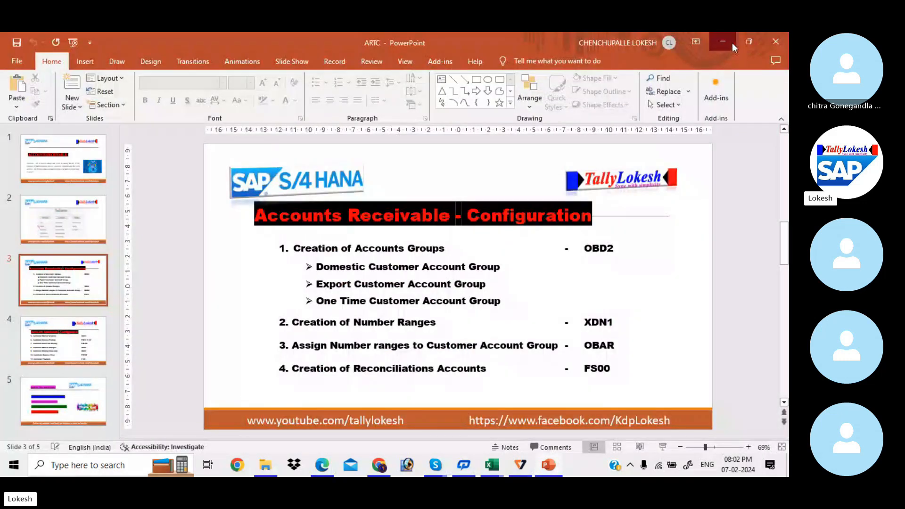
- Minimise all five open windows, close the SAP NEW NOTES folder, and dismiss the K7 licence warning
click(731, 44)
click(731, 44)
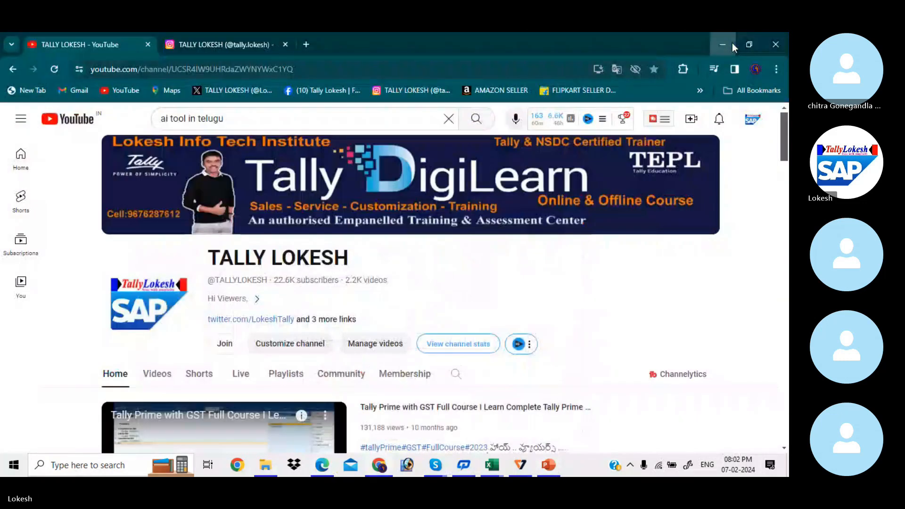
click(731, 43)
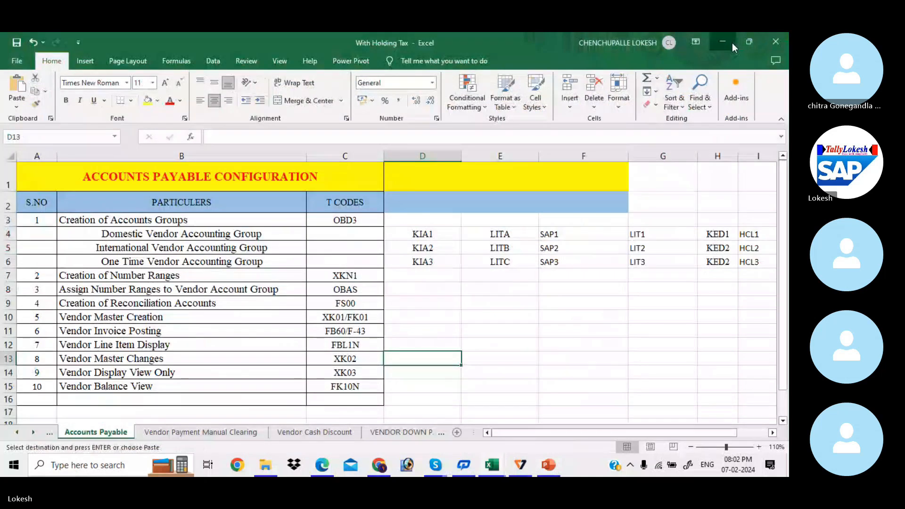
click(731, 44)
click(731, 43)
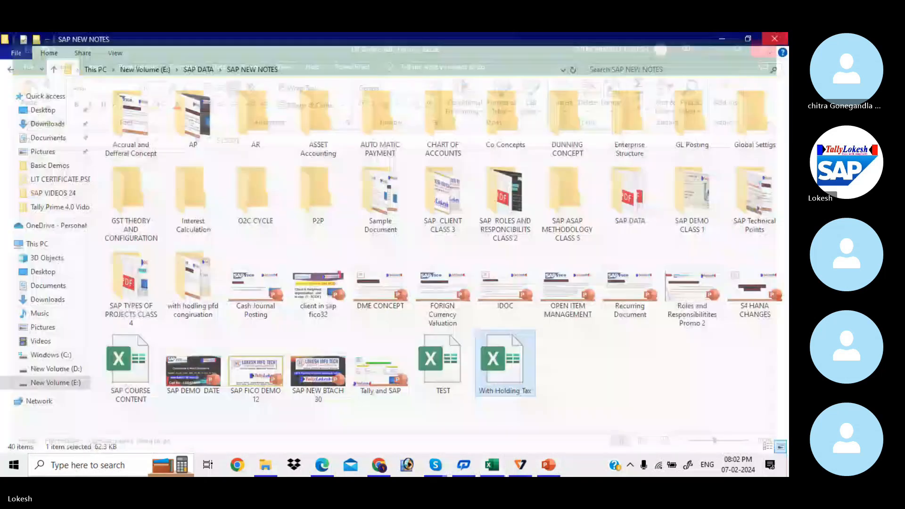
click(769, 38)
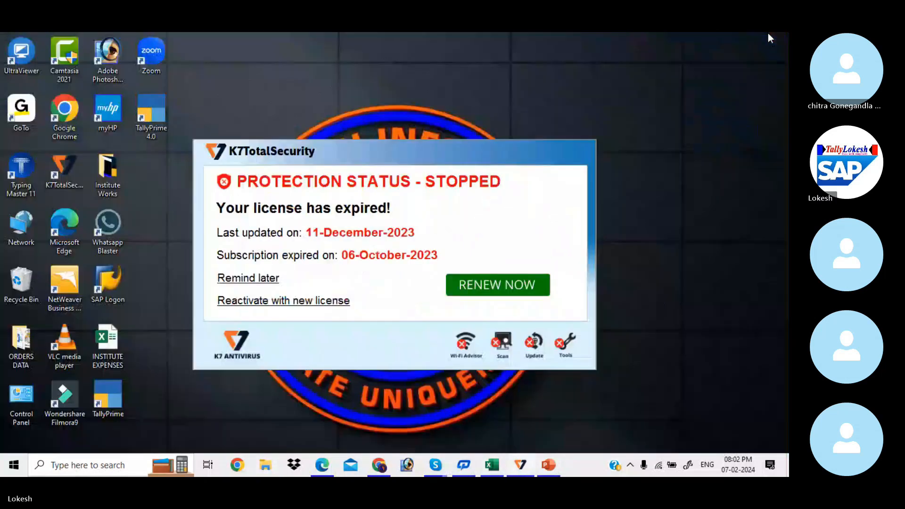
click(241, 283)
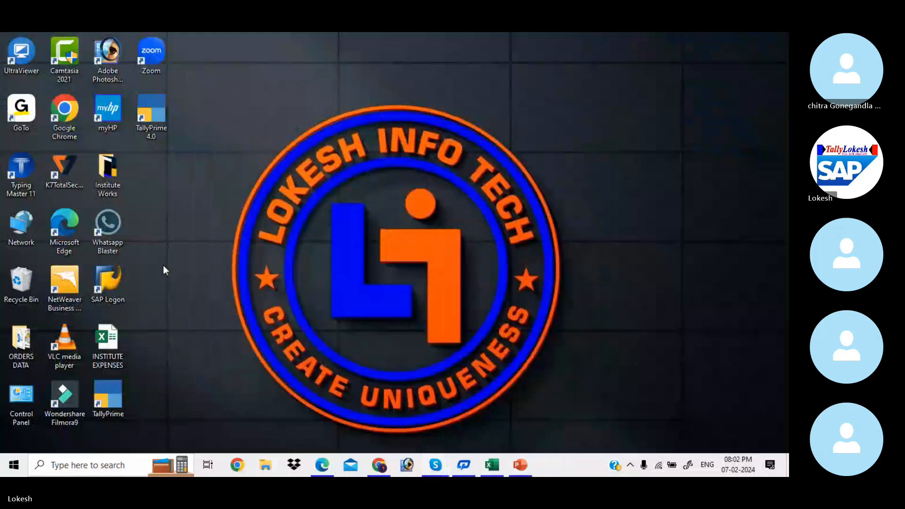
- Log on to the training system's client 800 with the saved user, ending other sessions
double_click(107, 290)
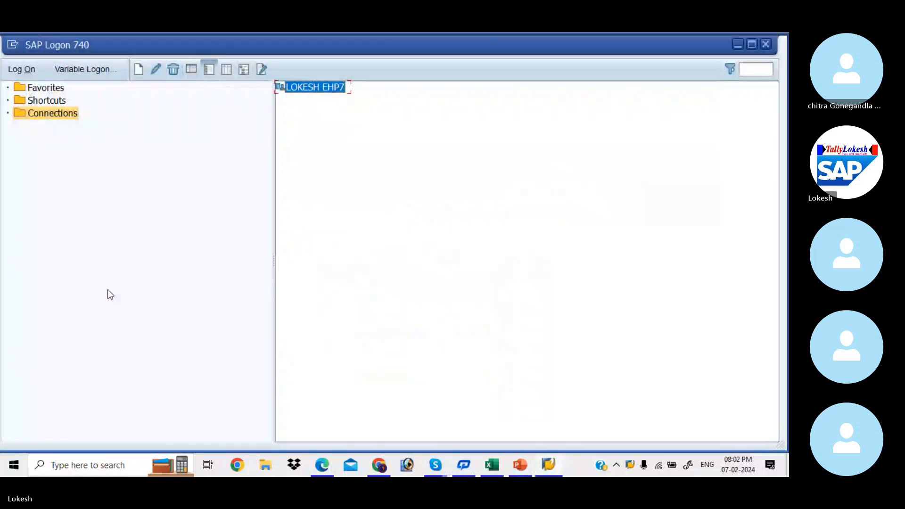
double_click(312, 87)
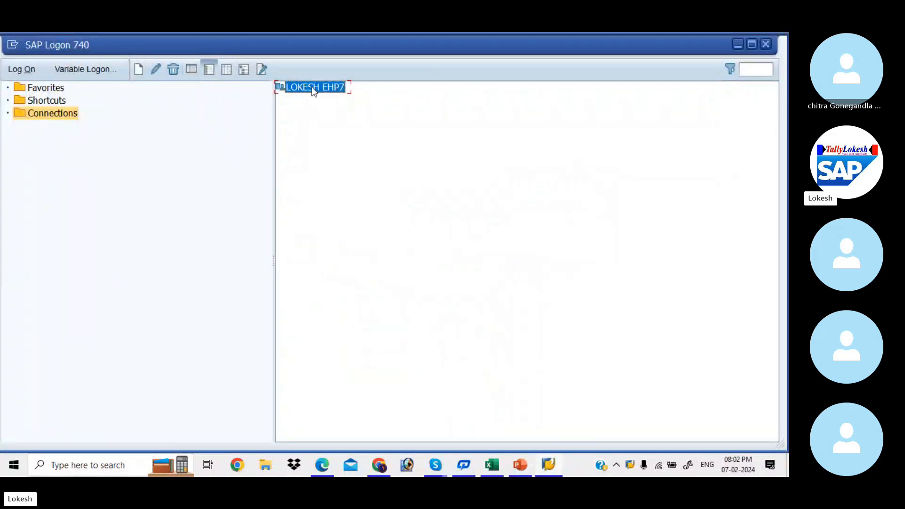
key(Down)
key(Tab)
text(*)
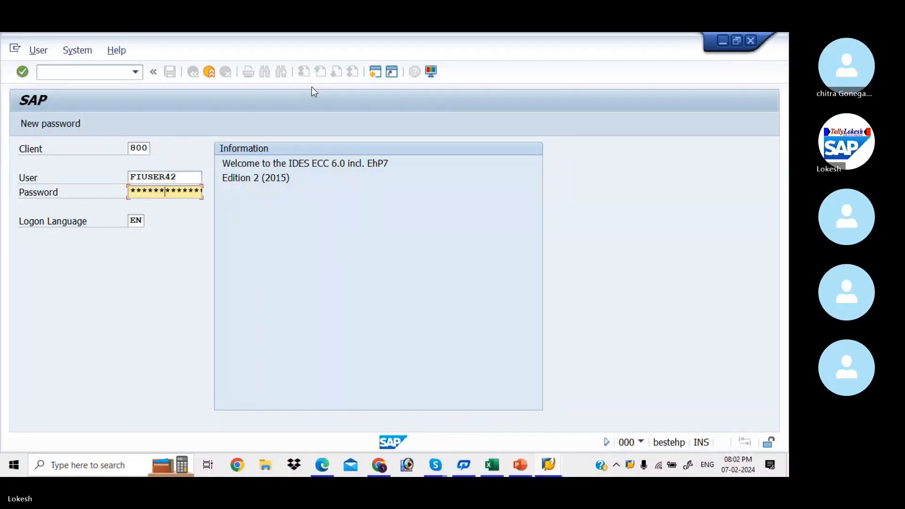
key(Return)
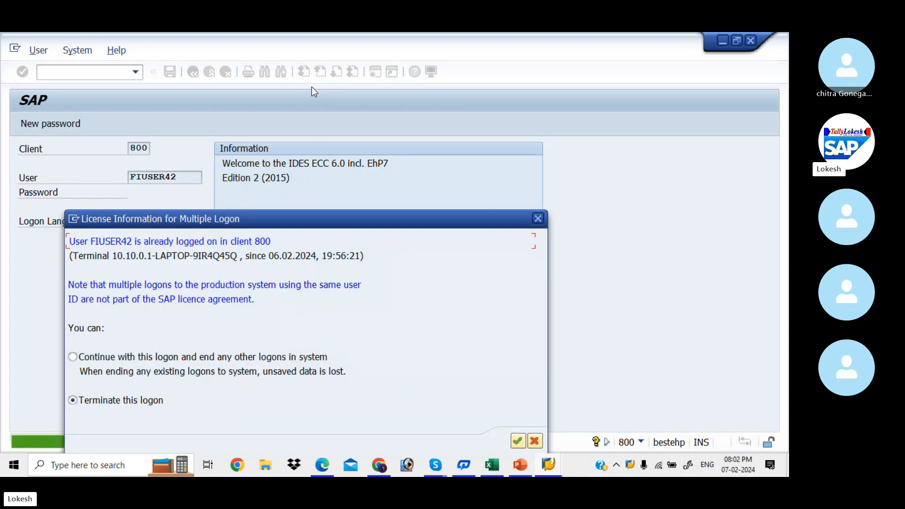
click(73, 357)
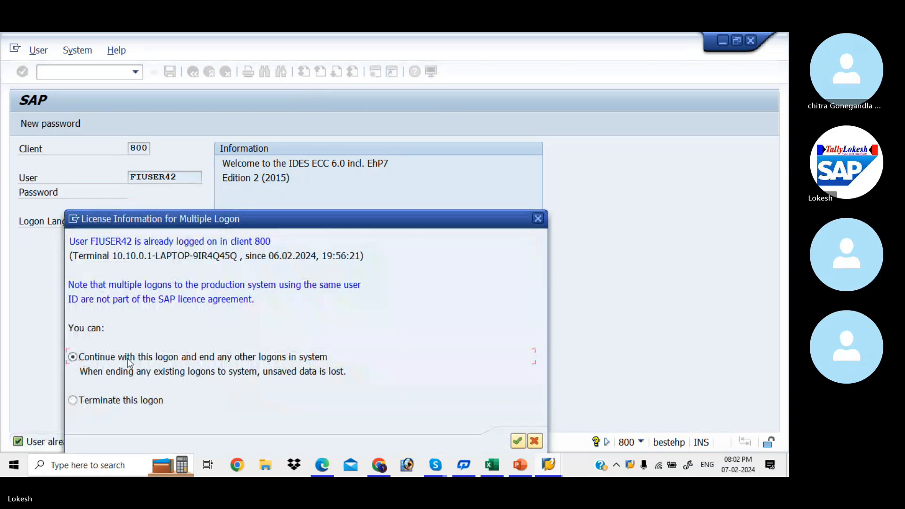
click(524, 442)
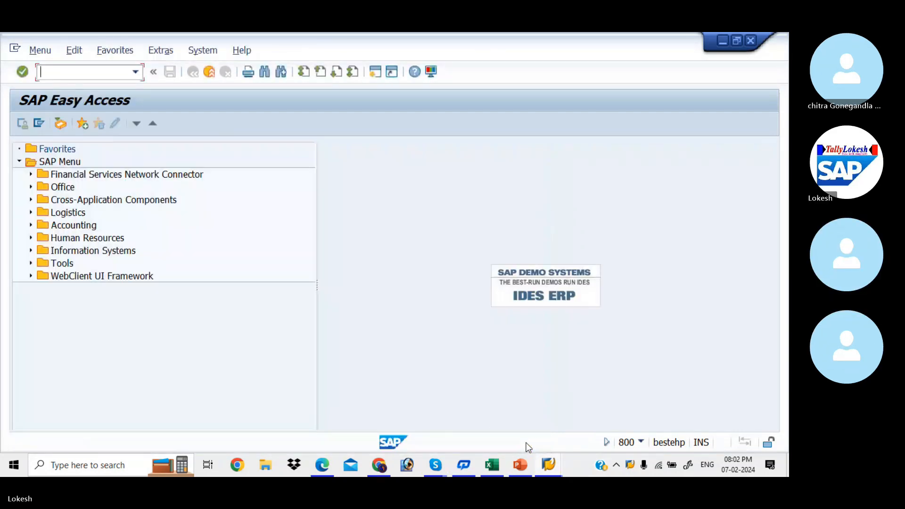
- Check the ARTC slides, then run OBD2 to open the Customer Account Groups overview
key(alt+Tab)
key(alt+Tab)
key(alt+Tab)
key(alt+Tab)
key(alt+Tab)
key(alt+Tab)
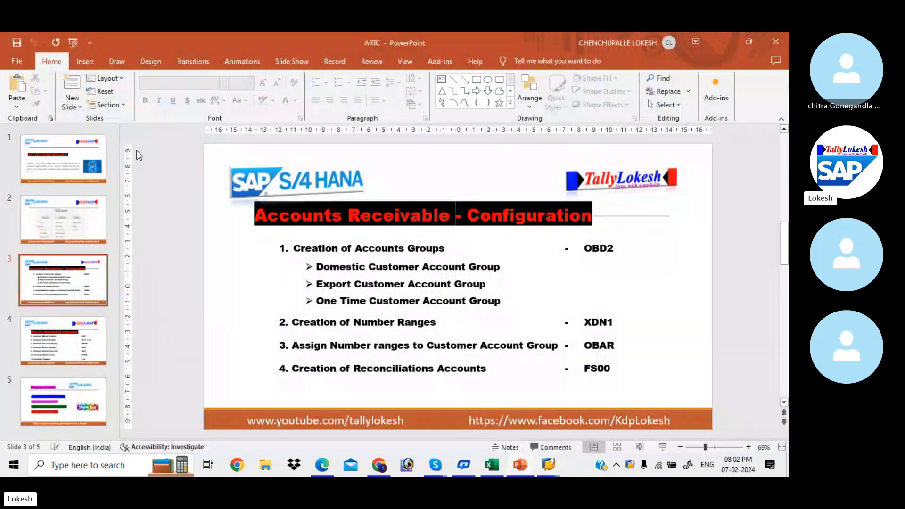
key(alt+Tab)
text(OBD2)
key(Return)
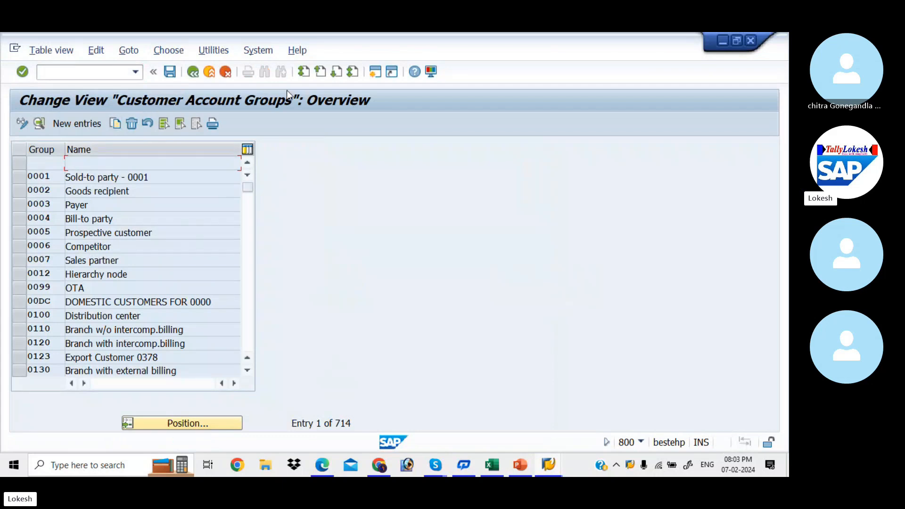
- Create account group KIA4 with meaning 'Domestic Customer Account KIAA' and save it
click(91, 126)
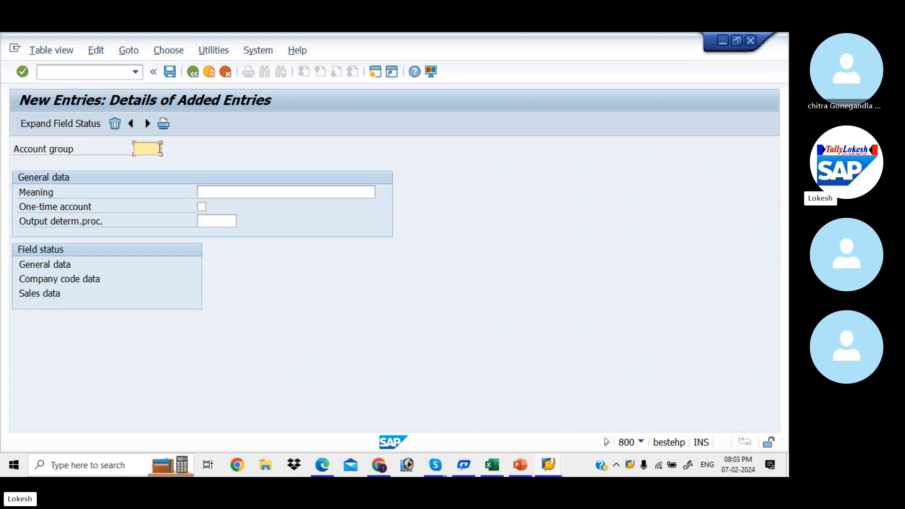
text(KIA)
key(alt+Tab)
key(alt+Tab)
key(alt+Tab)
key(alt+Tab)
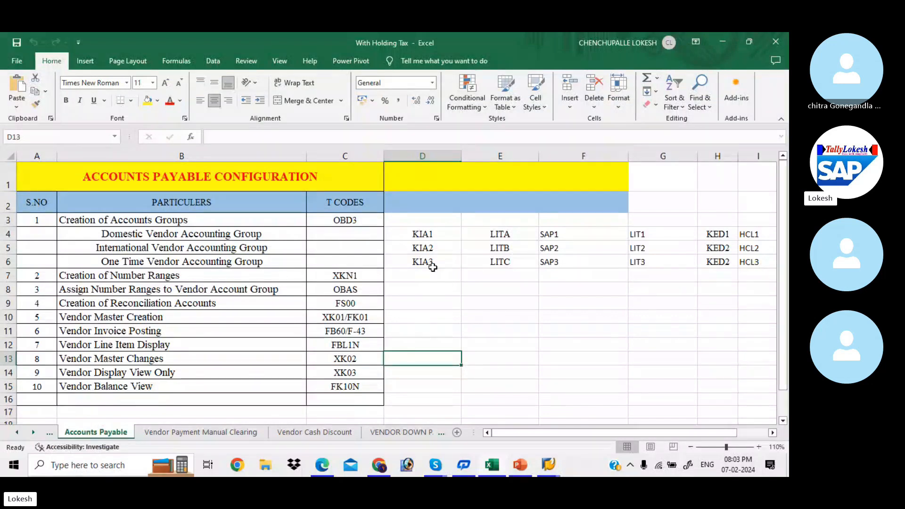
key(alt+Tab)
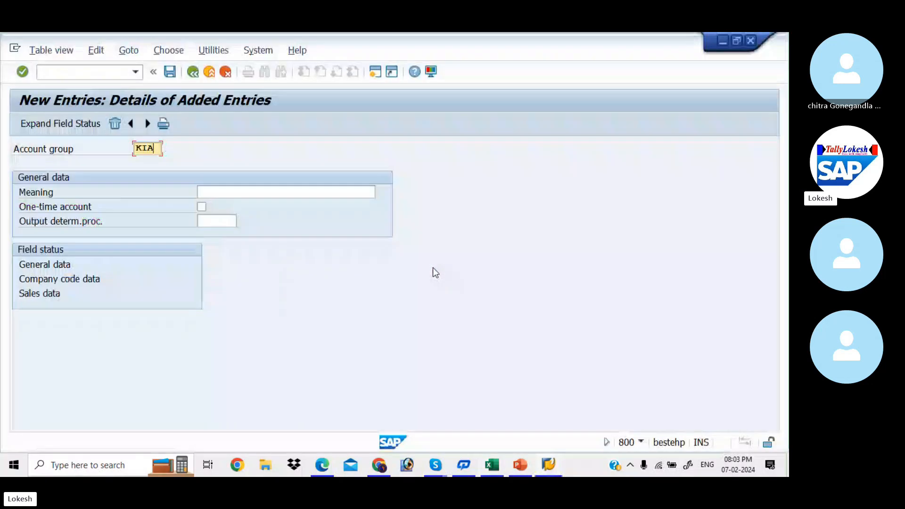
text(4)
key(Tab)
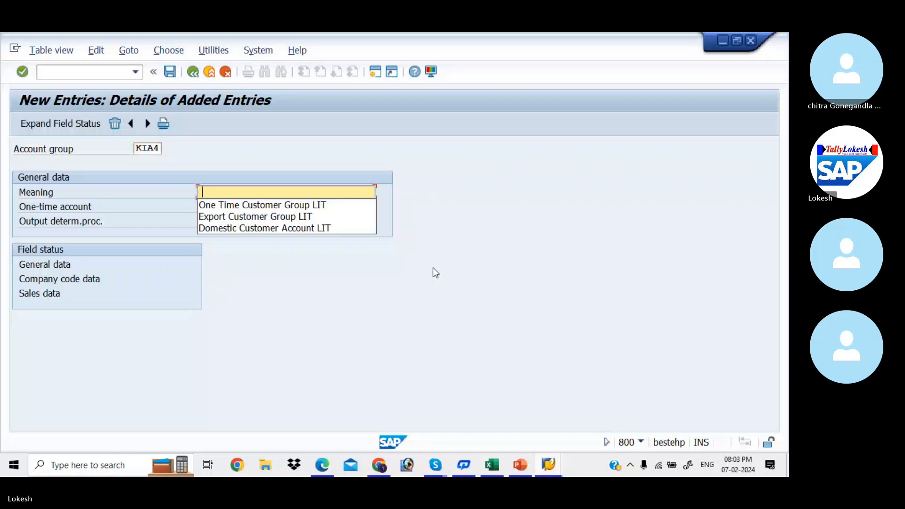
key(Down)
key(Down)
key(Tab)
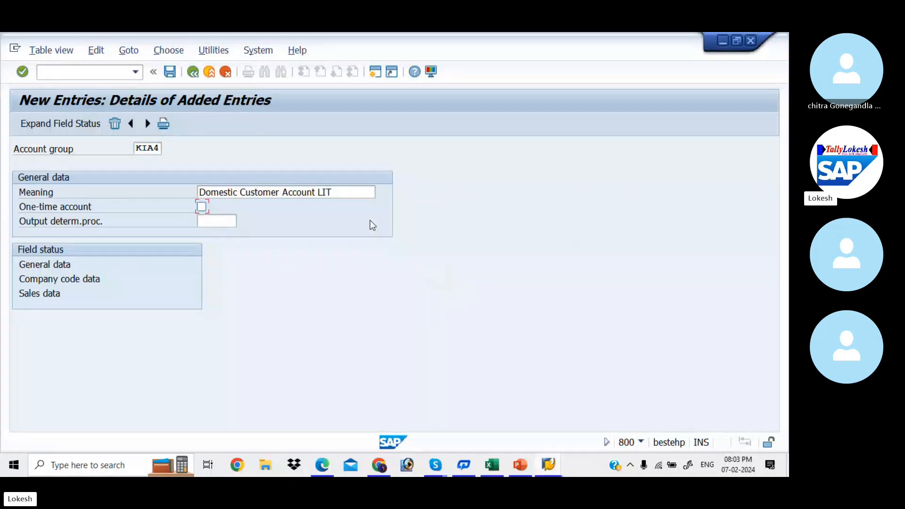
click(341, 192)
key(BackSpace)
key(BackSpace)
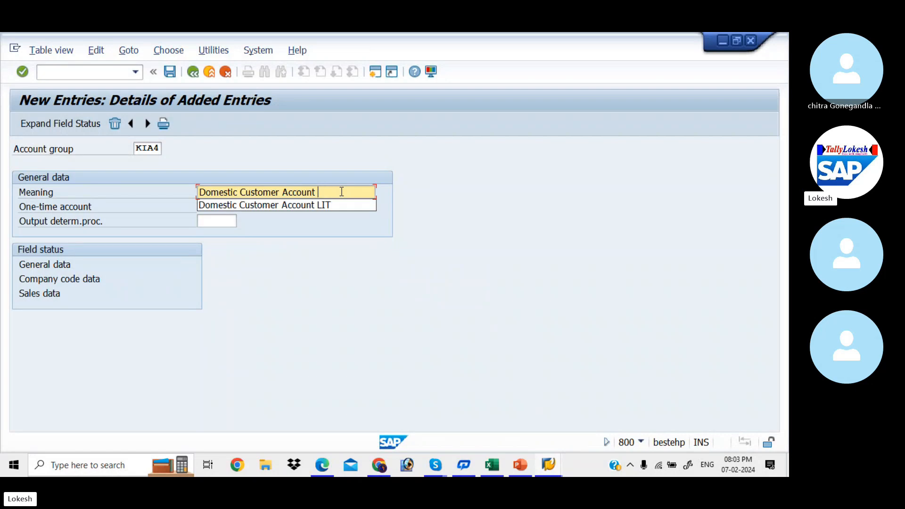
text(KIAA)
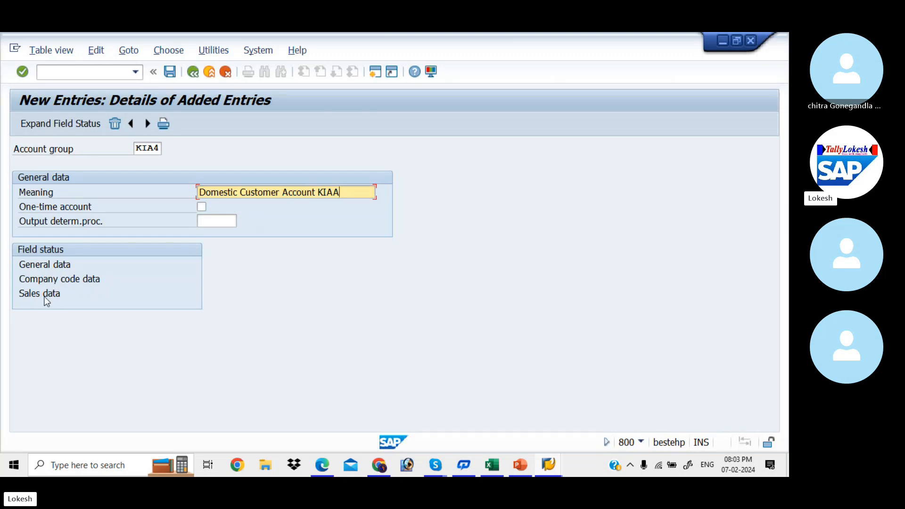
click(171, 72)
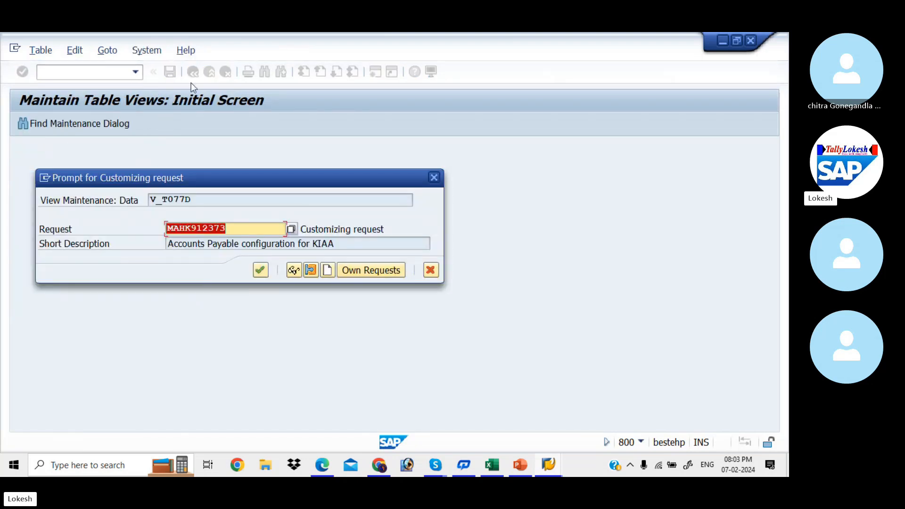
- Save KIA4 under a new customizing request titled 'Accounts Receivable for KIAA'
click(329, 271)
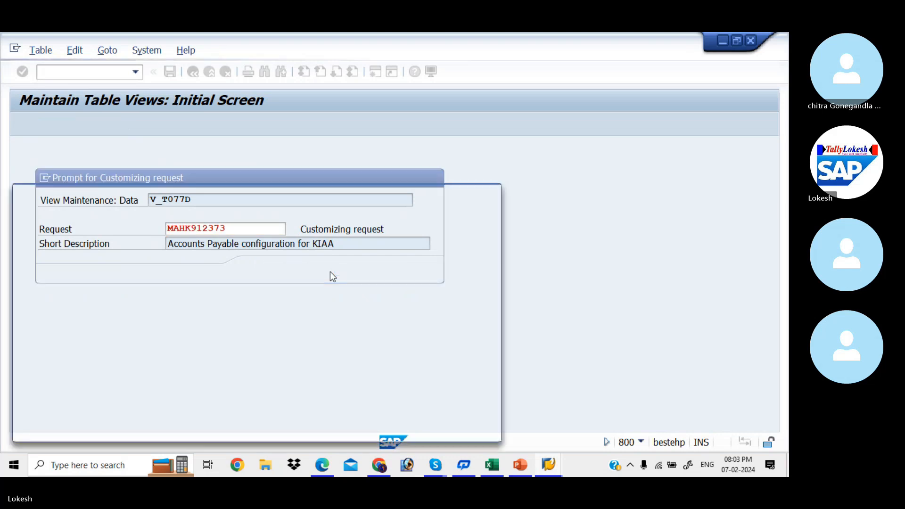
text(AC)
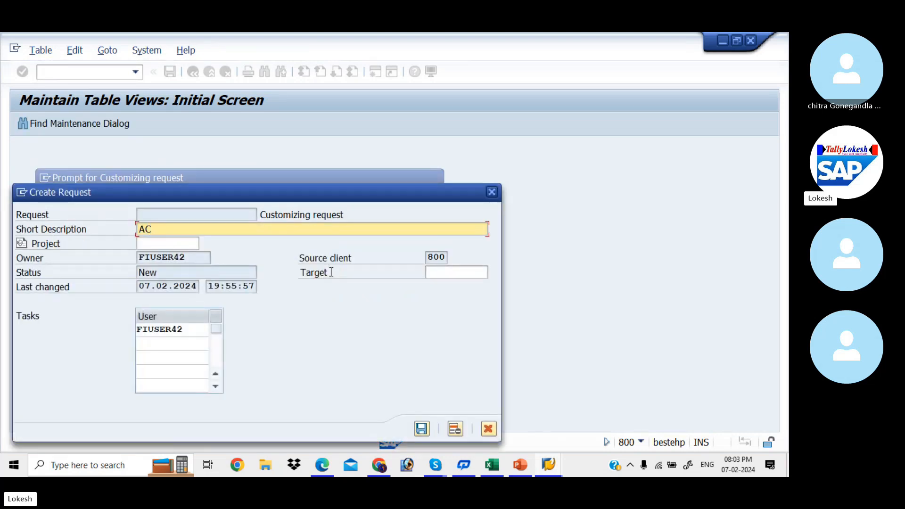
text(counts Recei)
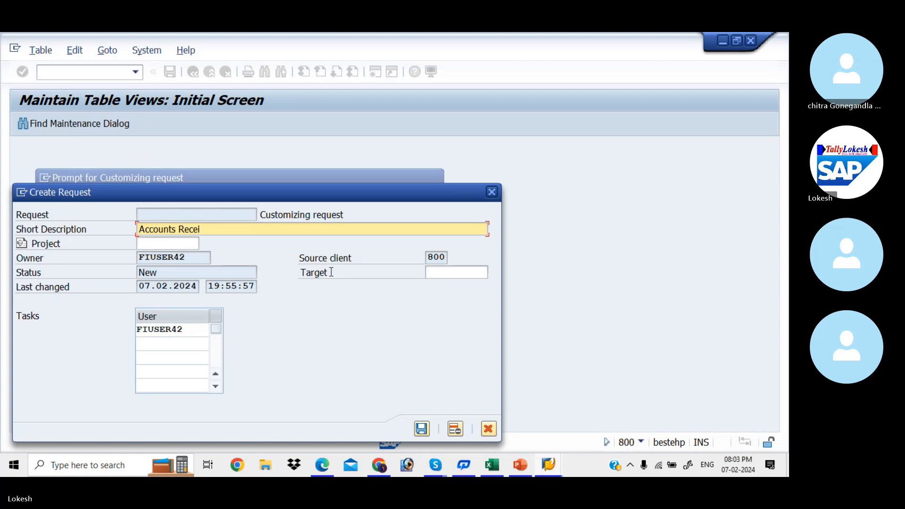
text(vable for KIAA)
click(422, 428)
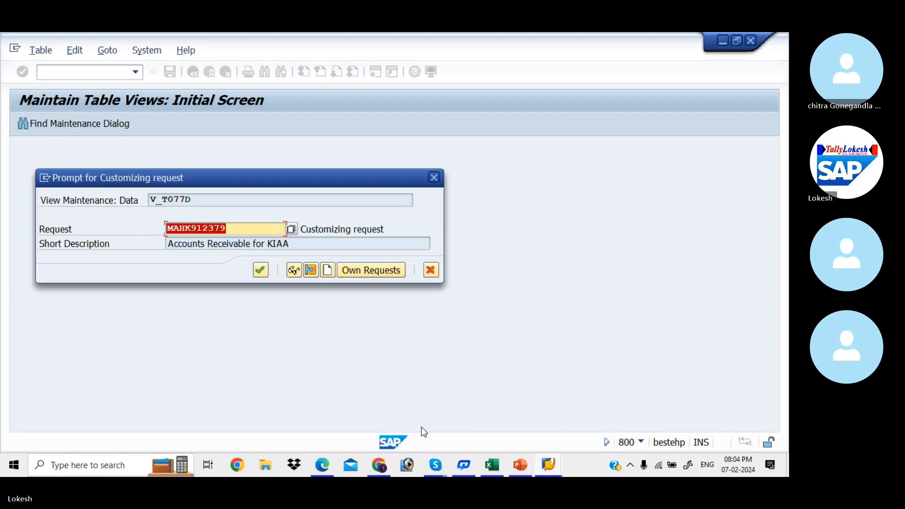
click(261, 269)
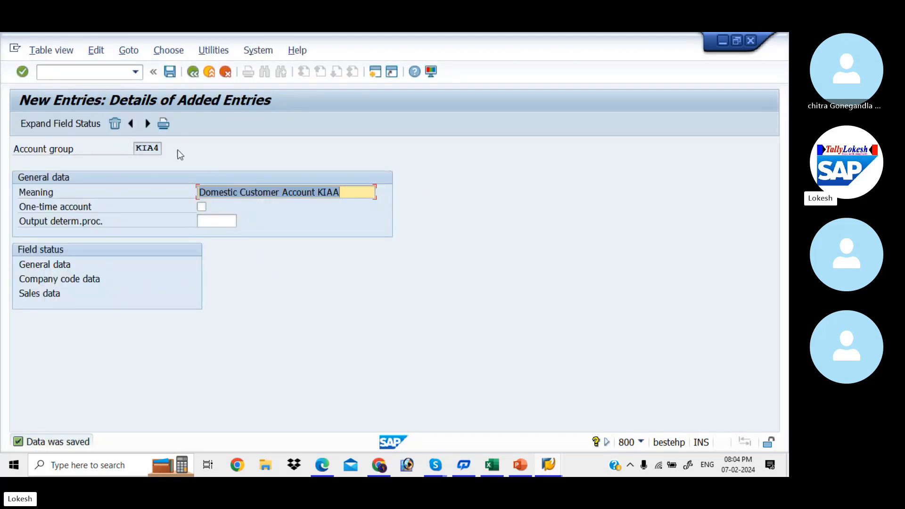
- Add account group KIA5 with meaning 'Export Customer Group KIAA' and save it
click(147, 124)
text(KIA5)
key(Tab)
key(Down)
key(Down)
key(Down)
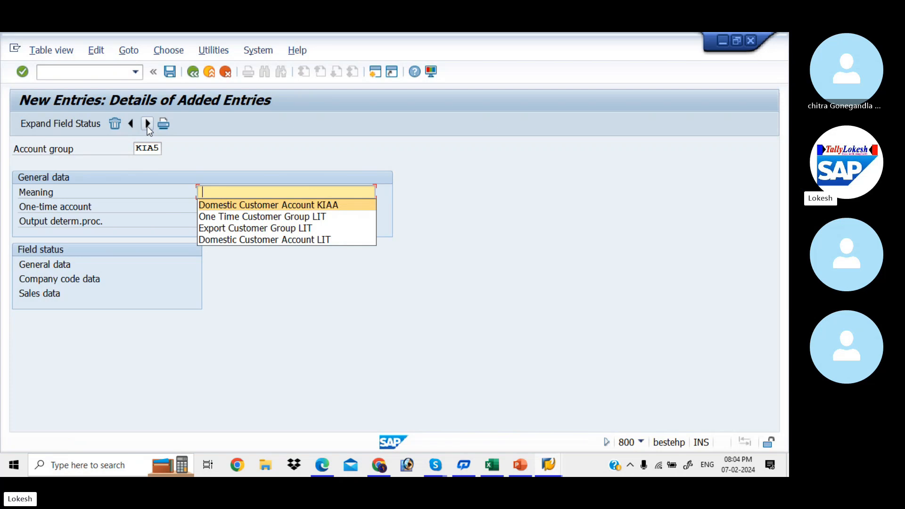
key(Tab)
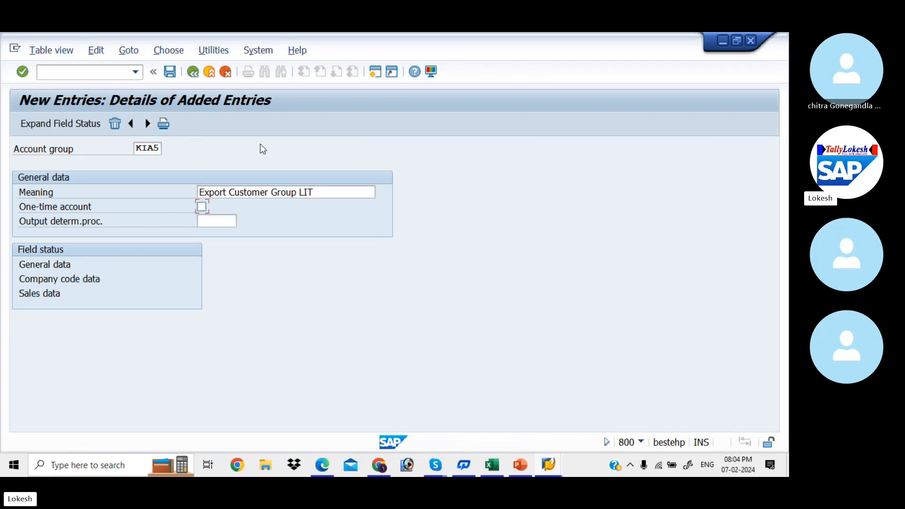
click(317, 193)
key(BackSpace)
key(BackSpace)
key(BackSpace)
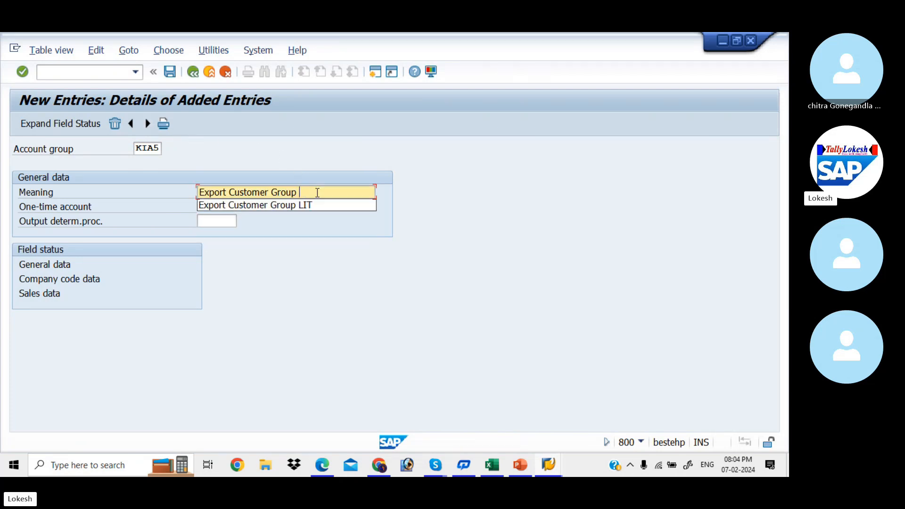
text(KIA)
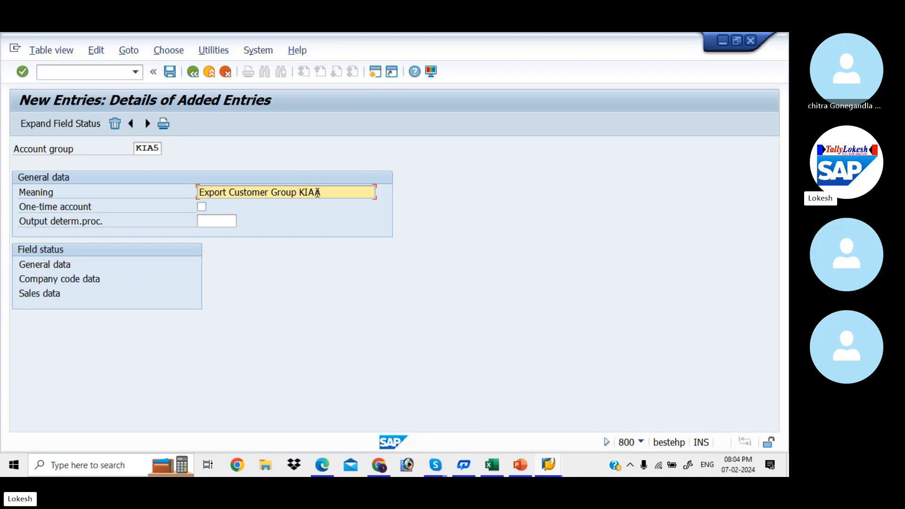
text(A)
click(170, 71)
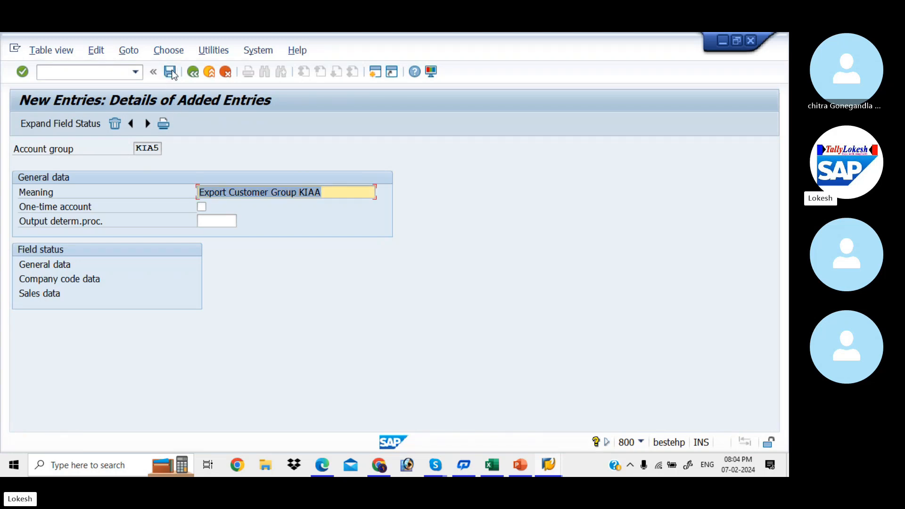
- Add account group KIA6 'One Time Customer Group KIAA', flag it as one-time account, and save
click(149, 124)
text(K)
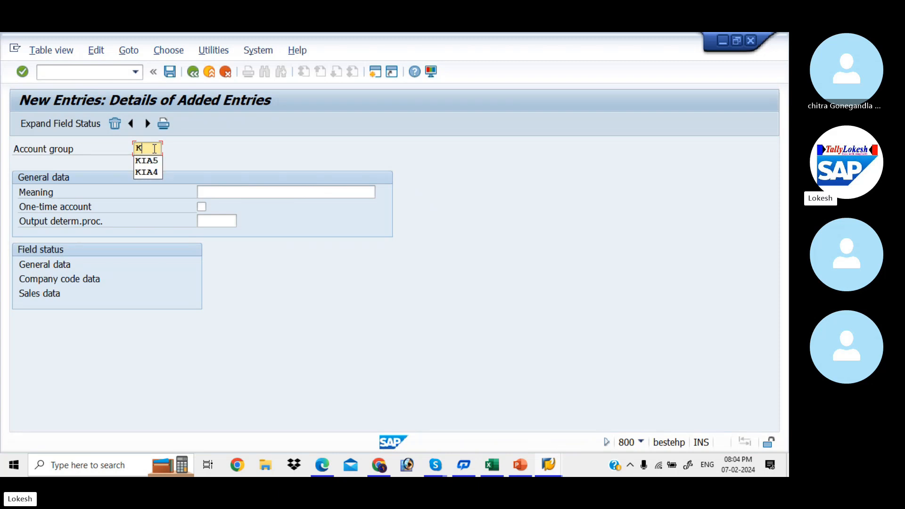
text(IA5)
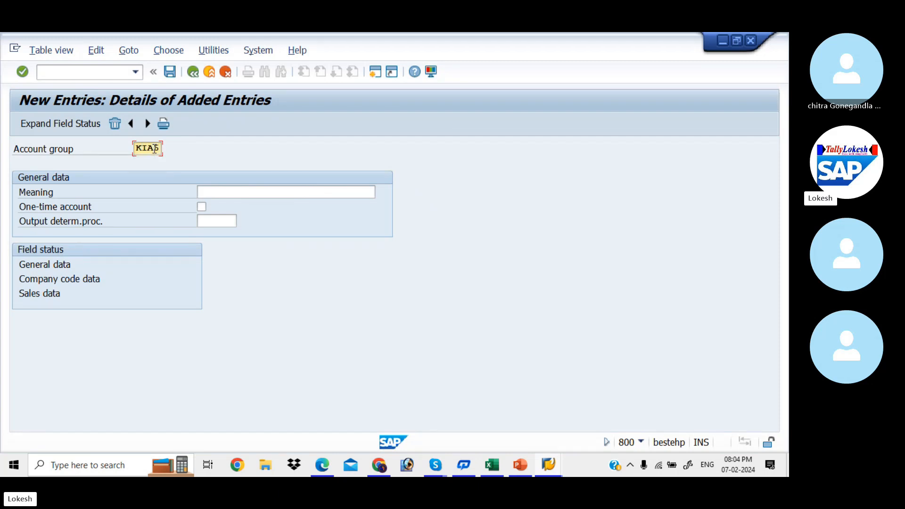
key(Tab)
key(Down)
key(Down)
key(Down)
key(Return)
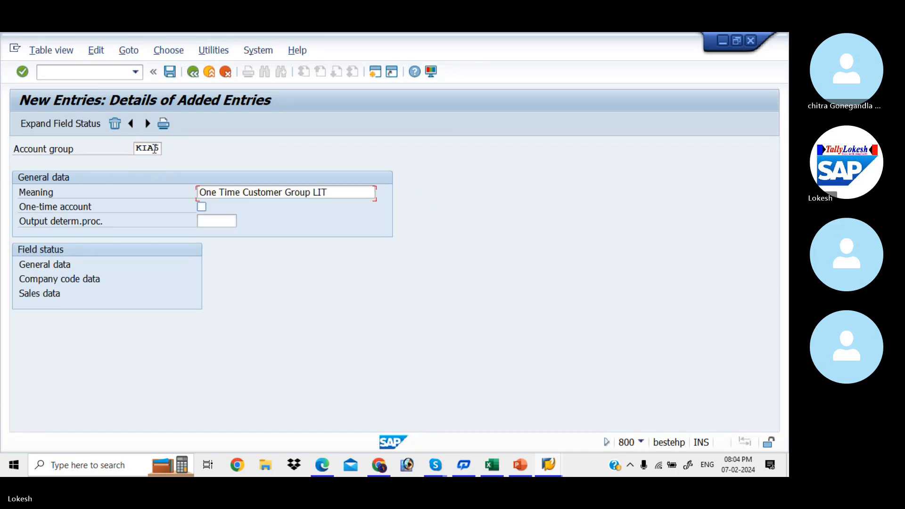
click(347, 192)
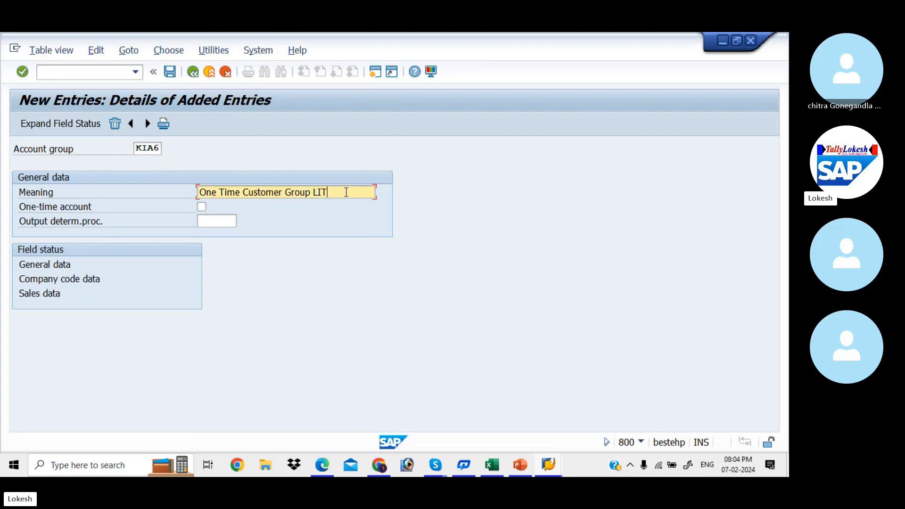
key(BackSpace)
key(BackSpace)
key(BackSpace)
text(KIAA)
click(202, 208)
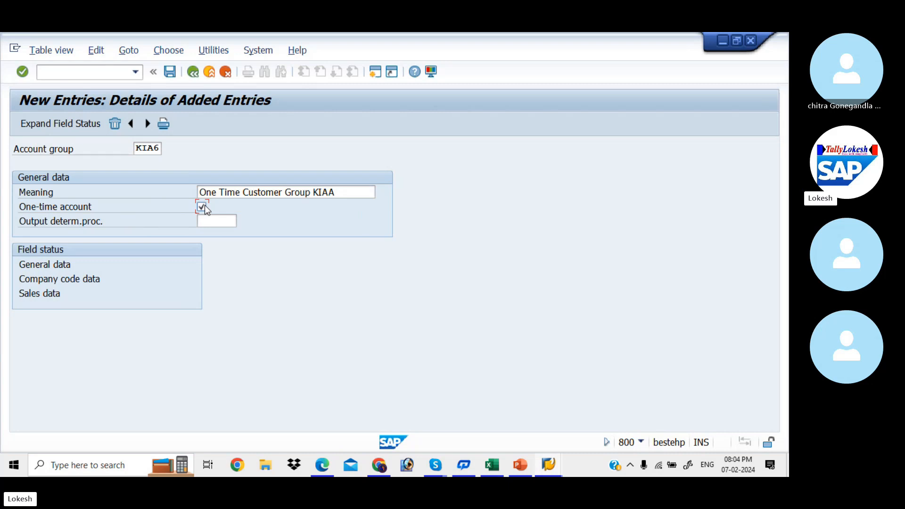
click(170, 72)
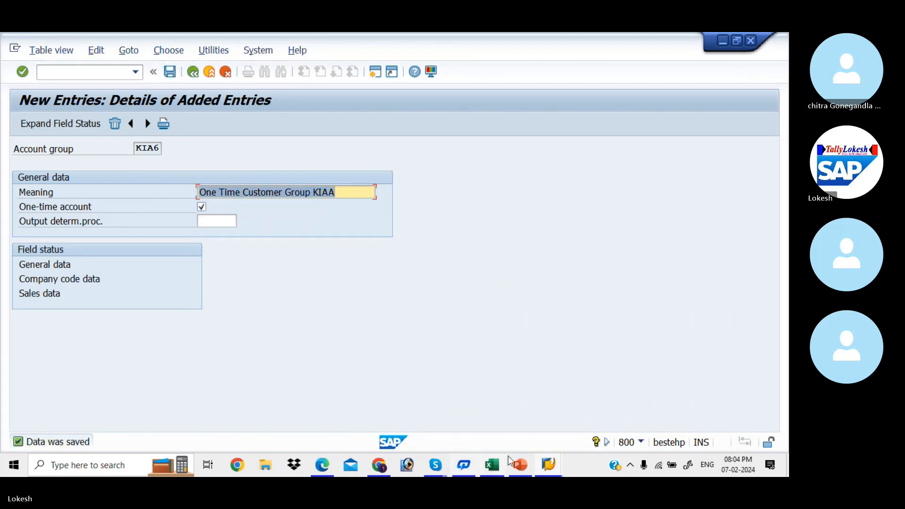
click(520, 465)
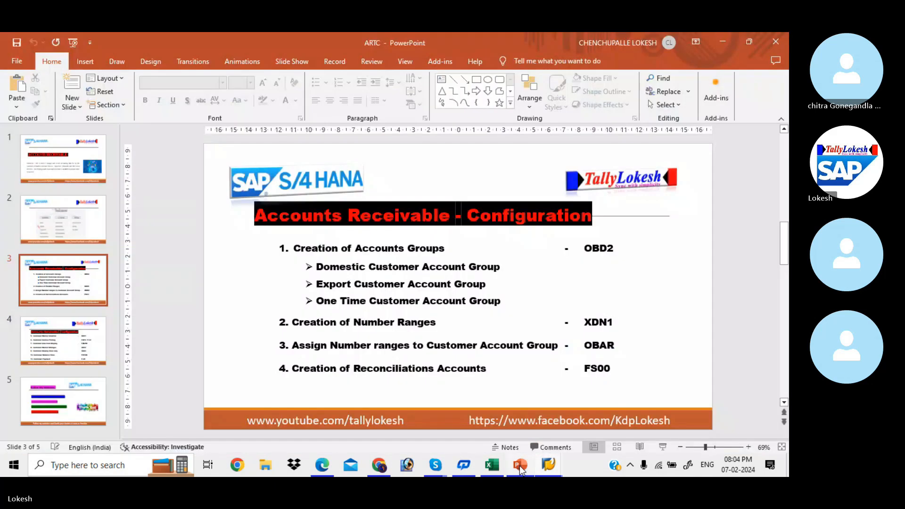
- Review slide 3's configuration steps, highlighting the export and one-time customer account group lines
click(361, 266)
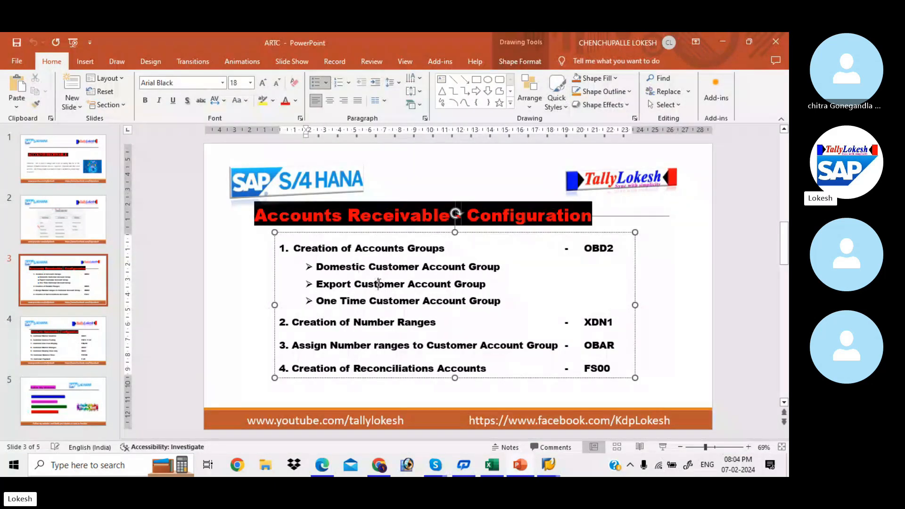
click(399, 303)
click(473, 283)
click(487, 300)
click(667, 340)
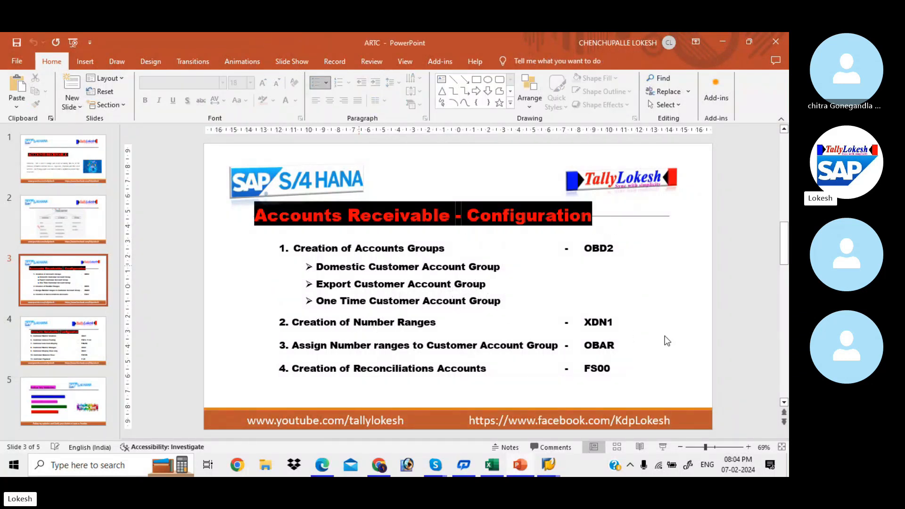
- Run /NXDN and open the customer number range intervals for editing
key(alt+Tab)
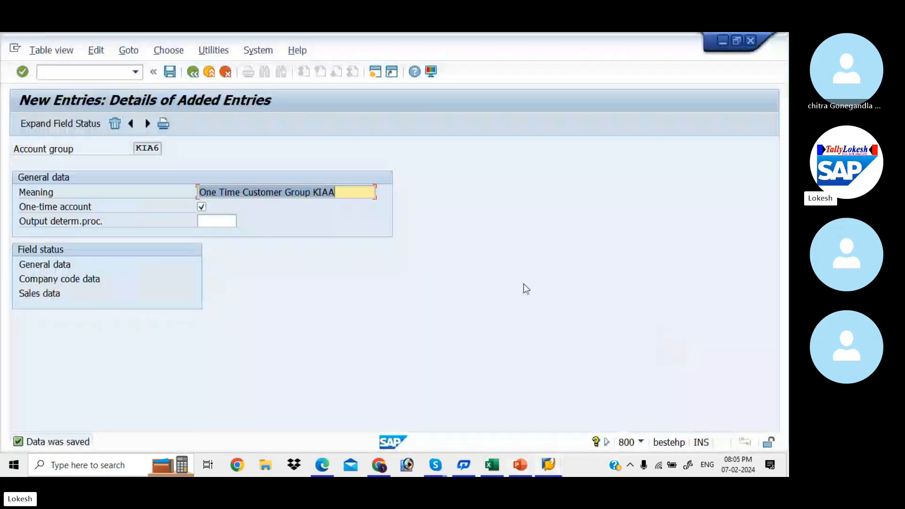
click(112, 70)
text(/)
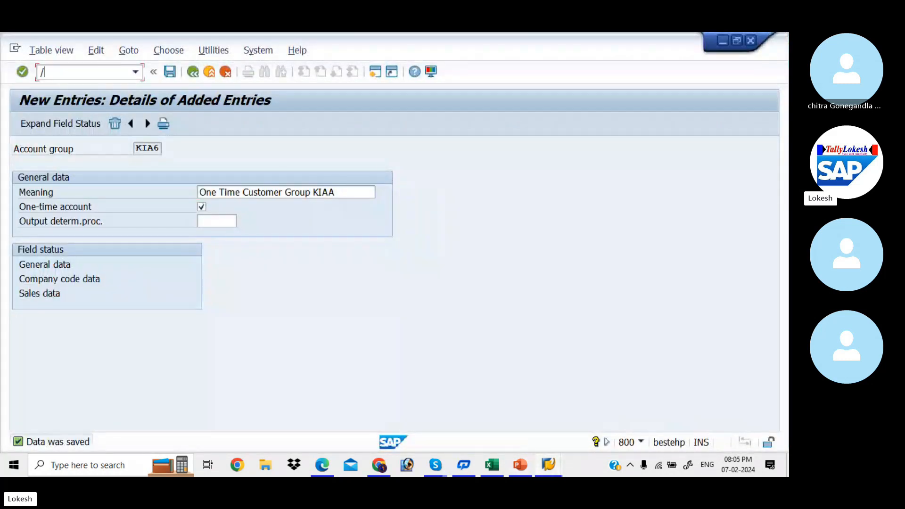
text(NXDN1)
key(Return)
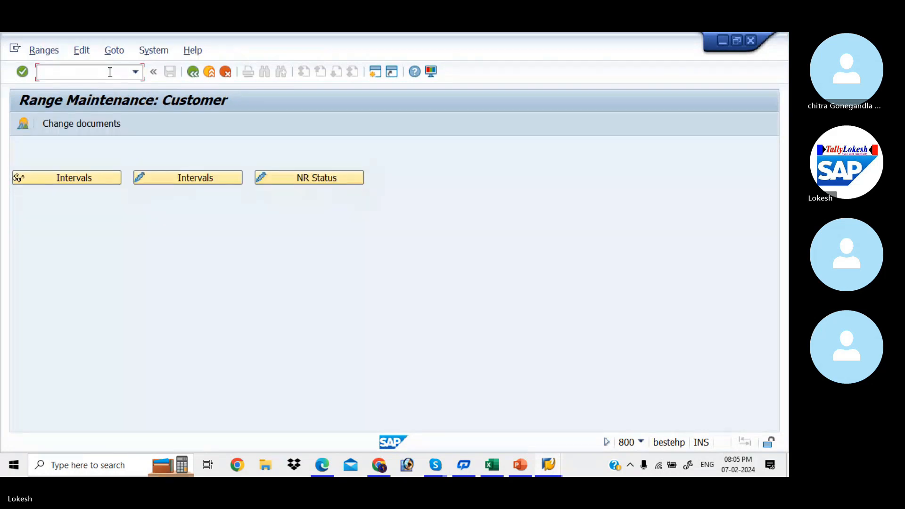
click(174, 177)
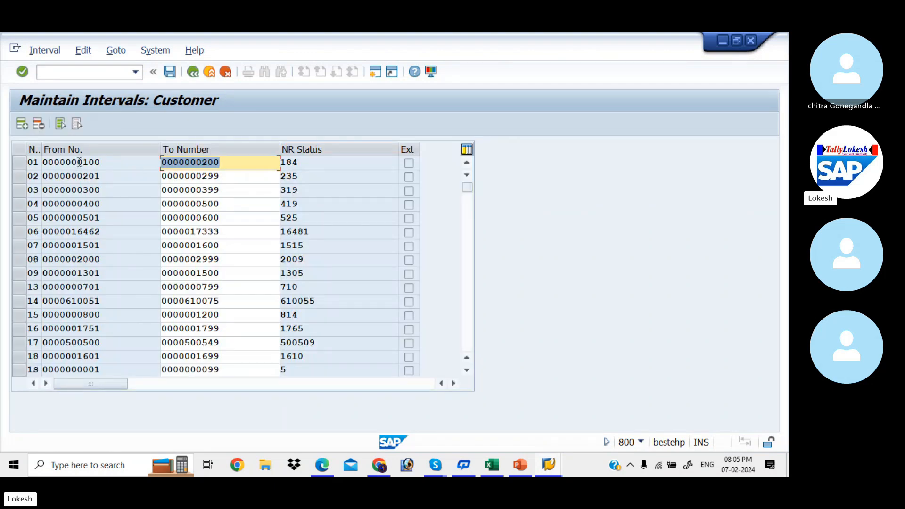
click(105, 161)
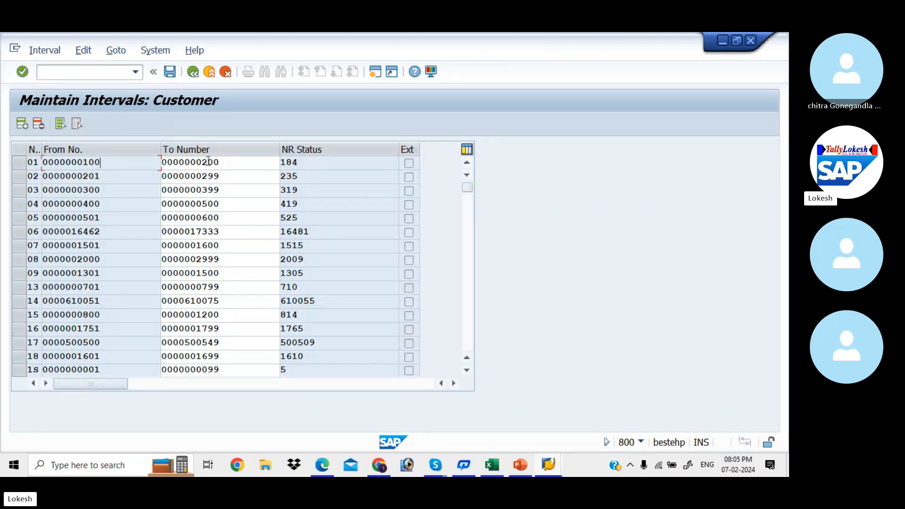
click(238, 162)
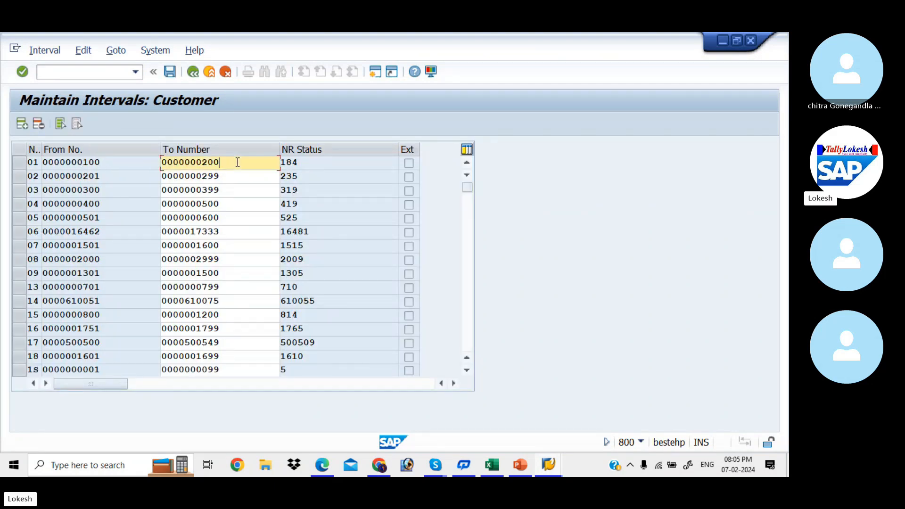
click(300, 162)
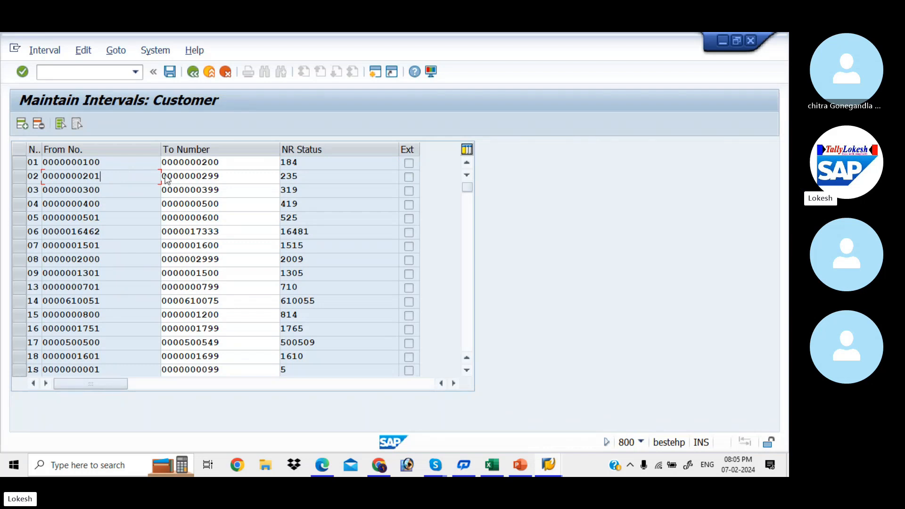
click(232, 177)
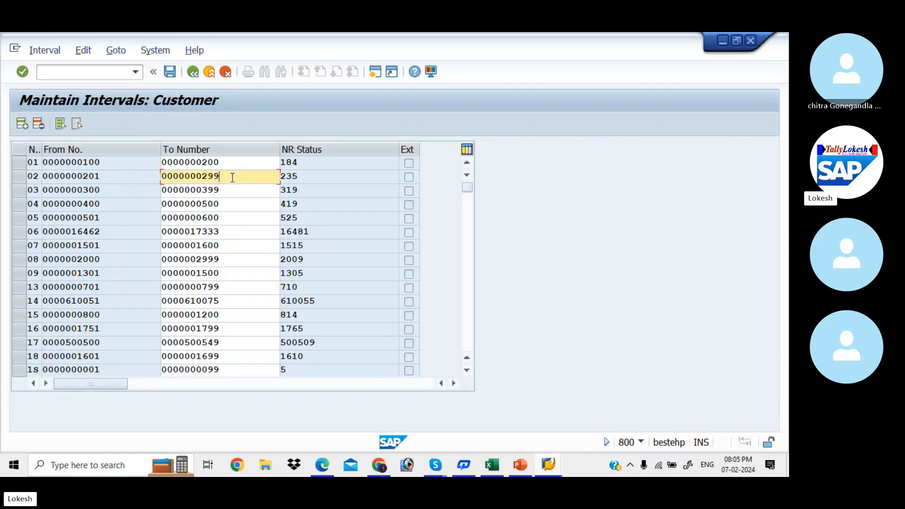
click(303, 179)
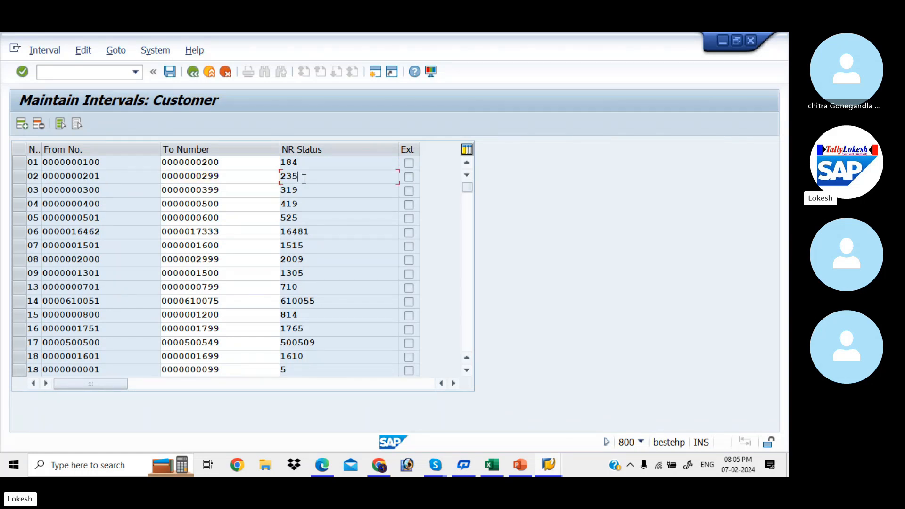
click(116, 186)
click(224, 188)
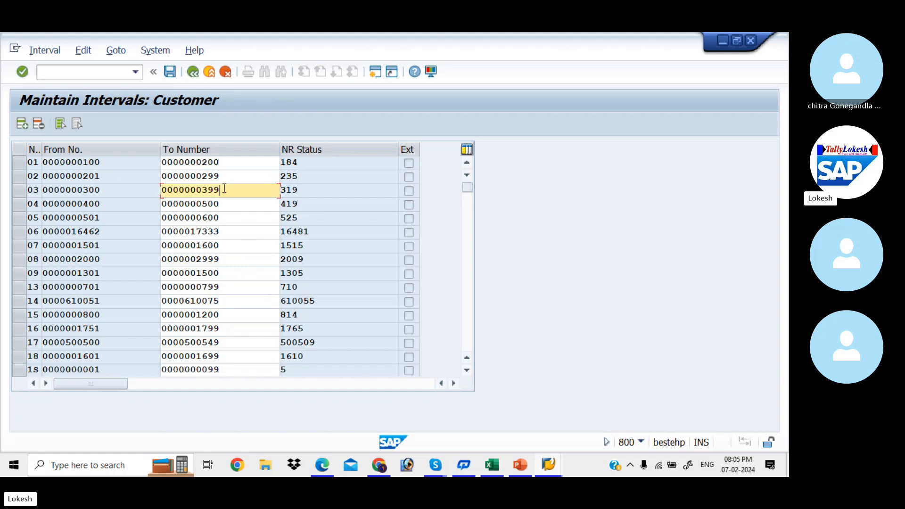
click(302, 191)
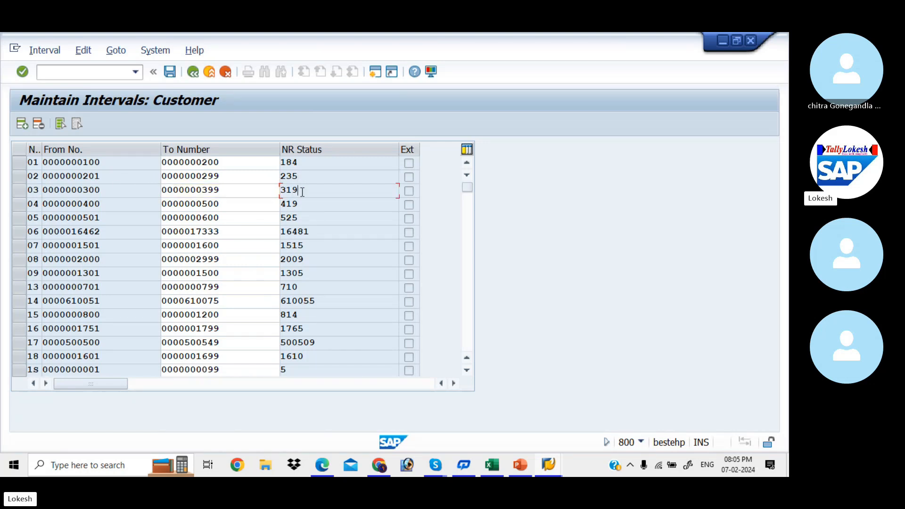
click(121, 201)
click(222, 203)
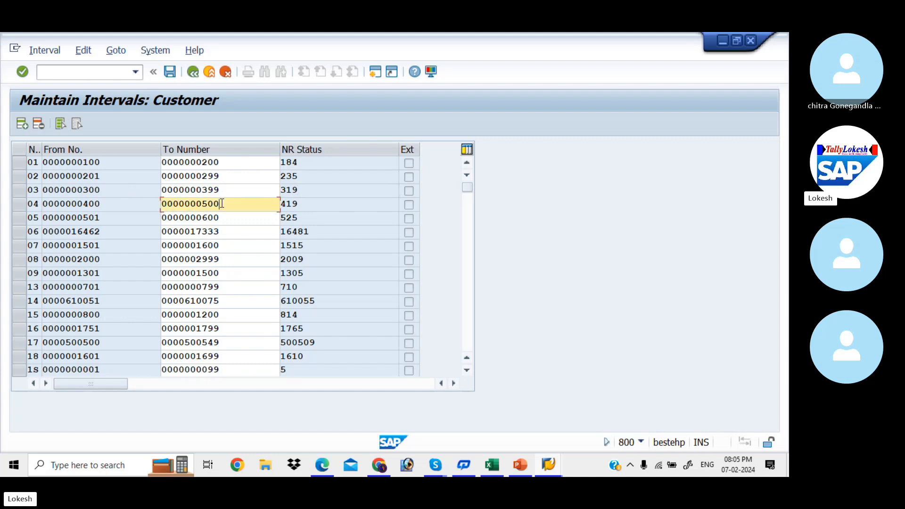
click(313, 207)
click(141, 224)
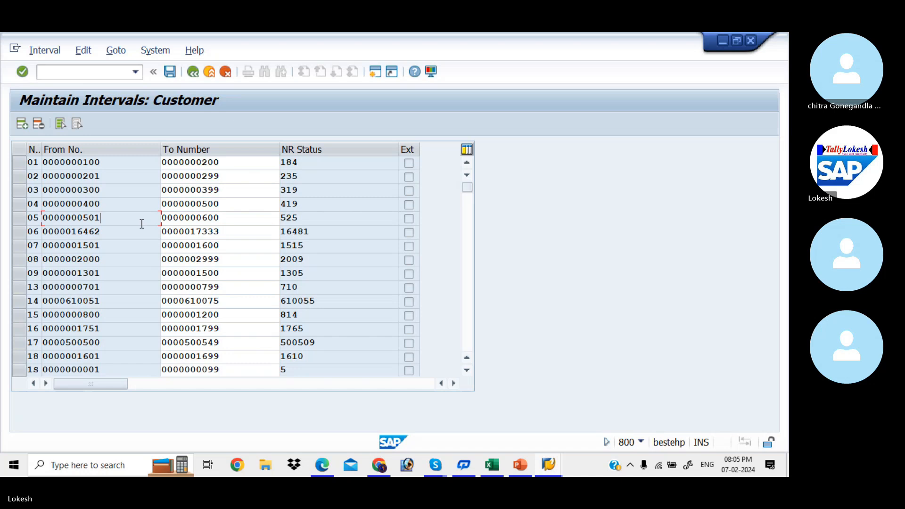
click(234, 220)
click(315, 219)
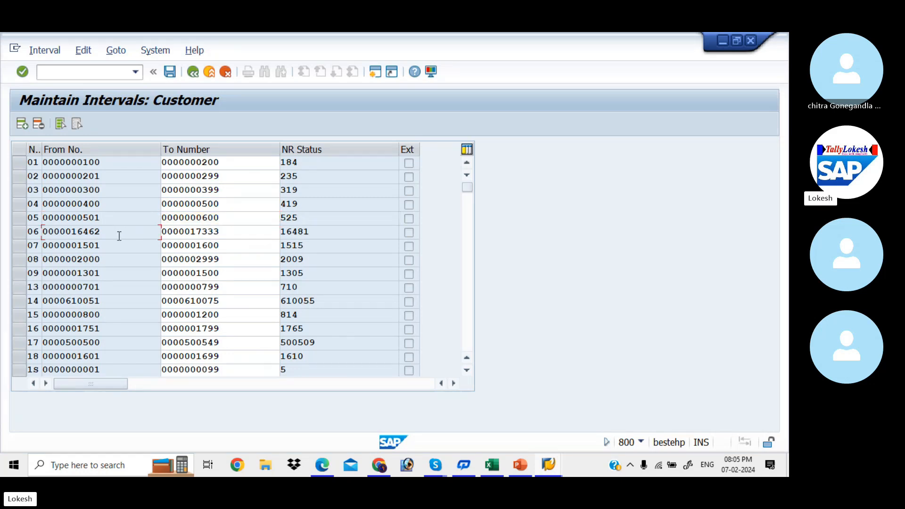
click(239, 232)
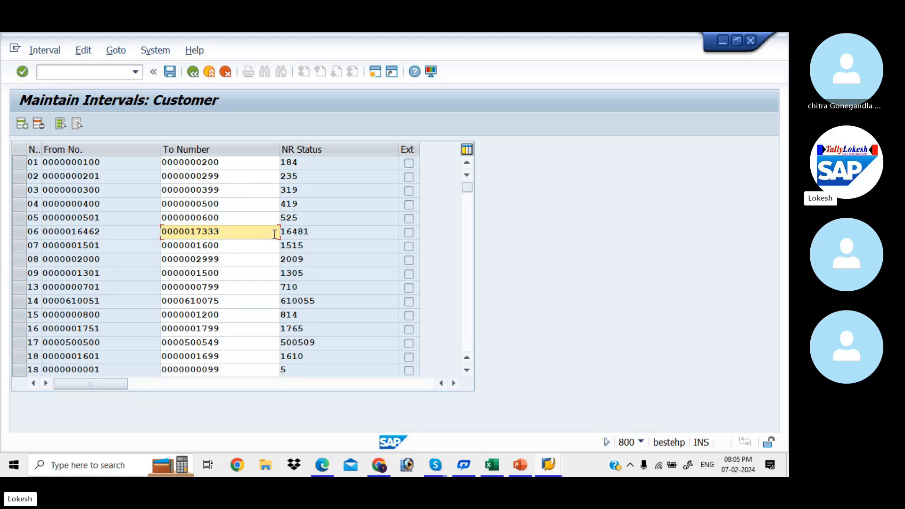
click(312, 235)
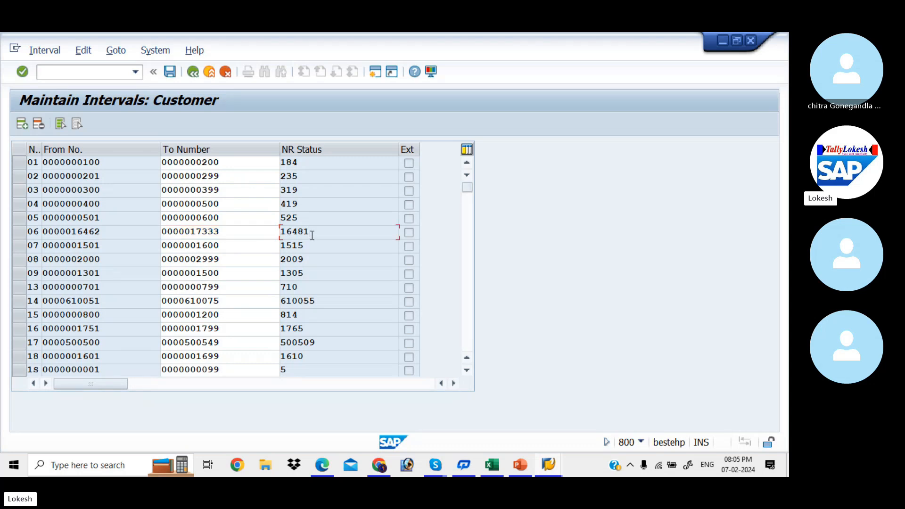
click(133, 243)
click(230, 245)
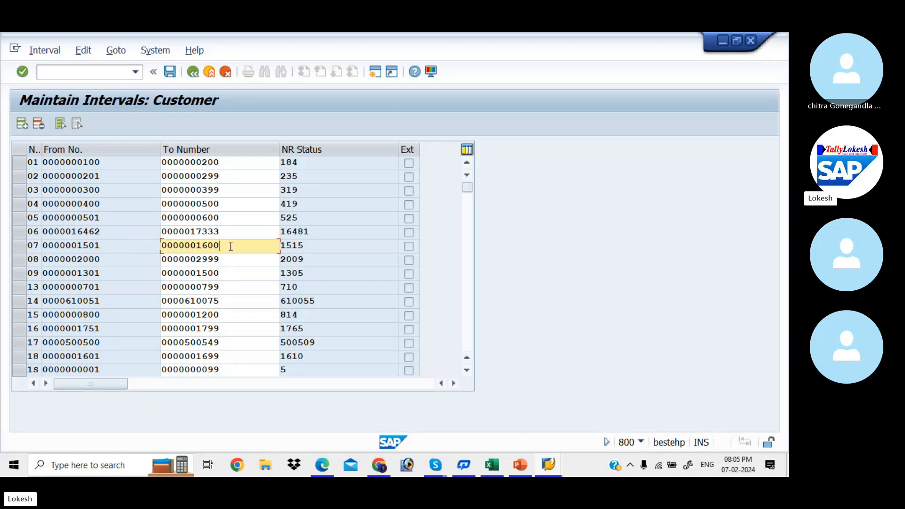
click(322, 249)
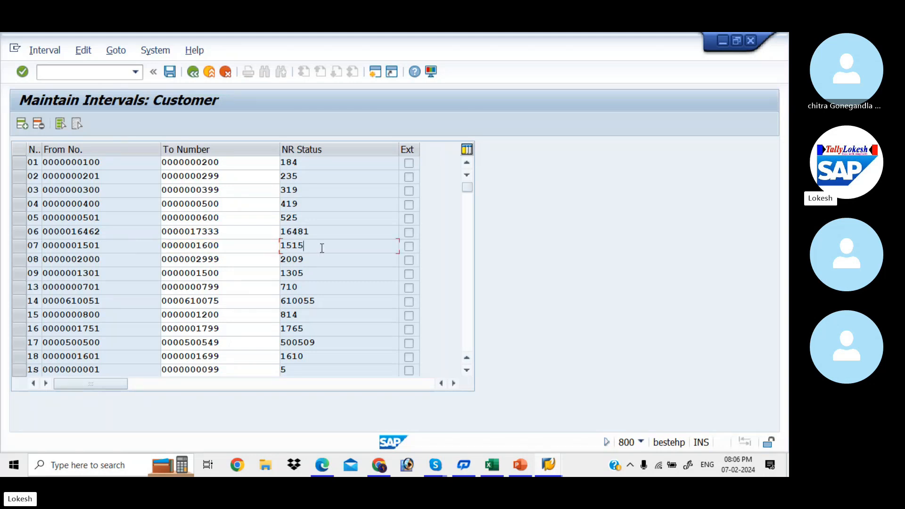
click(126, 261)
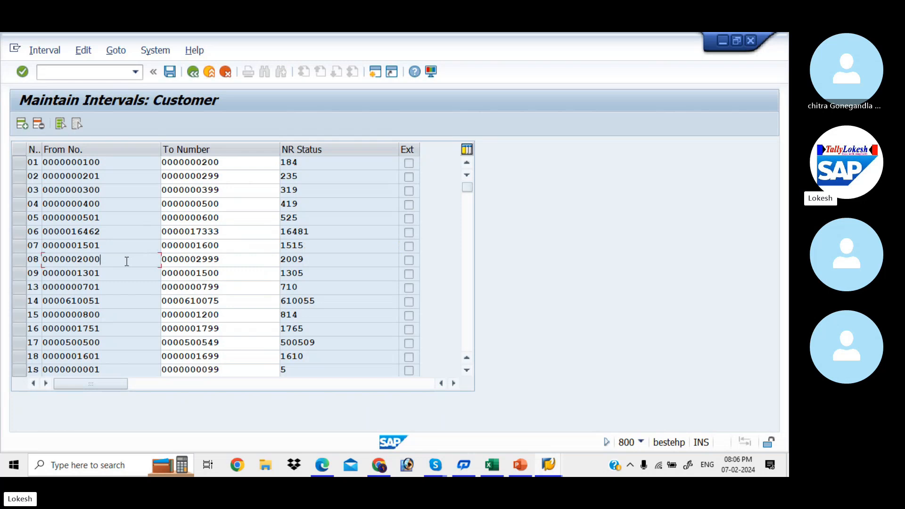
click(226, 260)
click(320, 259)
click(224, 265)
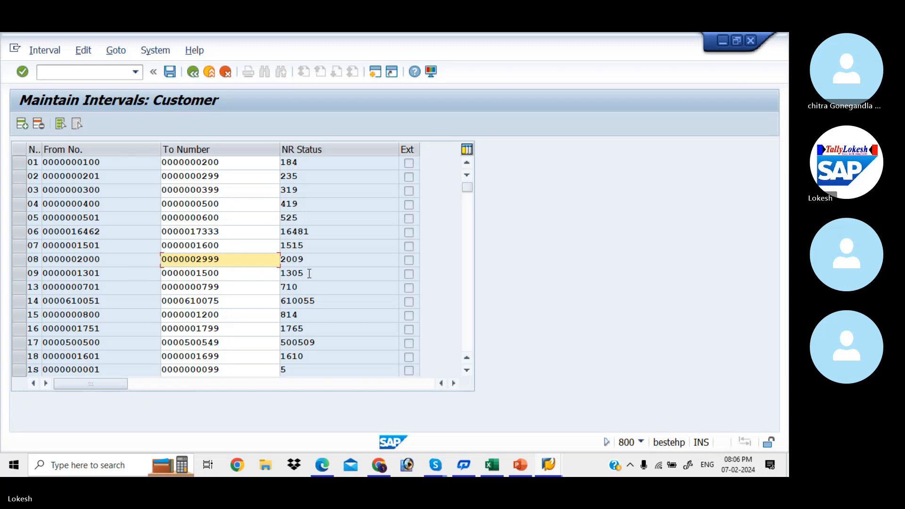
click(110, 276)
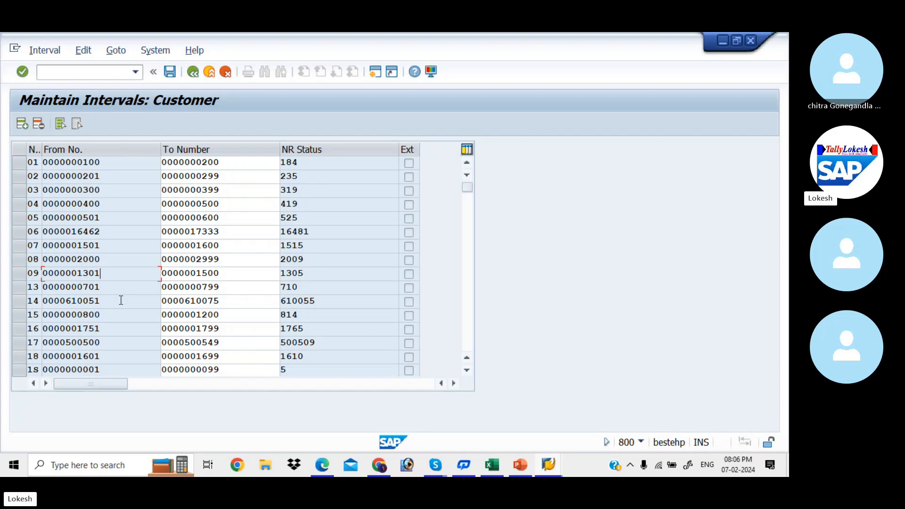
- Run /NOBAR for account group number range assignment and position the list at KIA4
key(alt+Tab)
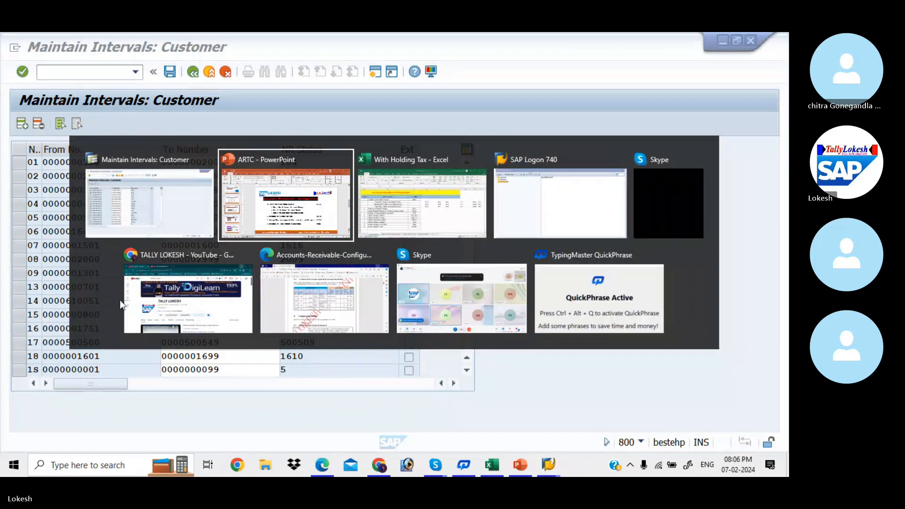
key(alt+Tab)
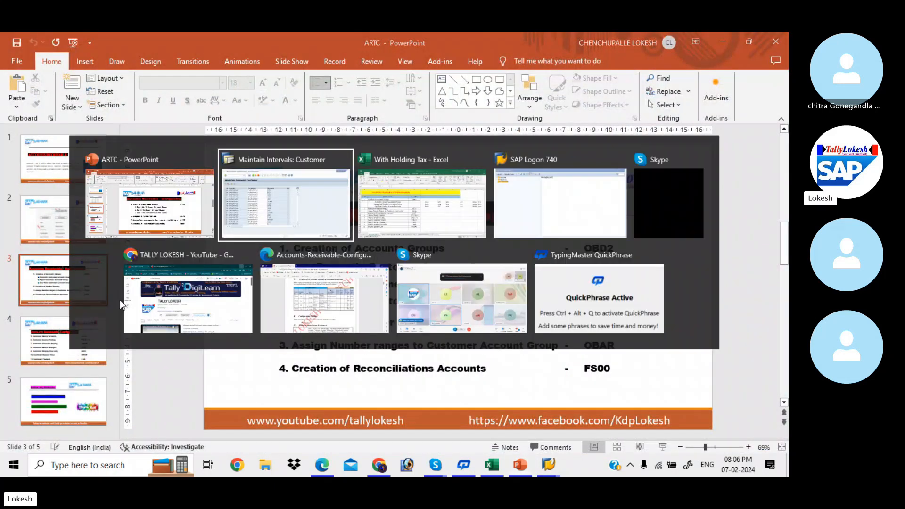
click(92, 75)
text(/NOBAR)
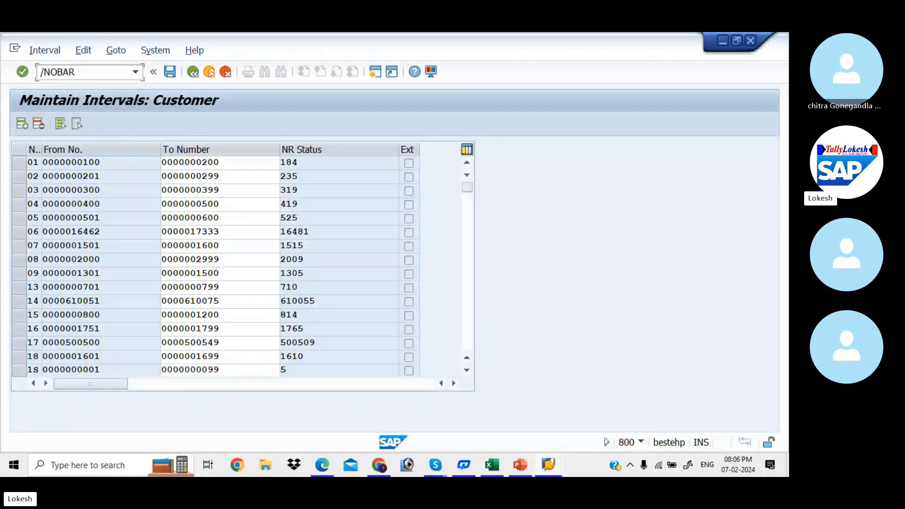
key(Return)
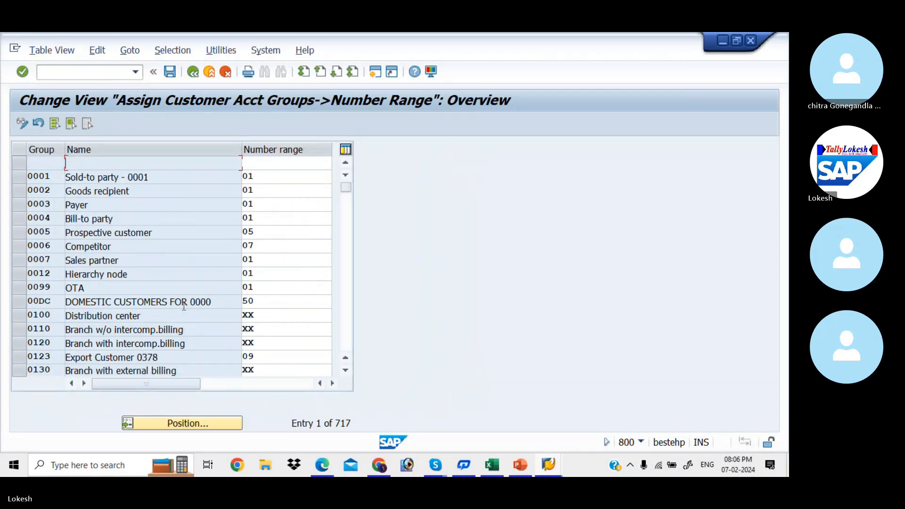
click(199, 423)
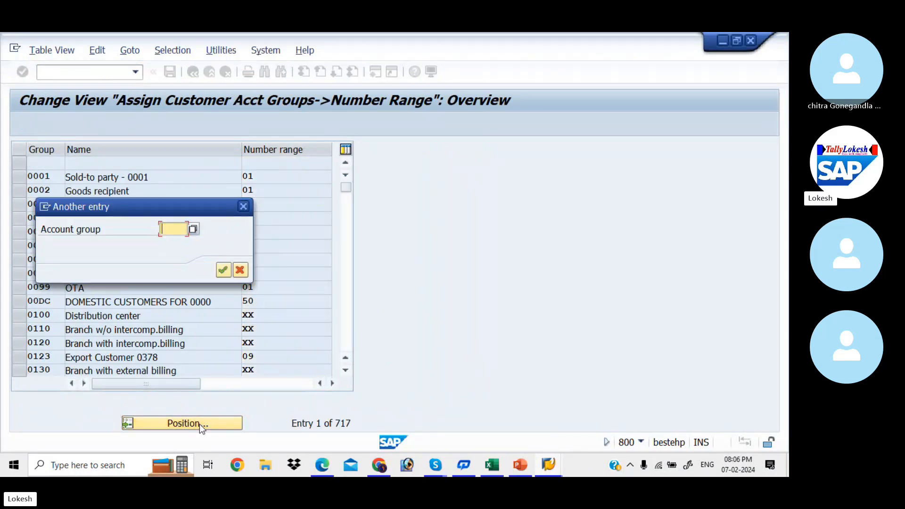
text(KIA4)
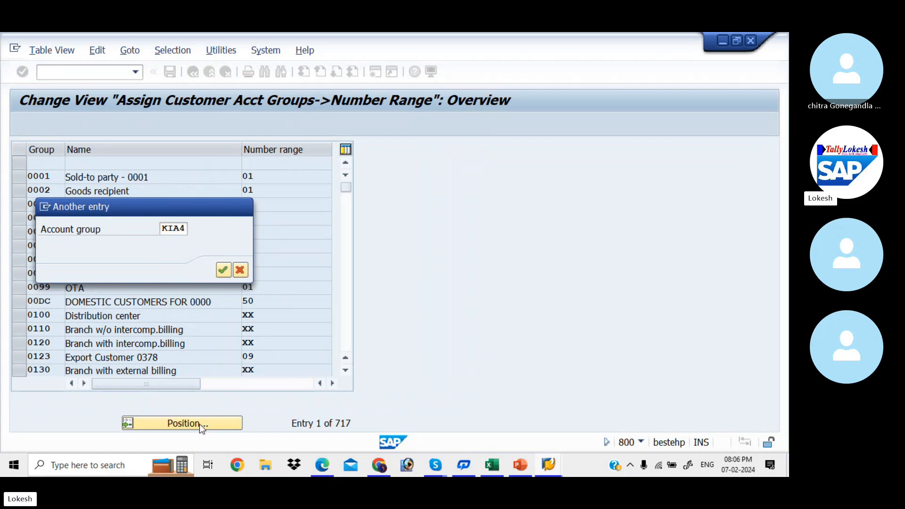
key(Return)
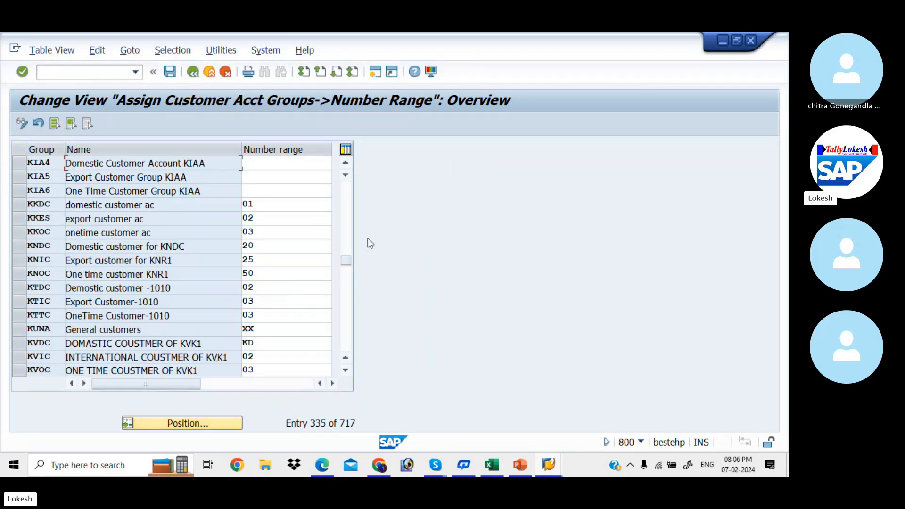
- Enter number ranges 09, 13 and 14 for groups KIA4, KIA5 and KIA6
click(282, 165)
text(09)
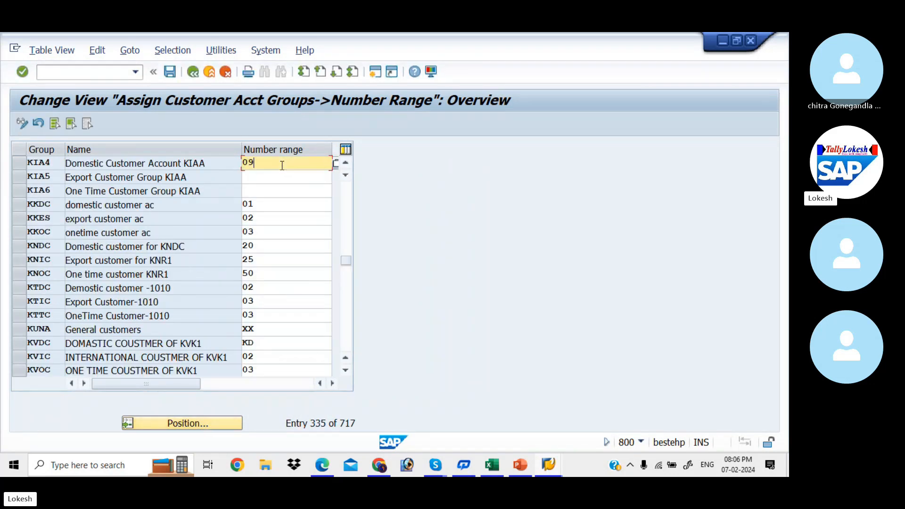
key(Tab)
text(13)
key(Tab)
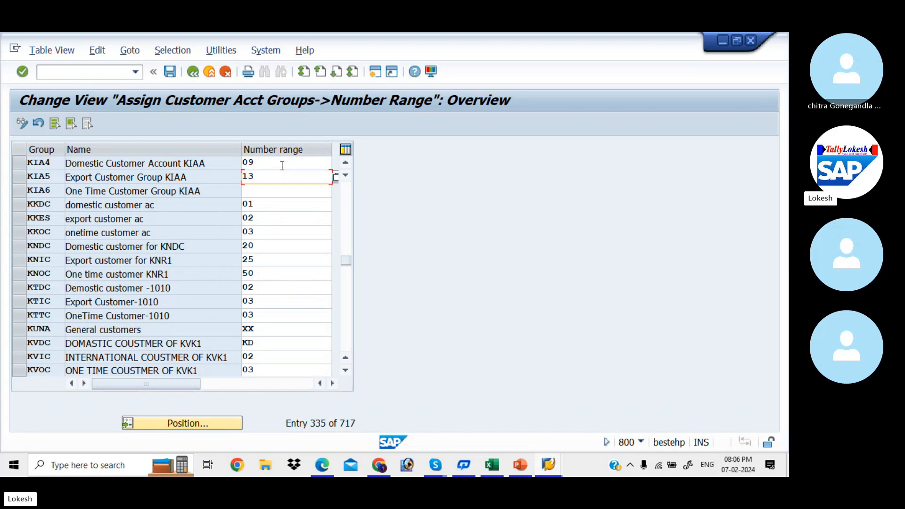
text(14)
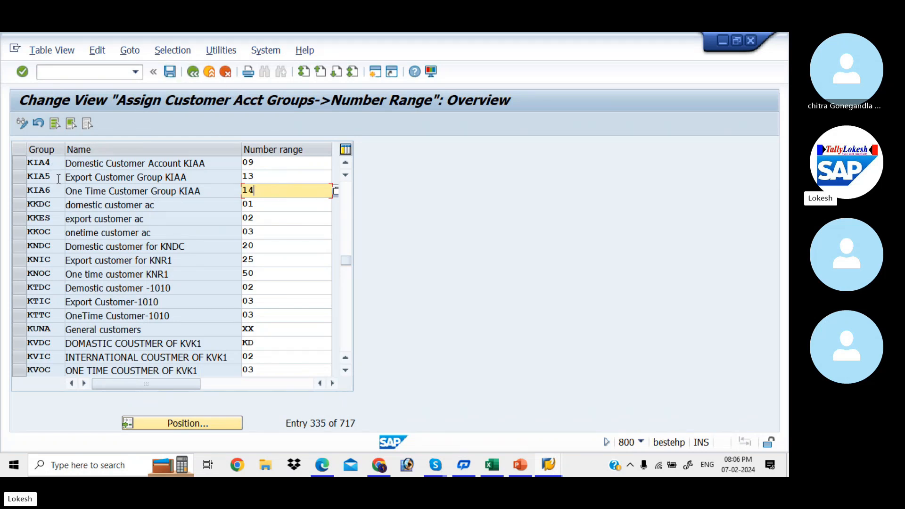
- Save the assignments under the customizing request and bring up the Accounts Receivable configuration PDF
click(172, 75)
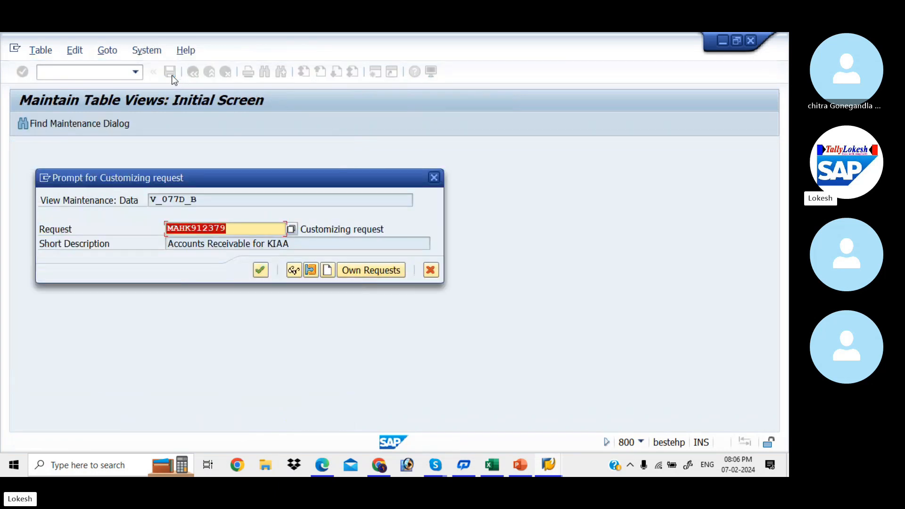
click(264, 273)
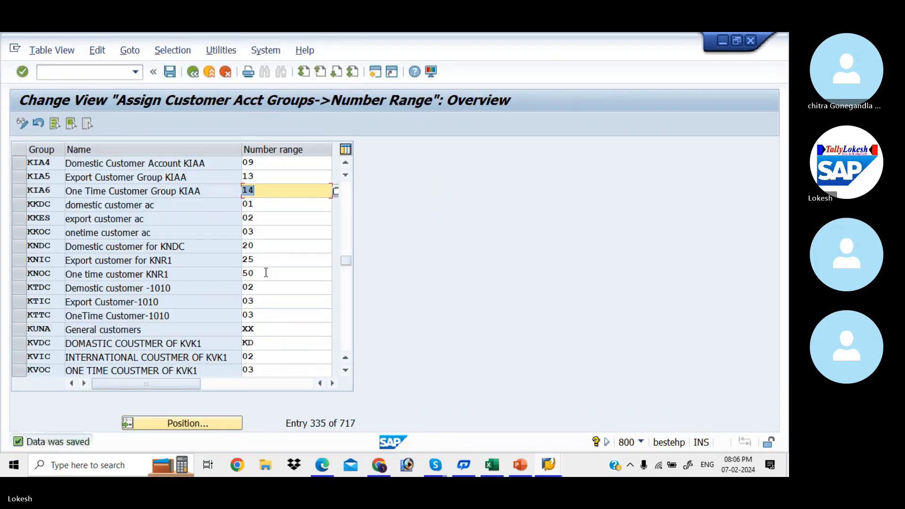
key(alt+Tab)
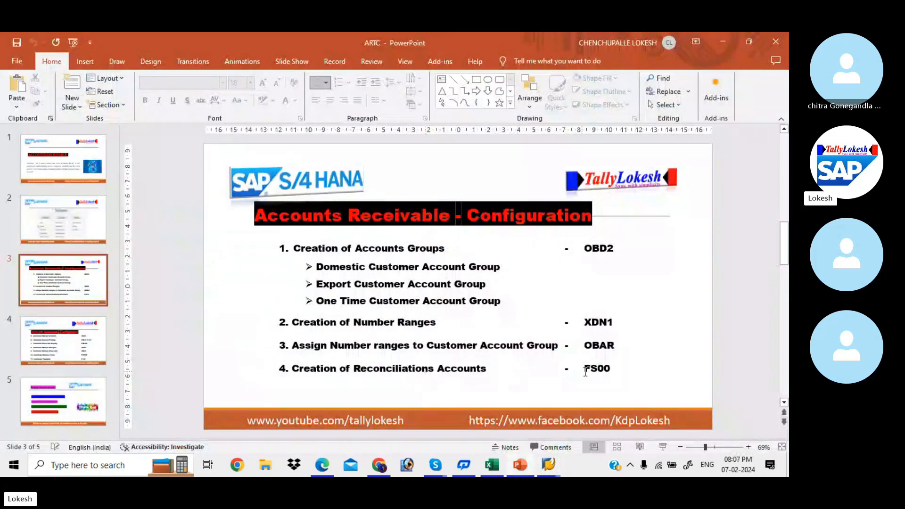
click(327, 465)
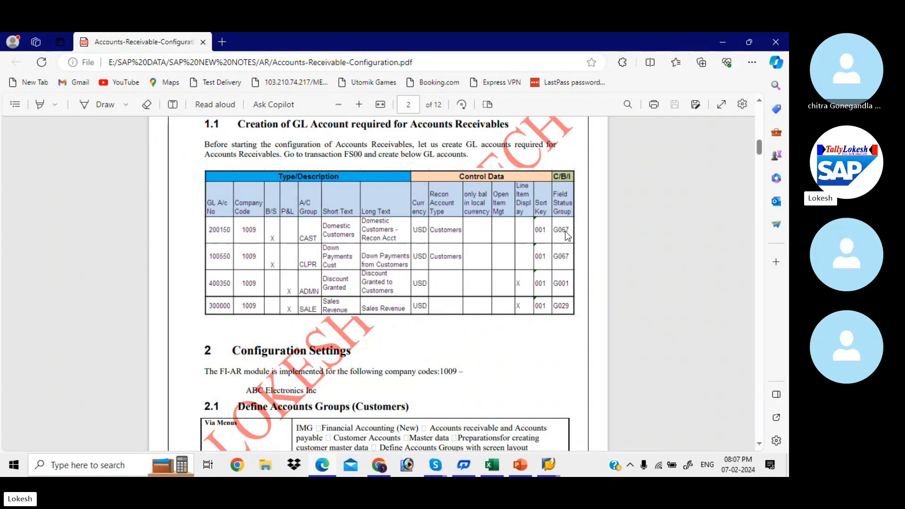
- Go back from the G/L accounts table in the PDF to SAP GUI
key(alt+Tab)
key(alt+Tab)
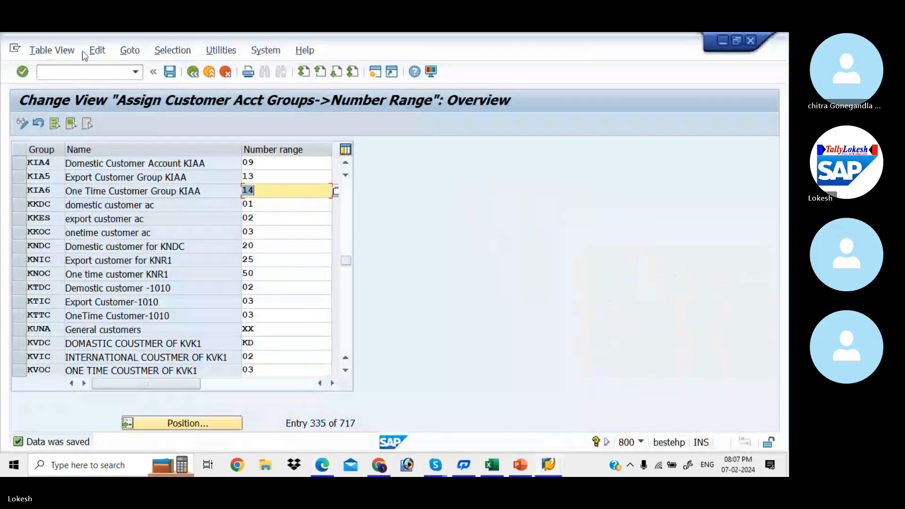
- In FS00, copy account 200004 Advance to Vendors into new account 200005
text(/)
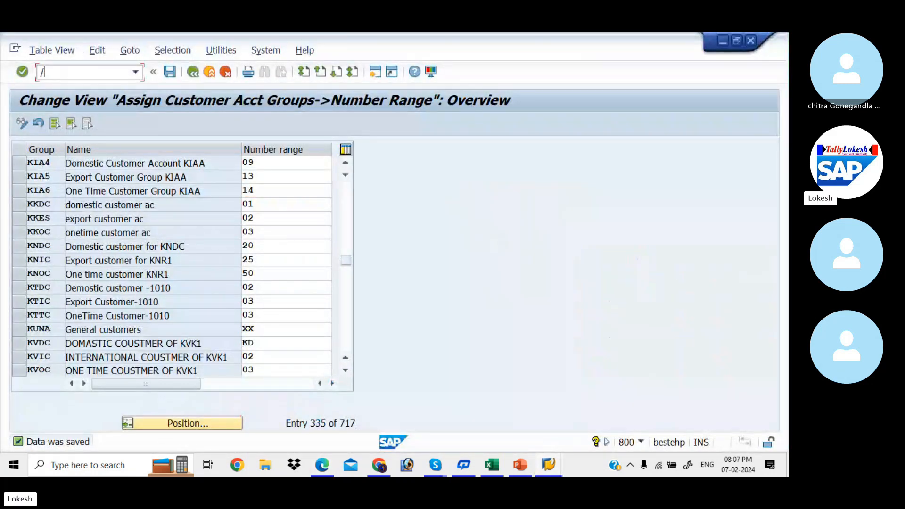
text(NFS00)
key(Return)
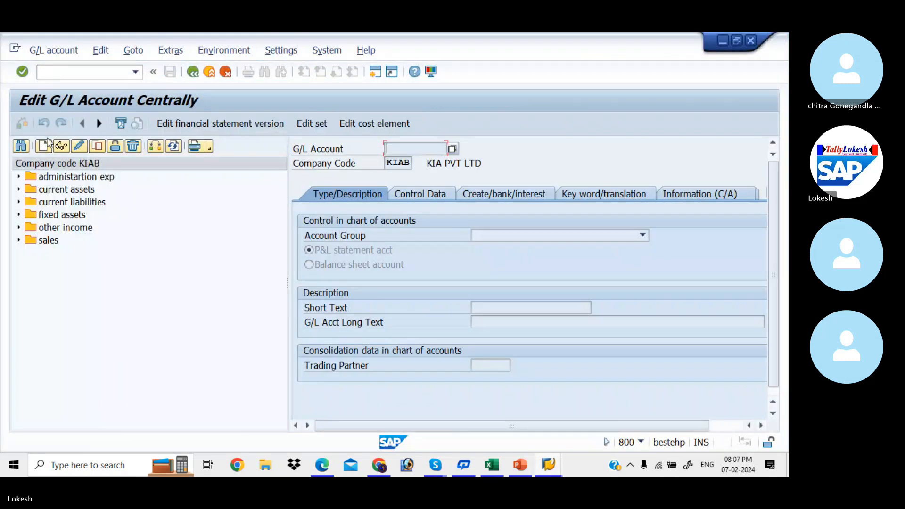
click(16, 190)
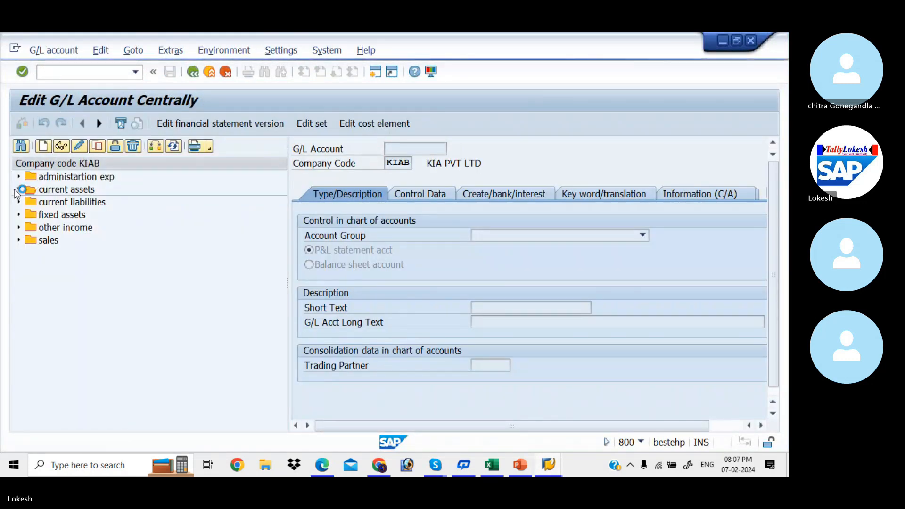
click(68, 241)
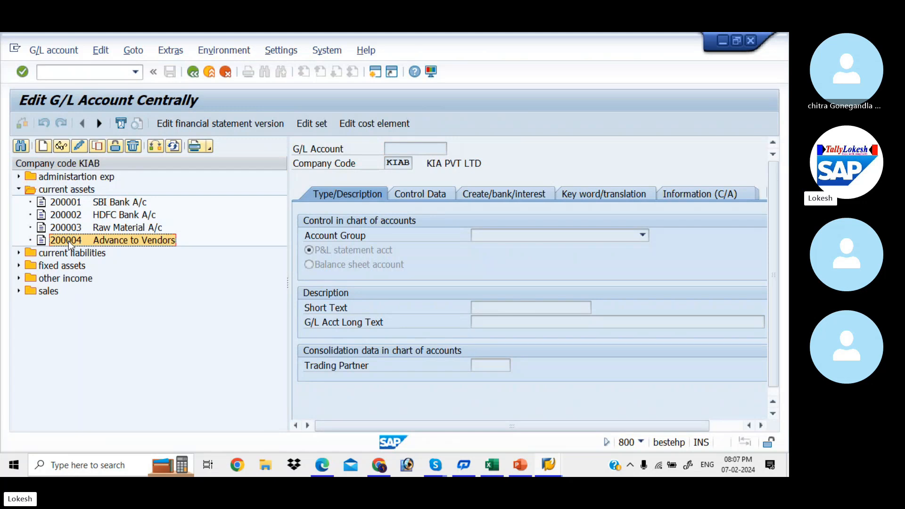
double_click(69, 241)
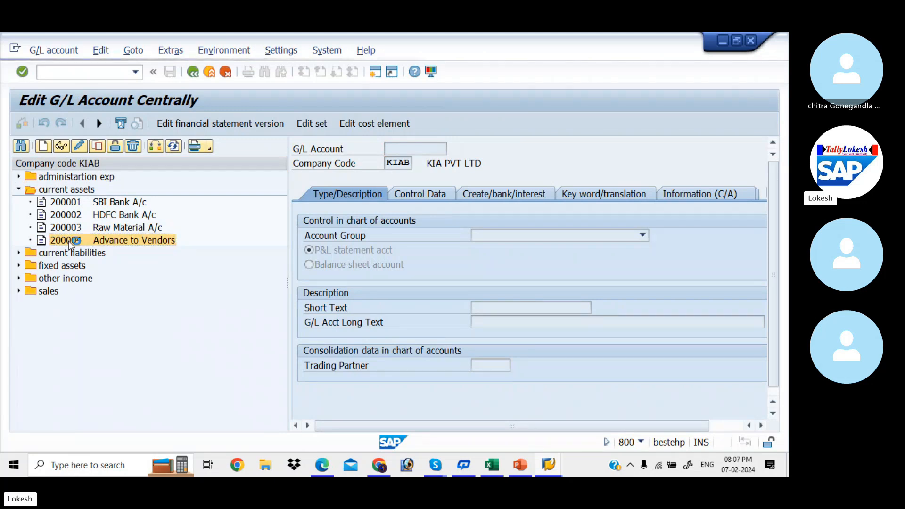
right_click(69, 241)
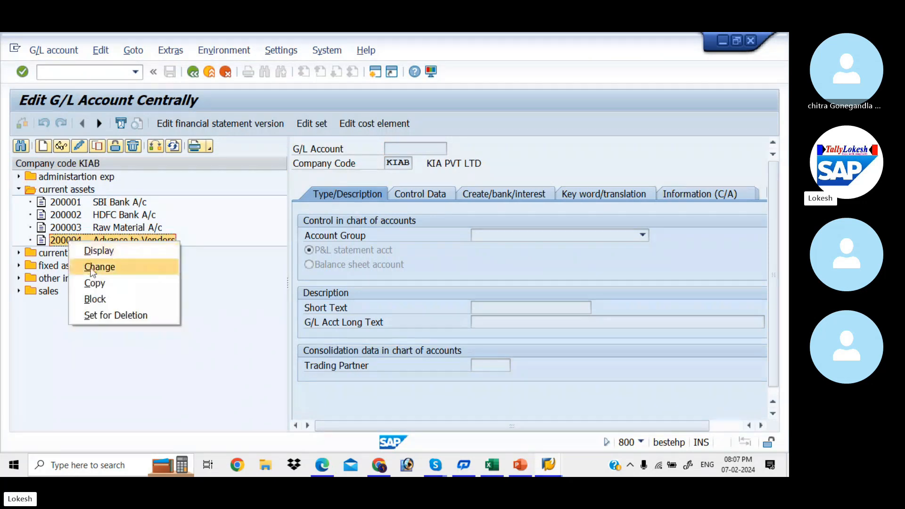
click(132, 285)
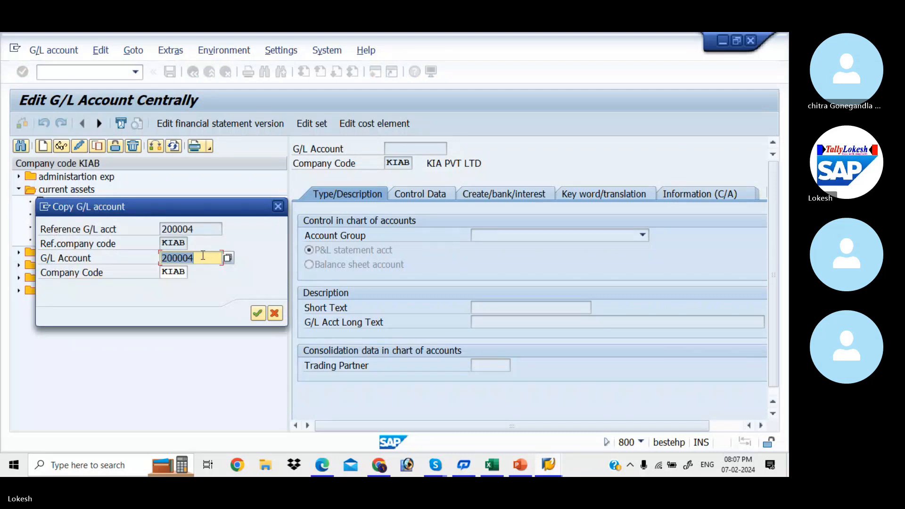
text(200005)
key(Return)
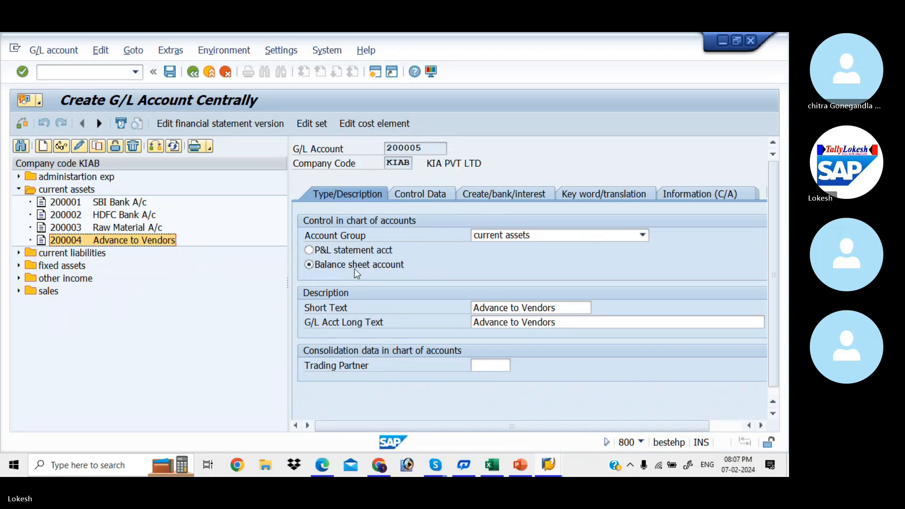
- Replace the short and long texts with 'Domestic Customer'
click(567, 310)
drag(567, 309, 307, 291)
key(BackSpace)
text(D)
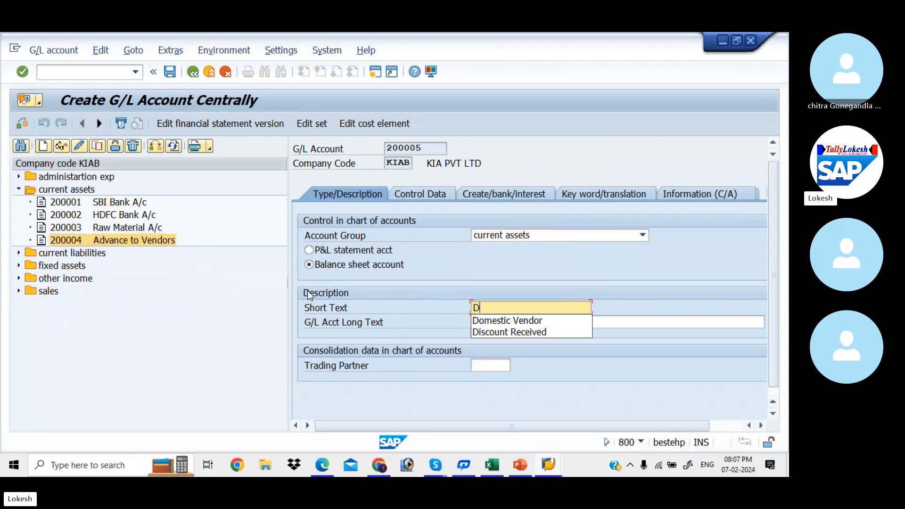
text(omes)
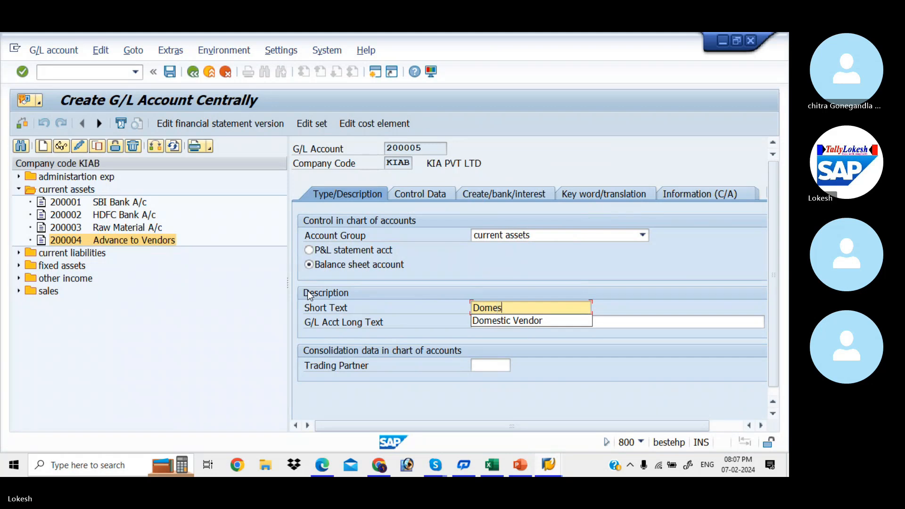
text(tic Customer)
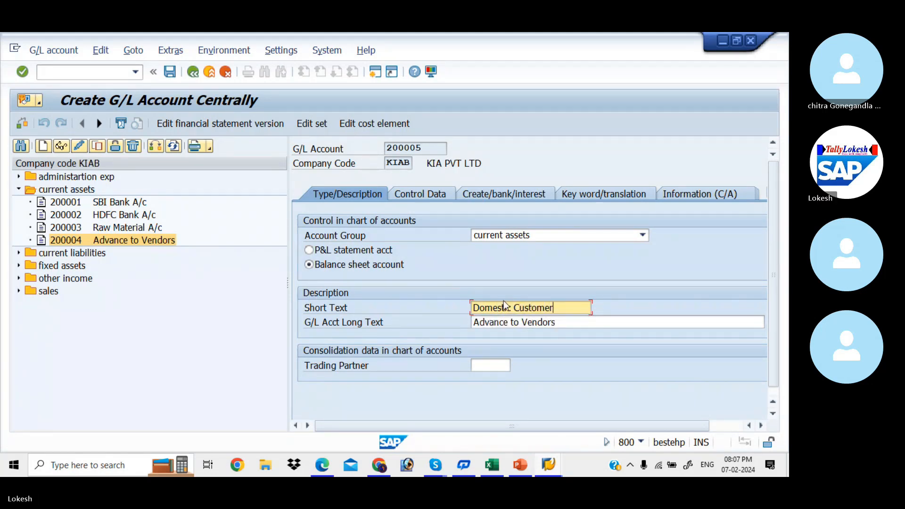
key(Home)
drag(563, 326, 409, 327)
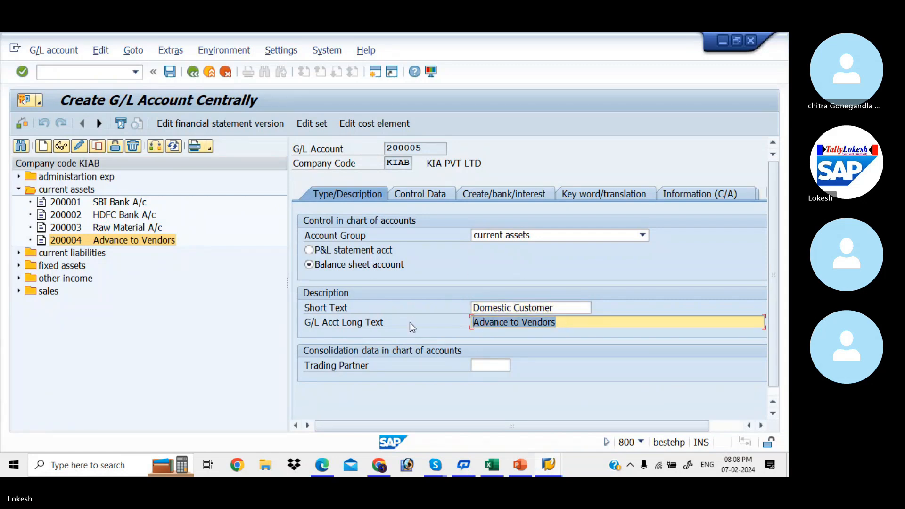
text(Domestic Customer)
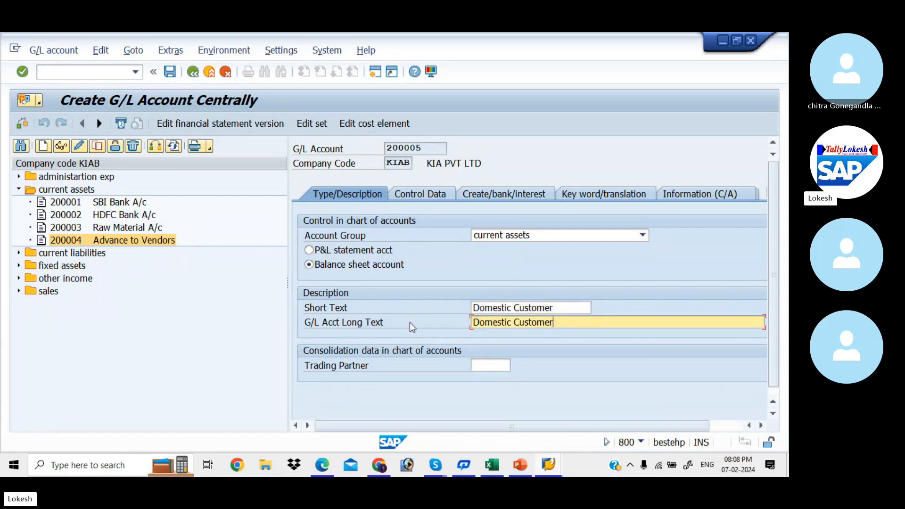
- Set the reconciliation account type to Customers on Control Data, checking the configuration PDF
click(403, 194)
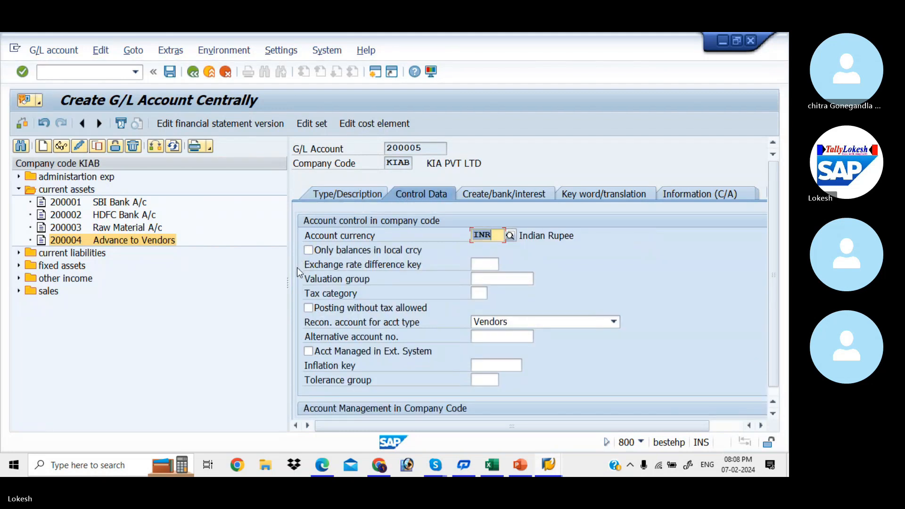
drag(288, 284, 244, 283)
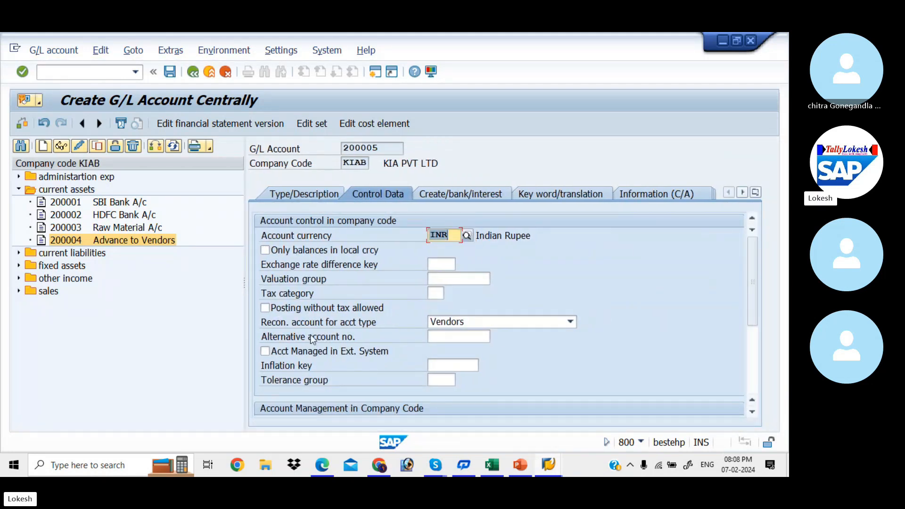
click(571, 322)
click(498, 344)
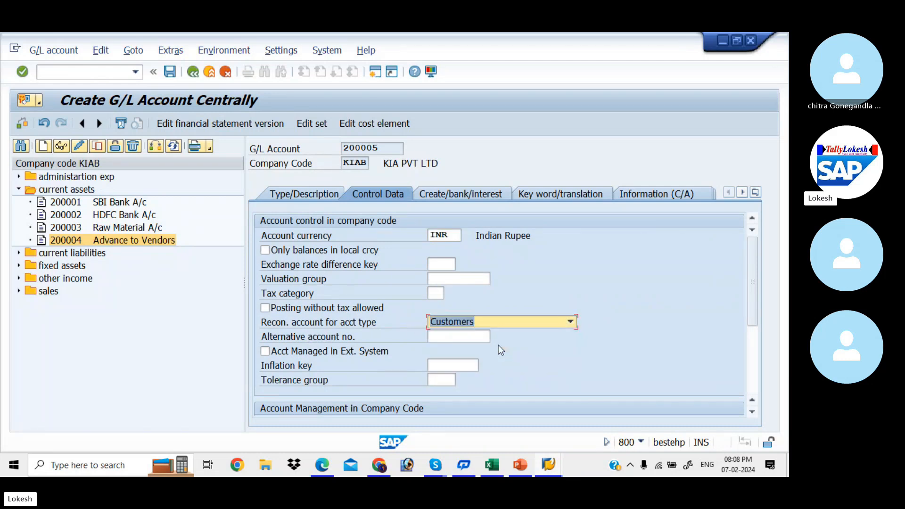
drag(753, 295, 763, 347)
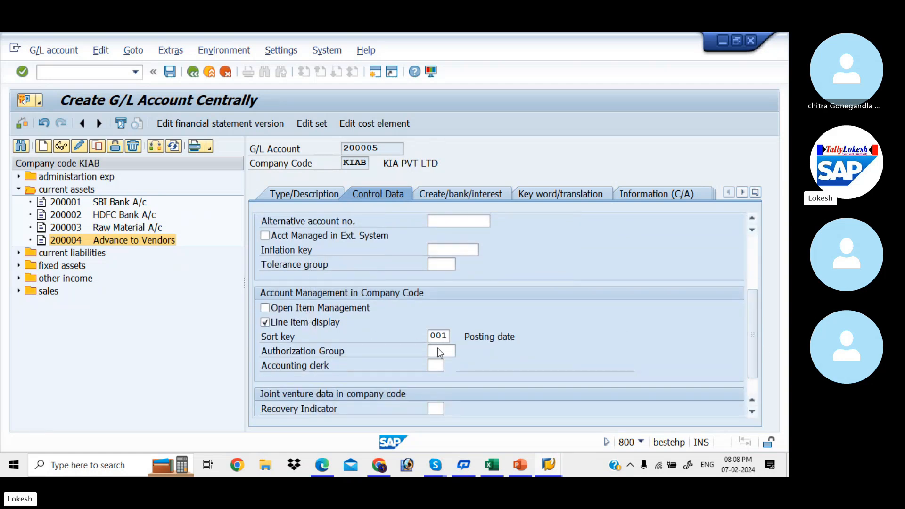
key(alt+Tab)
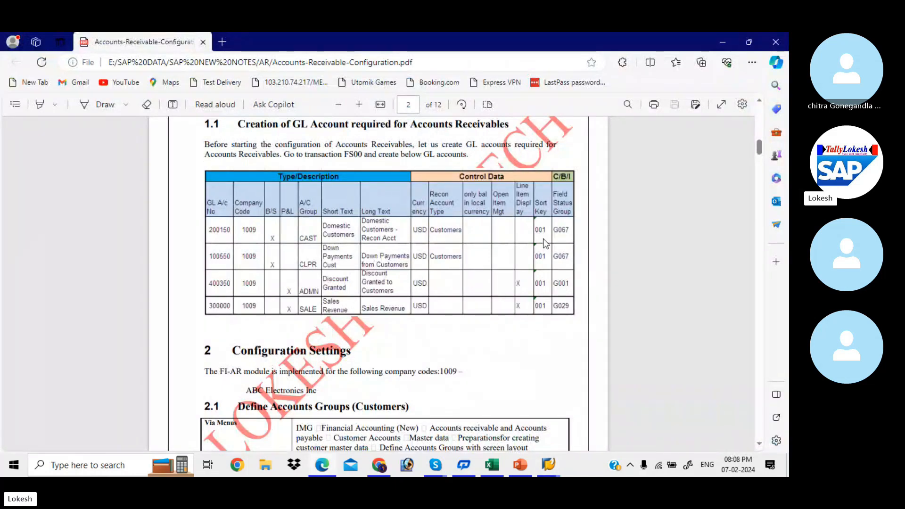
key(alt+Tab)
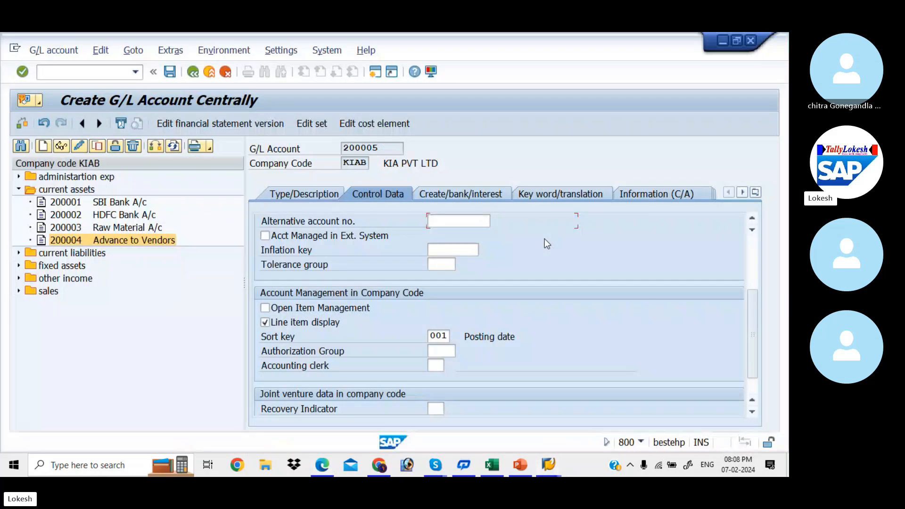
- Select field status group G067 and save account 200005
click(459, 192)
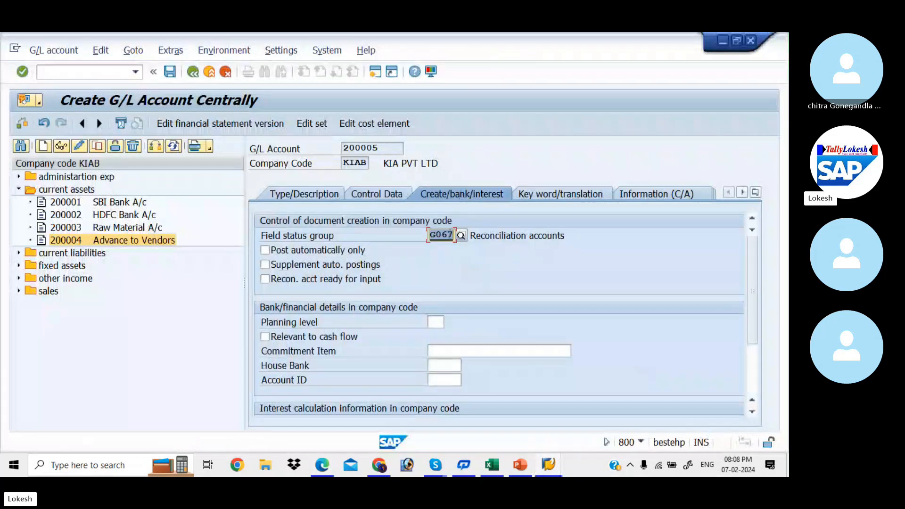
click(447, 236)
click(166, 71)
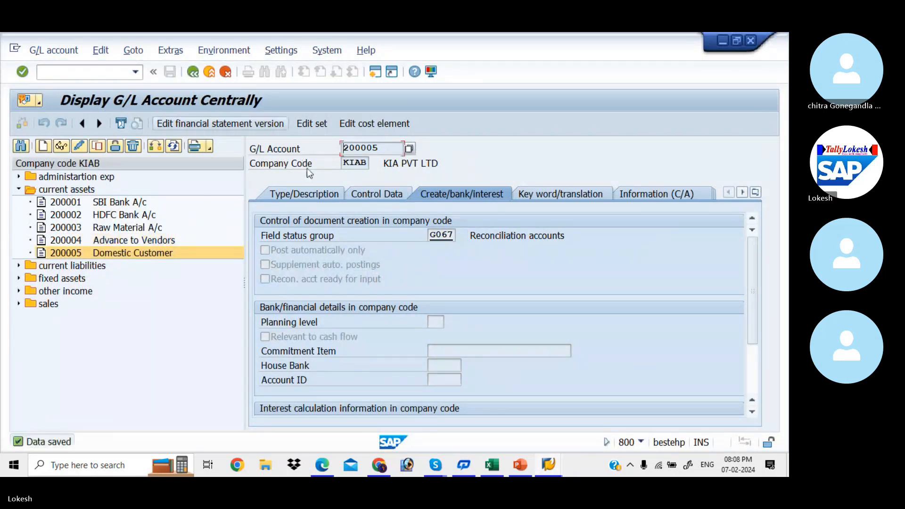
click(318, 193)
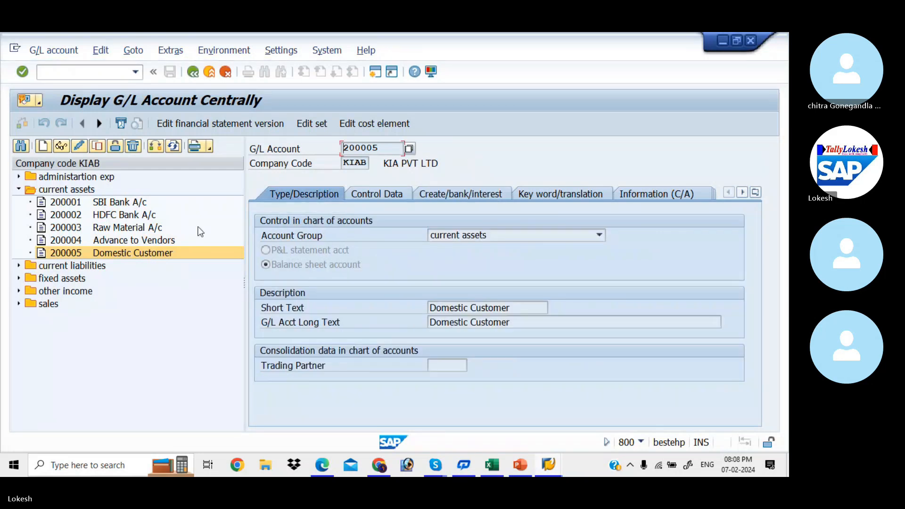
- Copy account 200005 Domestic Customer to new account 200006
right_click(145, 260)
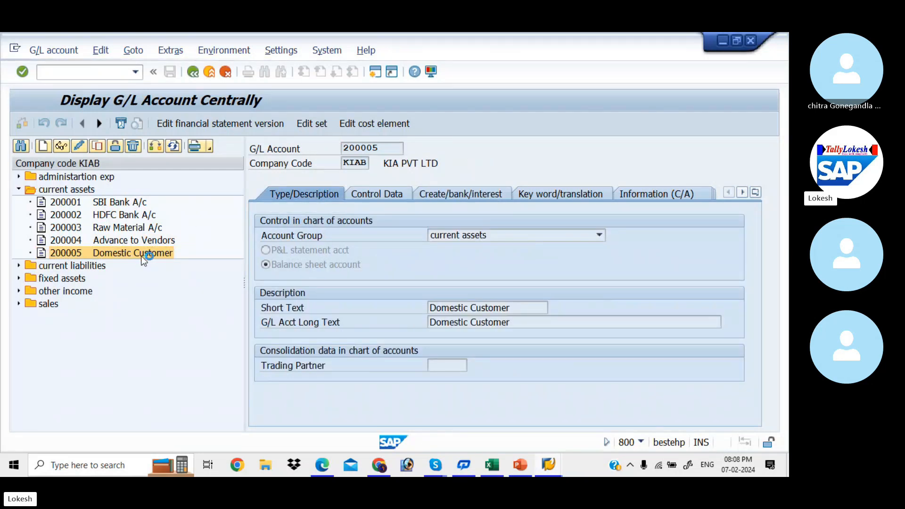
click(188, 297)
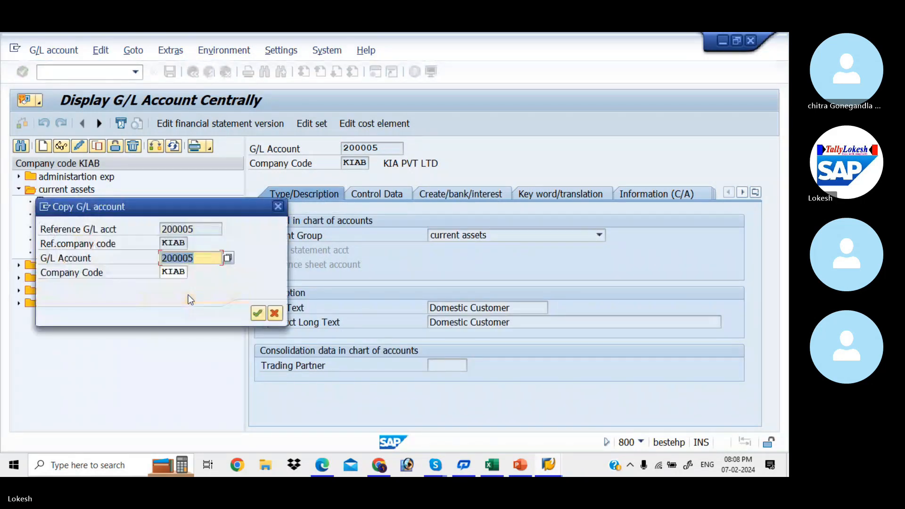
text(200006)
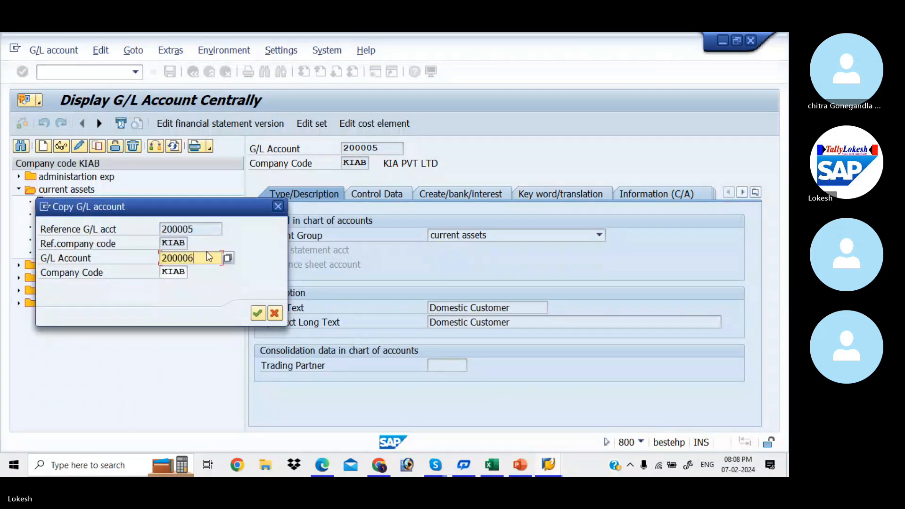
key(Return)
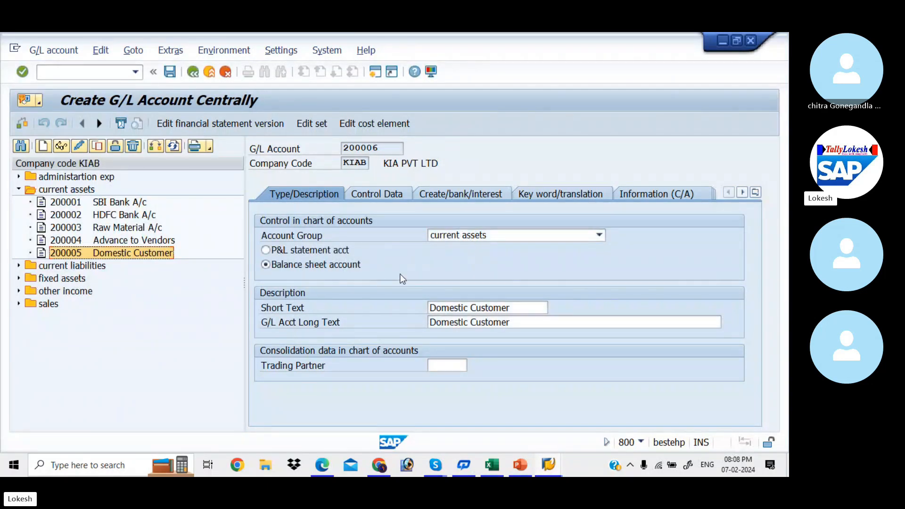
- Change the short and long texts to 'Export Customer'
drag(521, 309, 428, 309)
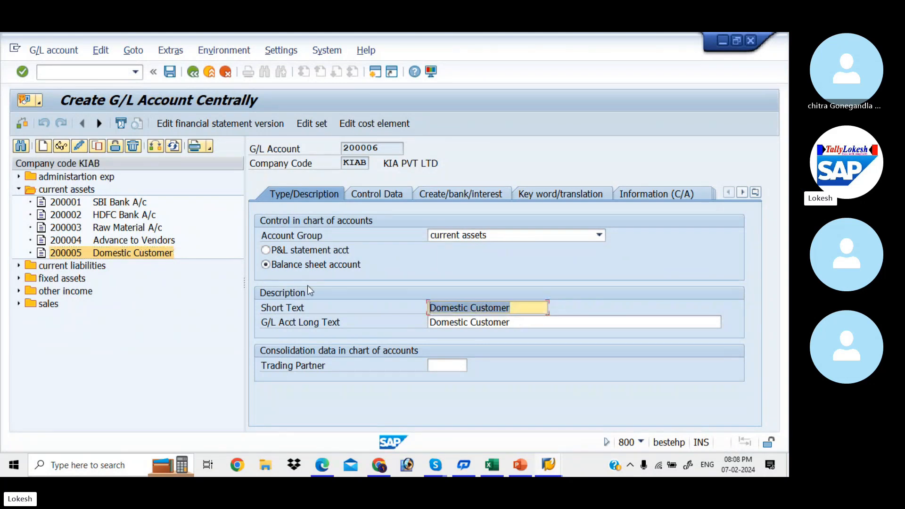
key(BackSpace)
text(Expoert)
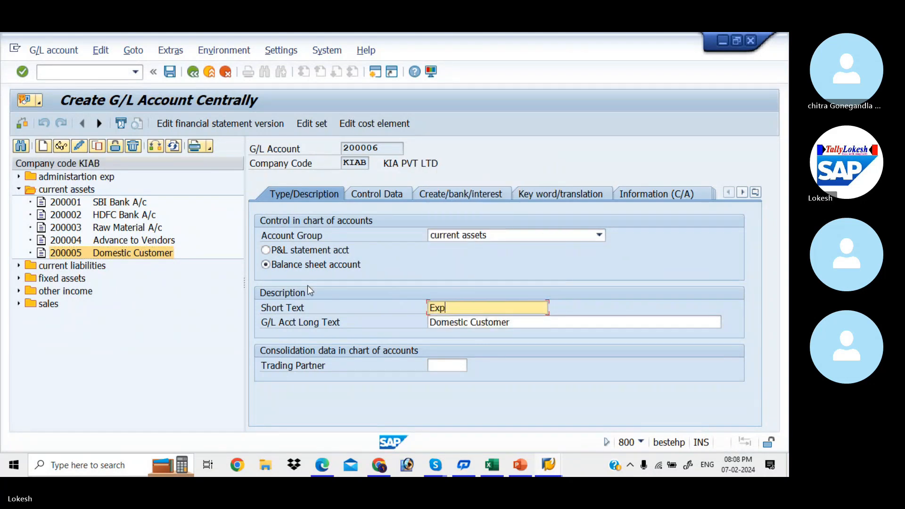
key(BackSpace)
key(BackSpace)
key(BackSpace)
text(rt CUustomer)
drag(511, 313, 366, 302)
key(ctrl+c)
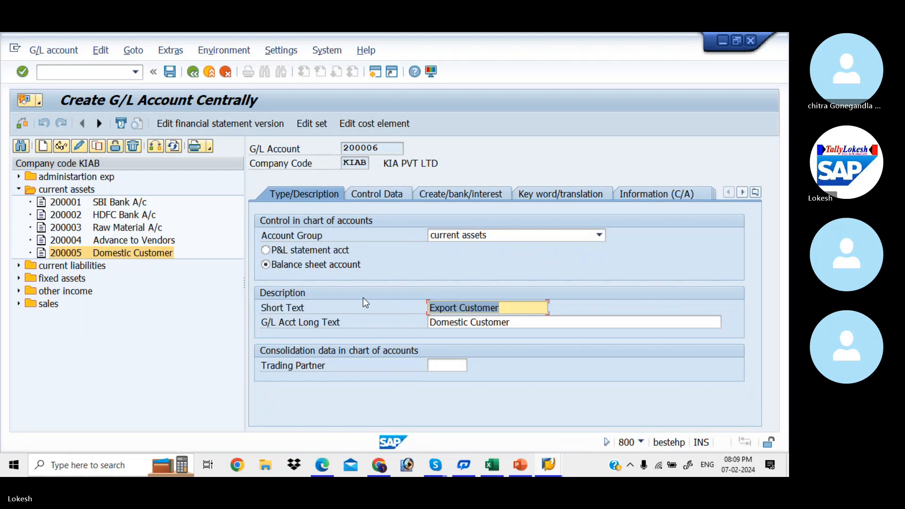
drag(518, 322, 363, 307)
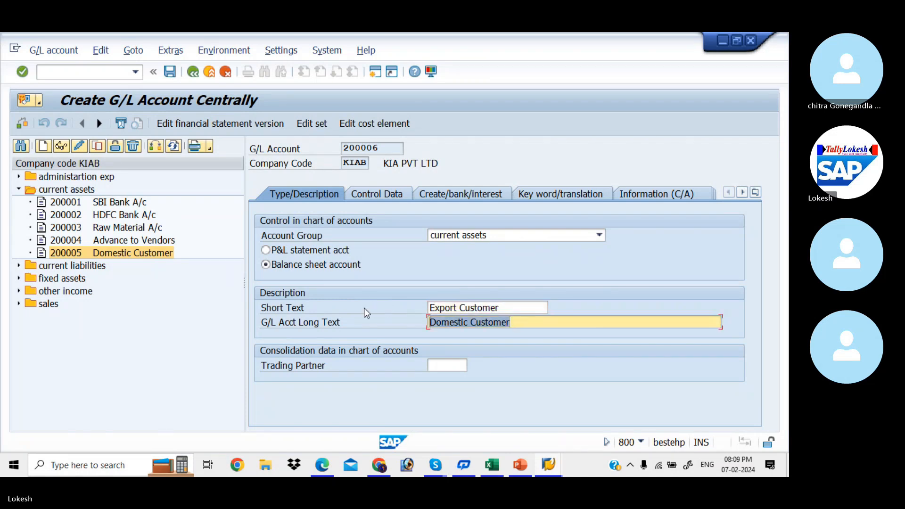
key(ctrl+v)
- Review the control and document creation settings, then save account 200006
click(374, 194)
click(447, 191)
click(316, 192)
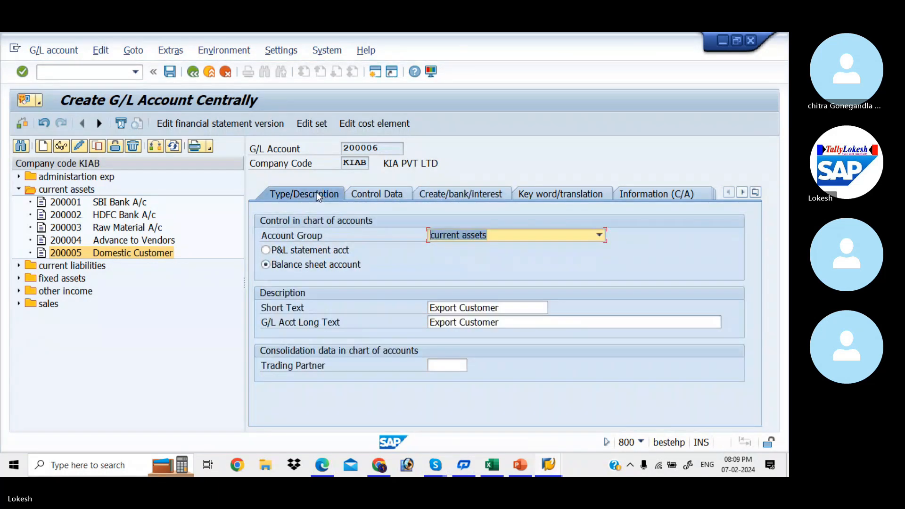
click(170, 72)
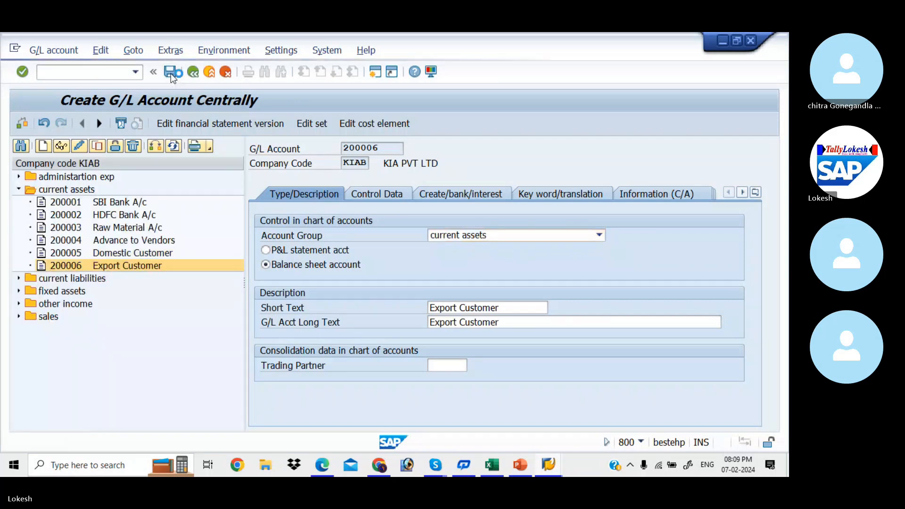
- Copy account 200006 Export Customer to new account 200007
right_click(84, 268)
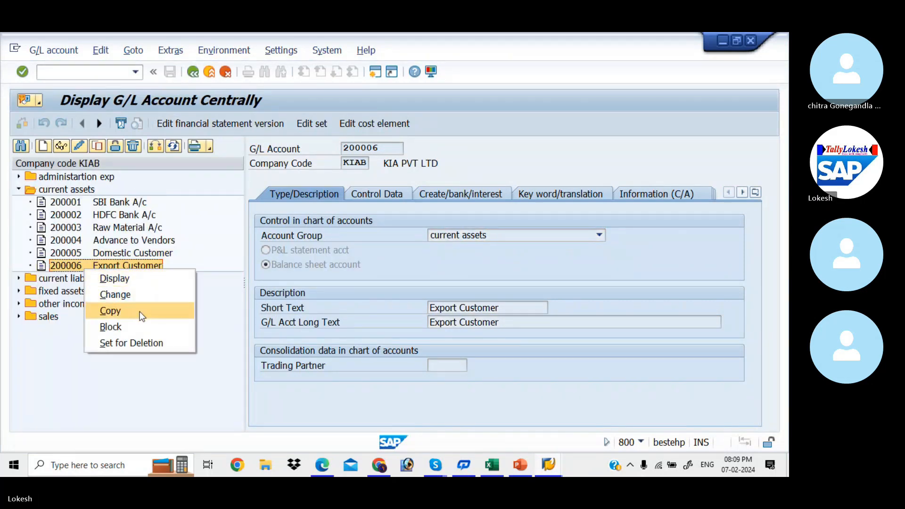
click(138, 311)
text(200007)
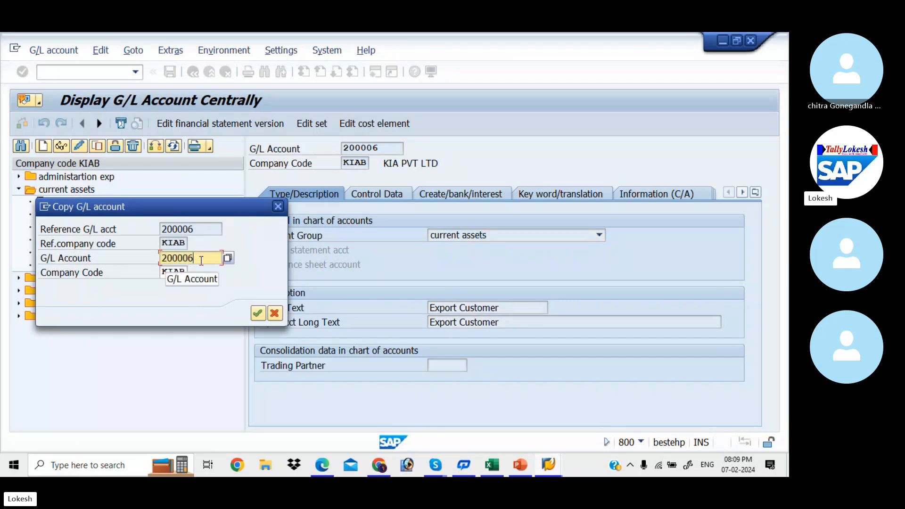
key(Return)
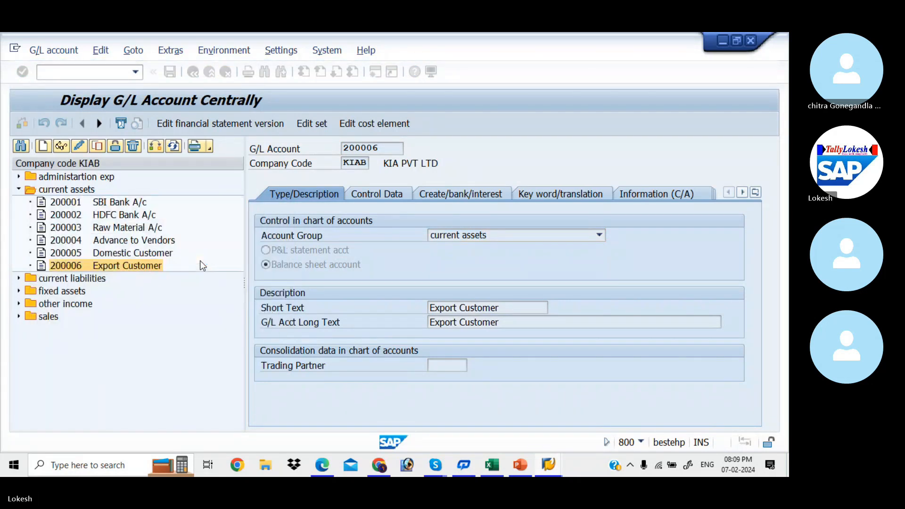
- Change the short and long texts to 'One Time Customer' and save account 200007
drag(513, 311, 259, 277)
key(BackSpace)
text(one)
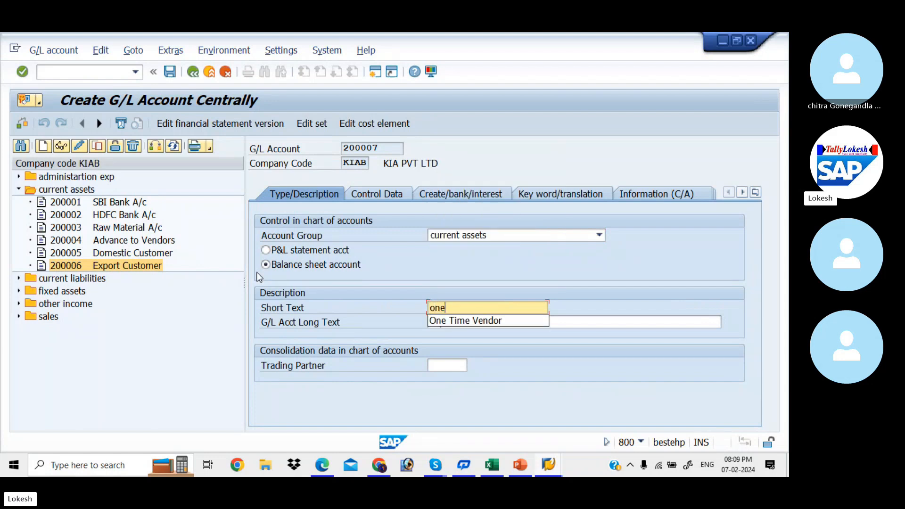
click(451, 321)
key(BackSpace)
key(BackSpace)
key(BackSpace)
key(BackSpace)
key(BackSpace)
key(BackSpace)
text(Customer)
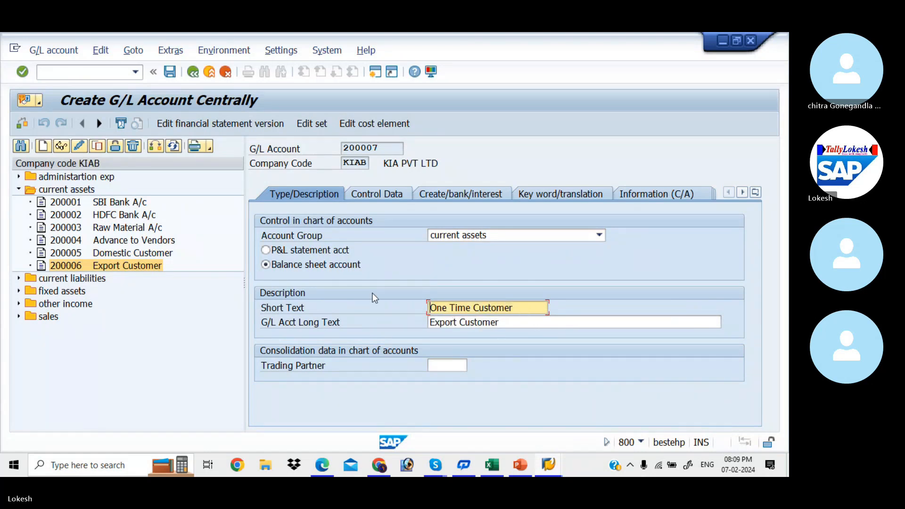
drag(510, 322, 407, 316)
key(ctrl+v)
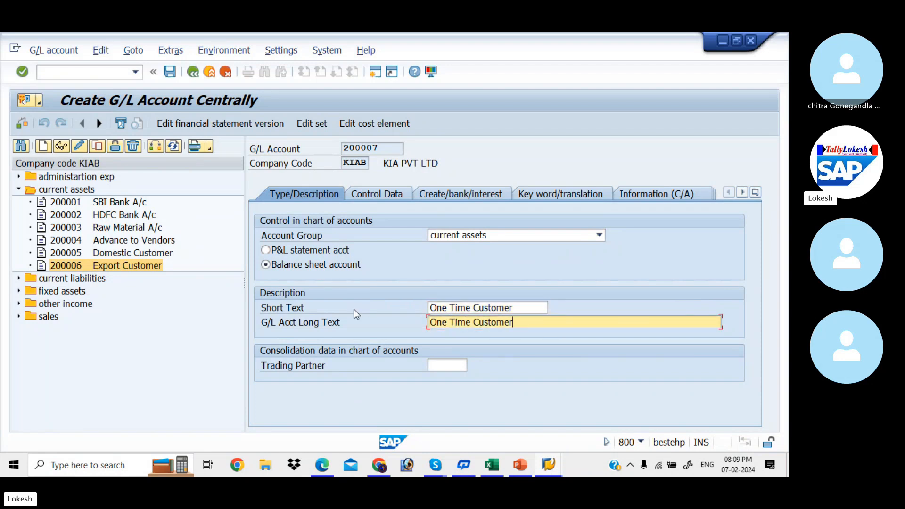
click(174, 71)
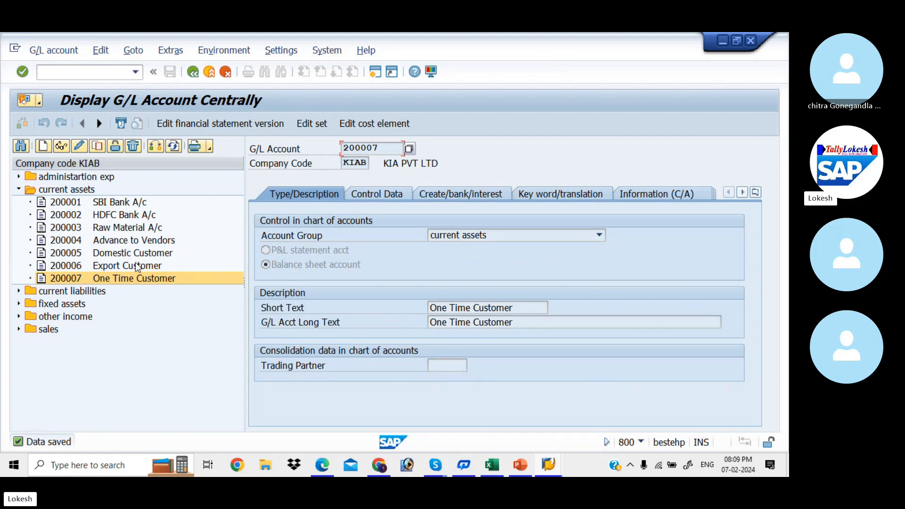
key(alt+Tab)
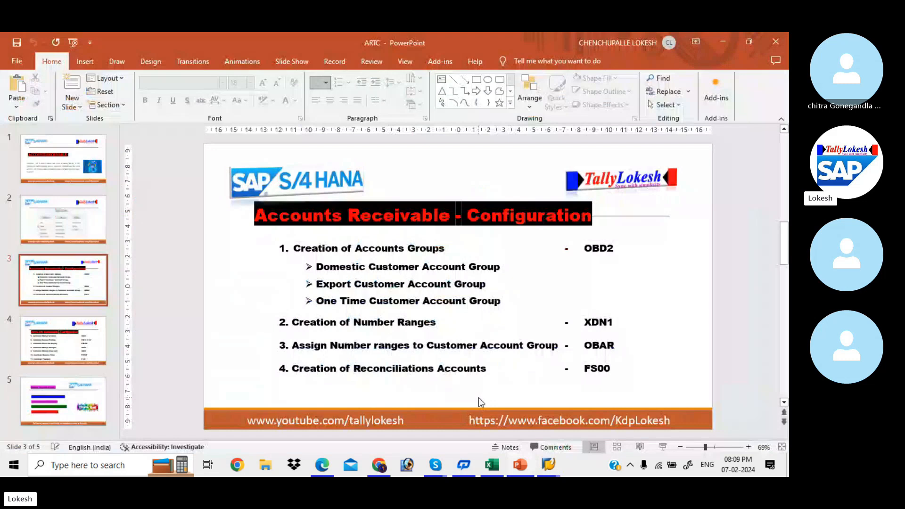
- Scroll to the slide listing customer steps 5–11, then return to SAP GUI
scroll(478, 397, down, 1)
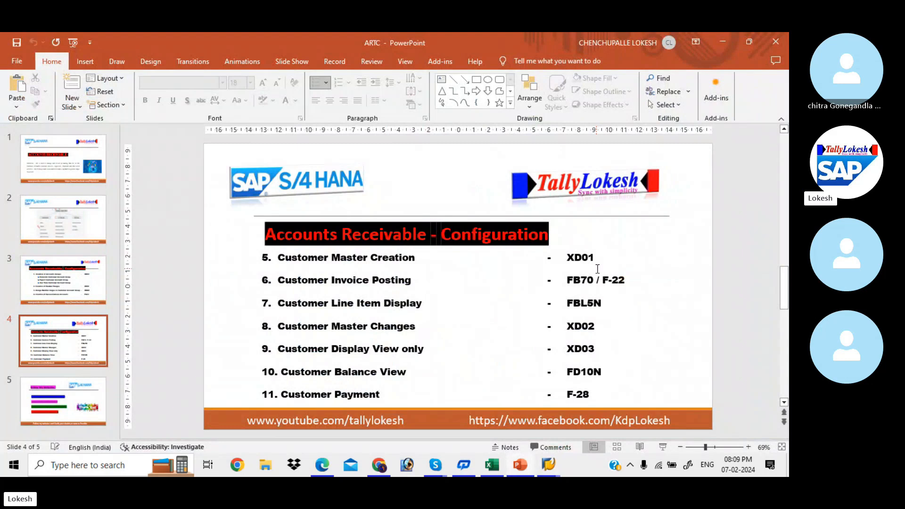
key(alt+Tab)
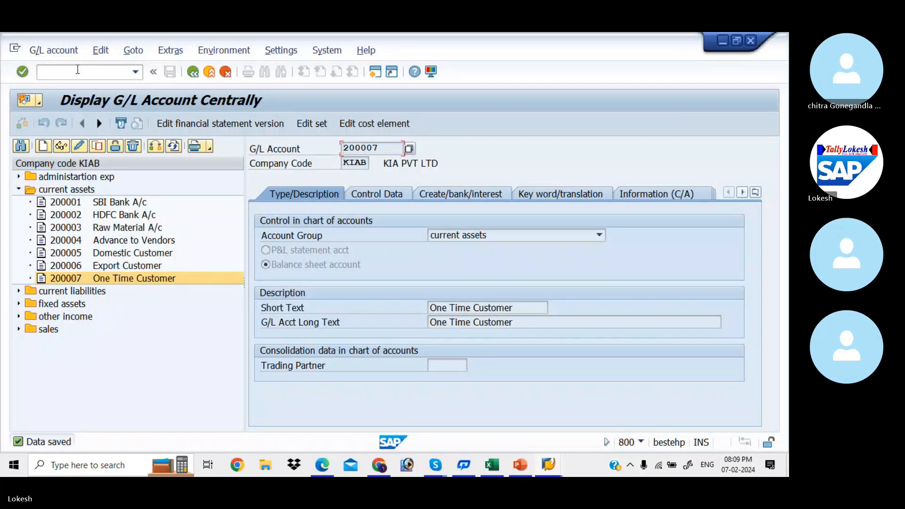
- Start customer creation with transaction /nXD01 for company code KIAB
click(79, 72)
text(/nxd01)
key(Return)
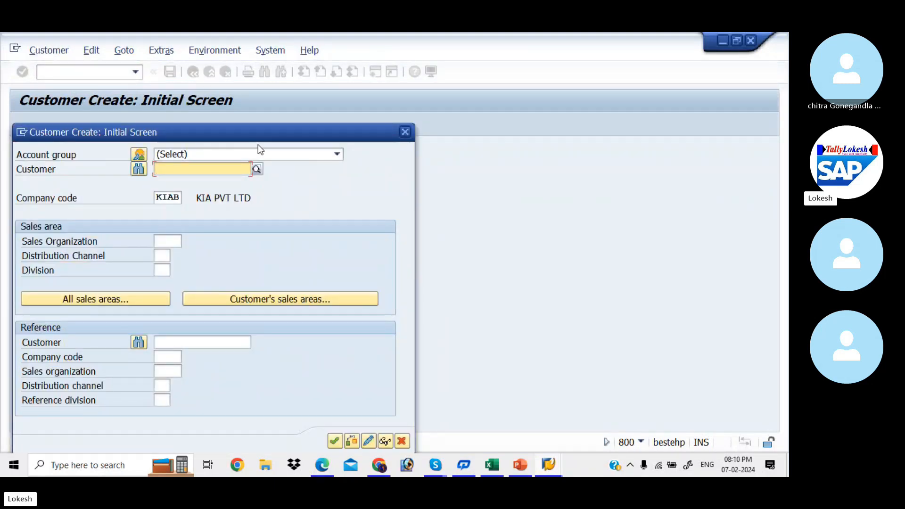
click(335, 159)
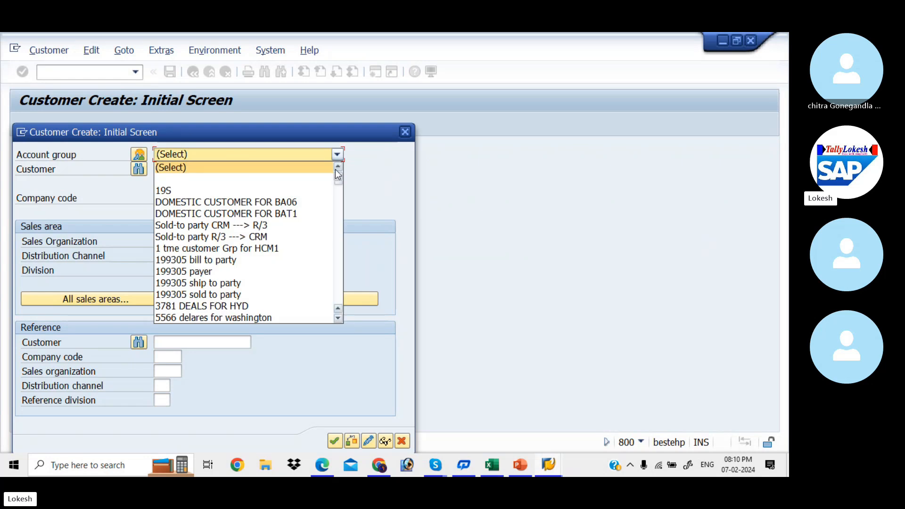
click(336, 207)
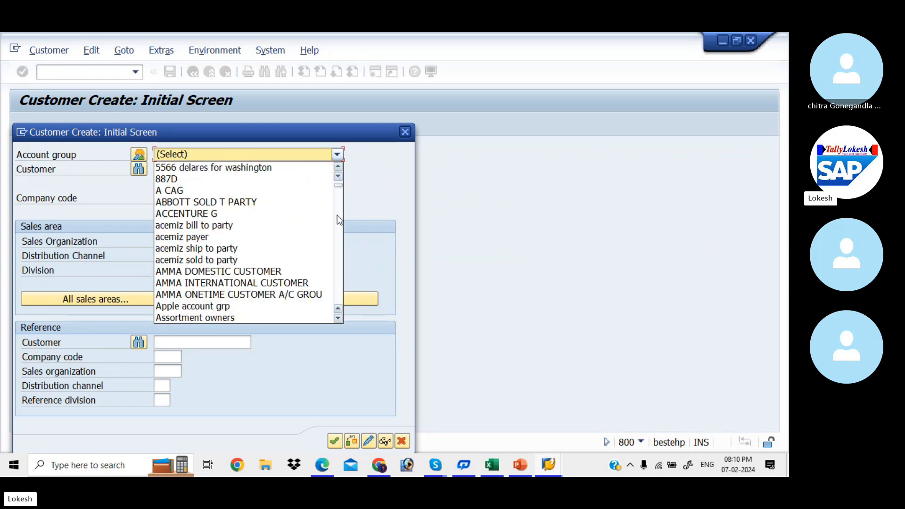
click(376, 156)
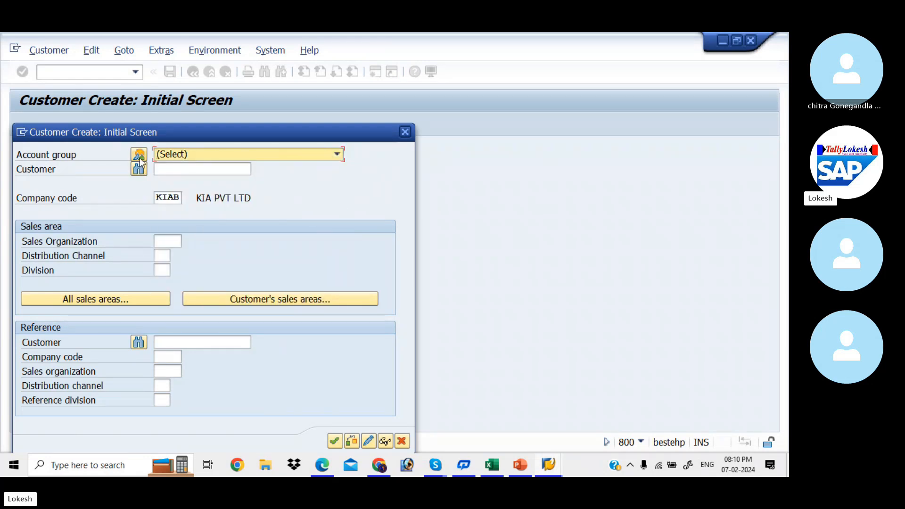
- Search account groups for KIA4 and choose Domestic Customer Account KIAA
click(139, 156)
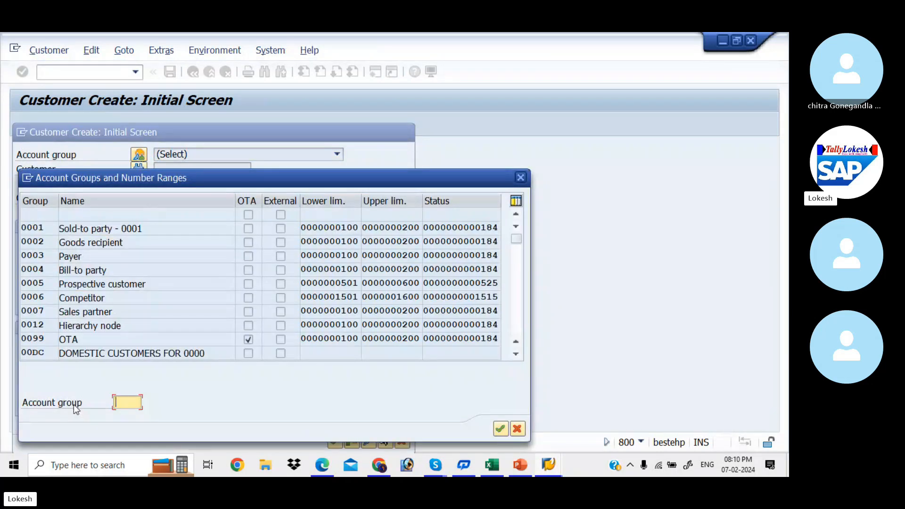
text(kia)
key(BackSpace)
key(BackSpace)
key(BackSpace)
text(KIA4)
key(Return)
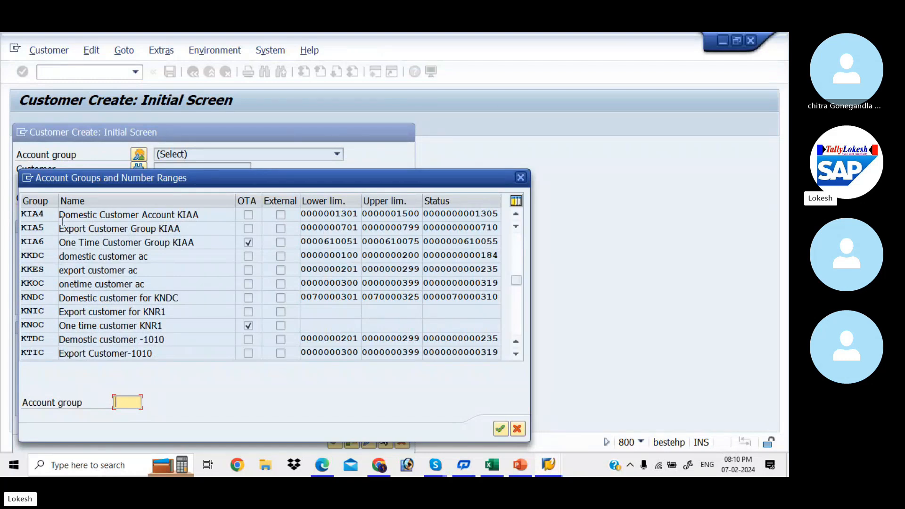
double_click(107, 216)
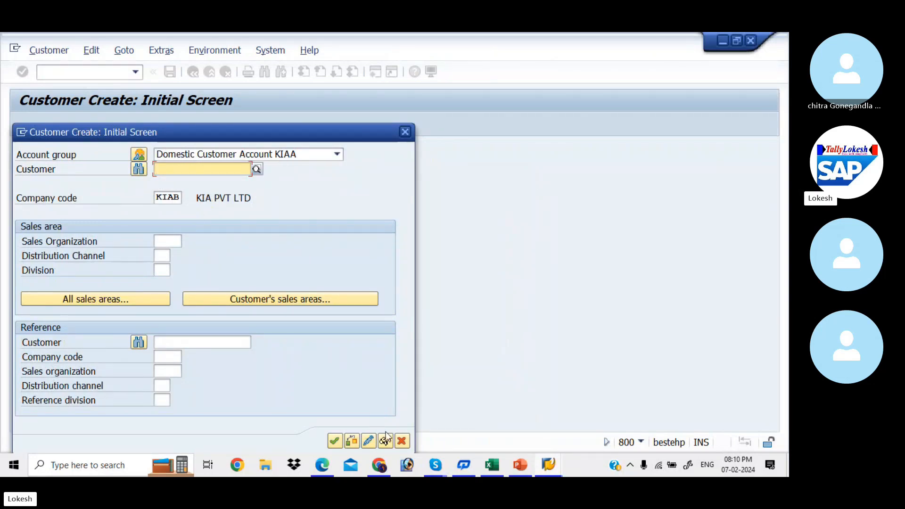
click(338, 443)
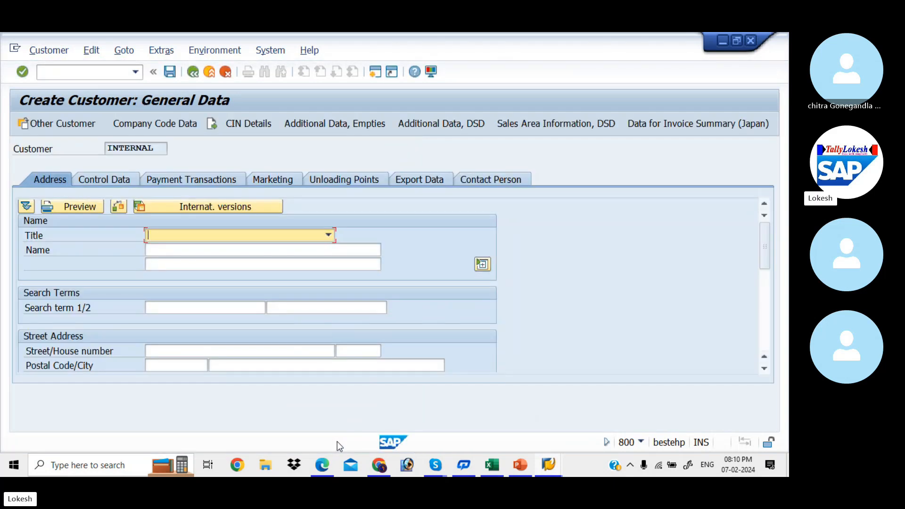
- Set the title to Company and enter the customer's company name
click(329, 235)
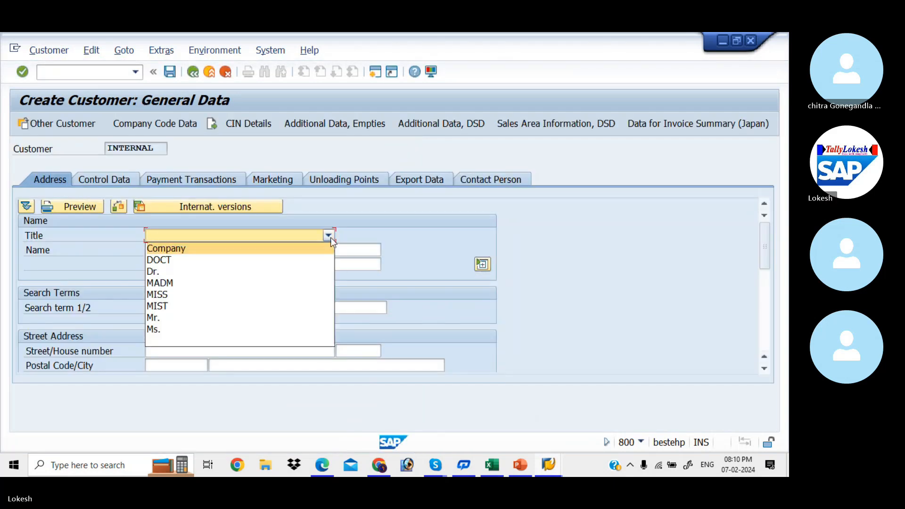
click(297, 248)
click(269, 249)
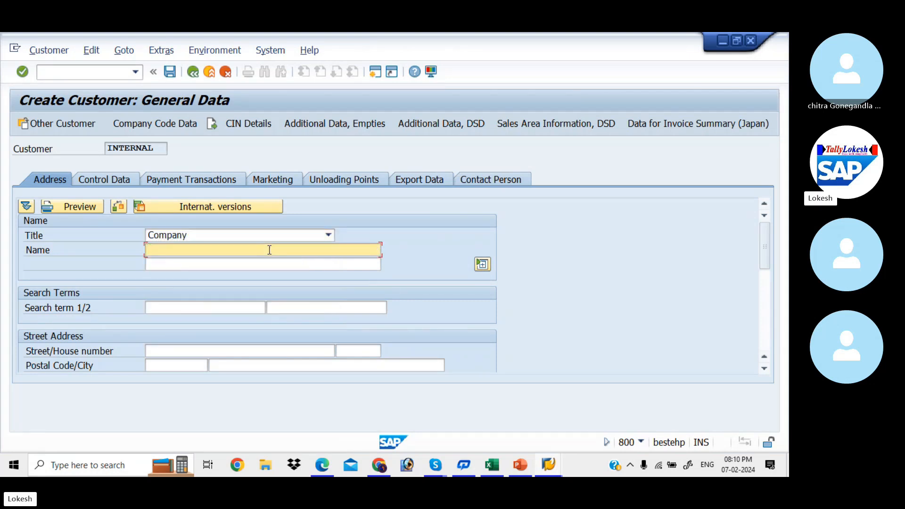
text(TATA PVT LTD)
- Enter the customer's street, house number and postal code
click(211, 348)
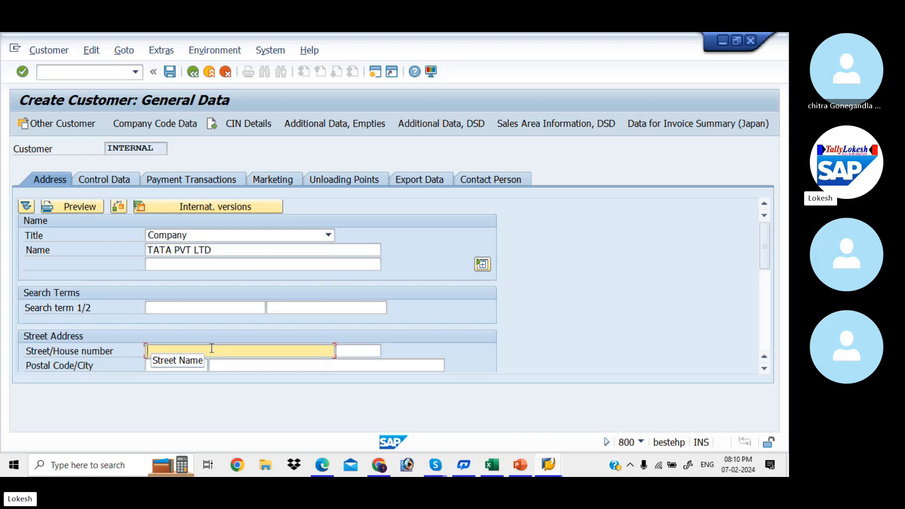
text(RE)
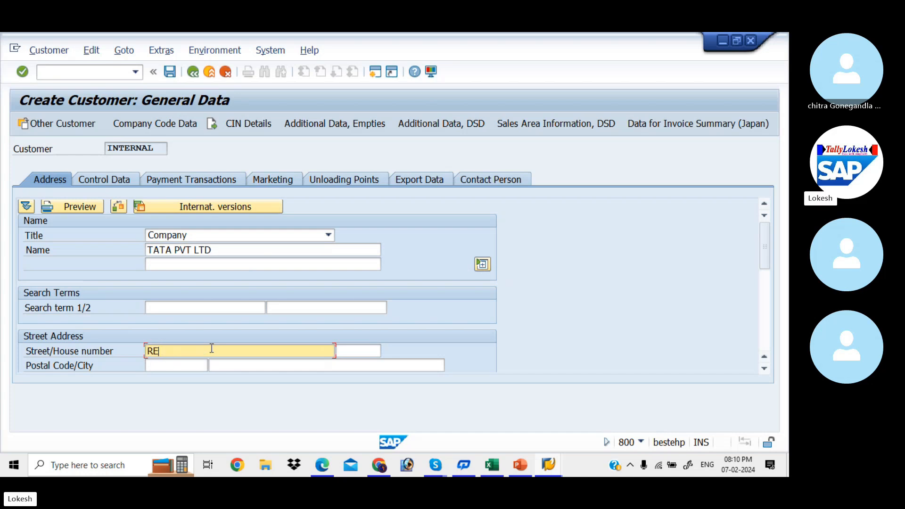
key(BackSpace)
key(Tab)
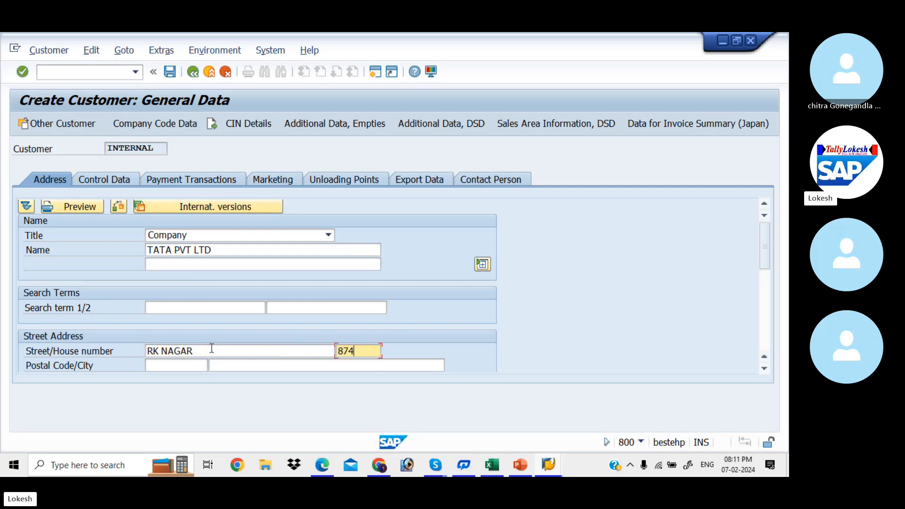
key(Tab)
key(Tab)
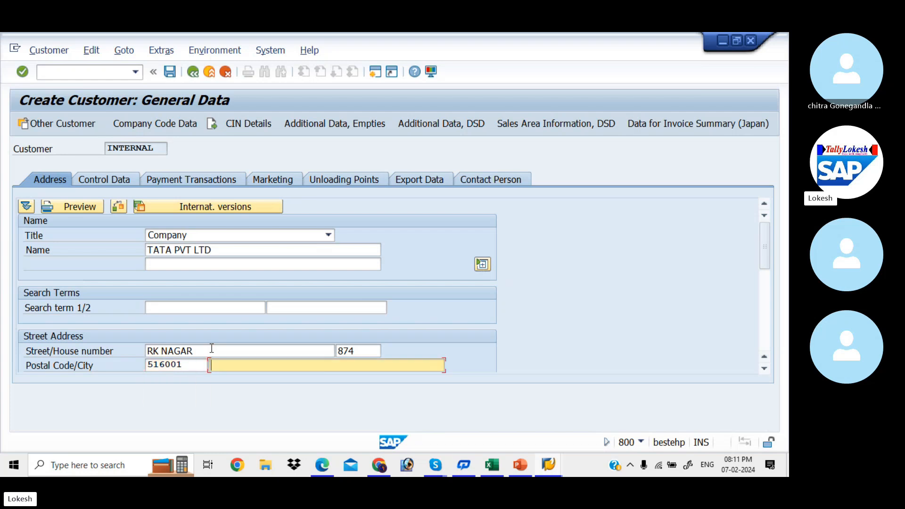
- Fill in the city, country IN, region 01 and the PO box with its postal code
text(K)
key(Down)
key(Return)
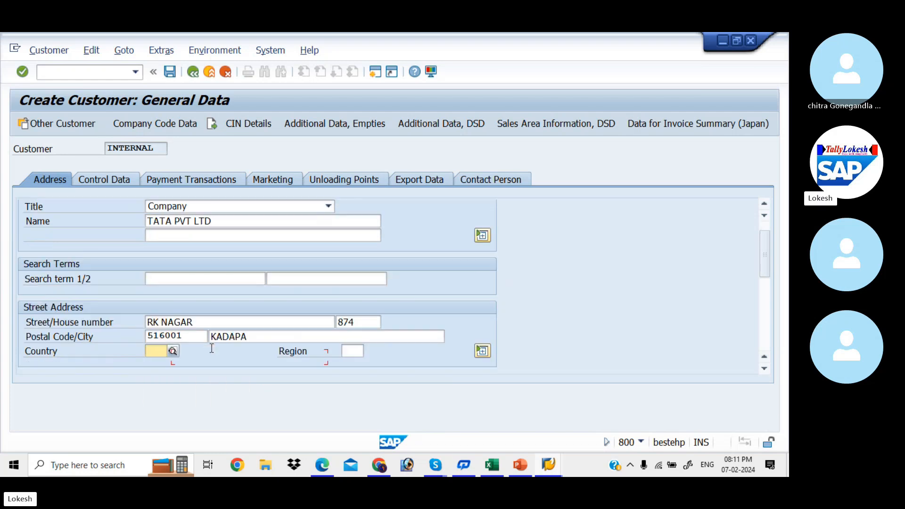
text(IN)
key(Tab)
text(0)
key(Down)
key(Return)
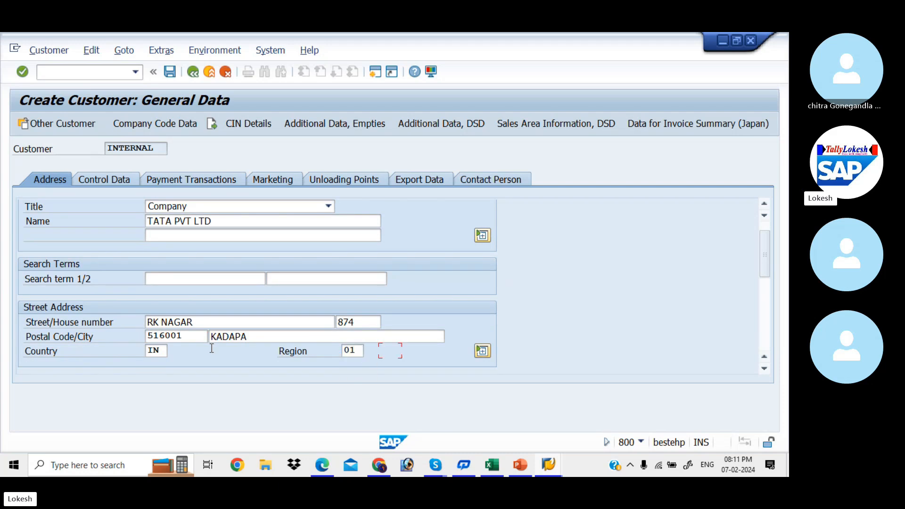
key(Tab)
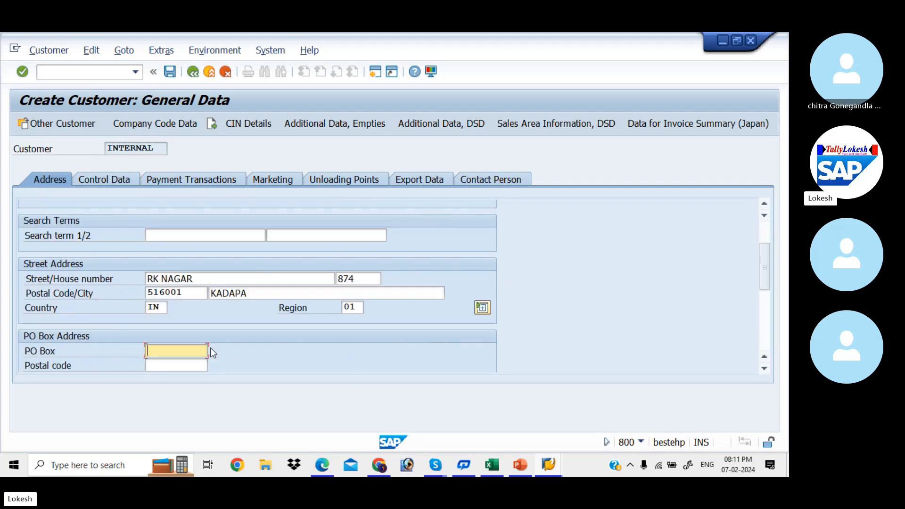
key(Down)
key(Down)
key(Return)
key(Tab)
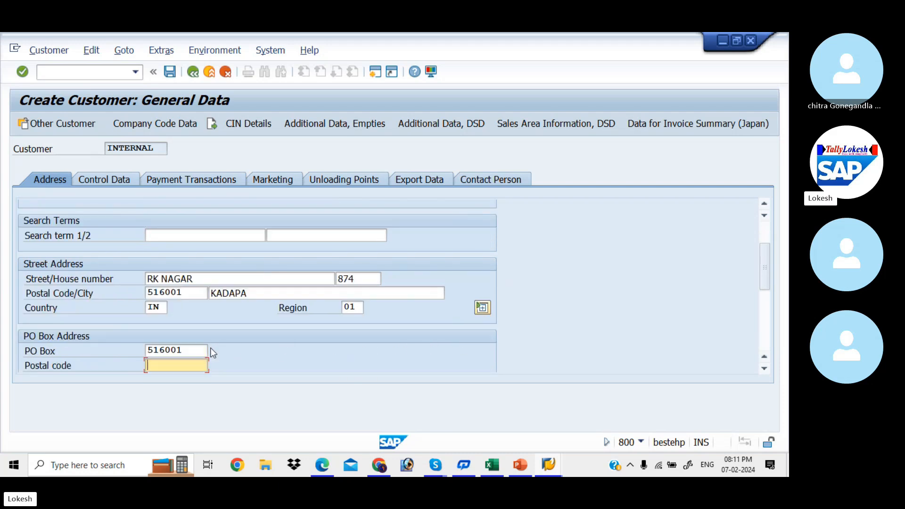
key(Down)
key(Down)
key(Return)
key(Tab)
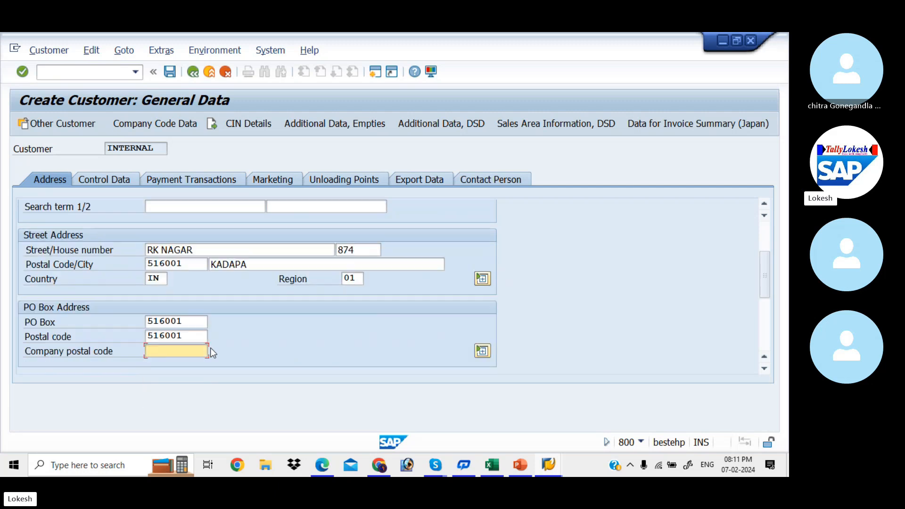
- Enter the customer's telephone, mobile and fax numbers and e-mail address
key(Tab)
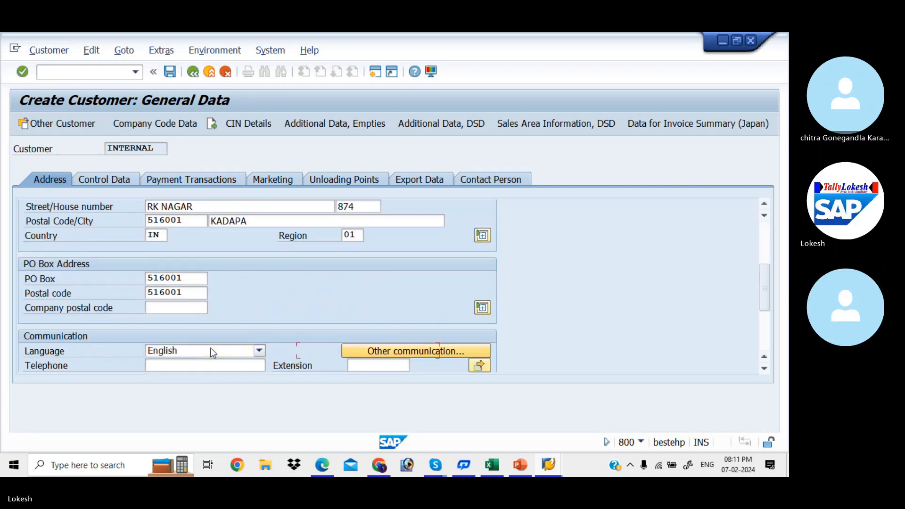
key(Tab)
text(74125896)
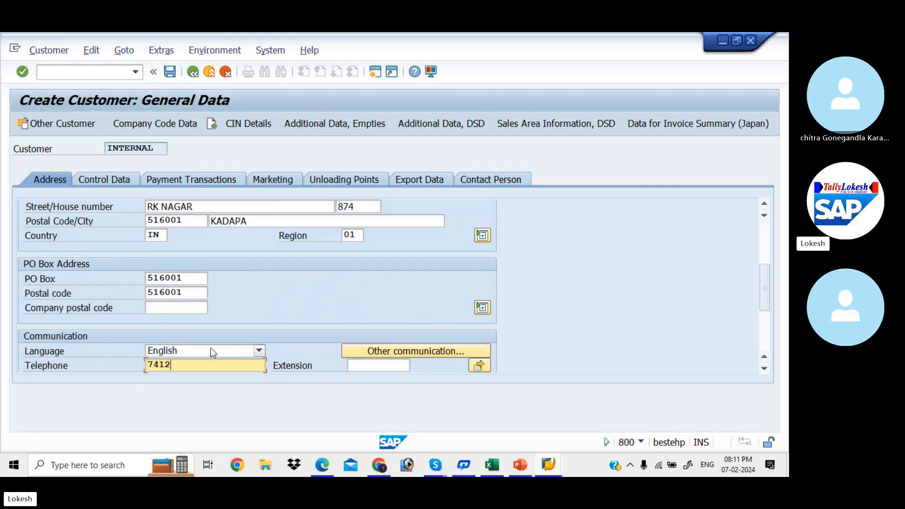
key(Down)
key(Return)
key(Tab)
key(Tab)
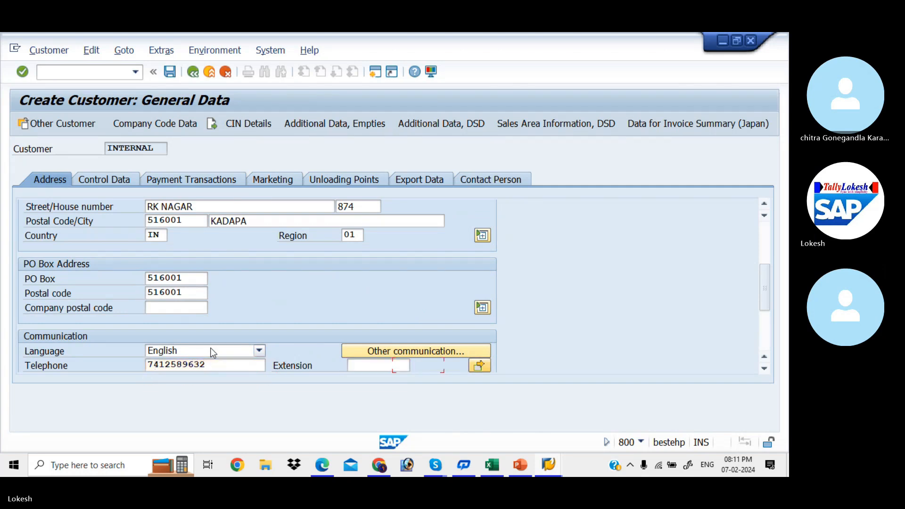
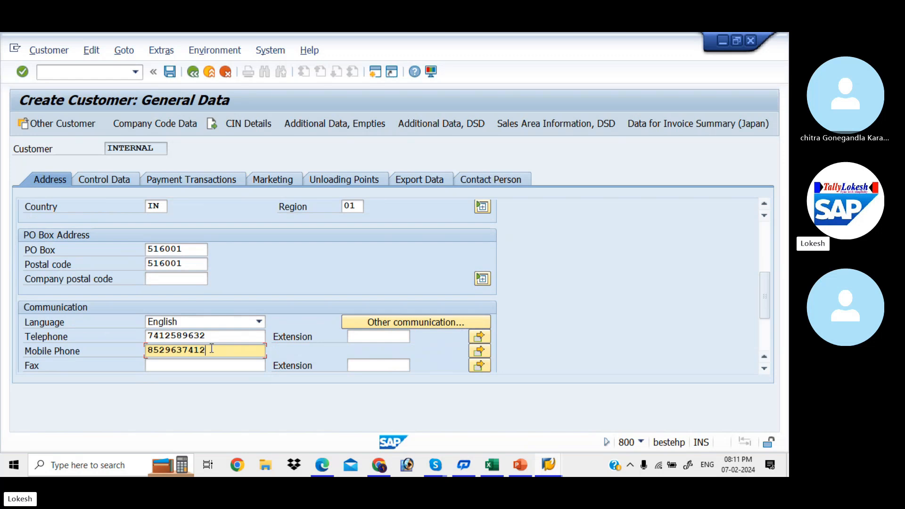
key(Tab)
text(4589)
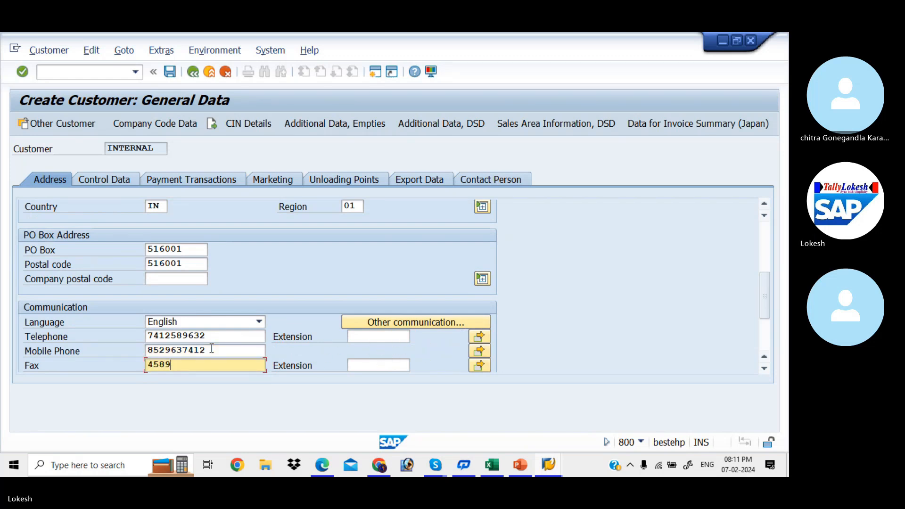
key(Tab)
key(Tab)
key(Tab)
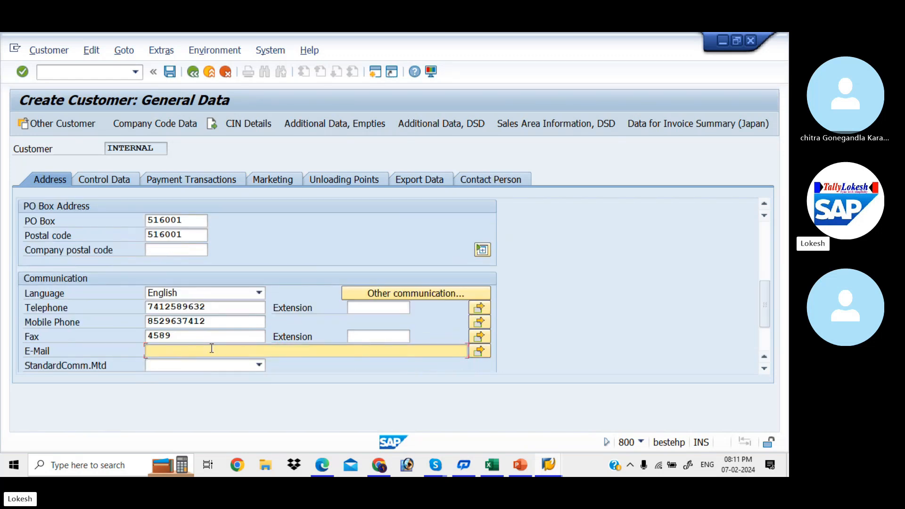
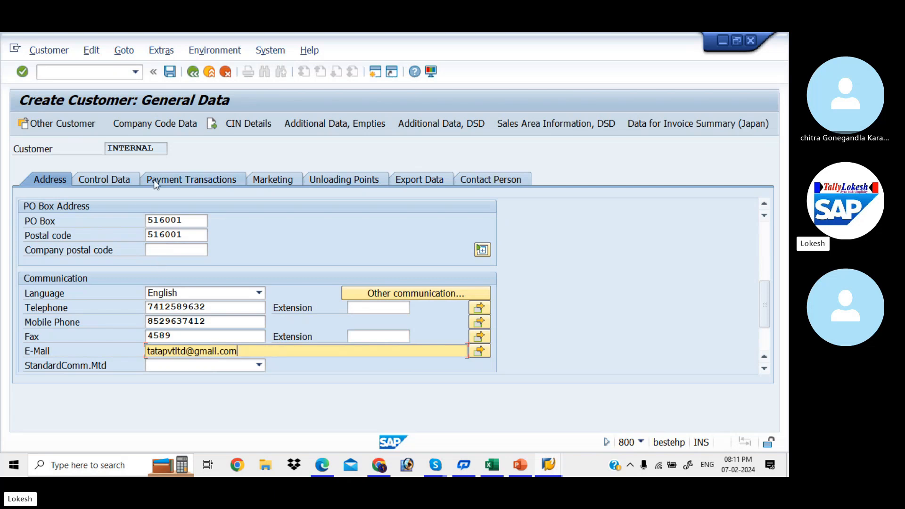
- In the company code data, set reconciliation account 200005 Domestic Customer
click(158, 125)
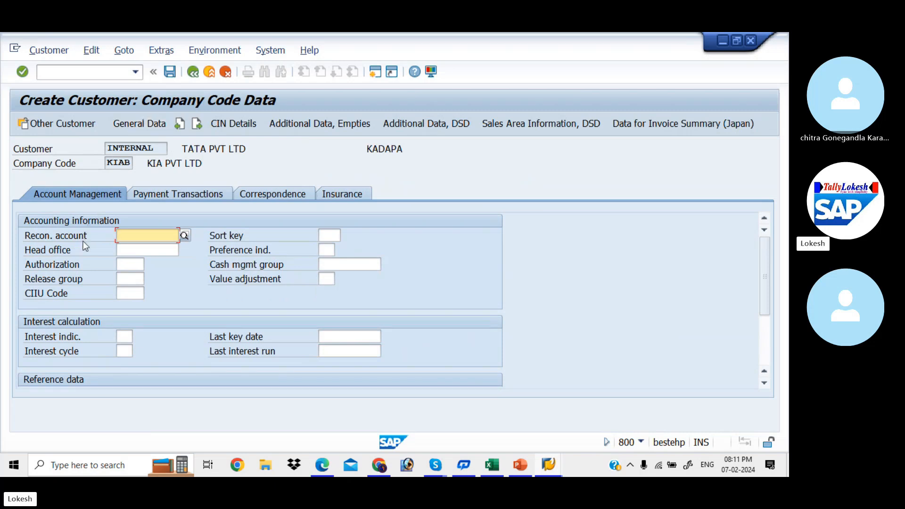
click(185, 236)
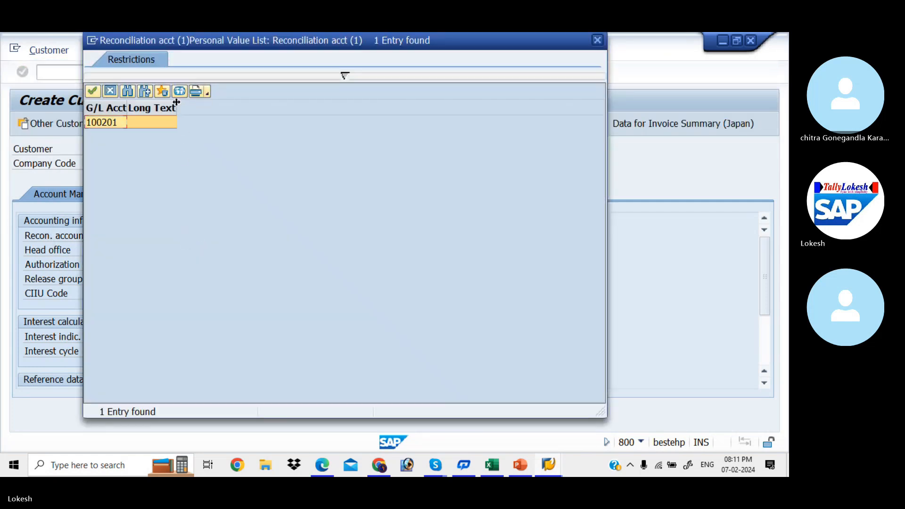
click(179, 92)
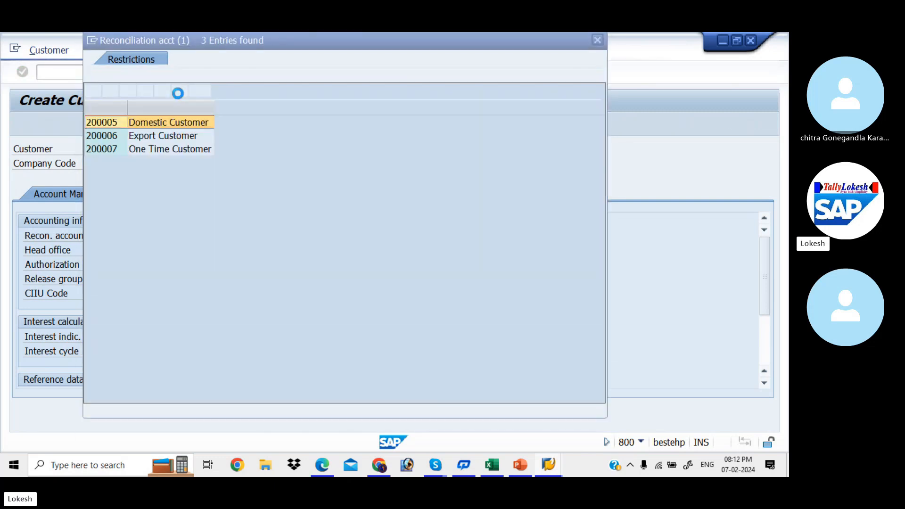
double_click(176, 125)
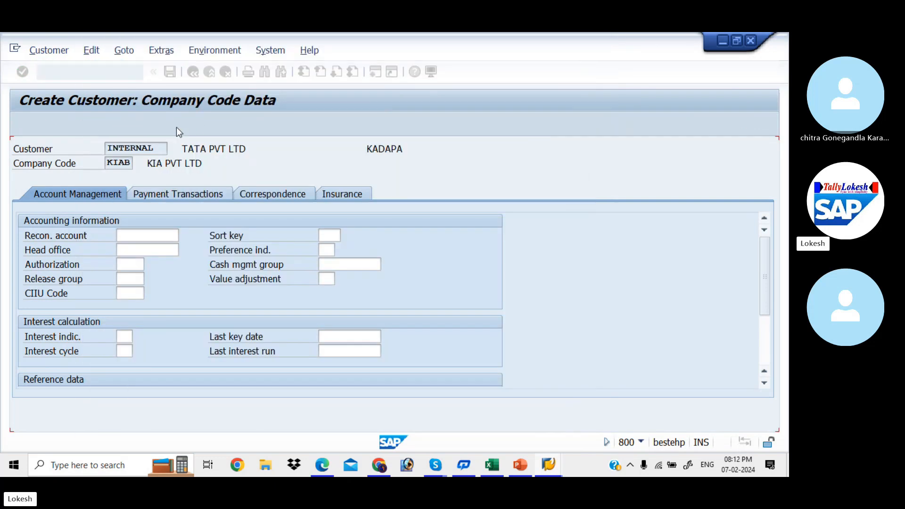
- Set sort key 031 and cash management group E6 Major customers
click(335, 236)
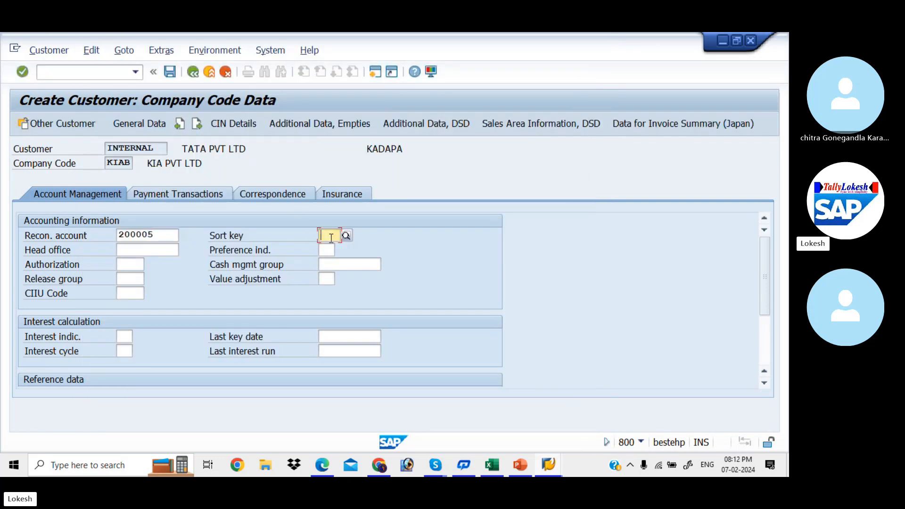
click(346, 235)
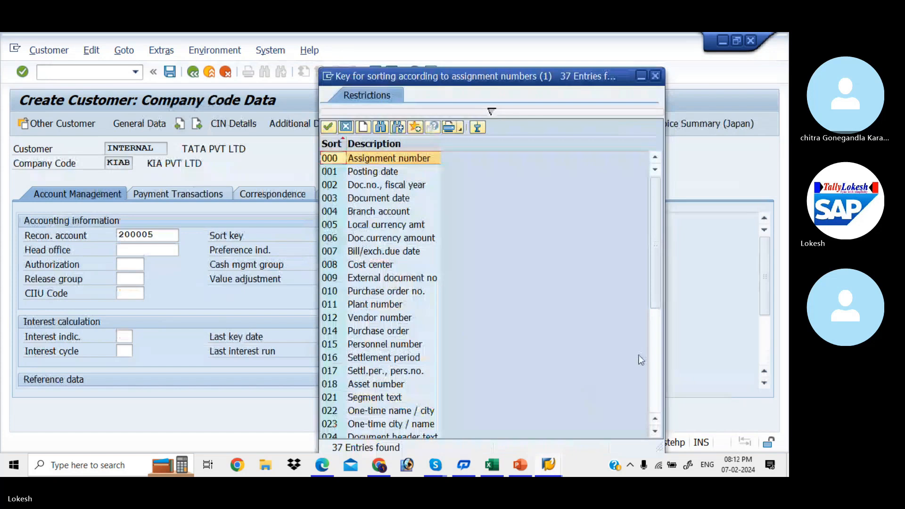
click(655, 369)
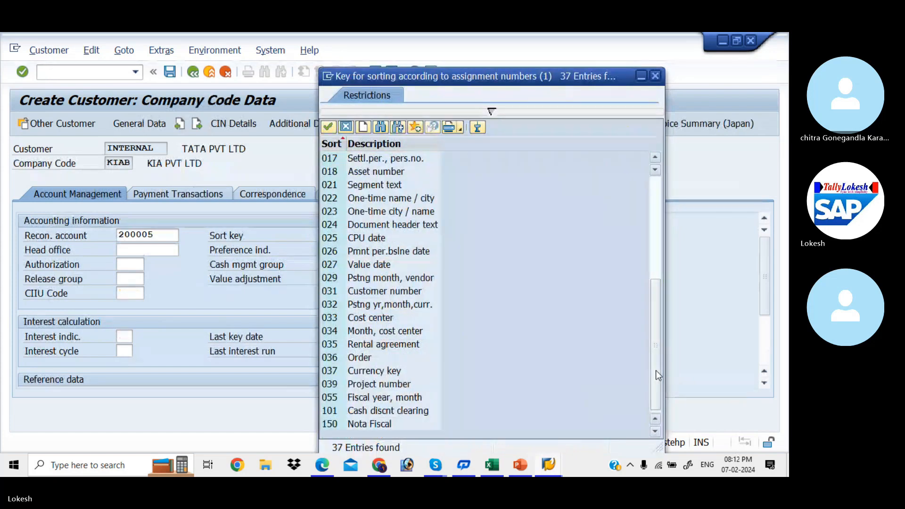
click(396, 292)
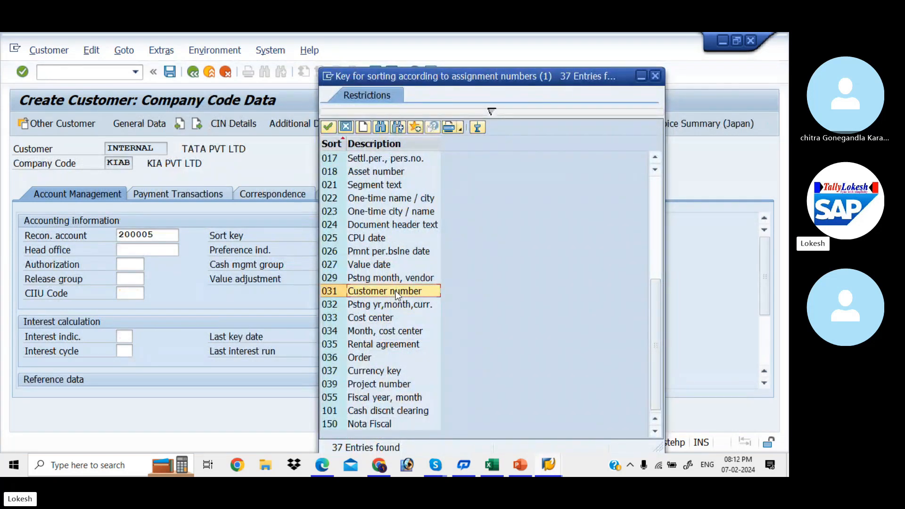
double_click(395, 292)
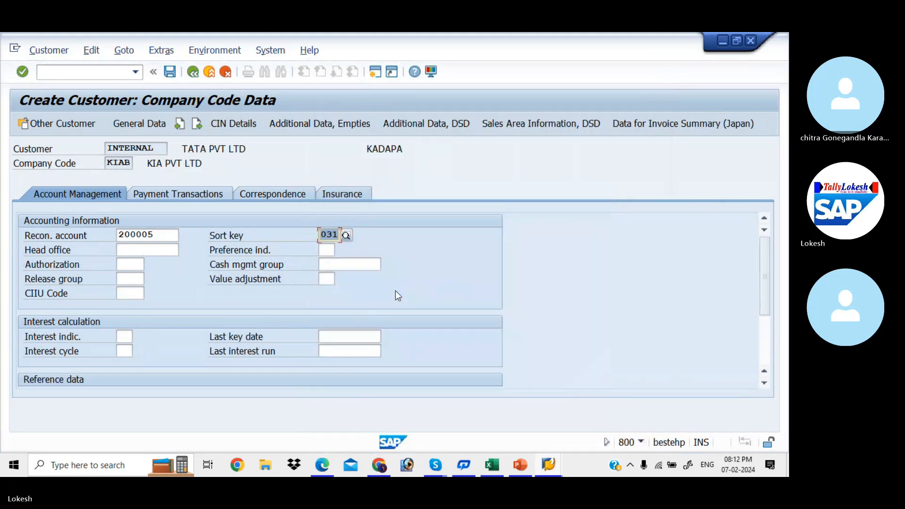
click(344, 264)
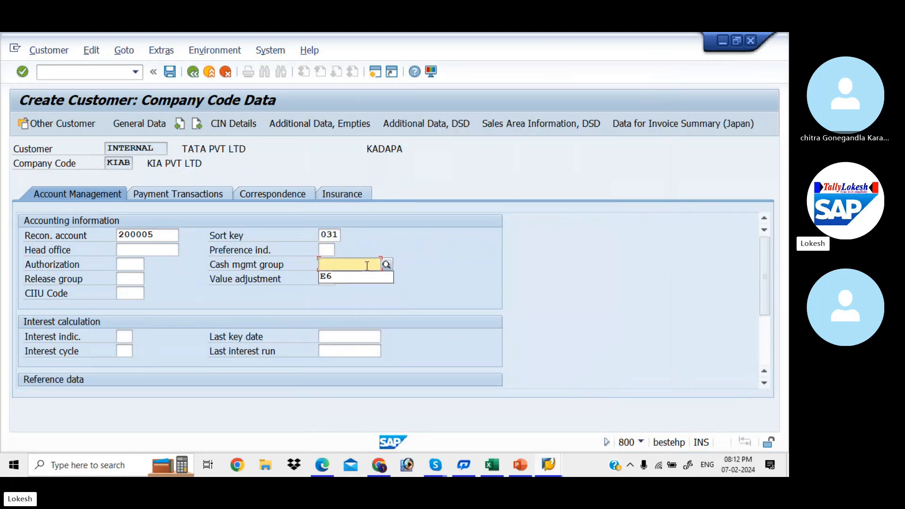
click(384, 265)
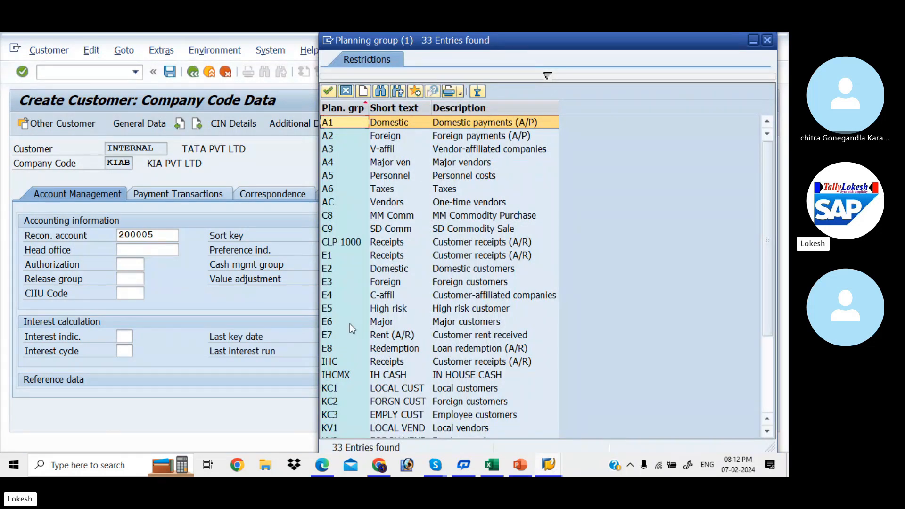
double_click(448, 324)
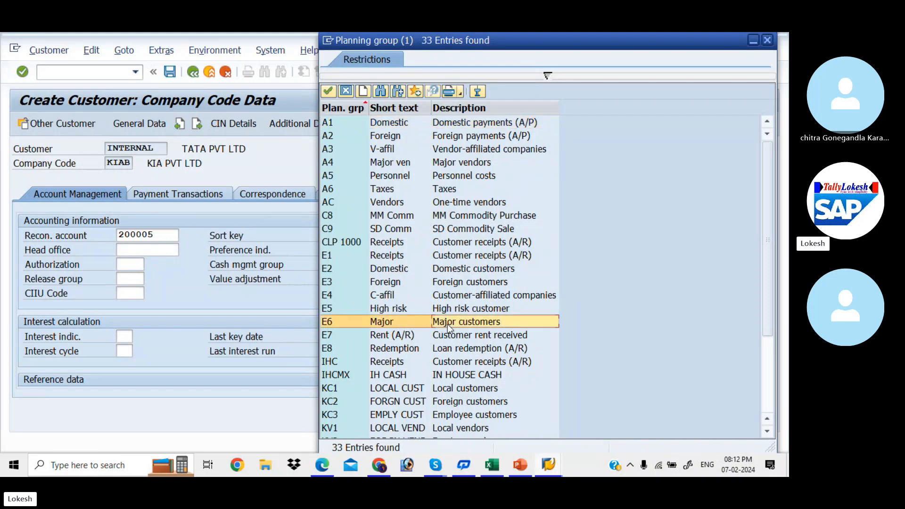
- Enter terms of payment 0001 and tolerance group KIAA for KIAB, then save the customer
click(182, 194)
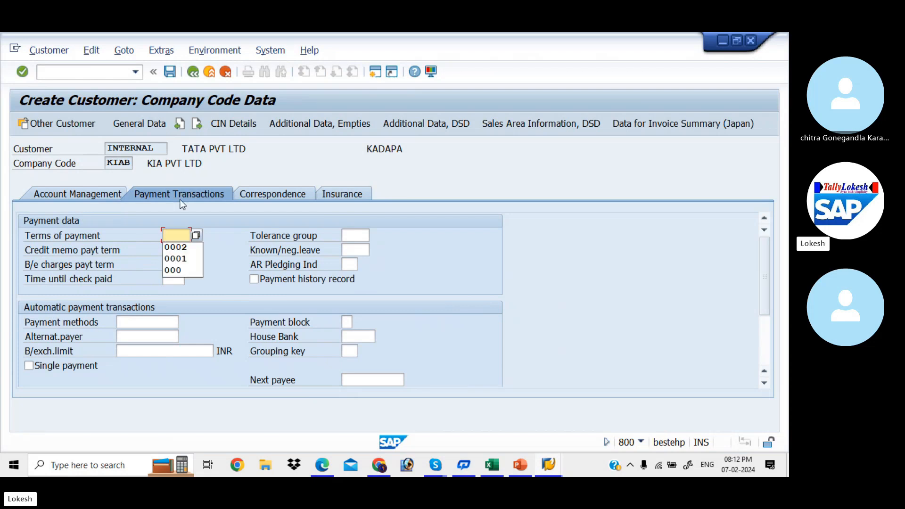
click(193, 260)
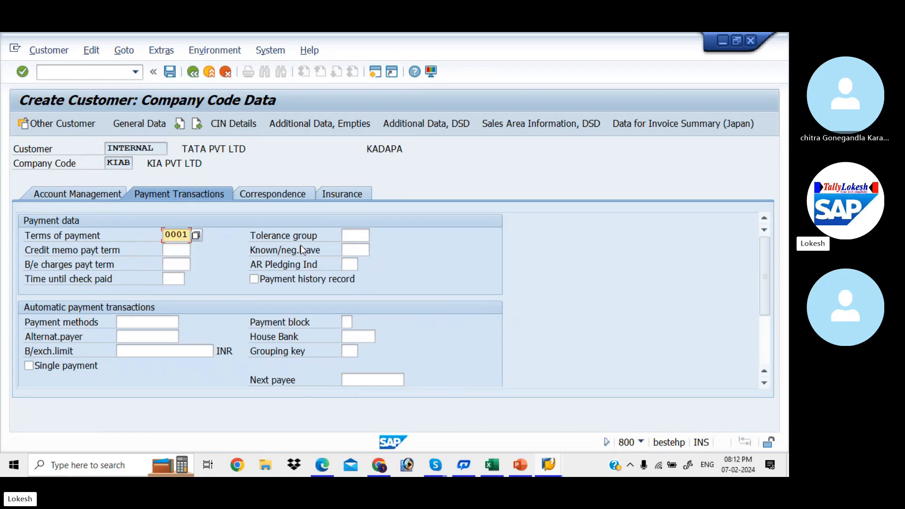
click(356, 235)
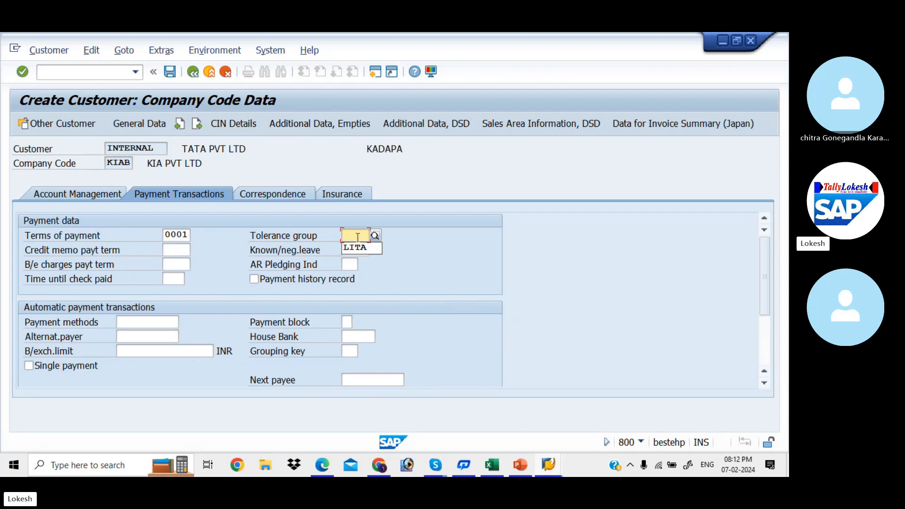
text(kiaa)
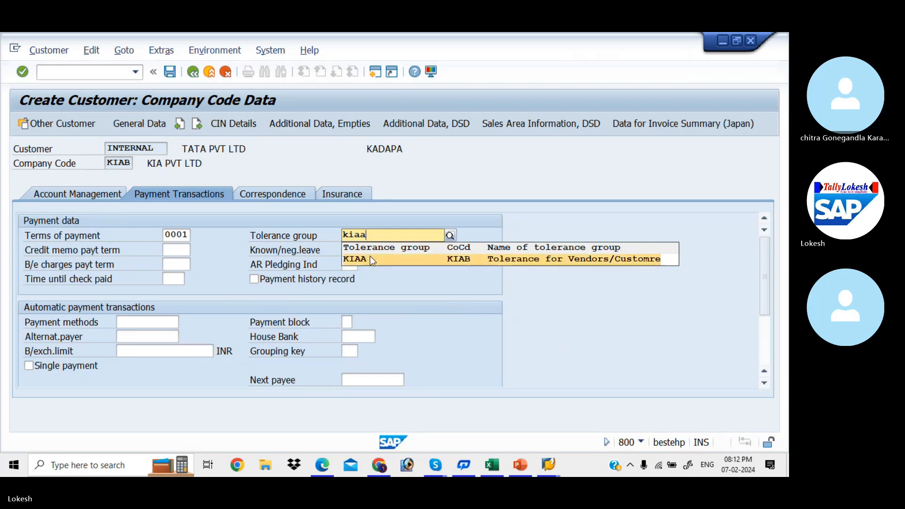
click(370, 258)
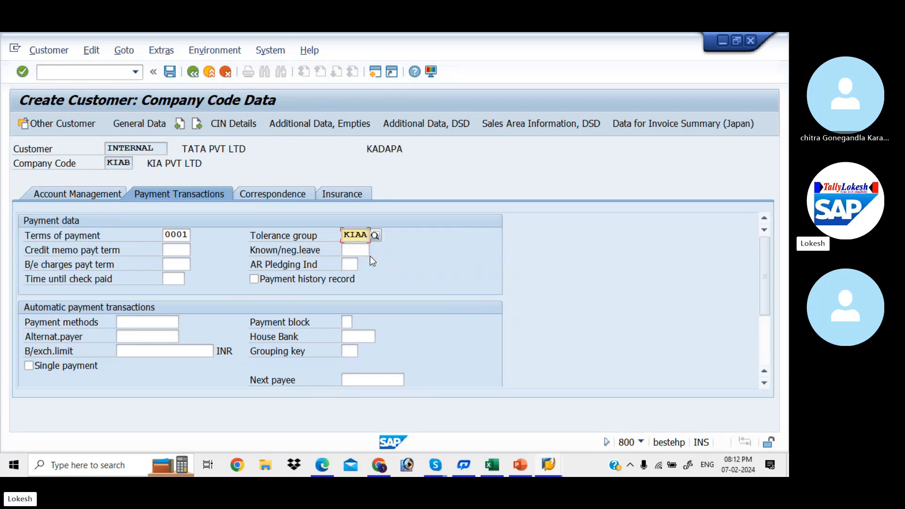
click(169, 72)
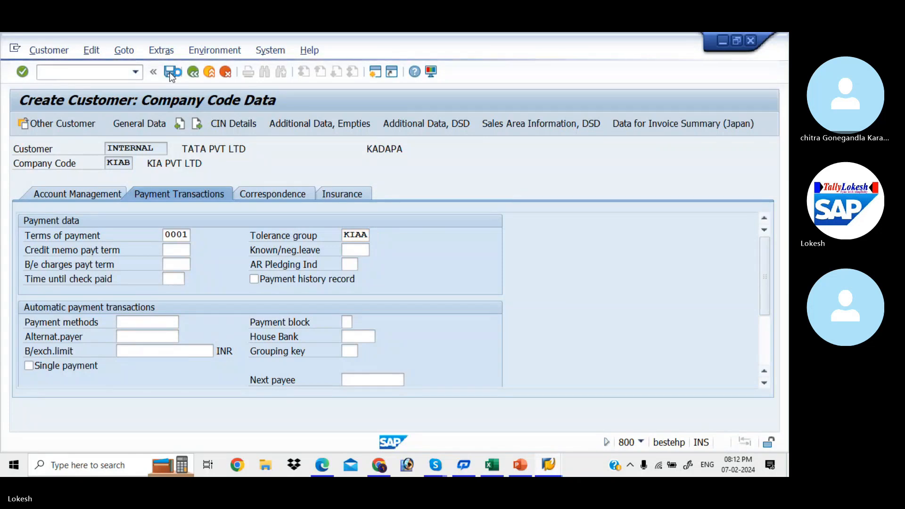
- Start the next customer with title Mr. and the name KALYAN PVT LTD
drag(262, 131, 273, 63)
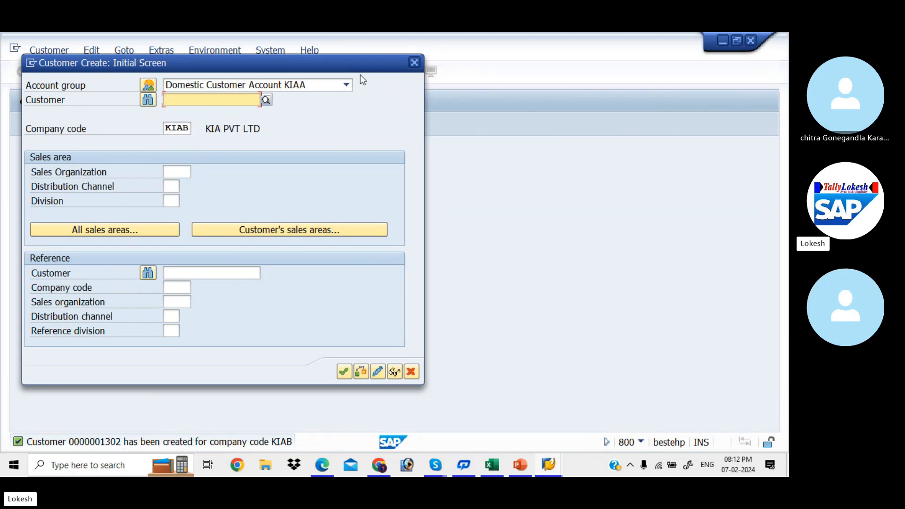
drag(372, 62, 391, 103)
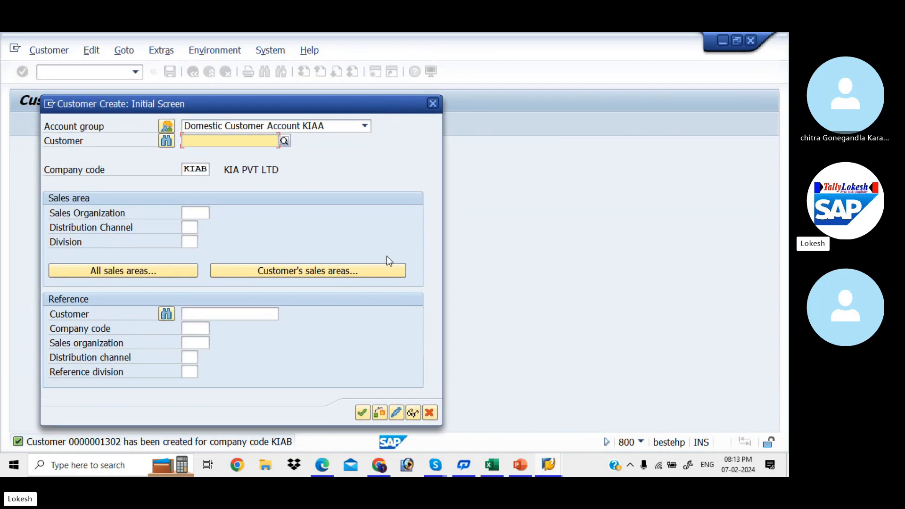
click(361, 414)
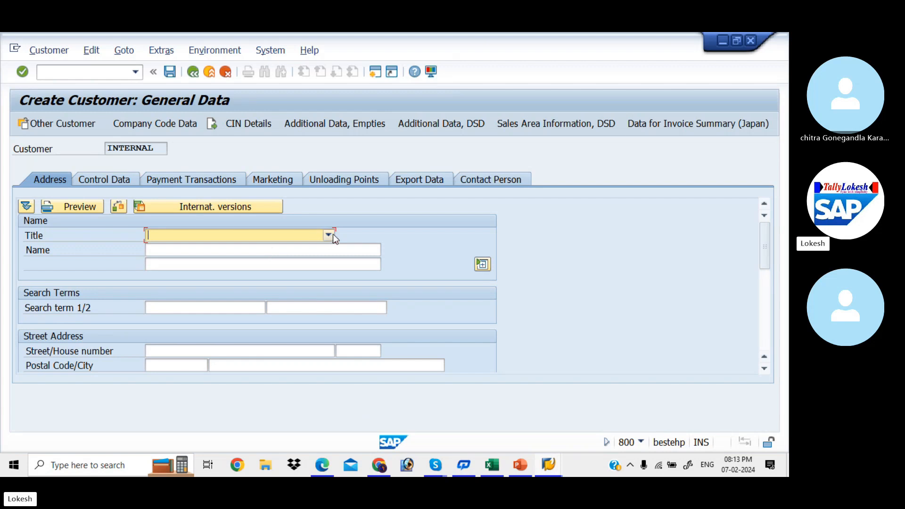
click(333, 234)
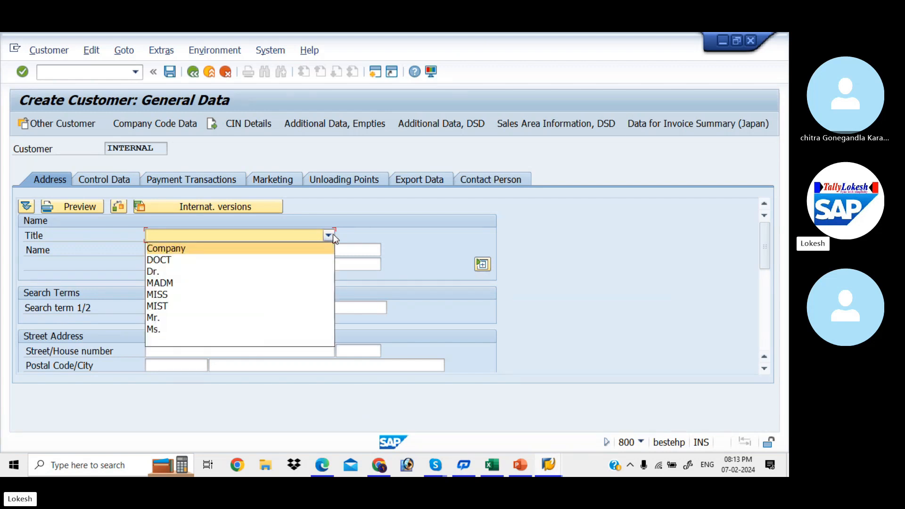
click(250, 317)
click(213, 253)
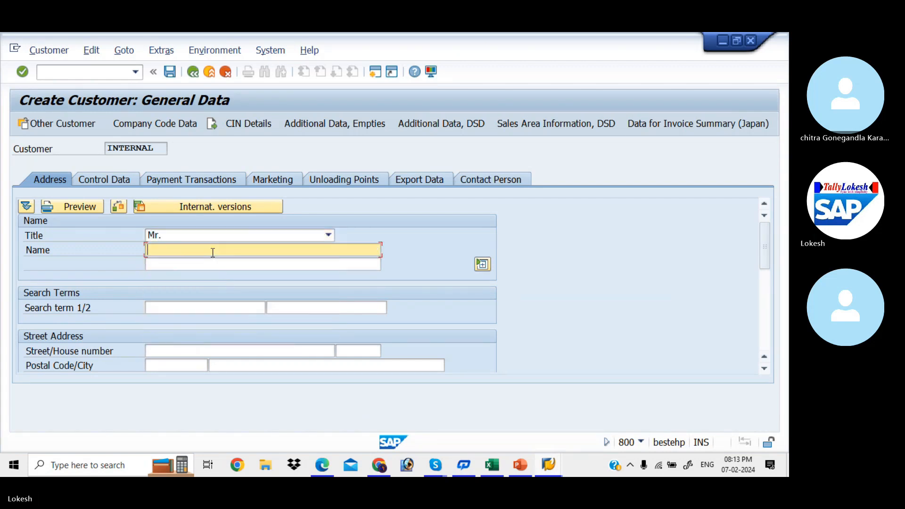
text(kal)
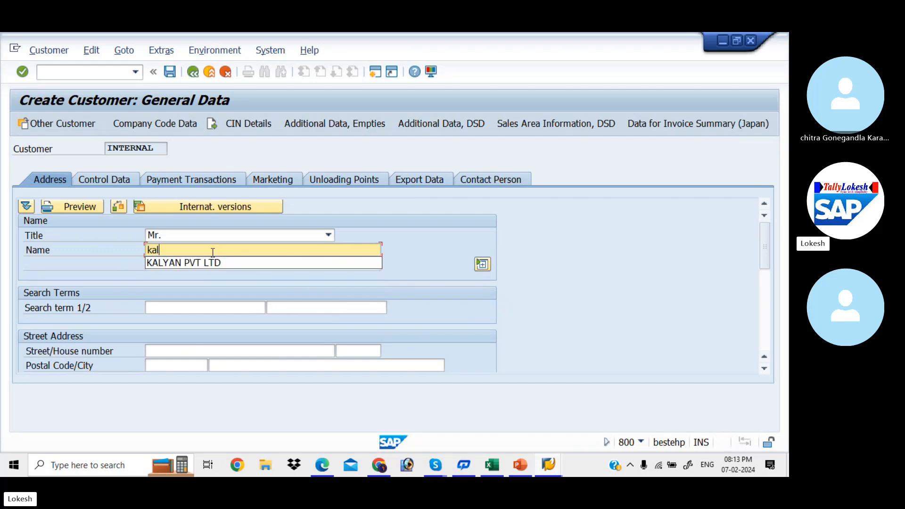
key(Down)
key(Return)
key(Tab)
key(Tab)
key(Tab)
key(Tab)
key(Tab)
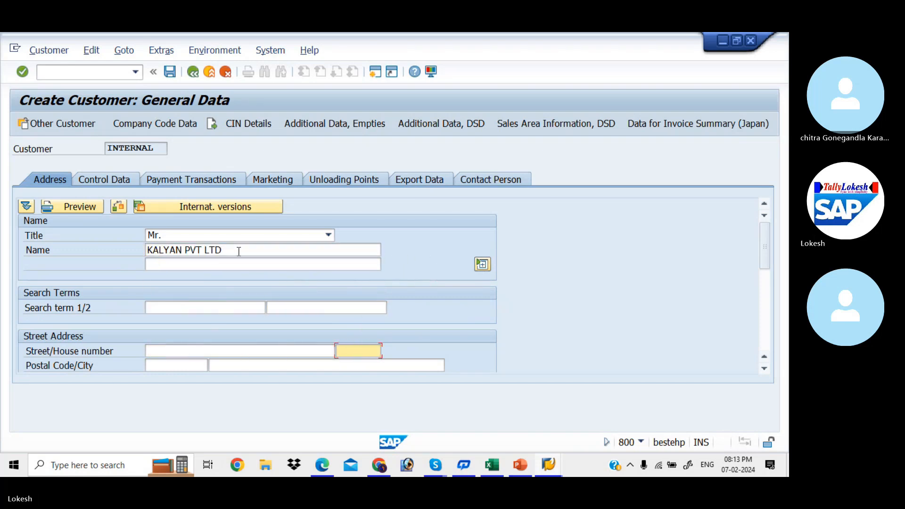
- Enter the street name and house number 456
click(228, 352)
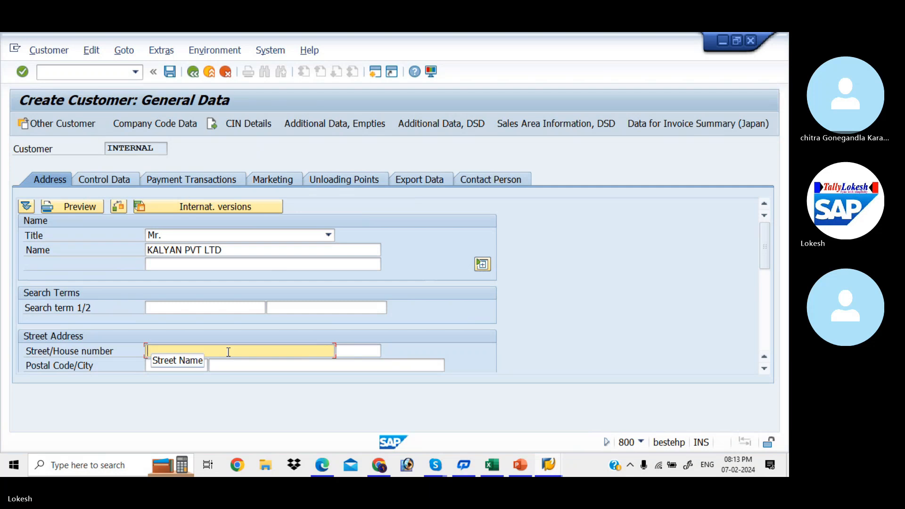
text(mahi)
key(BackSpace)
key(BackSpace)
key(BackSpace)
key(BackSpace)
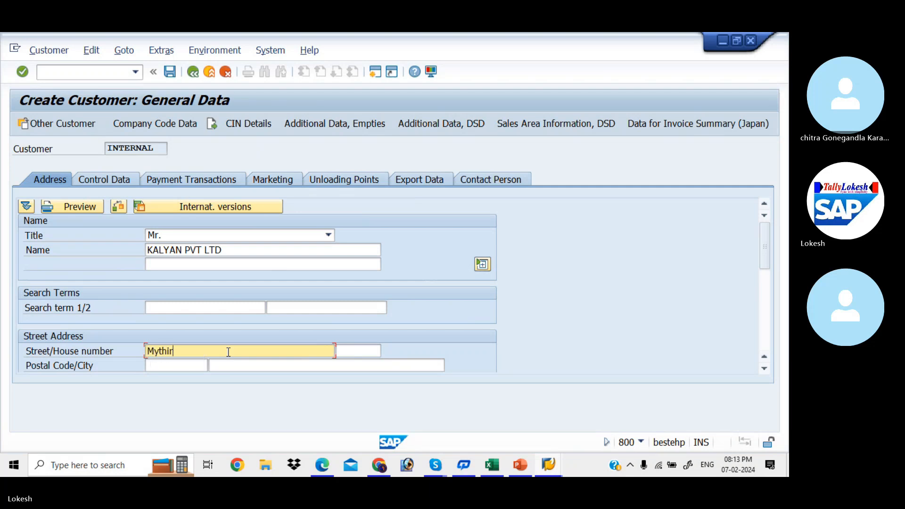
key(Tab)
- Fill in the postal code and pick the suggested city
key(Tab)
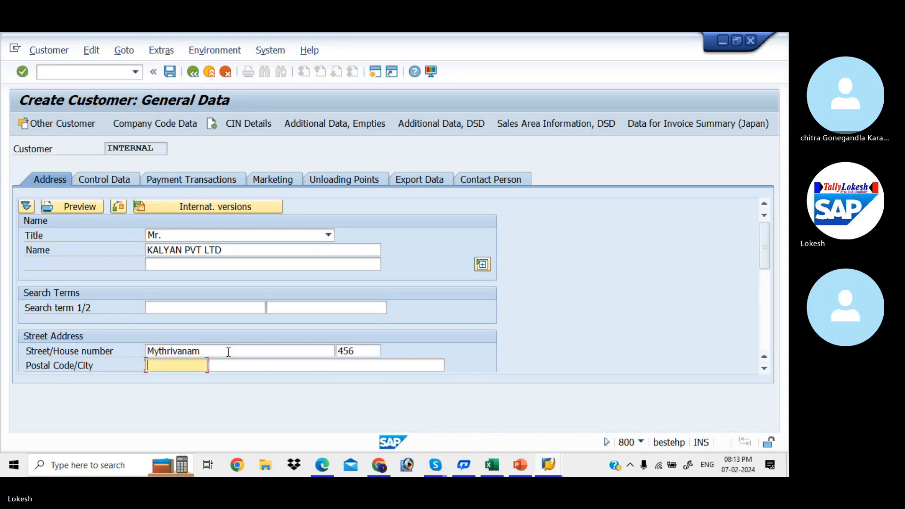
text(51002)
key(BackSpace)
key(BackSpace)
key(BackSpace)
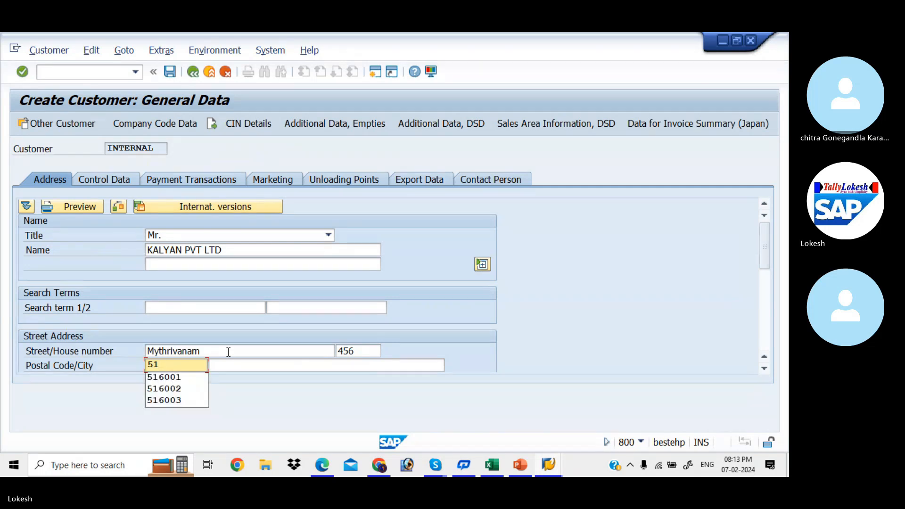
text(6002)
key(Tab)
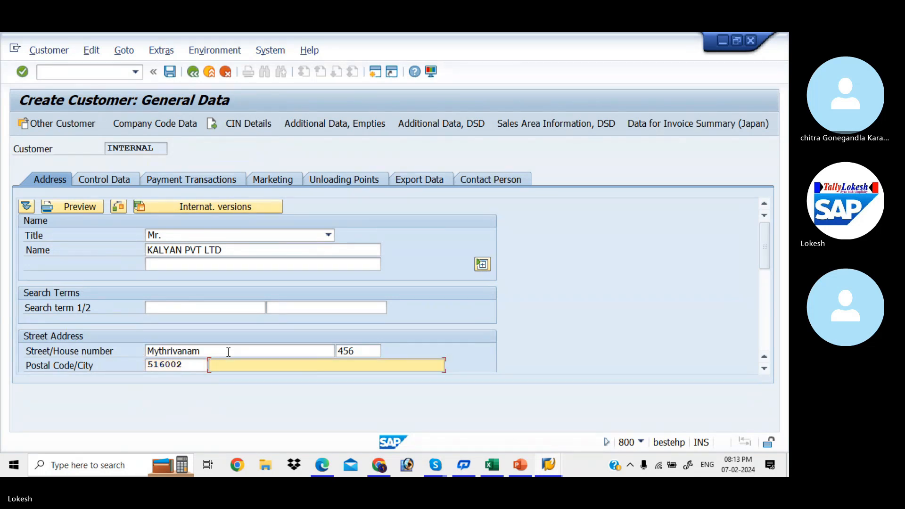
text(h)
key(Down)
key(Return)
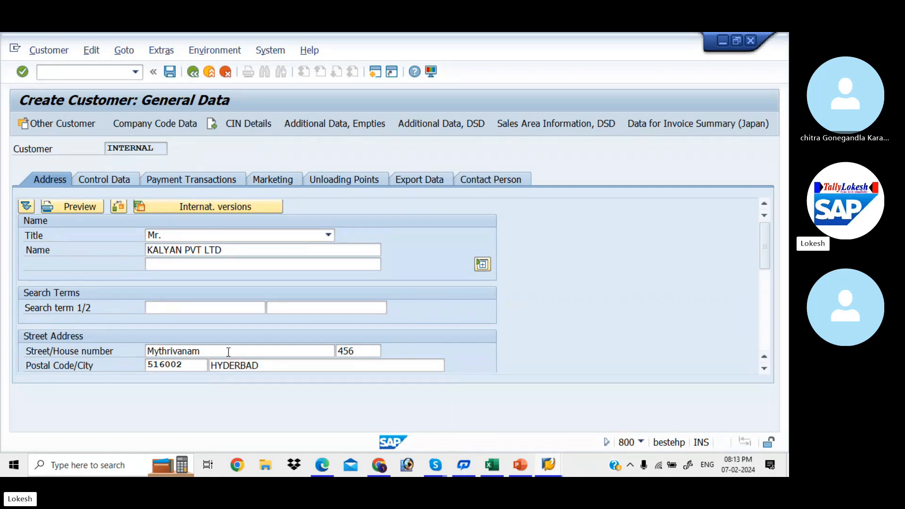
- Set country IN, region 36, and the PO box and its postal code from suggestions
key(Tab)
text(i)
key(Down)
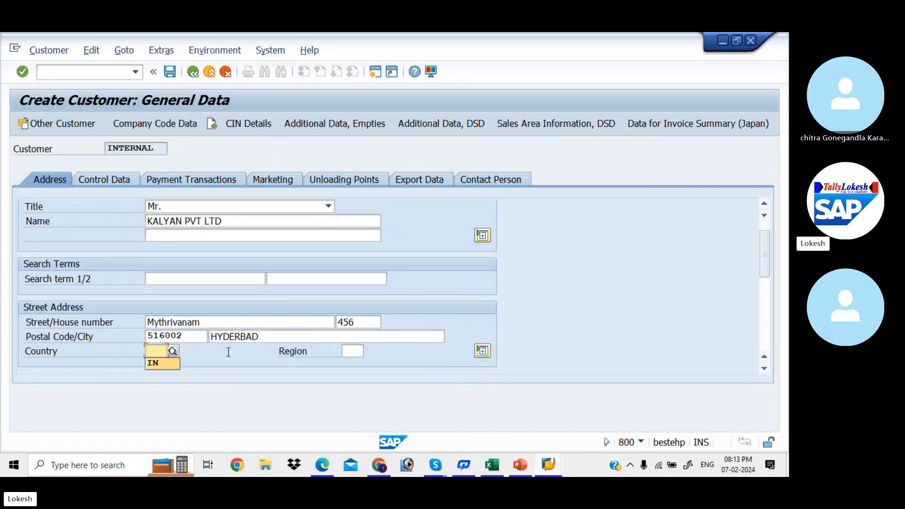
key(Return)
key(Tab)
key(Down)
key(Down)
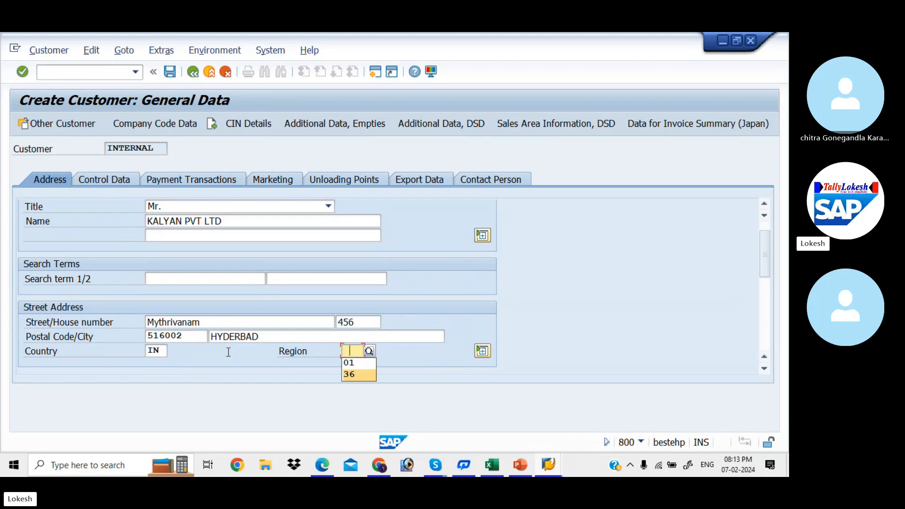
key(Return)
key(Tab)
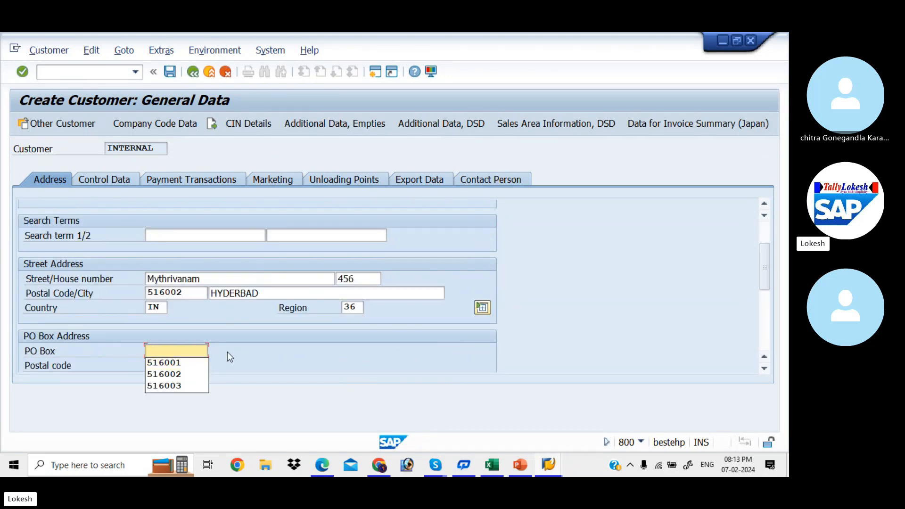
key(Down)
key(Down)
key(Return)
key(Tab)
key(Down)
key(Down)
key(Return)
key(Tab)
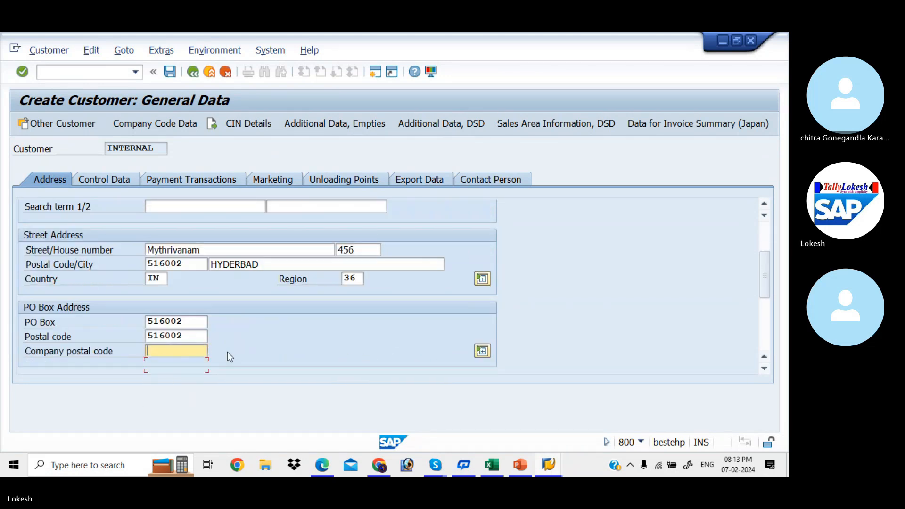
- Enter the customer's telephone, mobile and fax numbers and e-mail address
key(Tab)
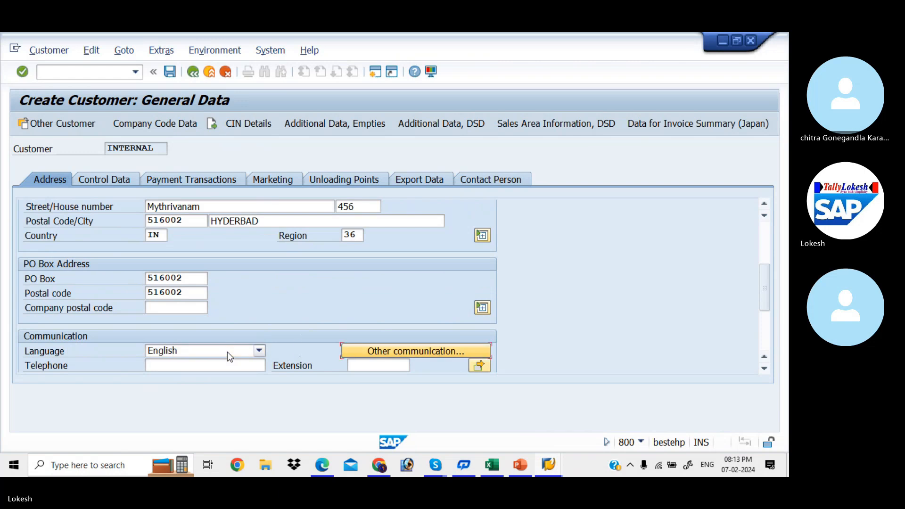
key(Tab)
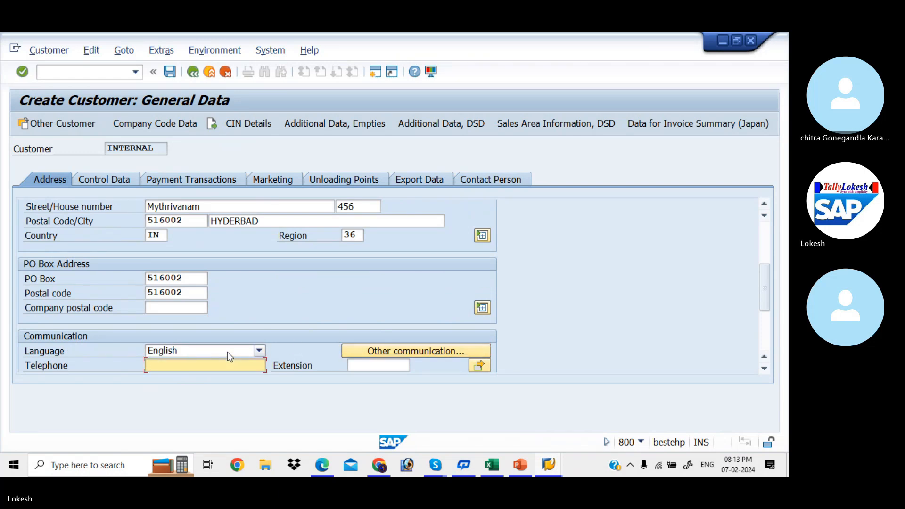
text(789654123)
key(Tab)
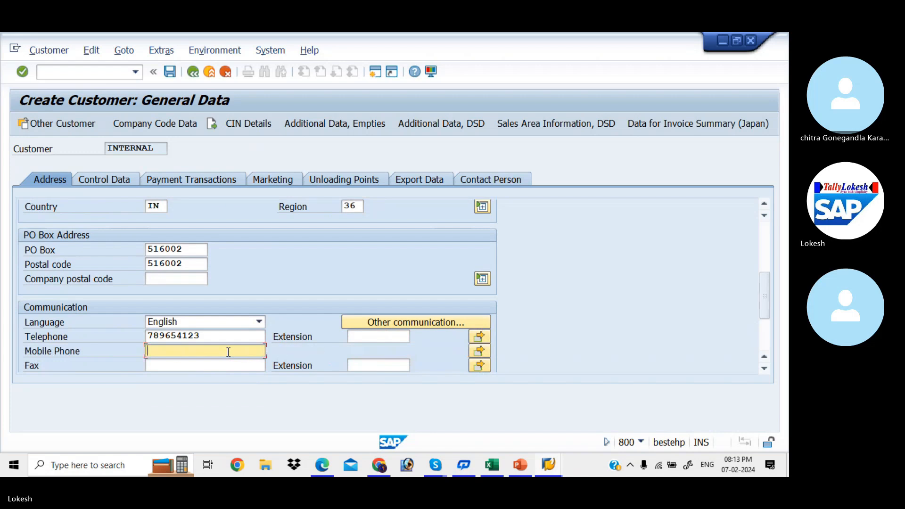
key(Tab)
text(8547)
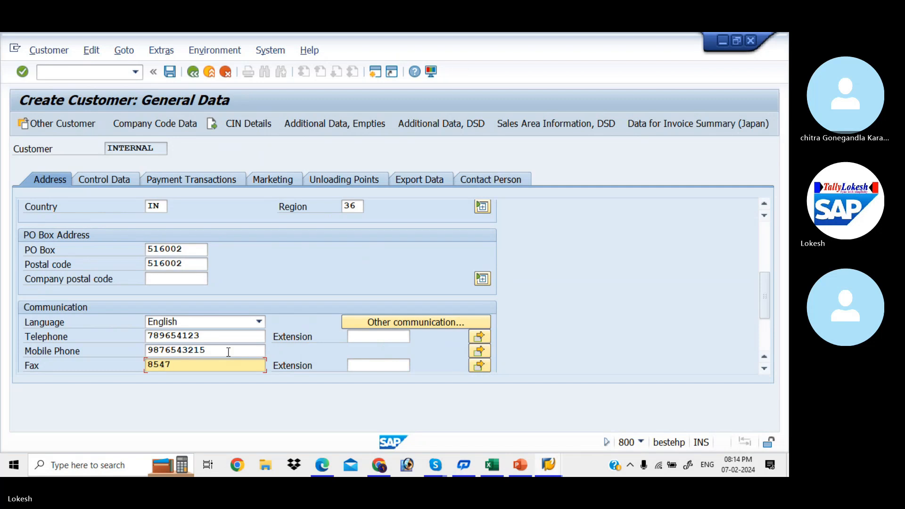
text(9)
key(Tab)
key(Tab)
key(Tab)
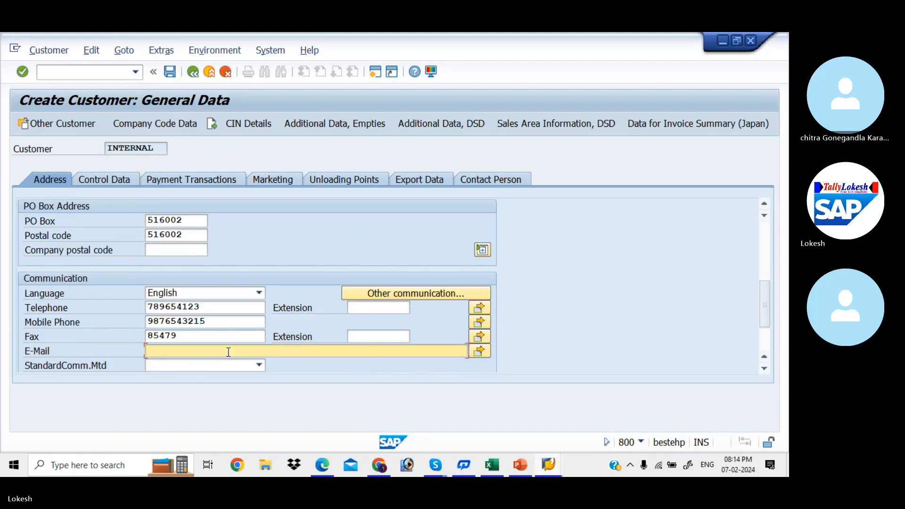
key(Tab)
key(Tab)
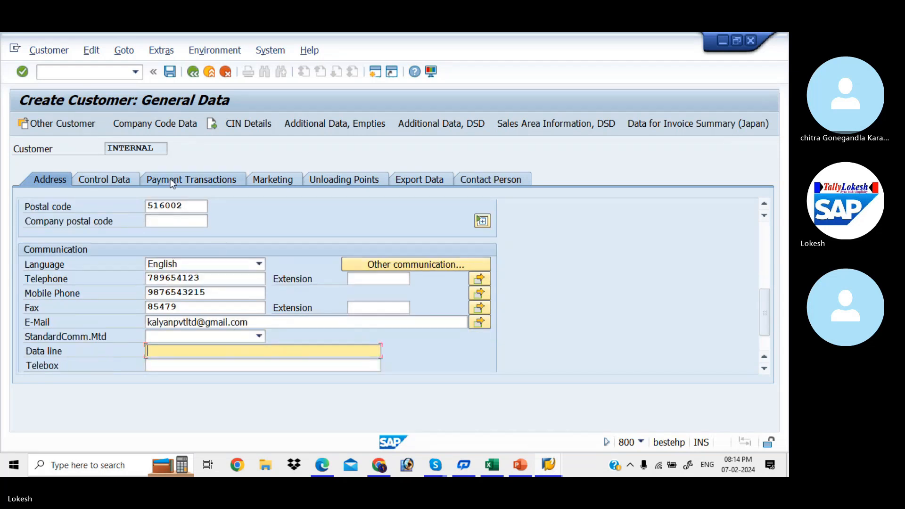
click(164, 125)
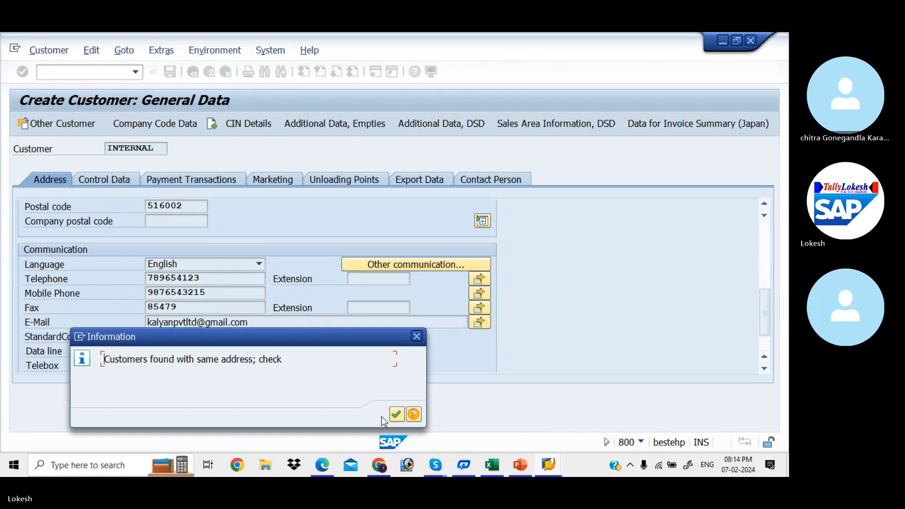
- Acknowledge the same-address warning and continue past the duplicates list to company code data
click(396, 415)
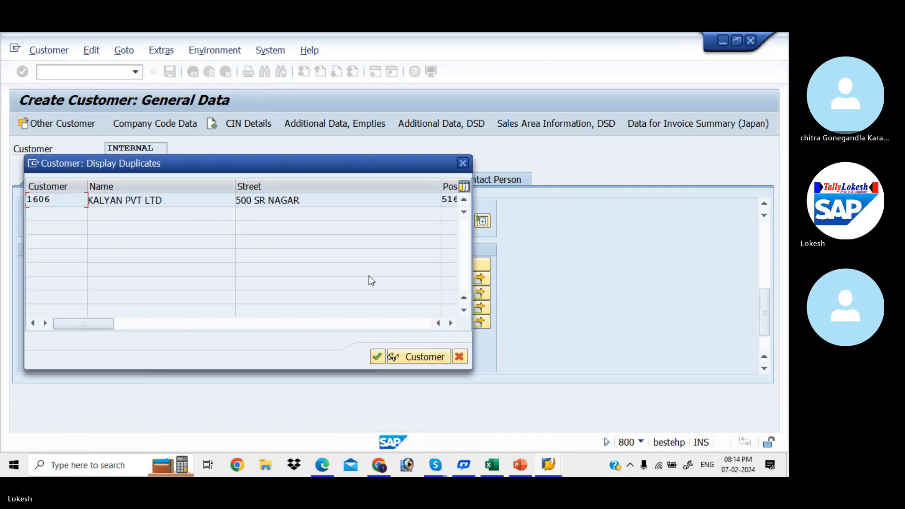
click(378, 357)
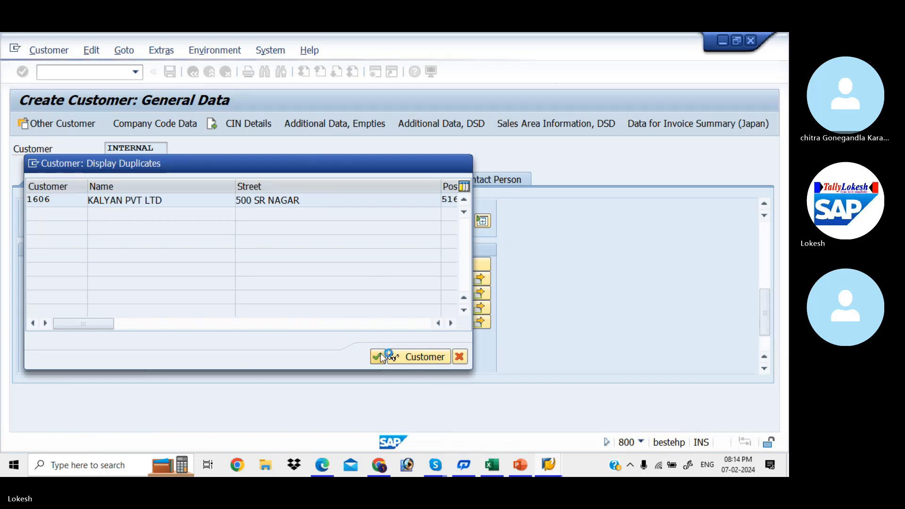
key(BackSpace)
- Set reconciliation account 200005, sort key 031 and cash management group E6
key(Down)
key(Tab)
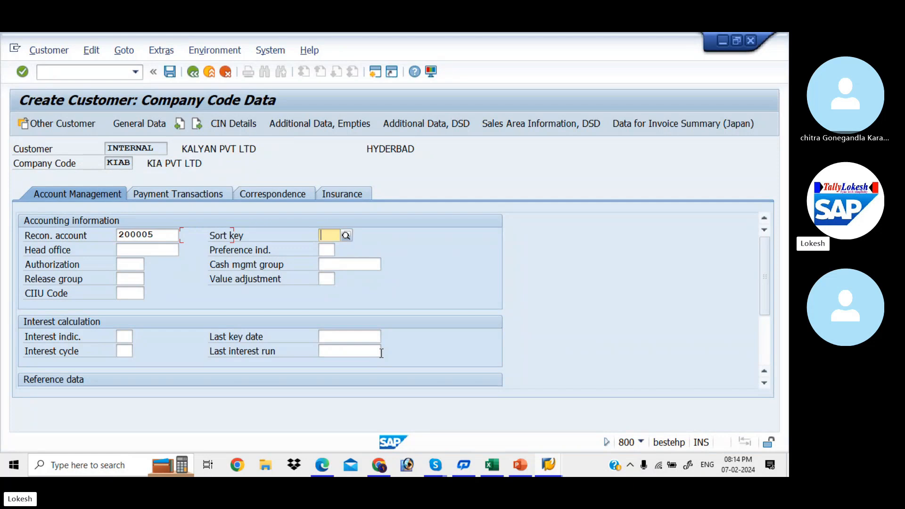
key(BackSpace)
key(Down)
key(Tab)
key(Tab)
key(Tab)
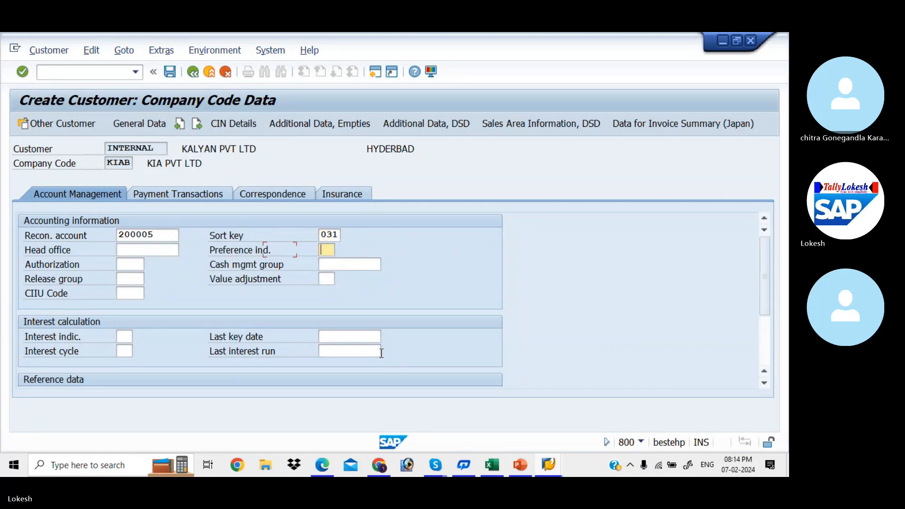
key(BackSpace)
key(Down)
key(Tab)
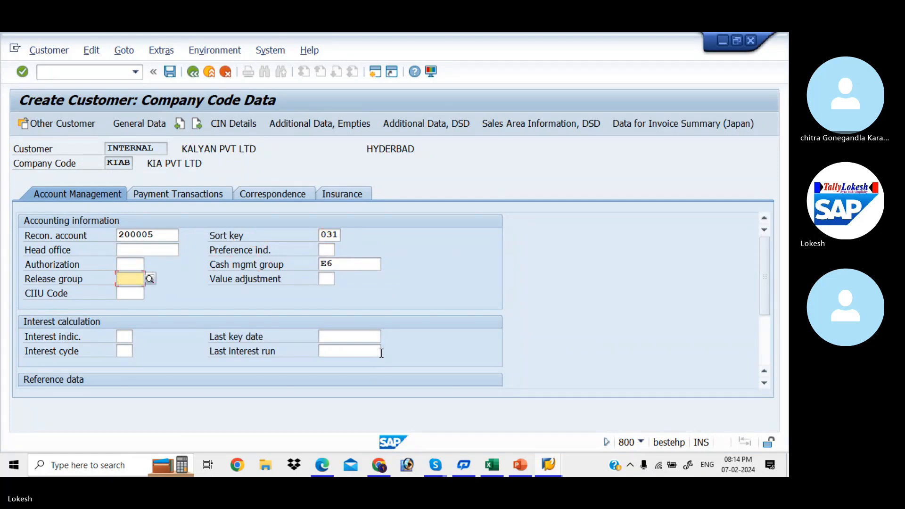
- Set payment terms 0001 and tolerance group KIAA in payment transactions
click(195, 194)
key(BackSpace)
key(Down)
key(Tab)
key(BackSpace)
key(Down)
key(Tab)
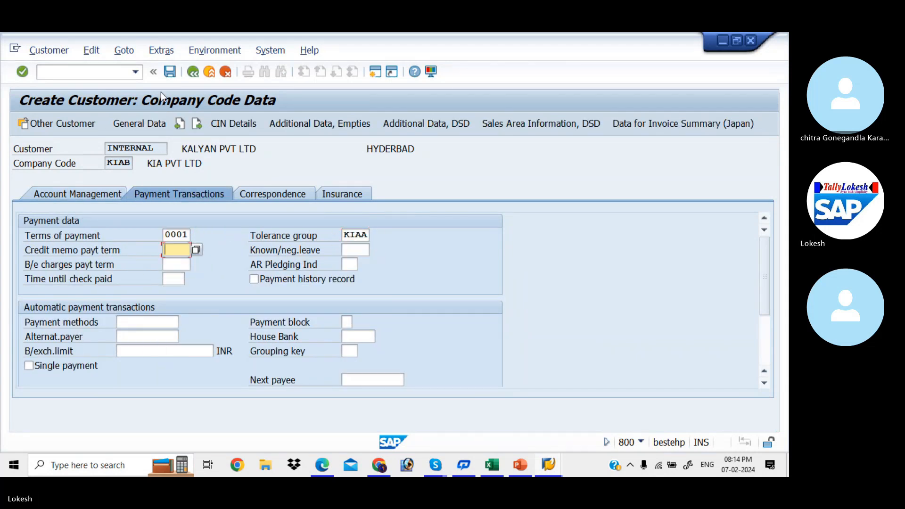
- Save KALYAN PVT LTD and continue to a new customer's general data
click(171, 72)
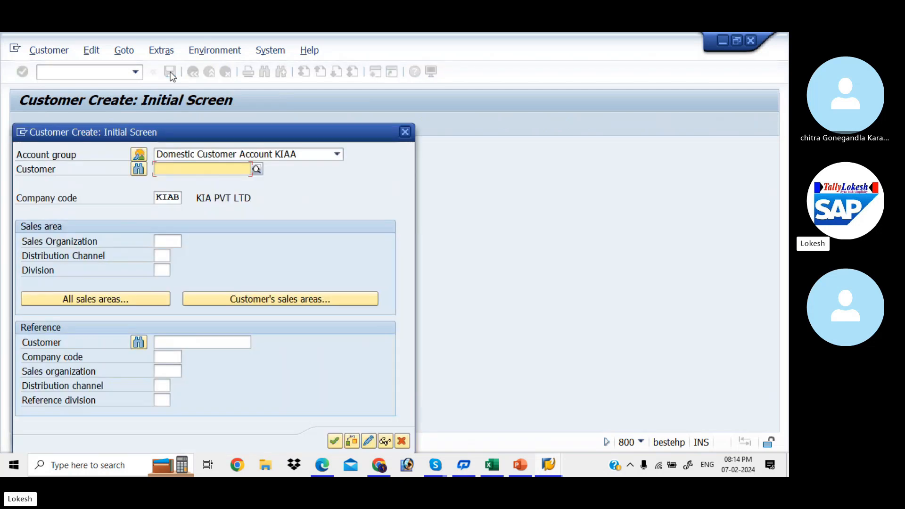
drag(235, 137, 243, 82)
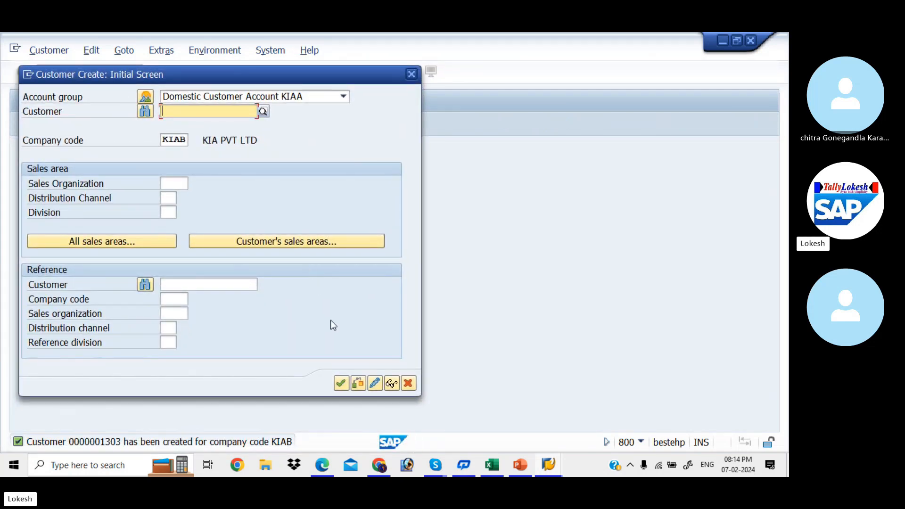
click(342, 383)
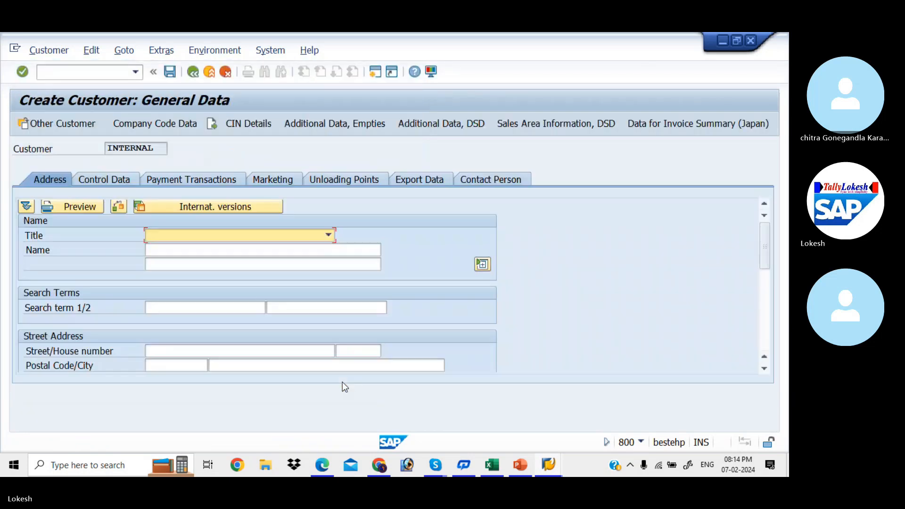
- Set title Ms. and pick PRIYA IT SOLUTIONS as the customer name
click(327, 234)
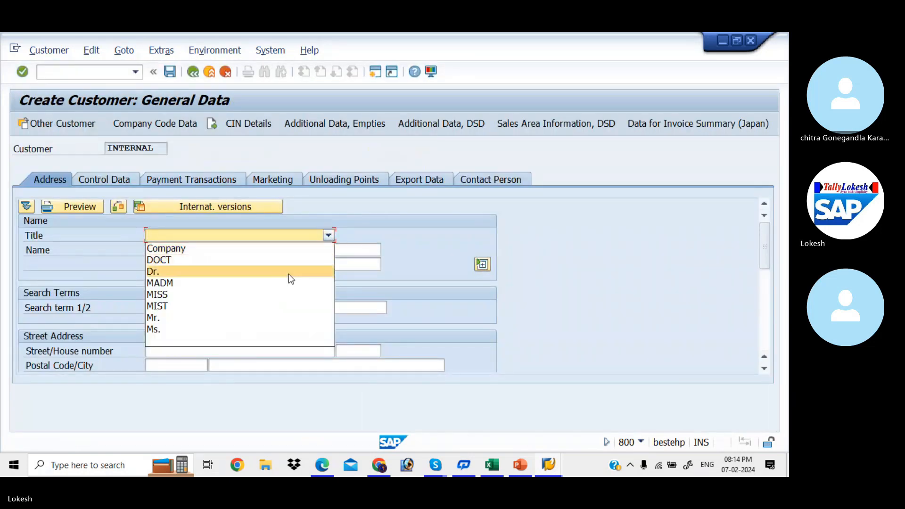
click(256, 333)
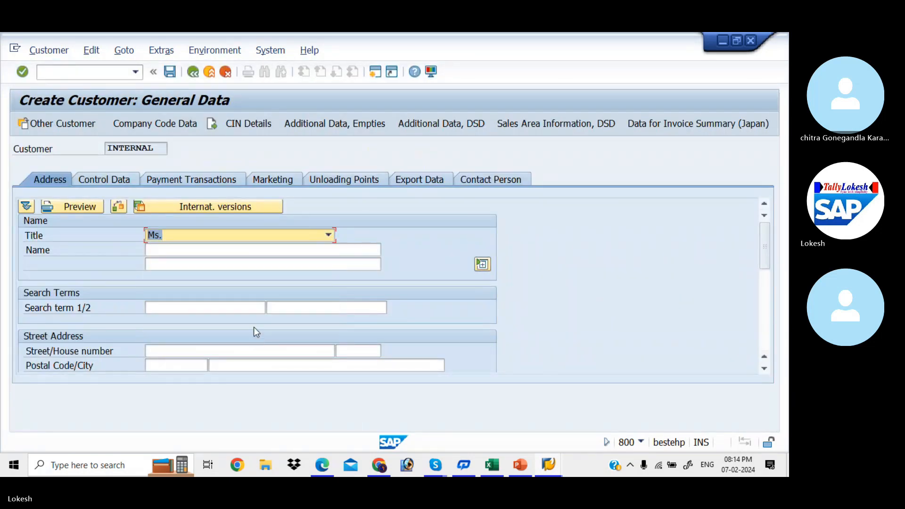
click(213, 253)
text(p)
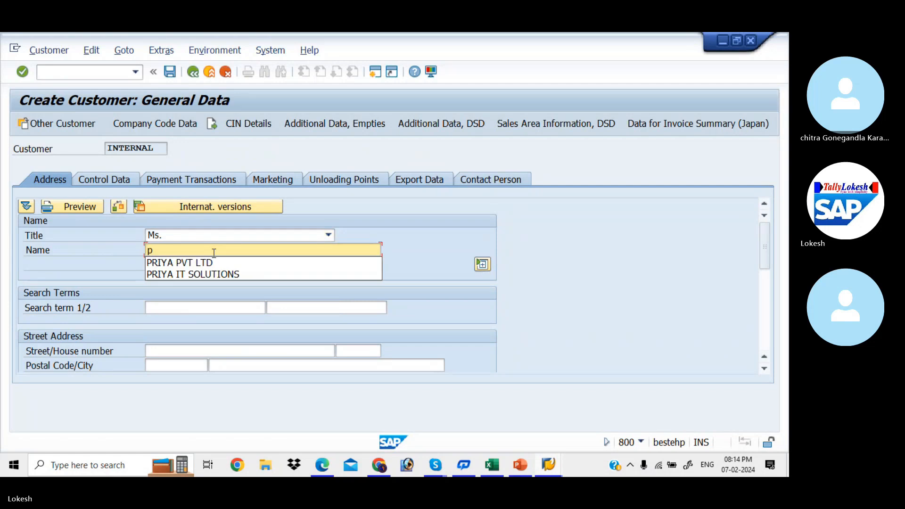
key(Down)
key(Tab)
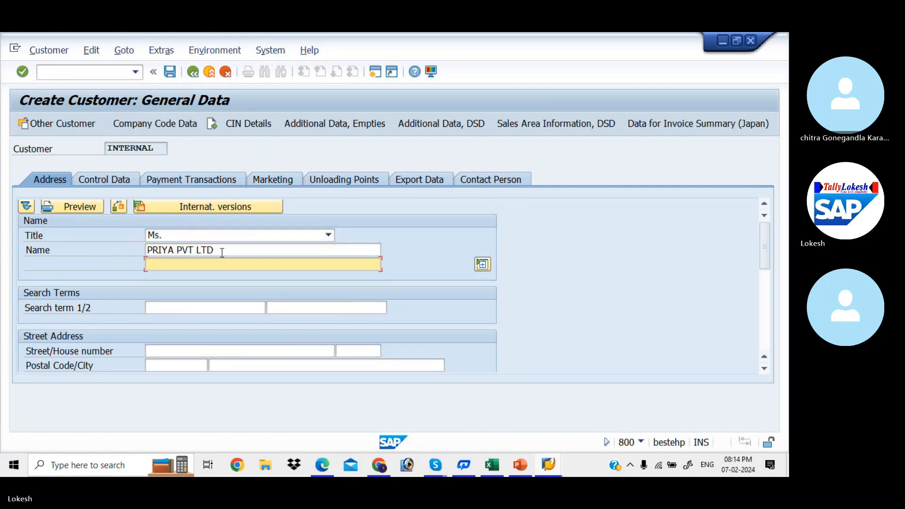
click(219, 254)
key(BackSpace)
key(BackSpace)
key(BackSpace)
key(BackSpace)
key(BackSpace)
key(BackSpace)
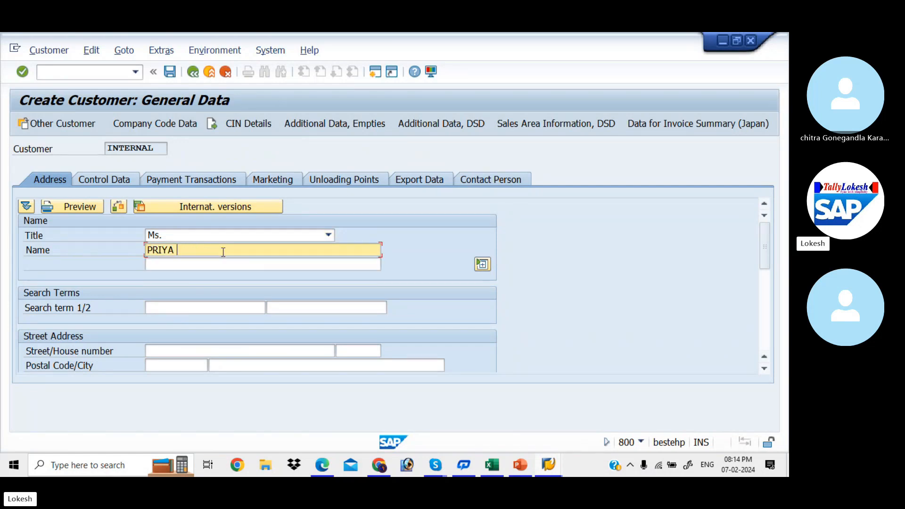
key(BackSpace)
key(Down)
key(Down)
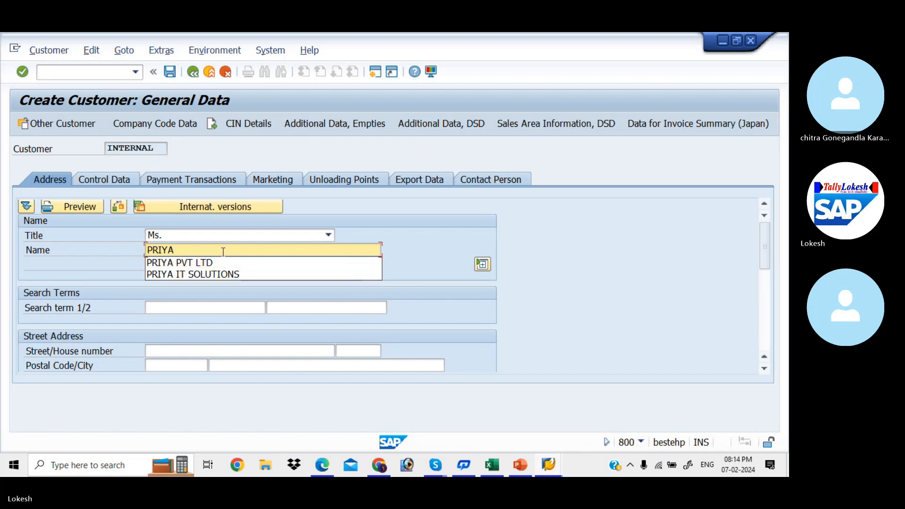
key(Tab)
key(Tab)
key(Tab)
key(Tab)
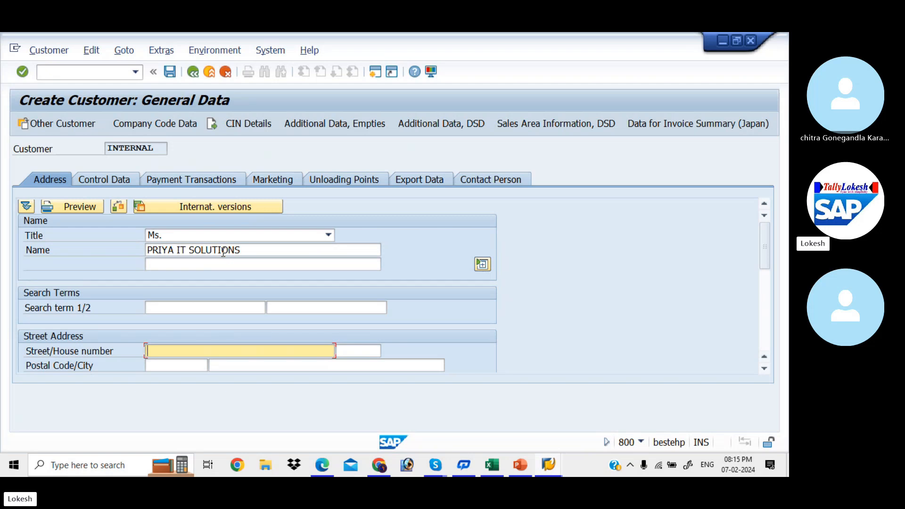
text(mr)
key(BackSpace)
key(BackSpace)
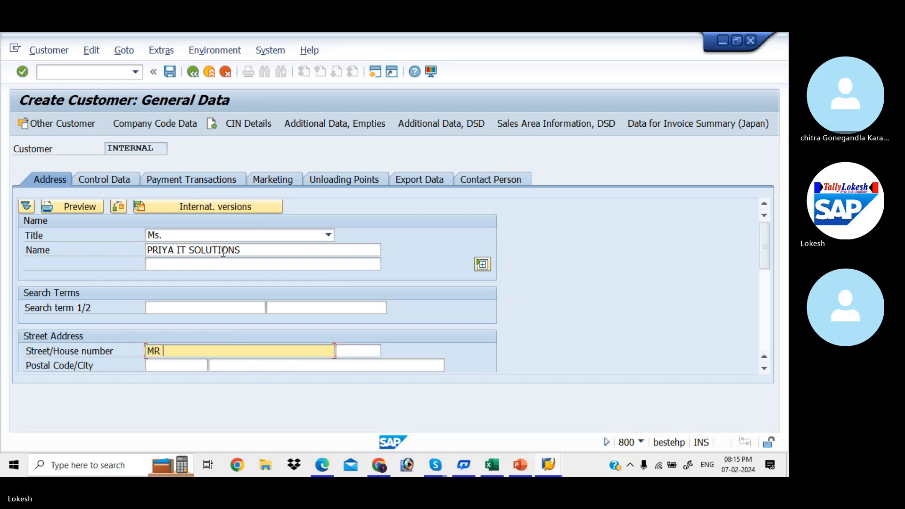
key(Tab)
key(Tab)
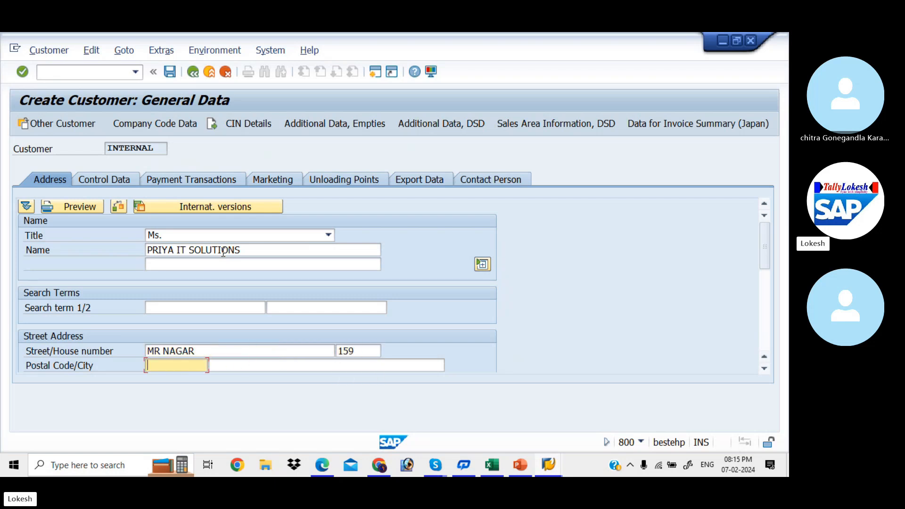
- Pick the postal code, city NELLORE, country IN and region 36 from stored values
key(Down)
key(Down)
key(Down)
key(Down)
key(Return)
key(Tab)
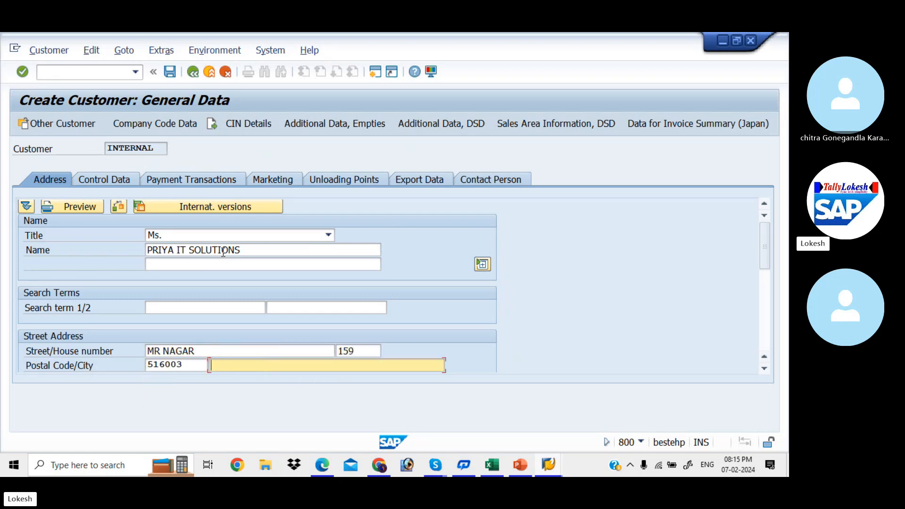
key(Down)
key(Down)
key(Down)
key(Down)
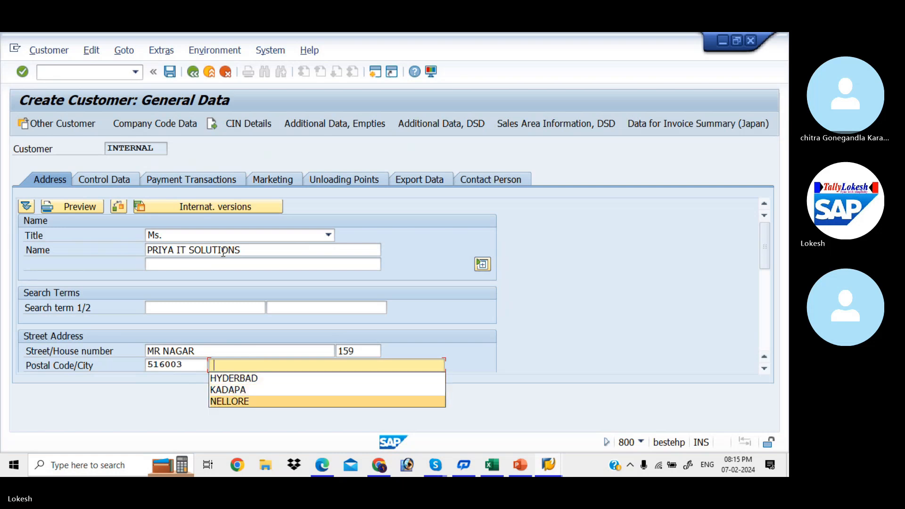
key(Return)
key(Tab)
key(Down)
key(Return)
key(Tab)
key(Down)
key(Down)
key(Return)
key(Tab)
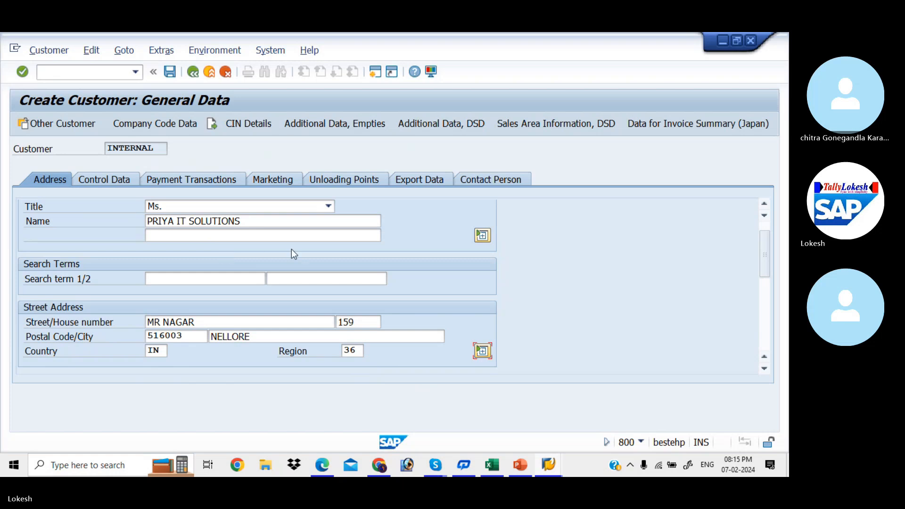
- Change the region to 01 and fill the PO box with postal code 516003
double_click(359, 348)
key(BackSpace)
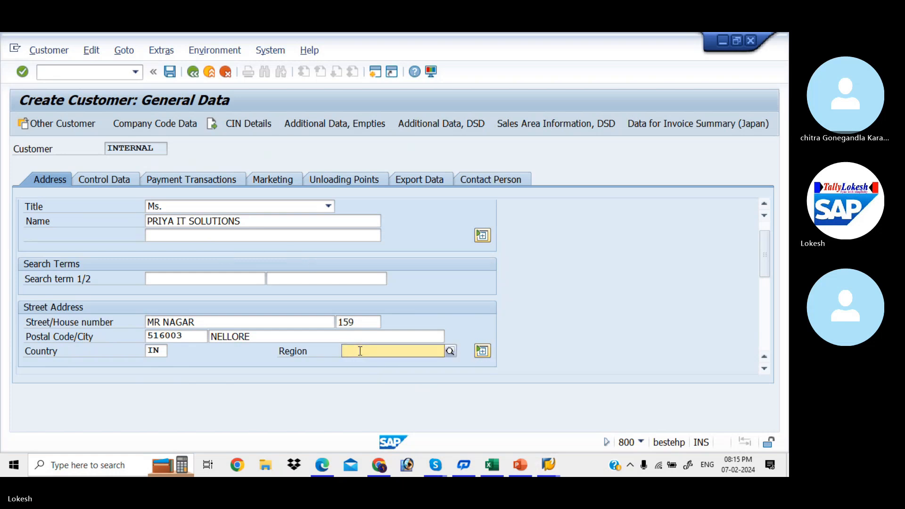
key(Down)
key(Down)
key(Down)
key(Return)
key(Tab)
key(Tab)
key(space)
key(Down)
key(Down)
key(Down)
key(Tab)
key(space)
key(Down)
key(Down)
key(Down)
key(Return)
- Fill telephone, mobile and fax from stored values and begin the e-mail address
key(Tab)
key(Tab)
key(Tab)
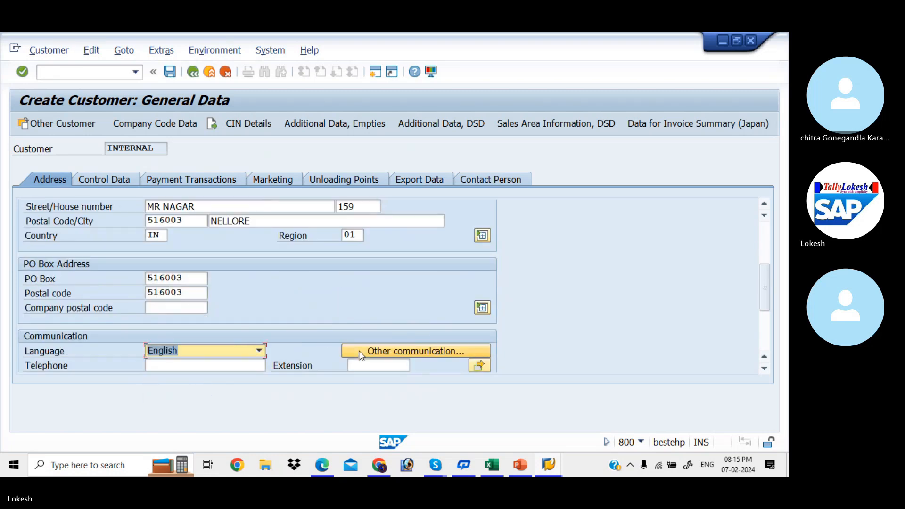
key(space)
key(Down)
key(Down)
key(Down)
key(Return)
key(Tab)
key(Tab)
key(Tab)
key(space)
key(Down)
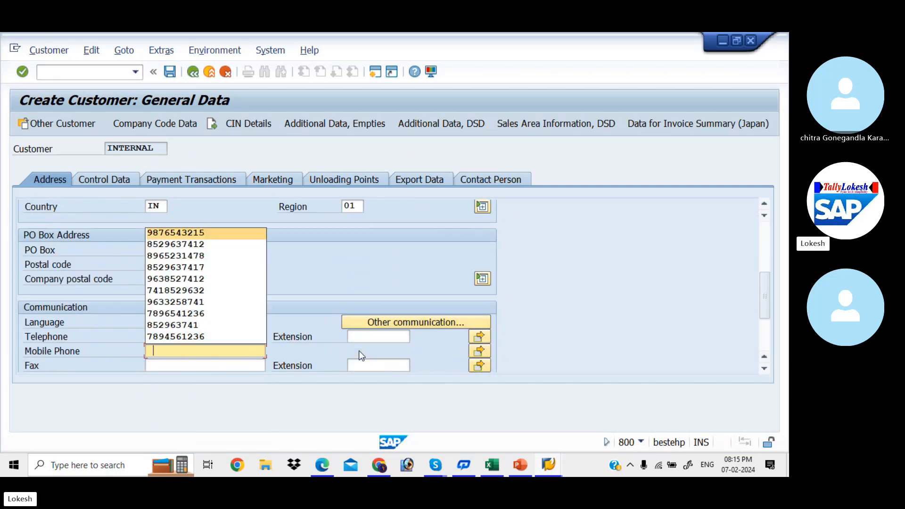
key(Down)
key(Down)
key(Down)
key(Down)
key(Return)
key(Tab)
key(Tab)
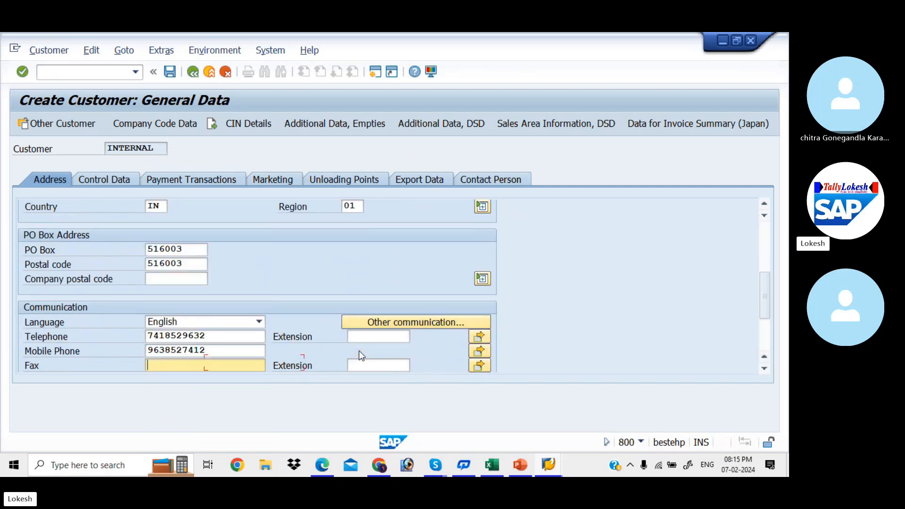
key(space)
key(Down)
key(Down)
key(Down)
key(Return)
key(Tab)
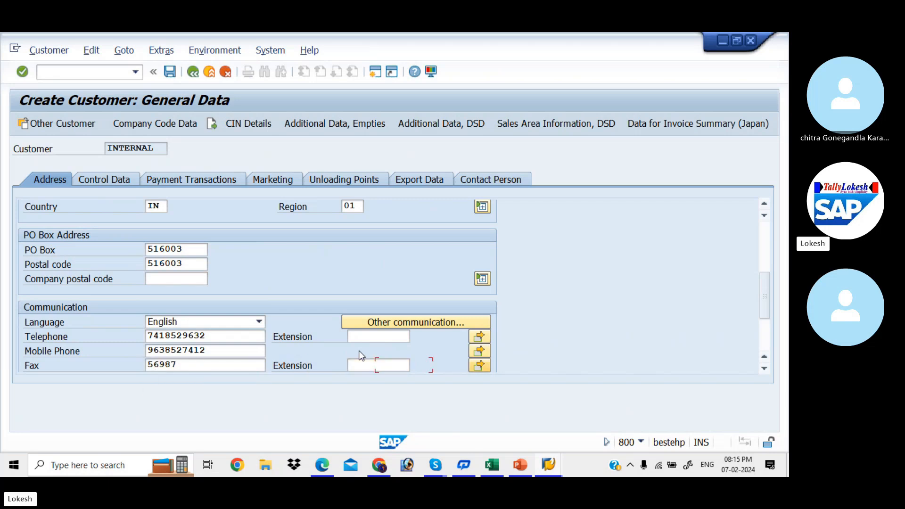
key(Tab)
key(Tab)
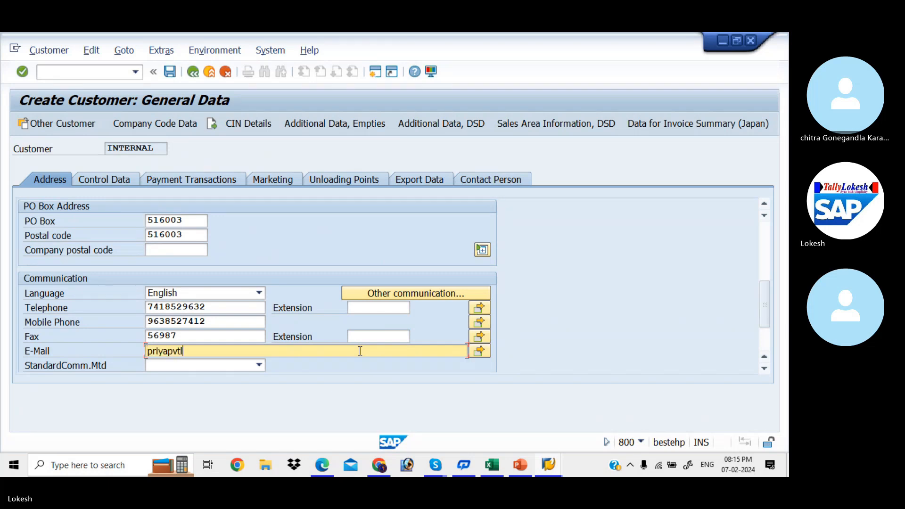
text(@gmail.com)
- In Company Code Data, set reconciliation account 200005, sort key 031 and cash management group E6
click(184, 125)
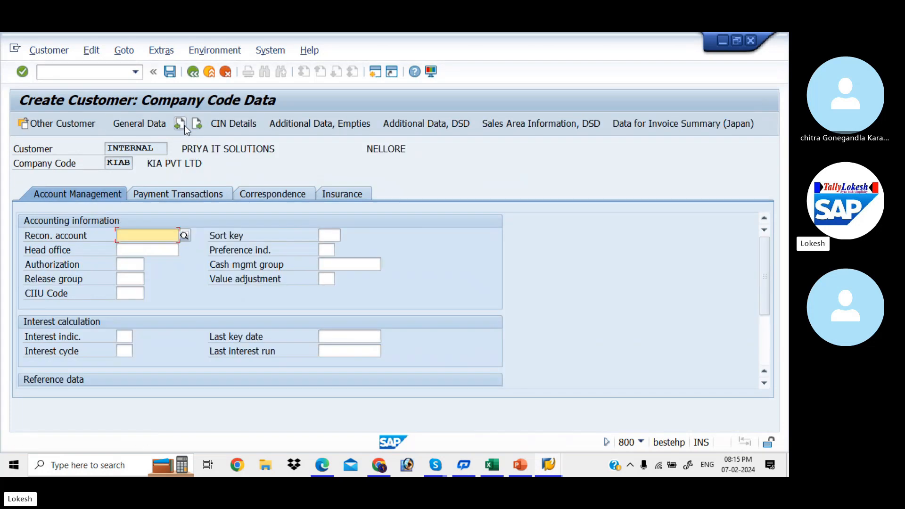
key(Down)
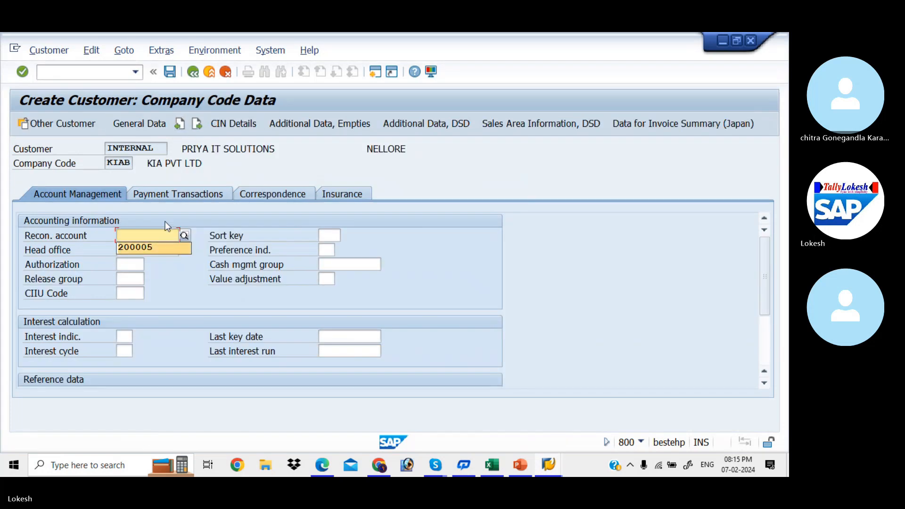
key(Tab)
key(Down)
key(Tab)
key(Tab)
key(Tab)
key(Tab)
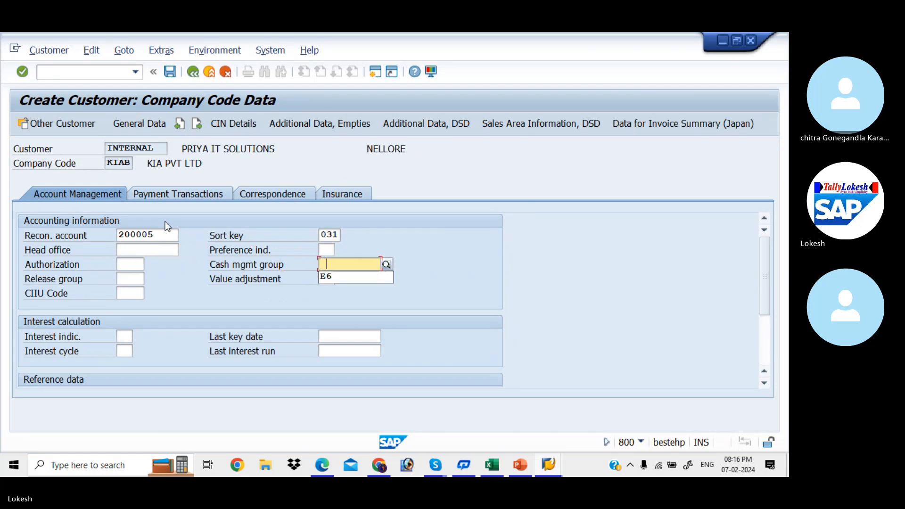
key(Down)
key(Tab)
- Under Payment Transactions, set terms of payment 0001 and tolerance group KIAA
click(180, 195)
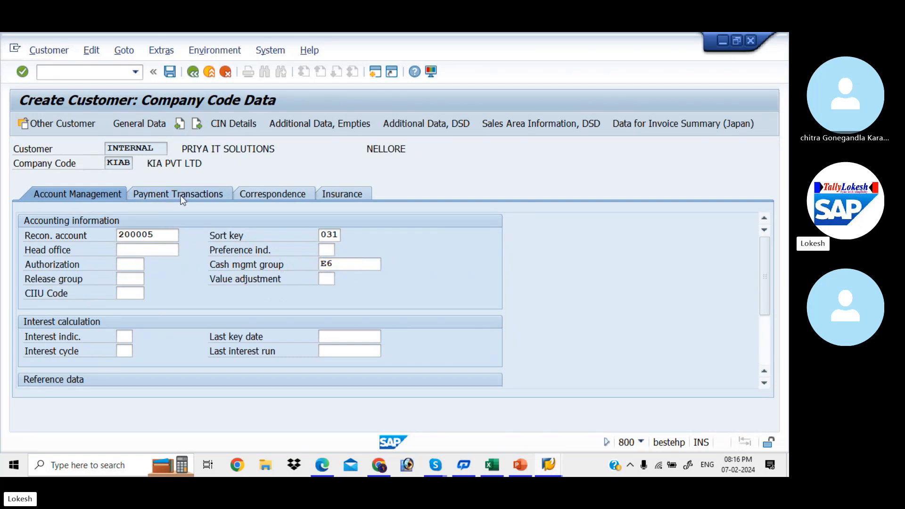
key(Down)
key(Down)
key(Up)
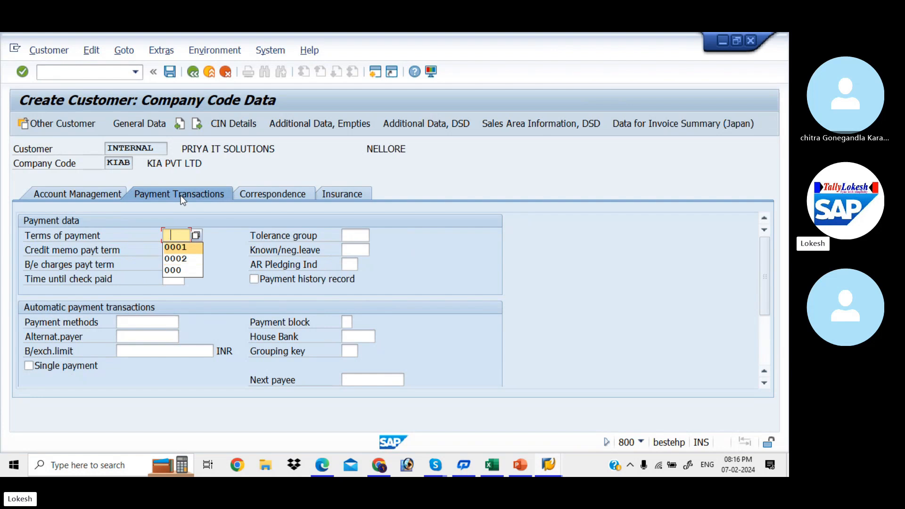
key(Tab)
key(Down)
key(Tab)
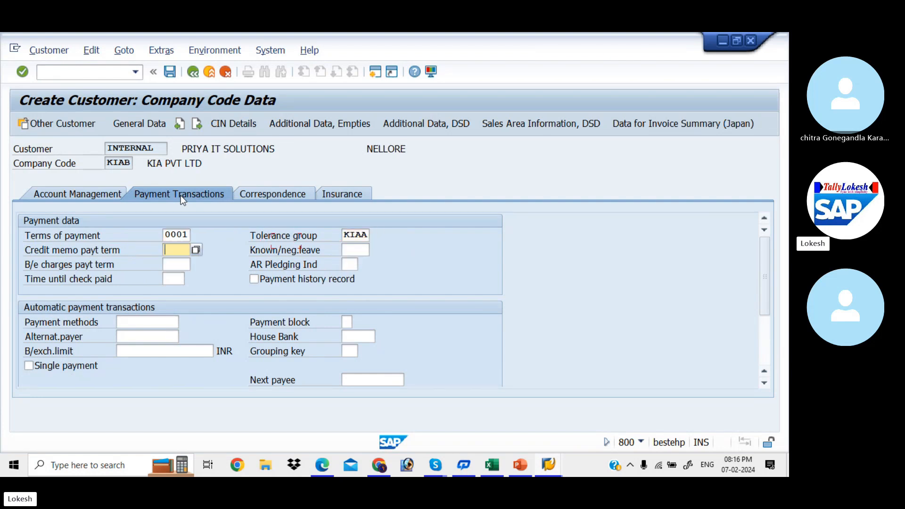
- Save the new KIAB customer master for PRIYA IT SOLUTIONS
click(171, 75)
drag(226, 131, 223, 89)
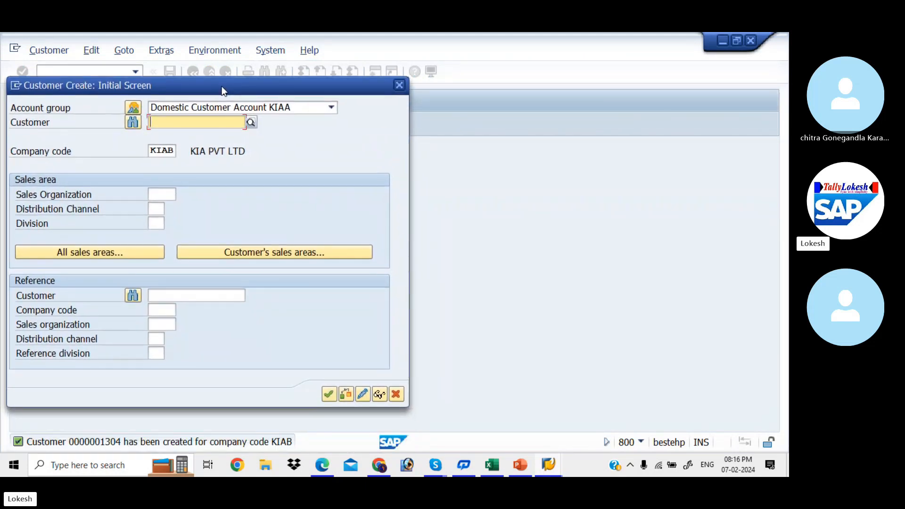
key(alt+Tab)
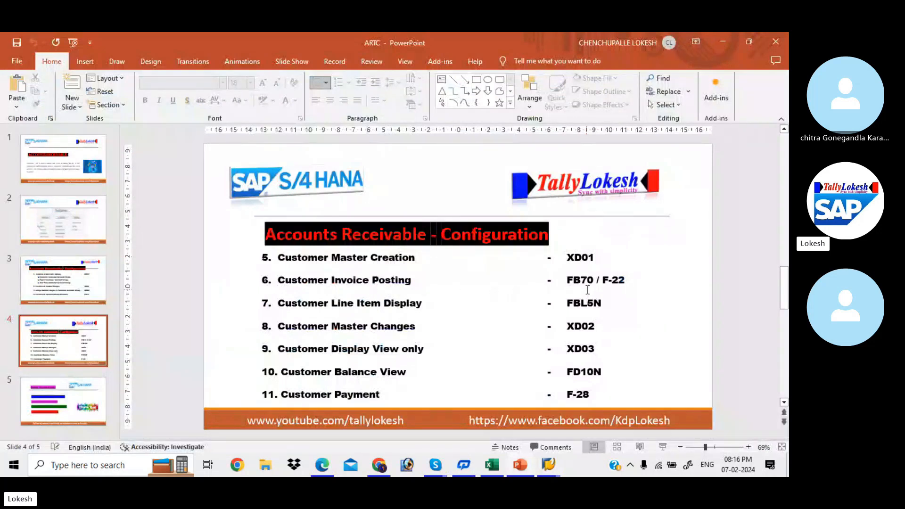
key(alt+Tab)
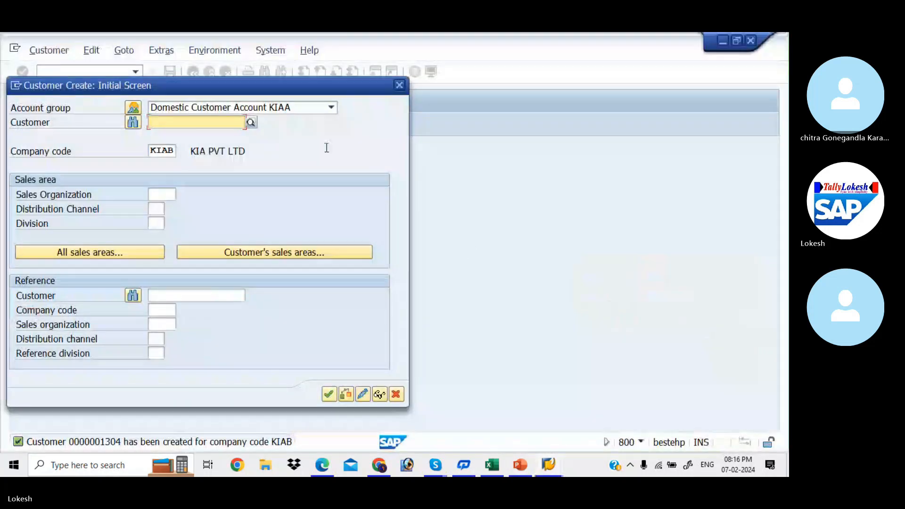
- Close customer creation, start FB70 customer invoice entry, and dismiss the customer search unused
click(399, 85)
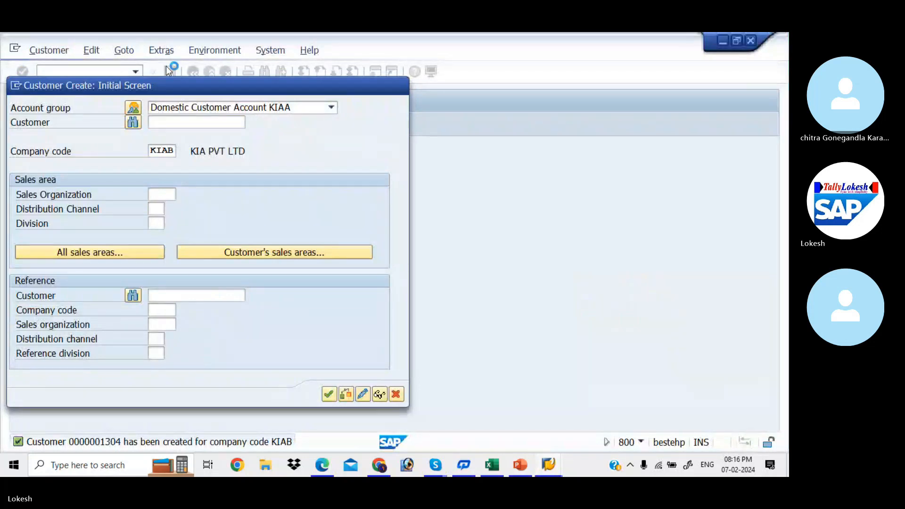
text(fb)
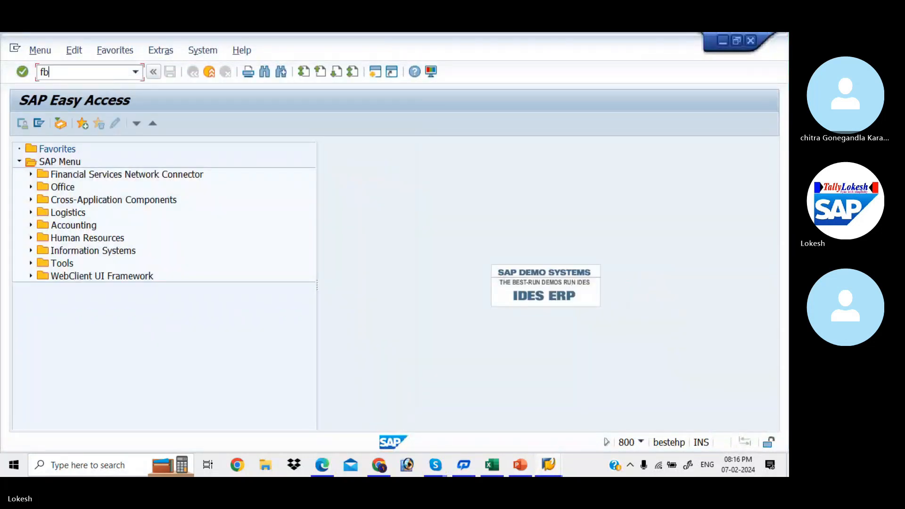
text(FB70)
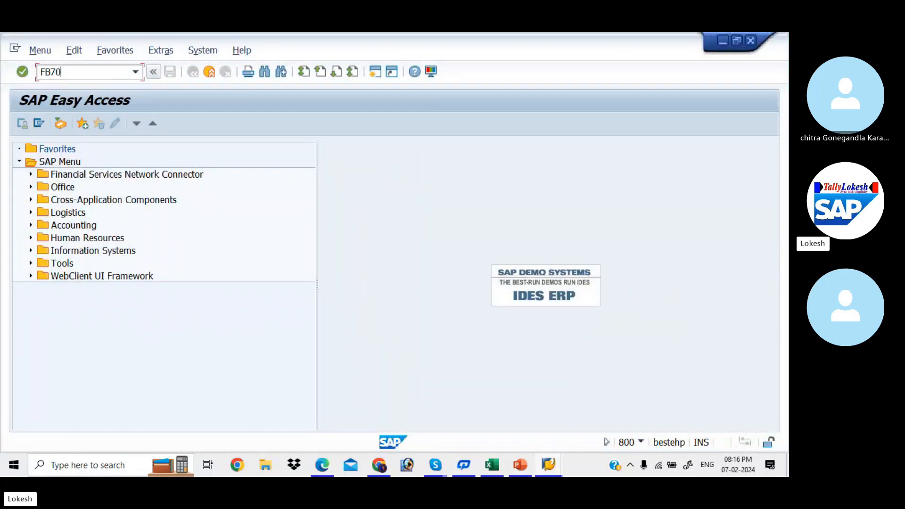
key(Return)
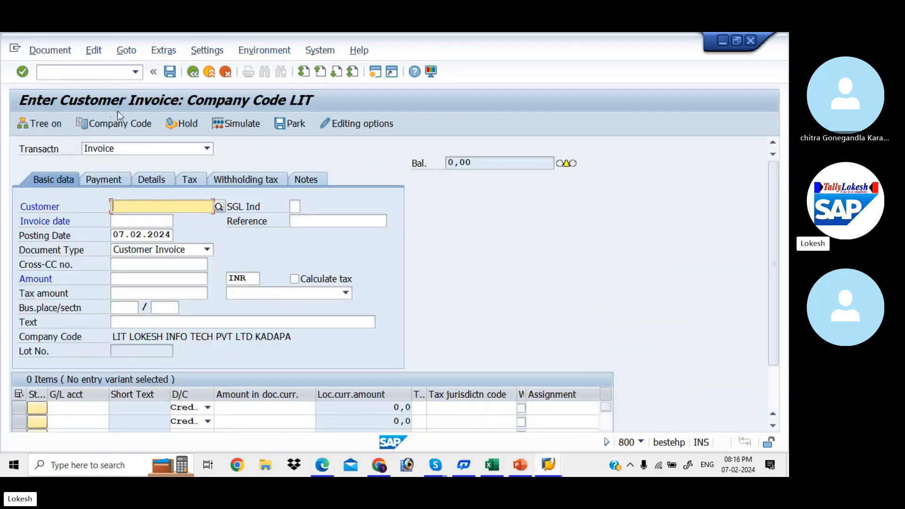
click(217, 207)
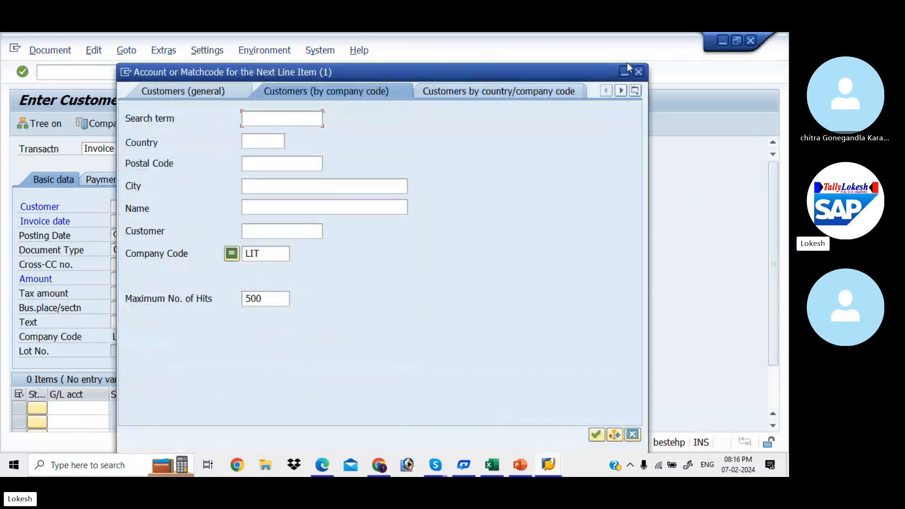
click(638, 72)
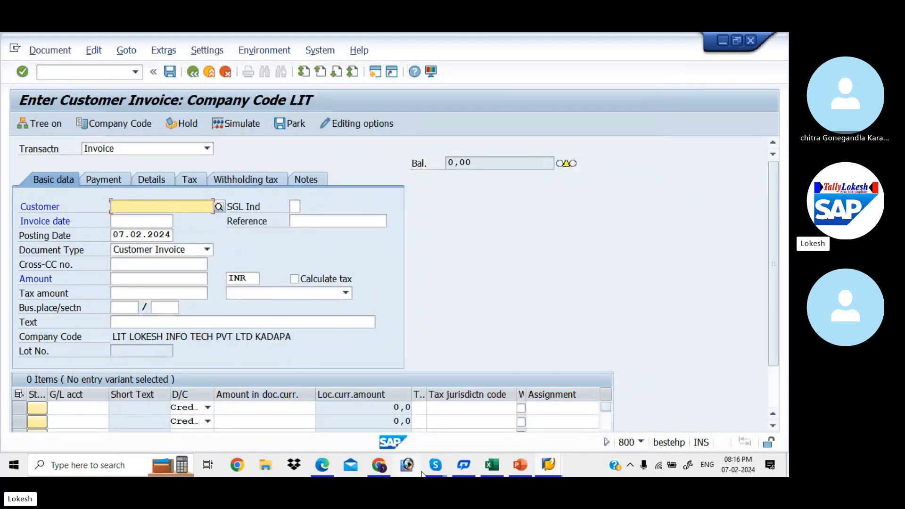
- Ring all absent participants from the Skype call's participant list, then minimize Skype
mouse_move(433, 475)
click(431, 428)
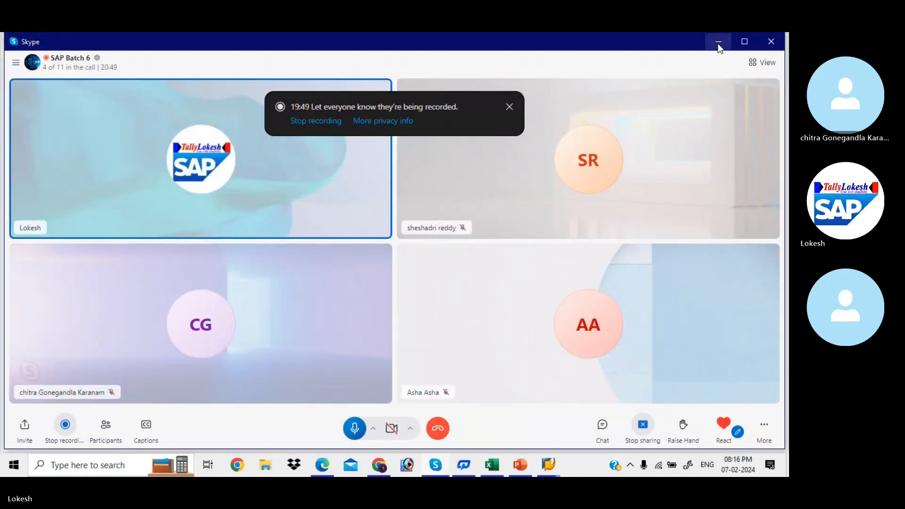
click(112, 431)
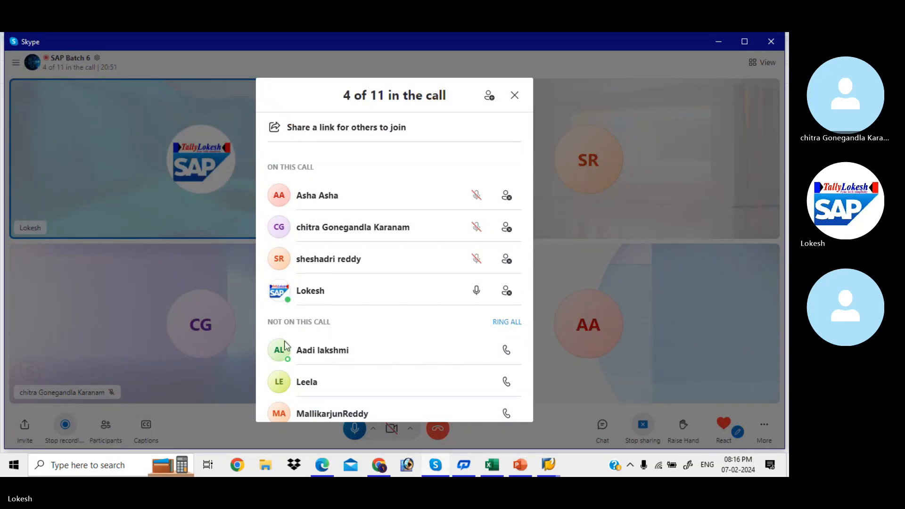
click(508, 325)
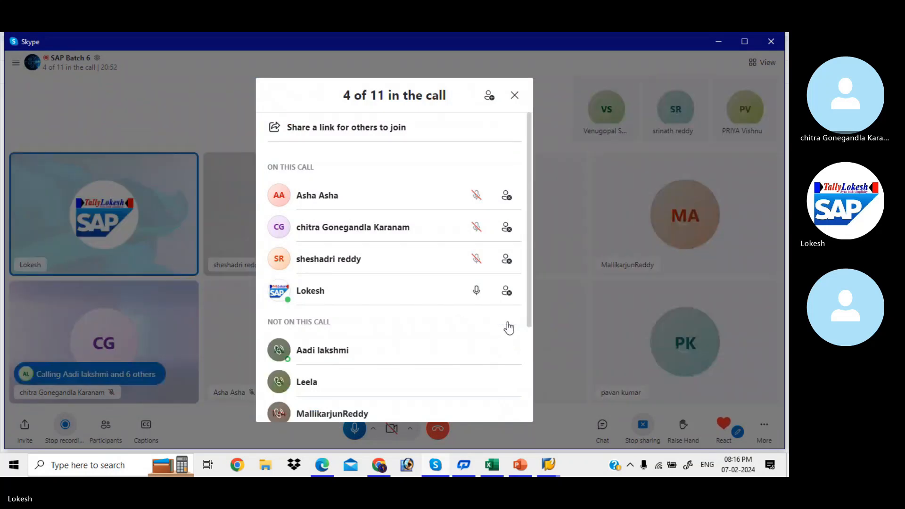
click(516, 96)
click(718, 44)
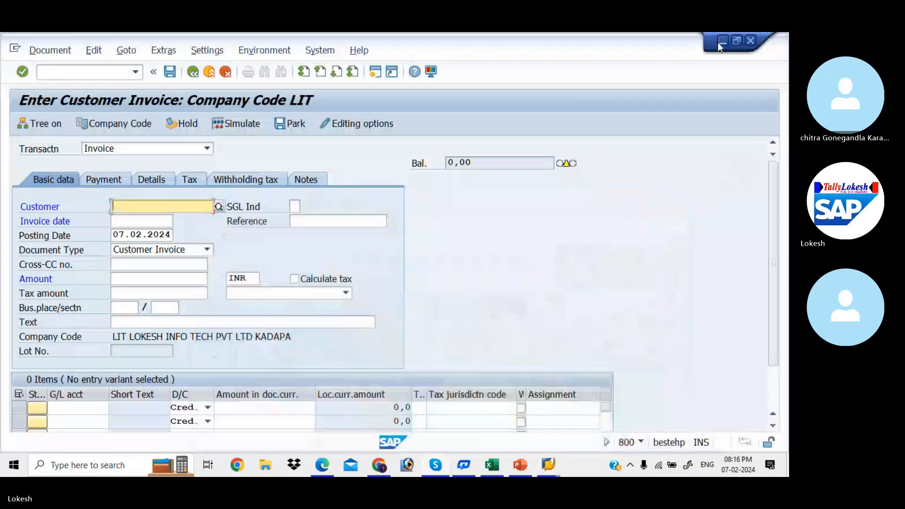
- Change the invoice's company code to KIAB and open the customer lookup restricted to KIAB
click(132, 126)
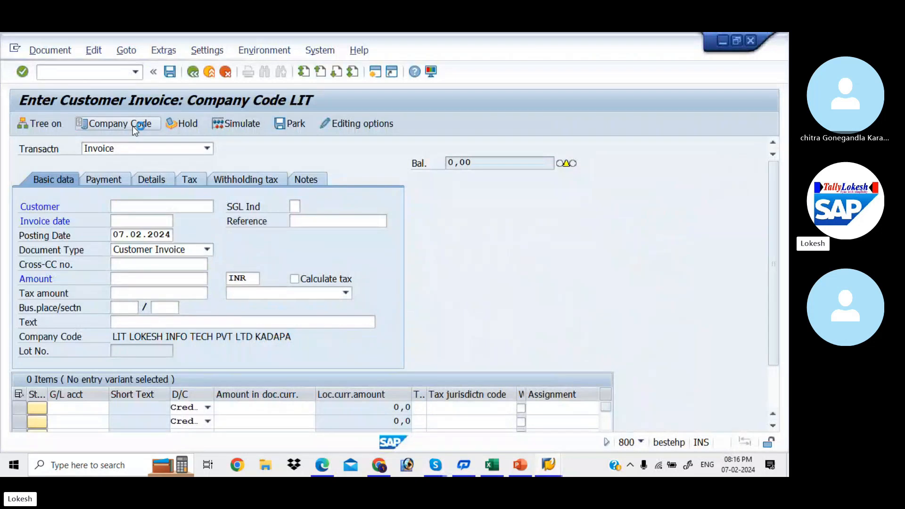
text(K)
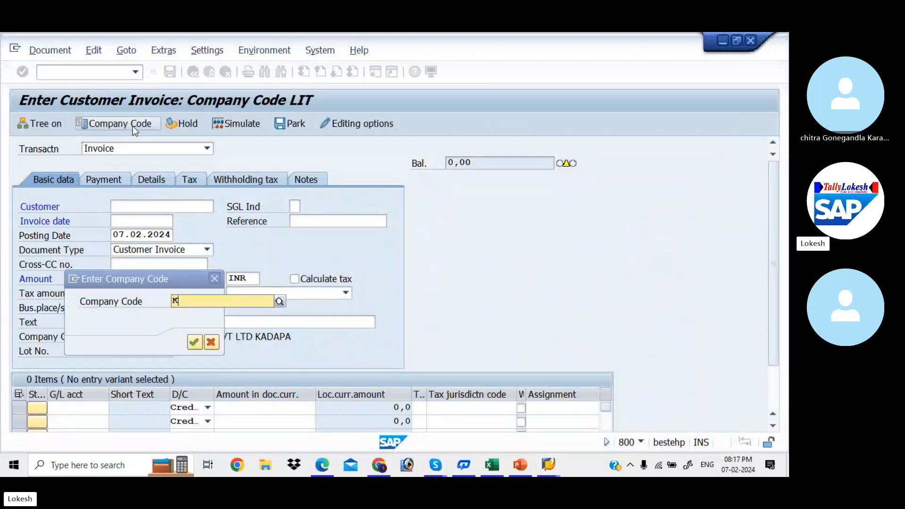
text(IAB)
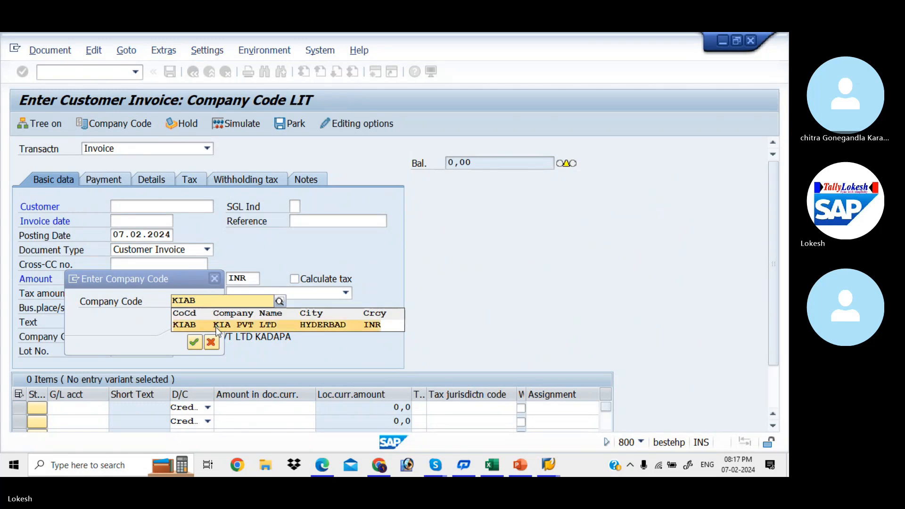
key(Escape)
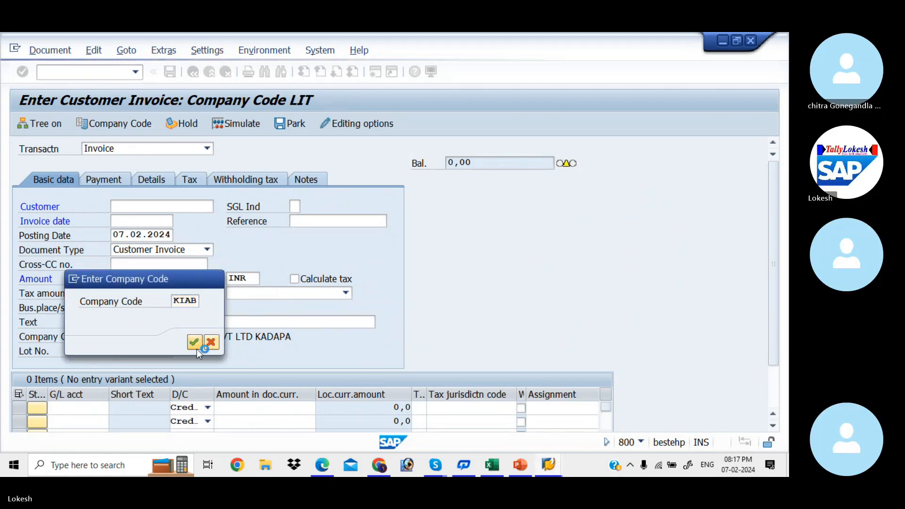
click(197, 348)
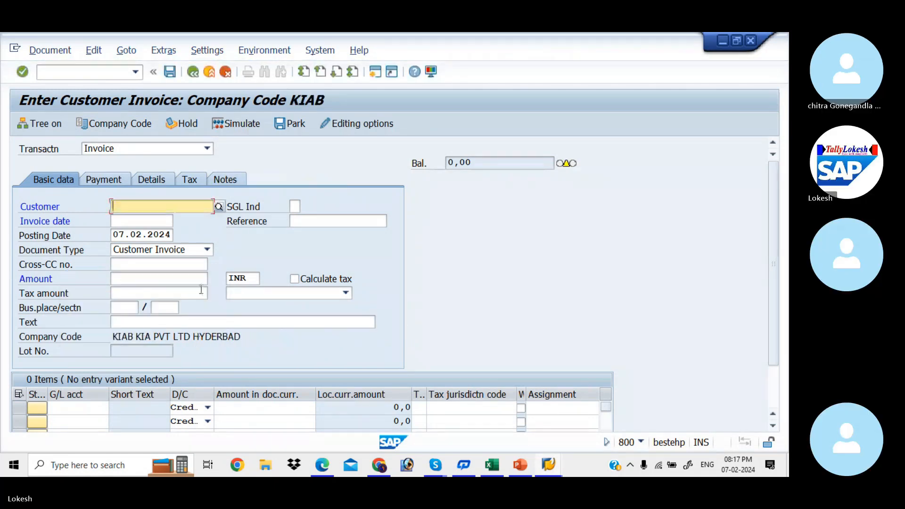
click(219, 207)
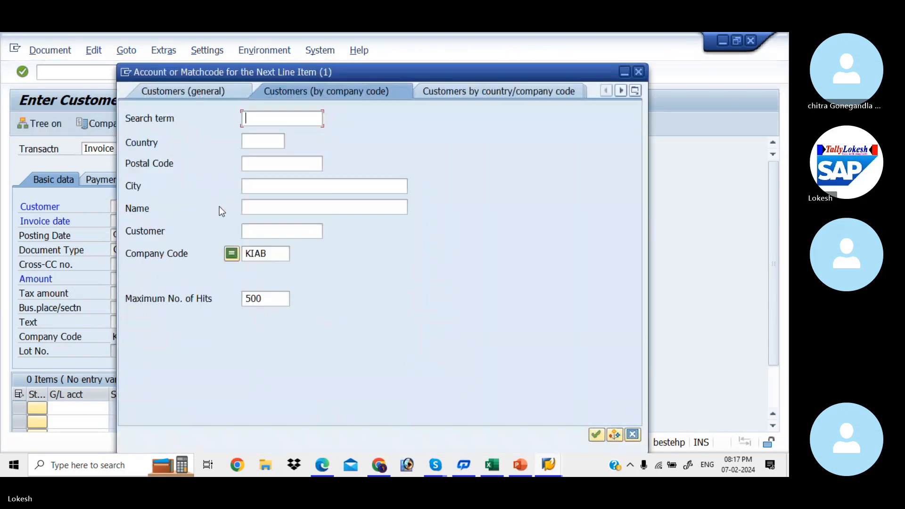
- Pick TATA PVT LTD as the invoice customer from the KIAB customer search
click(262, 228)
key(Return)
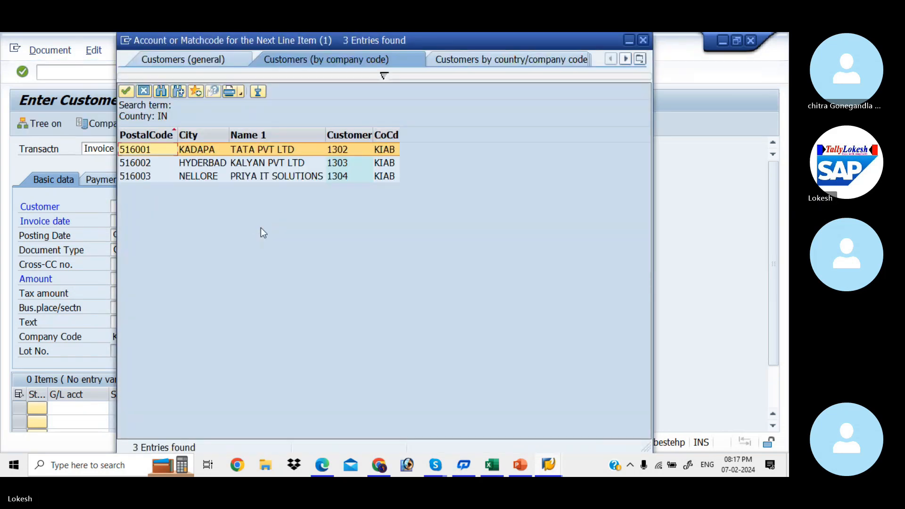
double_click(258, 150)
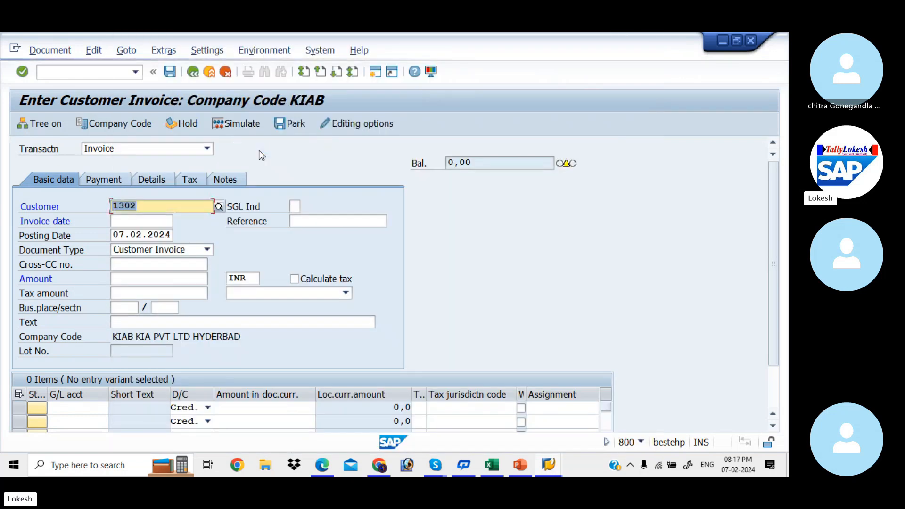
key(Tab)
key(Tab)
- Enter invoice date 07.02.2024 and reference 001
key(BackSpace)
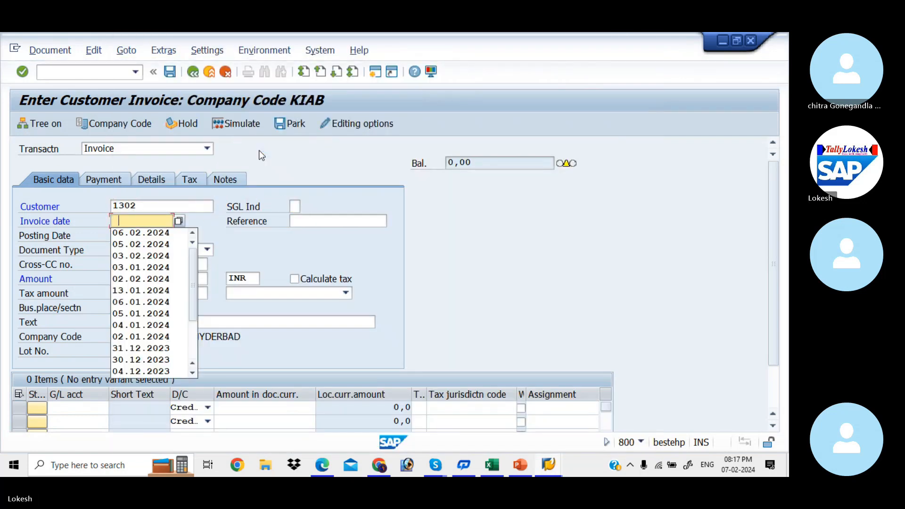
text(07.)
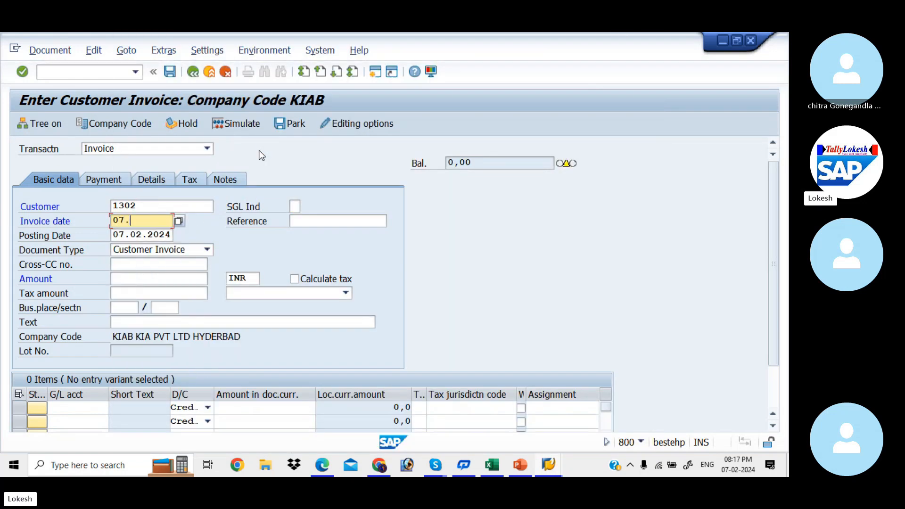
text(02.2024)
key(Tab)
key(BackSpace)
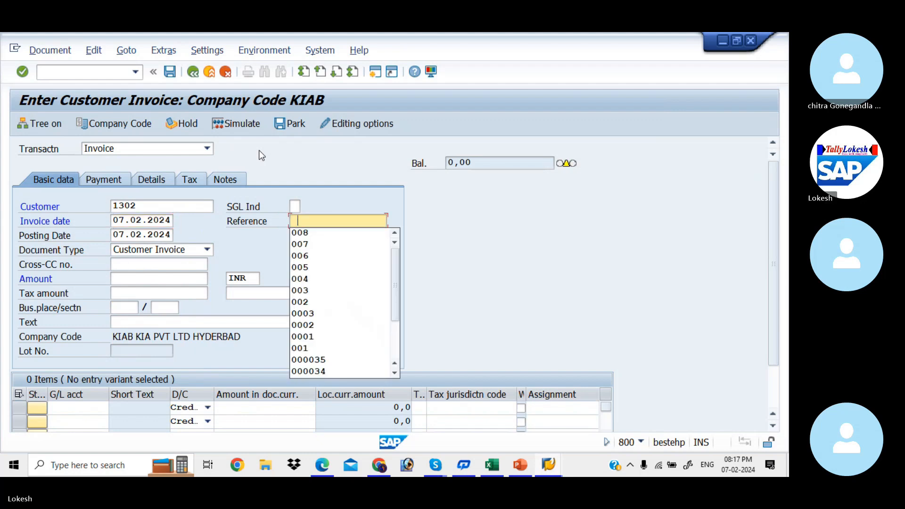
text(001)
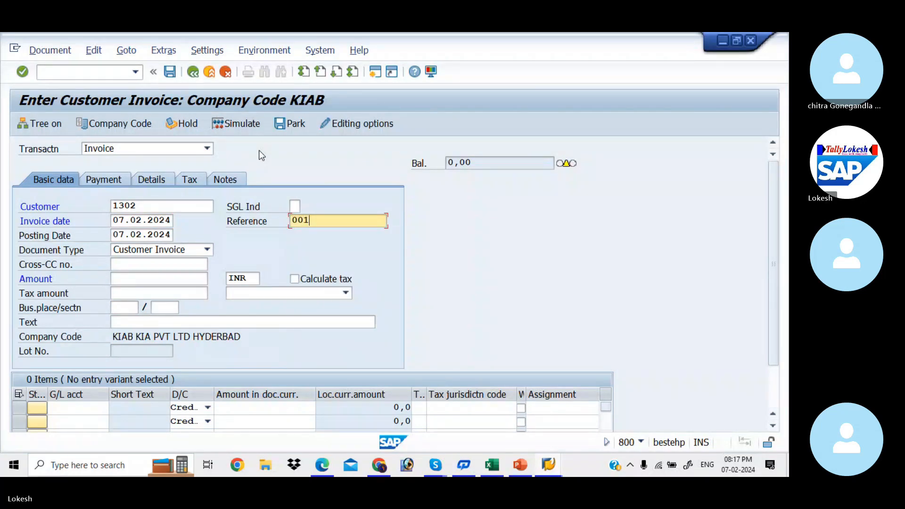
key(Tab)
key(Tab)
key(Tab)
key(Tab)
- Enter amount 50000 and text 'Customer Invoice' in the invoice header
key(BackSpace)
key(Down)
key(Down)
key(Down)
text(50000)
key(Tab)
key(Tab)
key(Tab)
key(Tab)
key(Tab)
key(Tab)
key(Tab)
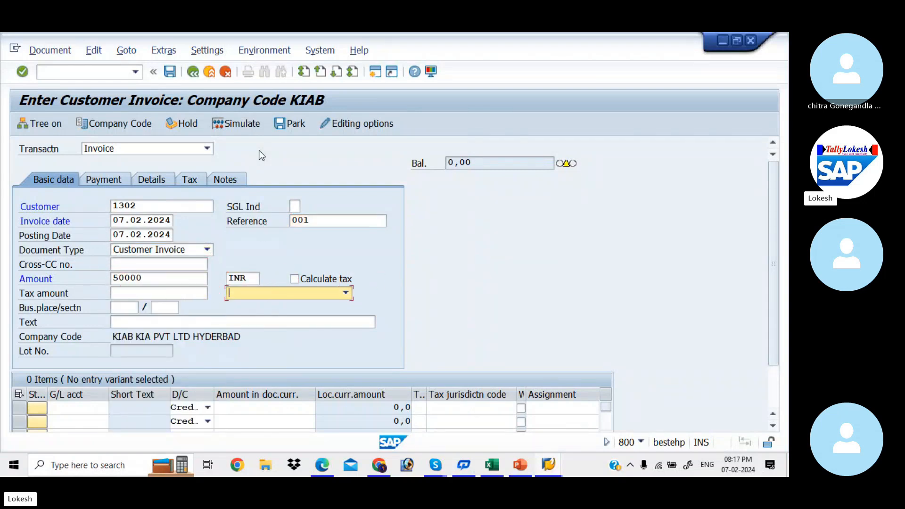
key(BackSpace)
key(Down)
key(Down)
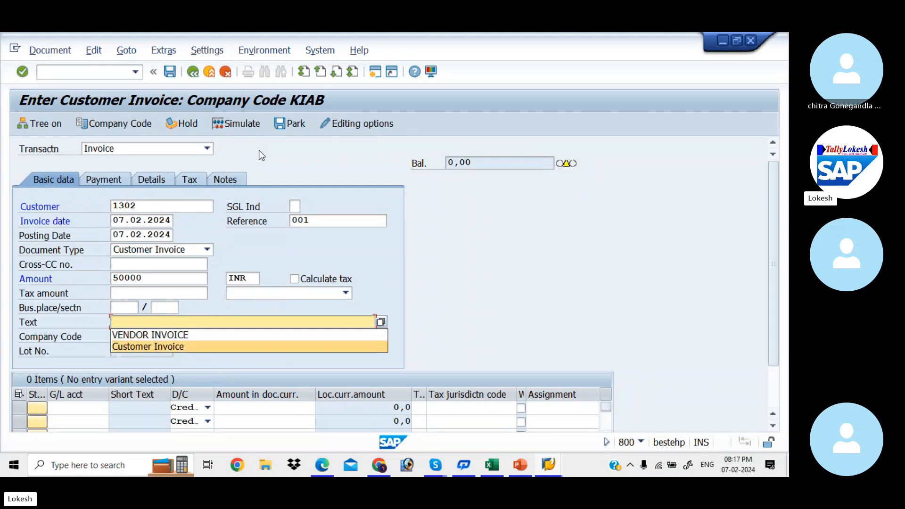
key(Return)
key(Return)
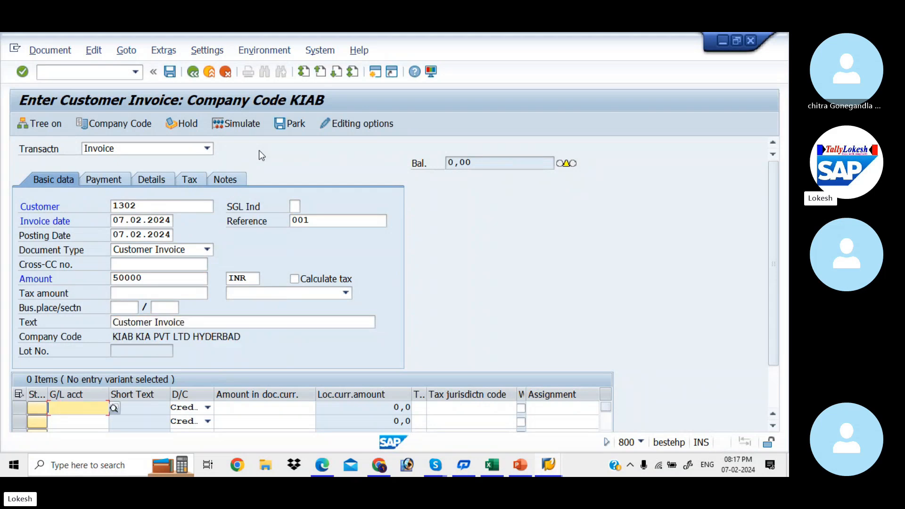
- Choose G/L account Sales A/c for the invoice line item
click(116, 408)
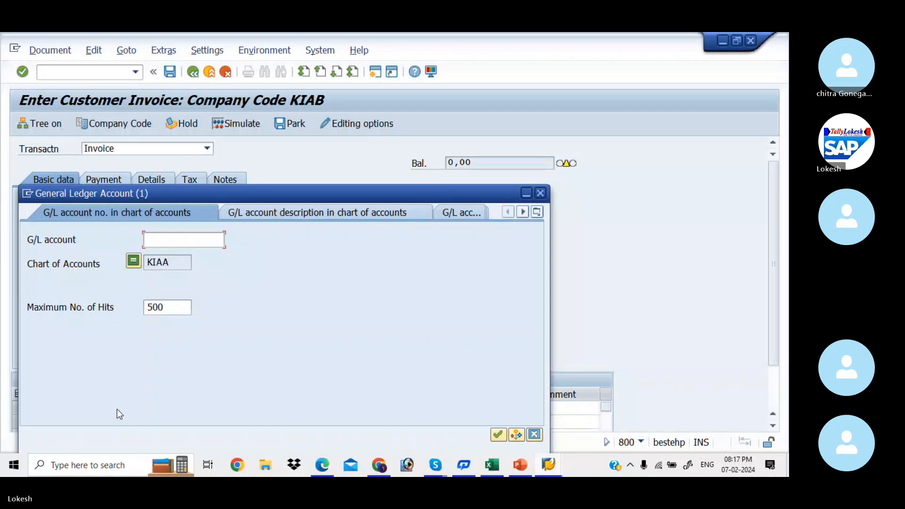
key(Return)
key(Down)
key(Down)
key(Down)
key(Down)
key(Down)
key(Down)
key(Down)
key(Down)
key(Down)
key(Down)
key(Down)
key(Down)
key(Down)
key(Down)
key(Down)
key(Up)
key(Up)
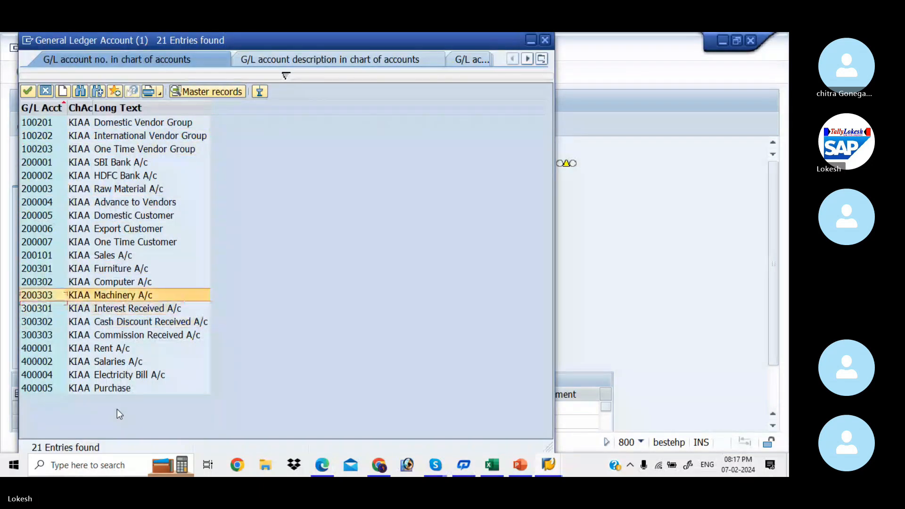
key(Up)
key(Up)
key(Up)
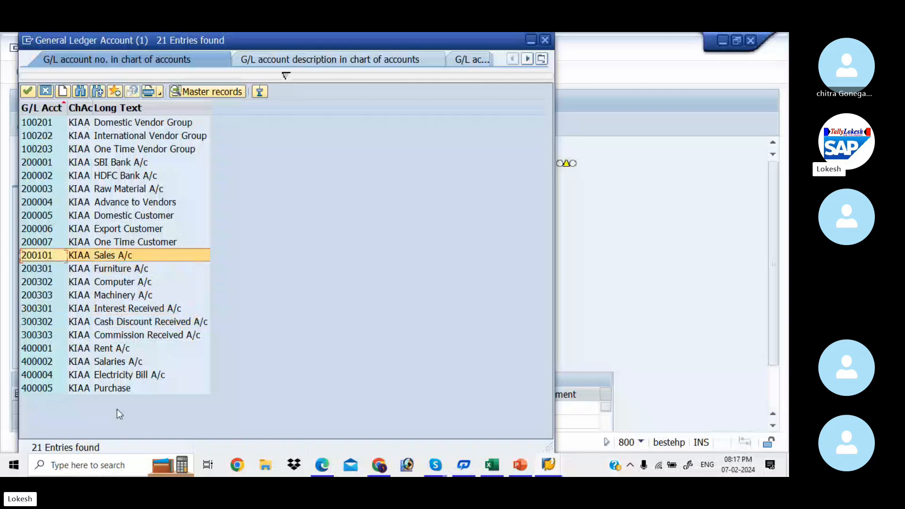
key(Return)
- Enter 50000 as the line amount, validate it, and simulate the balanced document
key(Tab)
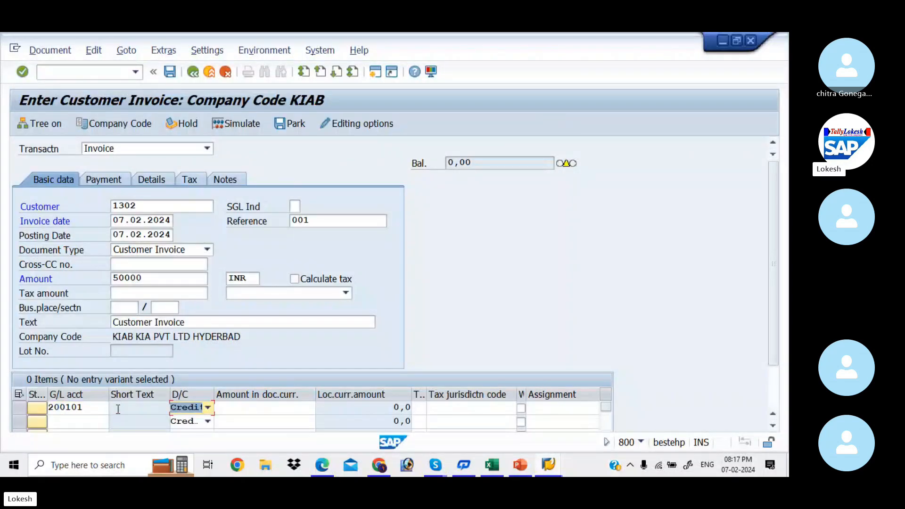
key(Tab)
key(Down)
key(Down)
key(Down)
key(Down)
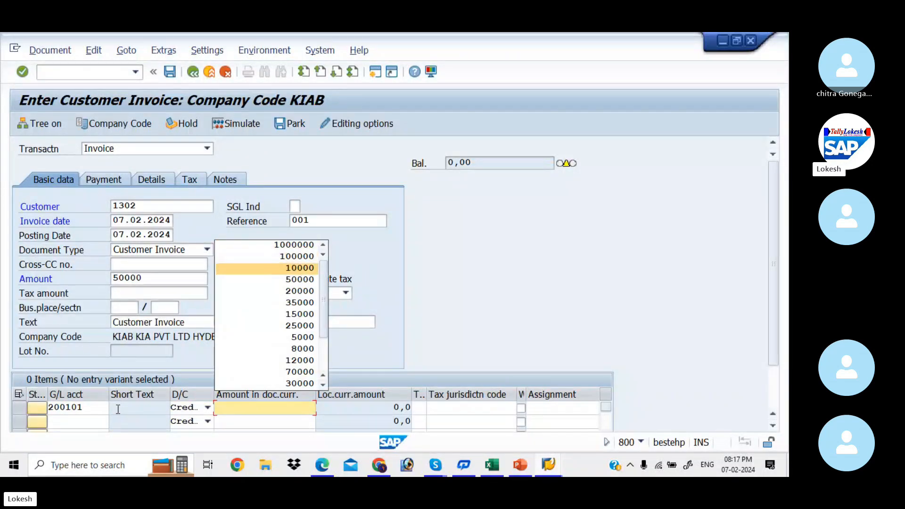
key(Return)
key(Tab)
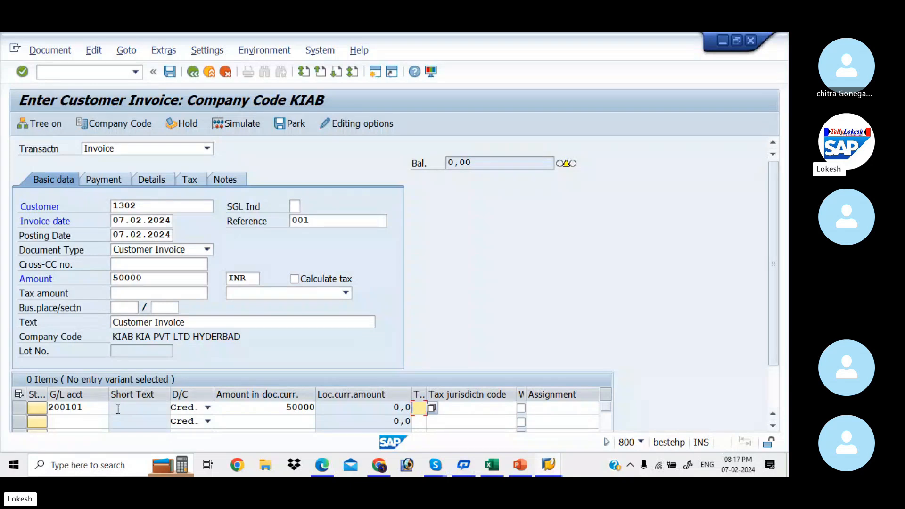
key(Return)
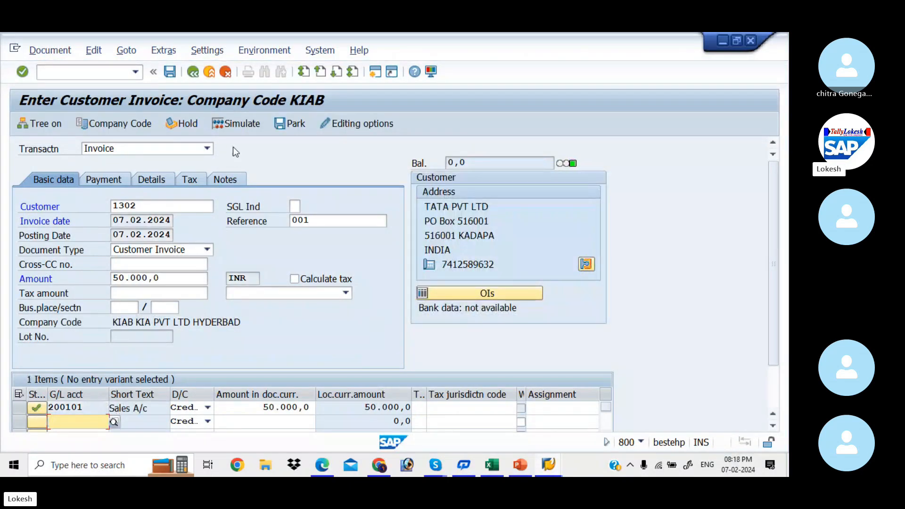
click(242, 126)
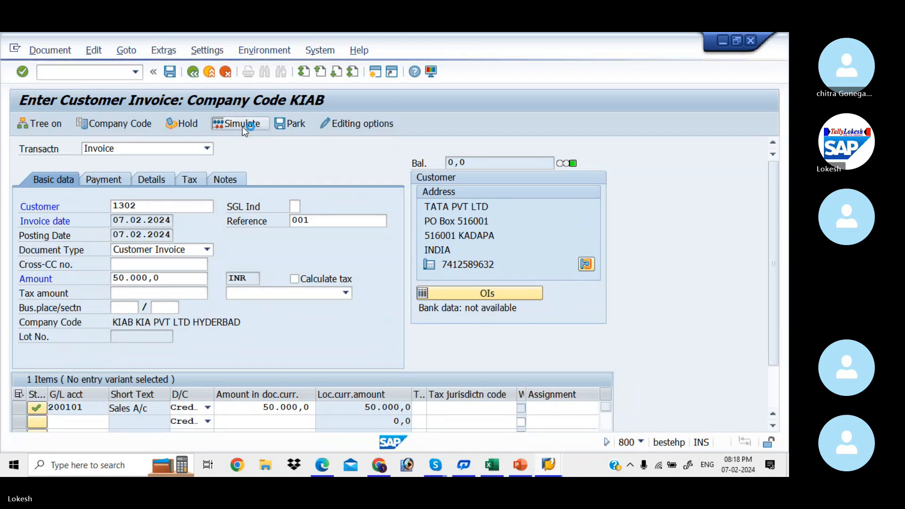
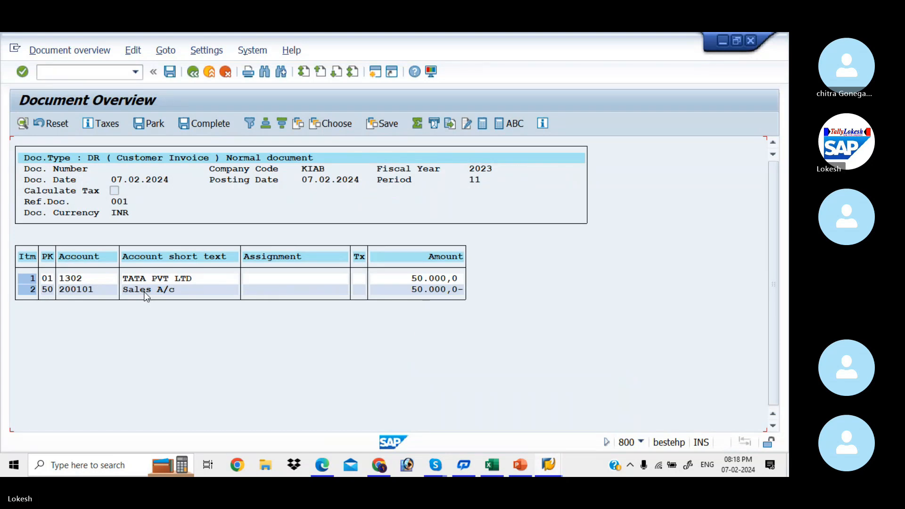
- Post the simulated 50,000 INR customer invoice for customer 1302 as document 1001
click(173, 74)
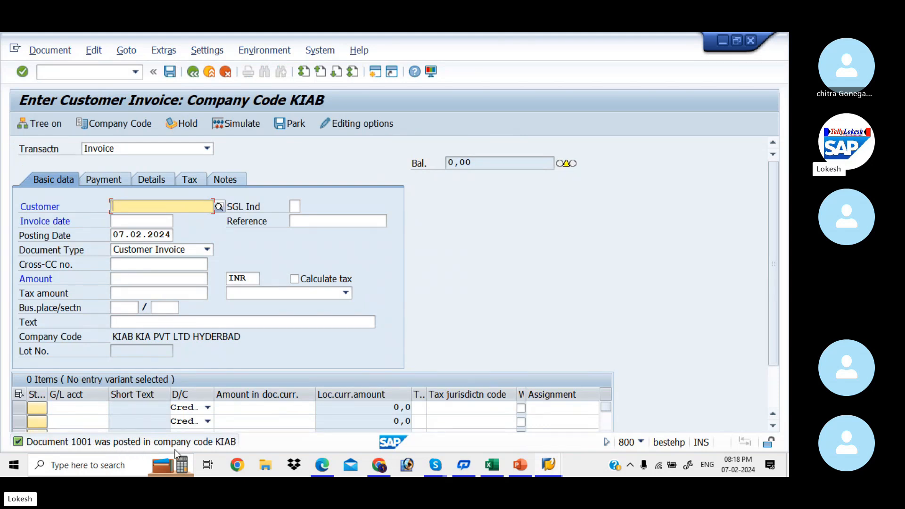
- Fill the invoice header: customer 1302, date 07.02.2024, reference 002, amount 20000, text 'Customer Invoice'
key(Down)
key(Down)
key(Return)
key(Tab)
key(Down)
key(Down)
key(Return)
key(Tab)
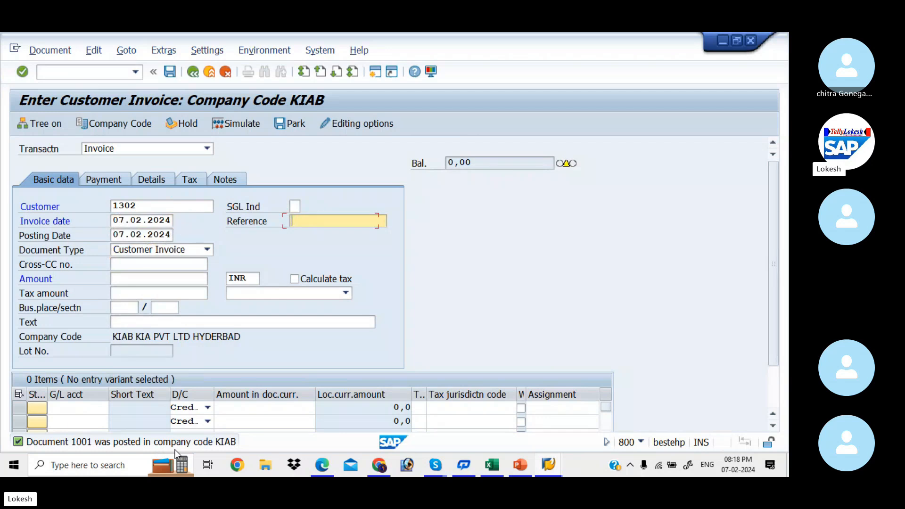
text(002)
key(Tab)
key(Tab)
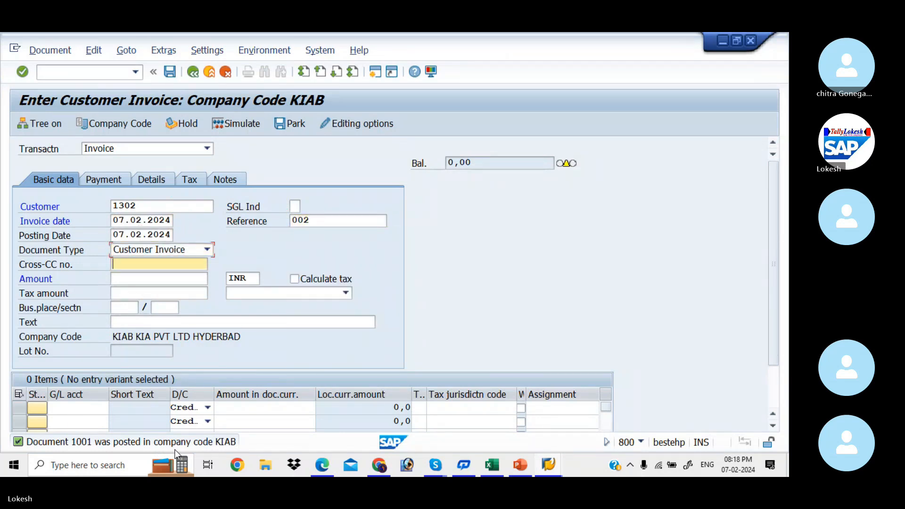
key(Tab)
key(Down)
key(Down)
key(Down)
key(Down)
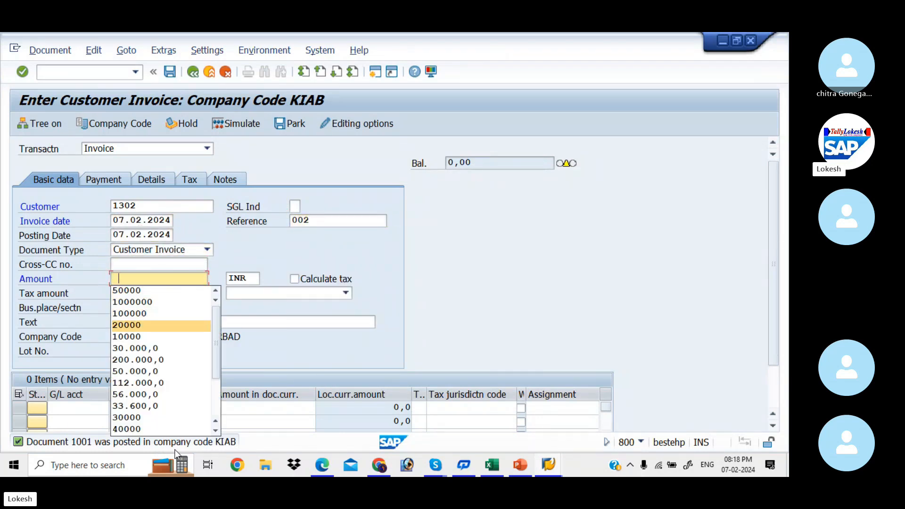
key(Return)
key(Tab)
key(Tab)
key(Tab)
key(Tab)
key(Tab)
key(Tab)
key(Tab)
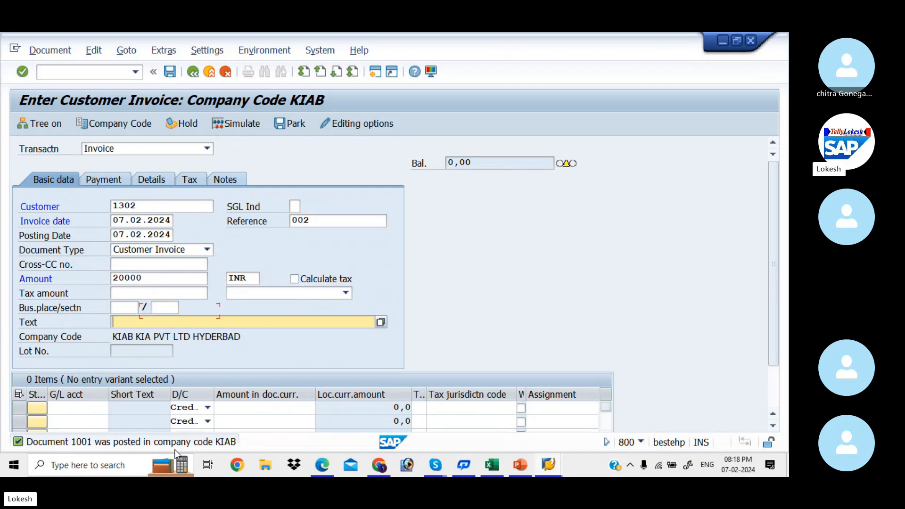
key(Down)
key(Down)
key(Return)
key(Tab)
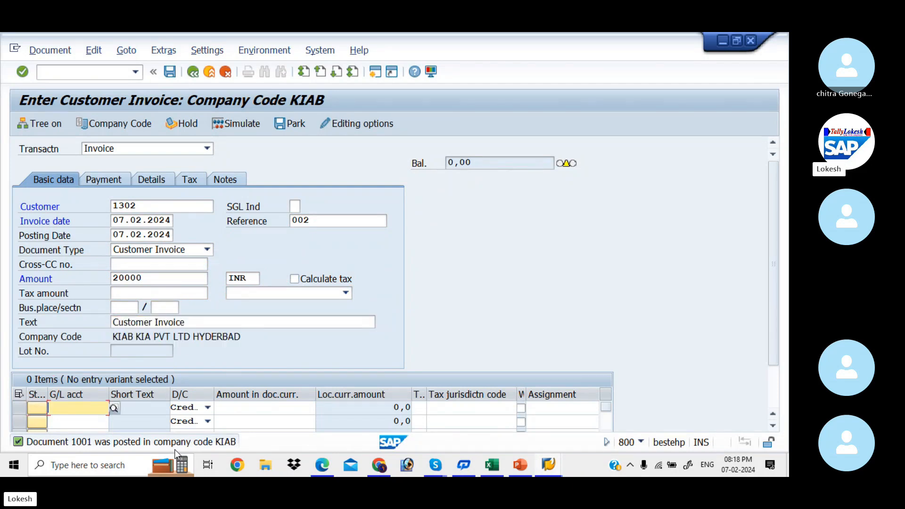
- Add a 20000 line to Sales A/c 200101, simulate, and post as document 1002
key(Down)
key(Down)
key(Return)
key(Tab)
key(Tab)
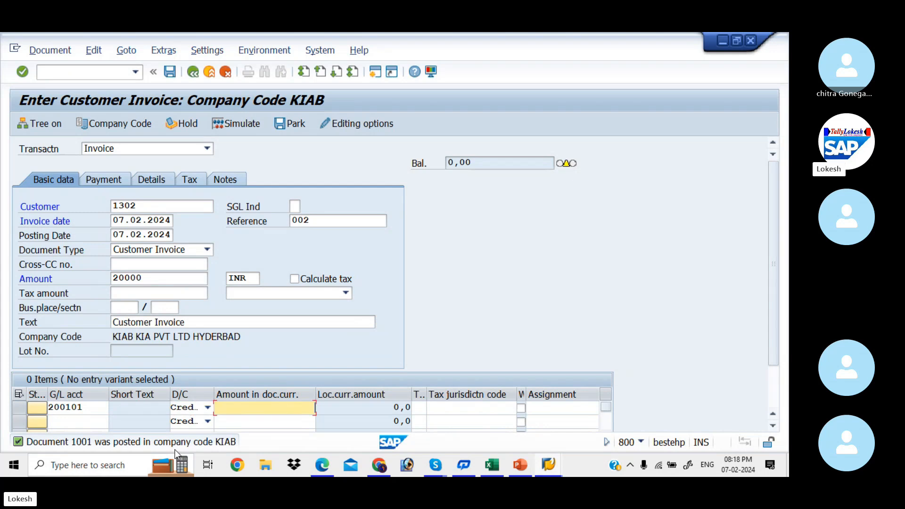
key(Down)
key(Down)
key(Down)
key(Down)
key(Down)
key(Down)
key(Return)
key(Tab)
key(ctrl+s)
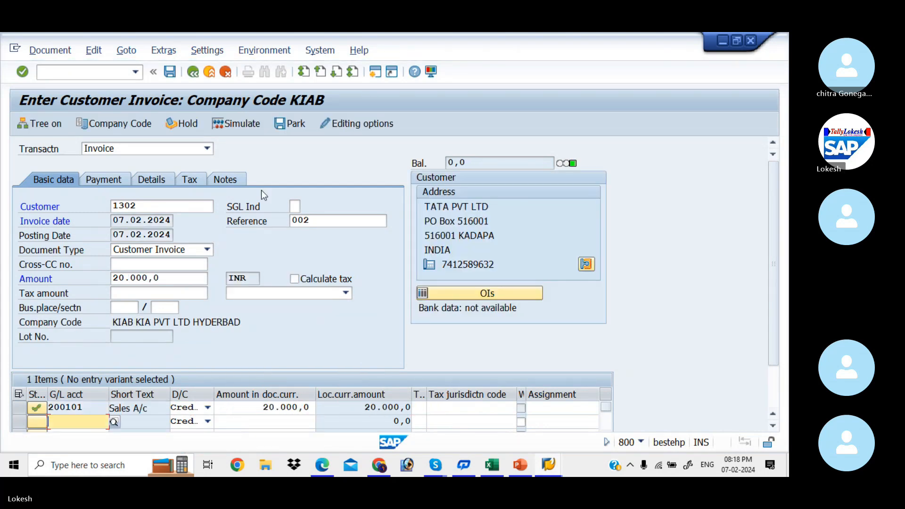
click(251, 130)
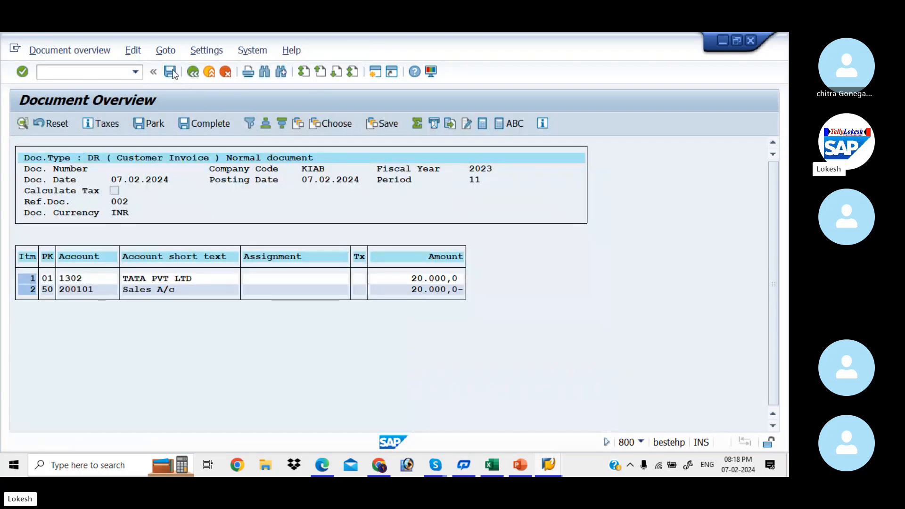
click(172, 72)
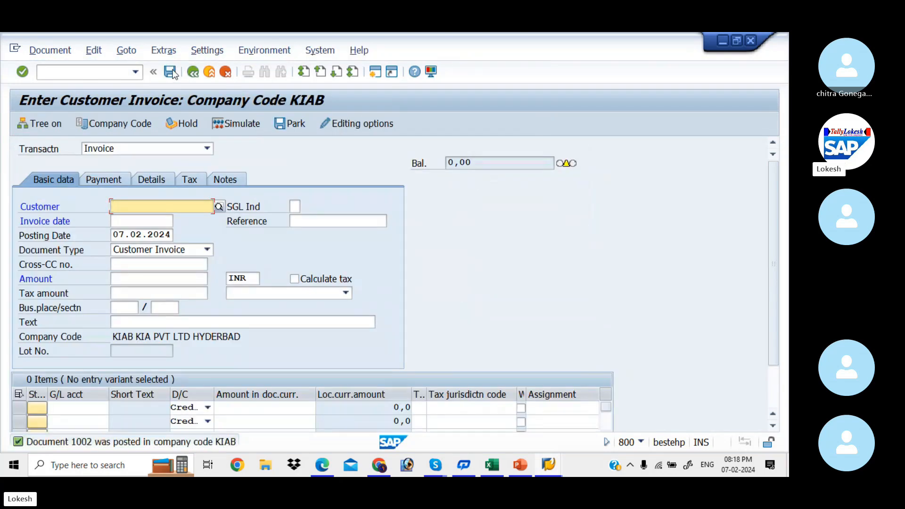
- Open the customer line item display with /NFBL5N
key(alt+Tab)
key(alt+Tab)
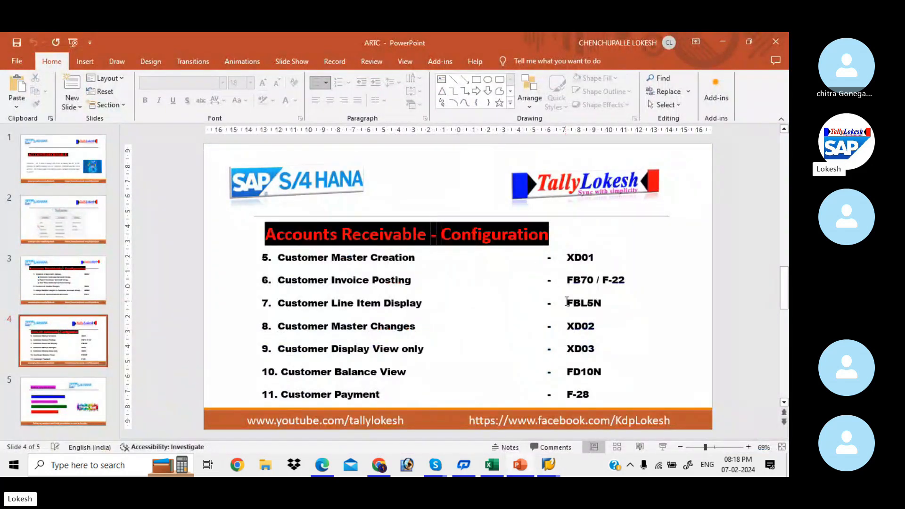
key(alt+Tab)
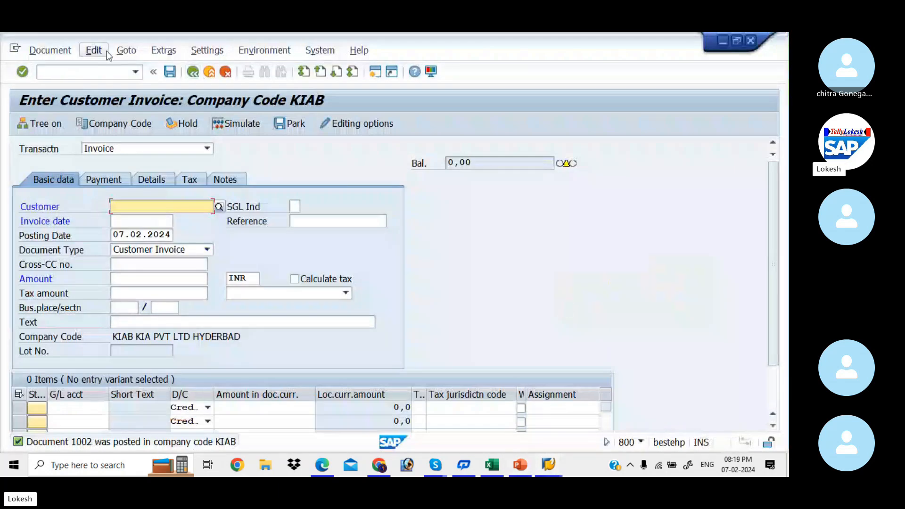
click(105, 72)
text(/)
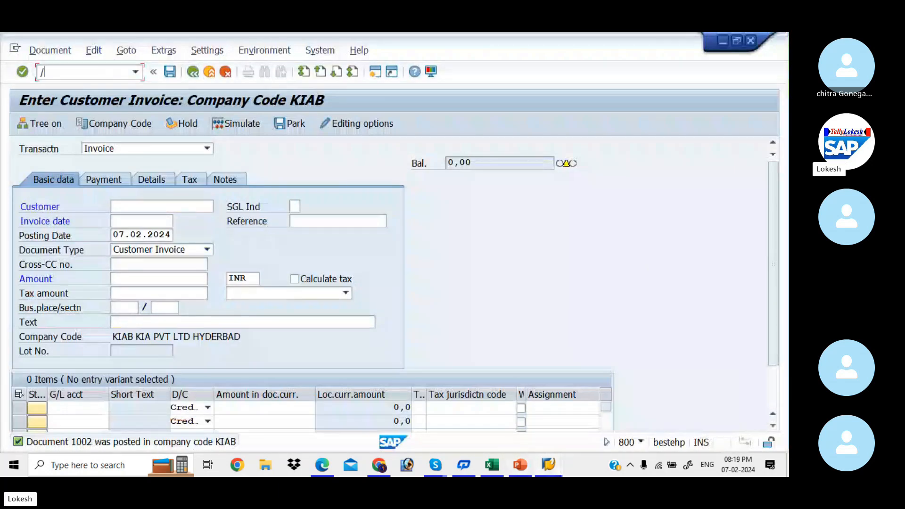
text(NFBL5N)
key(Return)
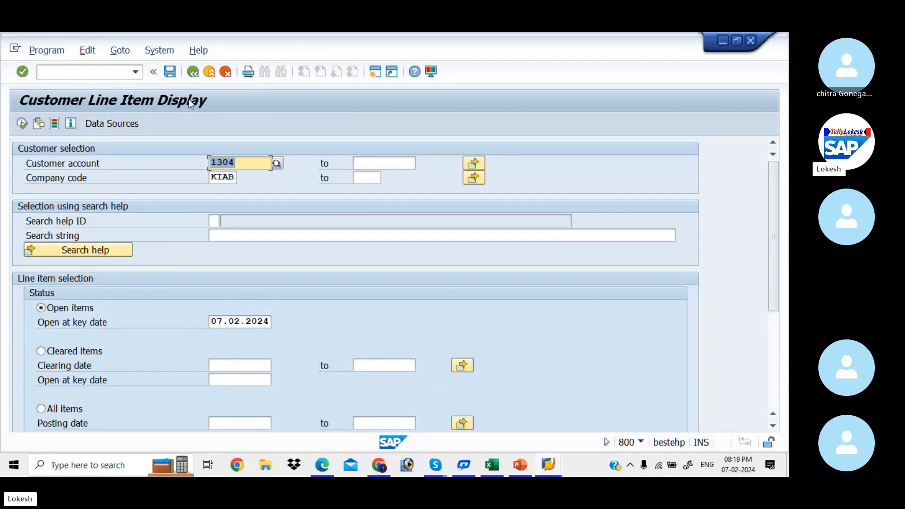
- Pick customer 1302 via search help and run the report showing invoices 1001 and 1002 (70,000 INR)
click(277, 163)
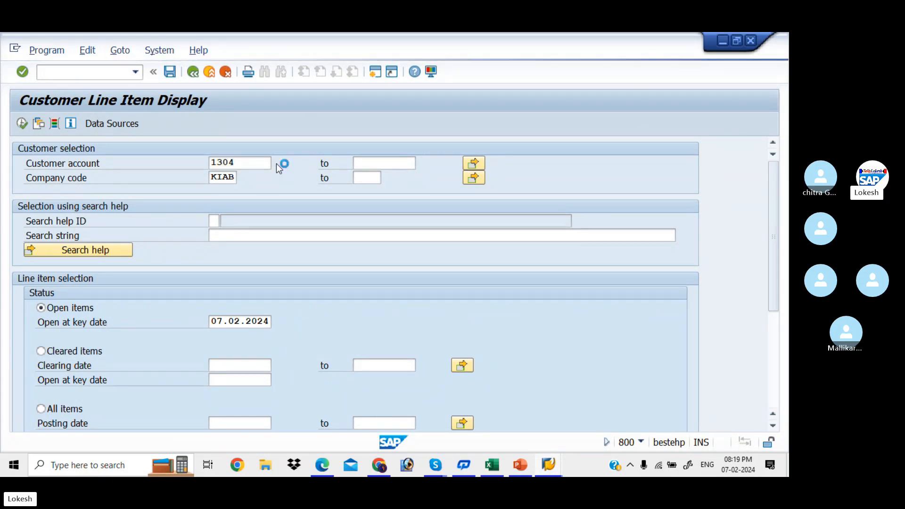
key(Return)
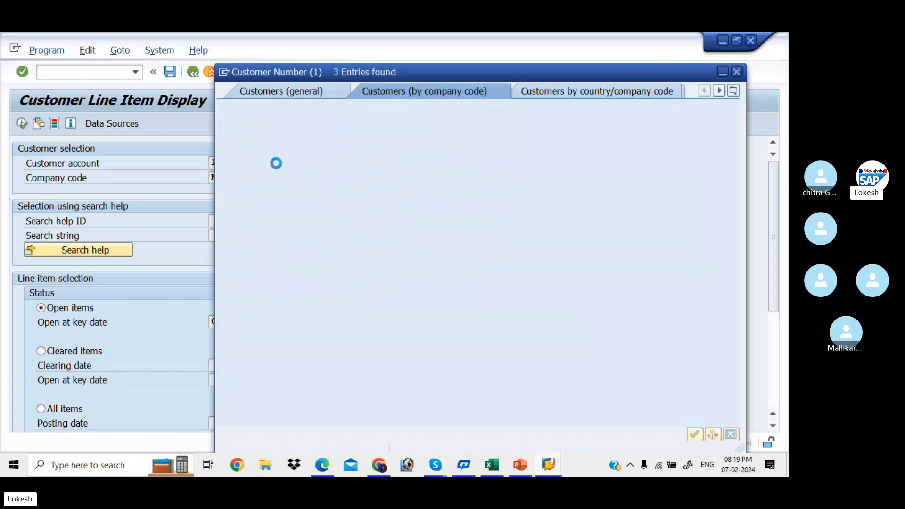
double_click(332, 149)
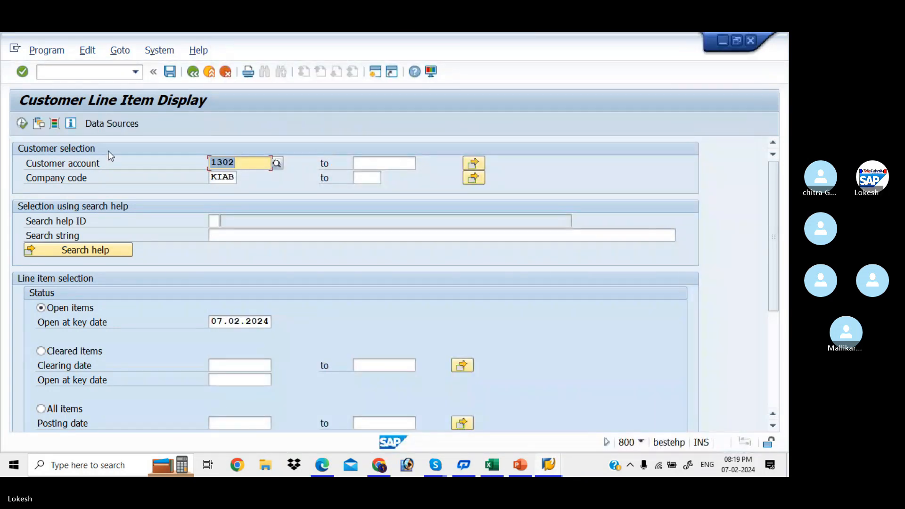
click(21, 124)
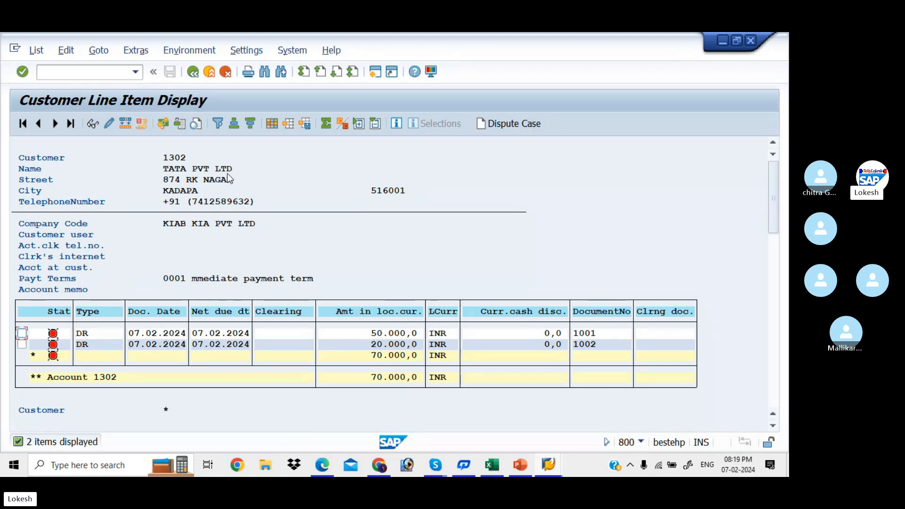
key(alt+Tab)
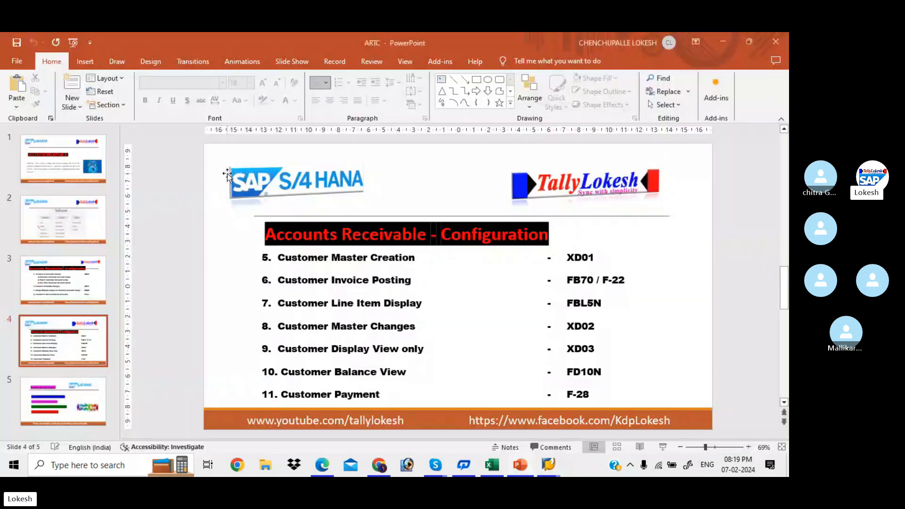
- Open customer 1302 in XD02 and go to its general address data
click(576, 326)
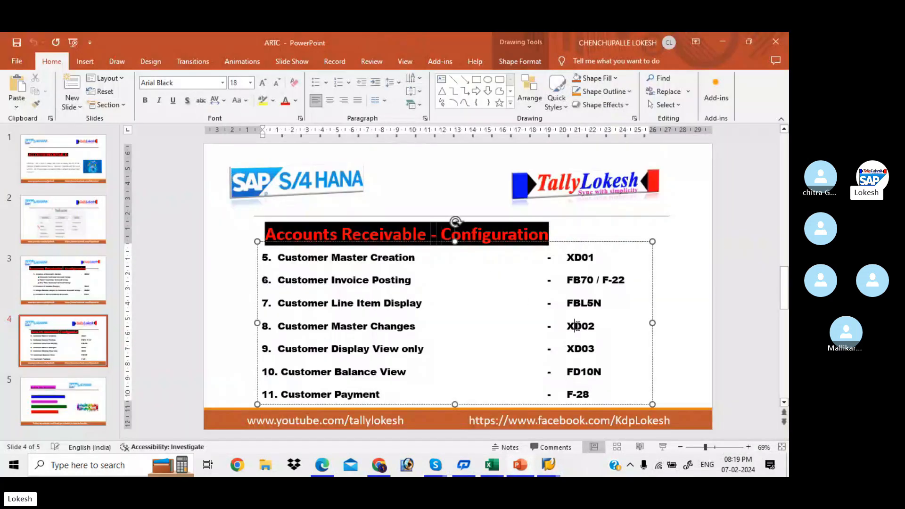
key(alt+Tab)
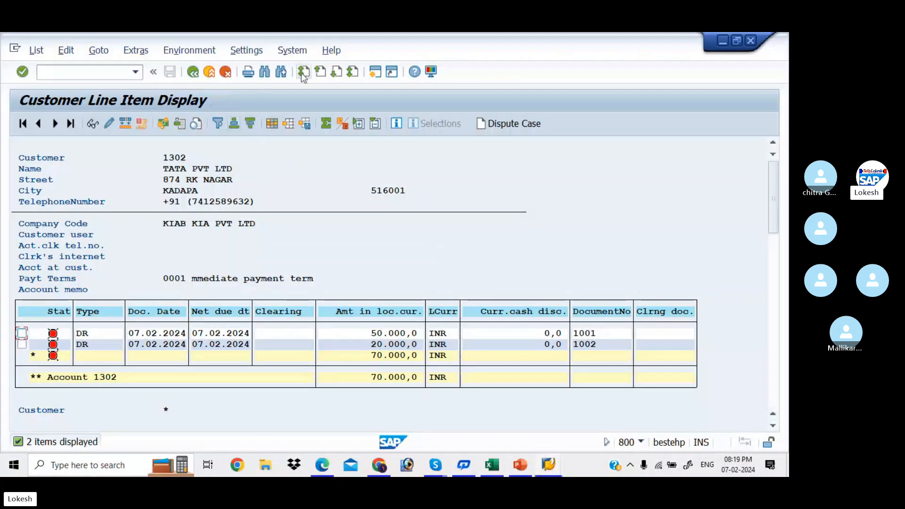
click(375, 72)
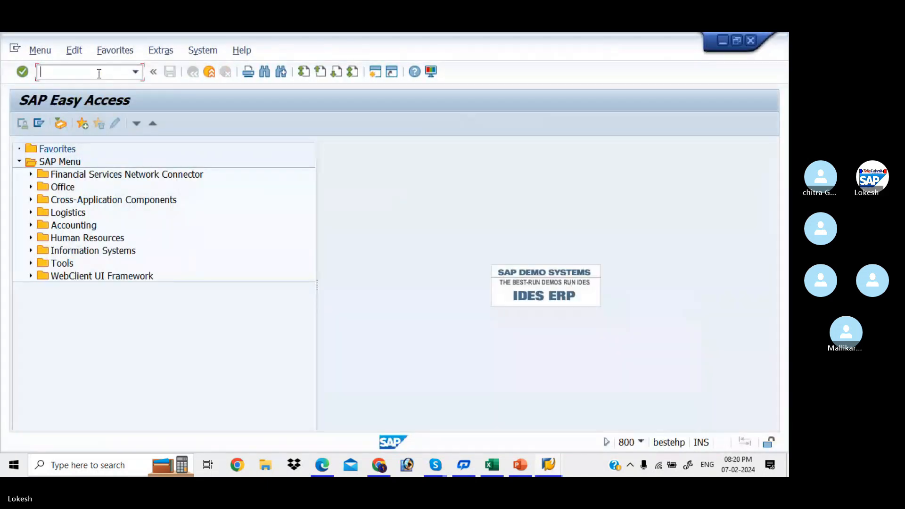
text(XD)
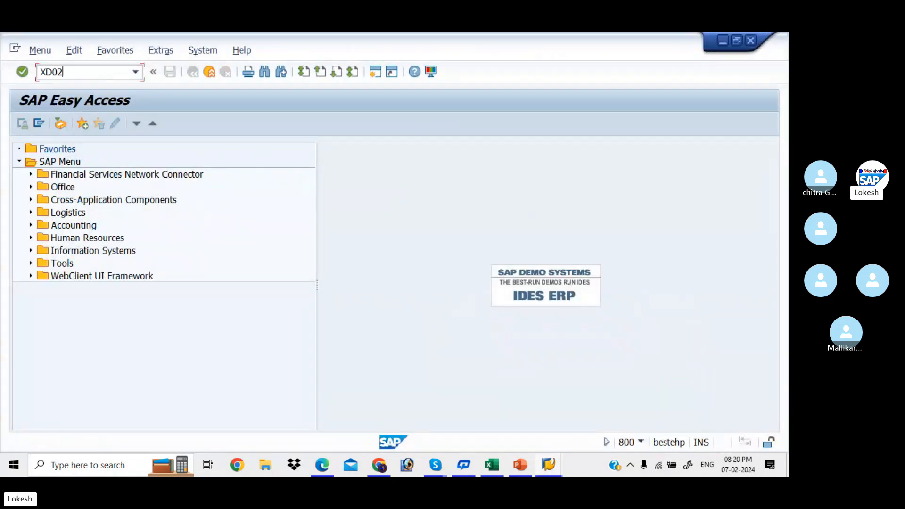
text(02)
key(Return)
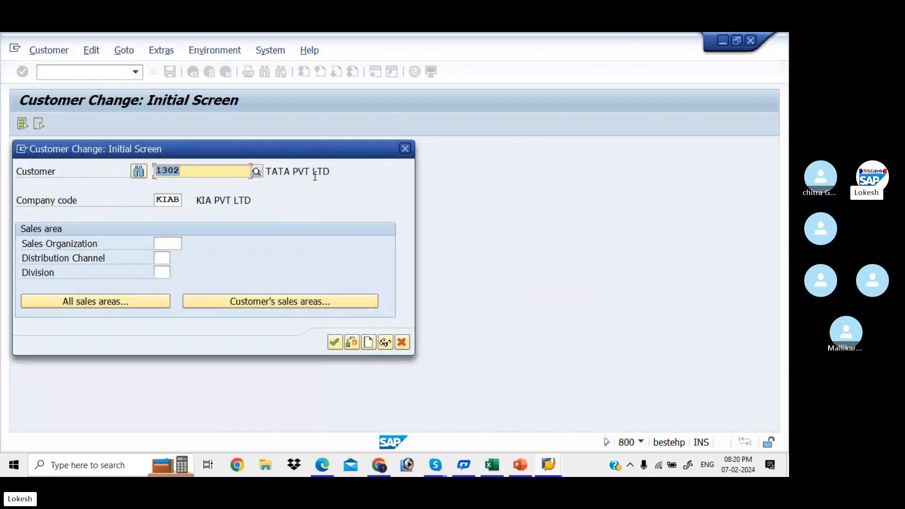
click(334, 342)
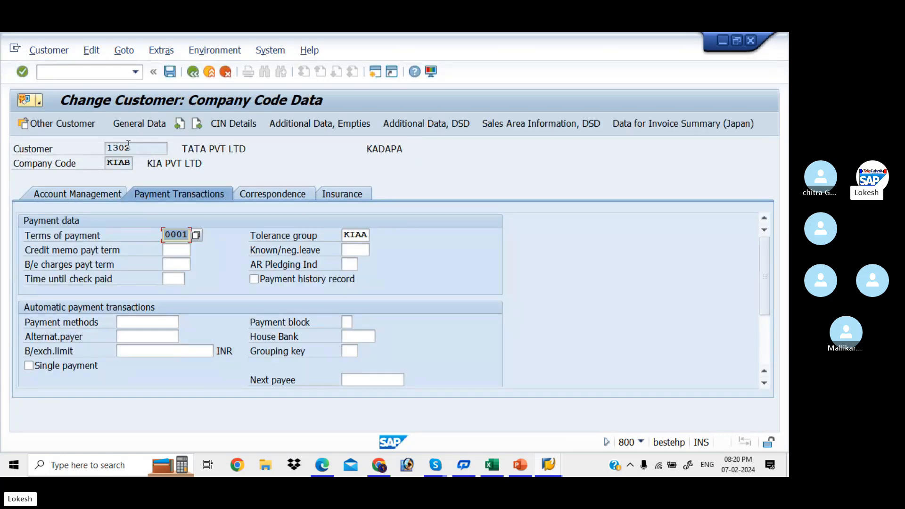
click(138, 125)
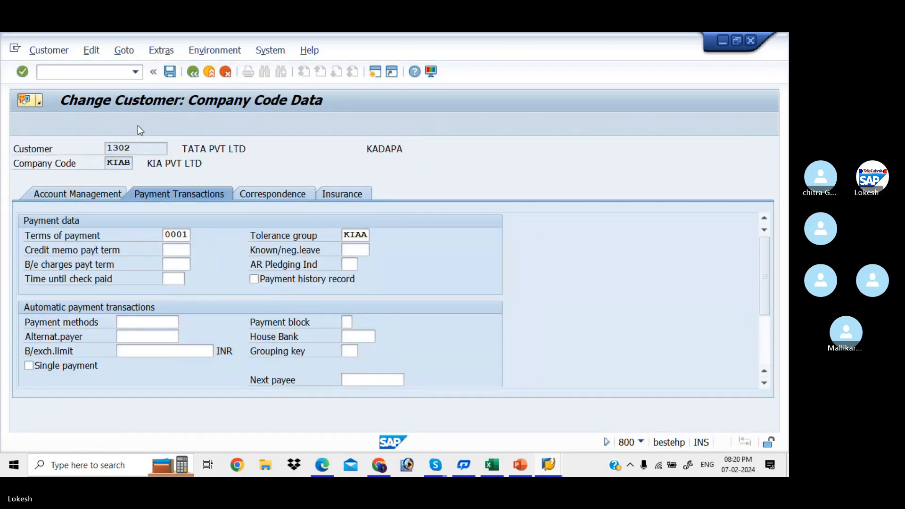
- Replace the customer's street name and house number with the new address
click(200, 349)
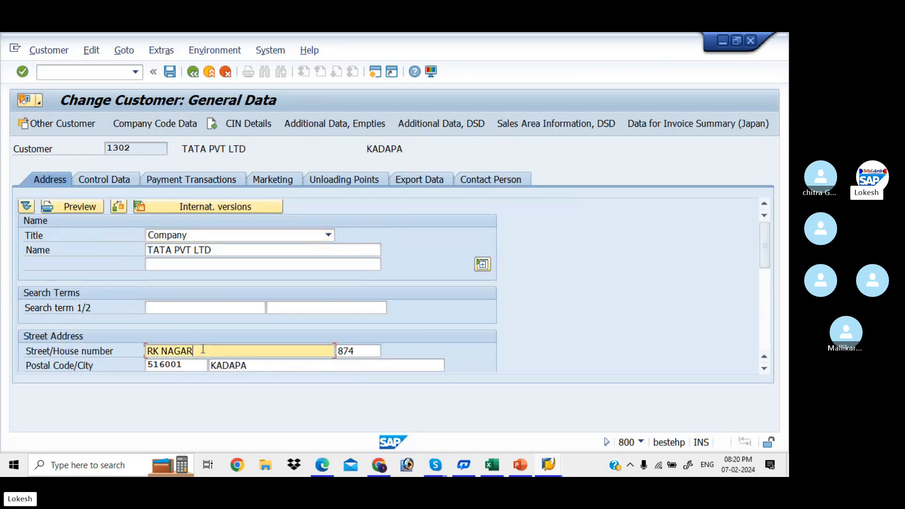
key(BackSpace)
key(BackSpace)
key(BackSpace)
key(BackSpace)
key(BackSpace)
key(BackSpace)
key(BackSpace)
key(BackSpace)
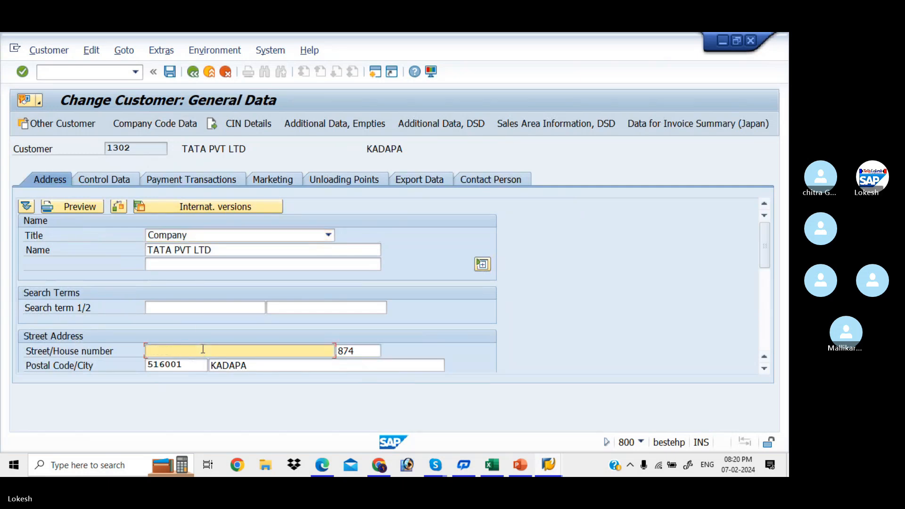
click(366, 352)
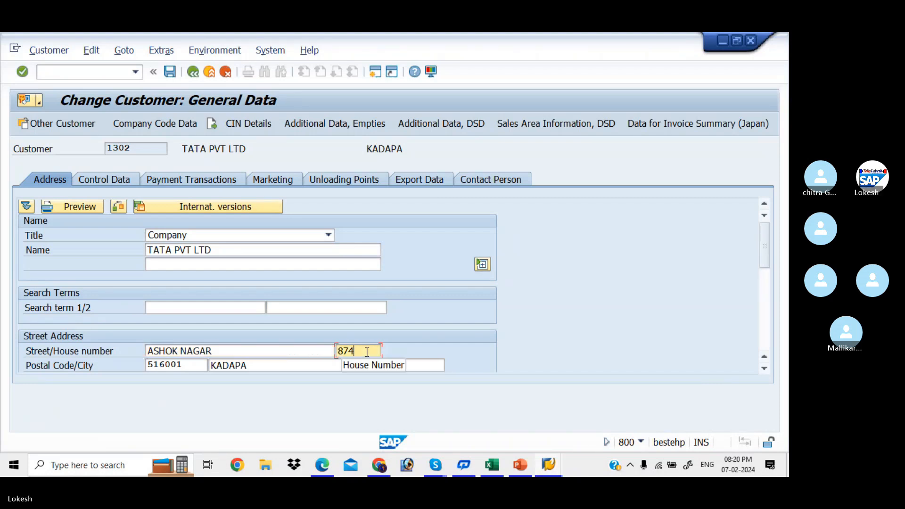
text(8)
key(BackSpace)
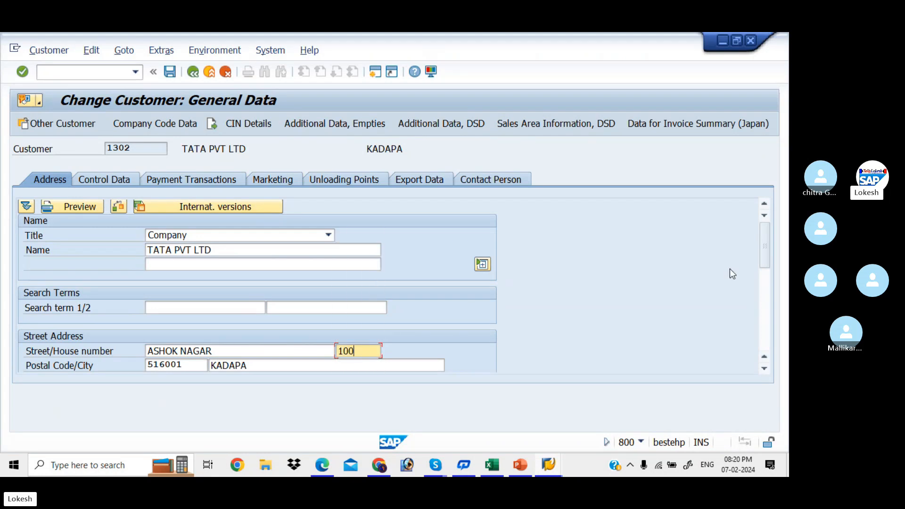
- Overwrite the mobile phone number with the new one and save the customer master
drag(765, 264, 773, 326)
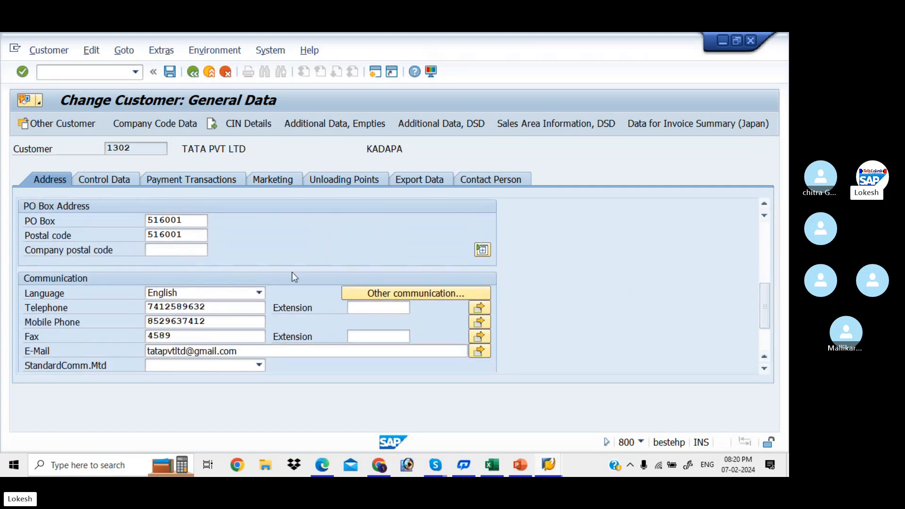
click(231, 326)
key(BackSpace)
key(BackSpace)
key(BackSpace)
key(BackSpace)
key(BackSpace)
key(BackSpace)
key(BackSpace)
key(BackSpace)
key(BackSpace)
key(BackSpace)
text(96325874)
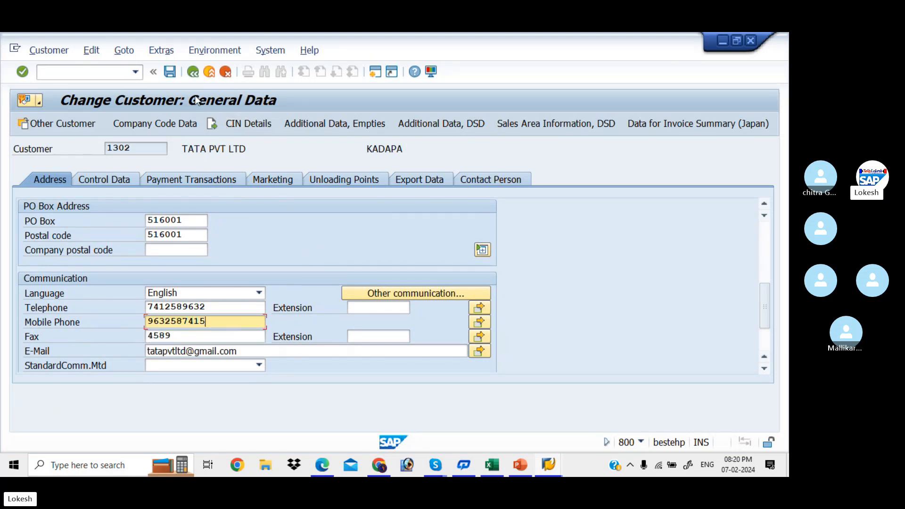
click(172, 74)
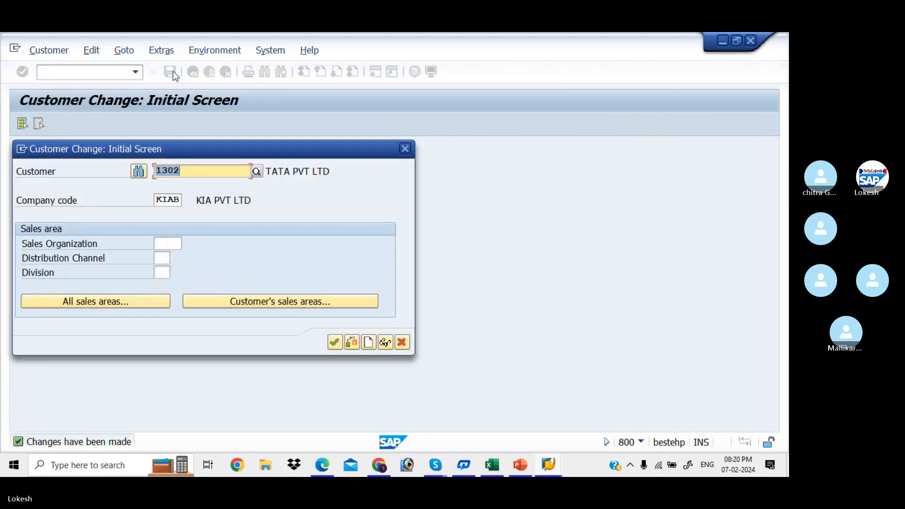
- Refresh the customer line item report via List > Refresh so it shows the new address
key(alt+Tab)
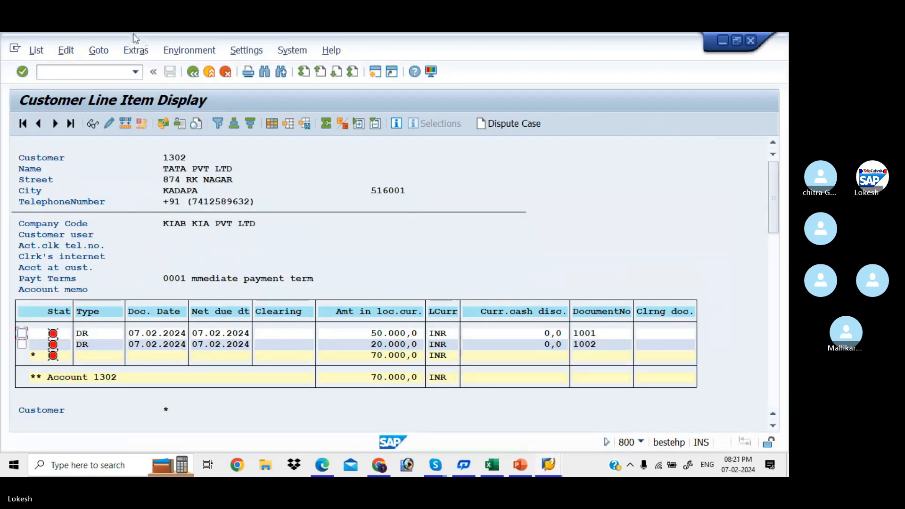
click(38, 51)
click(57, 85)
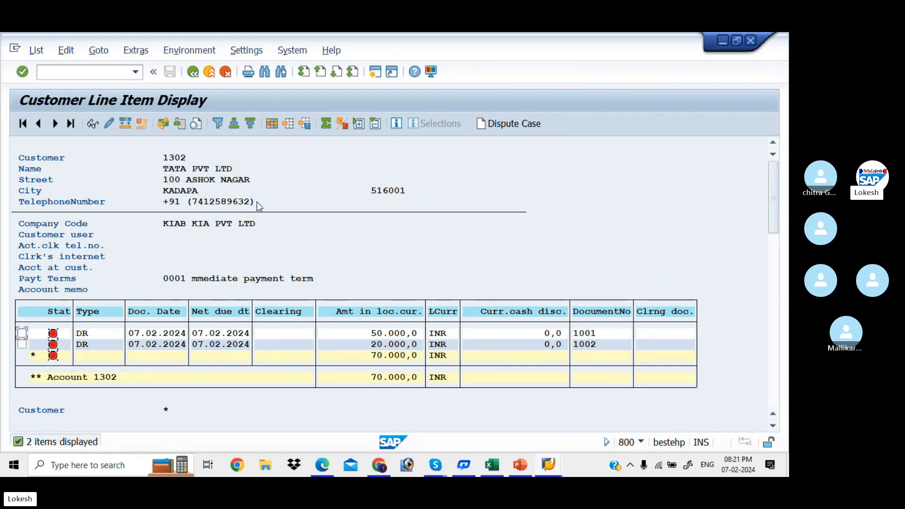
key(alt+Tab)
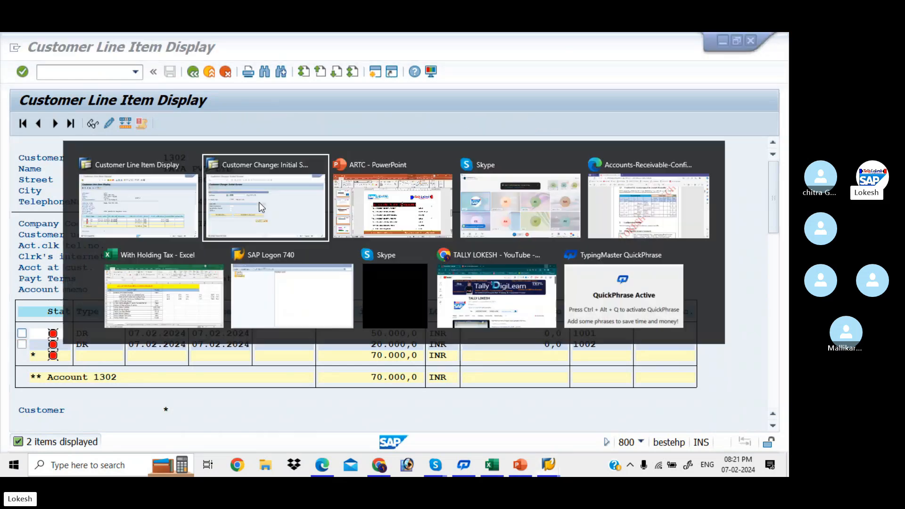
key(alt+Tab)
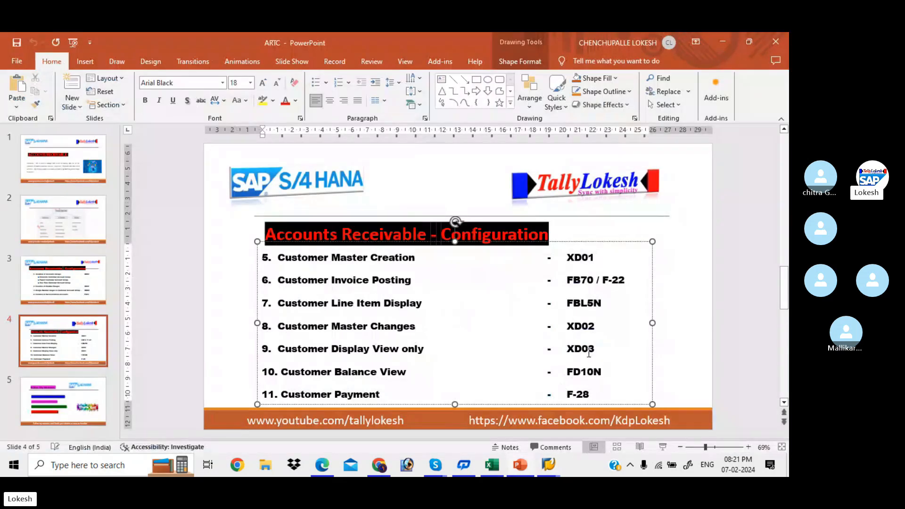
key(alt+Tab)
key(alt+Tab)
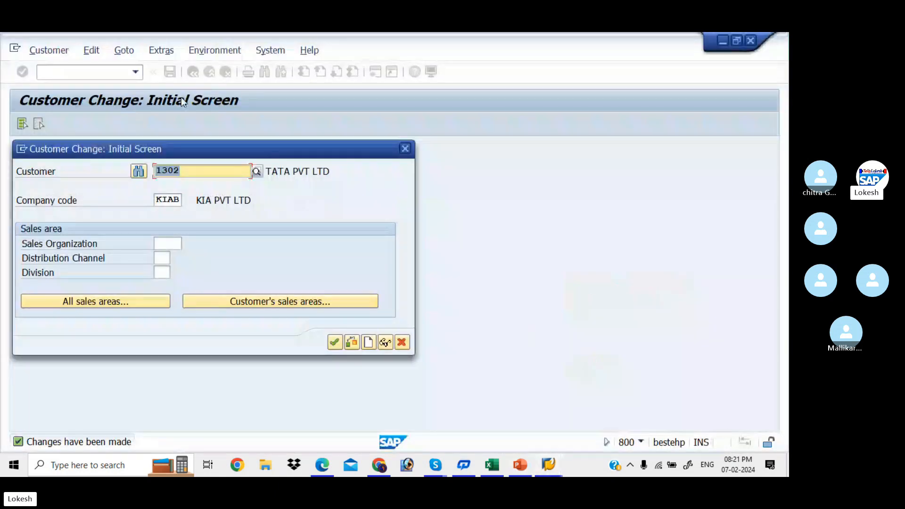
- Open customer 1302 in XD03 display mode and review its name and address data
click(409, 149)
text(XD03)
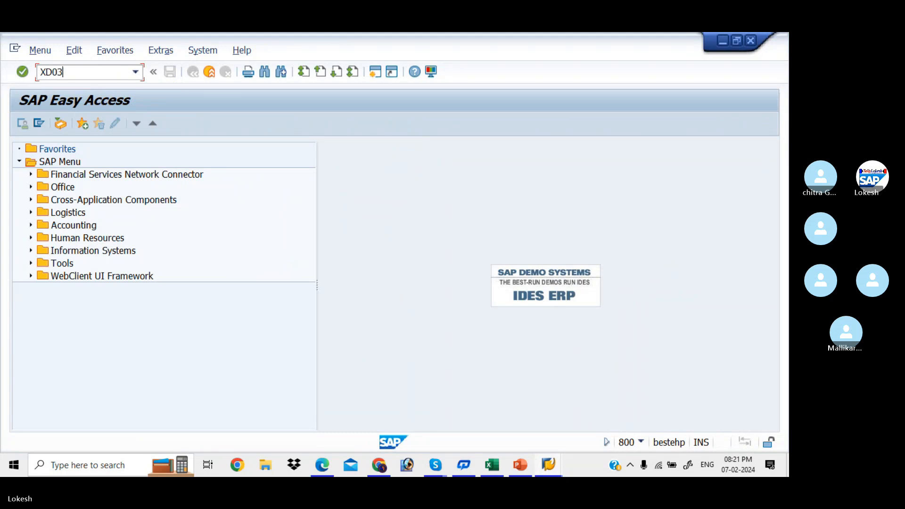
key(Return)
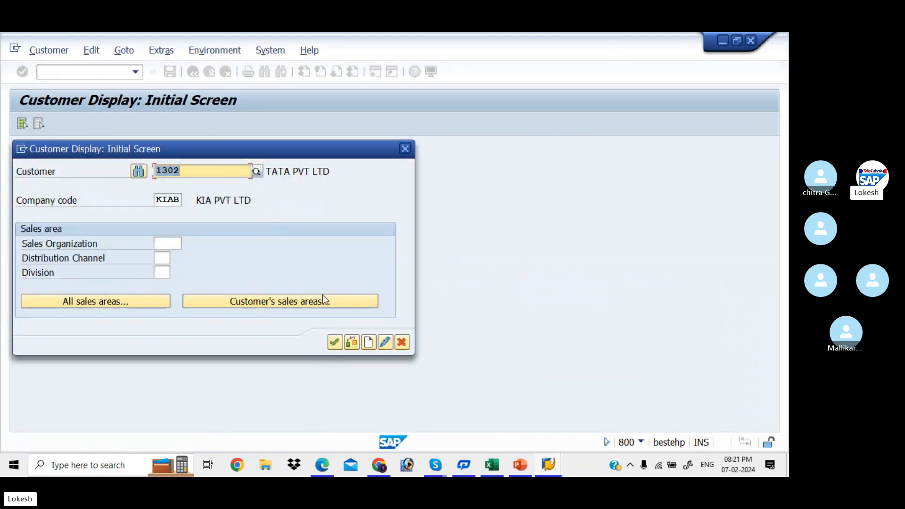
click(335, 342)
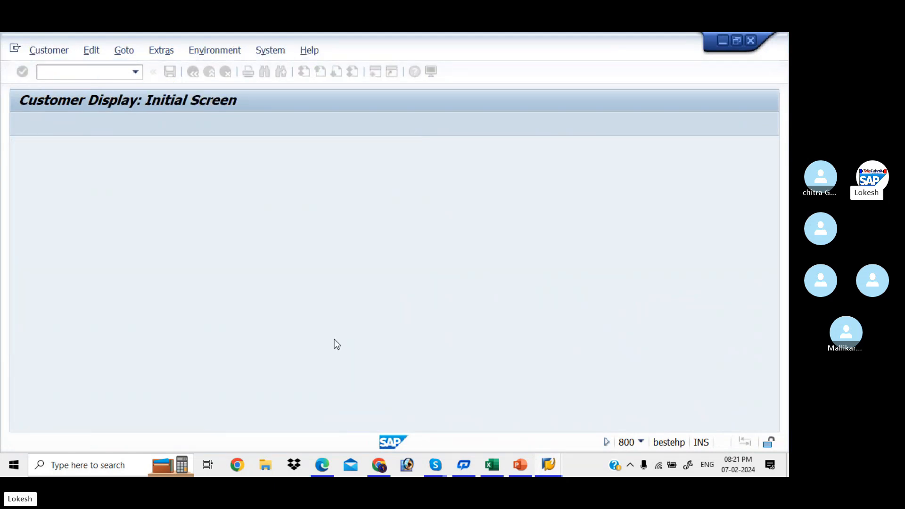
click(217, 248)
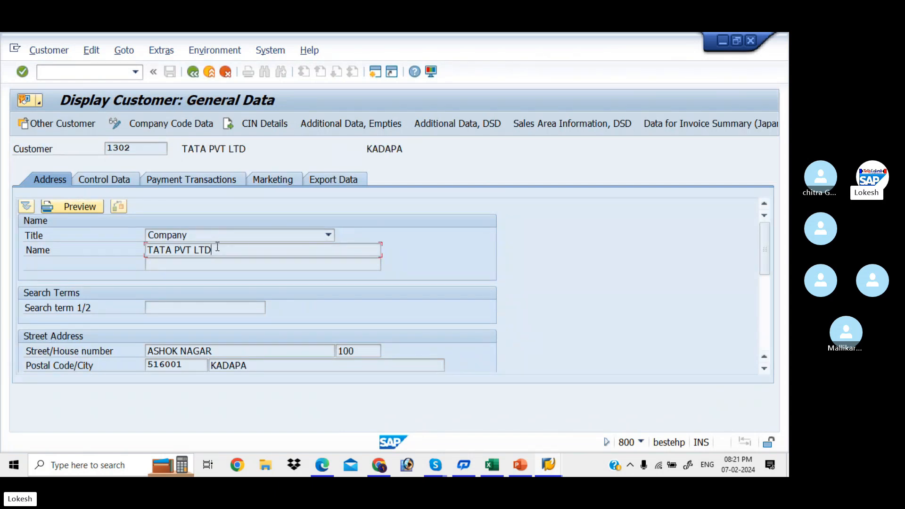
drag(770, 244, 782, 213)
- Enter transaction /NFD10N for the customer balance display
key(alt+Tab)
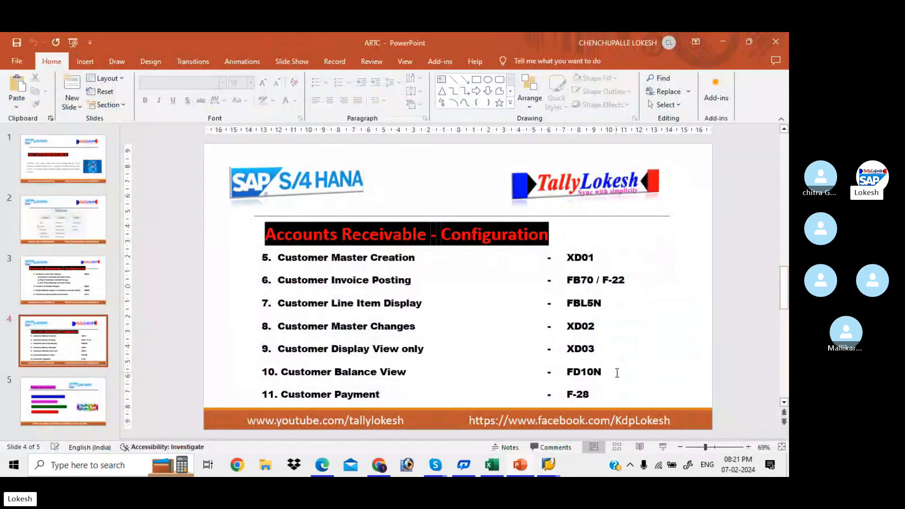
key(alt+Tab)
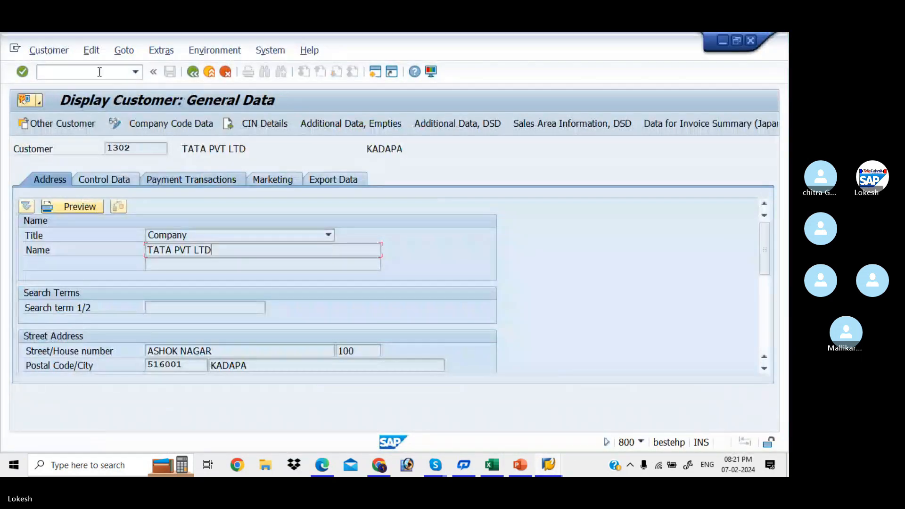
text(/NFD10N)
- Run the balance report for customer 1302 in KIAB 2023, showing 70.000,0 debited in period 11
key(Return)
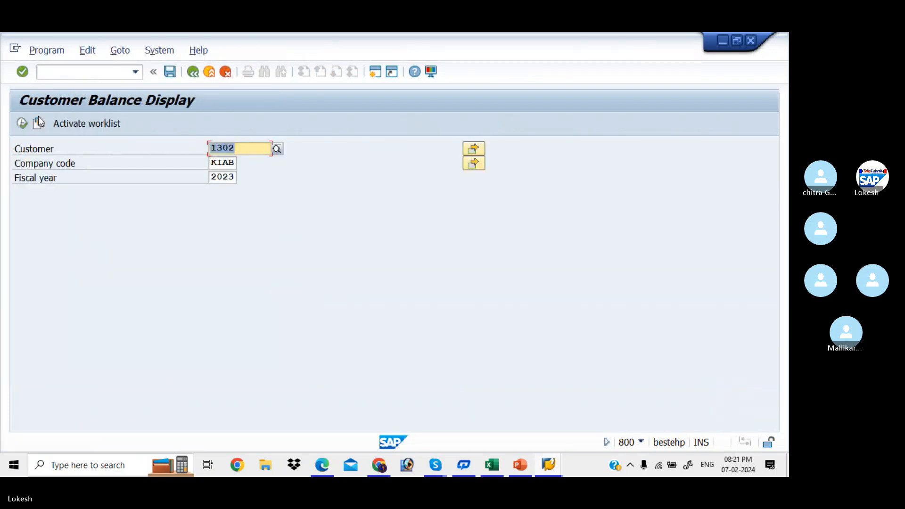
click(22, 123)
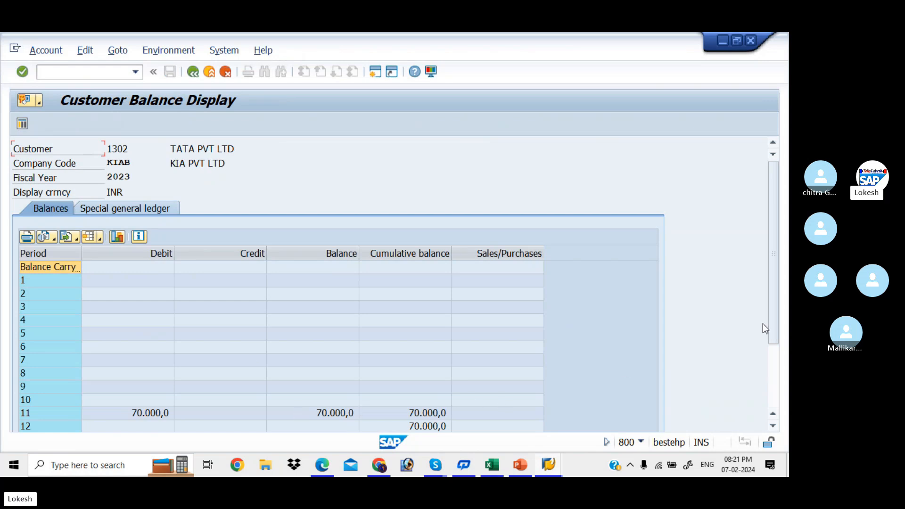
drag(771, 303, 773, 378)
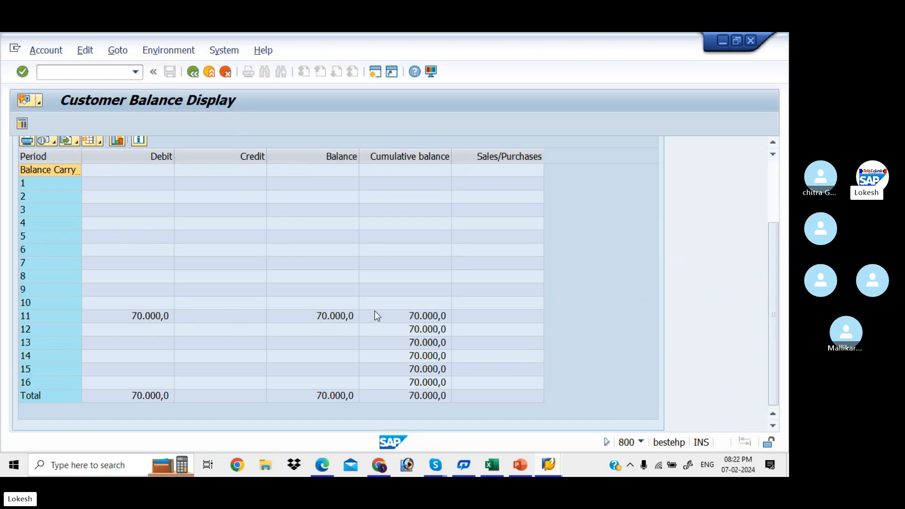
drag(776, 244, 774, 167)
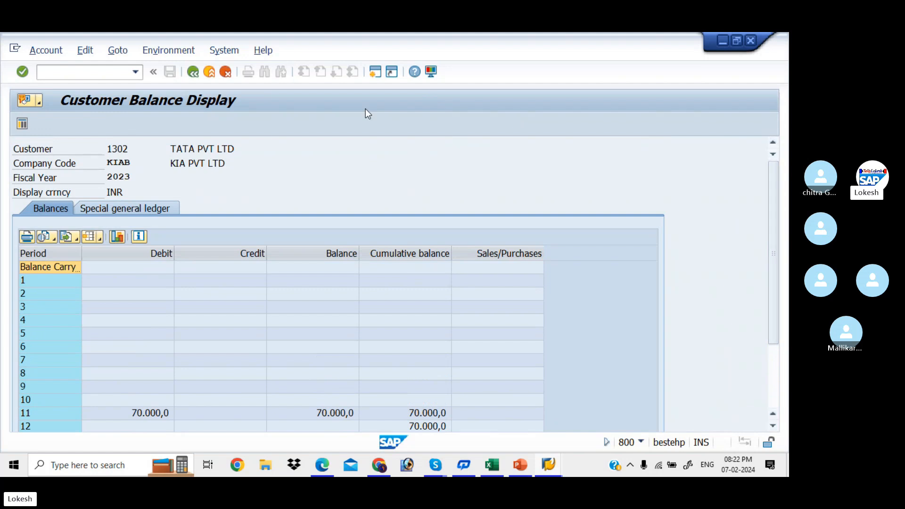
key(alt+Tab)
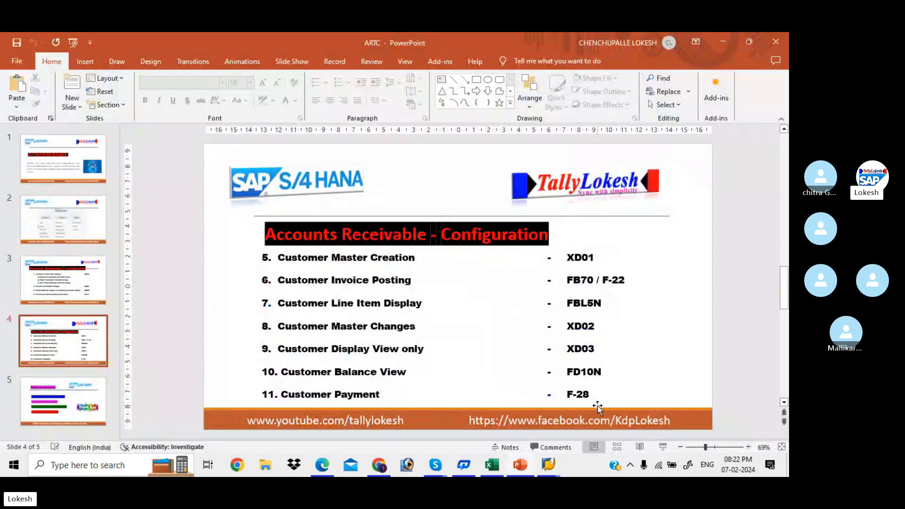
- Dismiss the PowerPoint KeyTips and return to the SAP Customer Balance Display
key(alt)
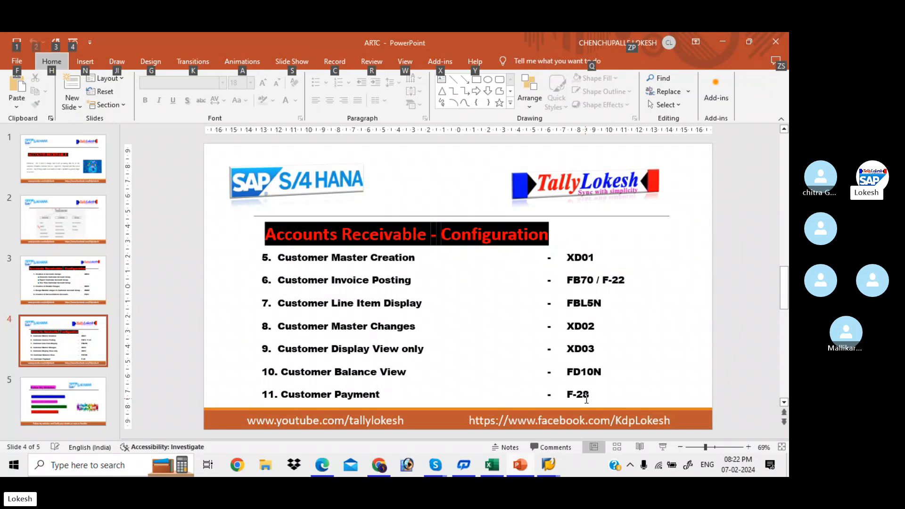
key(Escape)
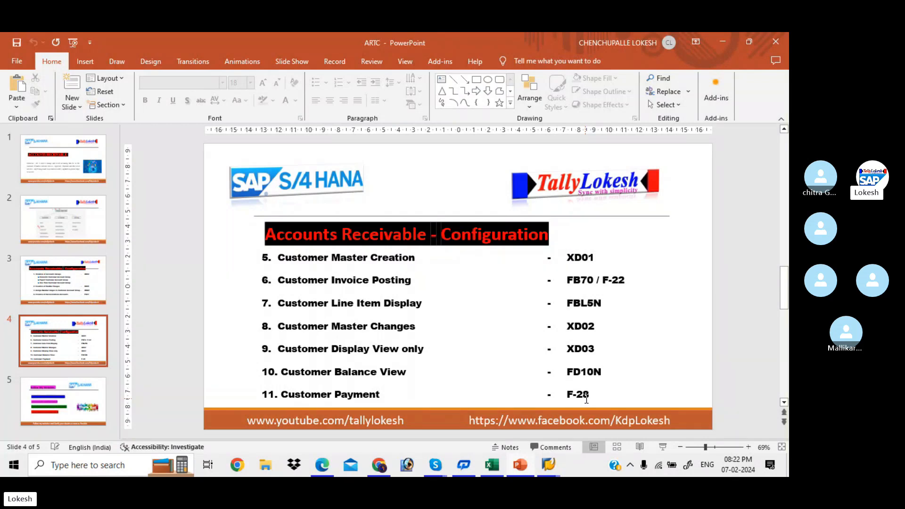
key(alt+Tab)
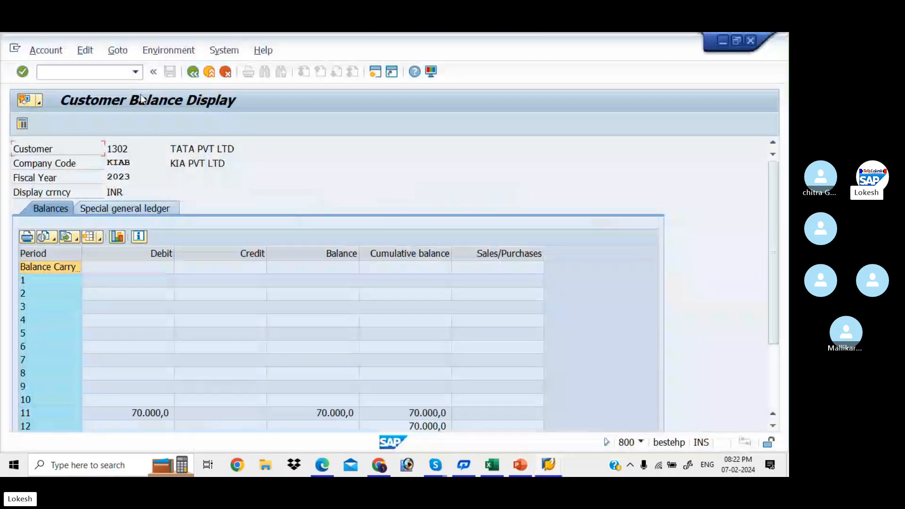
- Start an F-28 incoming payment dated 07.02.2024 with reference 01 and header text CUSTOMER PAYMENT
click(87, 72)
text(/NF-28)
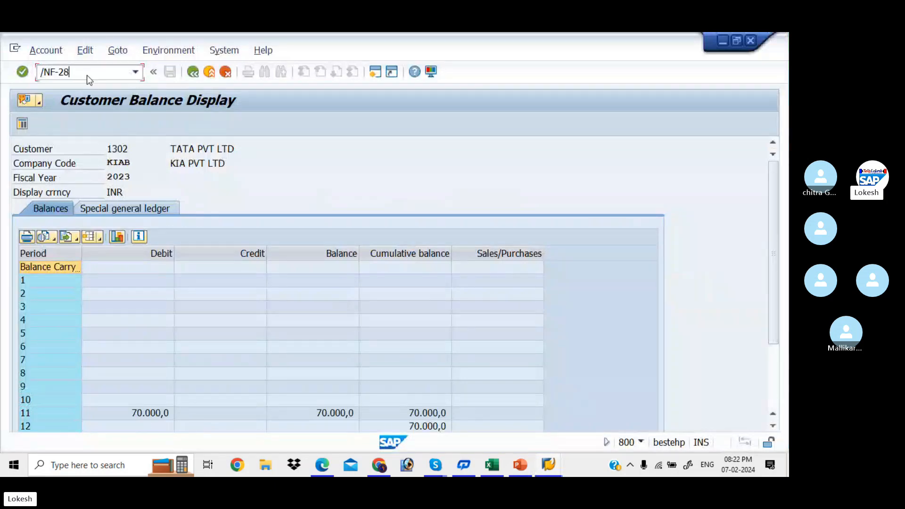
key(Return)
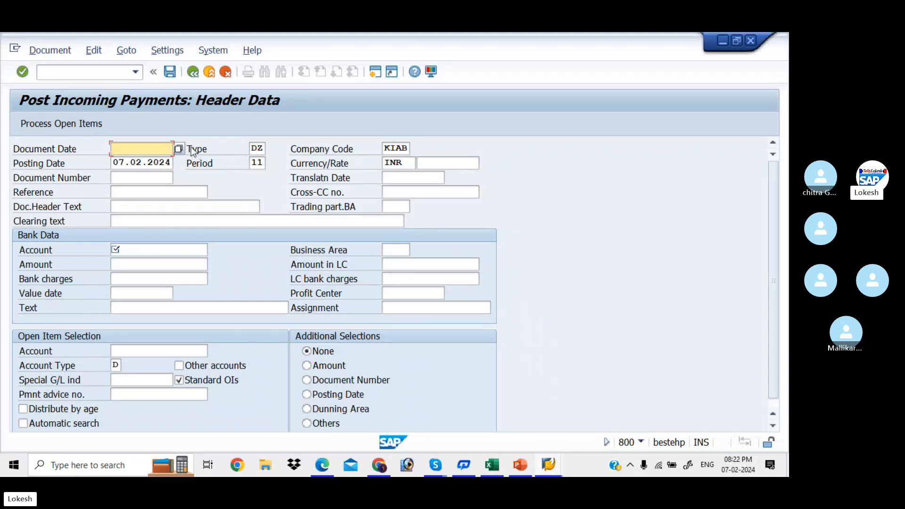
text(07.02.202)
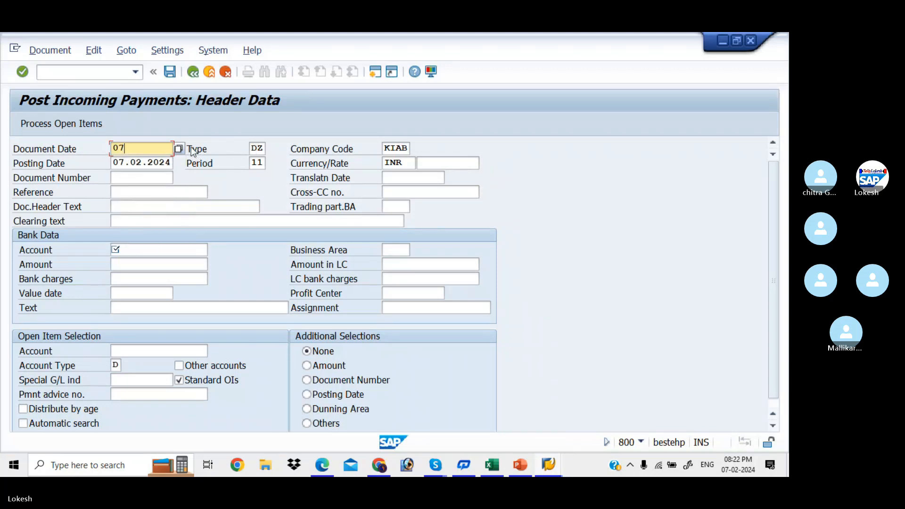
text(4)
key(Tab)
key(Tab)
key(Tab)
key(Tab)
key(Tab)
key(Tab)
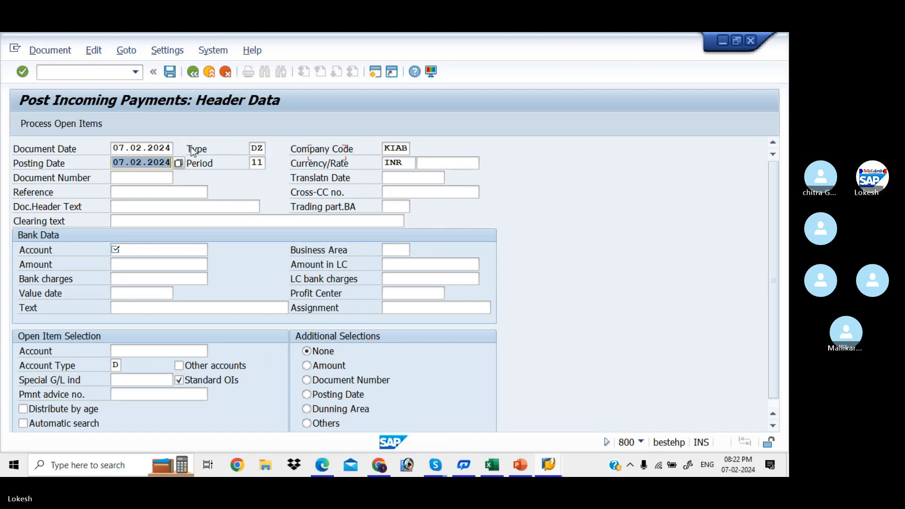
key(Tab)
key(Tab)
key(Tab)
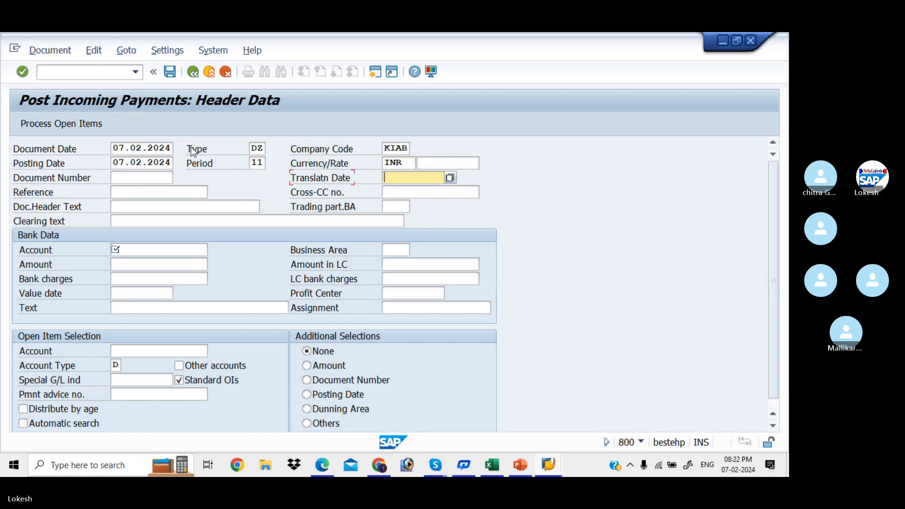
text(01)
key(Tab)
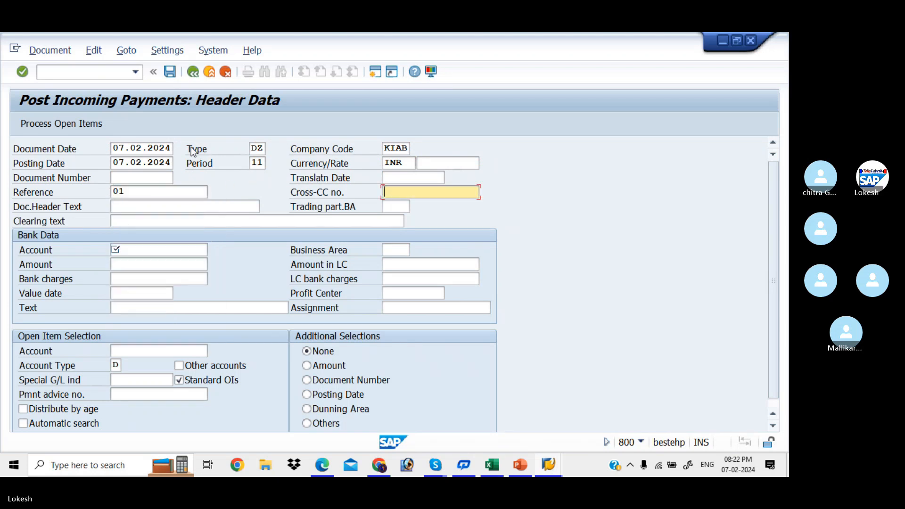
key(Tab)
key(Down)
key(Down)
key(Down)
key(Down)
key(Down)
key(Down)
key(Down)
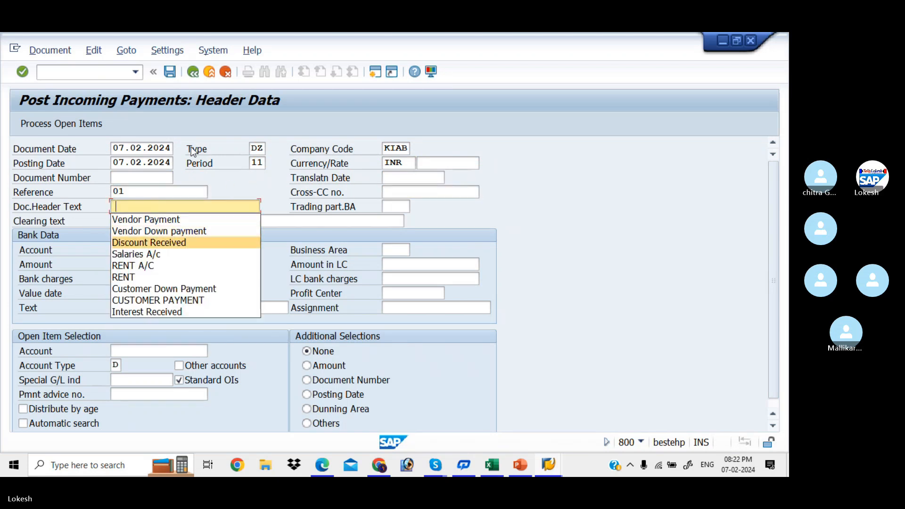
key(Down)
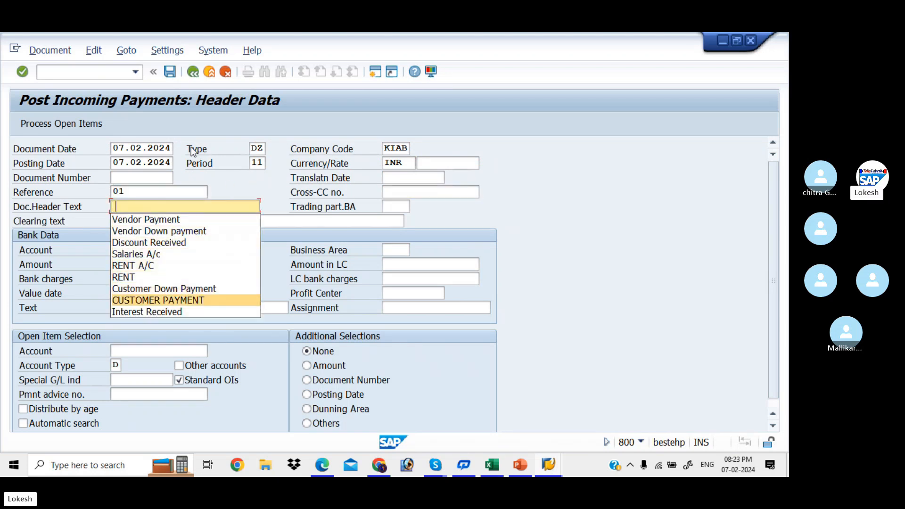
key(Return)
key(Tab)
key(Tab)
key(Tab)
key(Tab)
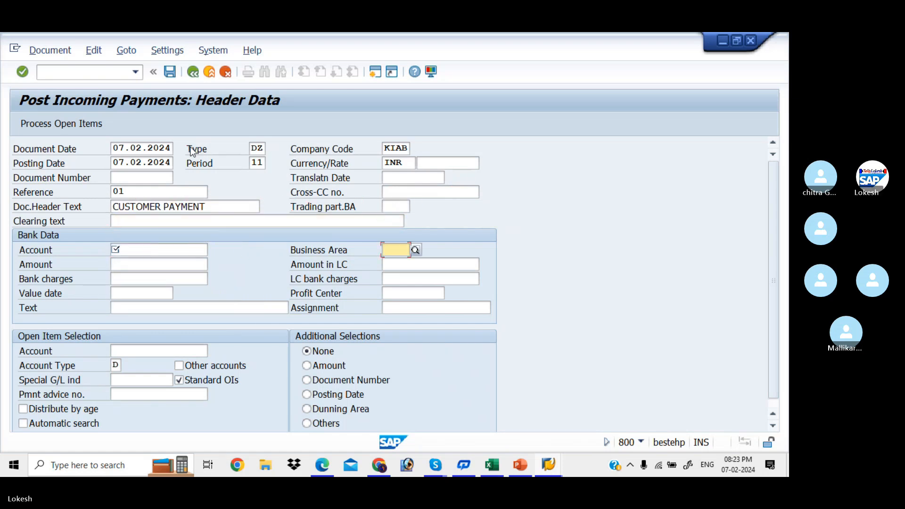
- Set the bank account to 200001 SBI Bank A/c using search help
click(172, 252)
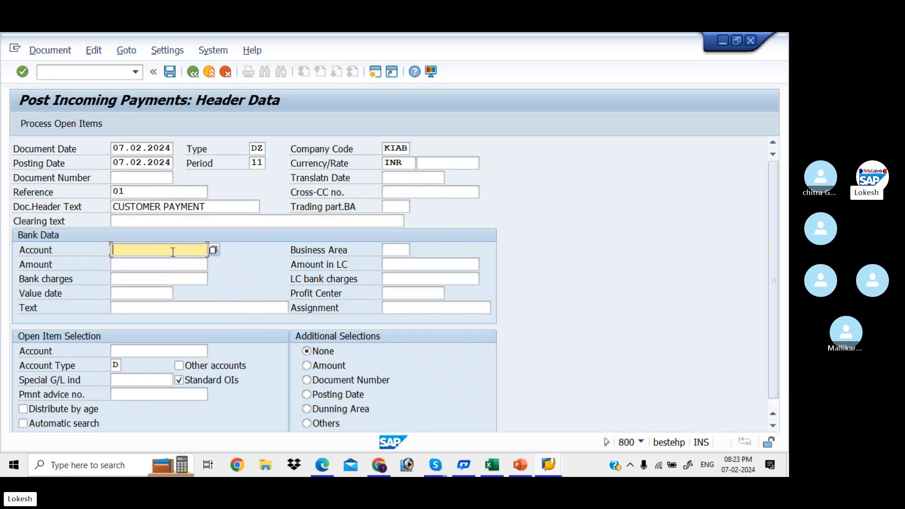
click(213, 251)
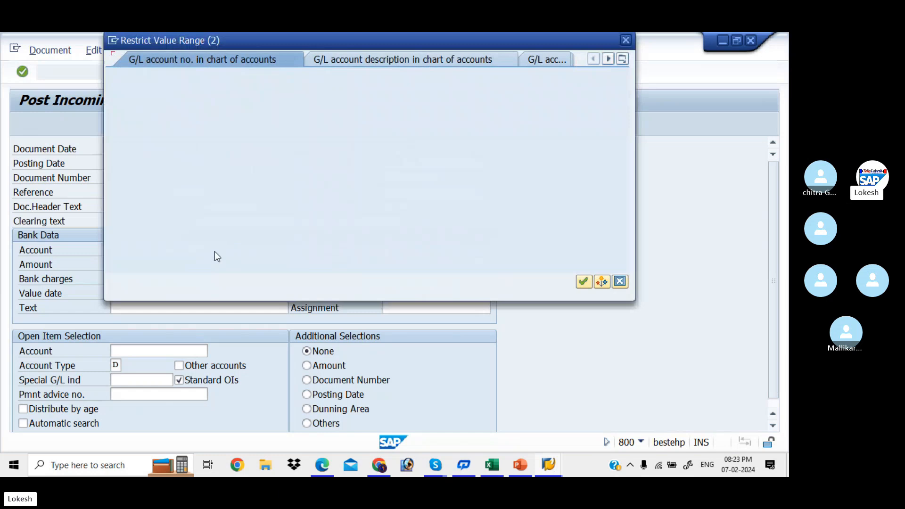
key(Return)
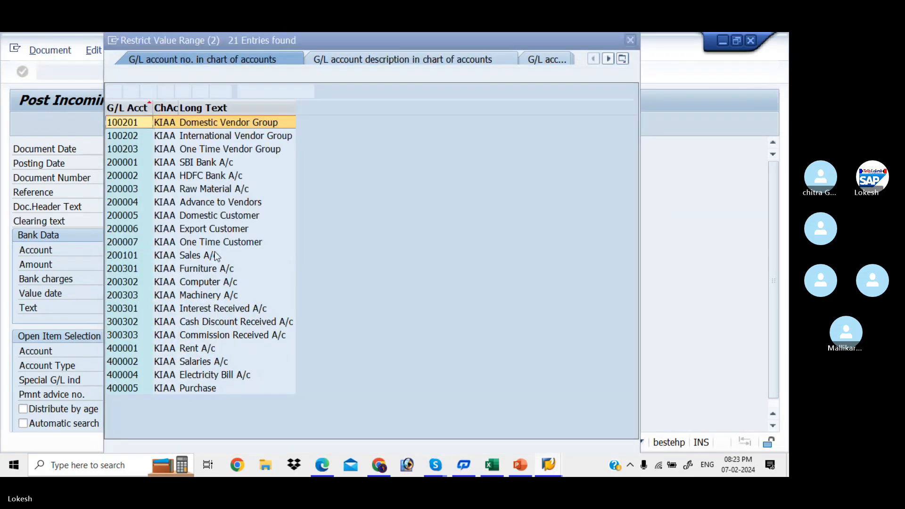
key(Down)
key(Down)
key(Down)
key(Return)
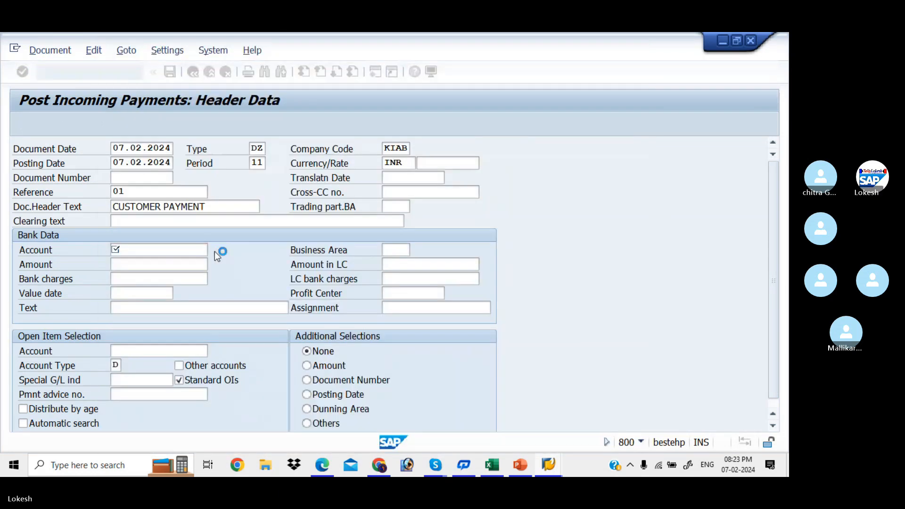
key(Tab)
key(Tab)
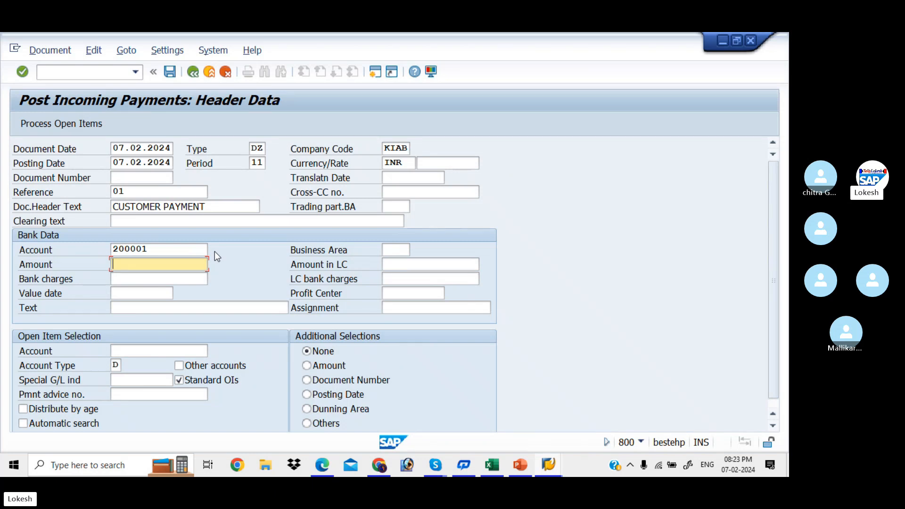
- Enter payment amount 20000, select customer 1302, and process open items (number range 14 error)
text(2)
key(Down)
key(Tab)
key(Tab)
key(Tab)
key(Tab)
key(Tab)
key(Tab)
key(Tab)
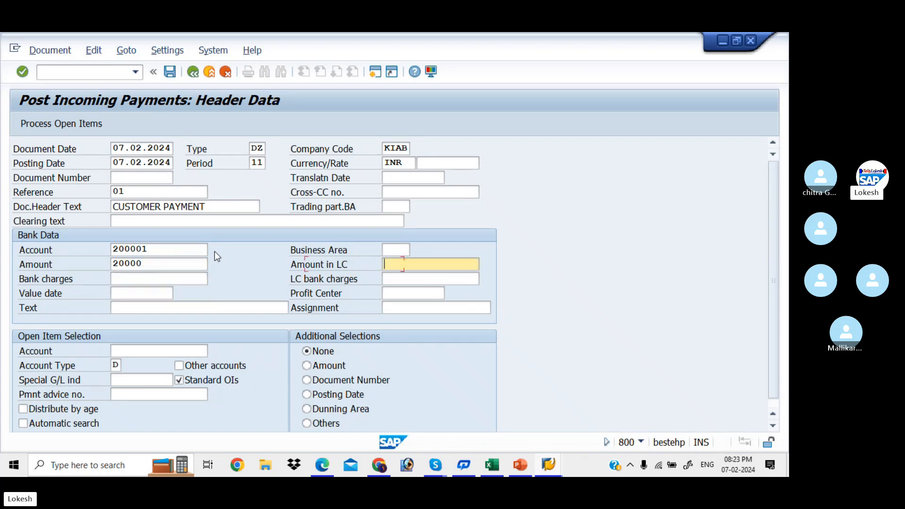
key(Tab)
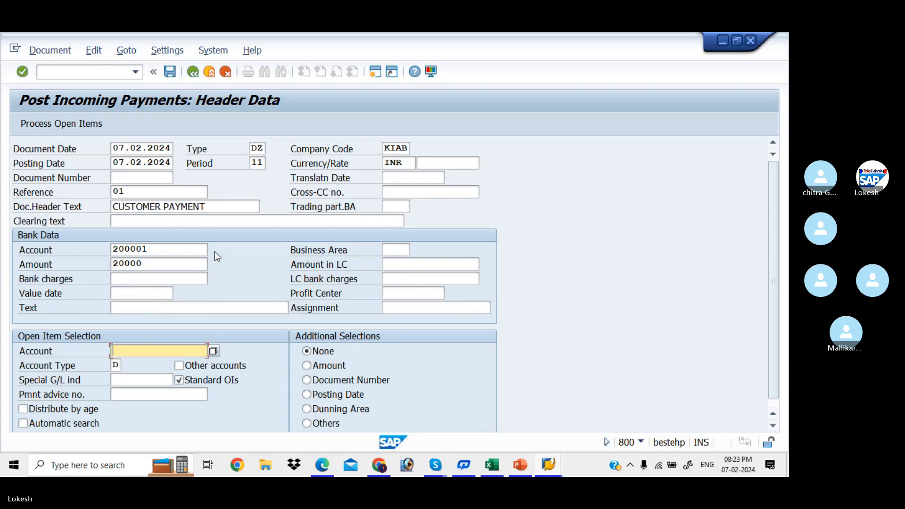
key(BackSpace)
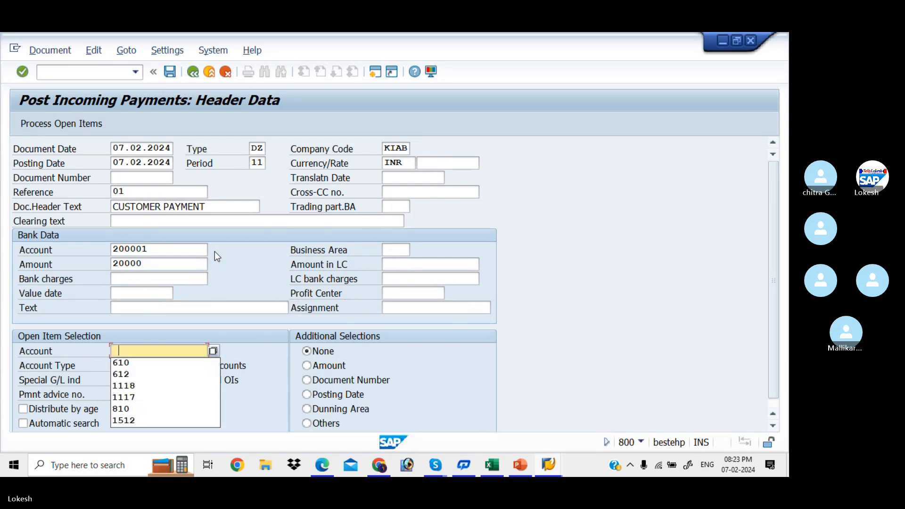
click(213, 351)
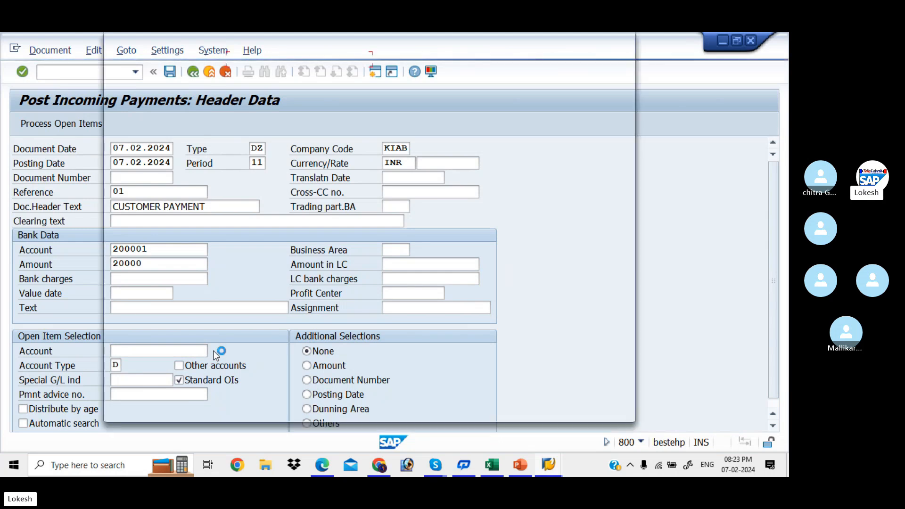
key(Return)
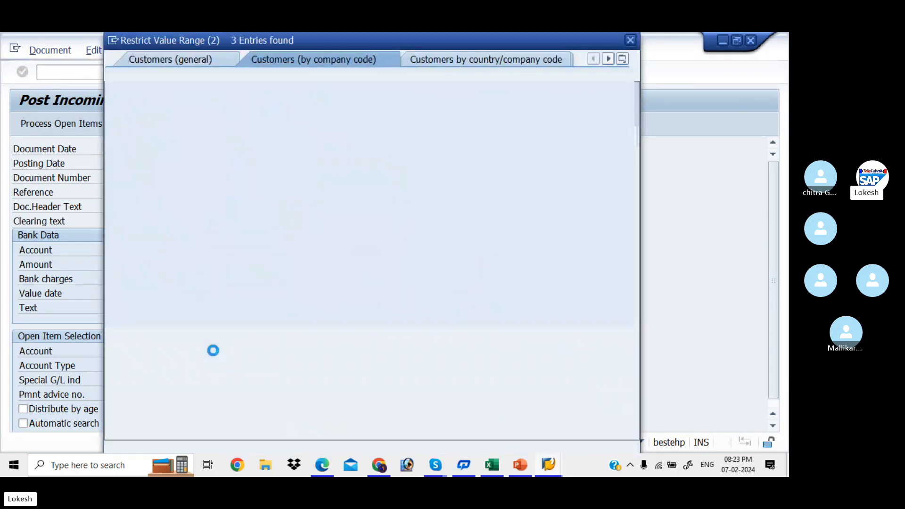
key(Escape)
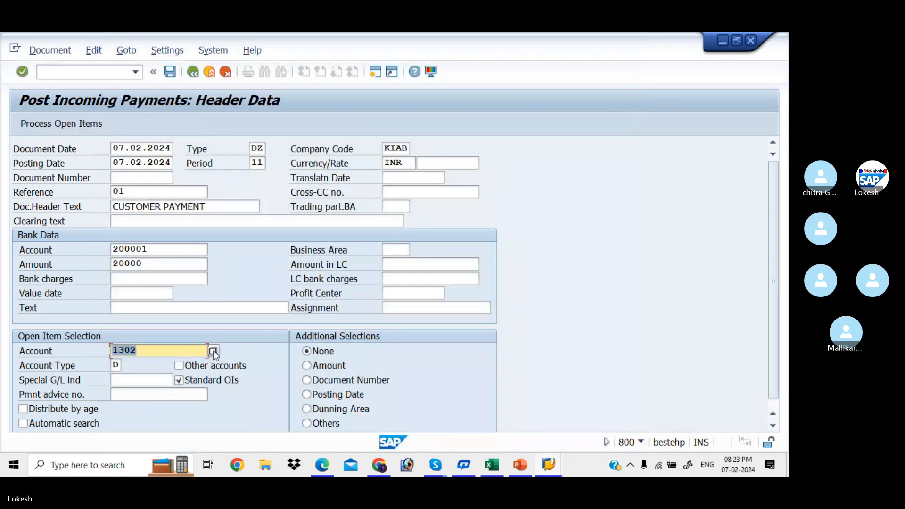
click(68, 126)
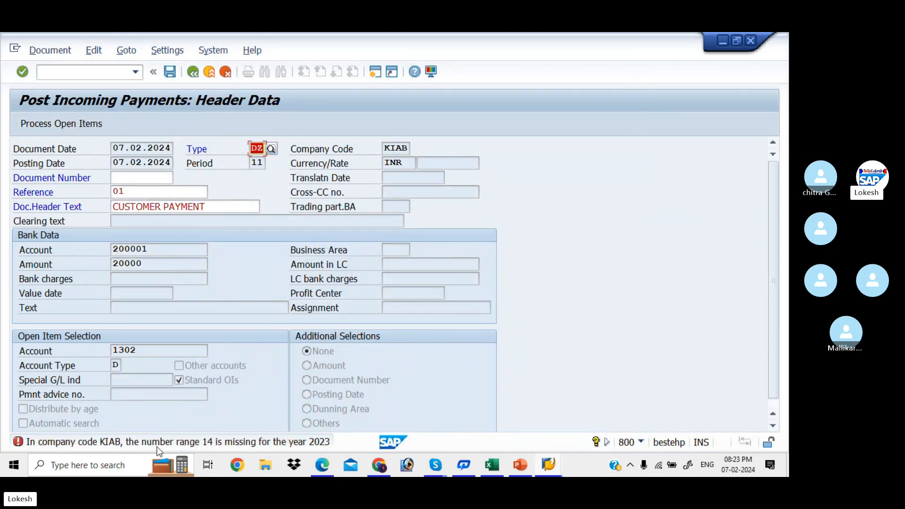
click(258, 446)
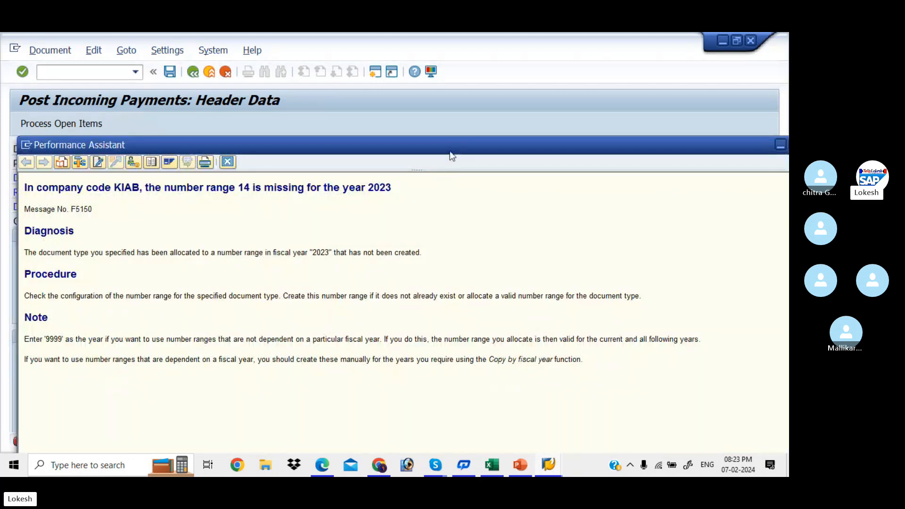
drag(450, 145, 423, 95)
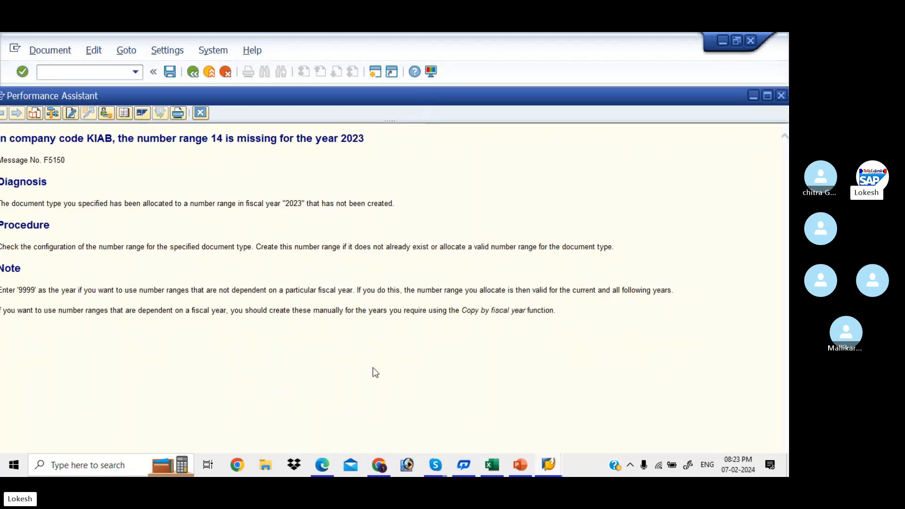
mouse_move(435, 465)
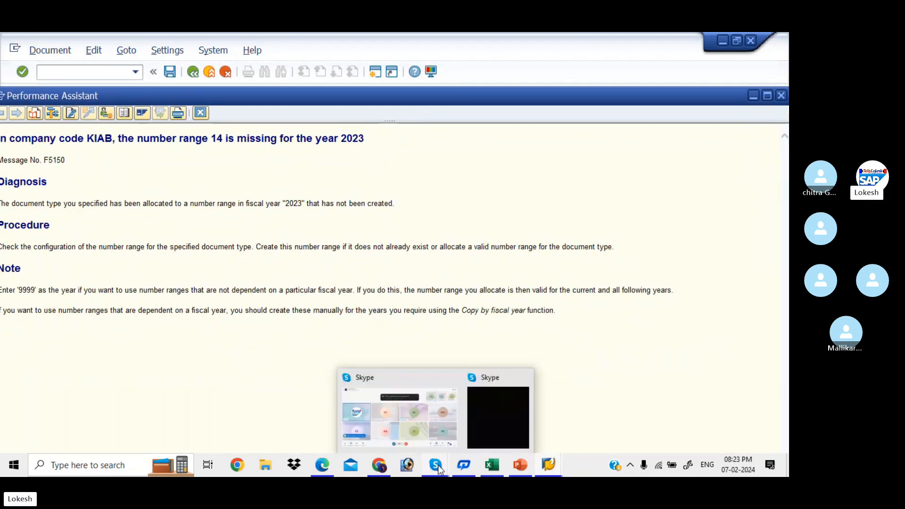
click(436, 436)
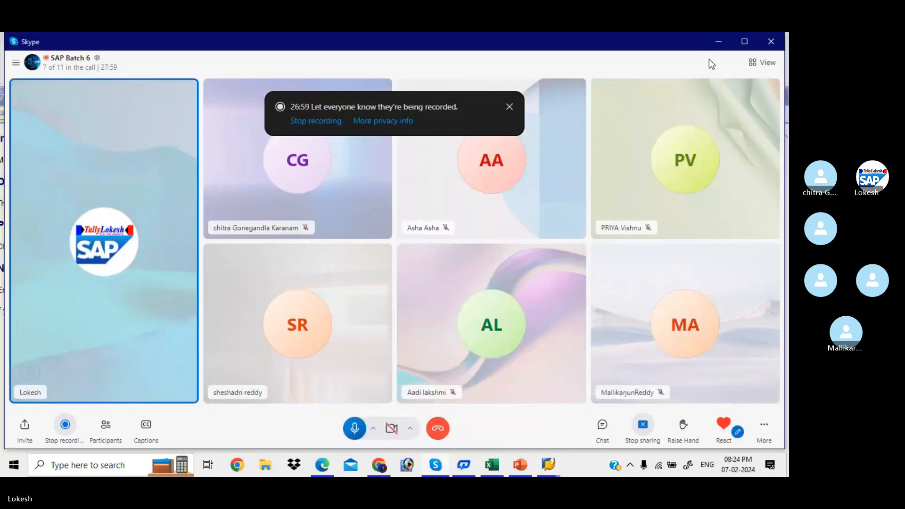
click(718, 41)
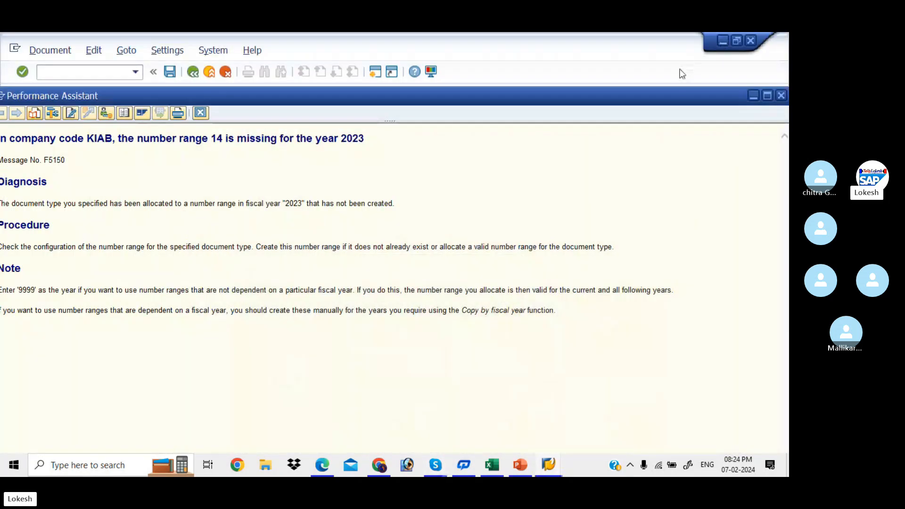
double_click(667, 95)
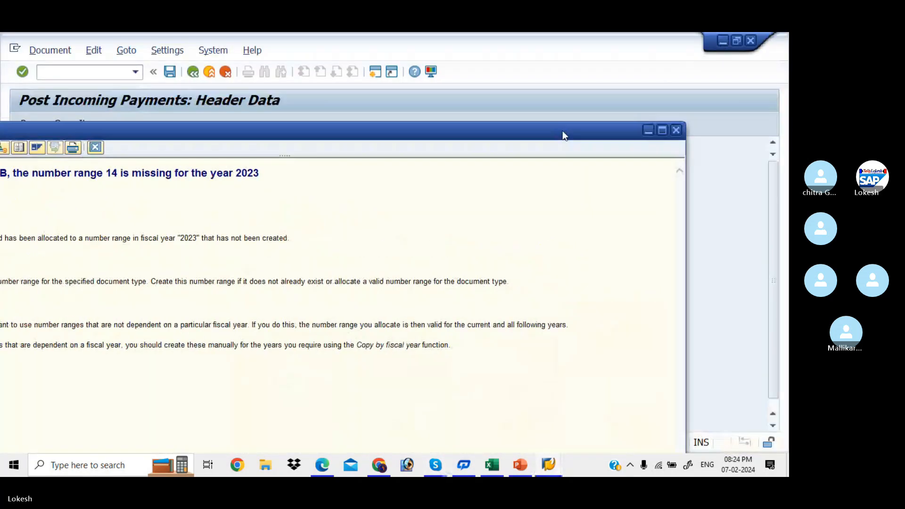
click(677, 131)
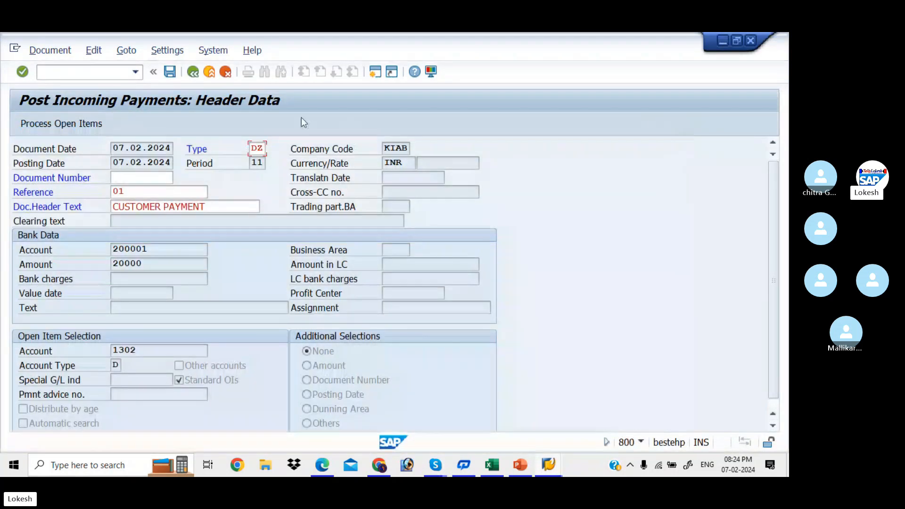
- Open the accounting-document number range intervals for company code KIAB in change mode
click(96, 73)
text(/NFB)
text(L5N)
key(Return)
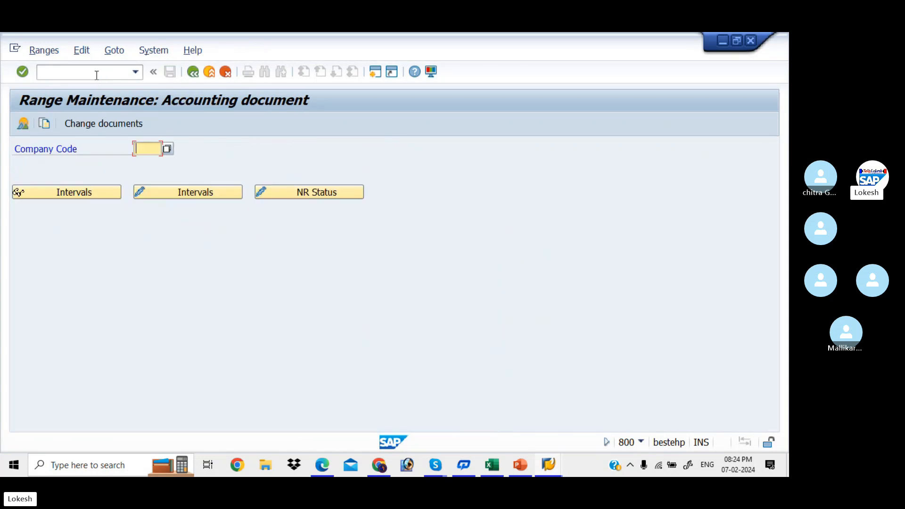
key(Down)
key(Down)
key(Return)
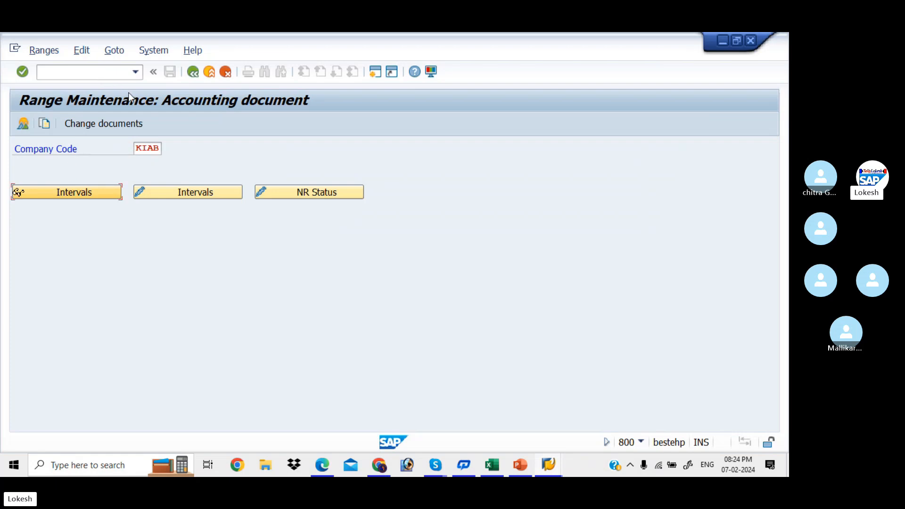
click(198, 191)
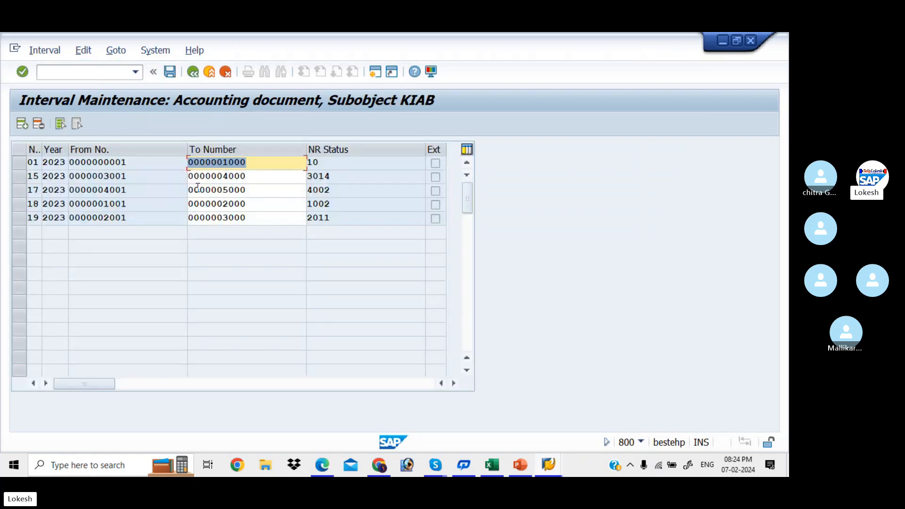
- Add interval 14 for year 2023 covering 5001 to 6000 and save it
click(24, 125)
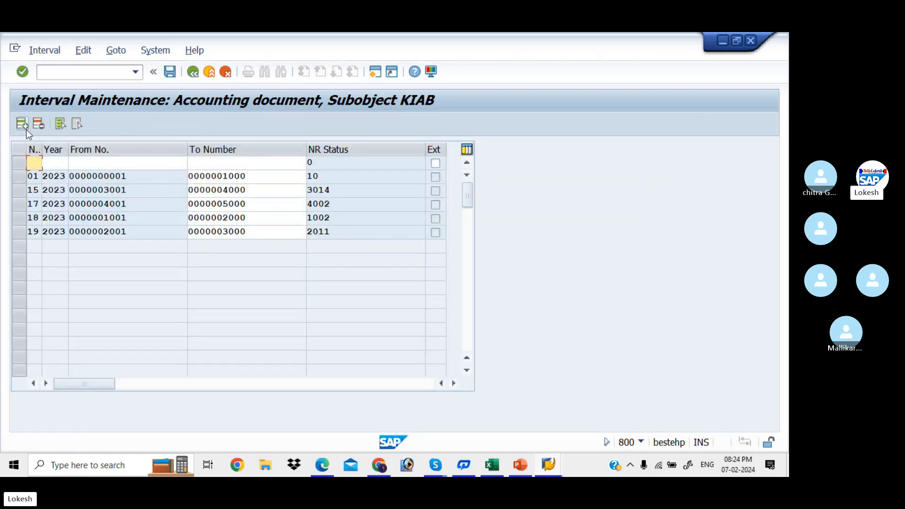
text(14)
key(Tab)
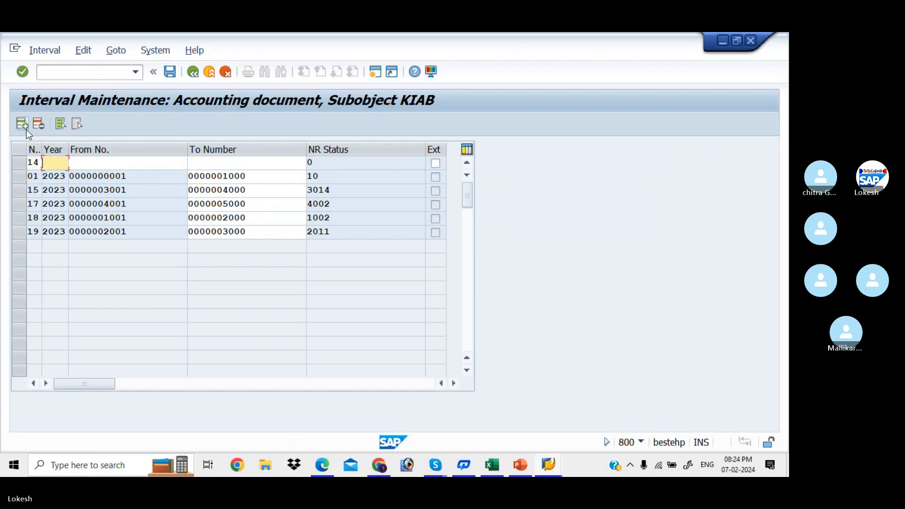
text(2023)
key(Tab)
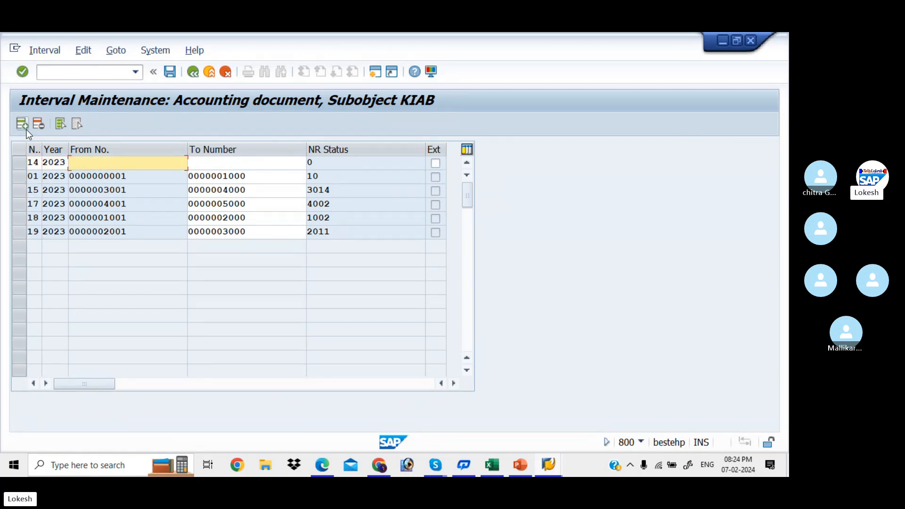
text(500)
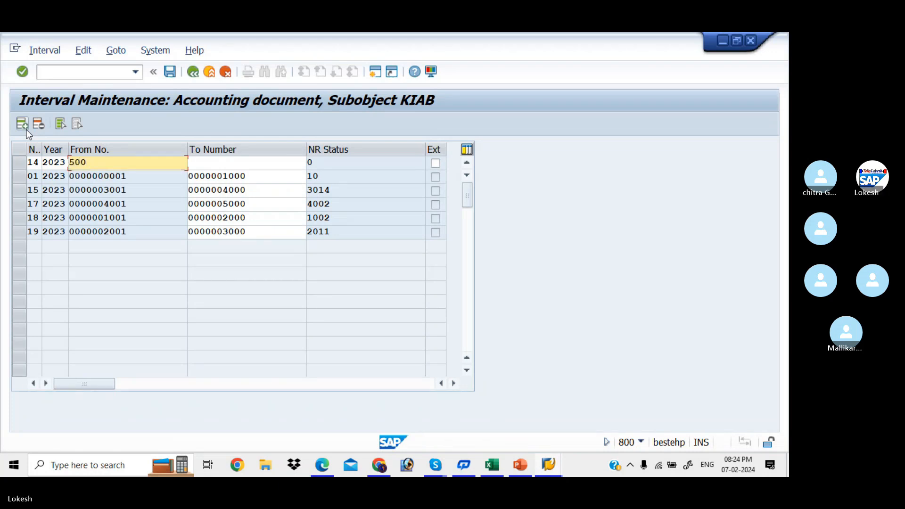
text(1)
key(Tab)
text(6000)
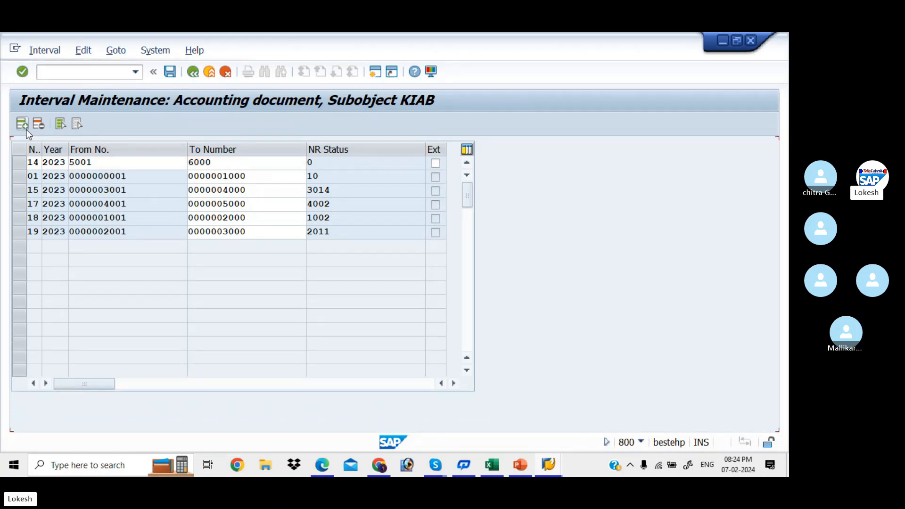
key(Return)
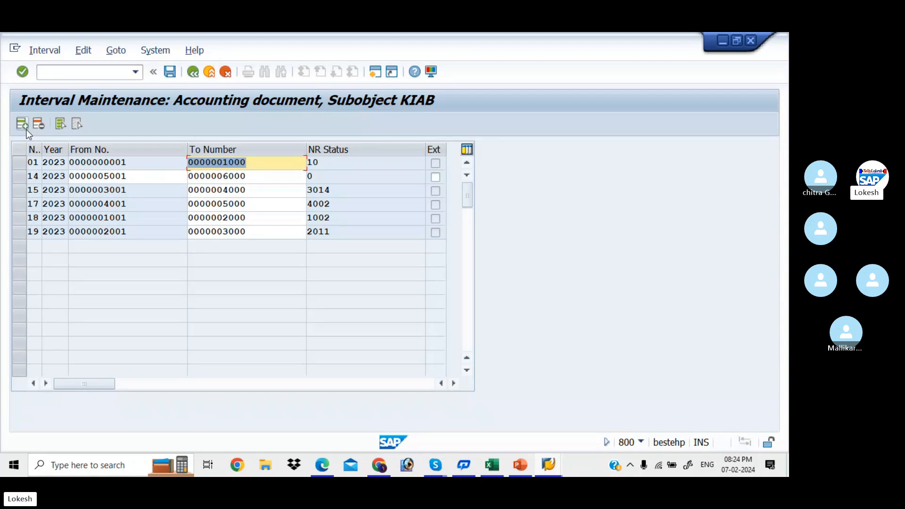
click(172, 74)
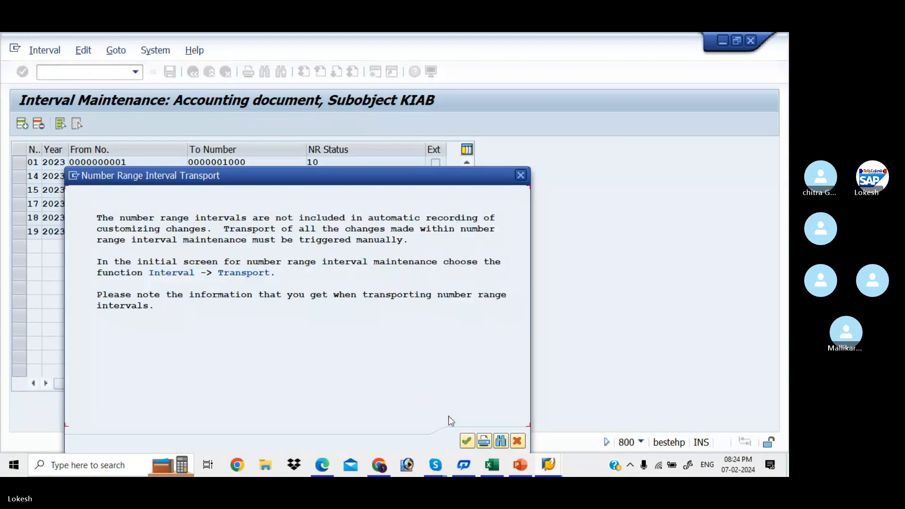
click(464, 440)
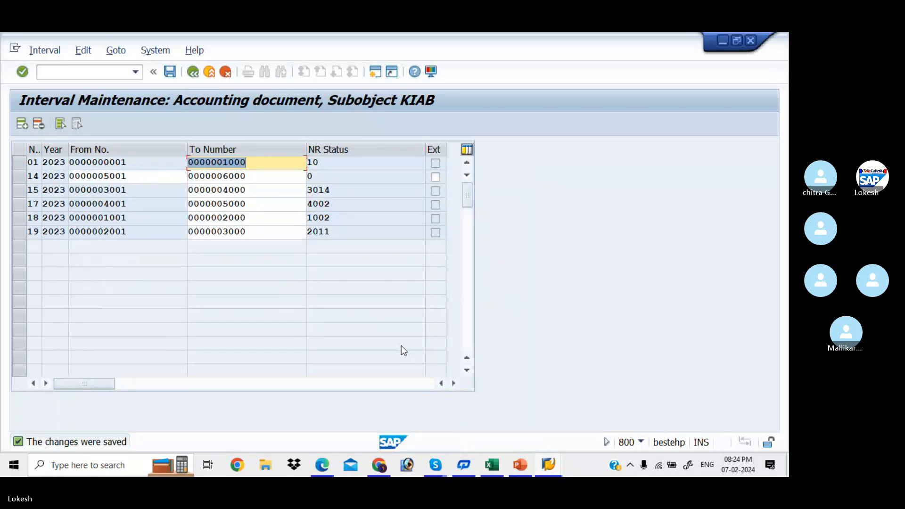
- Open the Payment with Printout header (F-58), then enter /NF-28 in the command field
click(113, 75)
text(/NF-58)
key(Return)
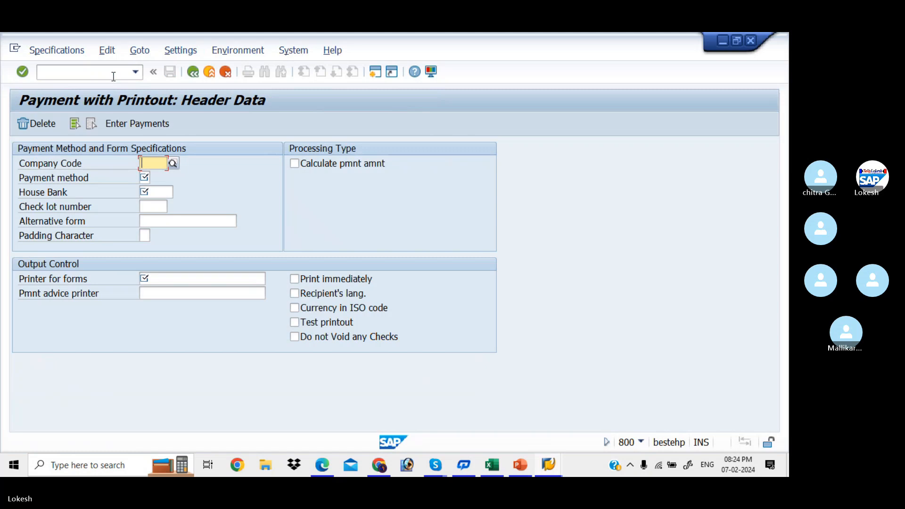
click(113, 76)
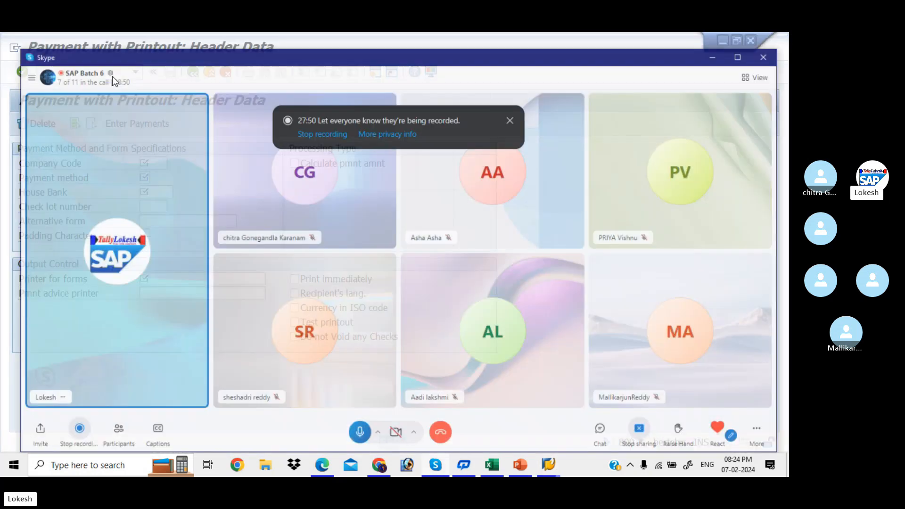
text(/NF-28)
- Fill the incoming payment header with today's document date, reference 01 and text CUSTOMER PAYMENT
key(Return)
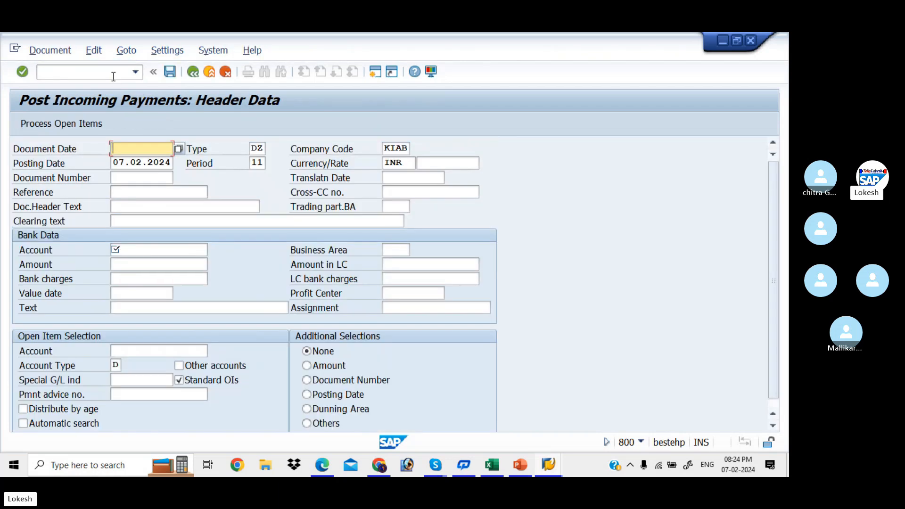
key(BackSpace)
key(Return)
key(Tab)
key(Tab)
key(Tab)
key(Tab)
key(Tab)
key(Tab)
key(Tab)
key(Tab)
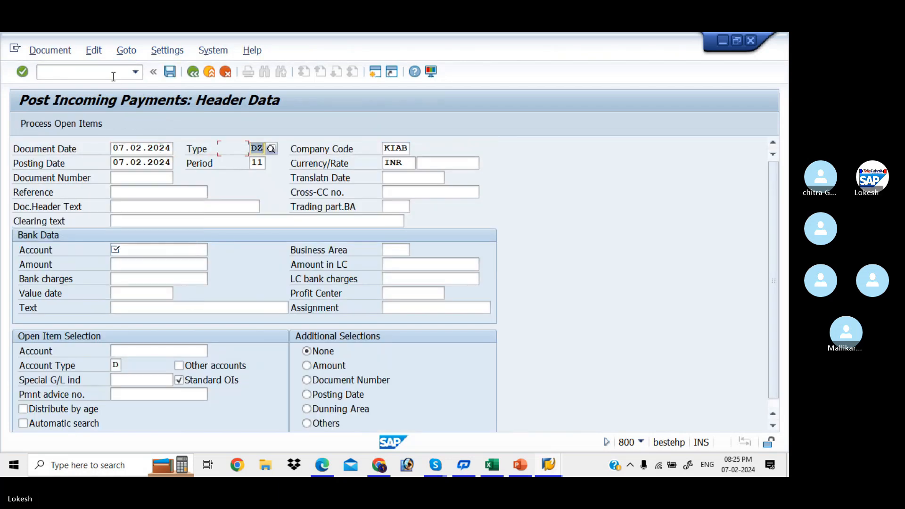
key(Tab)
text(01)
key(Tab)
key(Tab)
key(Down)
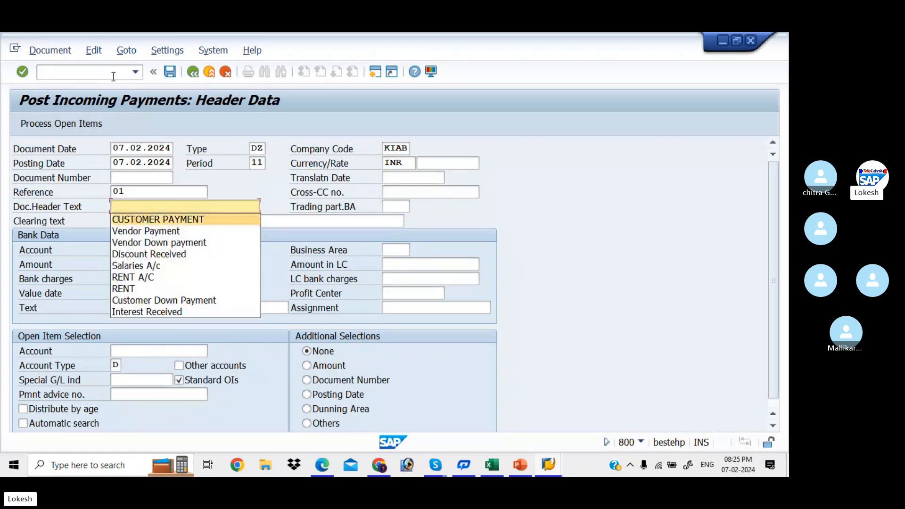
key(Return)
- Enter the bank account, amount 20000 and customer account, then list open items 1001 and 1002
key(Tab)
key(Tab)
key(Down)
key(Return)
key(Tab)
key(Tab)
key(Down)
key(Down)
key(Return)
key(Tab)
key(Tab)
key(Tab)
key(Tab)
key(Tab)
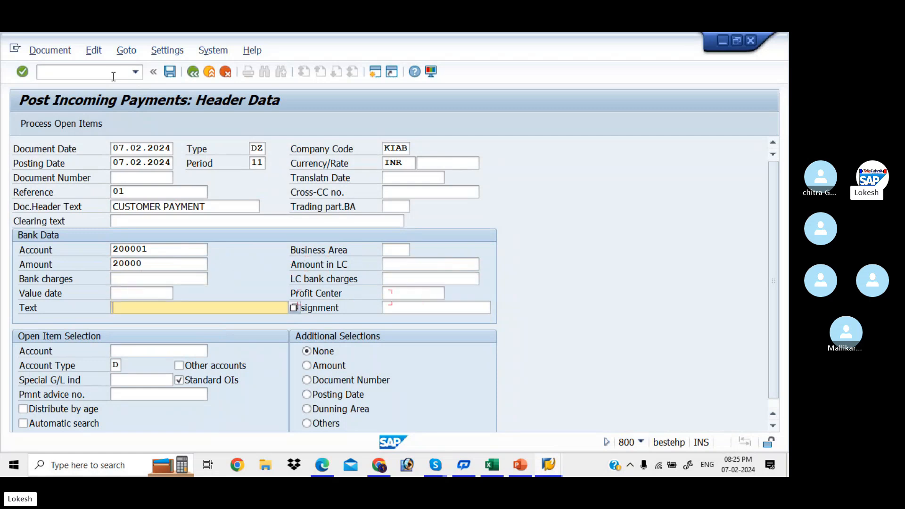
key(Tab)
key(Tab)
key(Down)
key(Down)
key(Return)
key(Tab)
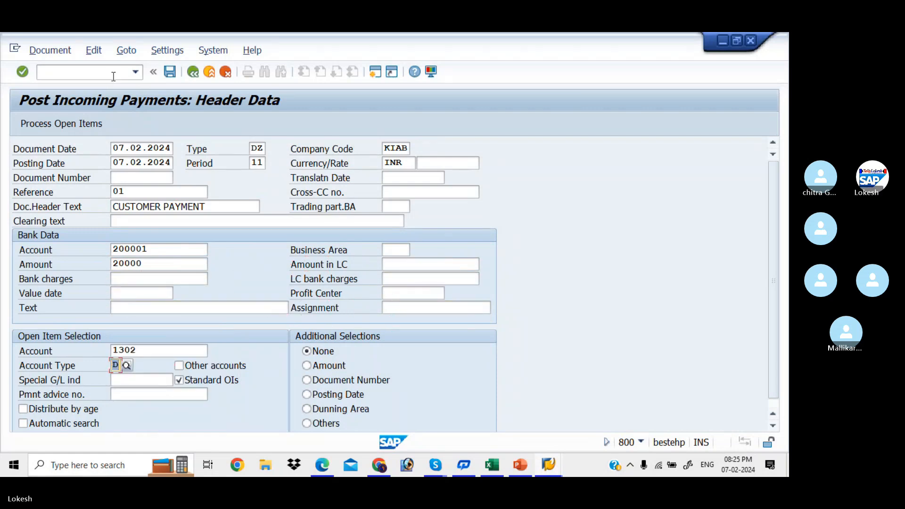
key(Return)
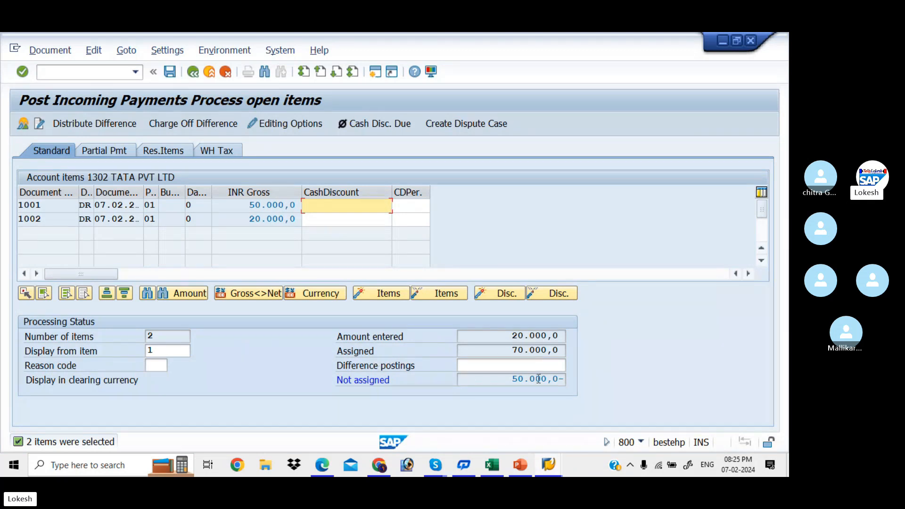
- Deactivate invoice 1001 so only 1002 is cleared, then post the payment as document 5001
double_click(243, 207)
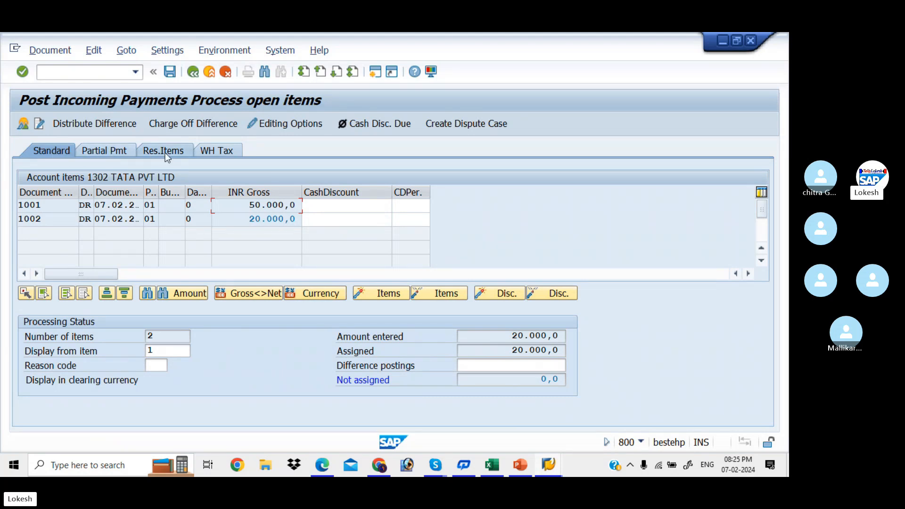
click(171, 72)
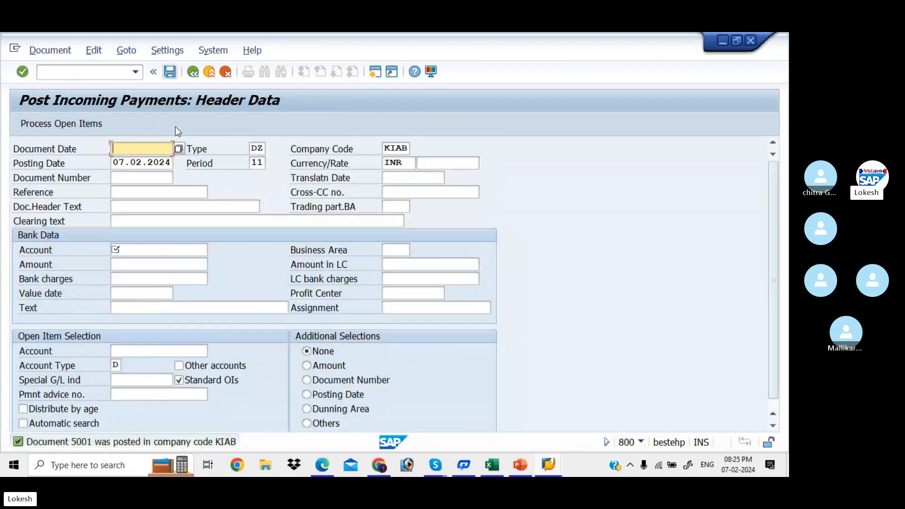
- Refresh the Customer Line Item Display so only invoice 1001 for 50.000,0 shows, then return to payment entry
key(alt+Tab)
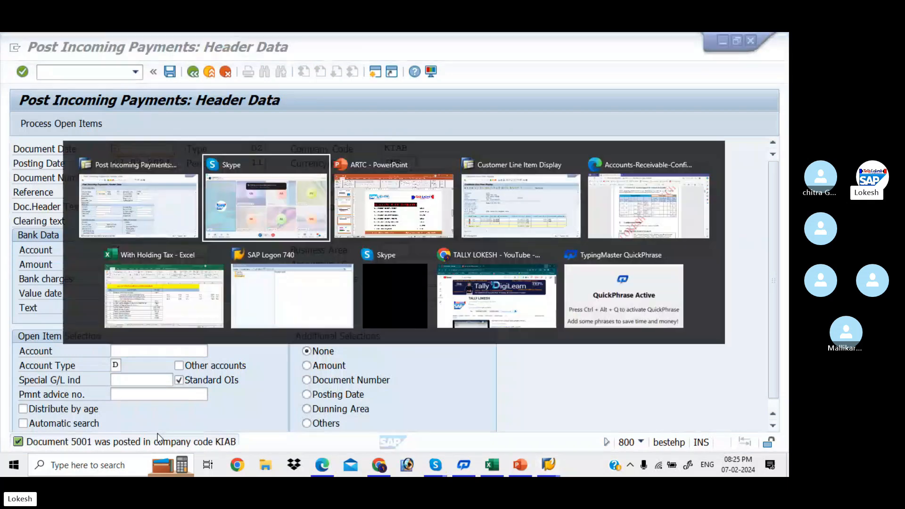
key(alt+Tab)
key(alt+Tab)
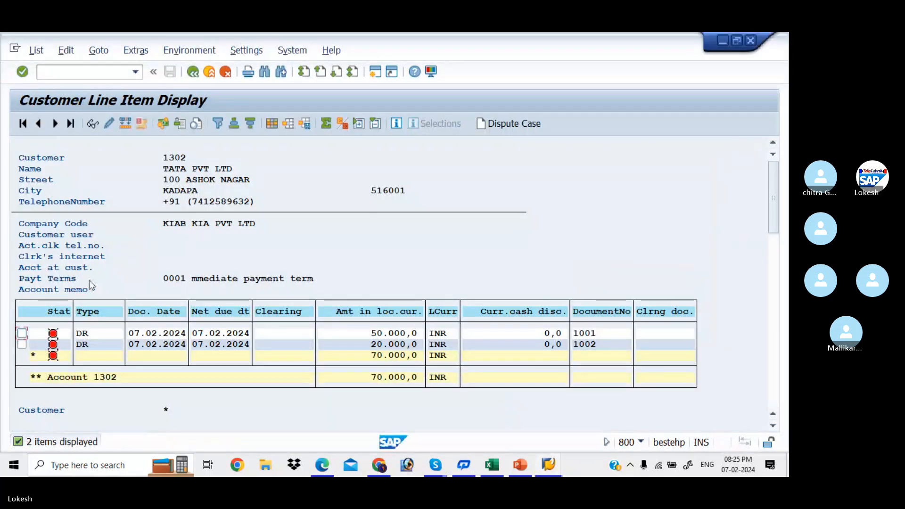
click(34, 49)
click(53, 85)
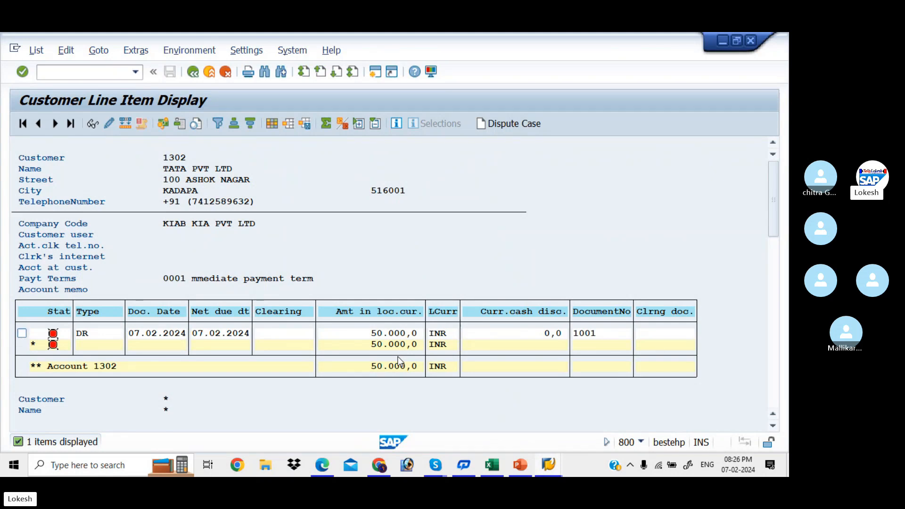
key(alt+Tab)
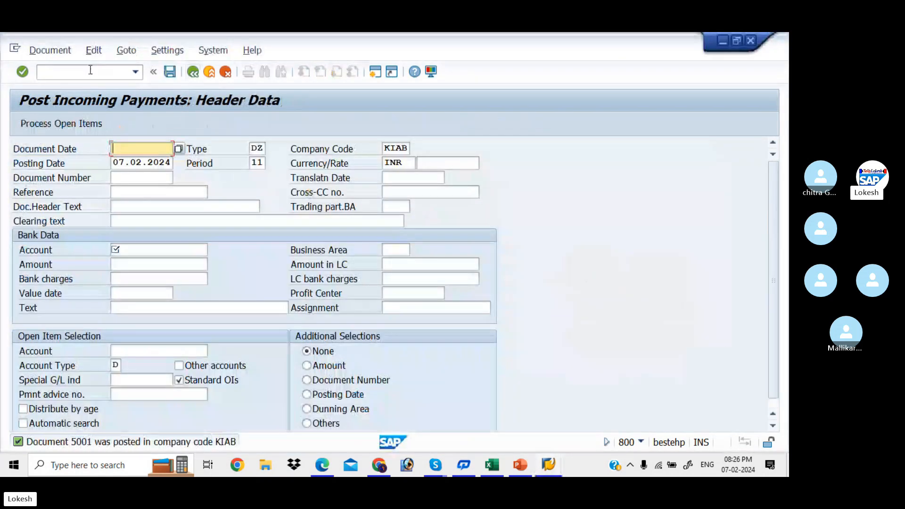
- Start a customer invoice in FB70 with the customer, today's invoice date and reference 003
click(90, 70)
text(/NFB70)
key(Return)
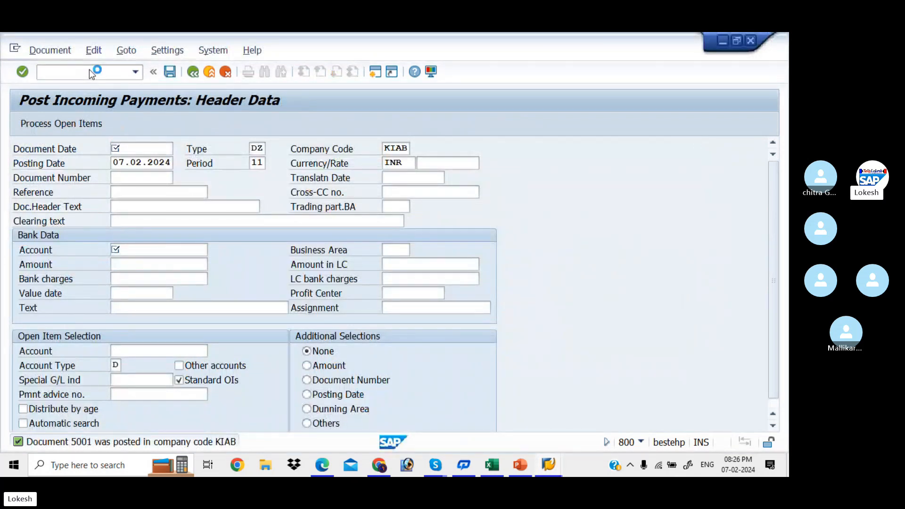
key(Down)
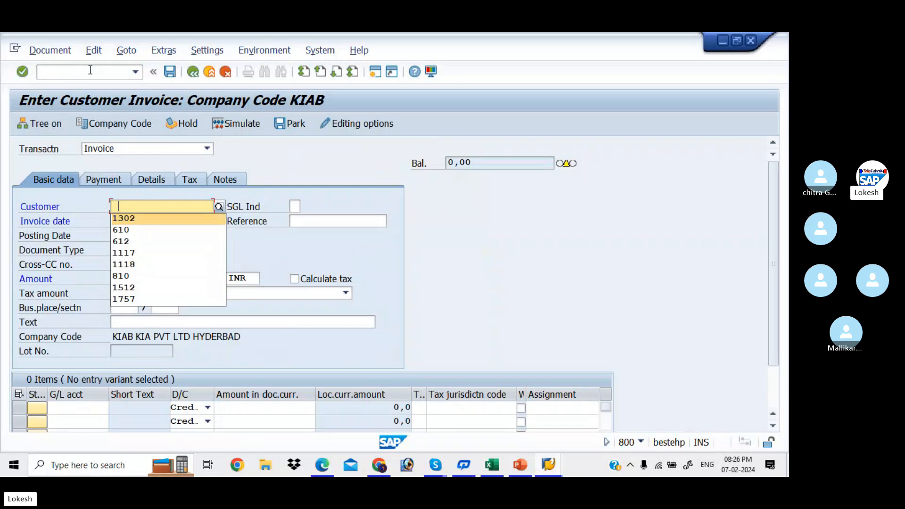
key(Return)
key(Tab)
key(Down)
key(Return)
key(Tab)
text(003)
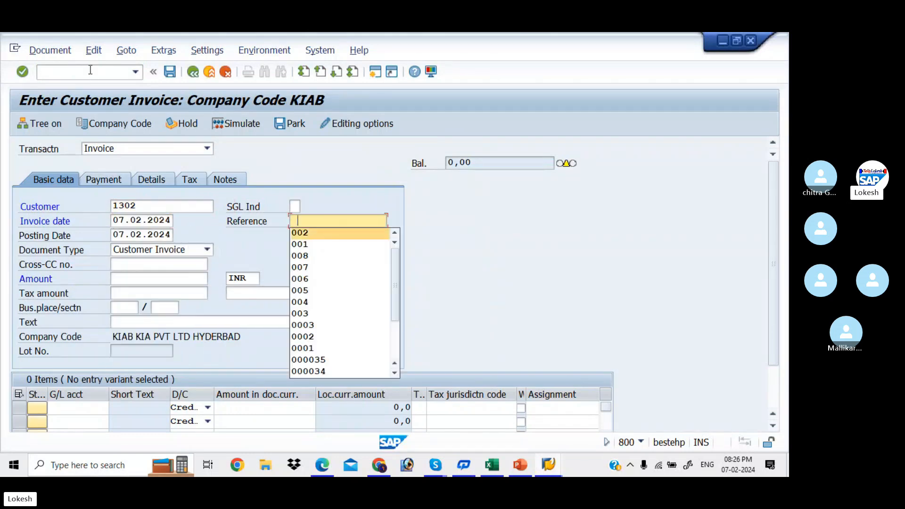
key(Tab)
key(Tab)
key(Tab)
key(Tab)
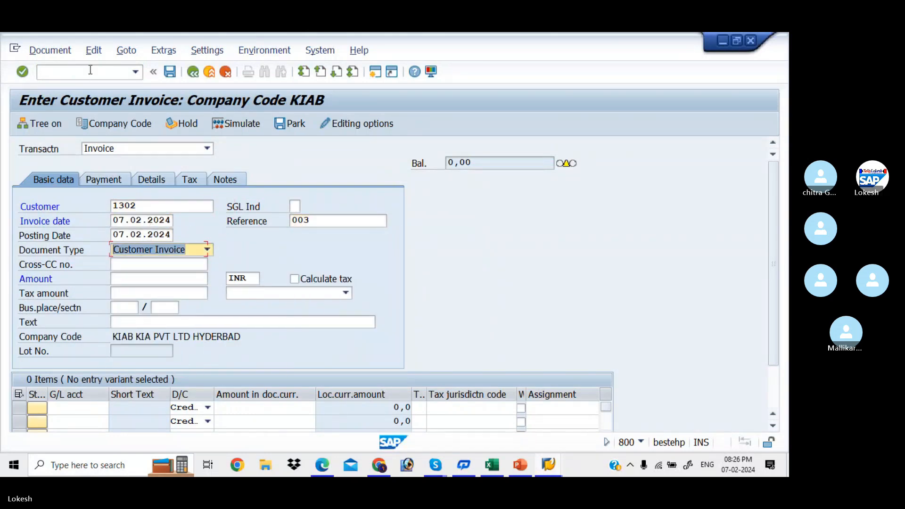
- Enter invoice amount 30000 and the text Customer Invoice
key(Down)
key(Down)
key(Down)
key(Down)
key(Down)
key(Down)
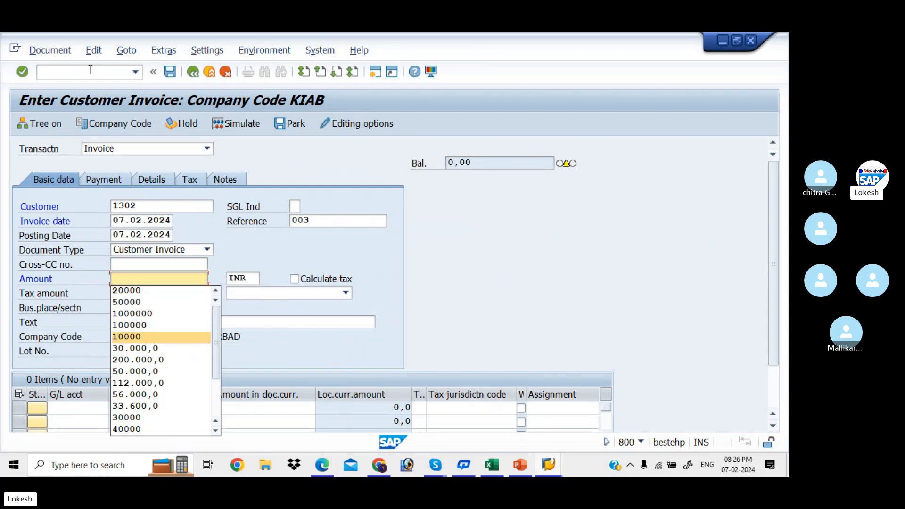
key(Escape)
key(Down)
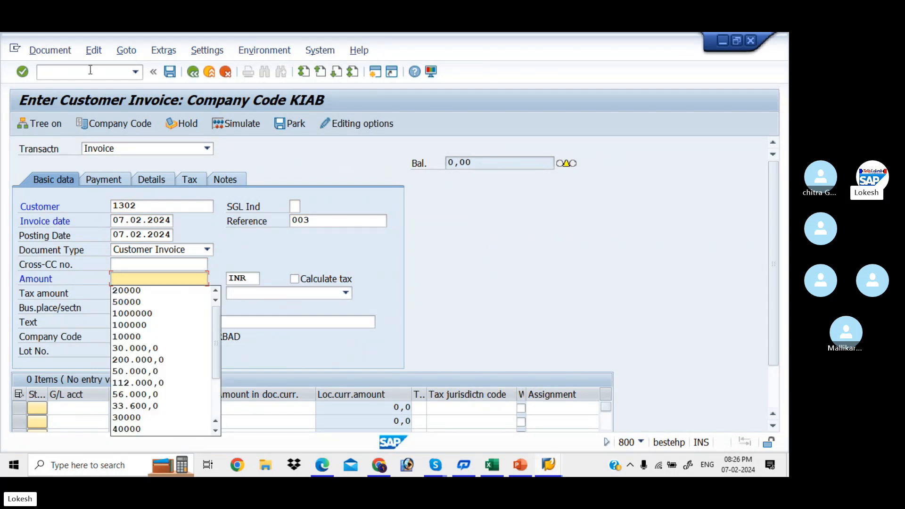
text(30000)
key(Tab)
key(Tab)
key(Tab)
key(Tab)
key(Tab)
key(Tab)
key(Down)
key(Down)
key(Return)
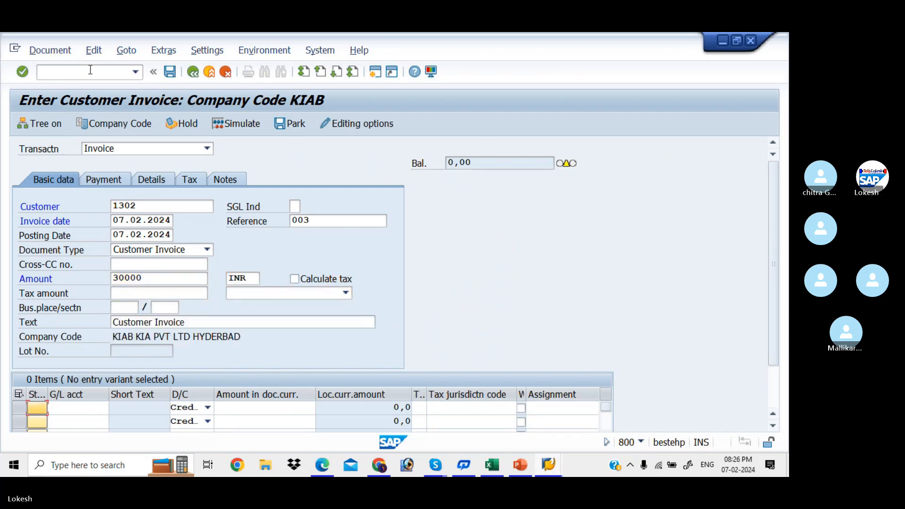
- Fill the line with the sales G/L account and amount, simulate, and post as document 1003
key(Tab)
key(Down)
key(Return)
key(Tab)
key(Tab)
key(Down)
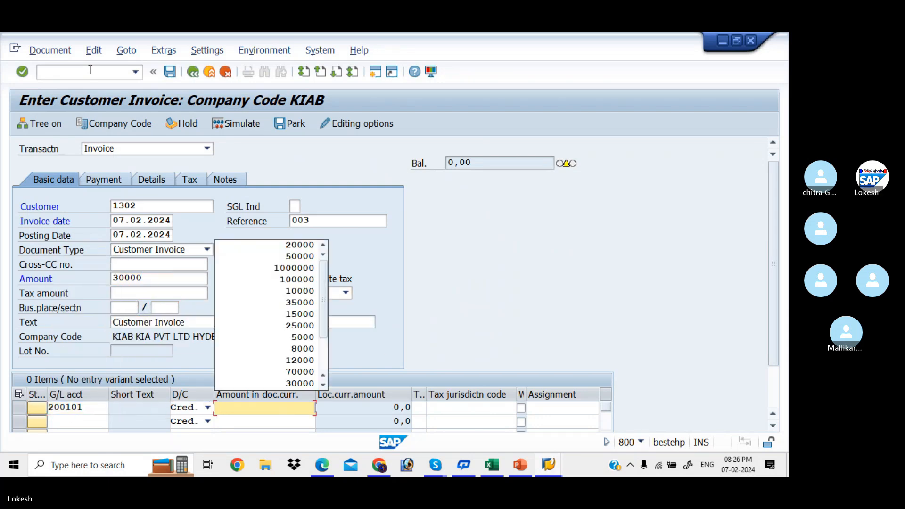
text(30000)
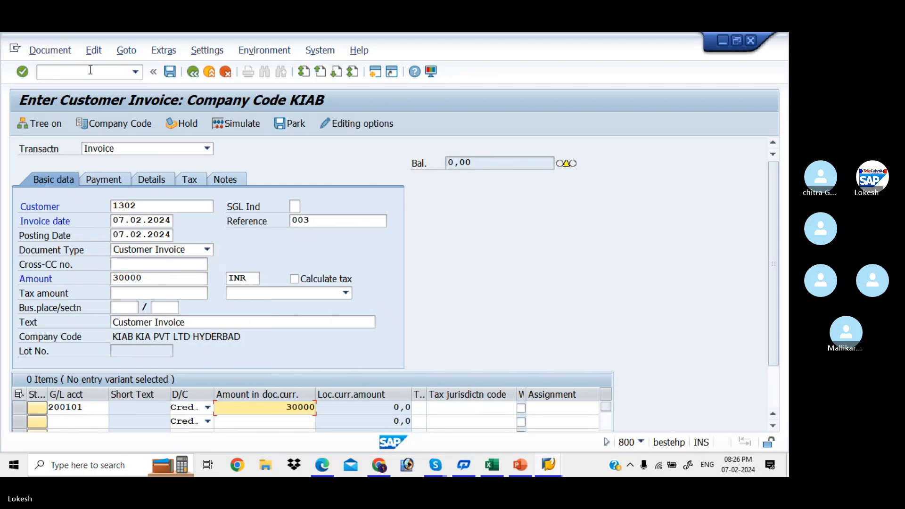
key(Return)
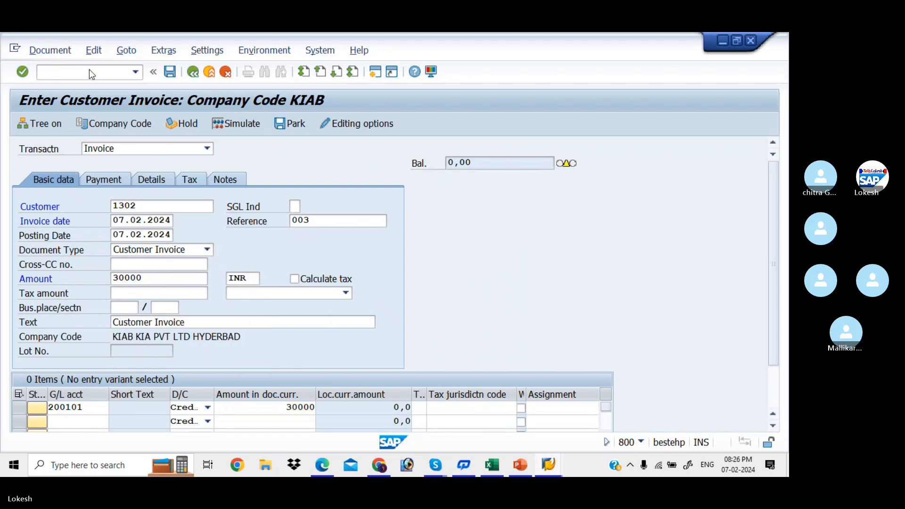
click(247, 124)
click(170, 73)
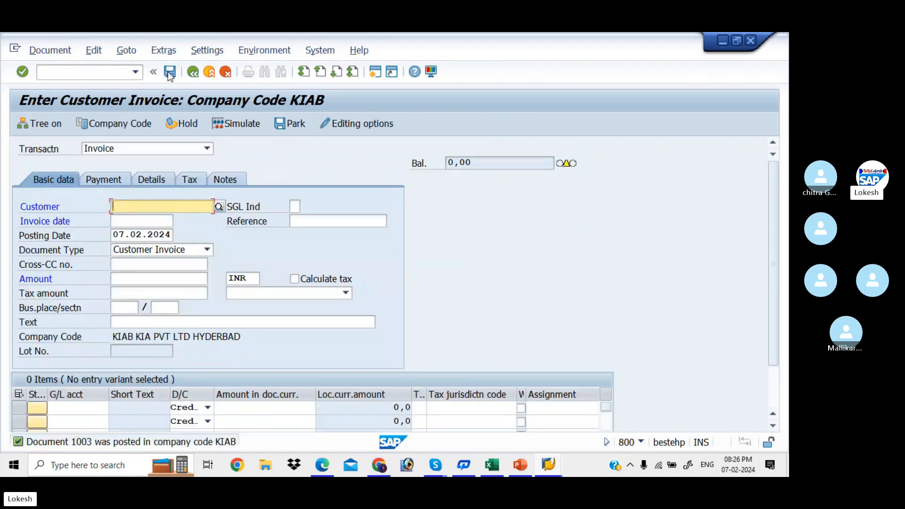
key(Tab)
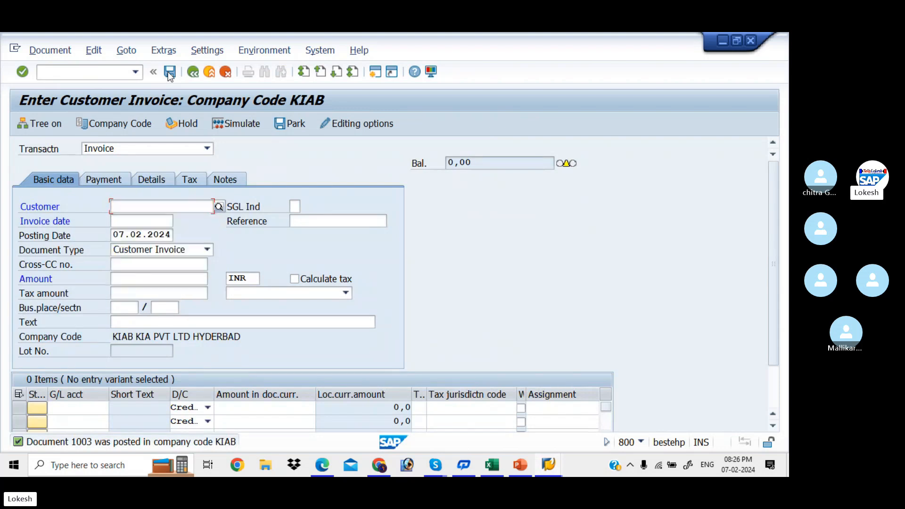
- Refresh the line-item report to show 1001 and 1003 totalling 80.000,0, then enter /NF* in the command field
key(alt+Tab)
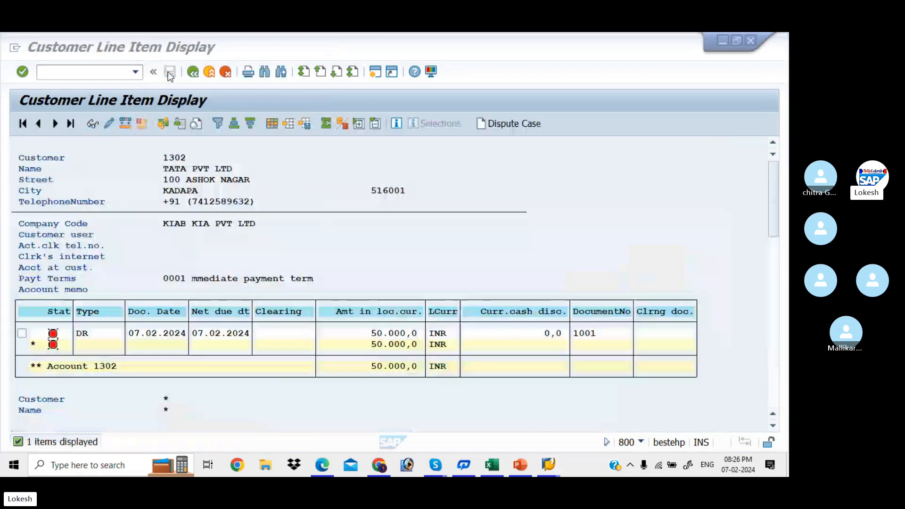
click(36, 50)
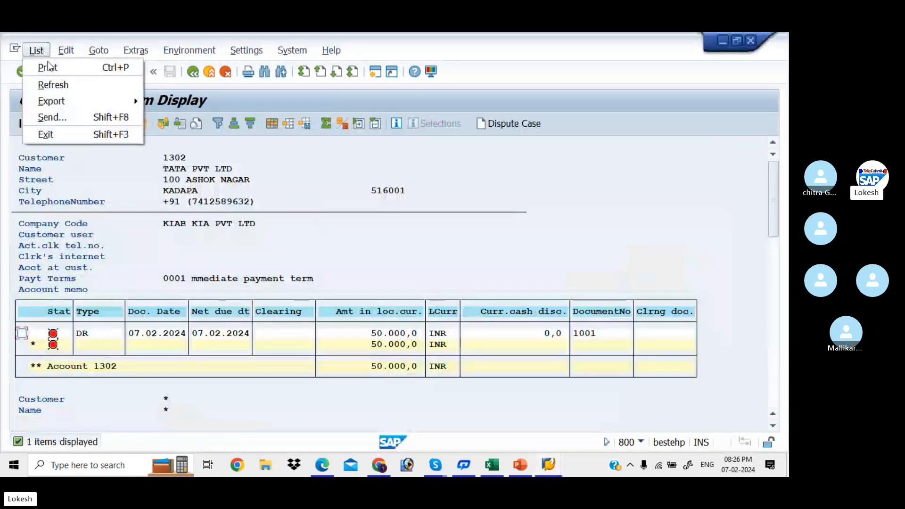
click(62, 85)
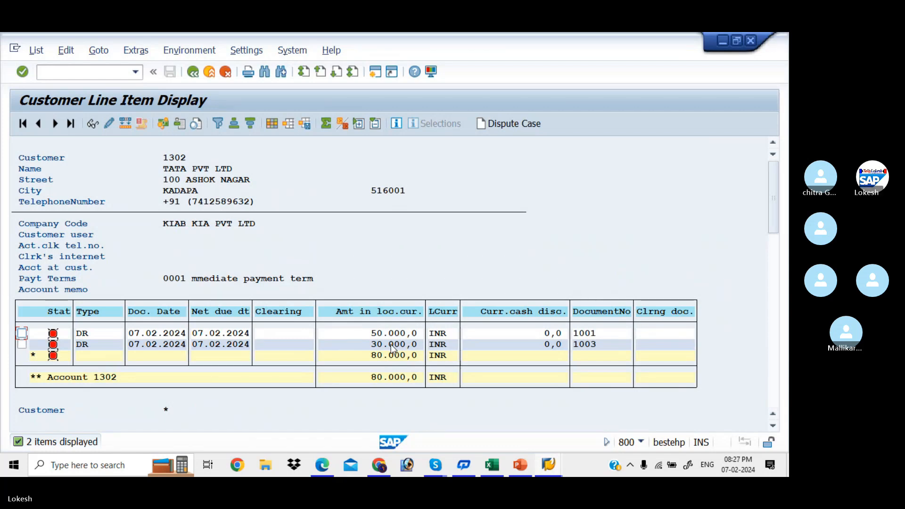
key(alt+Tab)
click(85, 71)
text(/)
text(NF*)
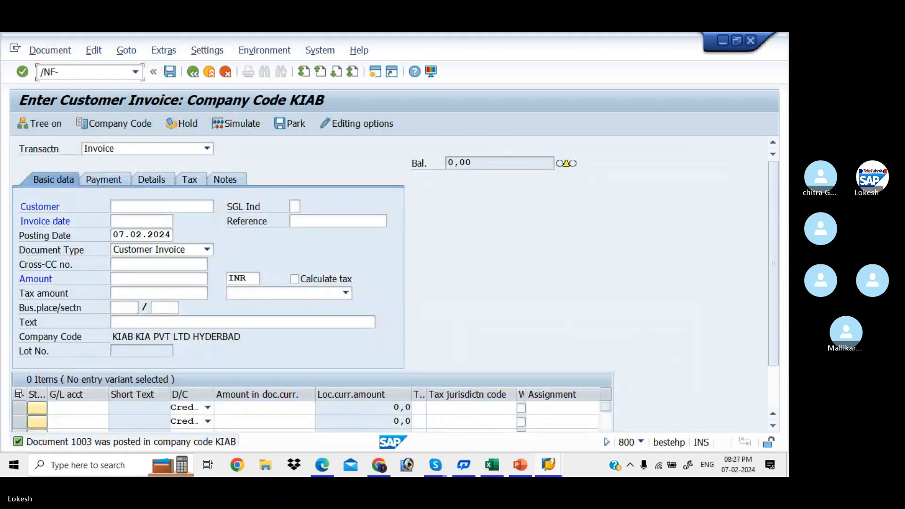
- Start a new incoming payment with today's date, reference 02 and header text CUSTOMER PAYMENT
key(Return)
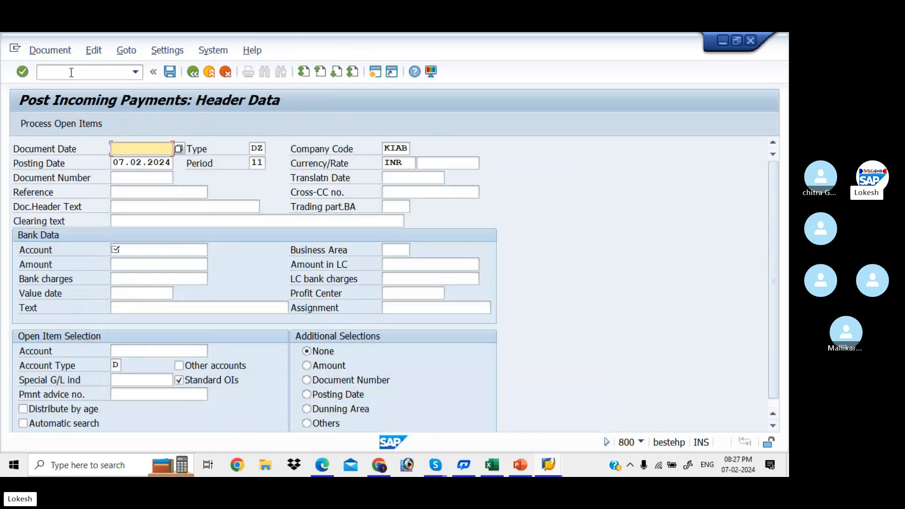
key(BackSpace)
key(Tab)
key(Tab)
key(Tab)
key(Tab)
key(Tab)
key(Tab)
key(Tab)
key(Tab)
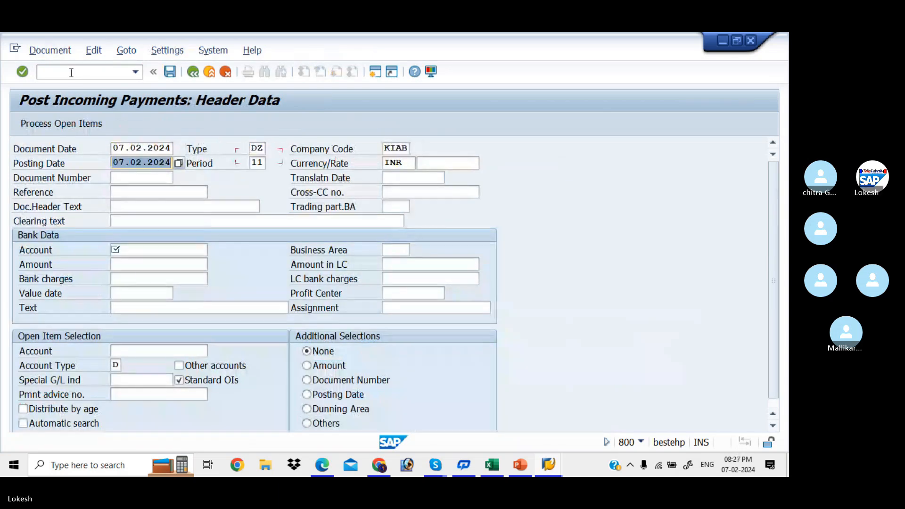
key(Tab)
key(BackSpace)
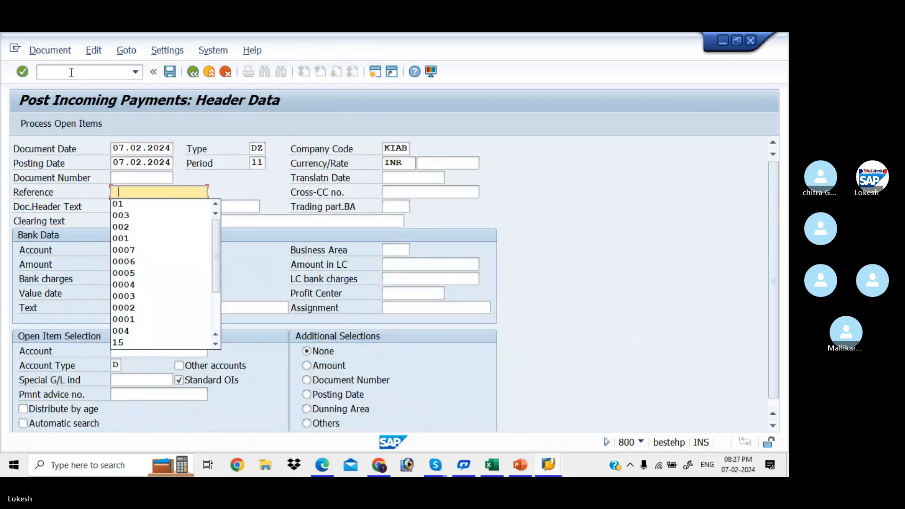
text(02)
key(Tab)
key(Tab)
key(BackSpace)
key(Return)
key(Tab)
- Enter bank account 200001, amount 60000 and customer 1302, then load the open items
key(Tab)
key(Tab)
key(BackSpace)
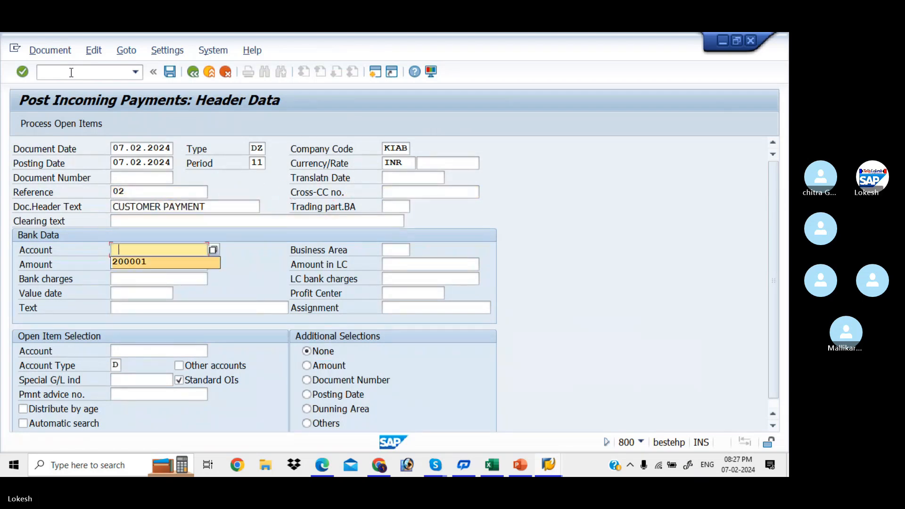
key(Return)
key(Tab)
key(Tab)
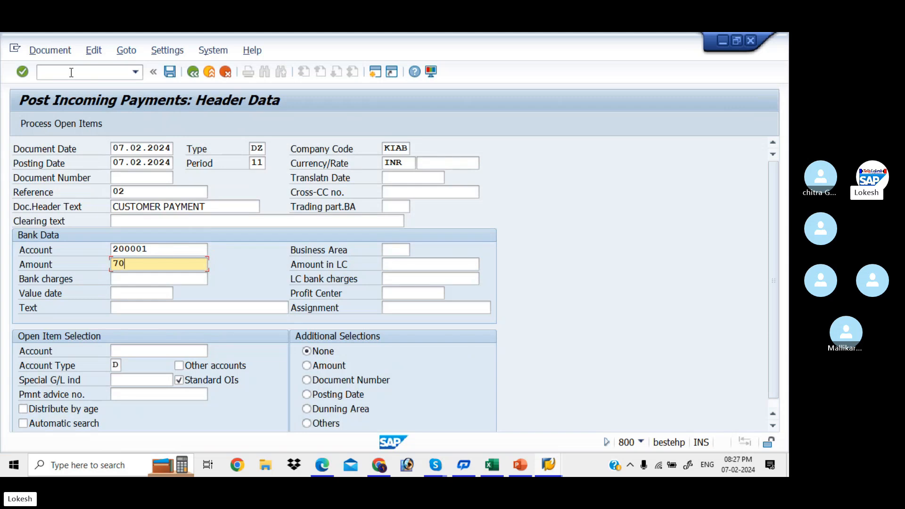
key(BackSpace)
key(BackSpace)
text(60)
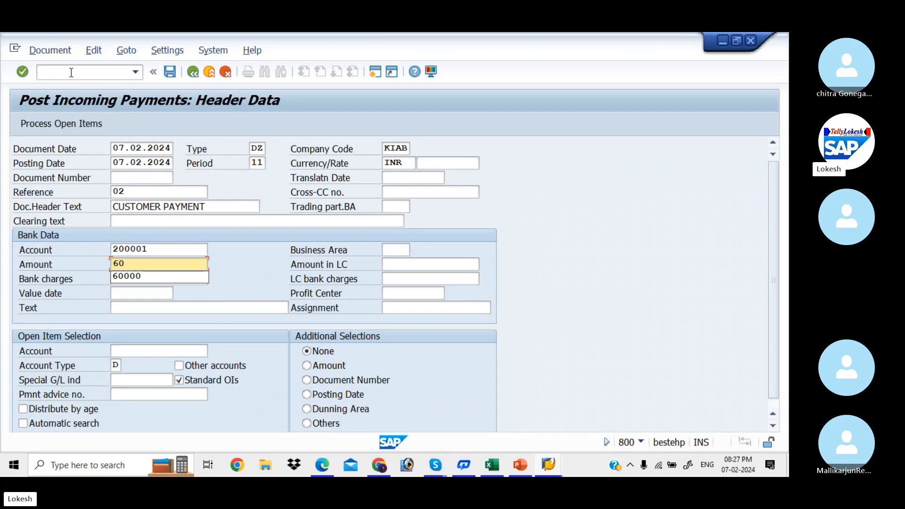
key(Down)
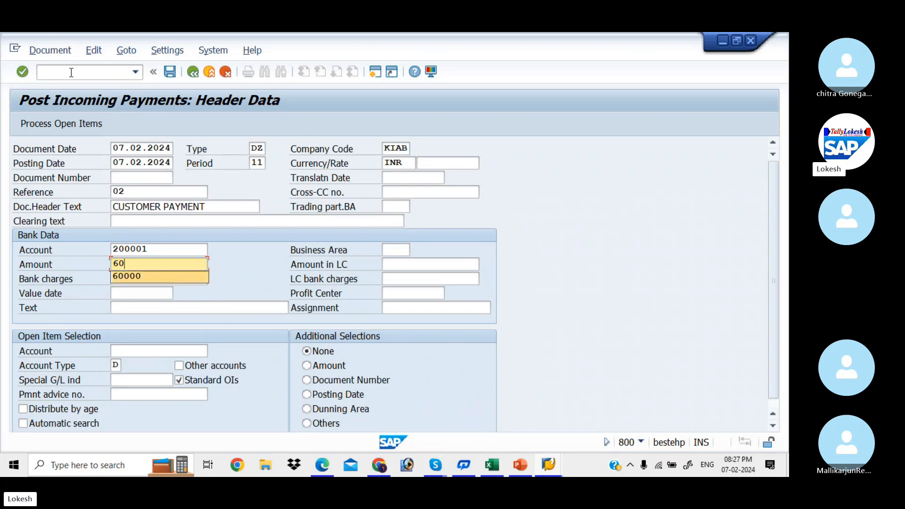
key(Tab)
key(Tab)
key(Tab)
key(Tab)
key(Tab)
key(Tab)
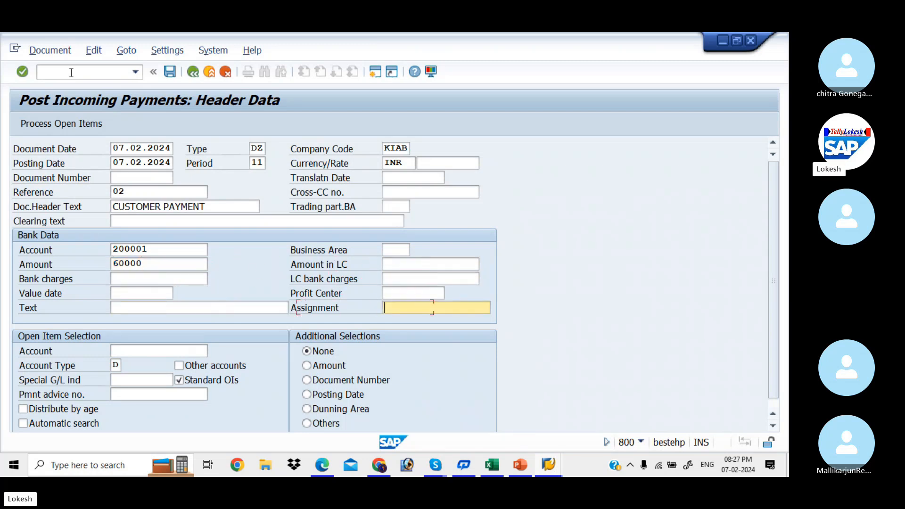
key(Tab)
key(Down)
key(Tab)
key(shift+F4)
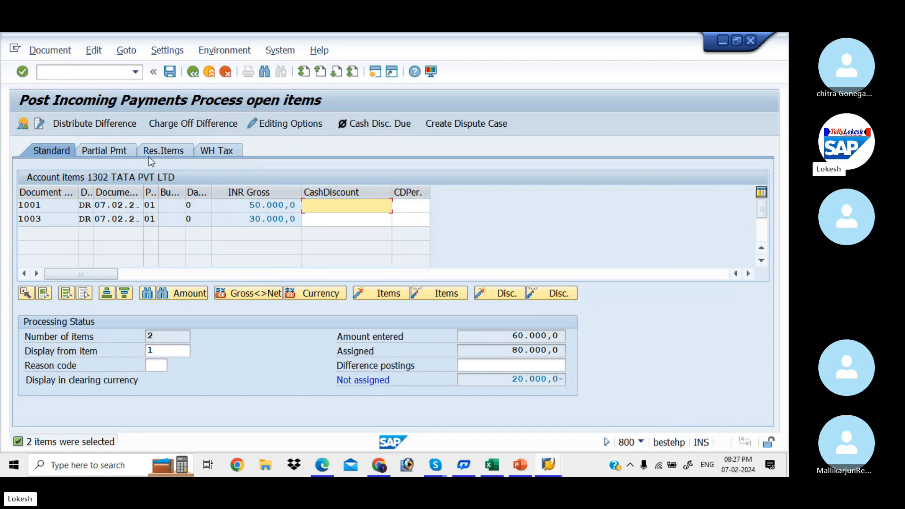
- On the Partial Pmt tab, set invoice 1003's payment amount to 10000 and post document 5002
click(120, 153)
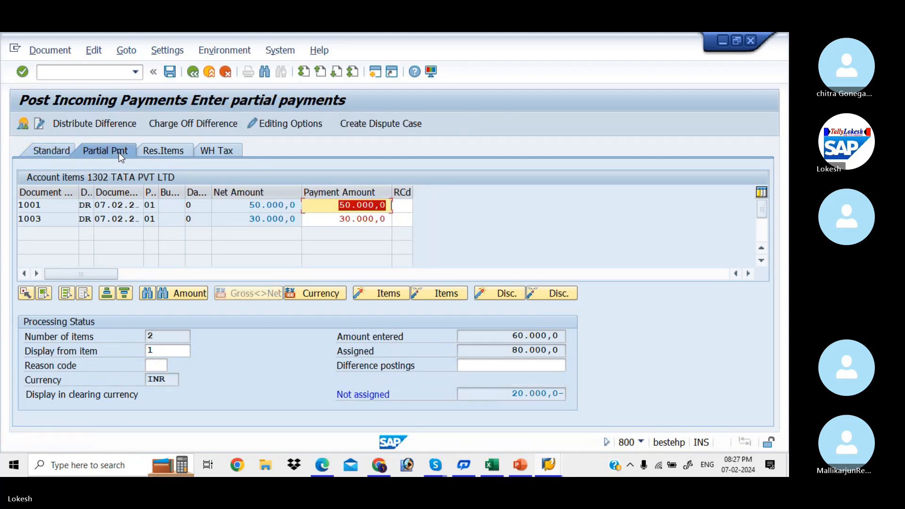
click(335, 221)
text(10000)
key(Return)
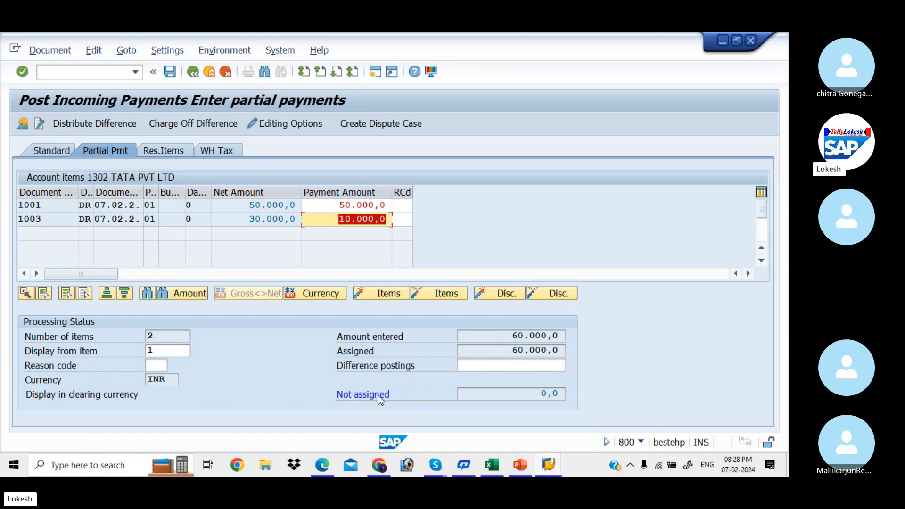
click(171, 72)
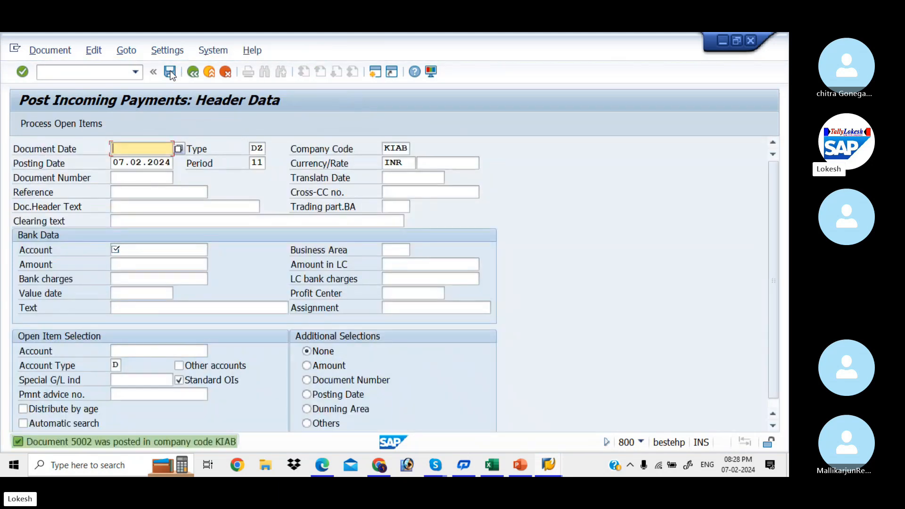
- Refresh the Customer Line Item Display to show 1003 and partial payment 5002 netting 20.000, then return to payment entry
key(alt+Tab)
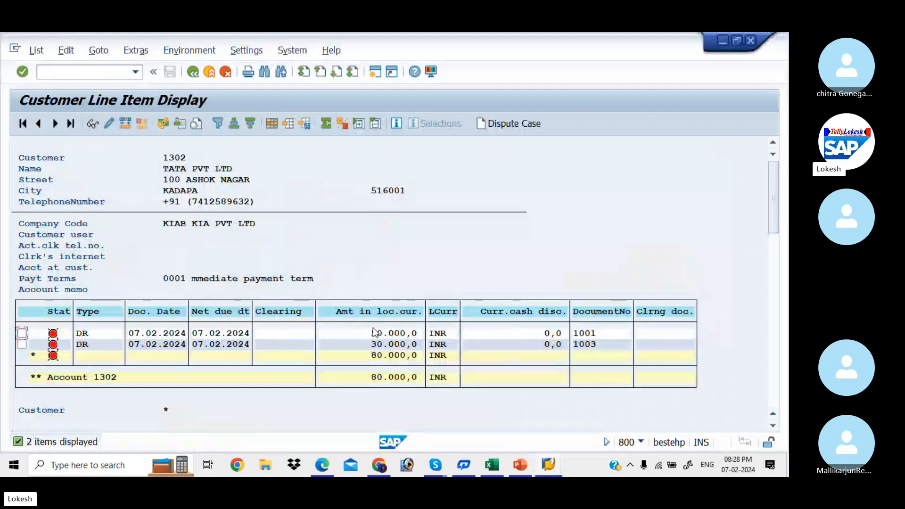
click(37, 50)
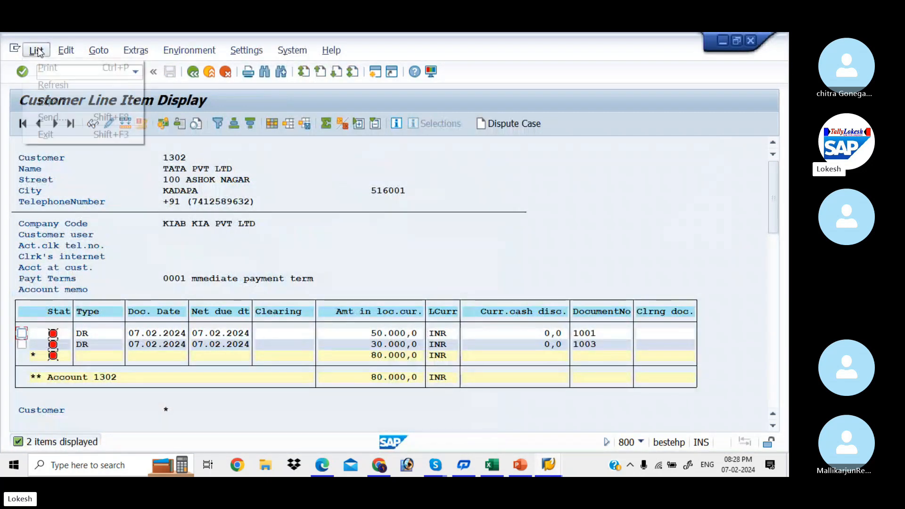
click(60, 84)
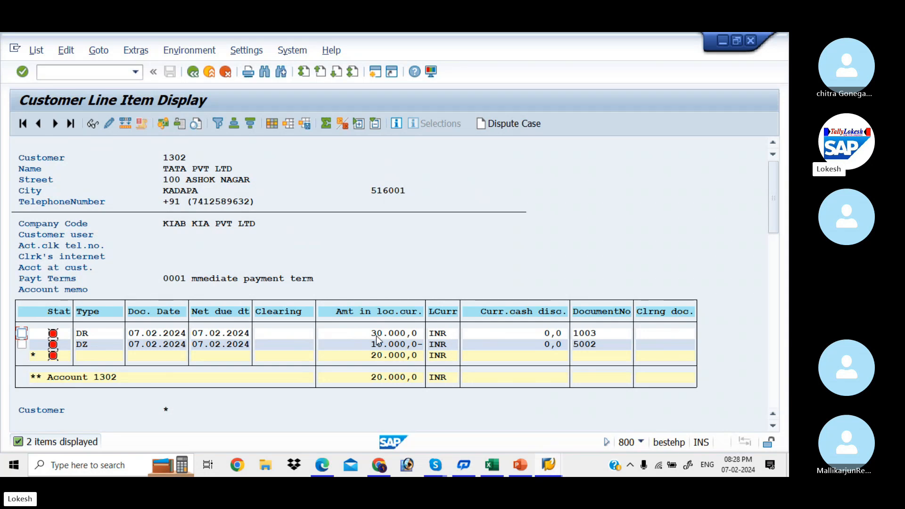
key(alt+Tab)
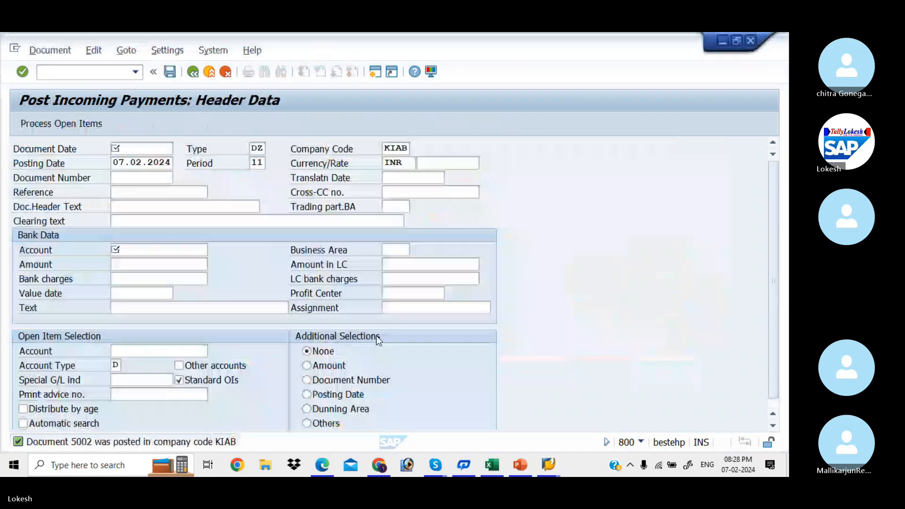
- Fill the payment header with today's date, reference 03 and header text CUSTOMER PAYMENT
key(Down)
key(Tab)
key(Tab)
key(Tab)
key(Tab)
key(Tab)
key(Tab)
key(Tab)
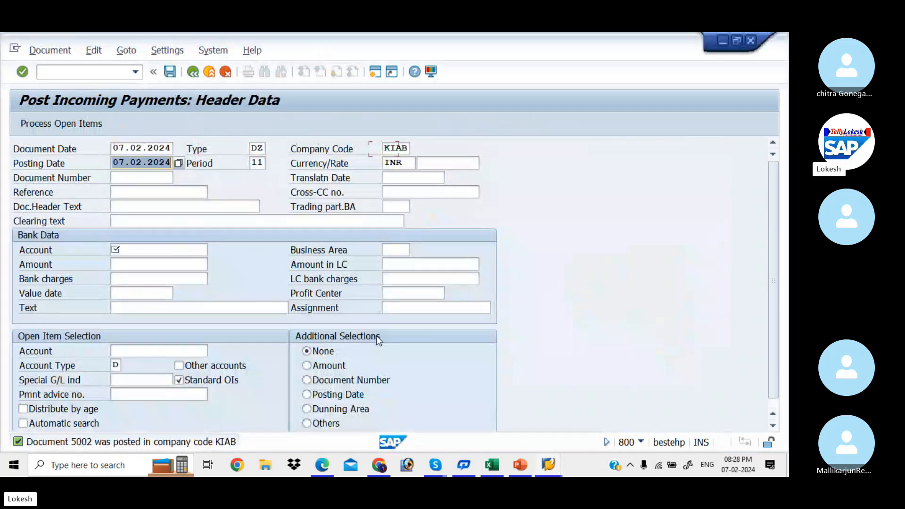
key(Tab)
key(Tab)
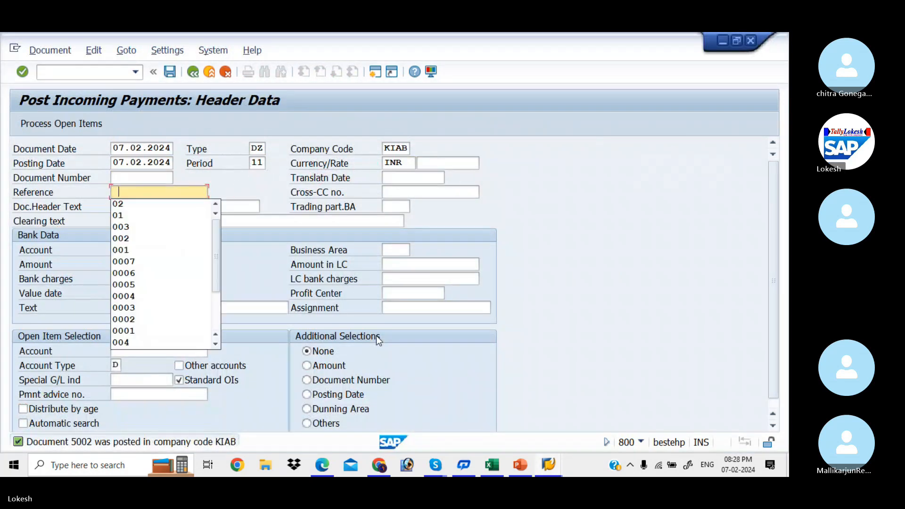
text(03)
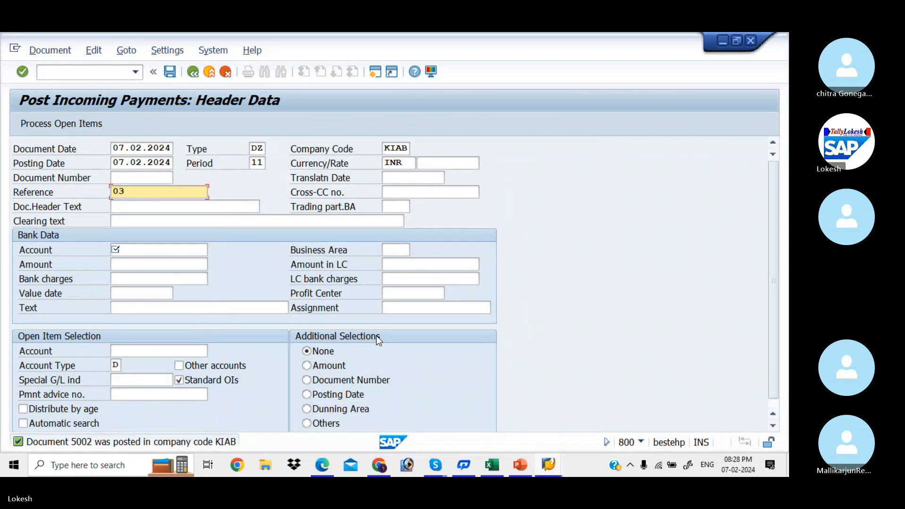
key(Tab)
key(Down)
key(Tab)
- Enter bank account 200001, amount 10000 and customer 1302 to load open items 1003 and 5002
key(Tab)
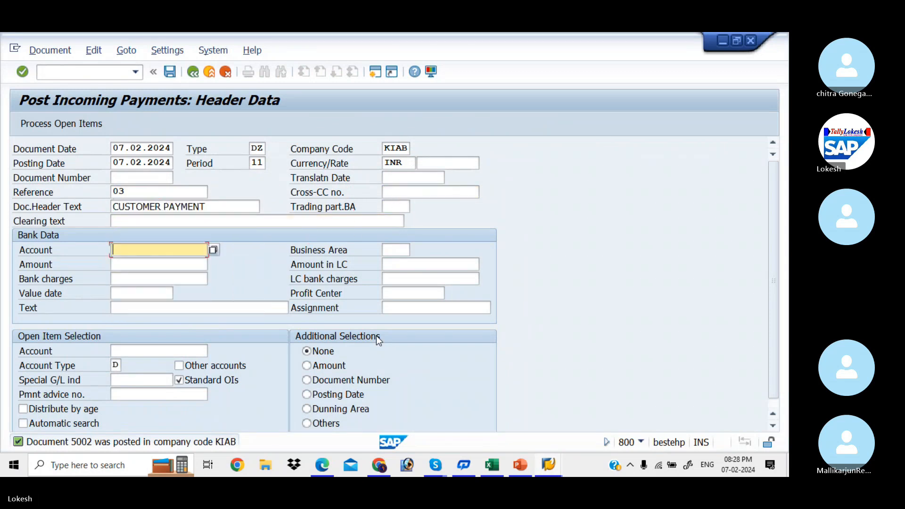
key(Down)
key(Tab)
text(1)
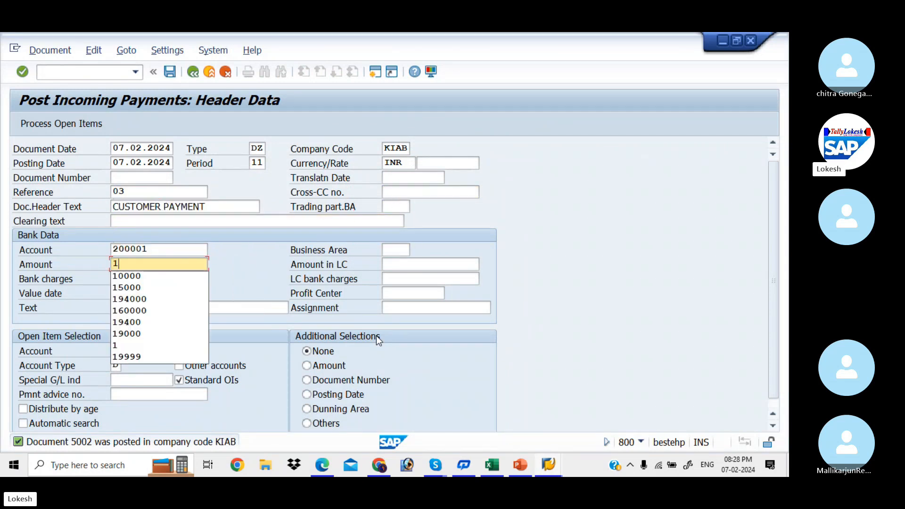
key(Down)
key(Tab)
key(Tab)
key(Tab)
key(Tab)
key(Tab)
key(Tab)
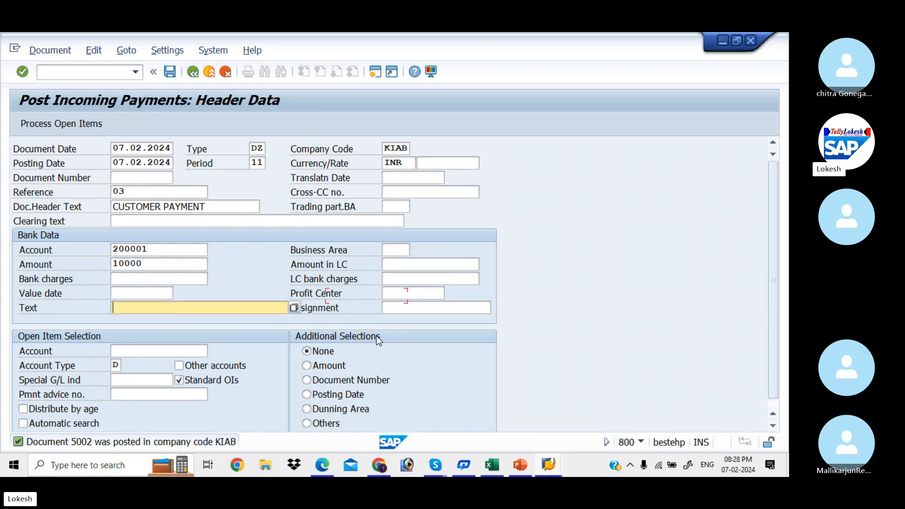
text(1302)
key(Tab)
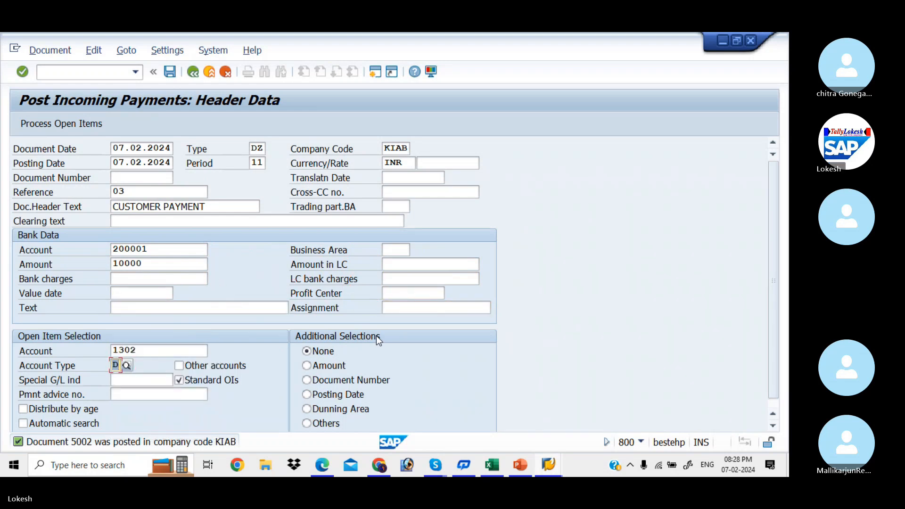
key(Return)
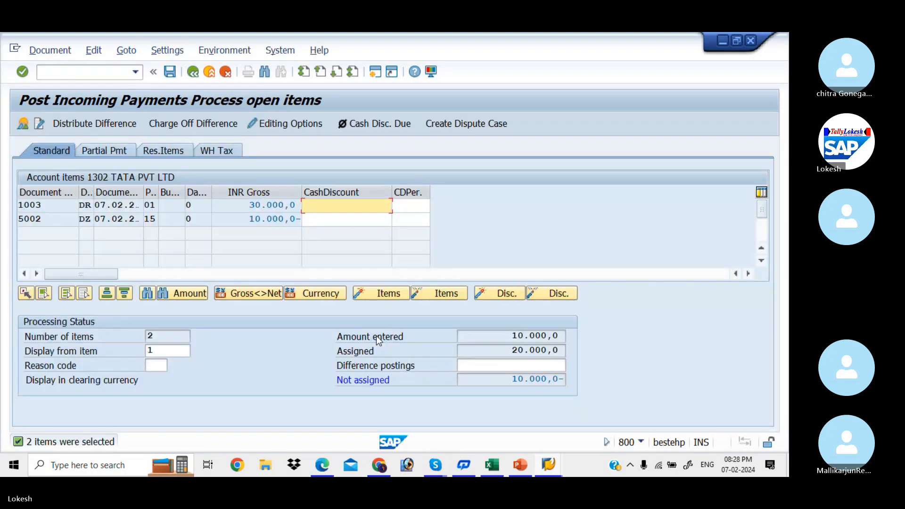
- Add a 10.000 residual item to invoice 1003 and post the payment as document 5003
click(182, 149)
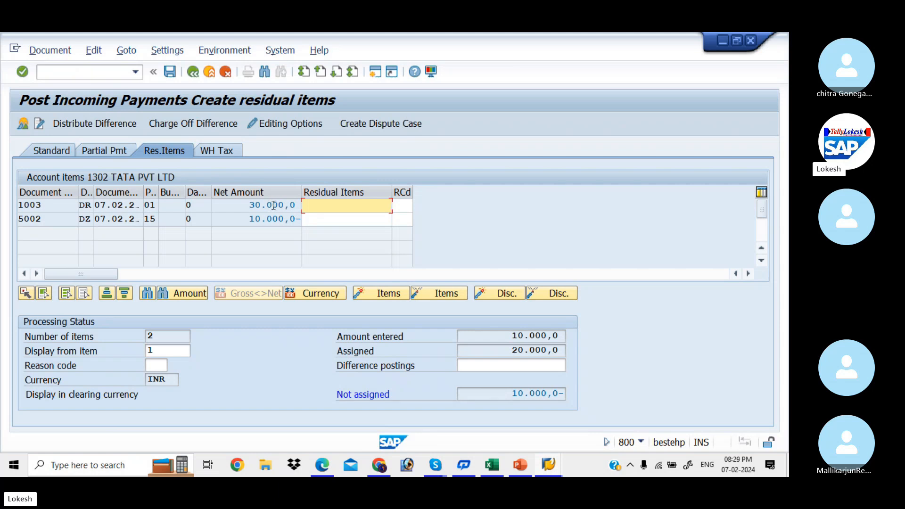
double_click(335, 204)
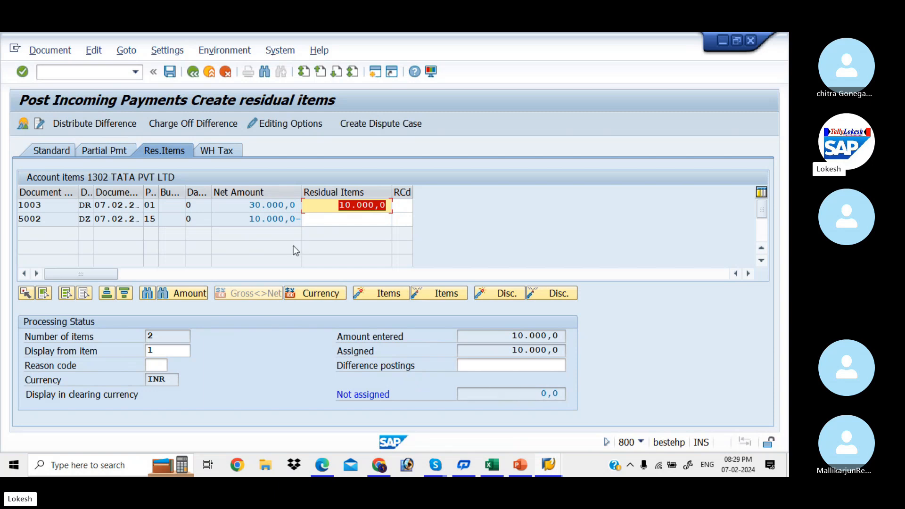
click(171, 74)
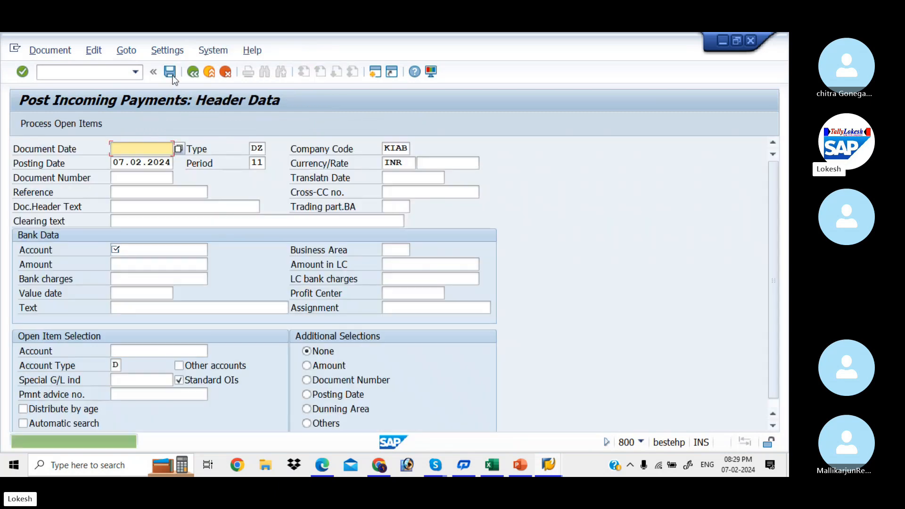
- Refresh customer 1302's line item list, showing only residual 5003 open, then return to payment entry
key(alt+Tab)
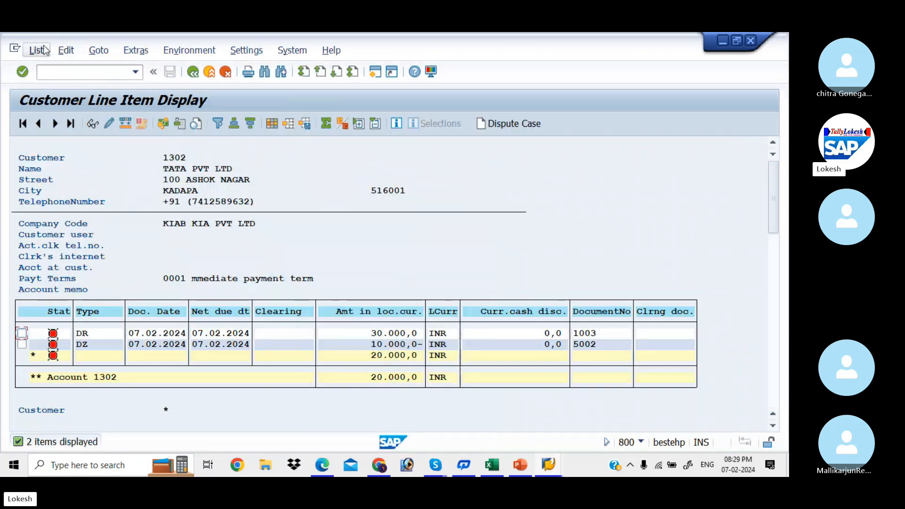
click(36, 50)
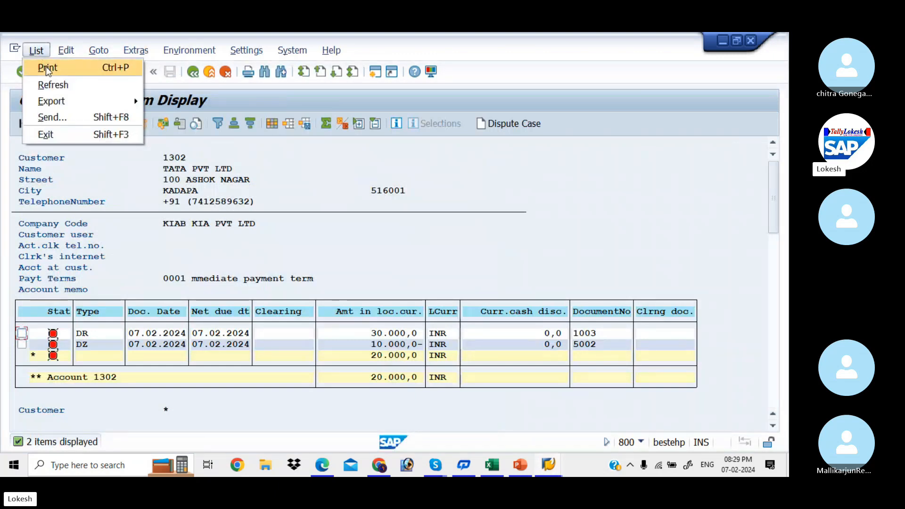
click(55, 83)
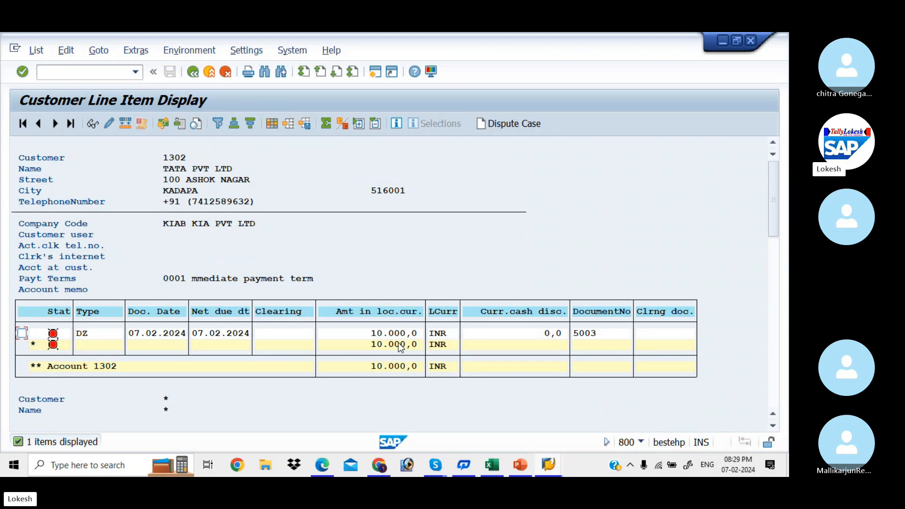
key(alt+Tab)
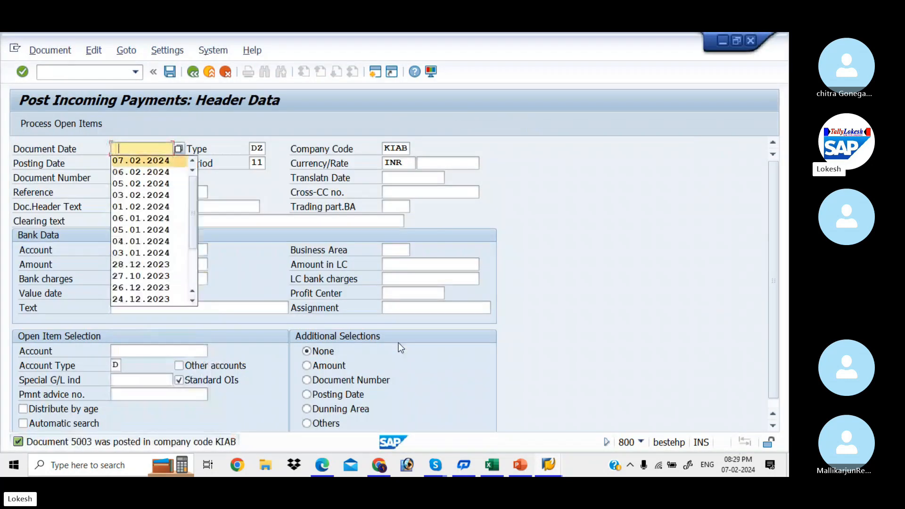
- Fill the payment header with today's date, reference 04 and header text CUSTOMER PAYMENT
key(Down)
key(Tab)
key(Tab)
key(Tab)
key(Tab)
key(Tab)
key(Tab)
key(Tab)
key(Tab)
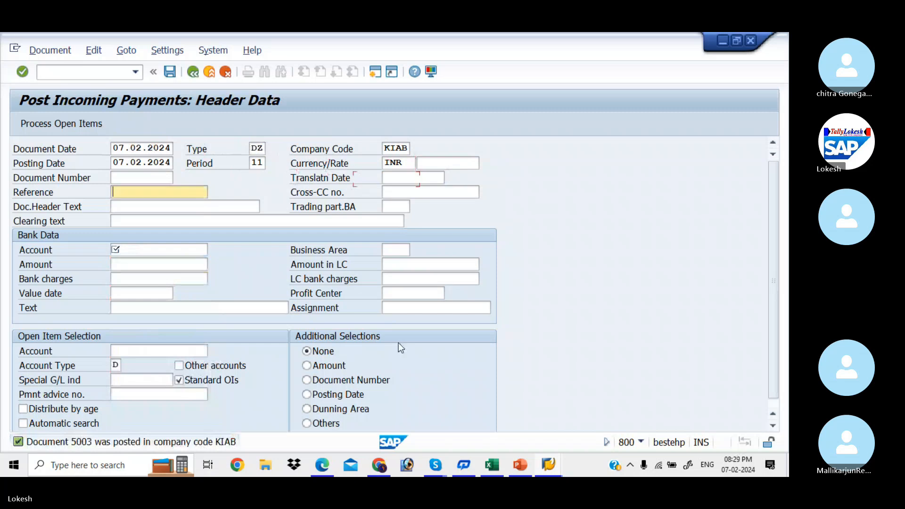
text(04)
key(Tab)
key(Tab)
key(Tab)
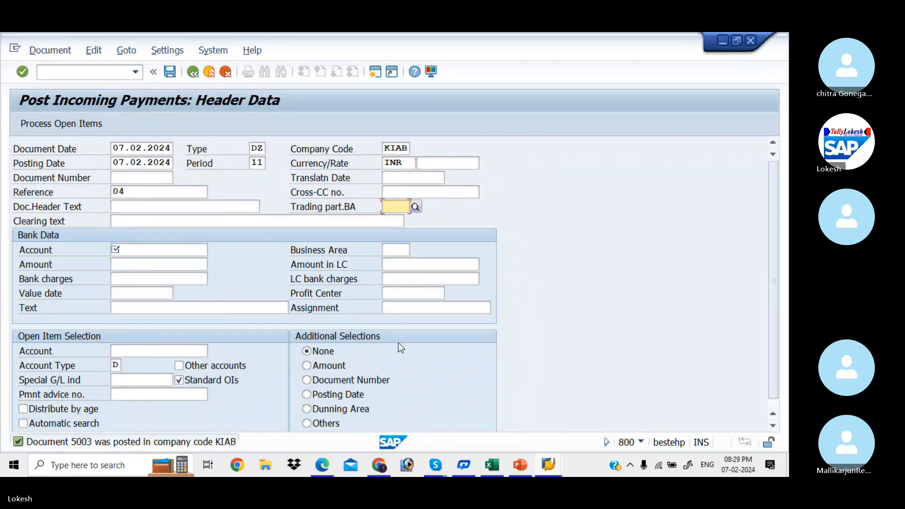
click(197, 206)
key(Down)
key(Return)
key(Tab)
key(Tab)
key(Tab)
key(Tab)
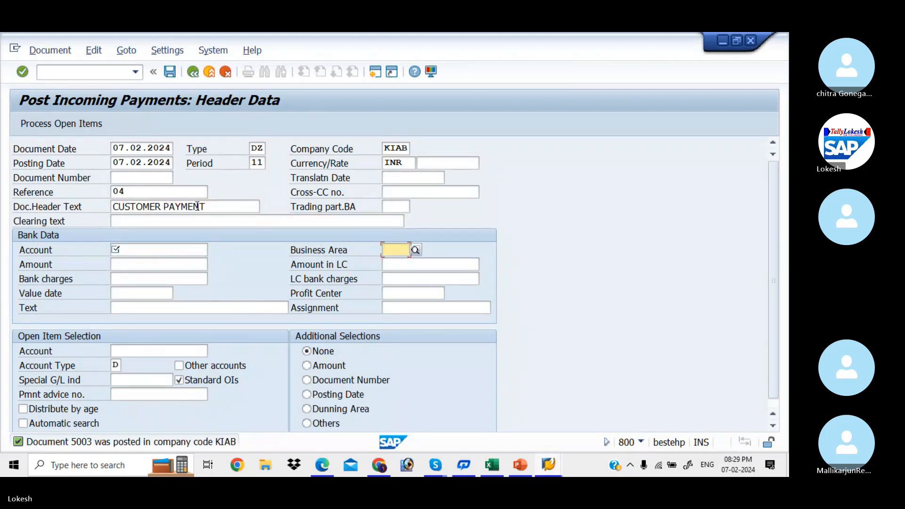
- Enter bank account 200001, amount 10000 and customer 1302, then post clearing open item 5003
click(176, 250)
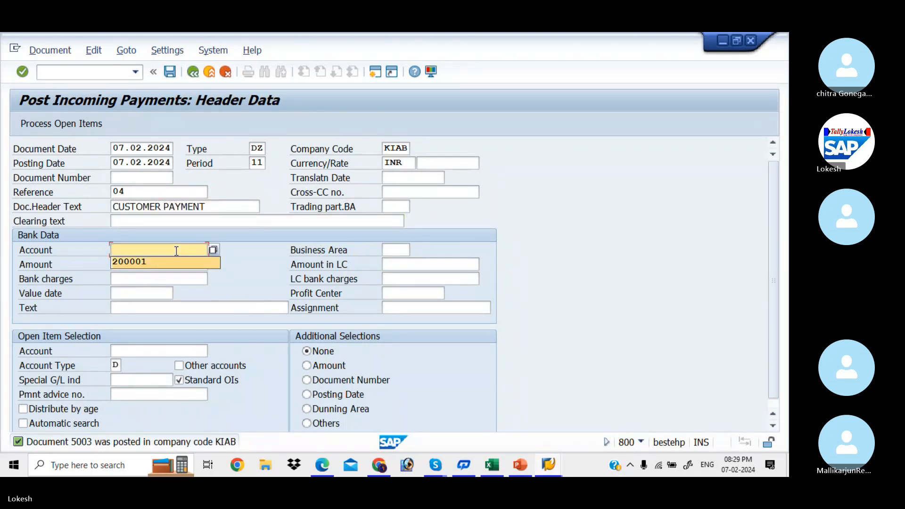
key(Down)
key(Return)
key(Tab)
key(Tab)
key(Down)
key(Return)
key(Tab)
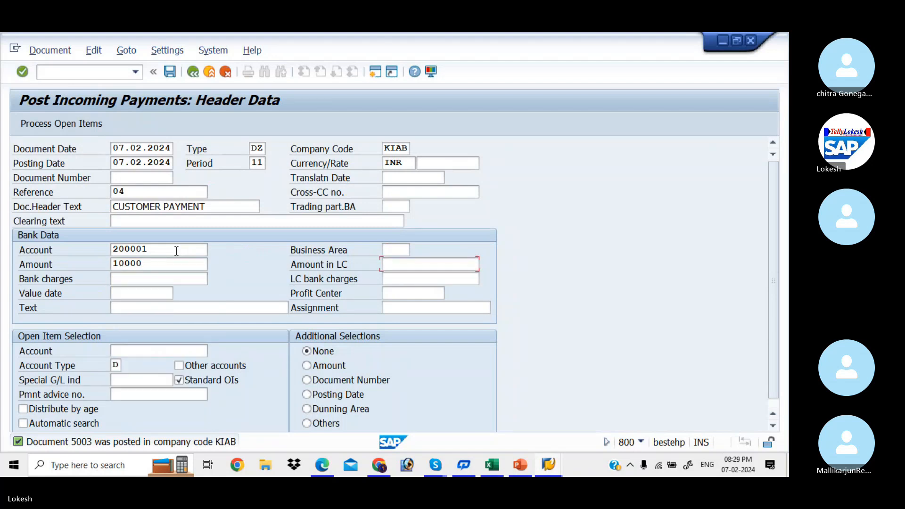
key(Tab)
key(Tab)
key(Tab)
key(Tab)
key(Tab)
key(Tab)
key(Down)
key(Return)
key(Tab)
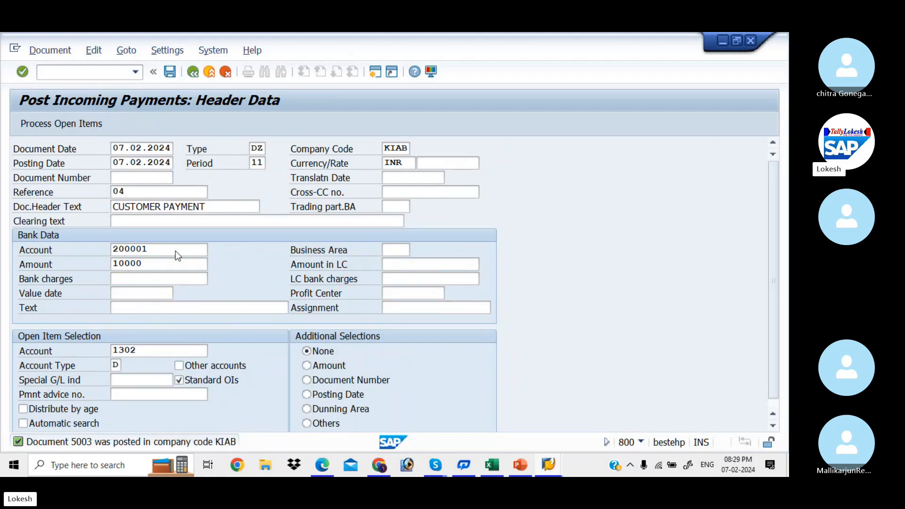
key(Return)
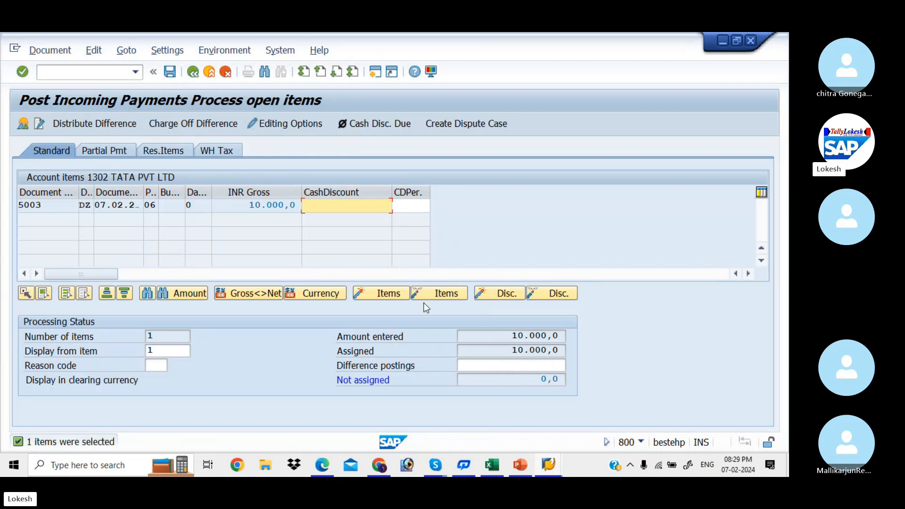
click(172, 73)
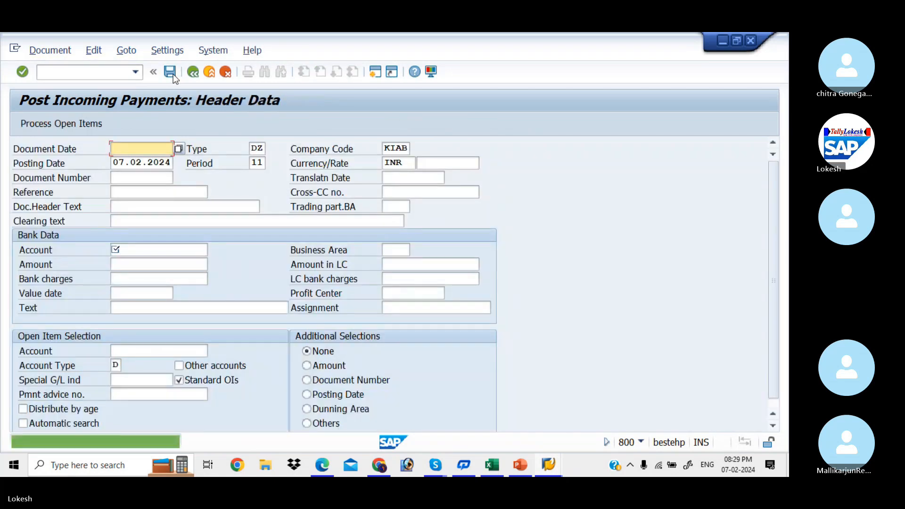
- Refresh the FBL5N open-item report for customer 1302 and dismiss the 'No items selected' message
key(alt+Tab)
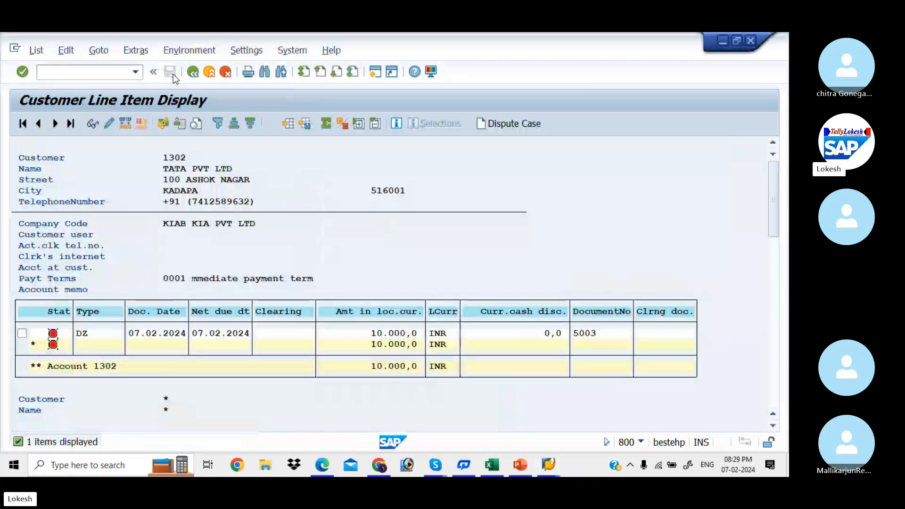
click(35, 50)
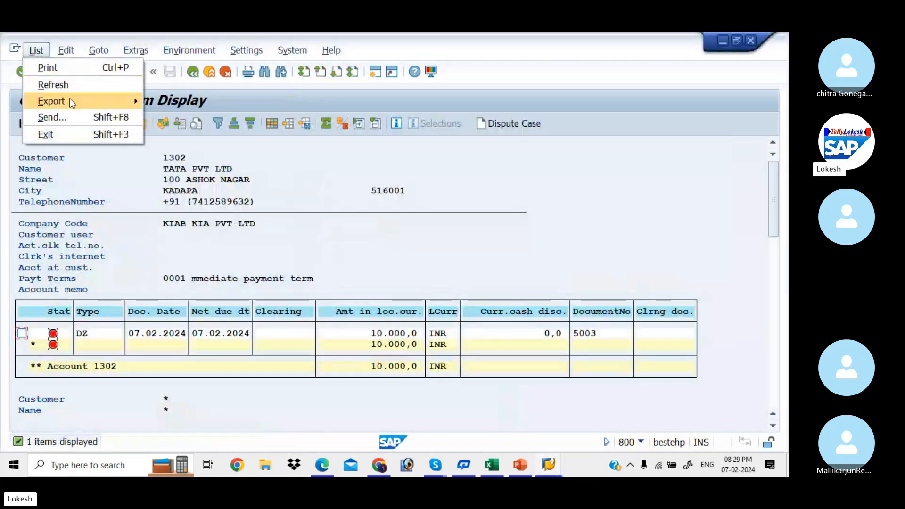
click(73, 89)
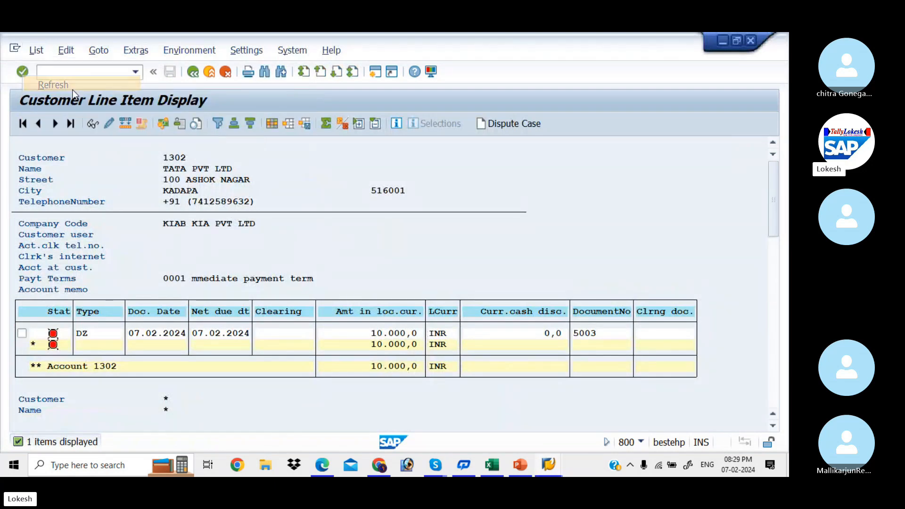
click(397, 414)
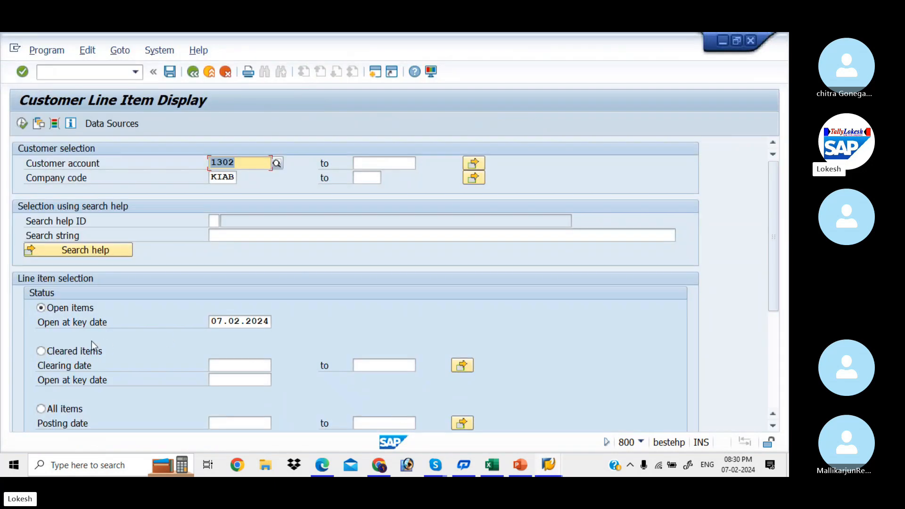
- Run the cleared items report for customer 1302 with clearing date 07.02.2024
click(45, 352)
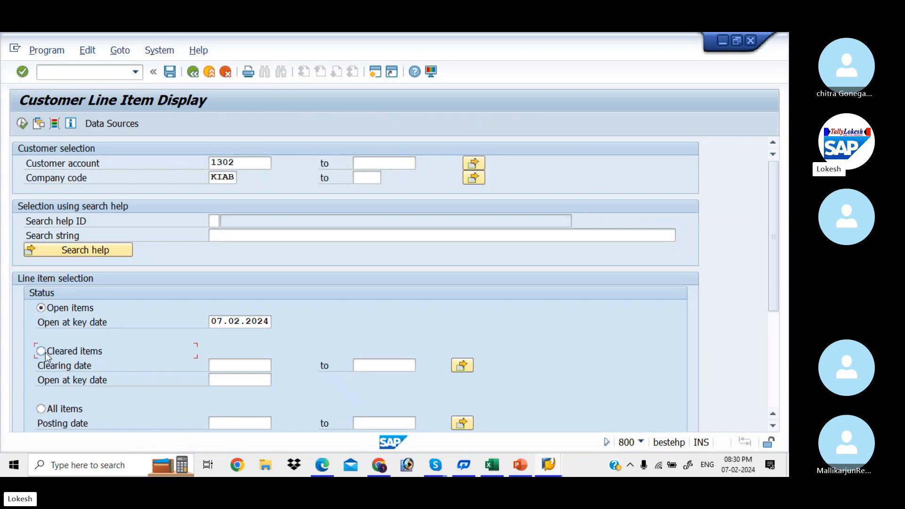
click(238, 367)
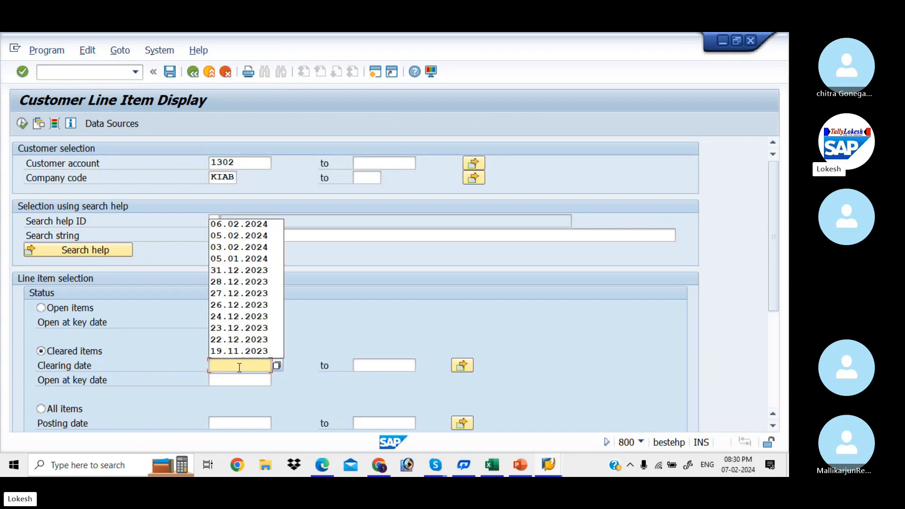
text(07.0)
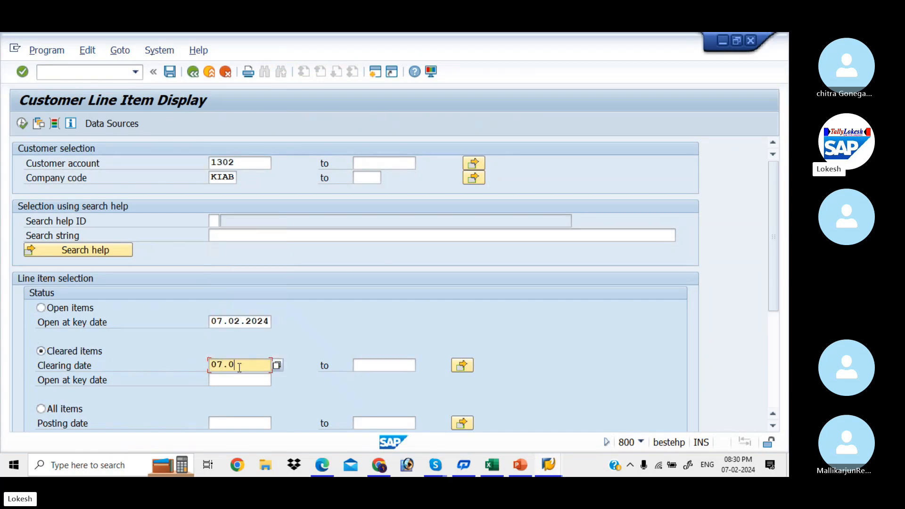
text(2.2024)
key(Tab)
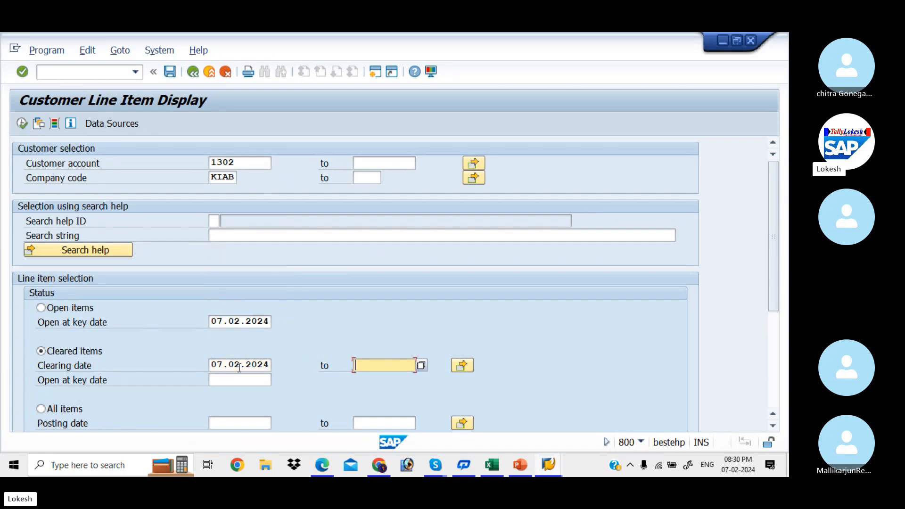
click(23, 125)
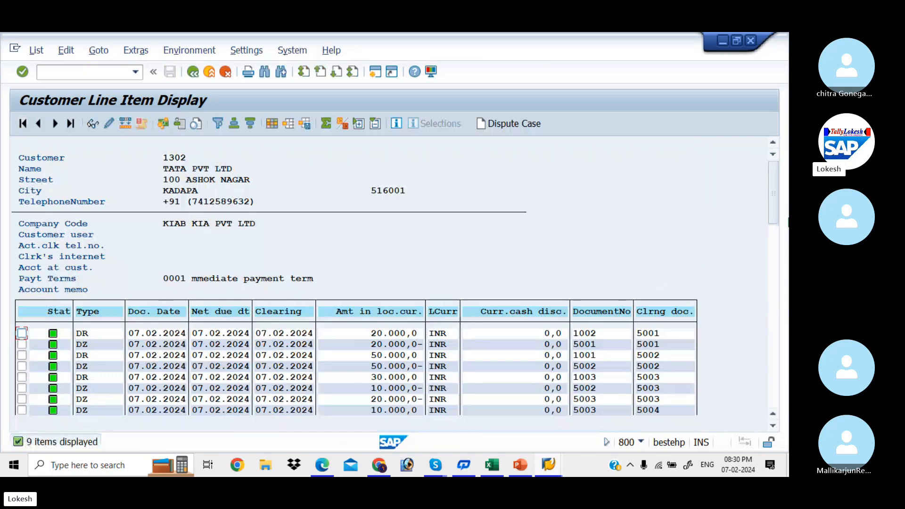
- Scroll through the list confirming all nine items are cleared, then return to selection
click(775, 249)
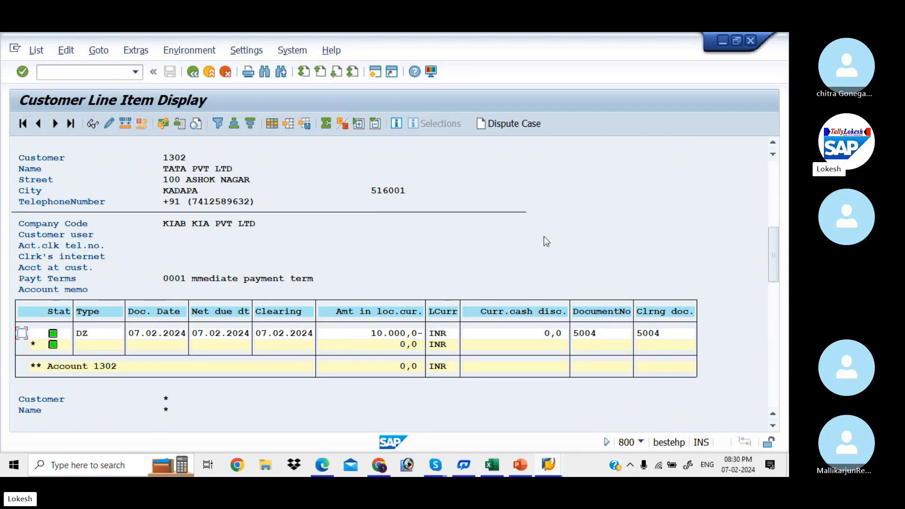
drag(776, 262, 780, 200)
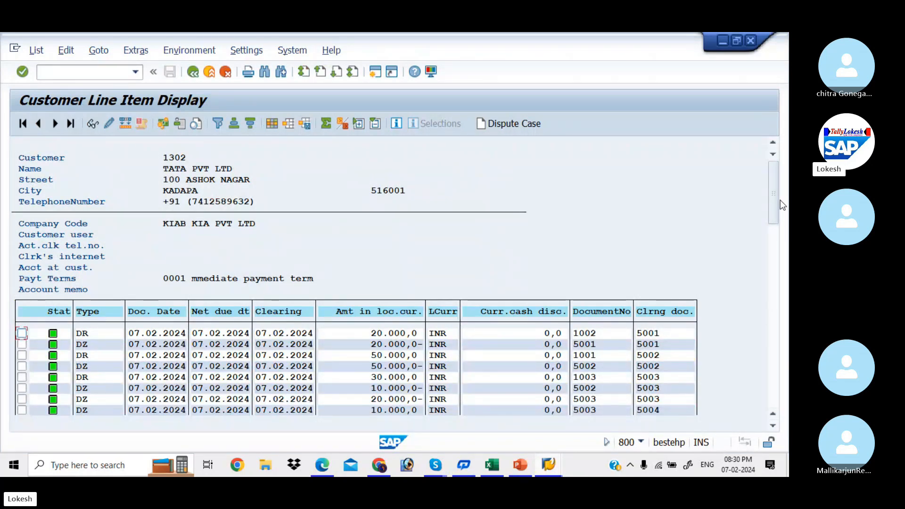
click(192, 72)
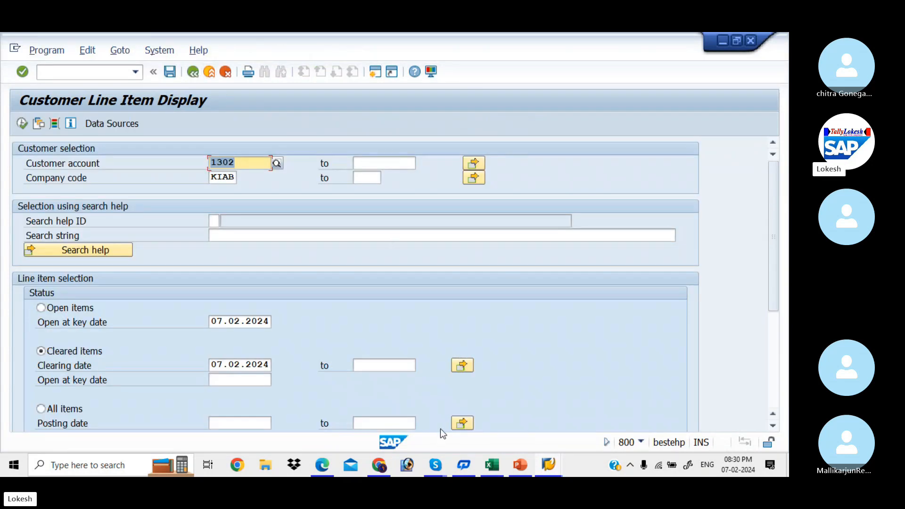
- Bring the Skype class call window forward and hang up the call
mouse_move(435, 467)
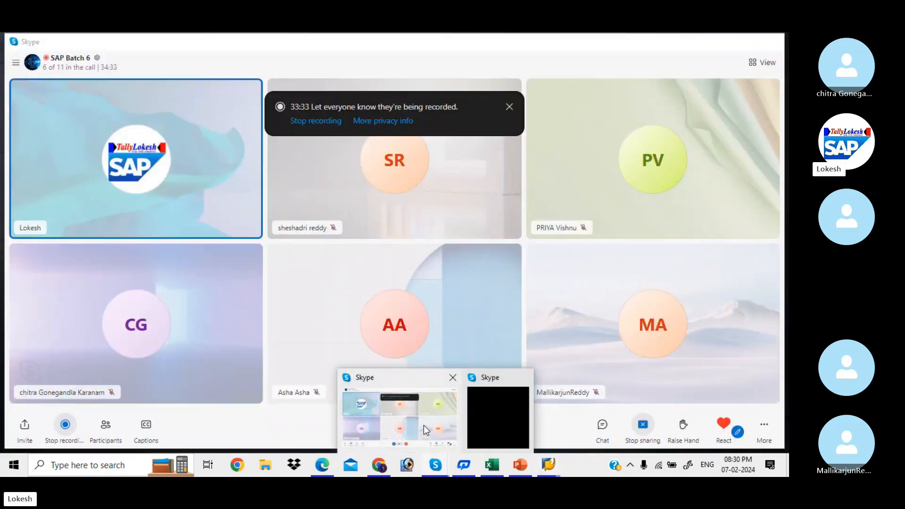
click(423, 425)
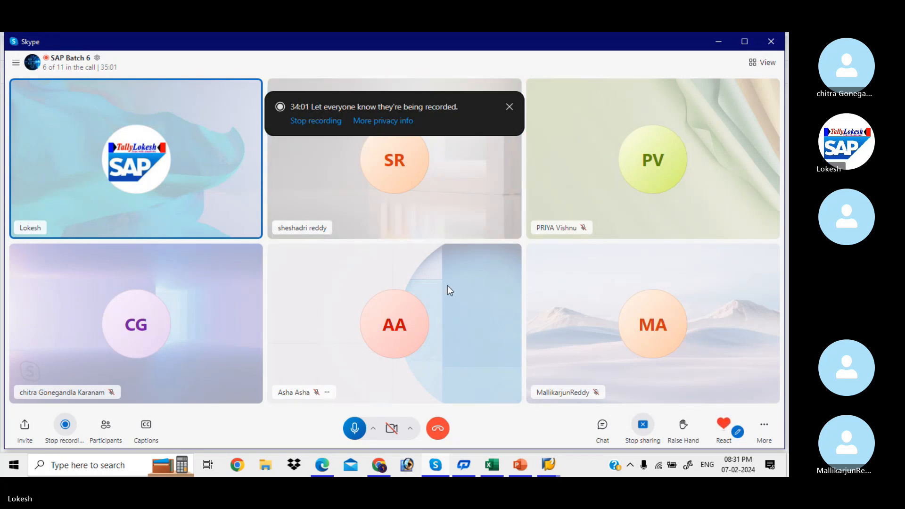
click(438, 428)
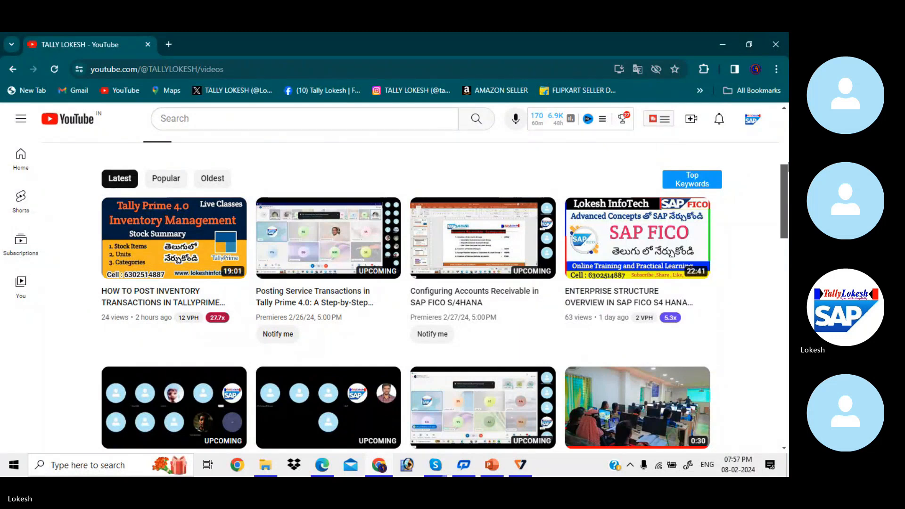
scroll(786, 179, down, 6)
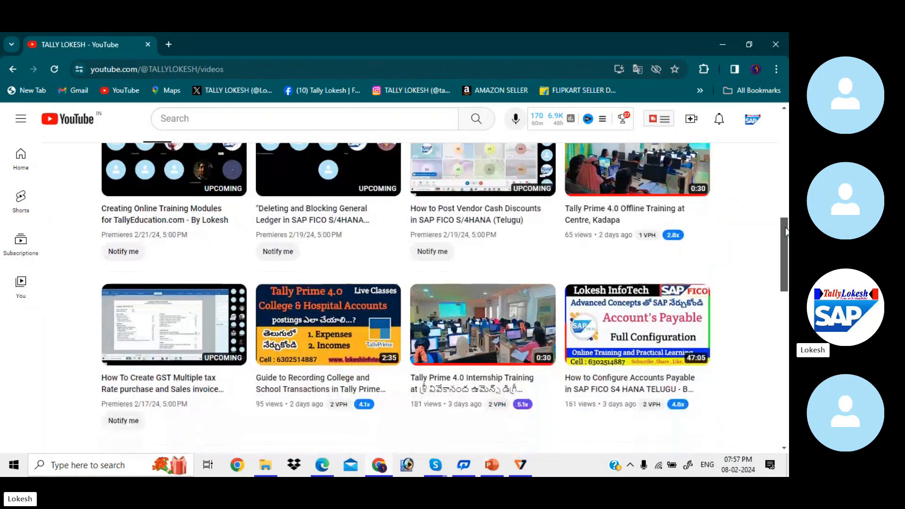
scroll(786, 179, up, 11)
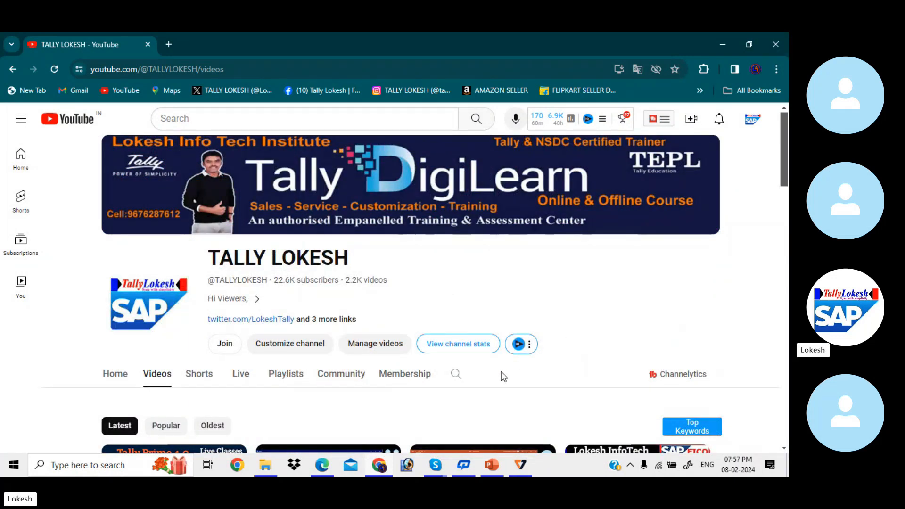
mouse_move(499, 460)
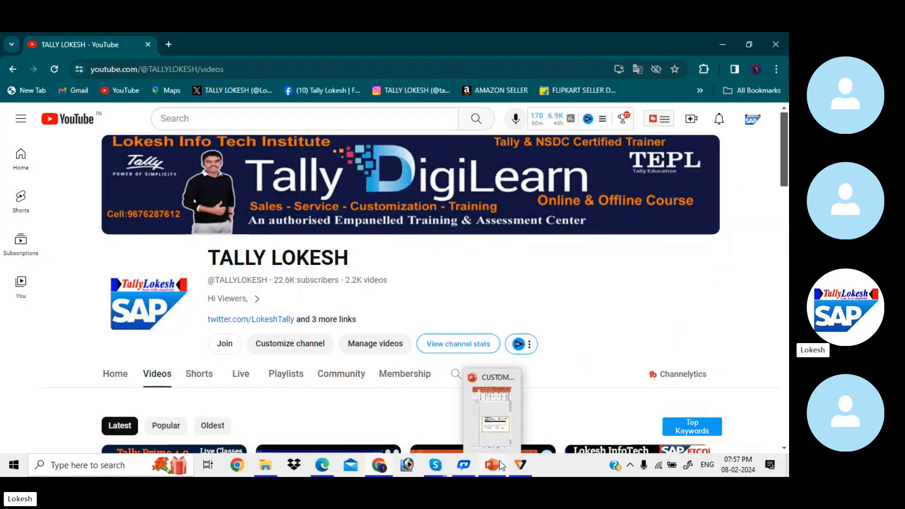
- Maximize the Customer Cash Discount Configuration deck in PowerPoint, then bring the Skype call back
click(499, 426)
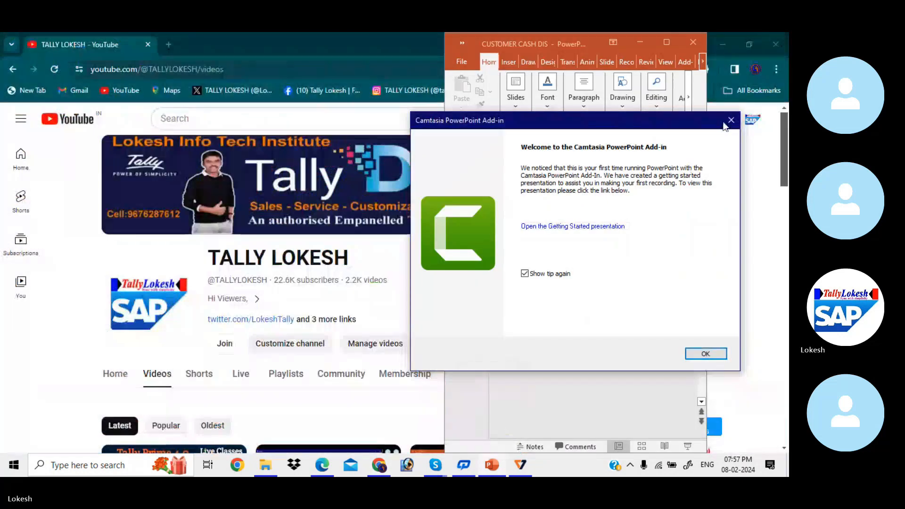
click(667, 42)
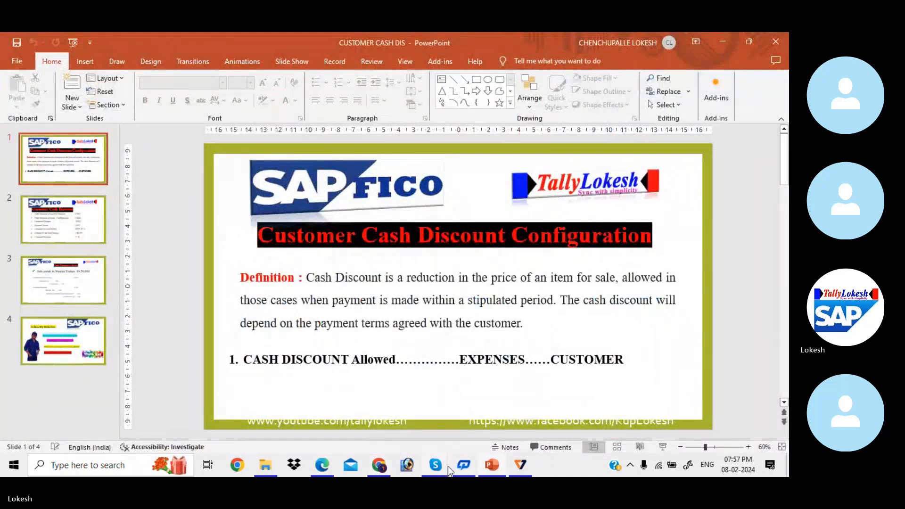
mouse_move(448, 465)
click(429, 418)
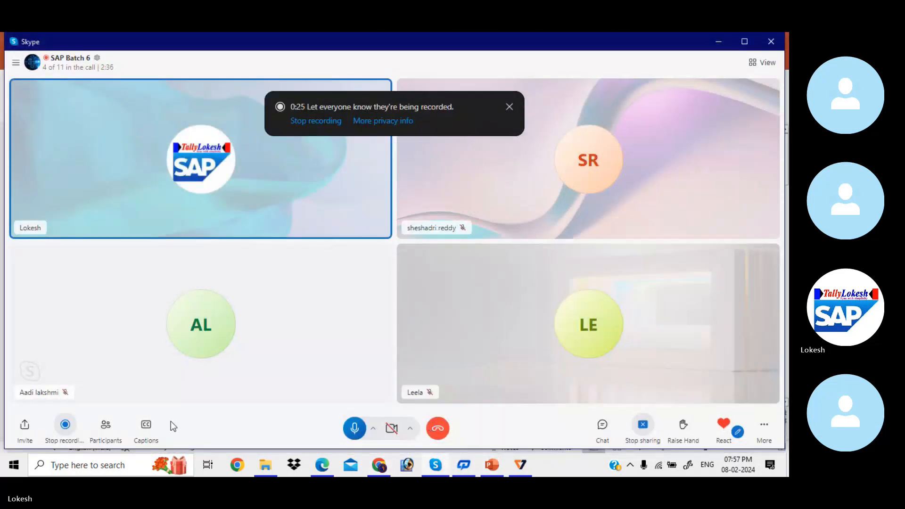
- Ring all absent participants, minimize Skype, and start the cash discount slide show
click(109, 429)
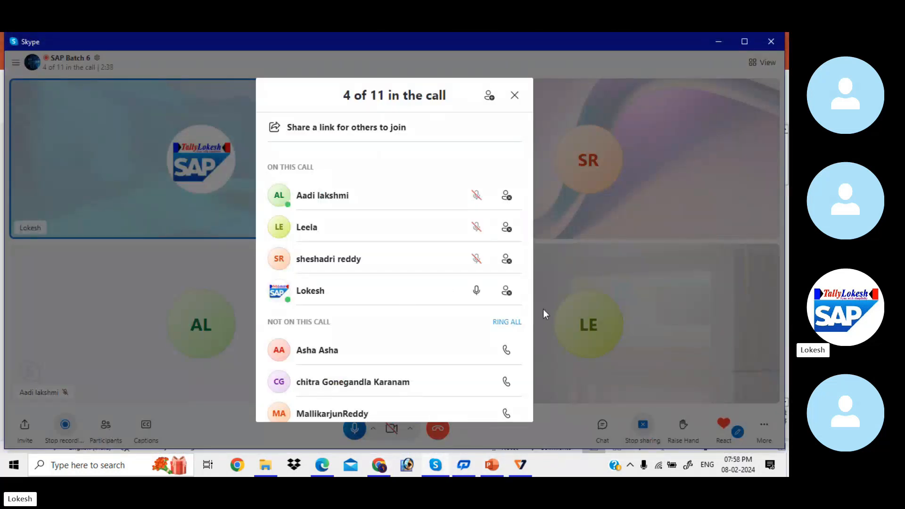
click(498, 325)
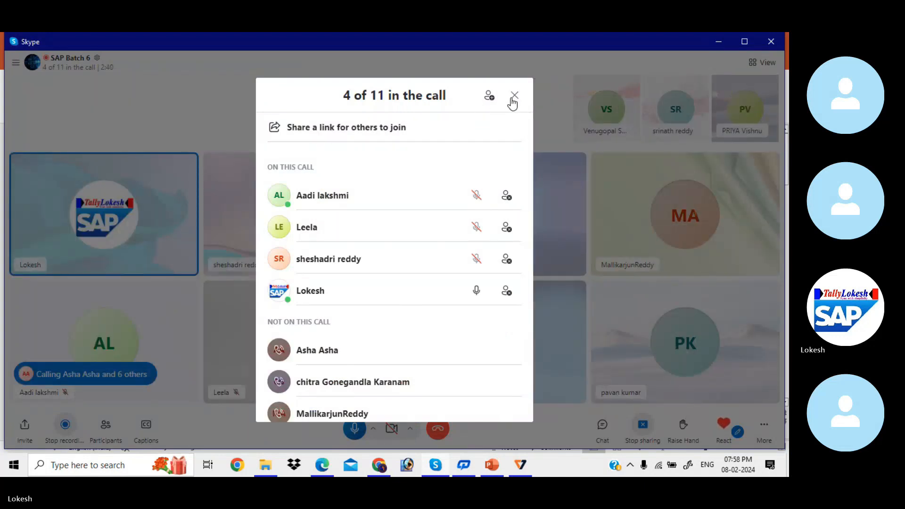
click(514, 96)
click(719, 41)
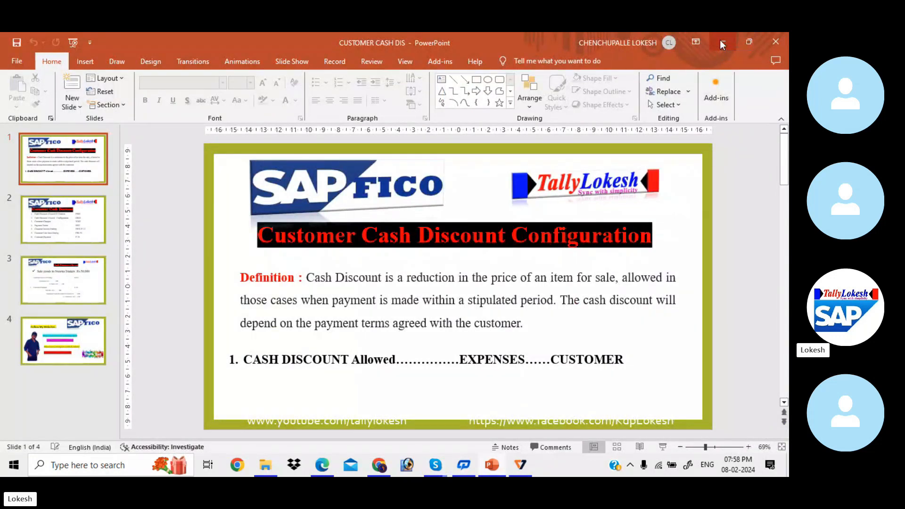
click(663, 447)
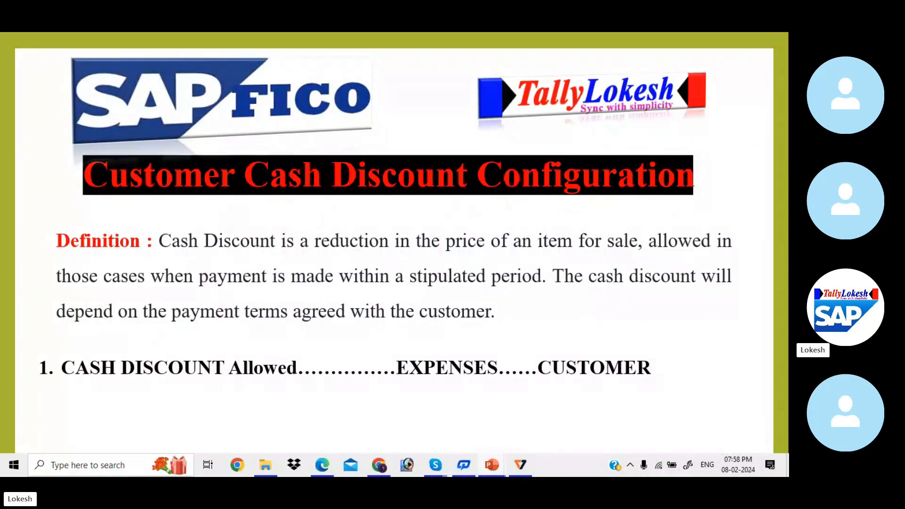
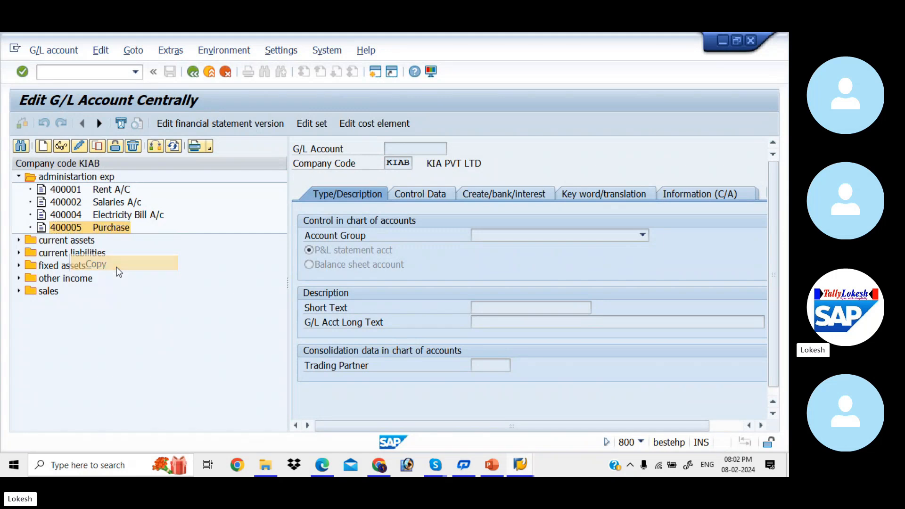
- Enter new G/L account 400006 and set its short text to 'Cash Discount Allow'
text(400006)
key(Return)
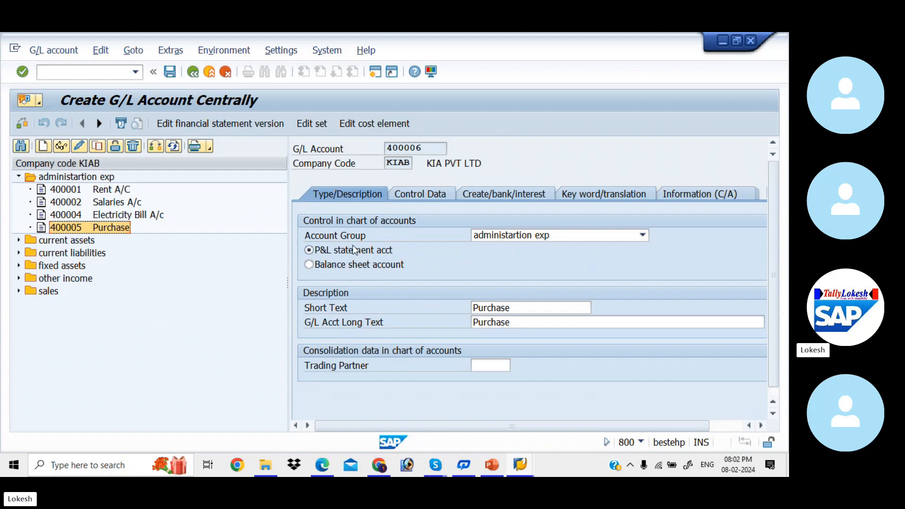
double_click(521, 307)
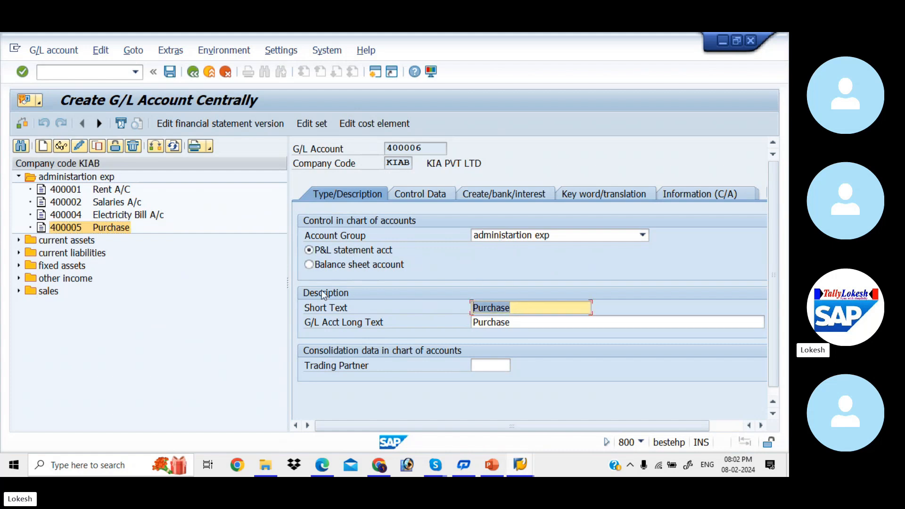
key(BackSpace)
text(C)
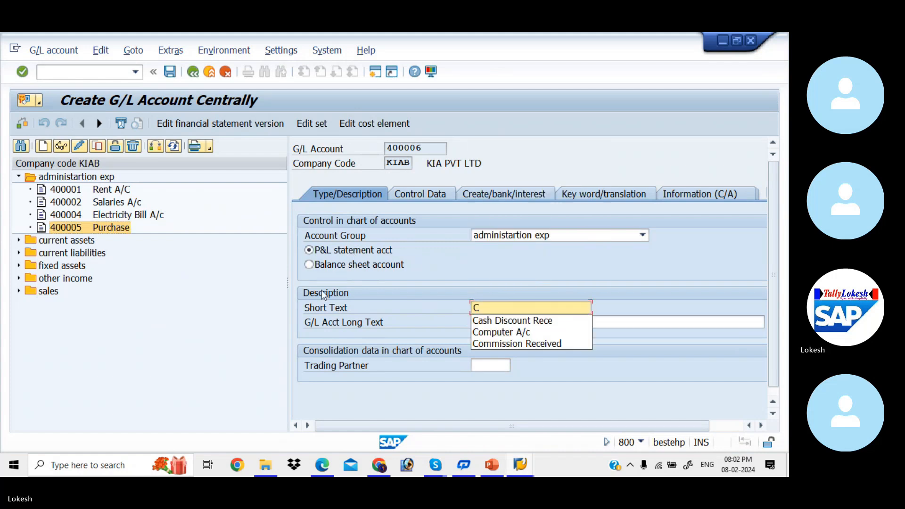
key(Down)
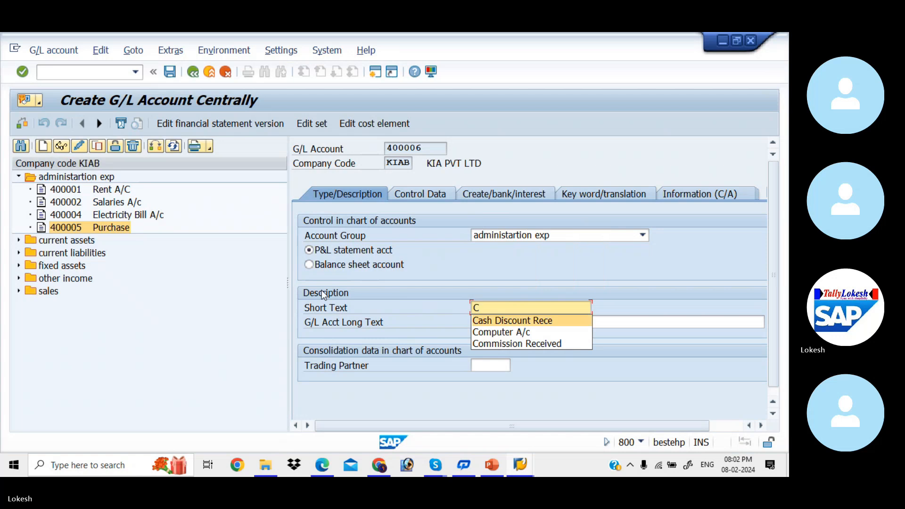
key(Tab)
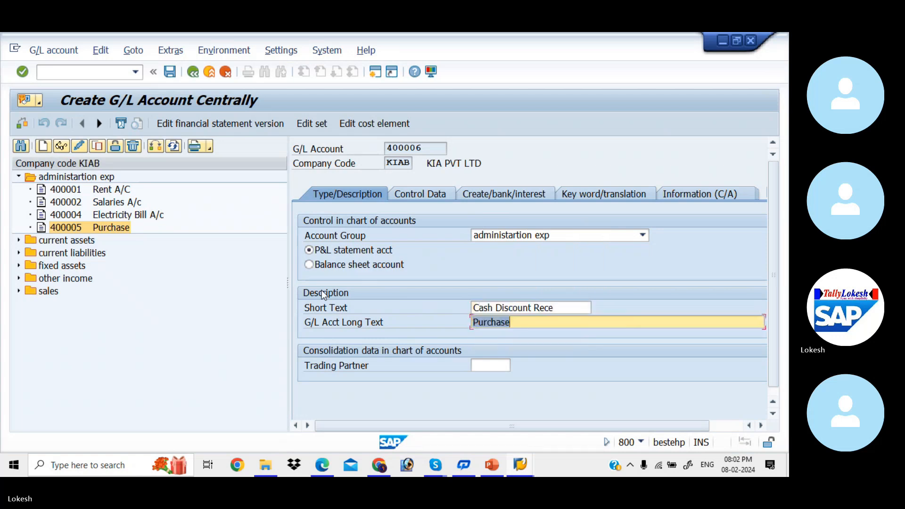
click(566, 309)
key(BackSpace)
key(BackSpace)
key(BackSpace)
key(BackSpace)
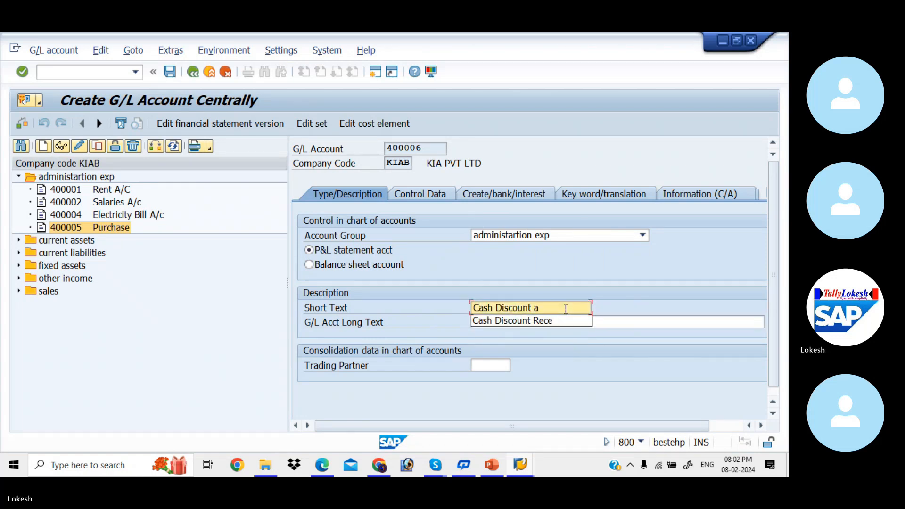
text(Allow)
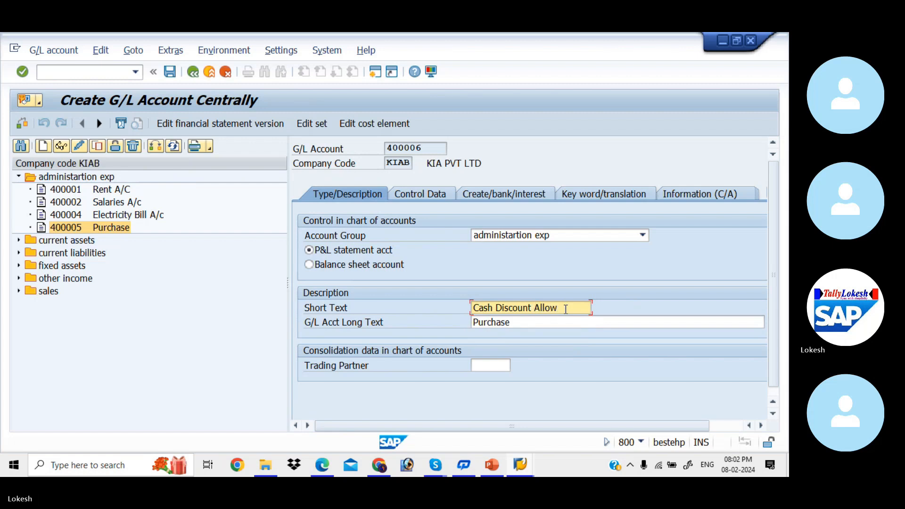
key(Return)
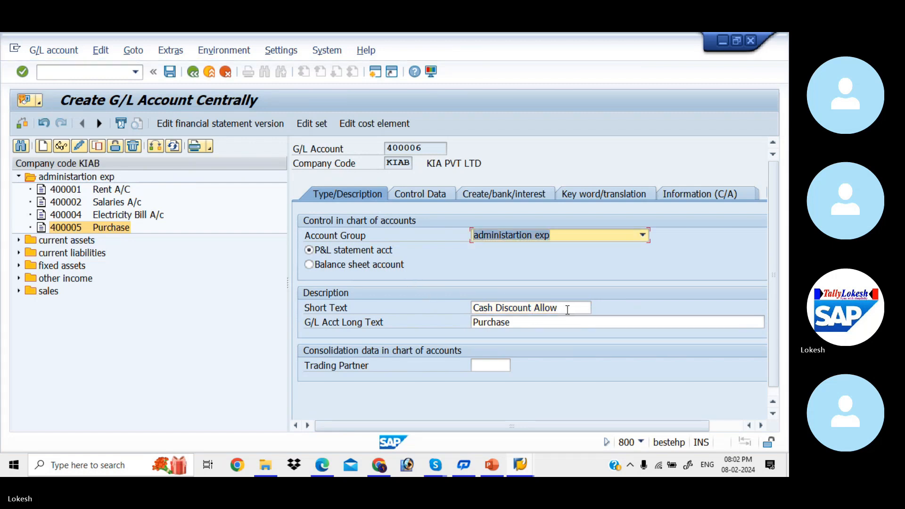
- Set the long text to 'Cash Discount Allowed', review the control data tabs, and save the account
drag(567, 309, 458, 303)
key(ctrl+c)
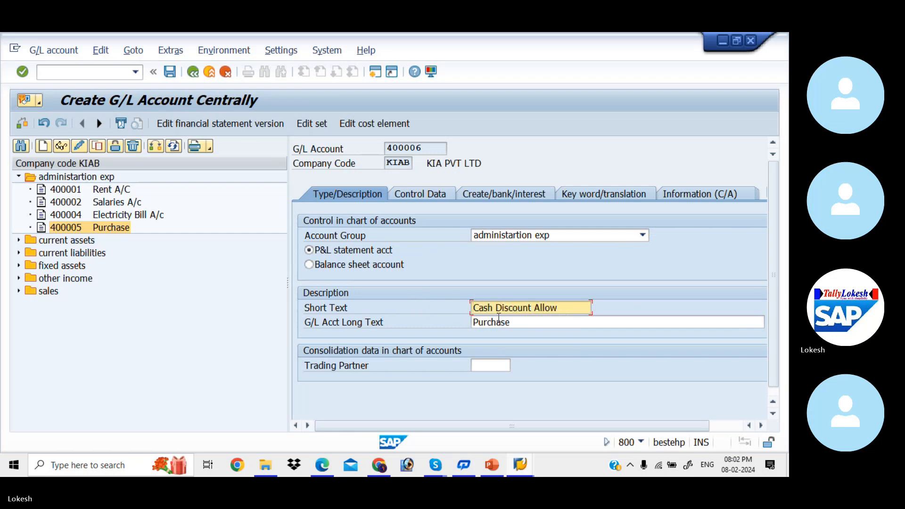
drag(524, 320, 339, 307)
key(ctrl+v)
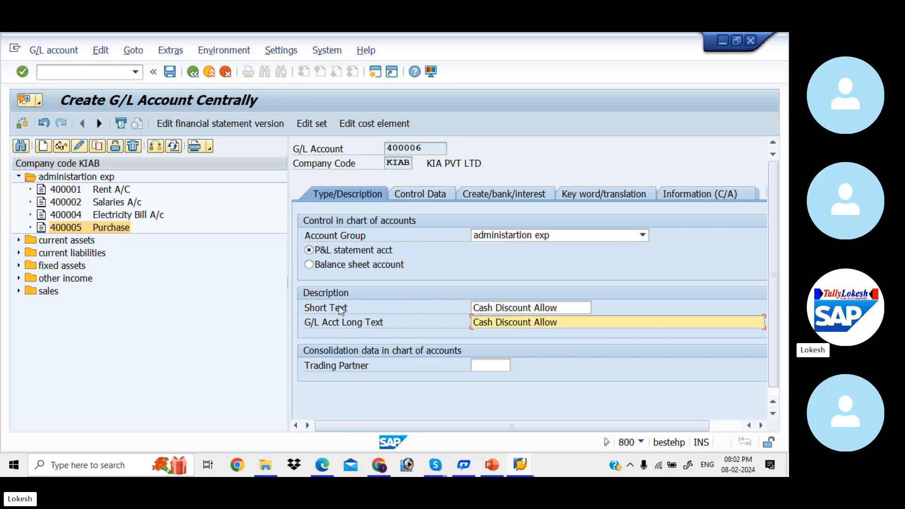
text(ed)
drag(288, 281, 246, 281)
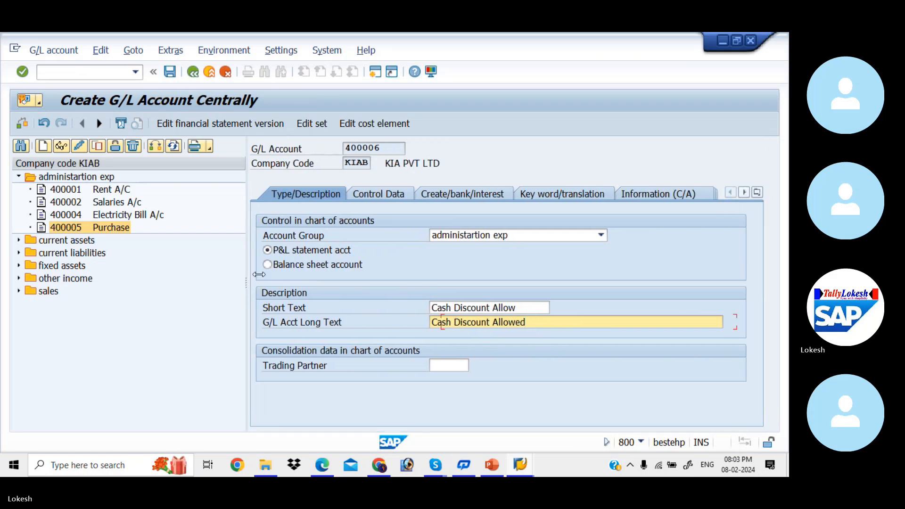
click(400, 196)
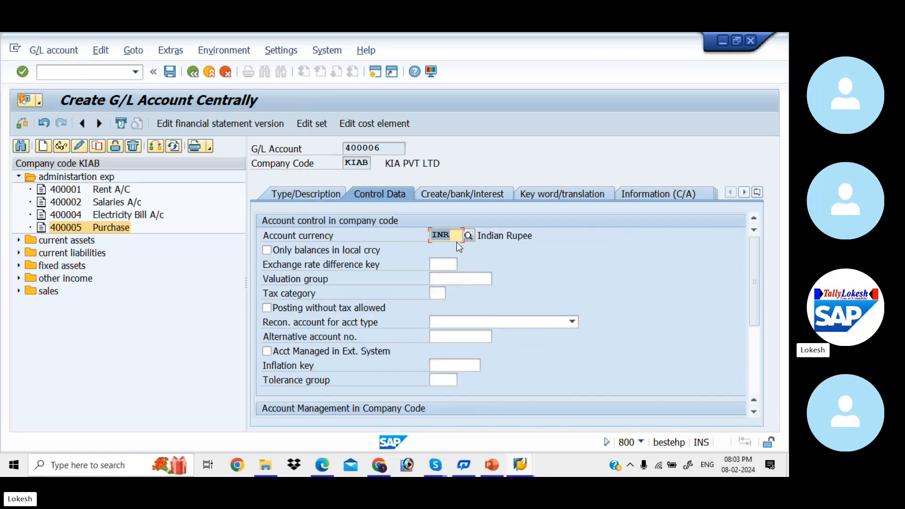
drag(752, 269, 760, 360)
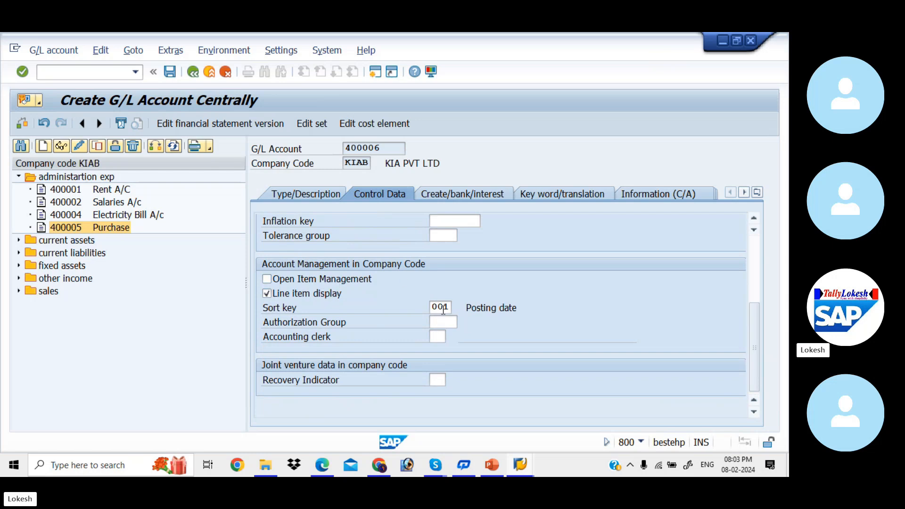
click(460, 194)
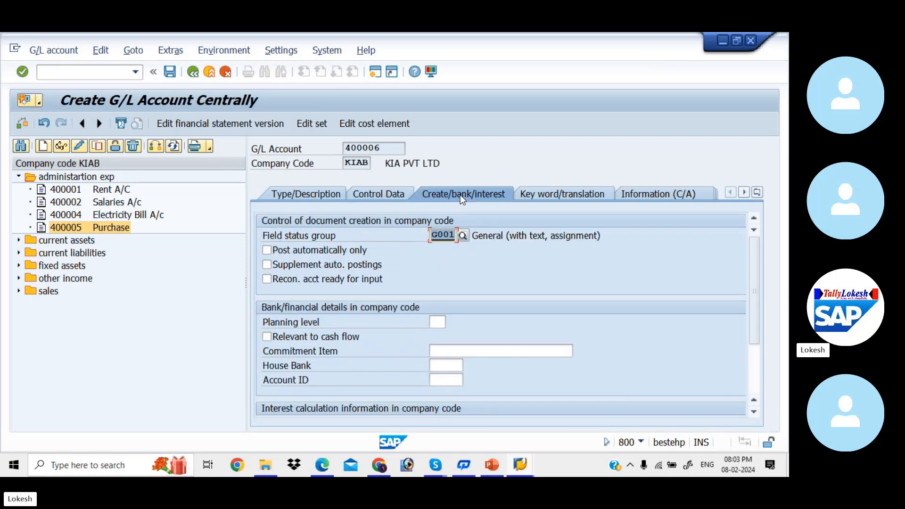
click(307, 197)
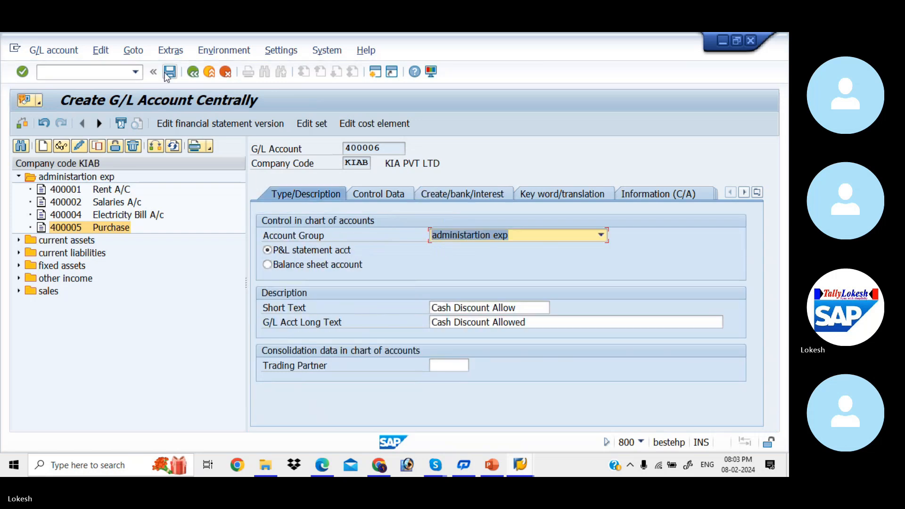
click(171, 71)
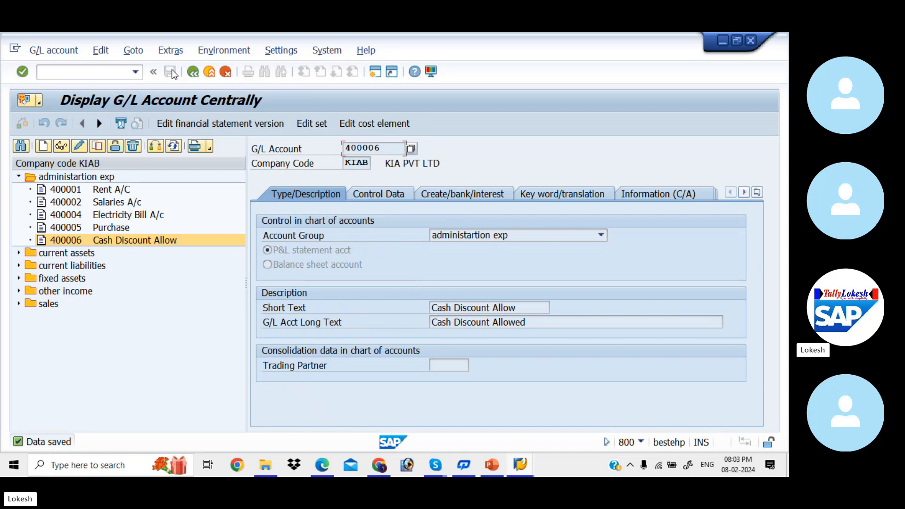
- Run OBXI for chart of accounts KIAA and open the SKT cash discount expenses assignment
key(alt+Tab)
key(alt+Tab)
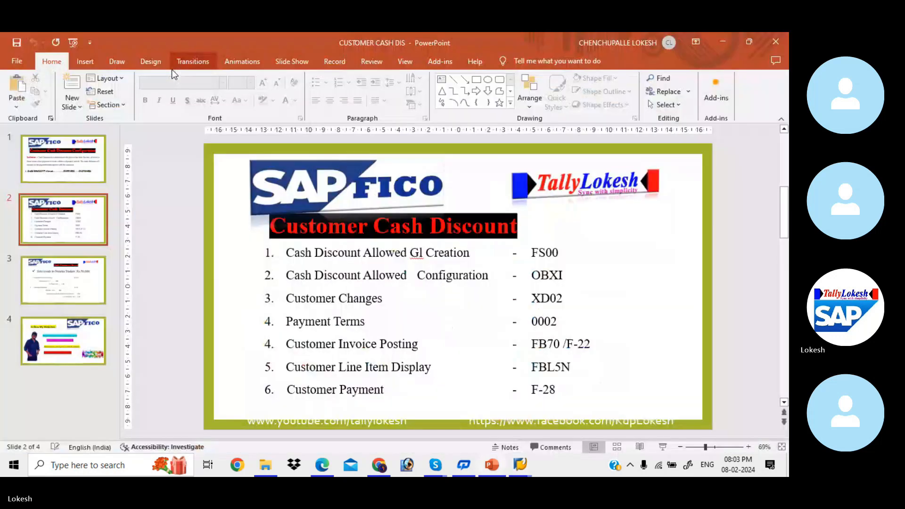
key(alt+Tab)
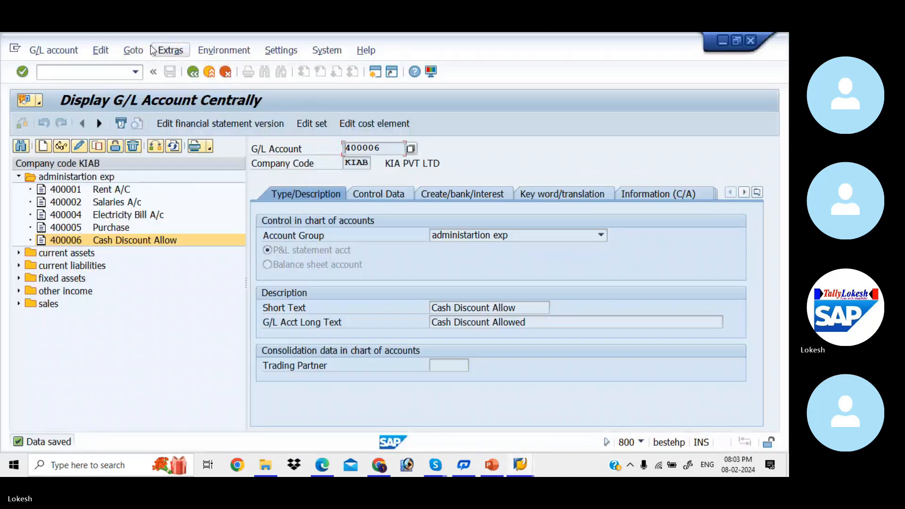
click(120, 71)
text(/NOBXI)
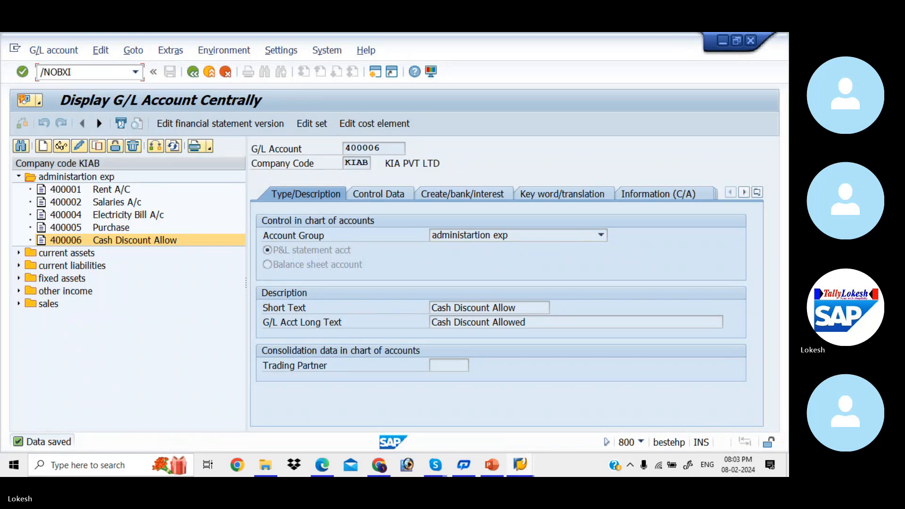
key(Return)
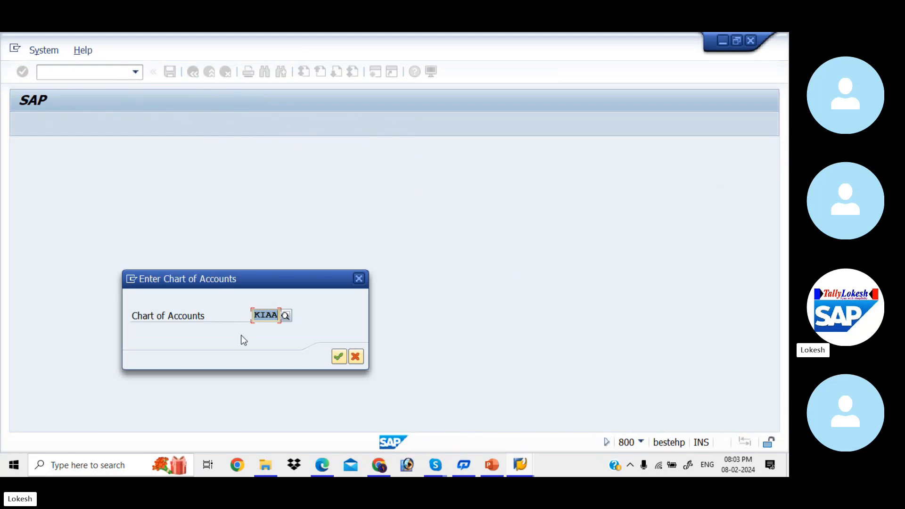
click(337, 357)
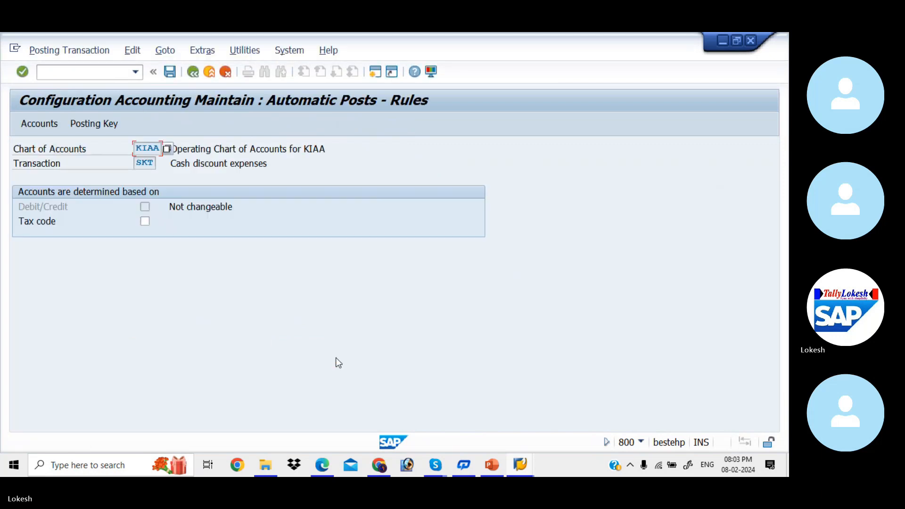
click(99, 126)
click(236, 290)
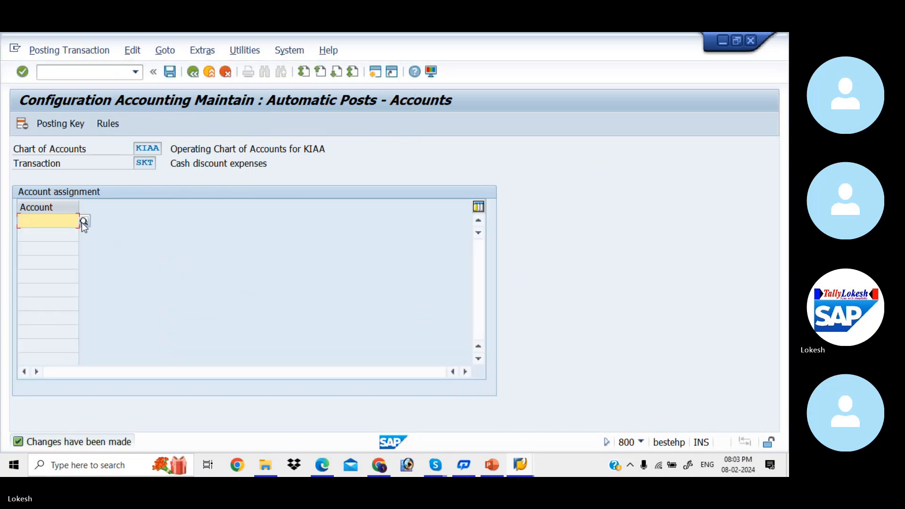
- Assign account 400006 via search help and save it under the customizing request
click(83, 222)
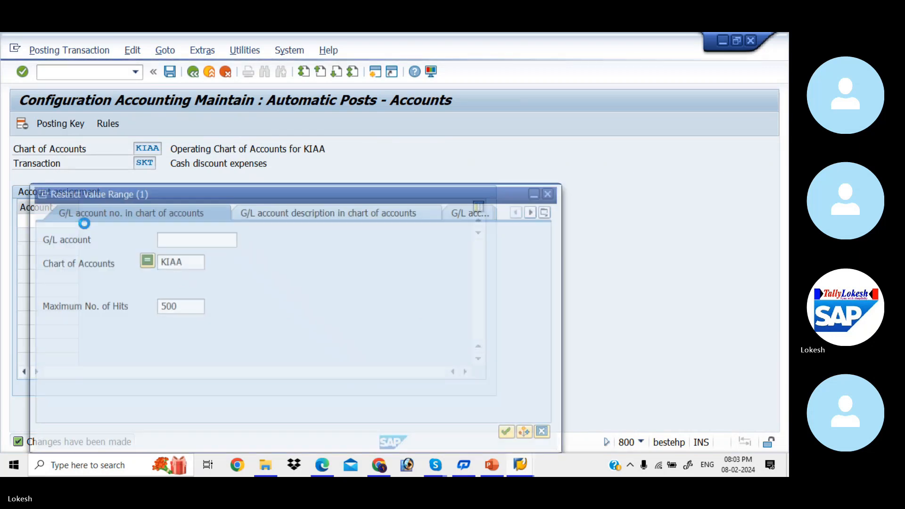
click(182, 240)
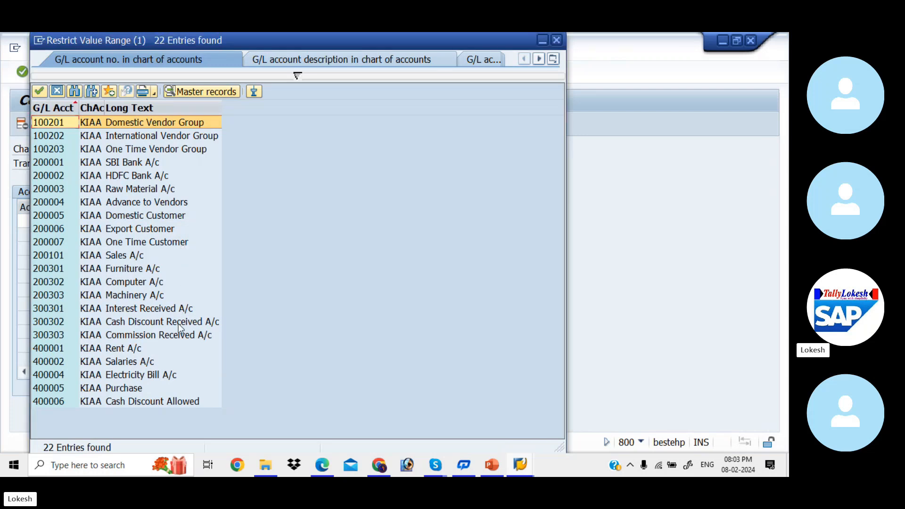
click(170, 401)
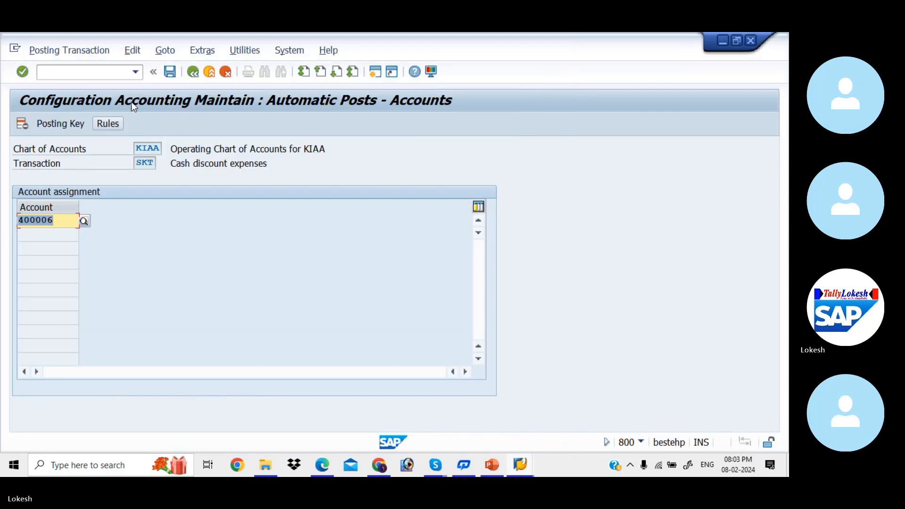
click(169, 73)
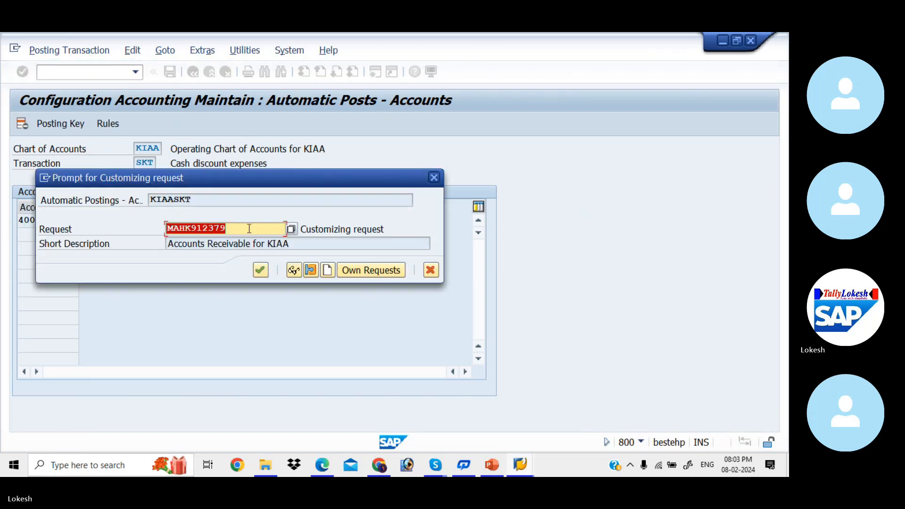
click(264, 265)
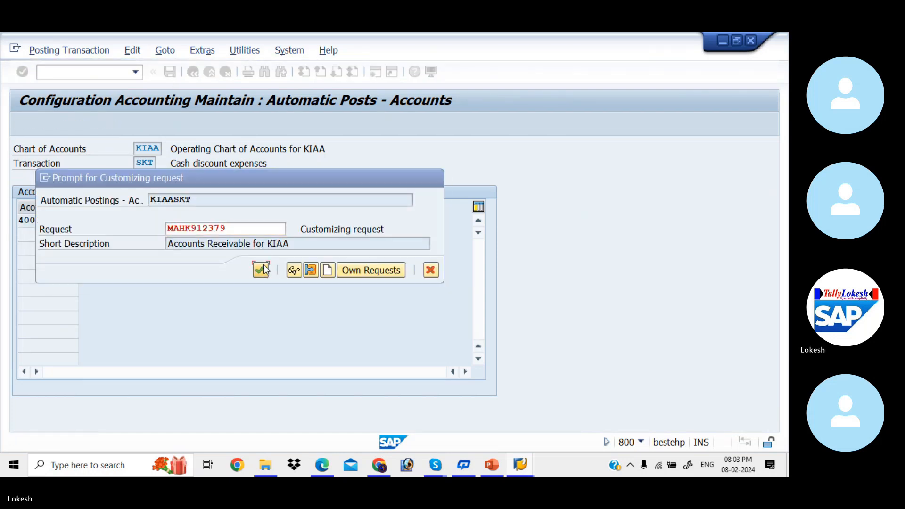
- Glance at the presentation, then enter the /NXD customer change transaction code
key(alt+Tab)
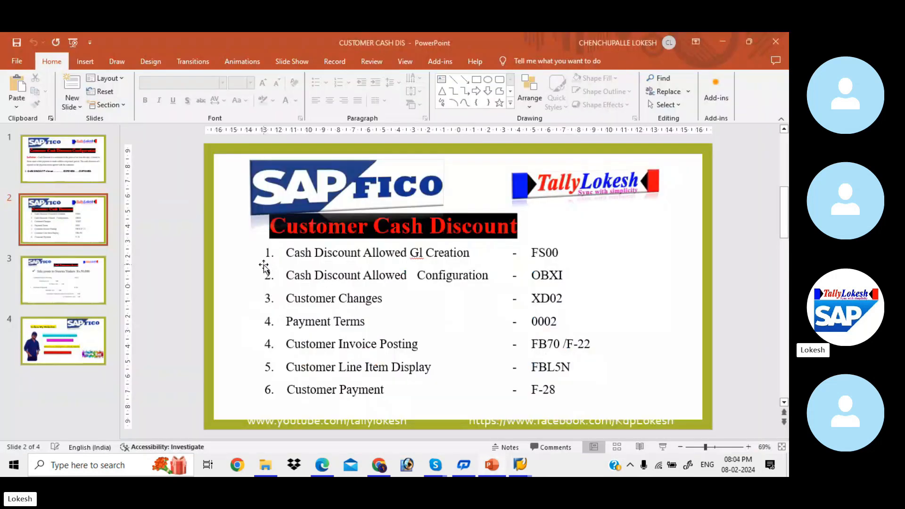
key(alt+Tab)
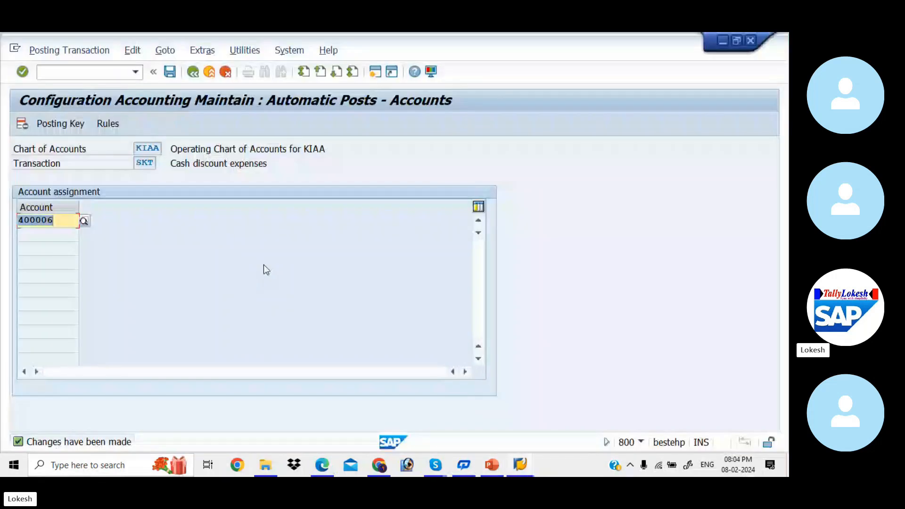
click(106, 74)
text(/NXD)
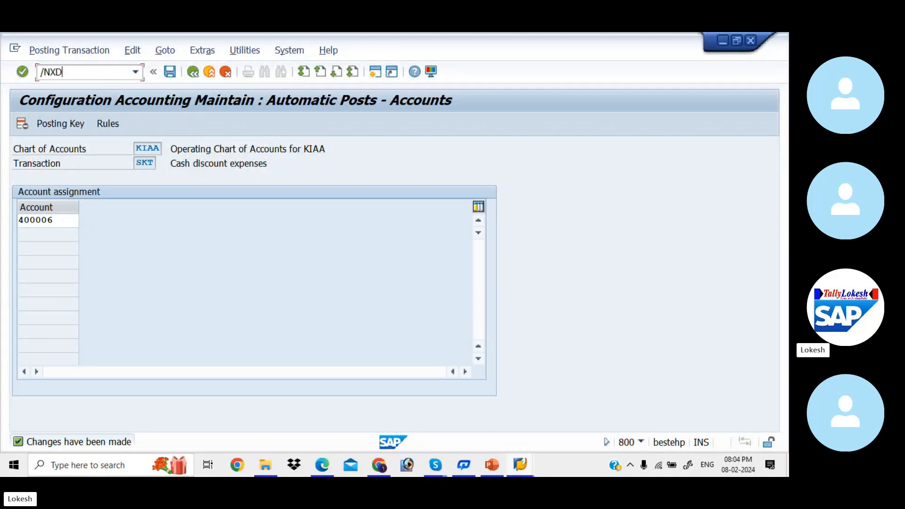
- Start XD02 and choose customer 1302, TATA PVT LTD, for company code KIAB from the search list
key(Return)
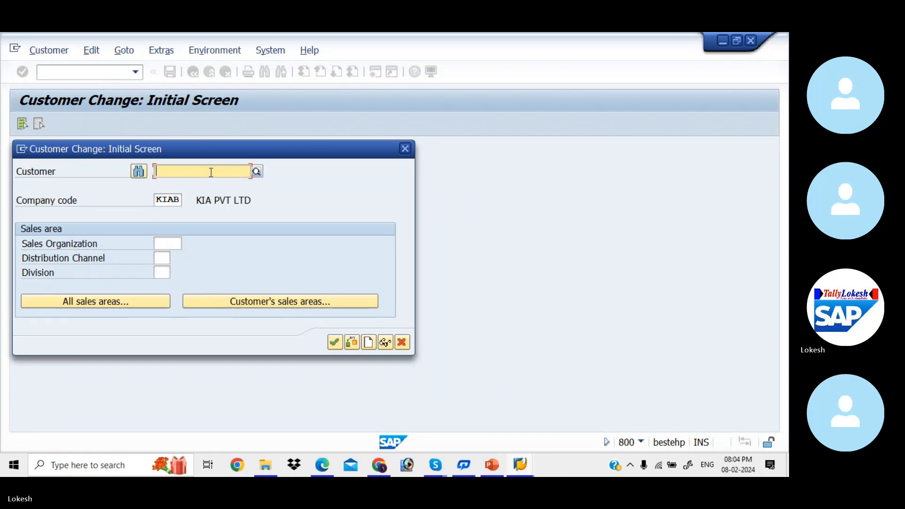
click(257, 173)
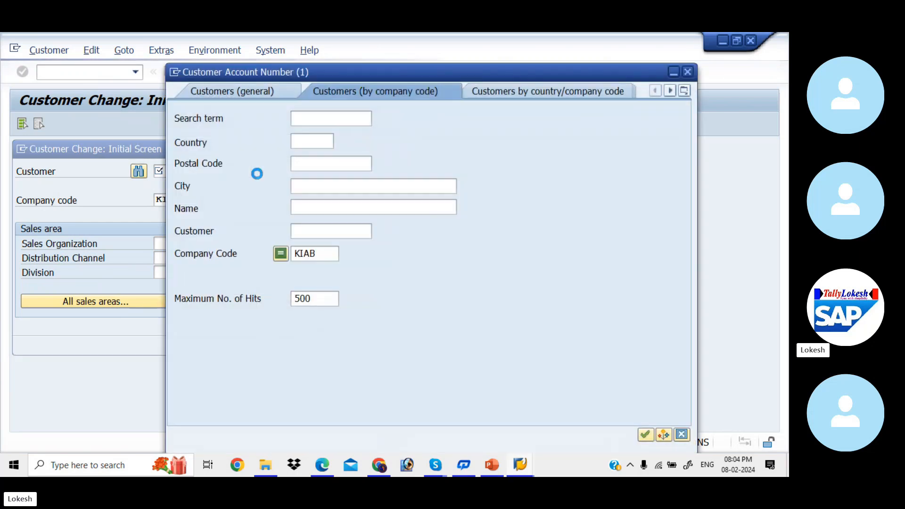
key(Return)
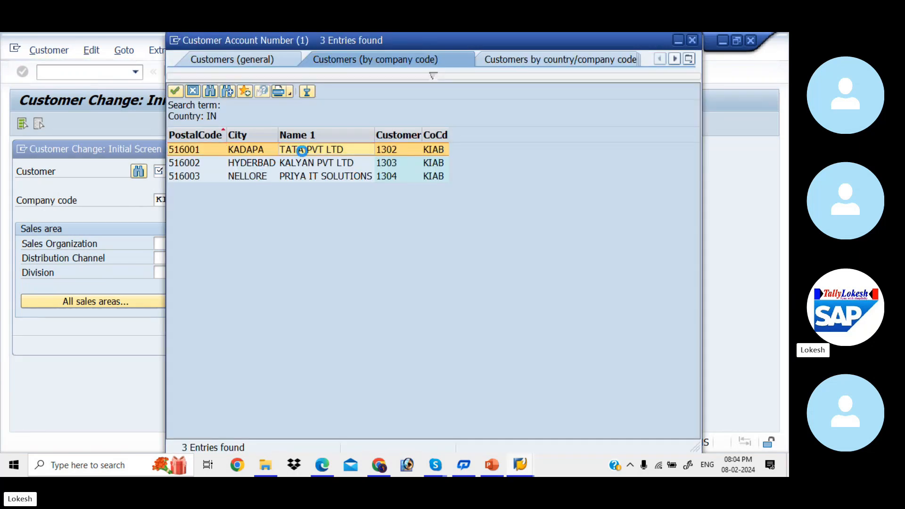
double_click(300, 150)
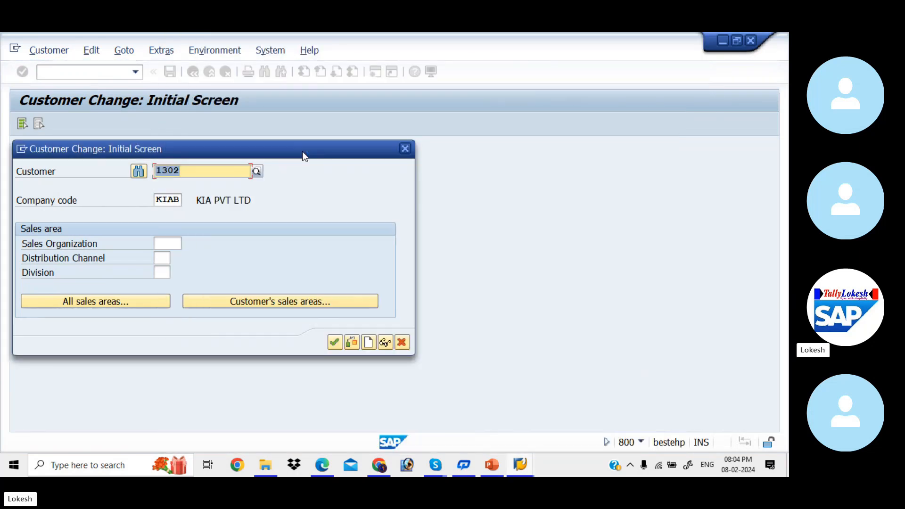
click(335, 341)
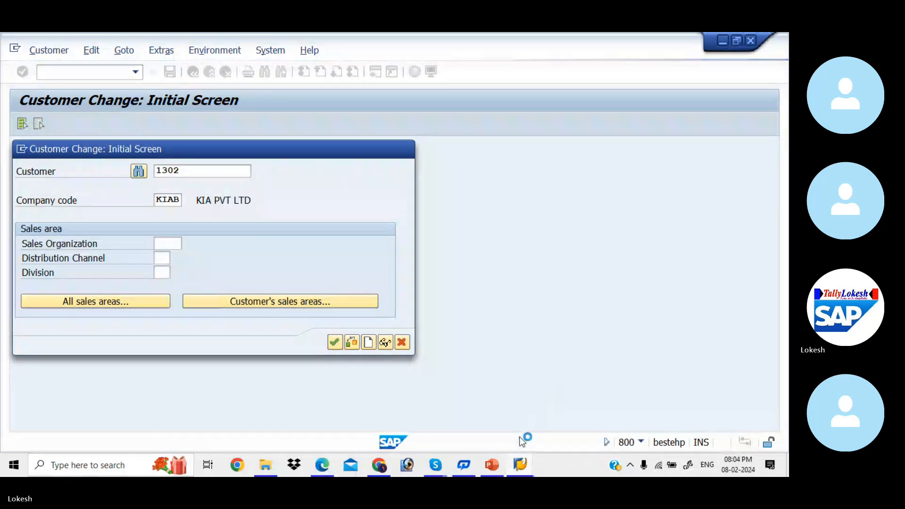
- Log back on to SAP client 800 with the stored user and password, continuing the multiple logon
mouse_move(520, 465)
click(484, 433)
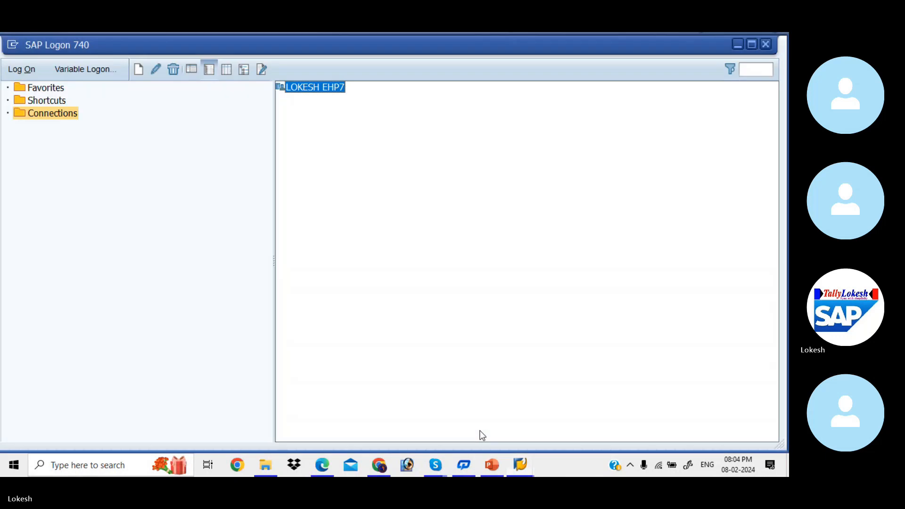
double_click(332, 91)
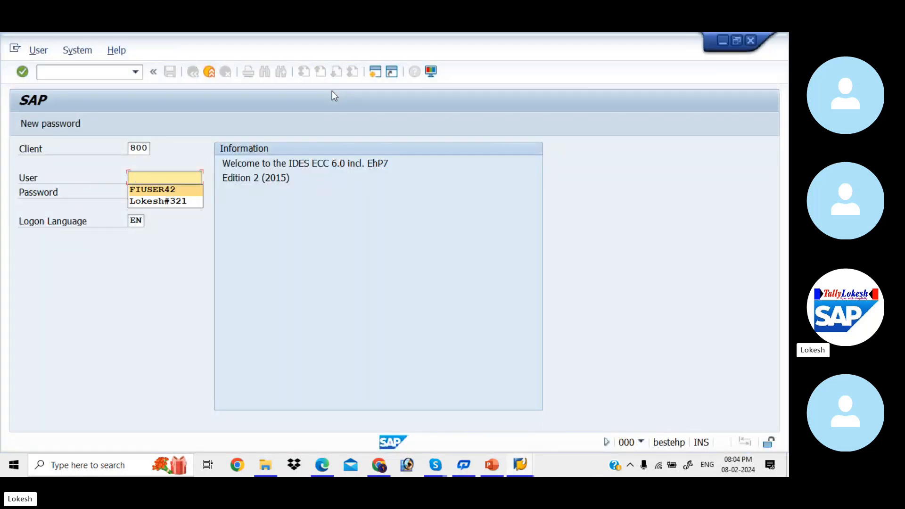
key(Return)
key(Tab)
key(ctrl+v)
key(Right)
key(Right)
key(Right)
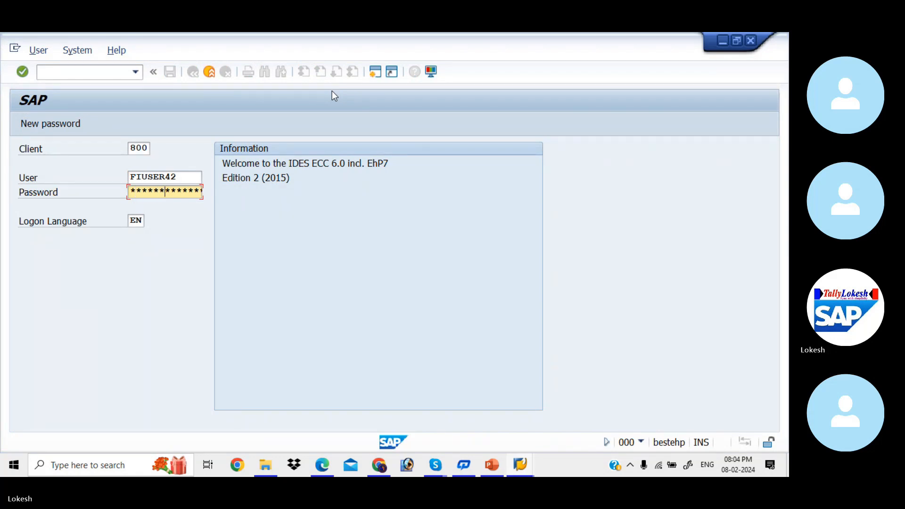
key(Return)
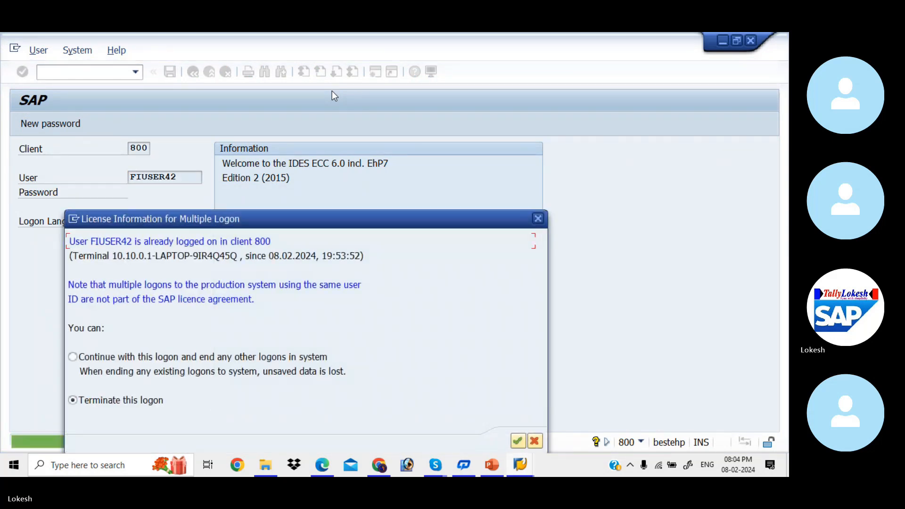
click(73, 357)
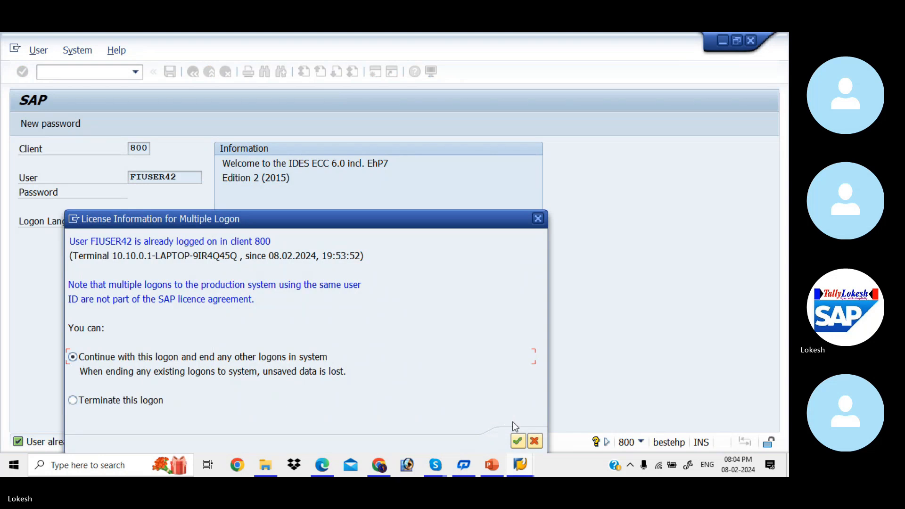
click(517, 441)
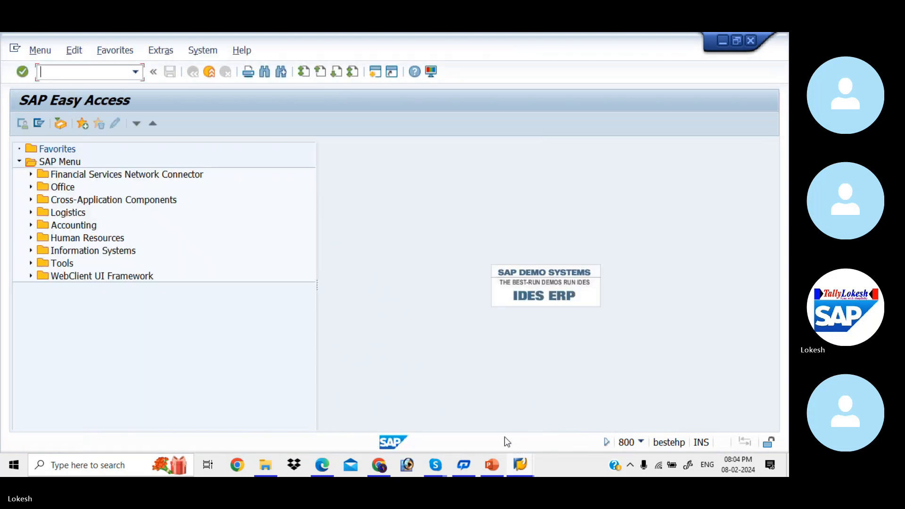
- Run XD02 and enter company code KIAB on the start screen
text(XD02)
key(Return)
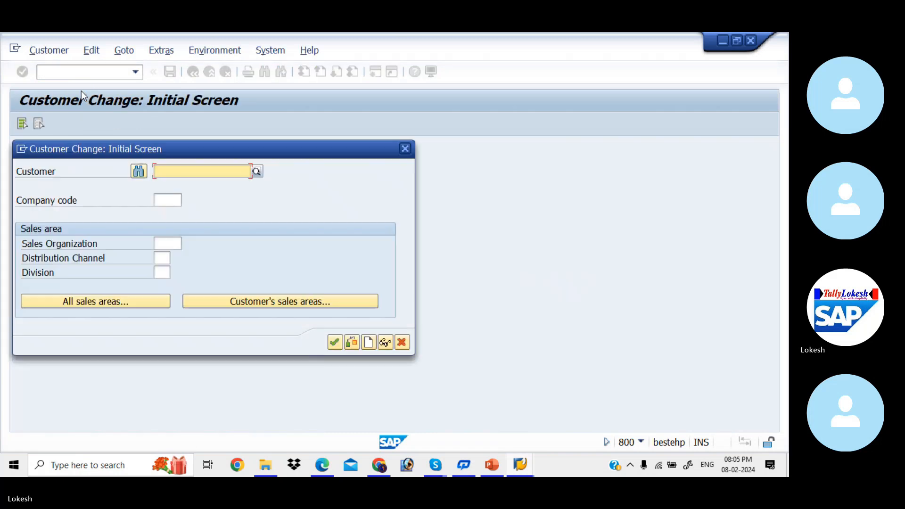
click(168, 200)
text(KIAB)
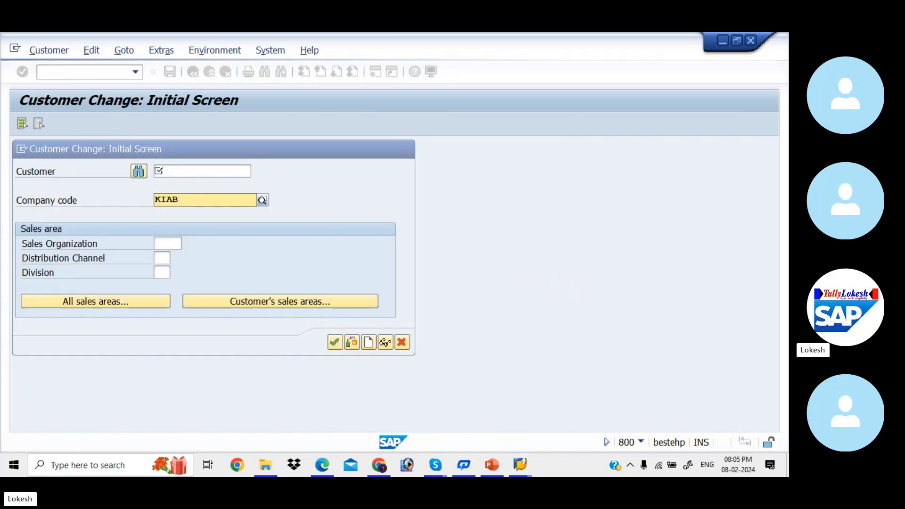
key(F4)
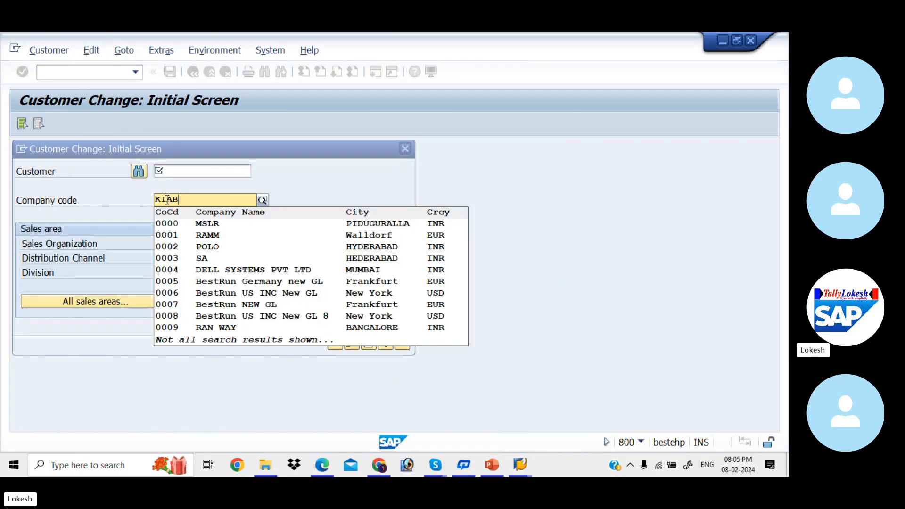
key(Tab)
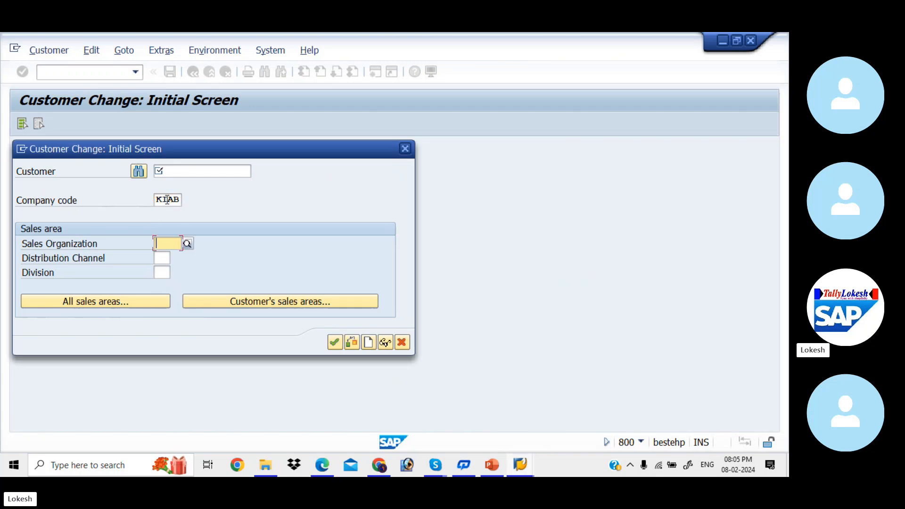
- Pick customer 1302, TATA PVT LTD, from the customer search list
click(138, 171)
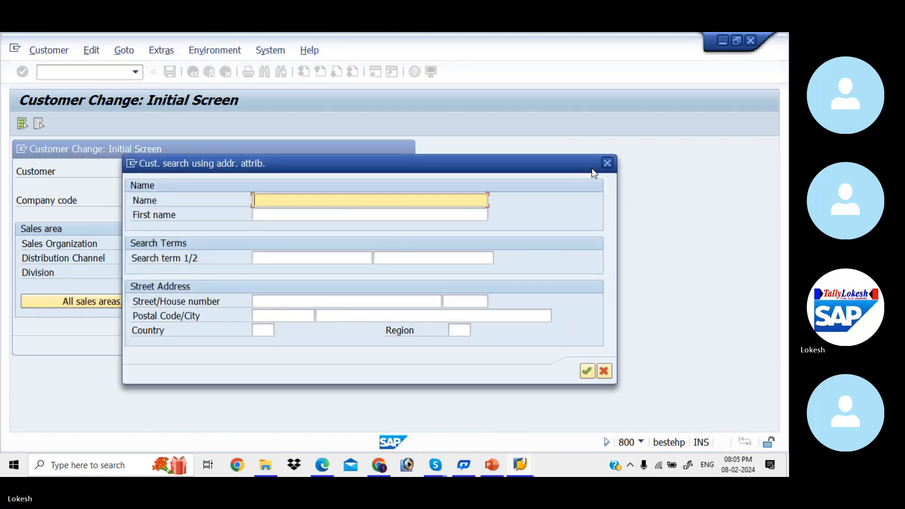
click(608, 163)
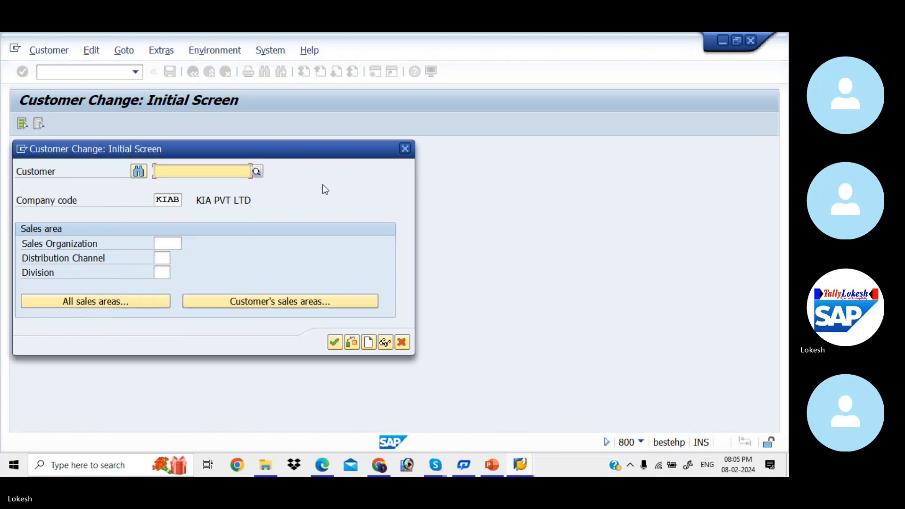
click(258, 169)
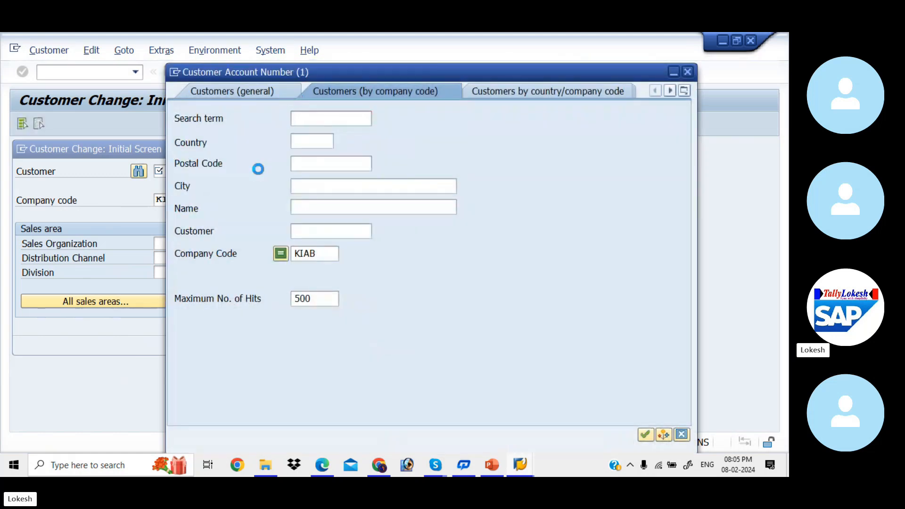
key(Return)
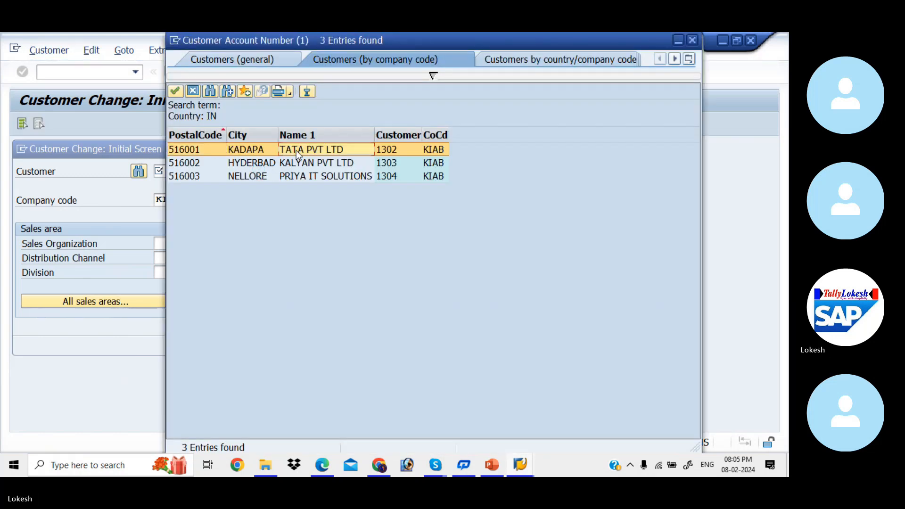
double_click(295, 150)
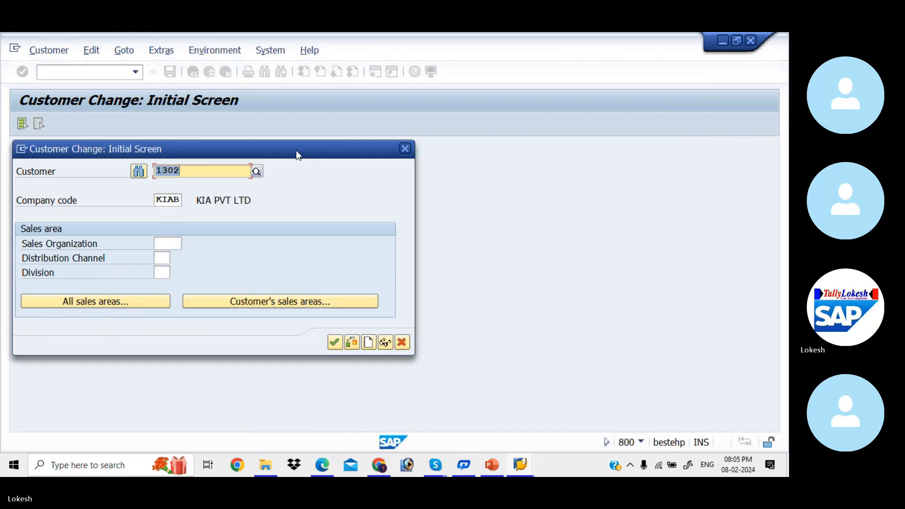
- Open customer 1302's KIAB payment transactions and choose terms of payment 0002 (3% within 14 days)
key(Return)
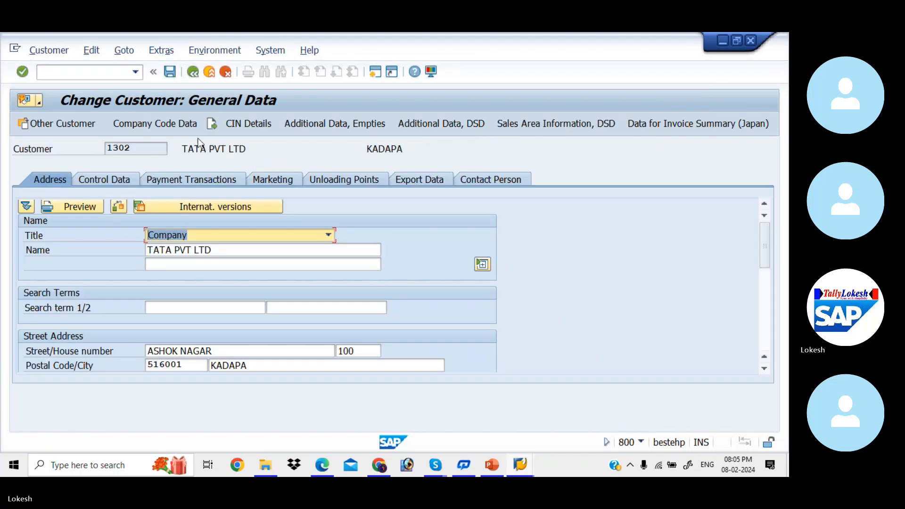
click(176, 125)
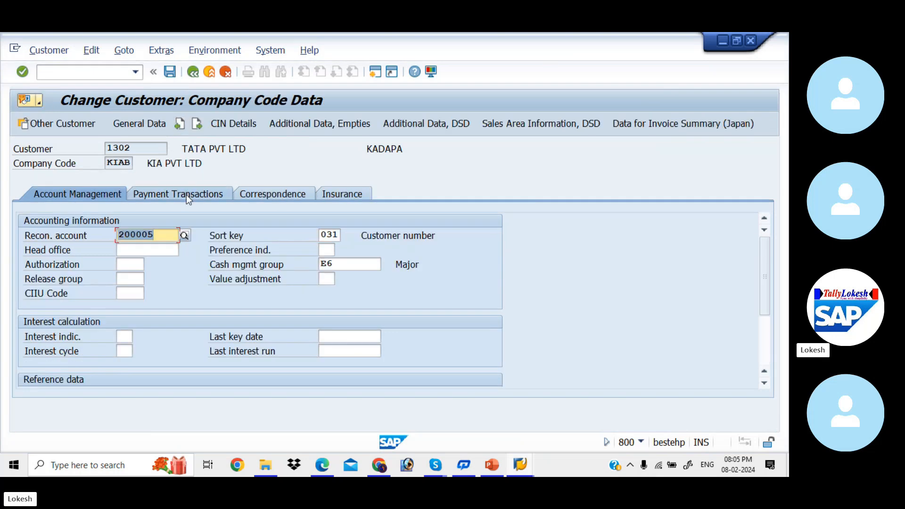
click(185, 195)
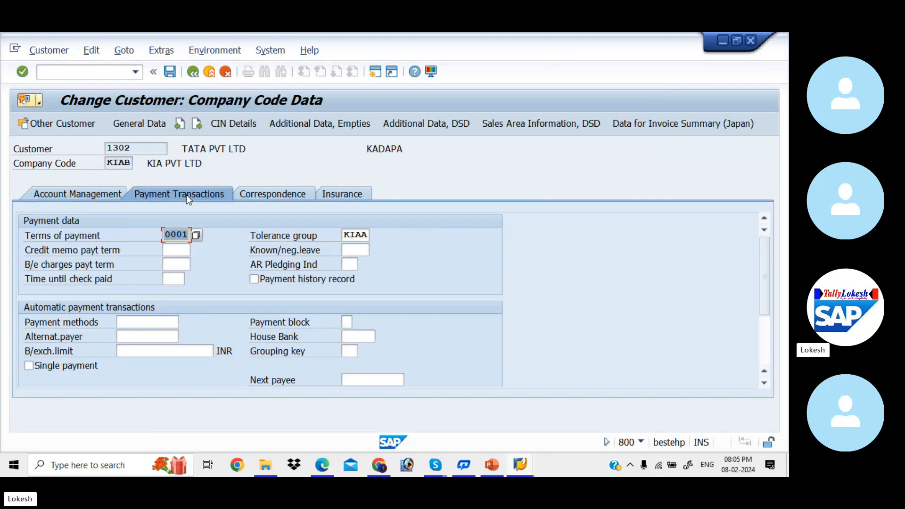
click(196, 236)
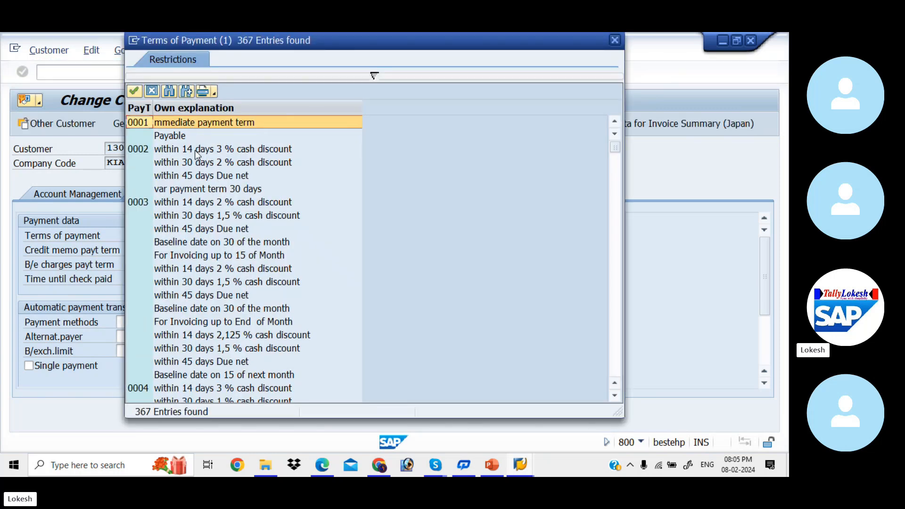
click(195, 150)
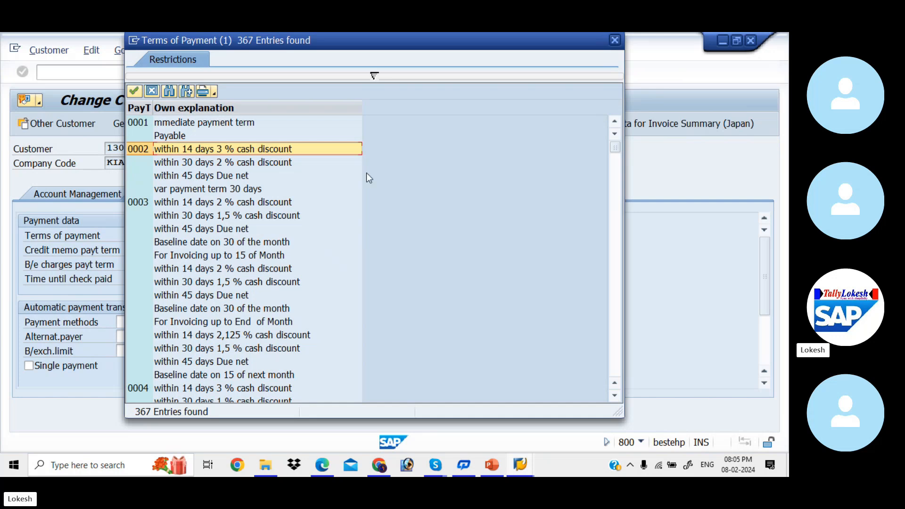
key(Down)
key(Down)
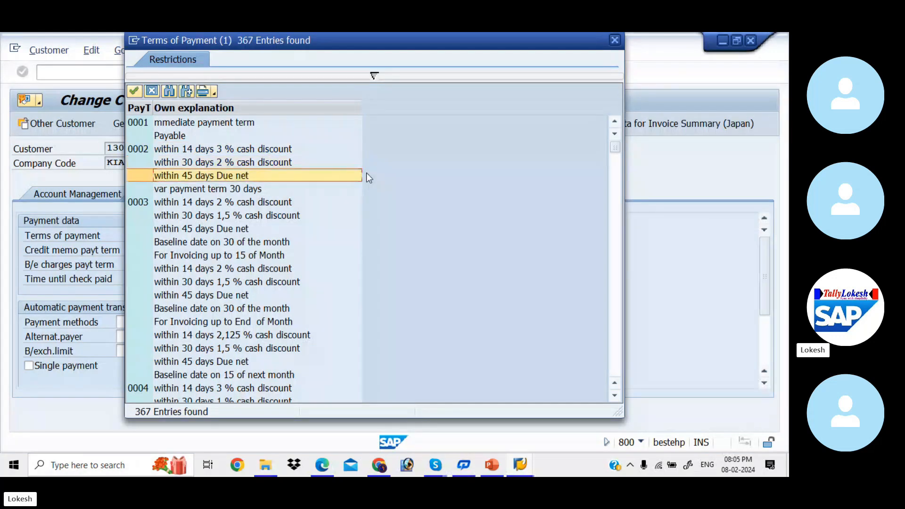
key(Down)
key(Down)
key(Down)
key(Down)
key(Down)
key(Down)
key(Down)
key(Down)
key(Down)
key(Down)
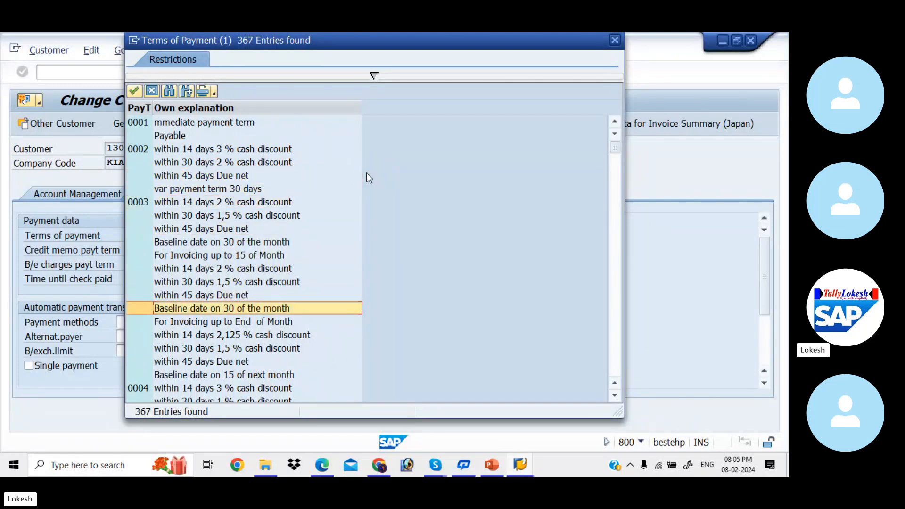
key(Down)
key(Down)
key(Down)
key(Down)
key(Down)
key(Down)
key(Down)
key(Down)
key(Down)
key(Down)
key(Down)
key(Down)
key(Down)
key(Down)
key(Down)
key(Down)
key(Down)
key(Down)
key(Down)
key(Down)
key(Down)
key(Down)
key(Down)
key(Down)
key(Down)
key(Down)
key(Down)
key(Down)
key(Down)
key(Down)
key(Down)
key(Down)
key(Down)
key(Down)
key(Down)
key(Down)
key(Down)
key(Down)
key(Down)
key(Down)
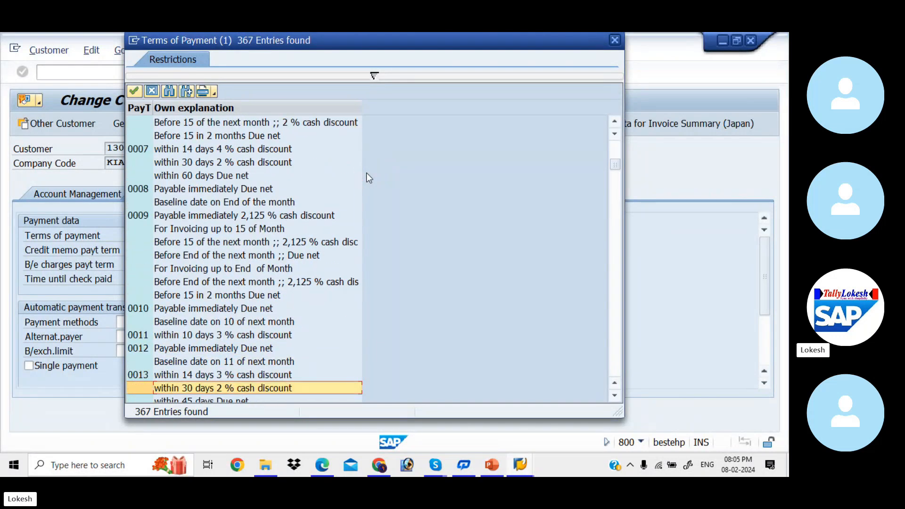
key(Down)
key(Down)
key(Down)
key(Down)
key(Down)
key(Down)
key(Down)
key(Down)
key(Down)
key(Down)
key(Down)
key(Down)
key(Down)
key(Down)
key(Down)
key(Down)
key(Down)
key(Down)
key(Down)
key(Down)
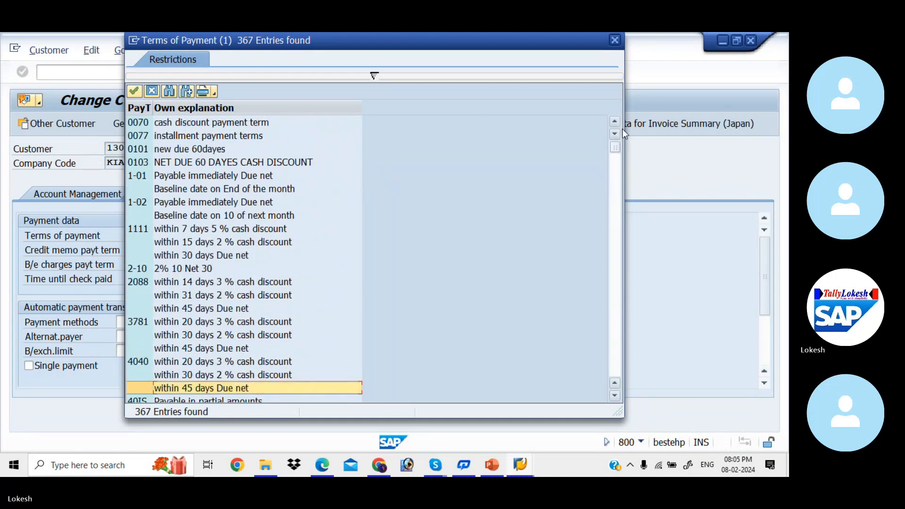
scroll(622, 129, up, 10)
click(211, 149)
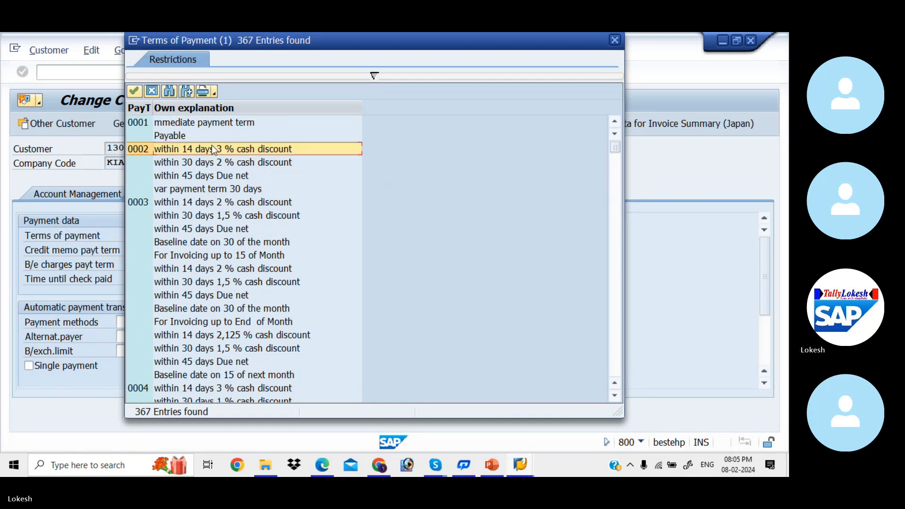
double_click(211, 147)
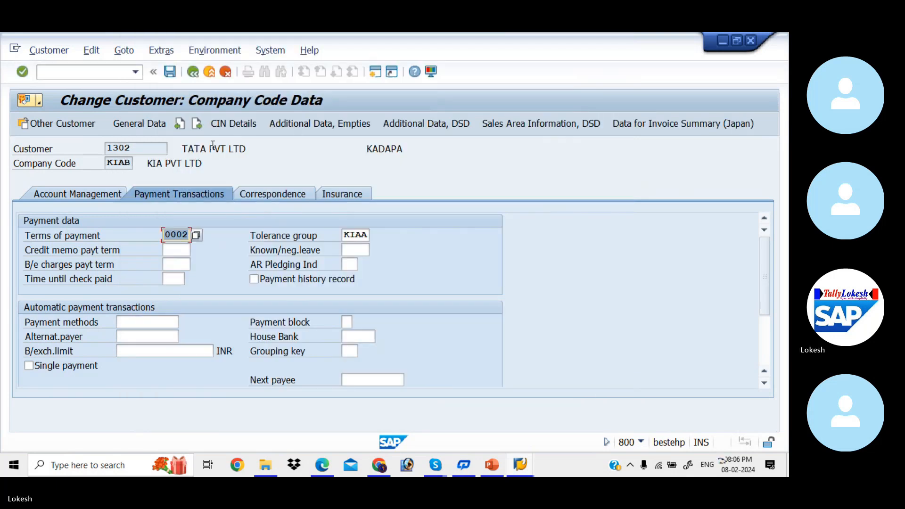
- Save customer 1302's new payment terms and glance at the cash discount slides
click(170, 72)
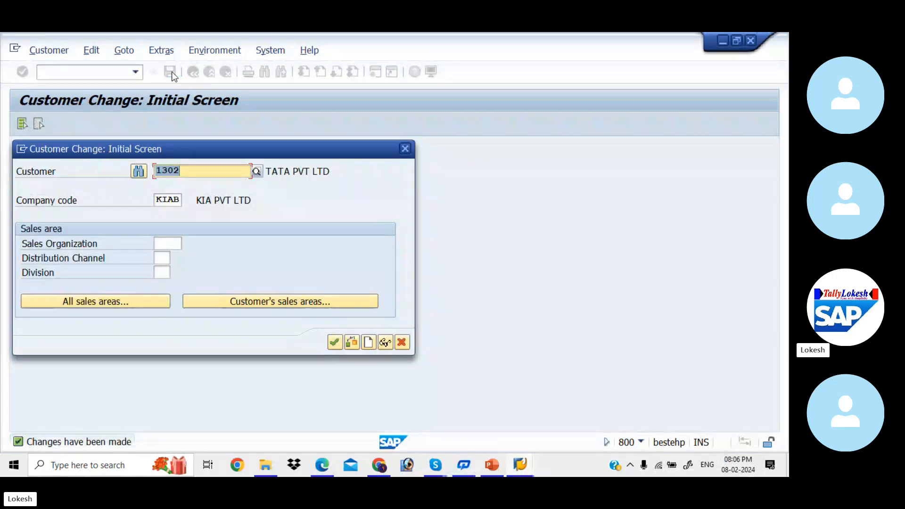
key(alt+Tab)
key(alt+Tab)
key(alt+Tab)
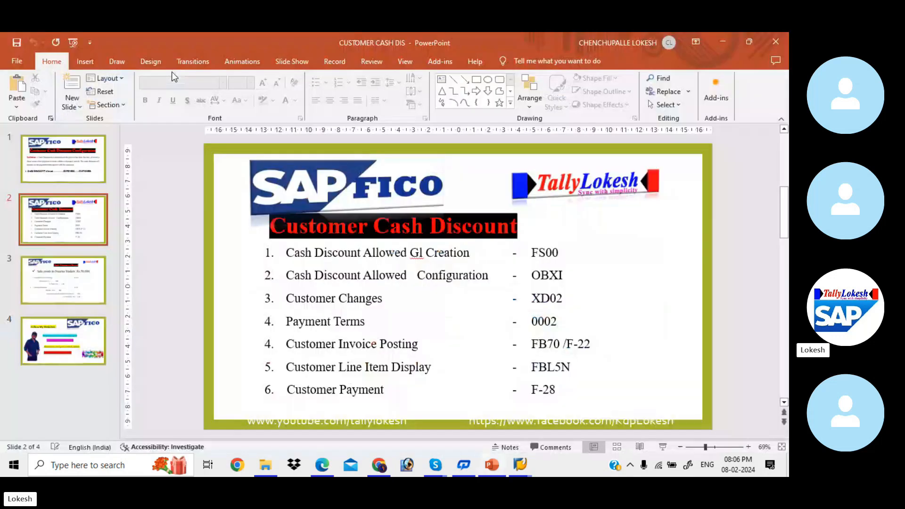
key(alt+Tab)
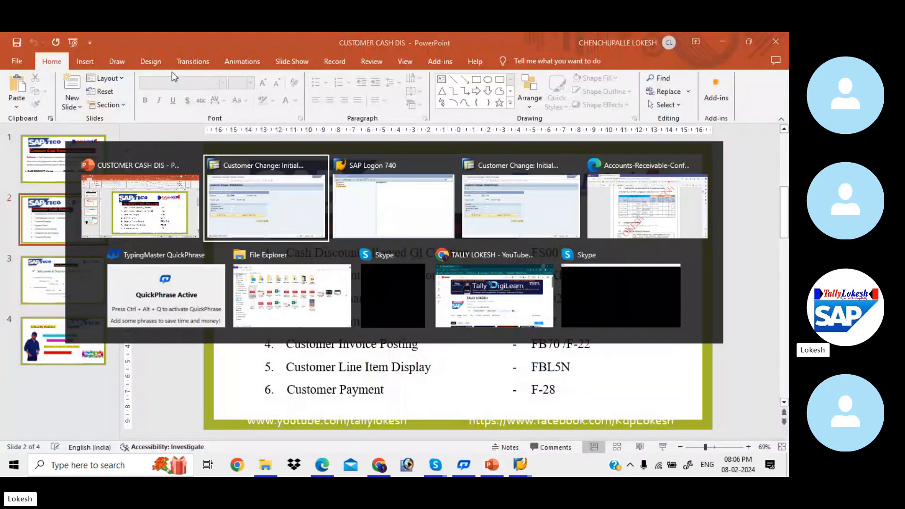
key(alt+Tab)
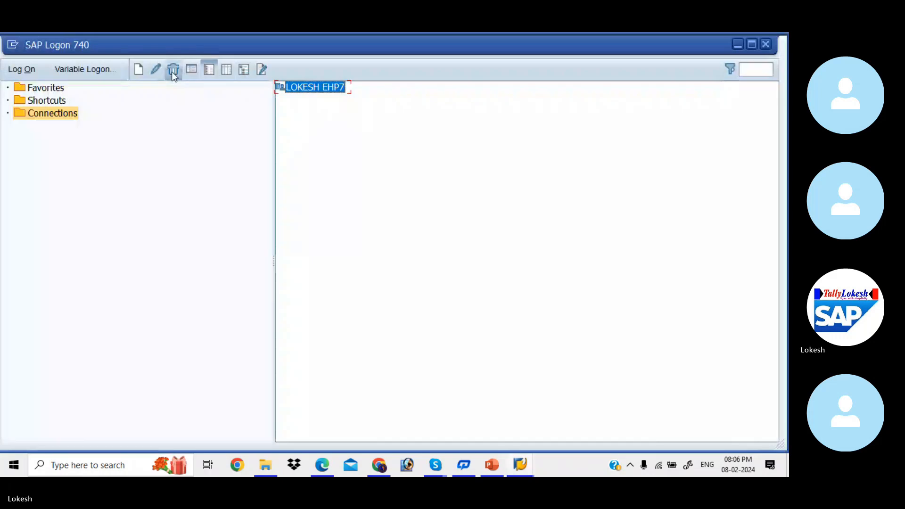
- Launch Excel from the Windows search
click(140, 461)
text(EXCE)
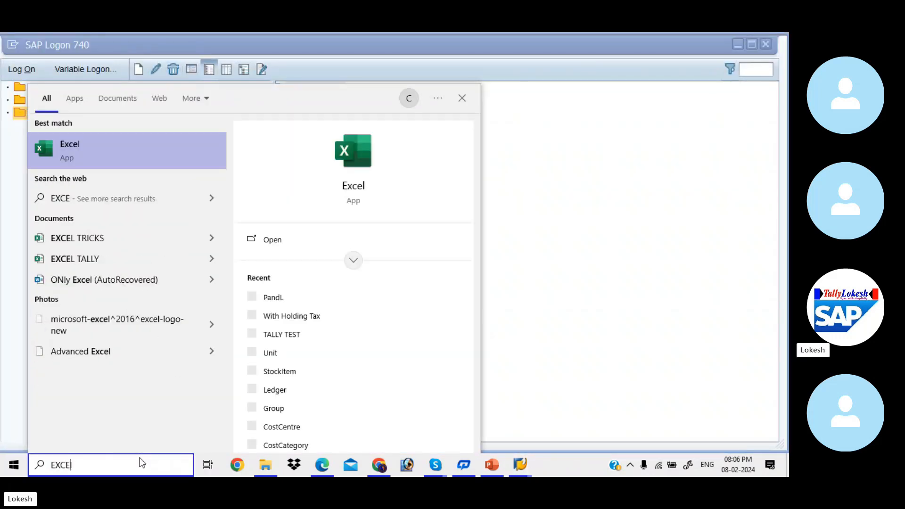
click(300, 236)
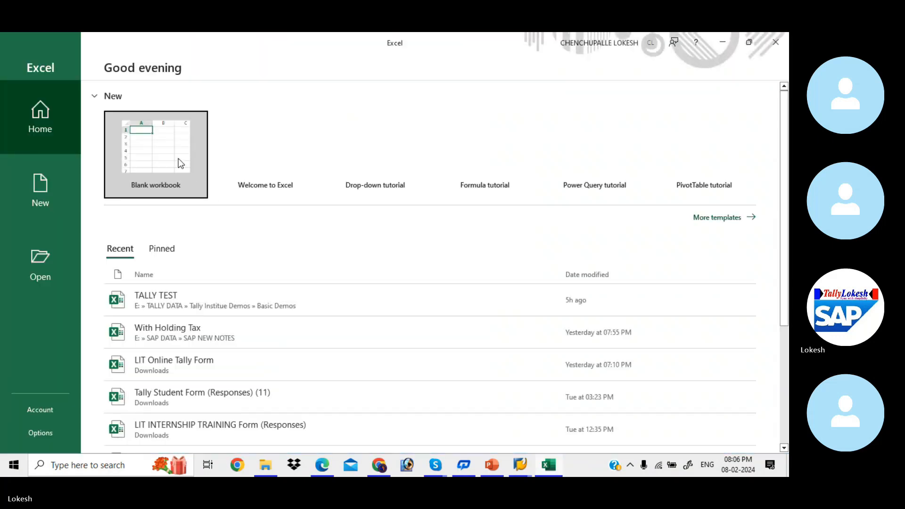
- Create a blank workbook and zoom the sheet to 140%
click(179, 158)
click(434, 337)
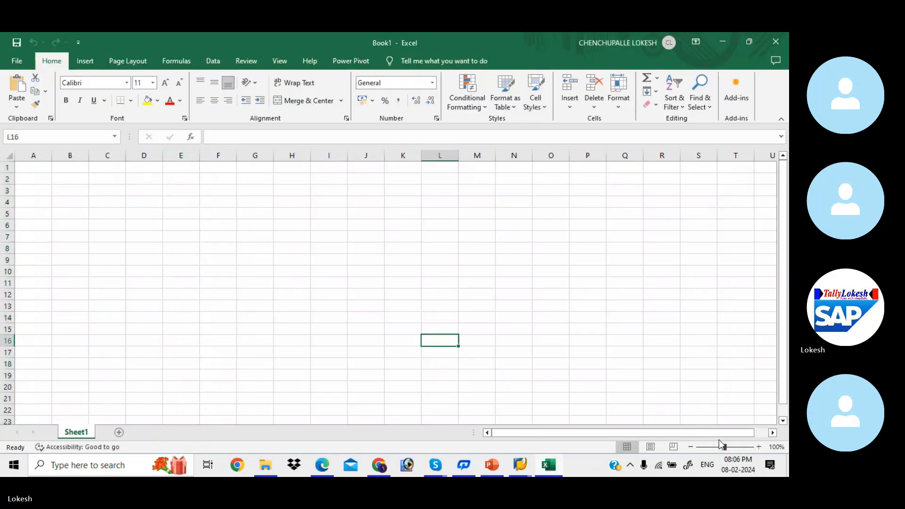
click(756, 446)
click(756, 445)
click(756, 446)
click(756, 446)
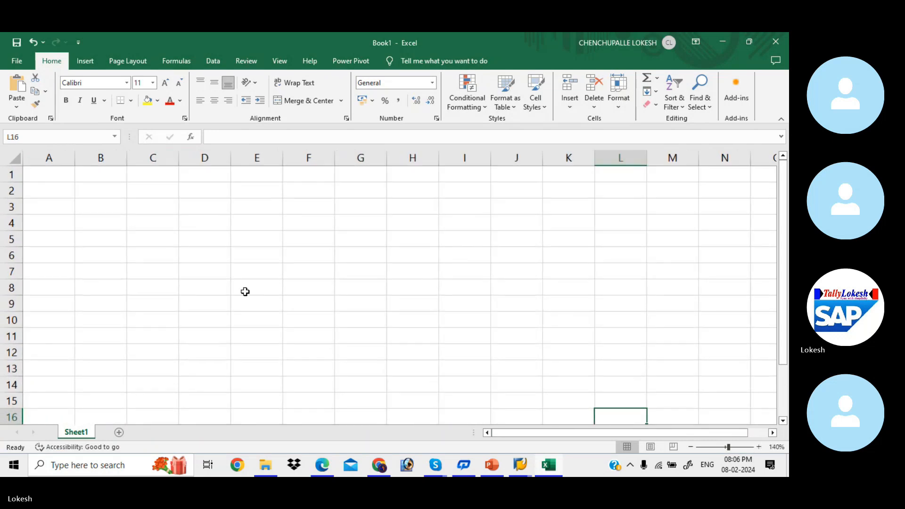
- Enter 25000 in D5 and 3% in E5, with =D5*E5 in F5 giving 750
click(193, 243)
drag(230, 158, 262, 160)
text(25000)
key(Tab)
text(3)
key(Tab)
text(=)
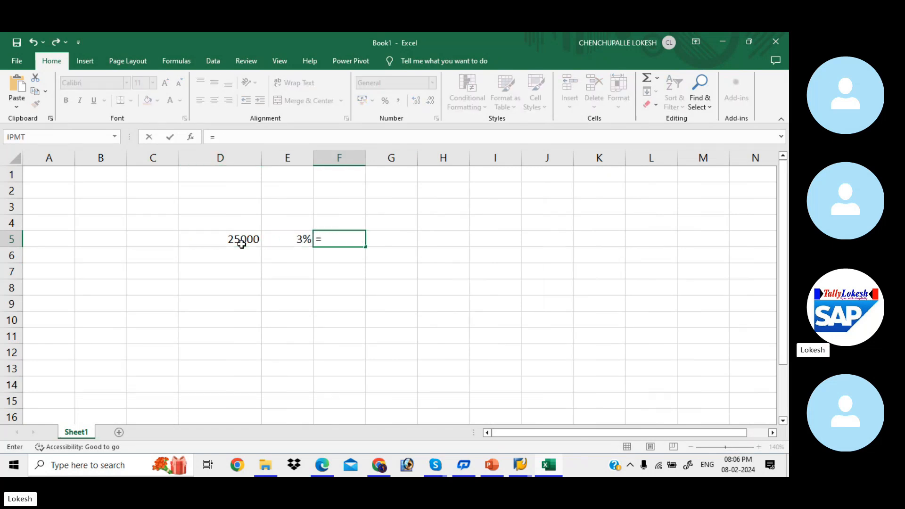
click(231, 239)
text(*)
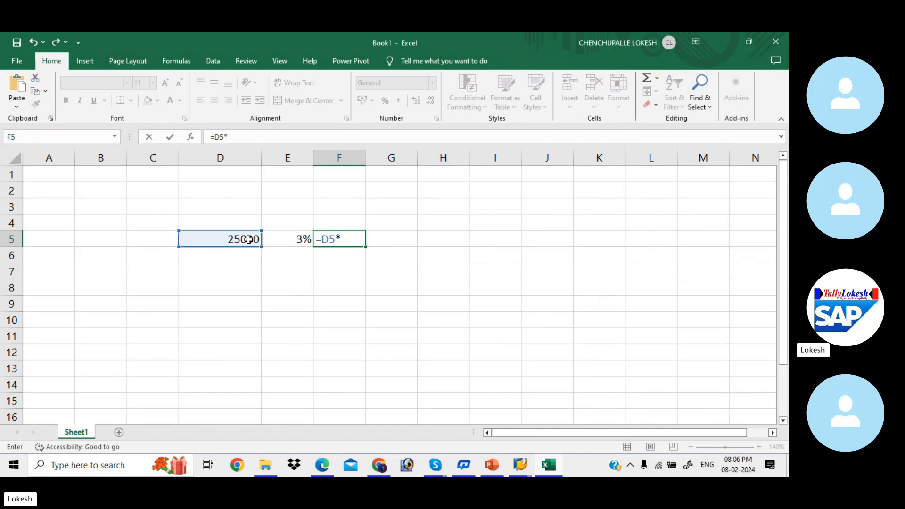
click(278, 239)
key(Return)
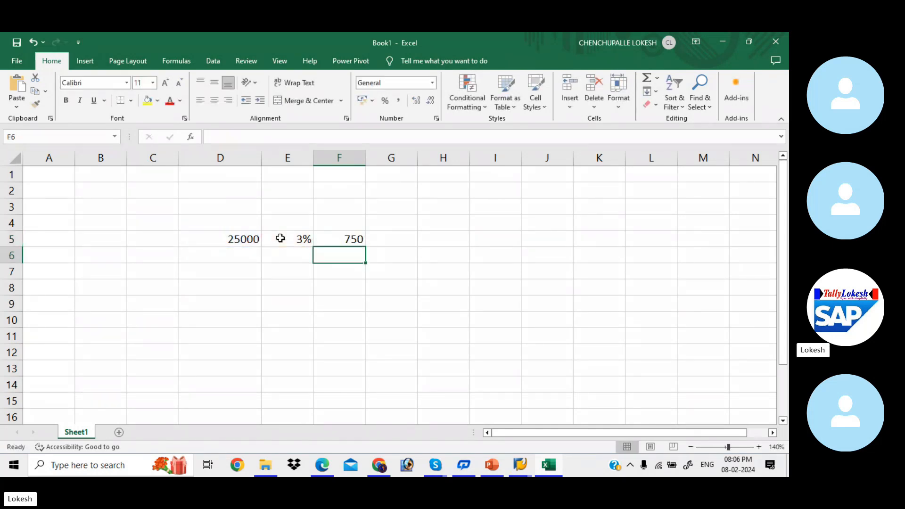
click(344, 240)
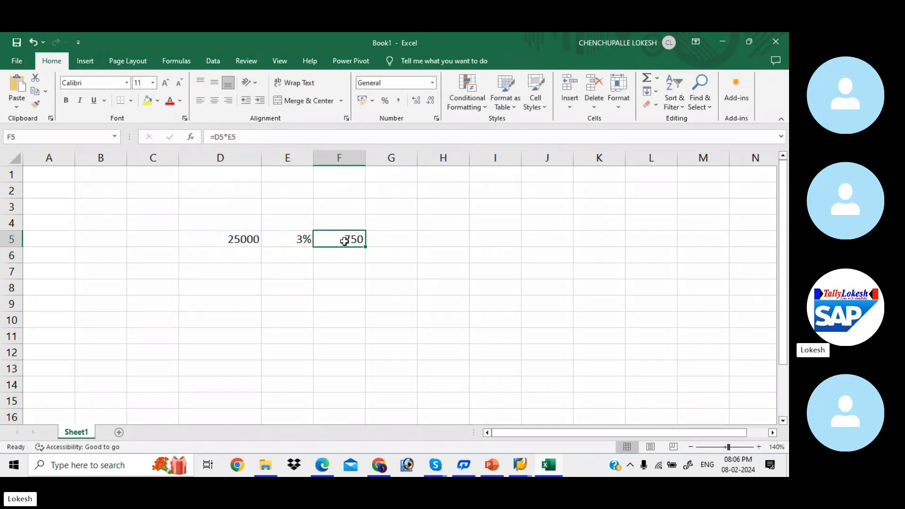
- Put the net amount =D5-F5 (24250) in E7 and shade it yellow
click(289, 269)
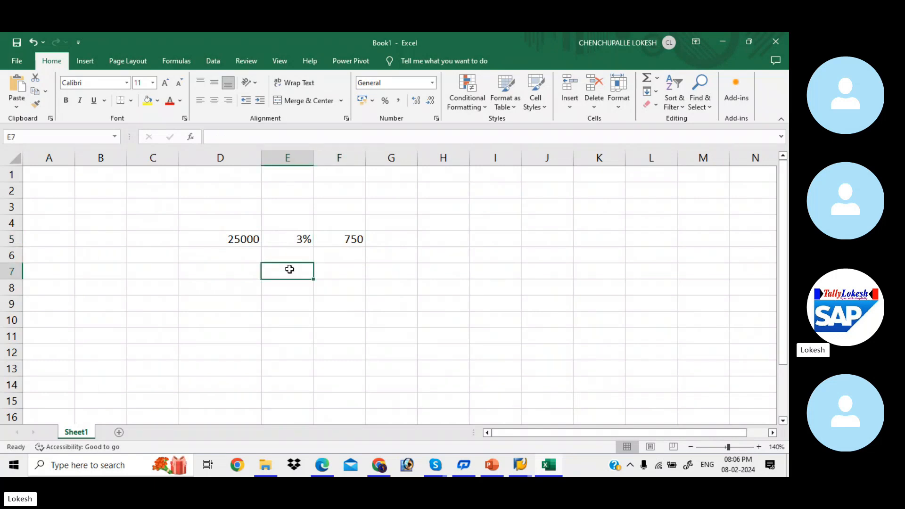
text(=)
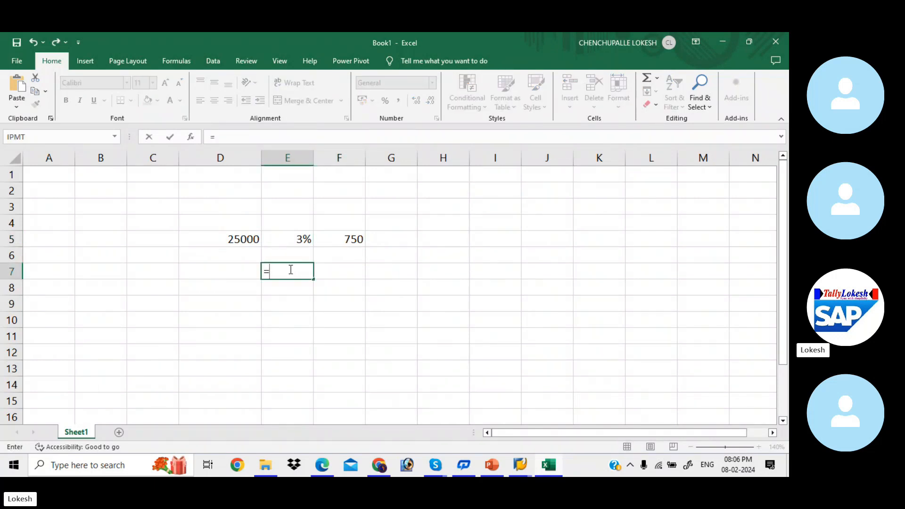
click(237, 241)
text(-)
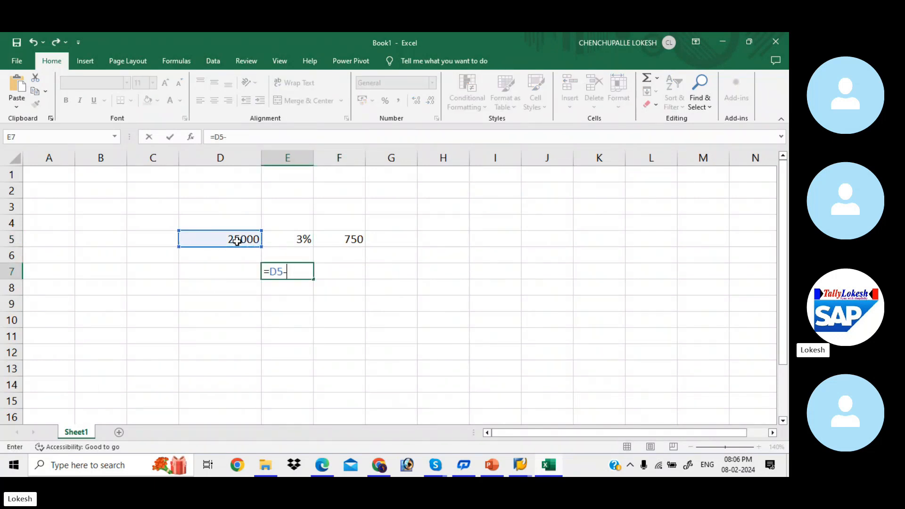
click(353, 247)
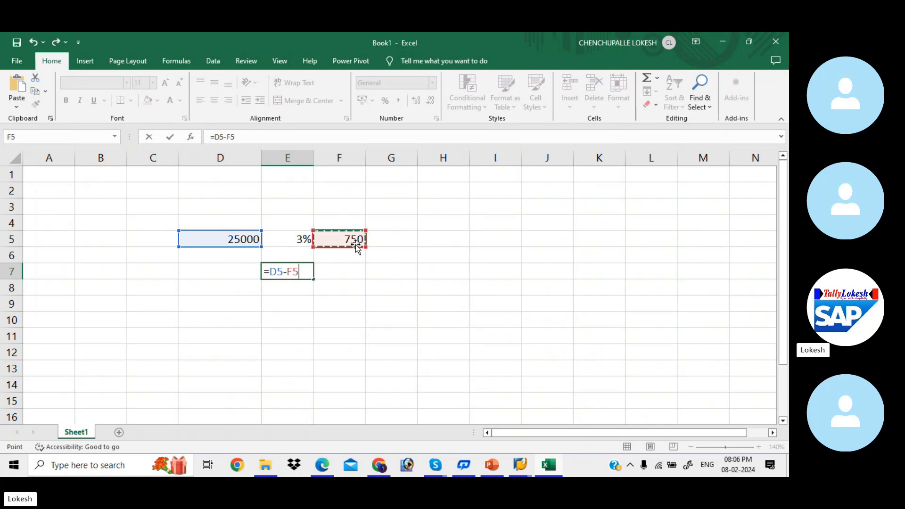
key(Return)
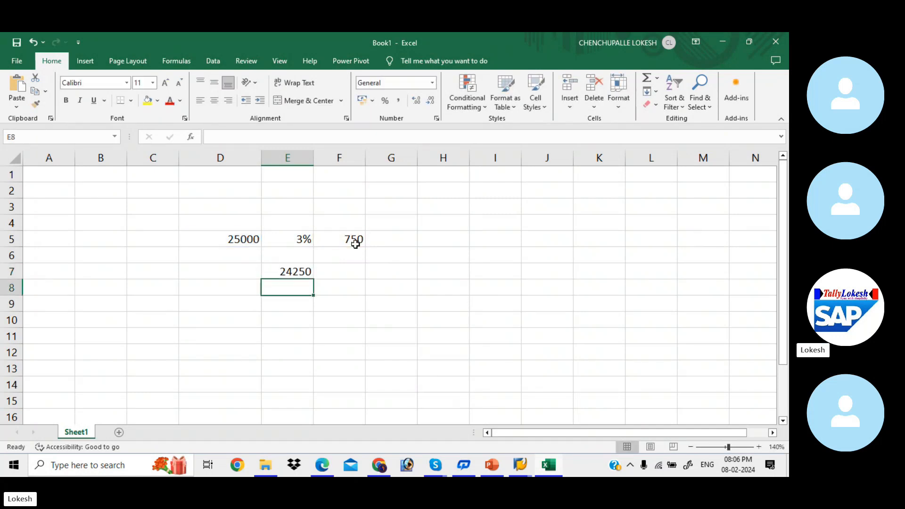
click(294, 269)
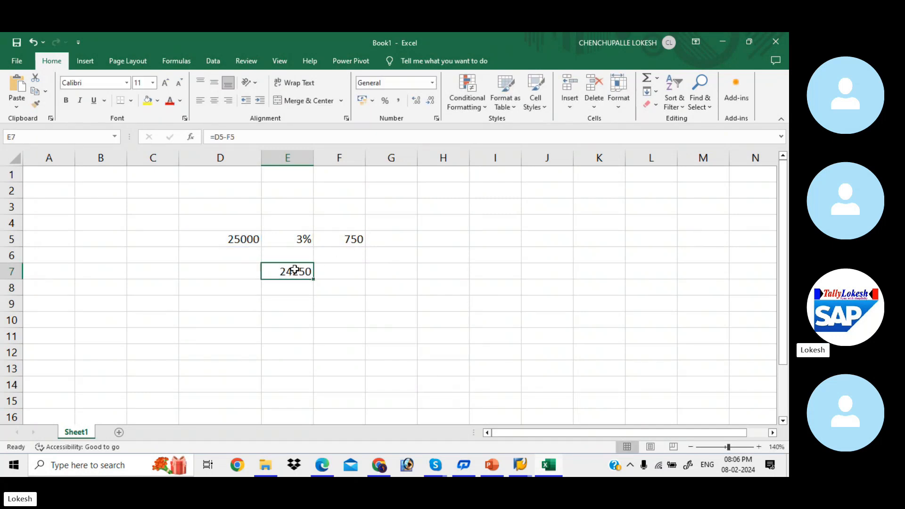
click(147, 101)
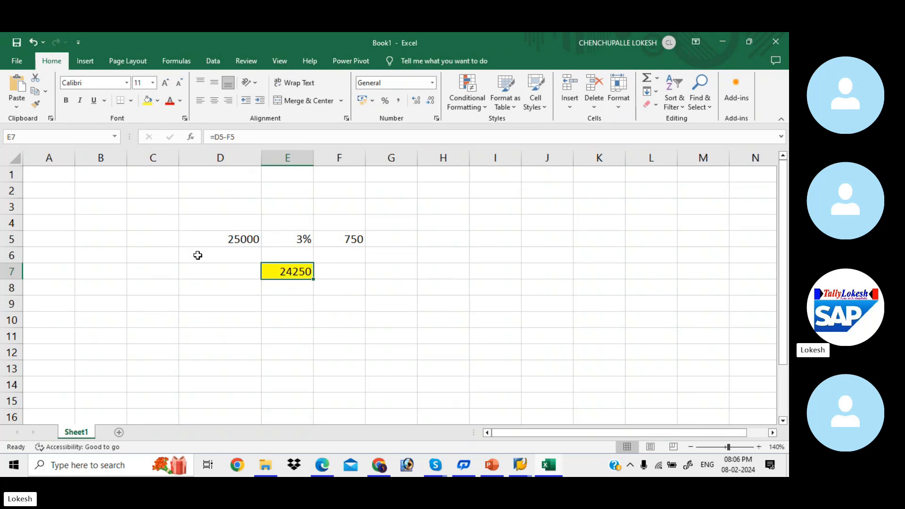
- Enter 75000 in D9 and 3% in E9, and begin F9's formula with =D9
click(235, 302)
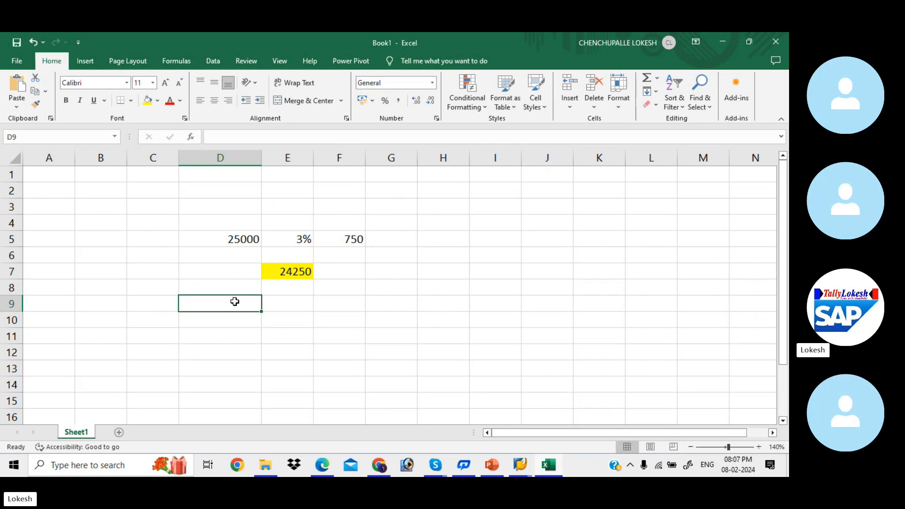
text(75000)
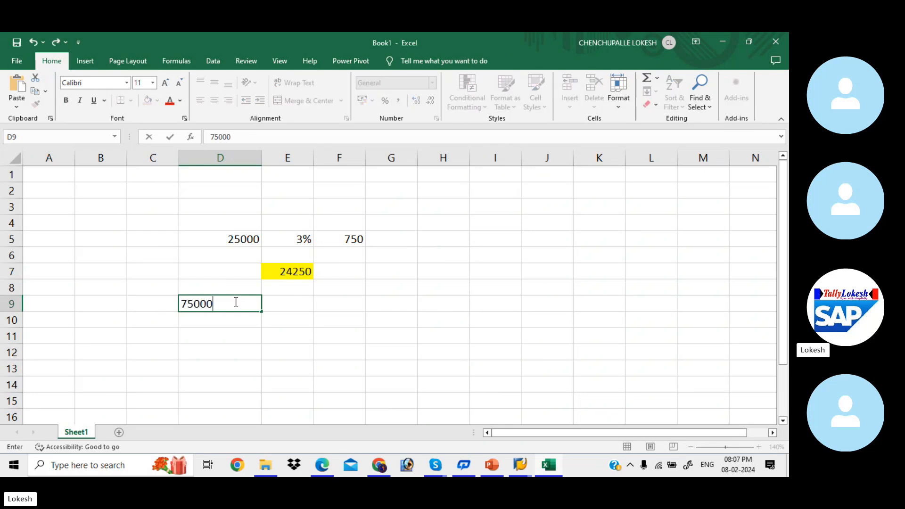
key(Tab)
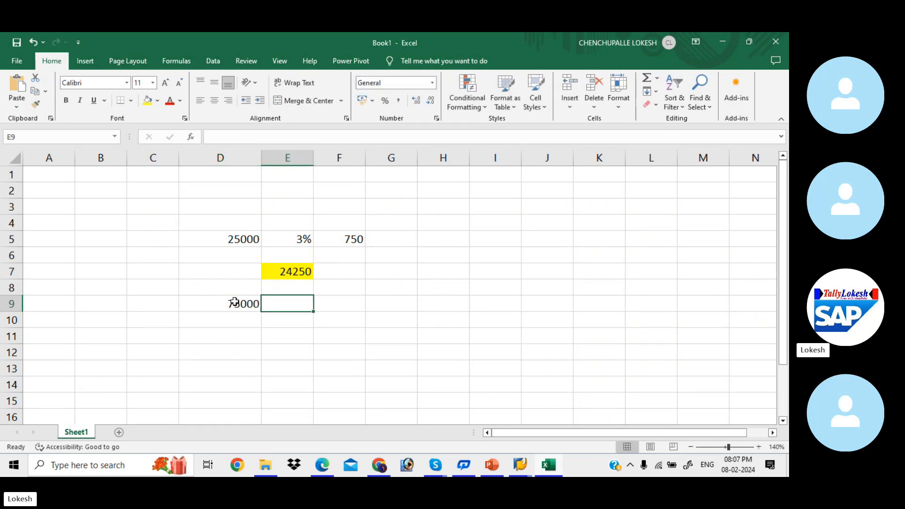
text(3%)
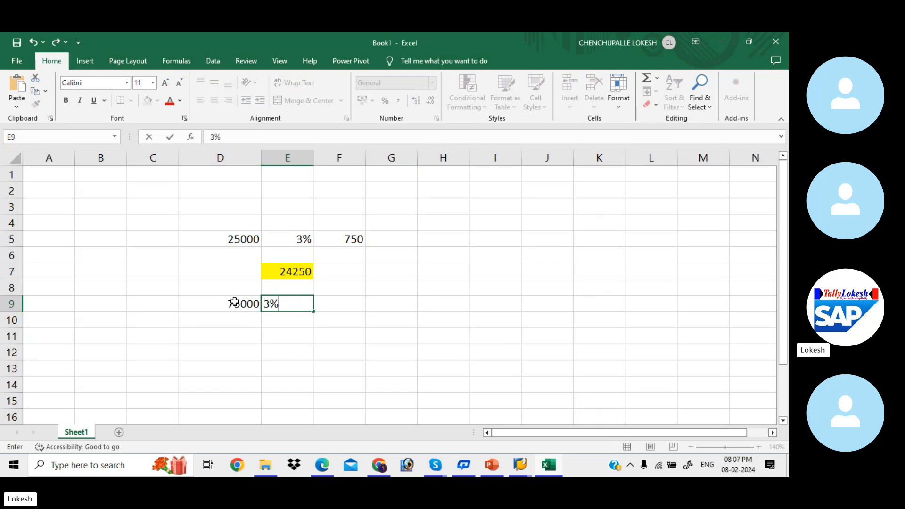
key(Tab)
text(=)
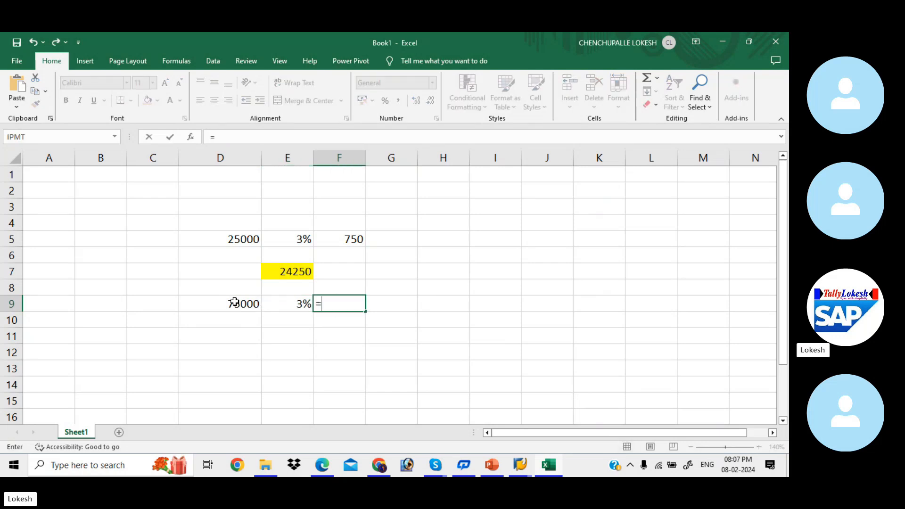
click(247, 304)
- Complete F9's formula =D9*E9, giving the 2250 discount
text(*)
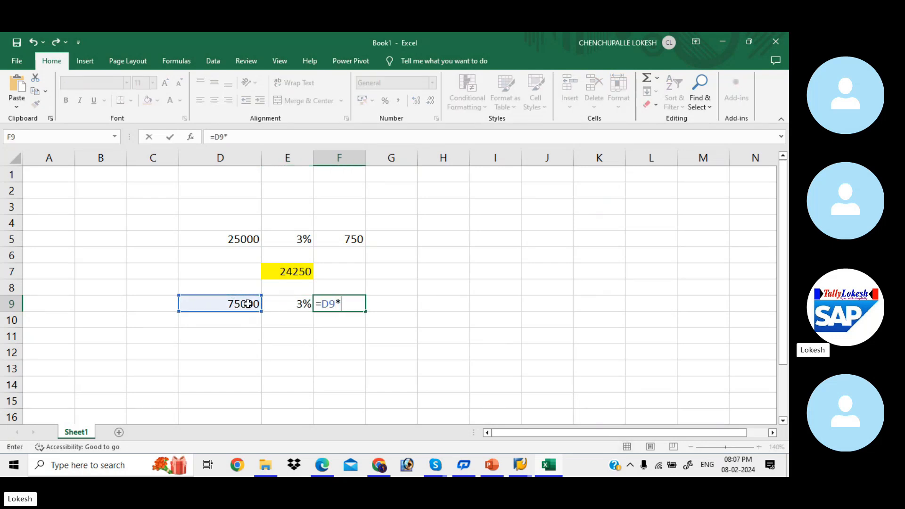
click(285, 303)
key(Return)
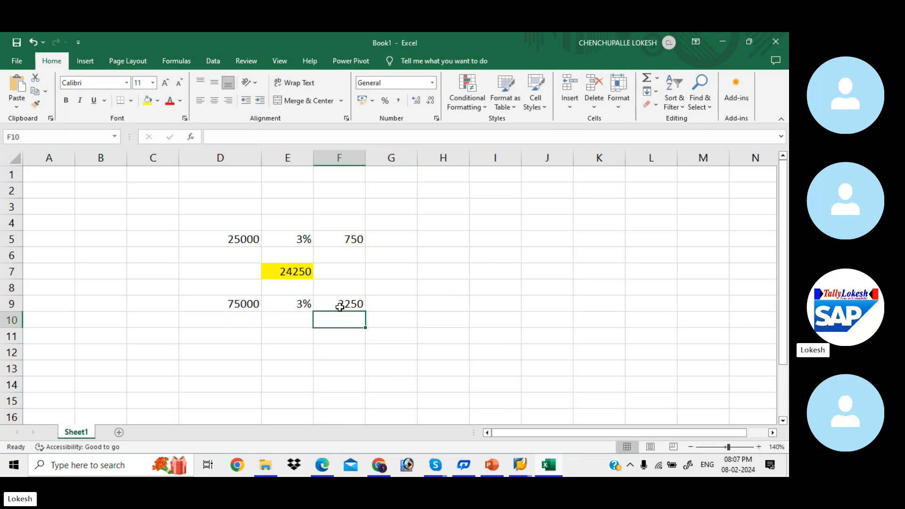
- Compute the net 72750 in E11 as =D9-F9, shade it yellow, and head back to SAP
click(287, 335)
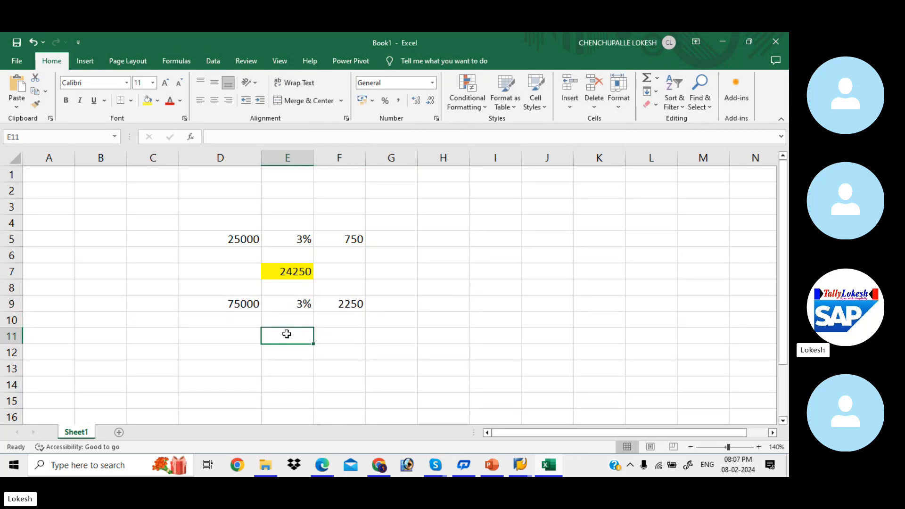
text(=)
click(247, 301)
text(-)
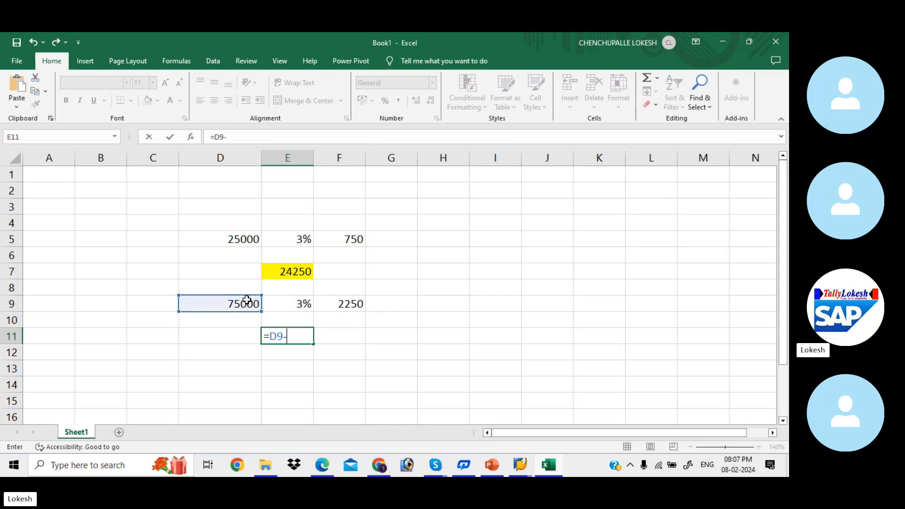
click(349, 305)
key(Return)
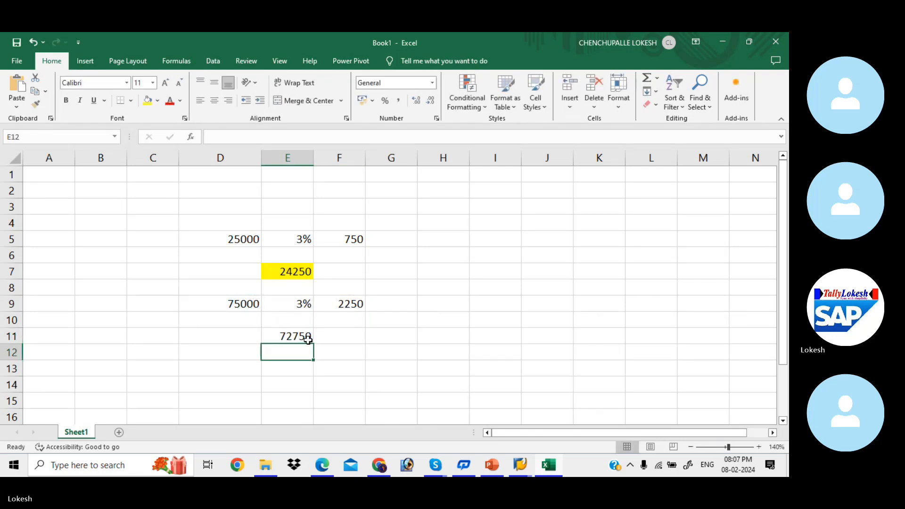
click(285, 336)
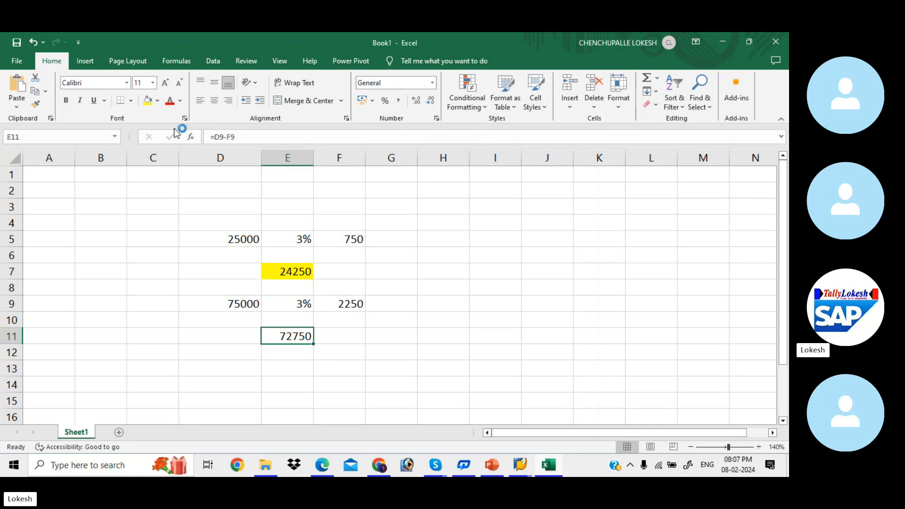
click(147, 103)
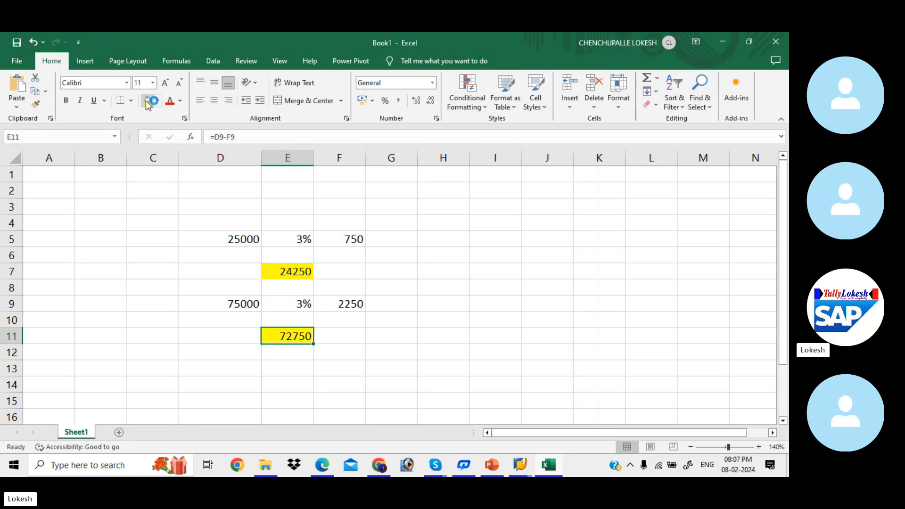
click(376, 326)
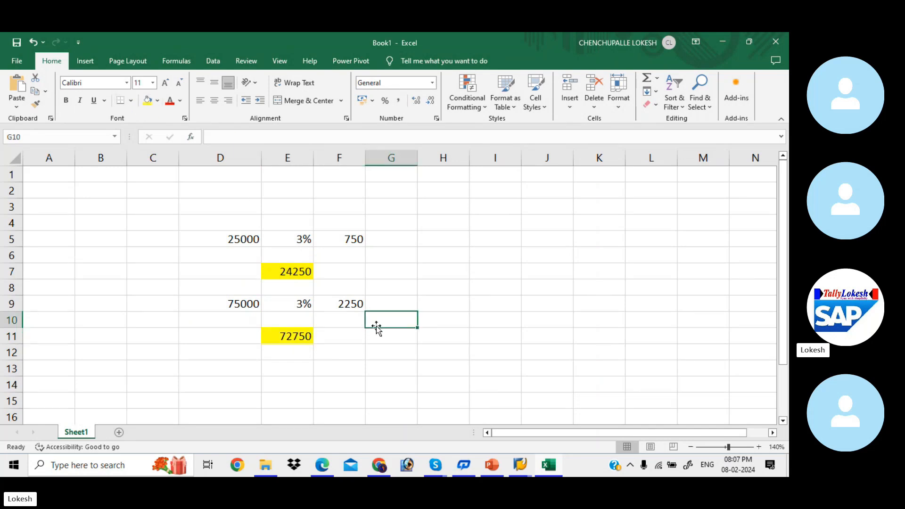
key(alt+Tab)
key(alt+Tab)
key(alt+Tab)
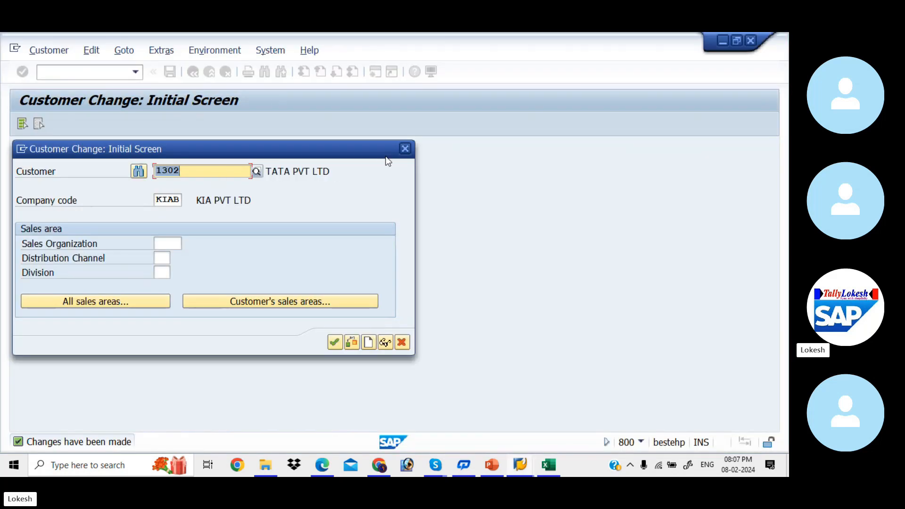
- Close the customer change window, start FB70 and select customer 1302 from the search
click(404, 150)
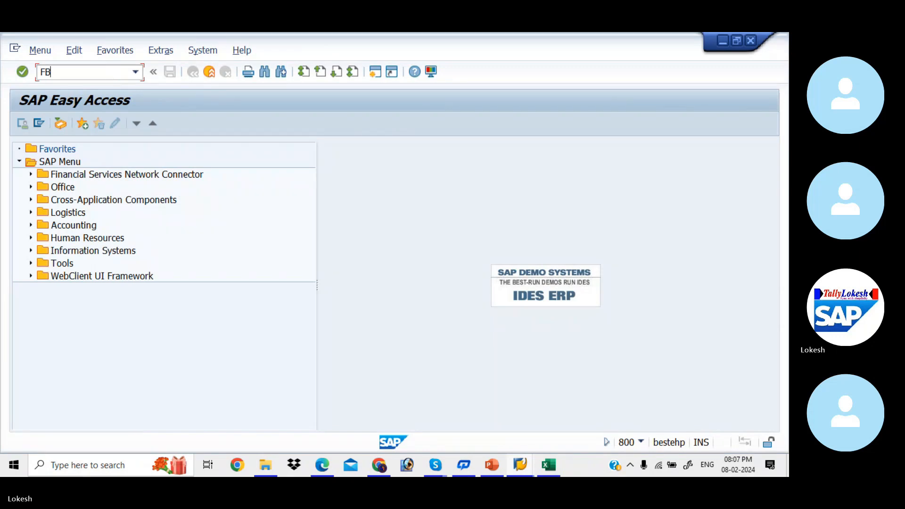
text(FB70)
key(Return)
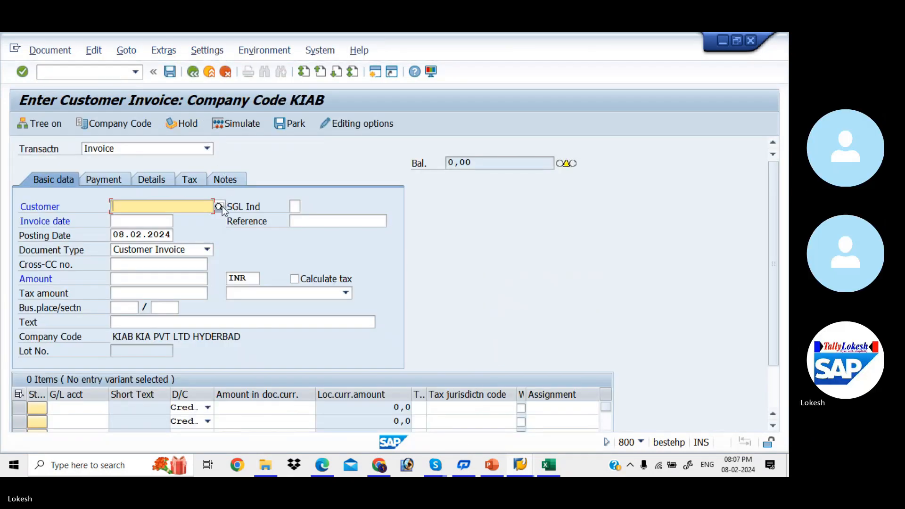
click(221, 206)
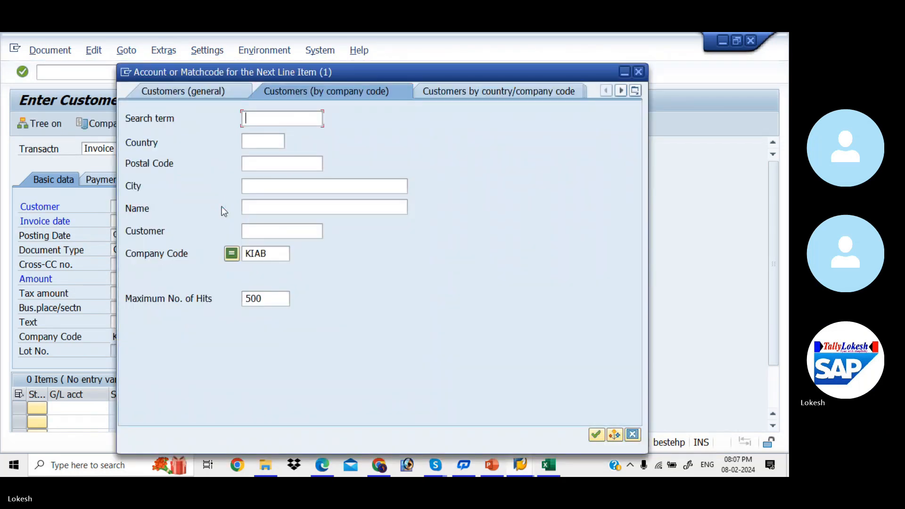
key(Return)
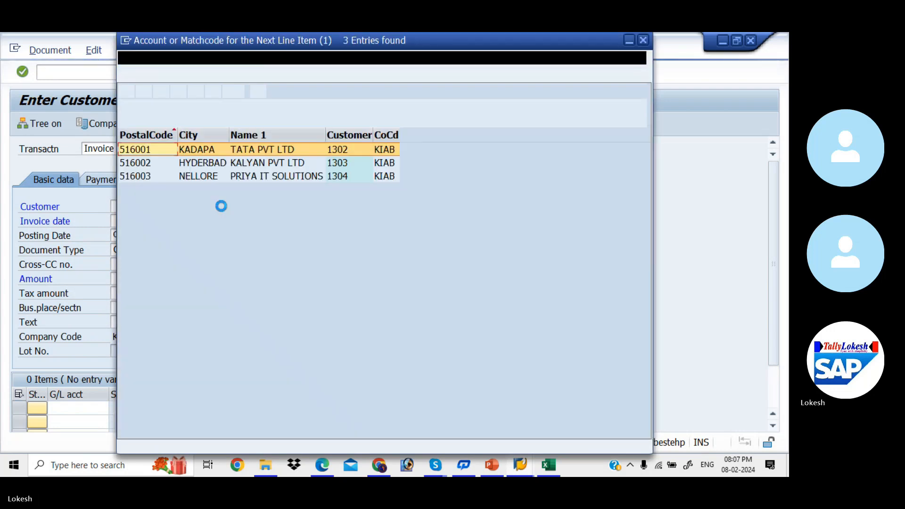
key(Return)
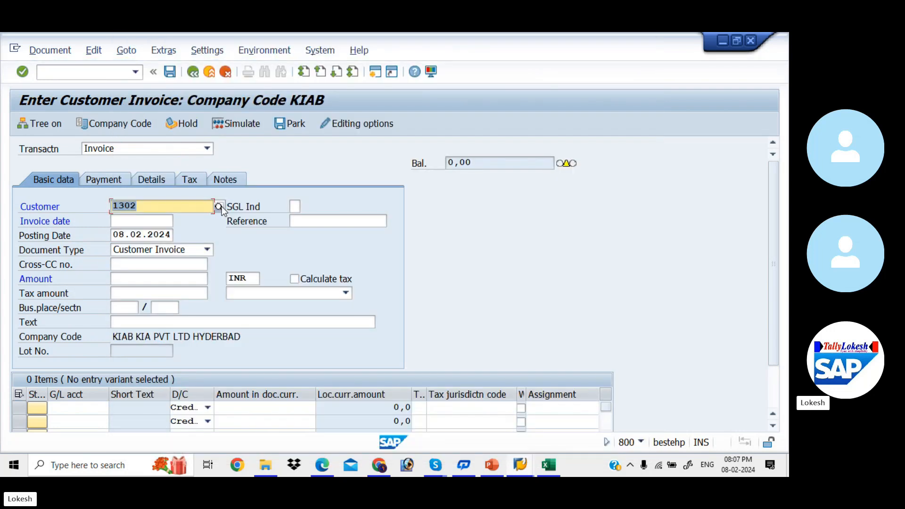
- Enter invoice date 08.02.2024, reference 004, amount 25000 and text 'Customer Invoice'
key(Tab)
key(Tab)
text(08)
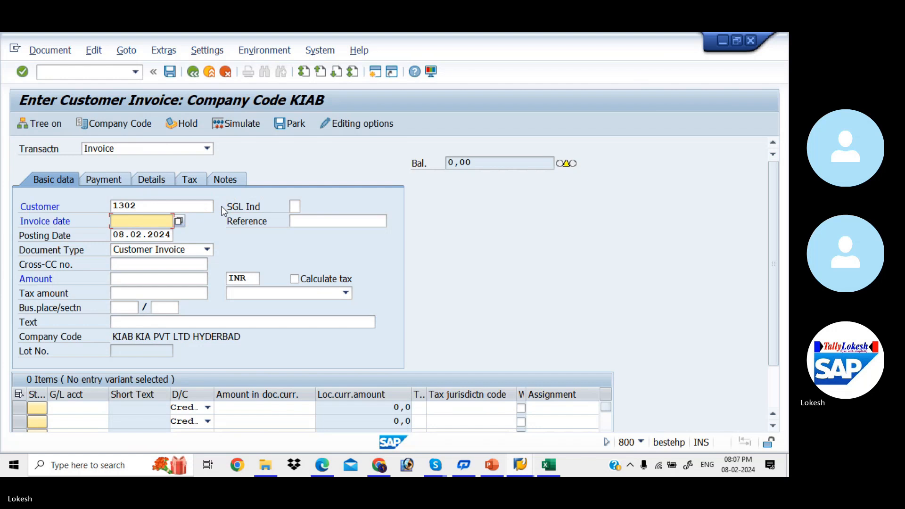
text(.02)
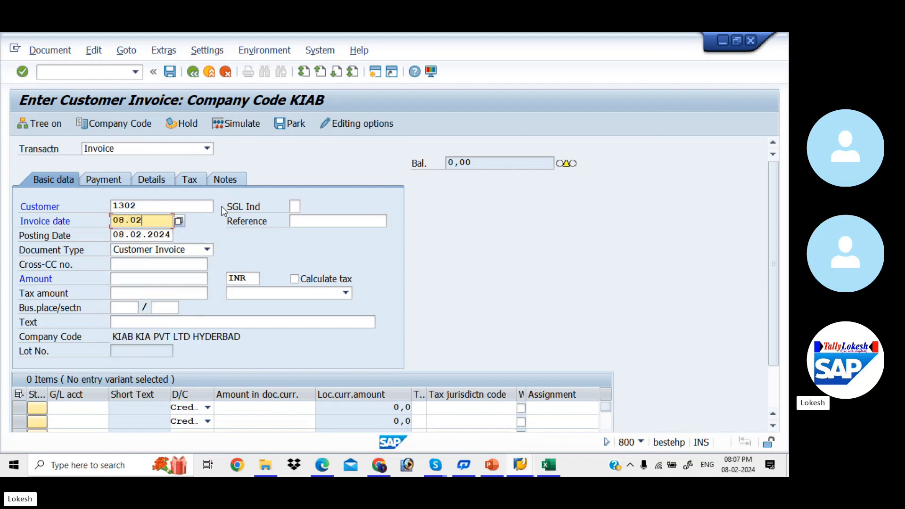
text(.2024)
key(Tab)
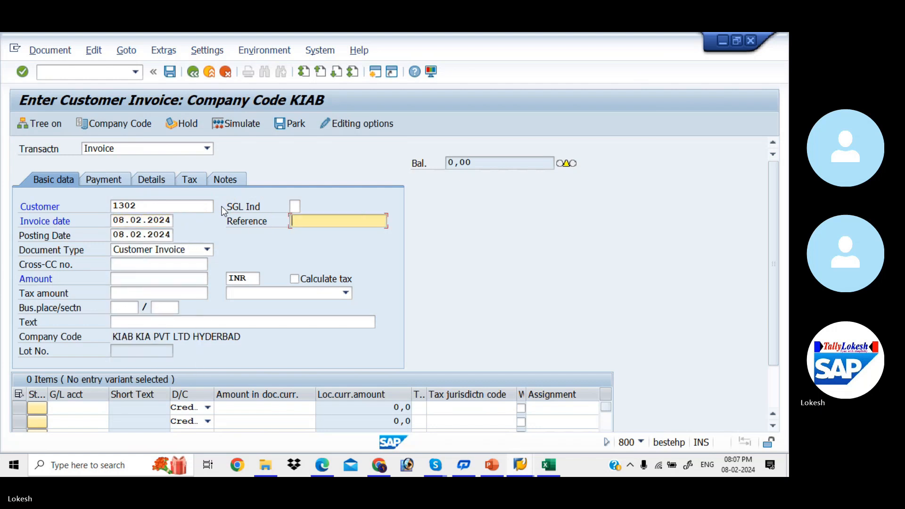
text(004)
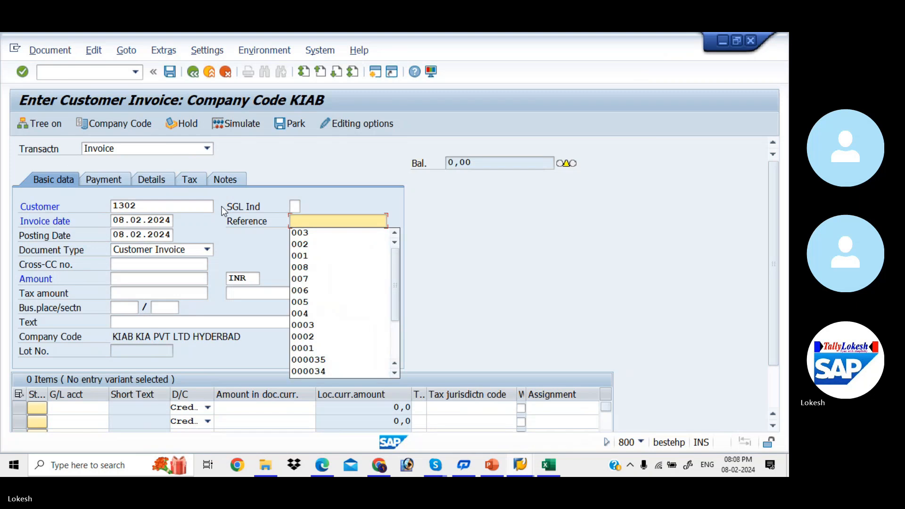
key(Tab)
key(Tab)
key(Tab)
key(Tab)
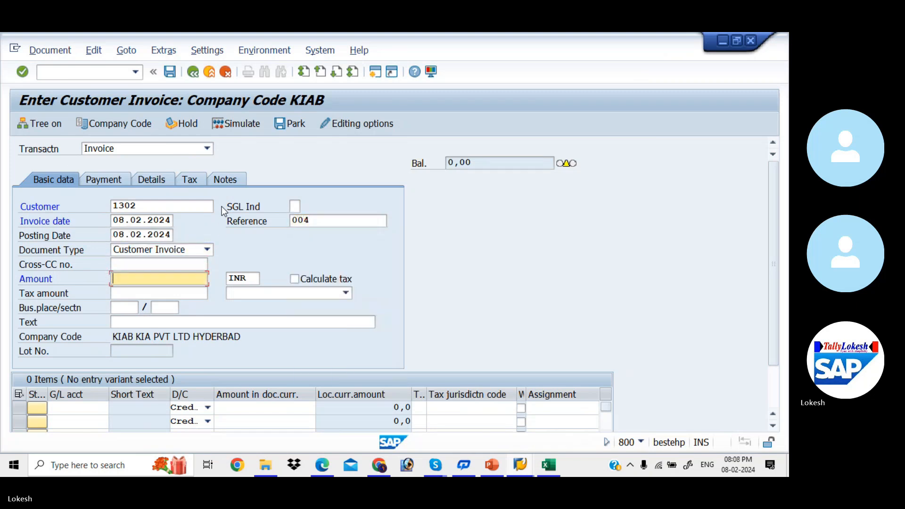
text(25000)
key(Tab)
key(Tab)
key(Tab)
key(Tab)
key(Tab)
key(Tab)
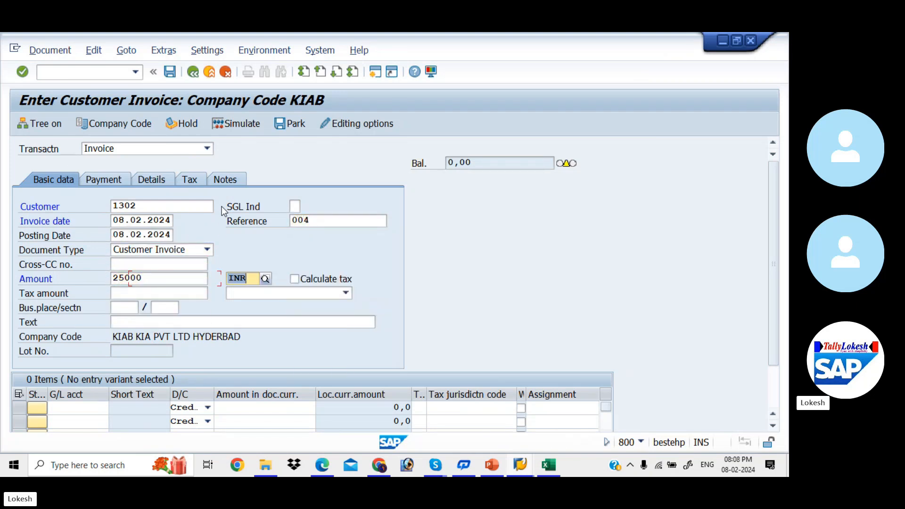
key(Tab)
key(BackSpace)
key(Return)
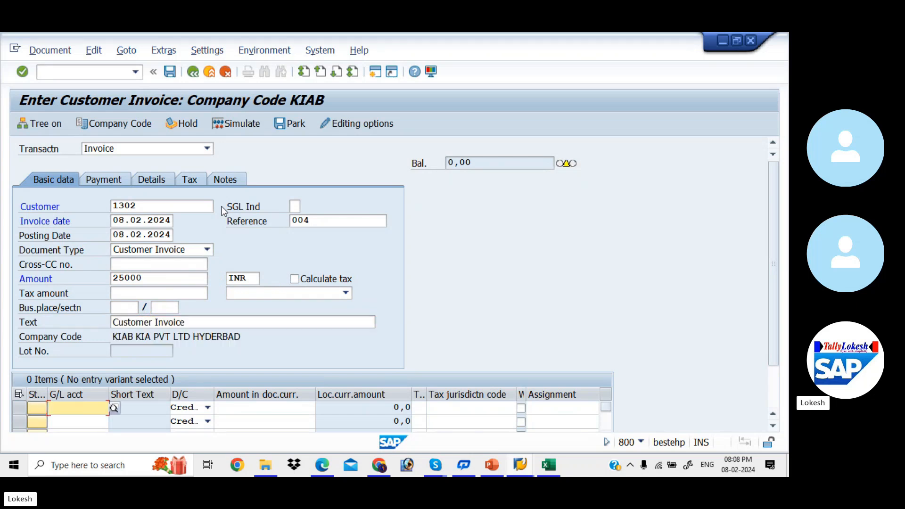
- Set the first line item's G/L account to 200101 Sales A/c, replacing the wrong 400005
key(BackSpace)
key(Down)
key(Down)
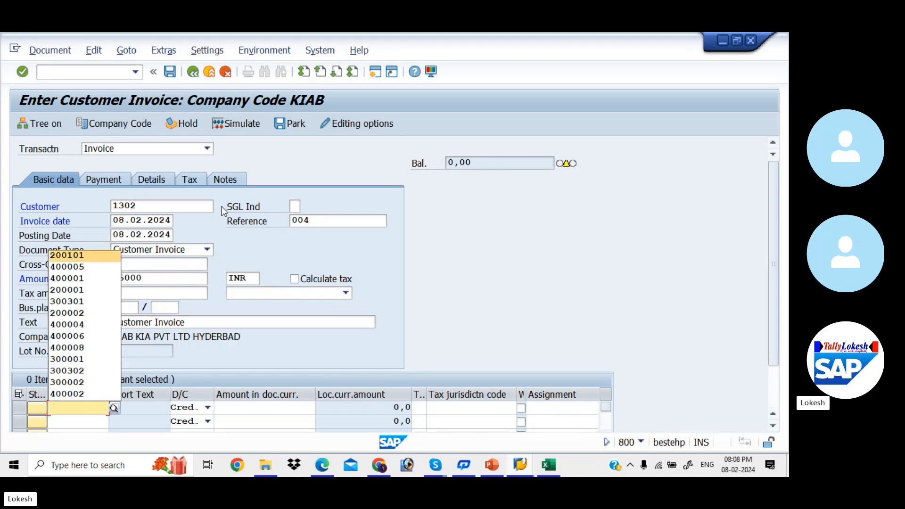
key(Return)
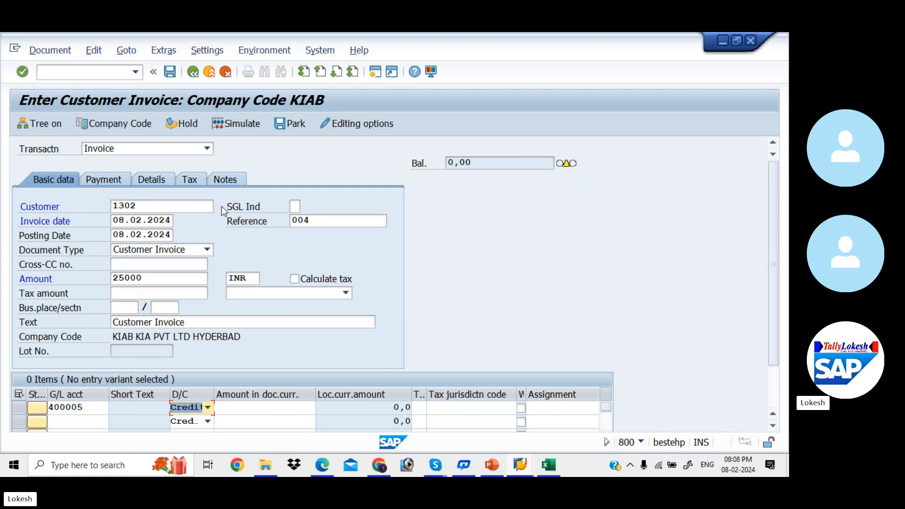
click(99, 408)
double_click(99, 408)
key(BackSpace)
key(Escape)
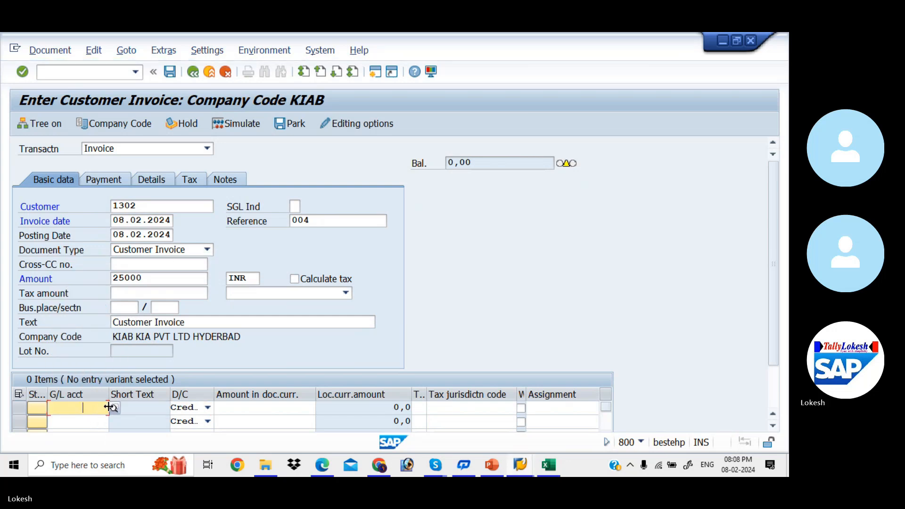
click(113, 407)
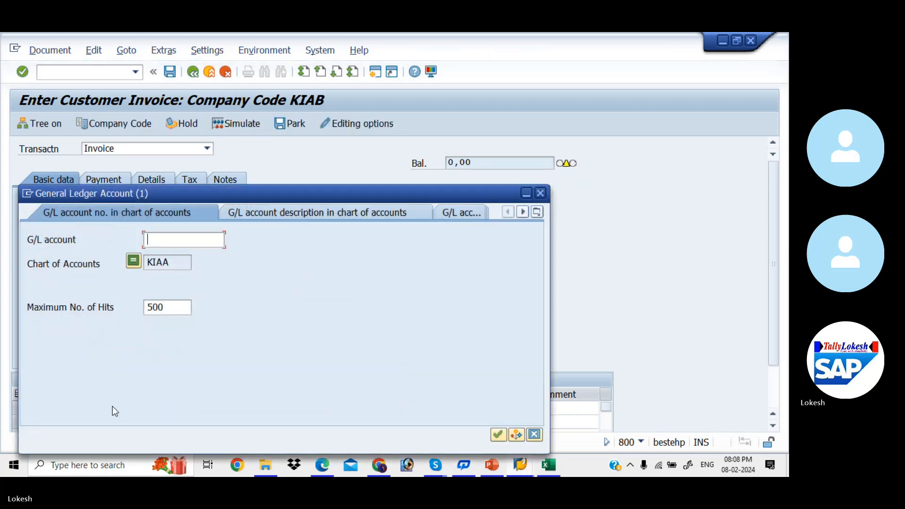
key(Down)
key(Down)
key(Down)
key(Down)
key(Down)
key(Down)
key(Down)
key(Down)
key(Down)
key(Down)
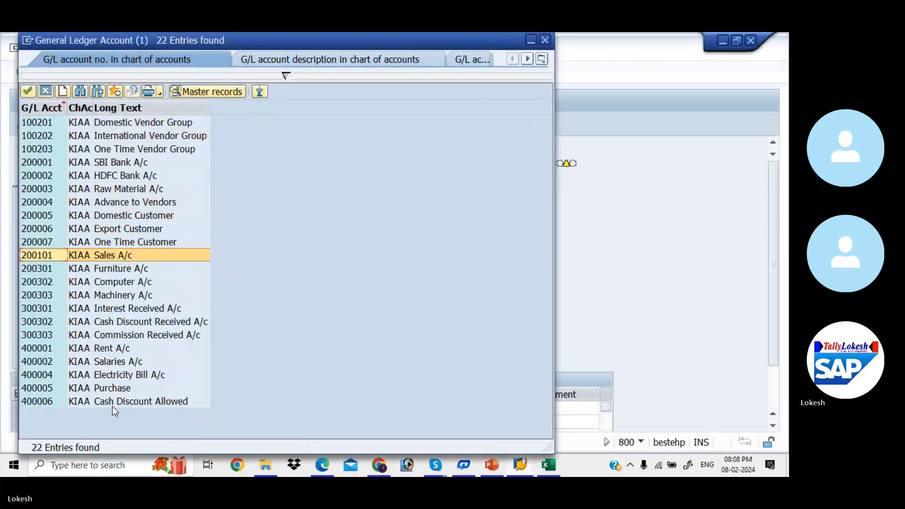
key(Return)
- Enter the 25000 line amount, simulate, and post the invoice as document 1004
key(Tab)
key(Tab)
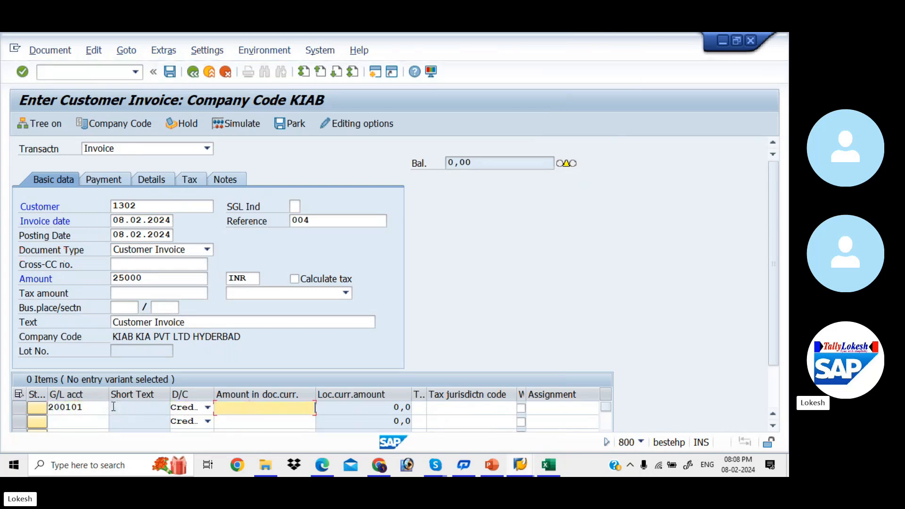
text(25000)
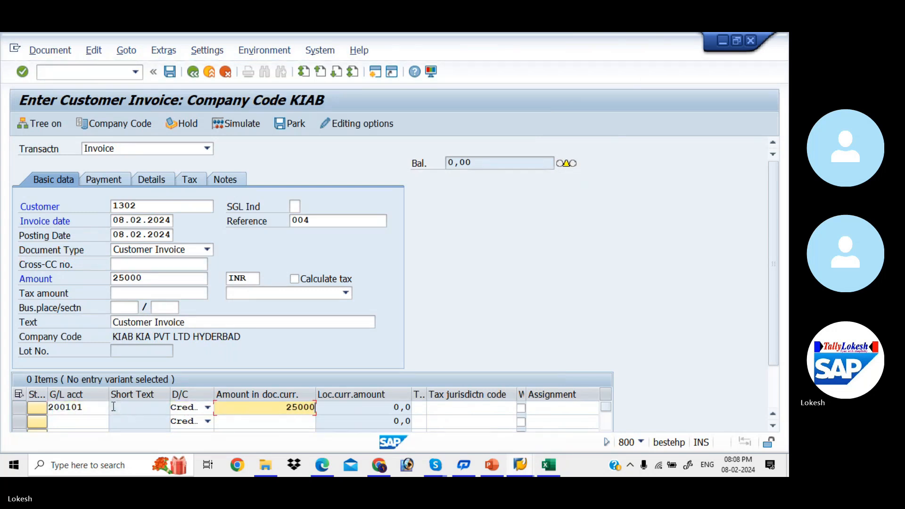
key(Return)
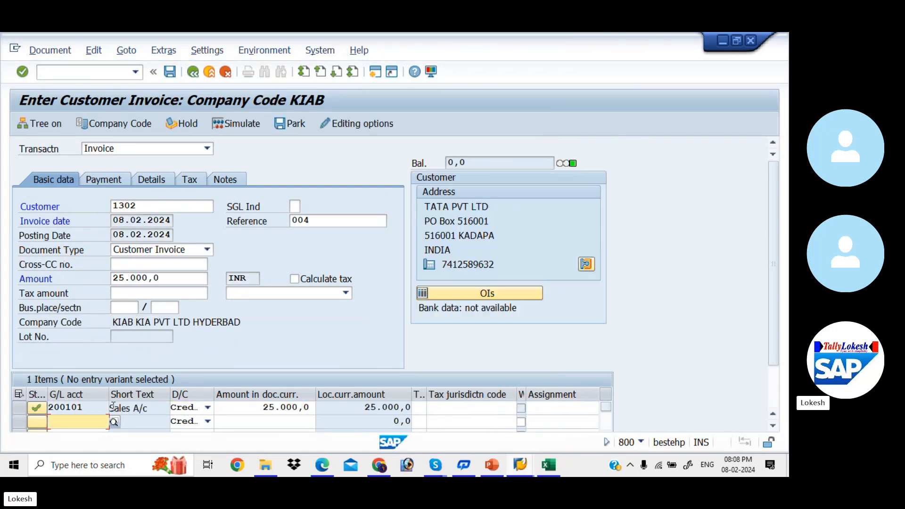
click(243, 126)
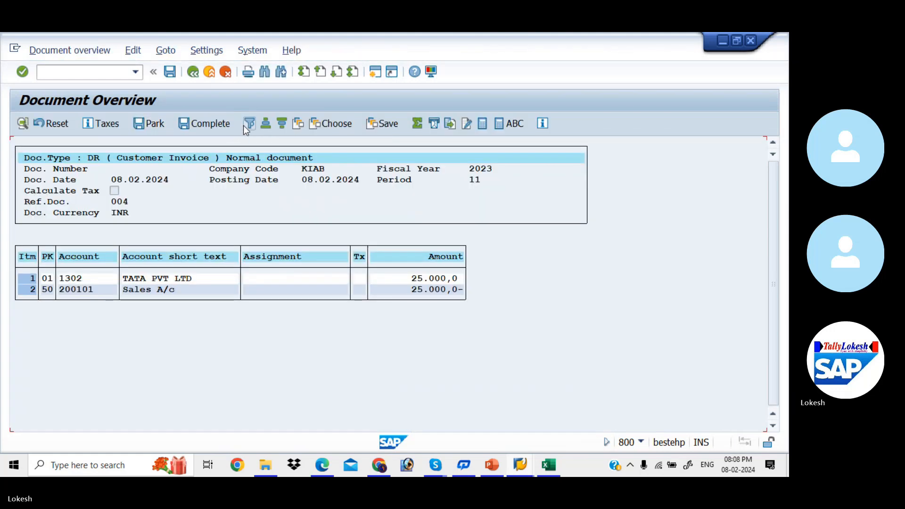
click(170, 72)
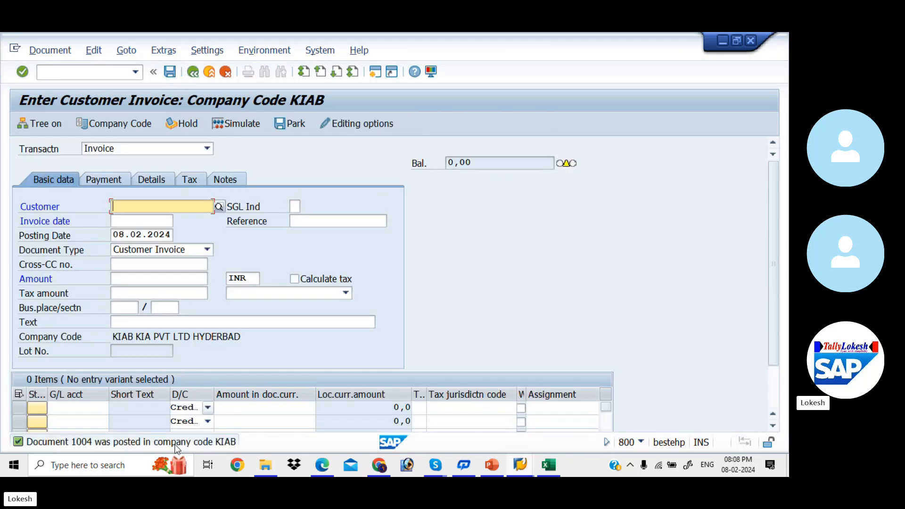
key(alt+Tab)
key(Tab)
key(Tab)
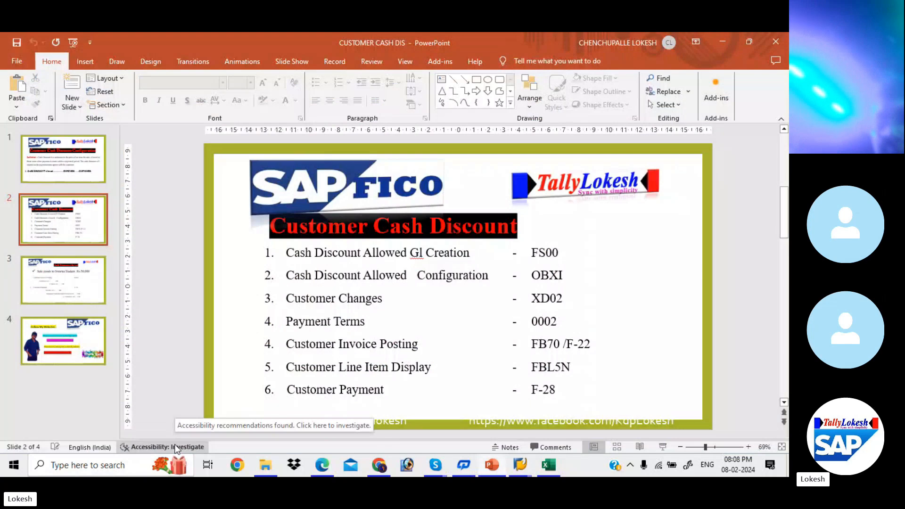
key(alt+Tab)
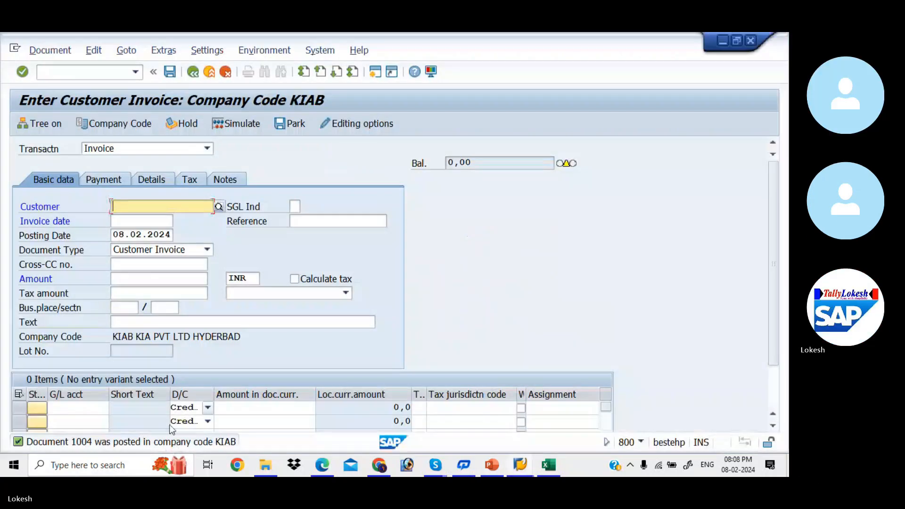
- Run FBL5N for customer 1302 in KIAB to list open invoice 1004 for 25,000
click(104, 68)
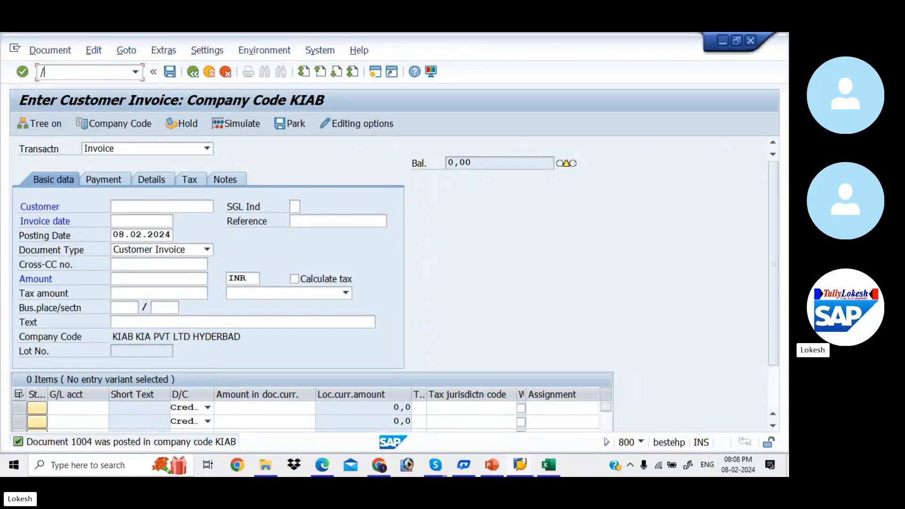
text(/NFBL5N)
key(Return)
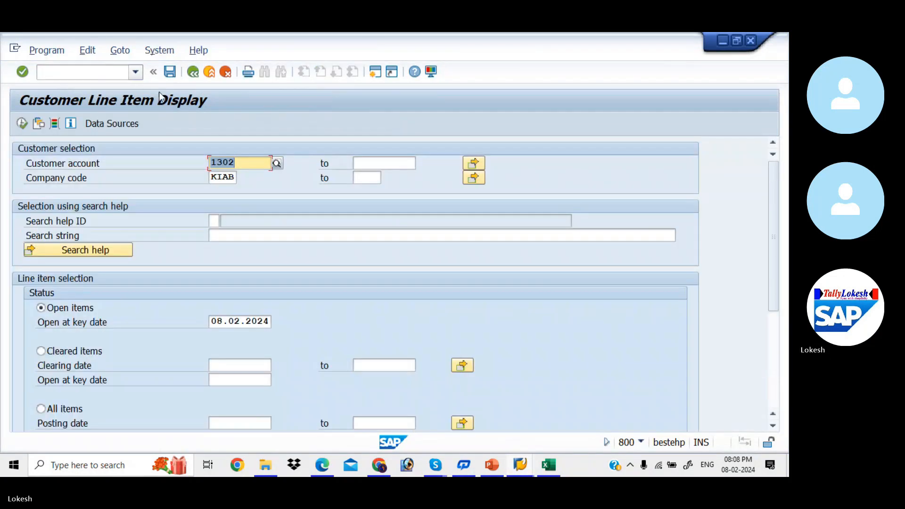
click(278, 166)
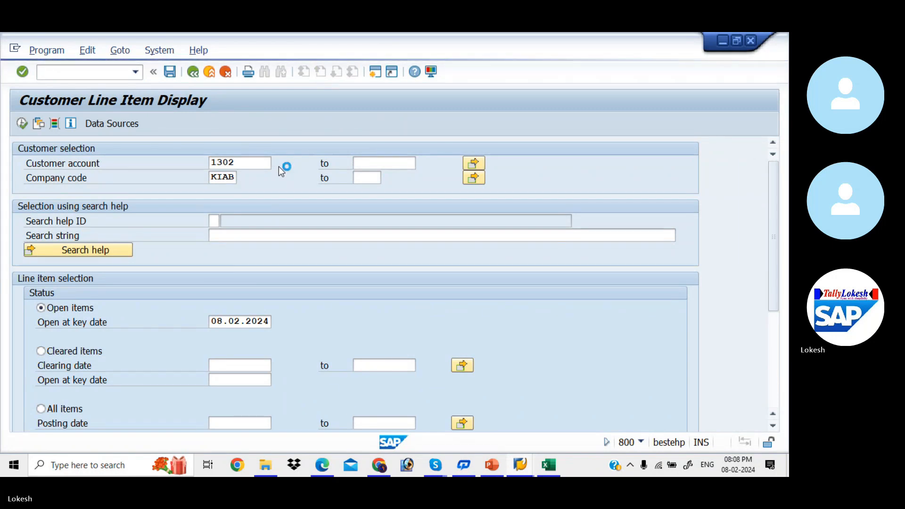
key(Return)
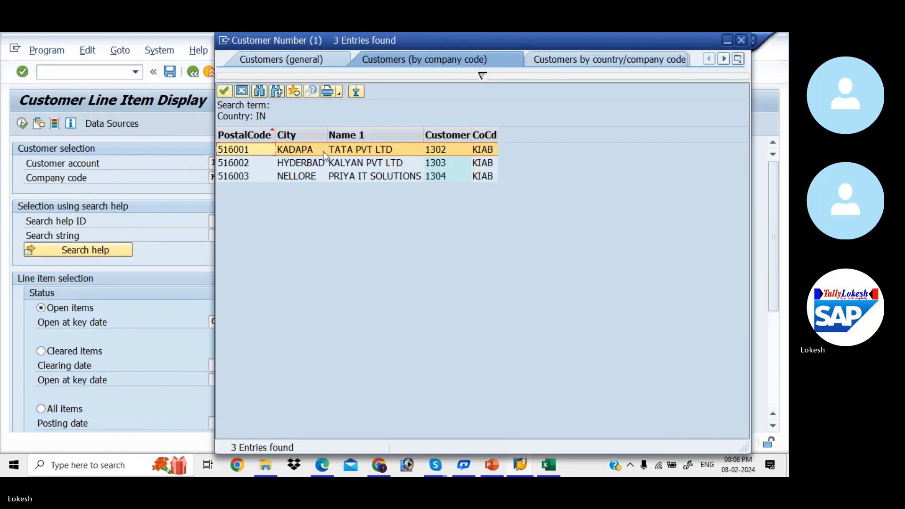
double_click(330, 151)
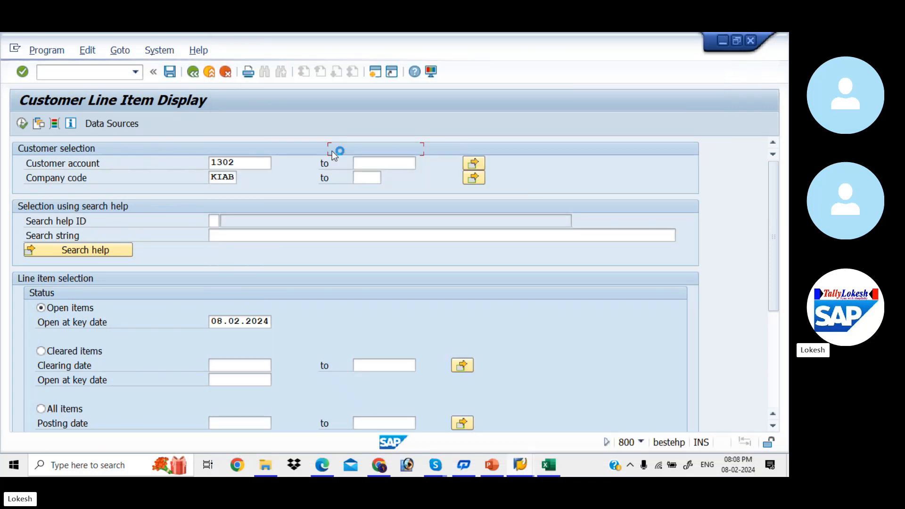
click(22, 124)
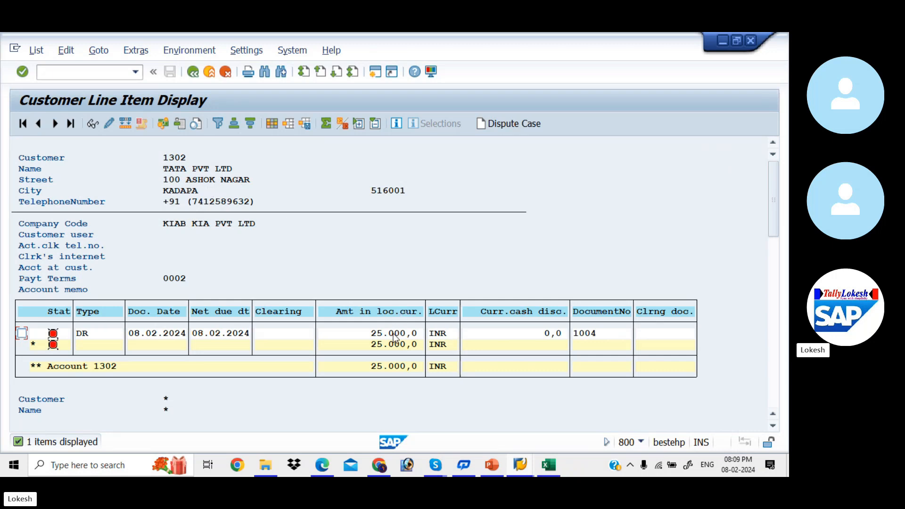
key(alt+Tab)
key(alt+Tab)
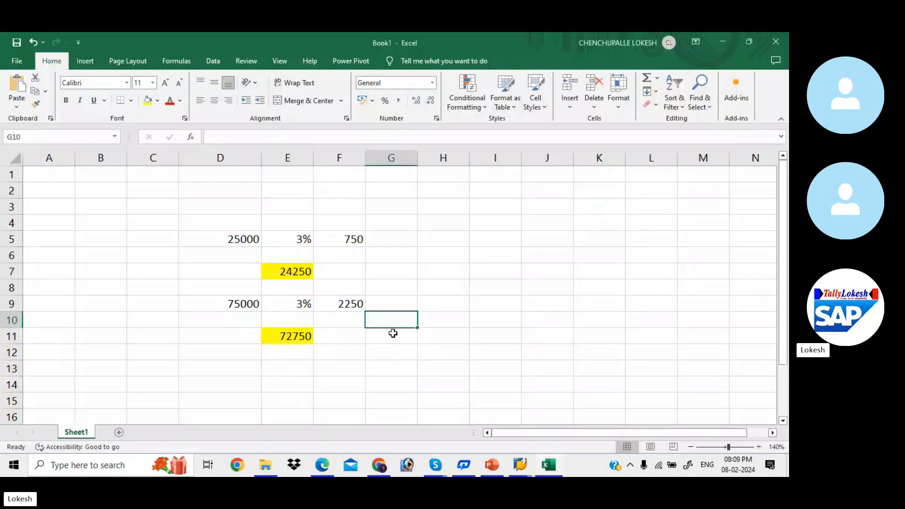
- Verify the 24250 net formula =D5-F5 in Excel, then open F-28 in a new SAP session
click(302, 271)
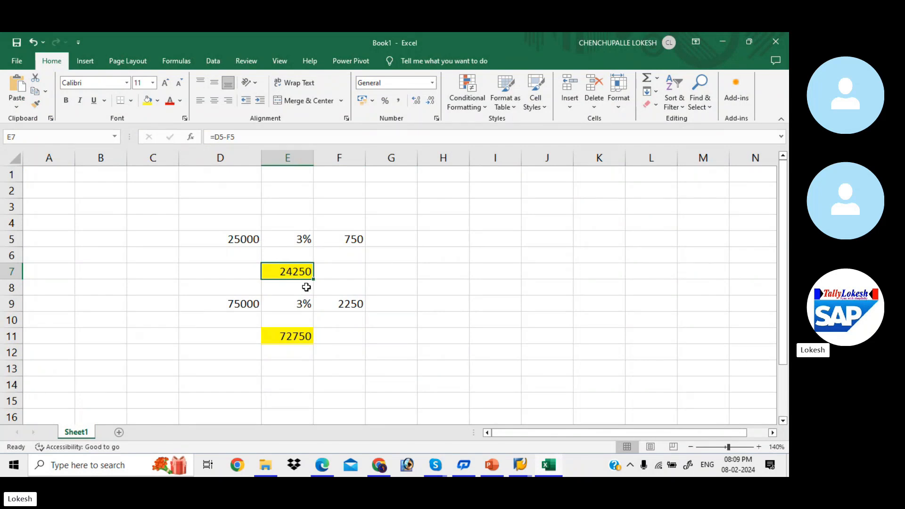
key(alt+Tab)
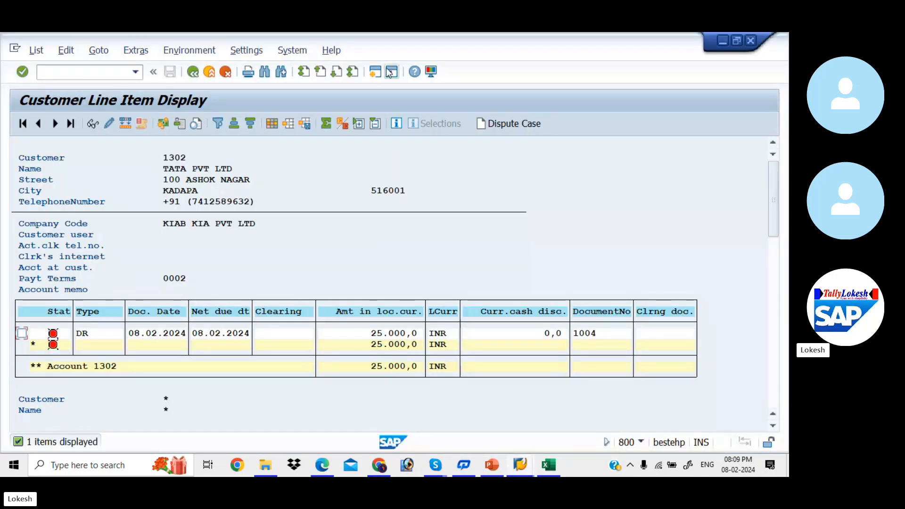
click(391, 72)
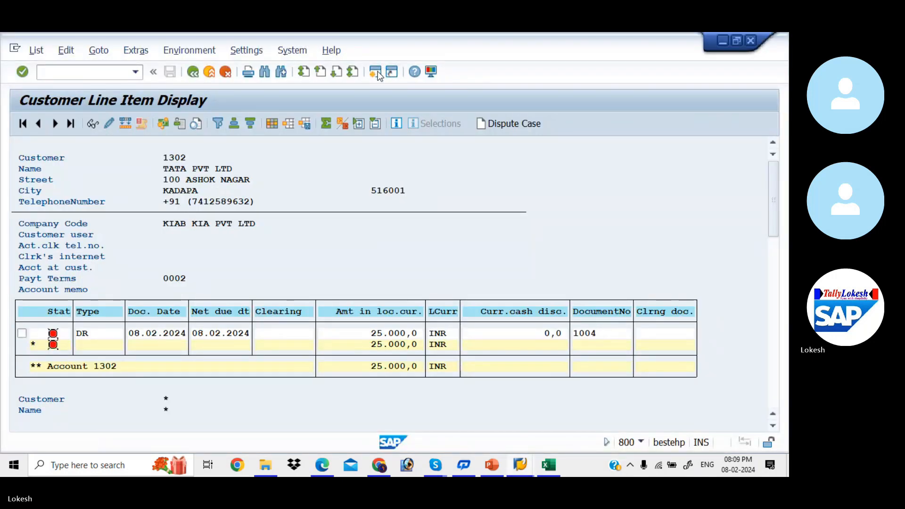
key(alt+Tab)
key(alt+Tab)
key(alt+Tab)
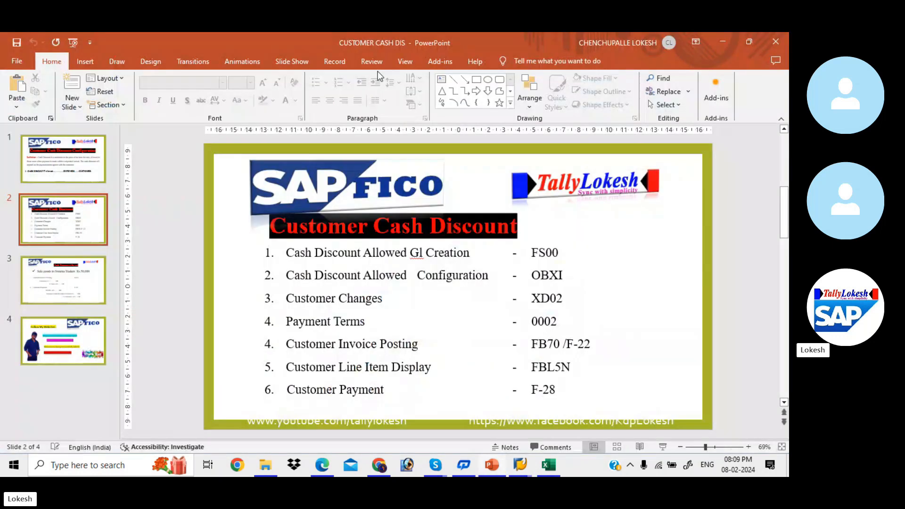
key(alt+Tab)
text(F-28)
key(Return)
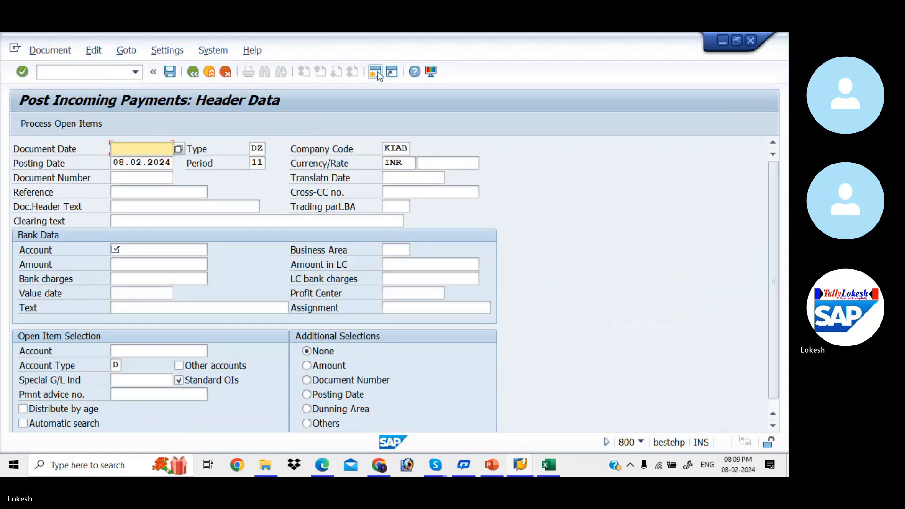
- Enter document date 08.02.2024, reference 05 and header text CUSTOMER PAYMENT
text(0)
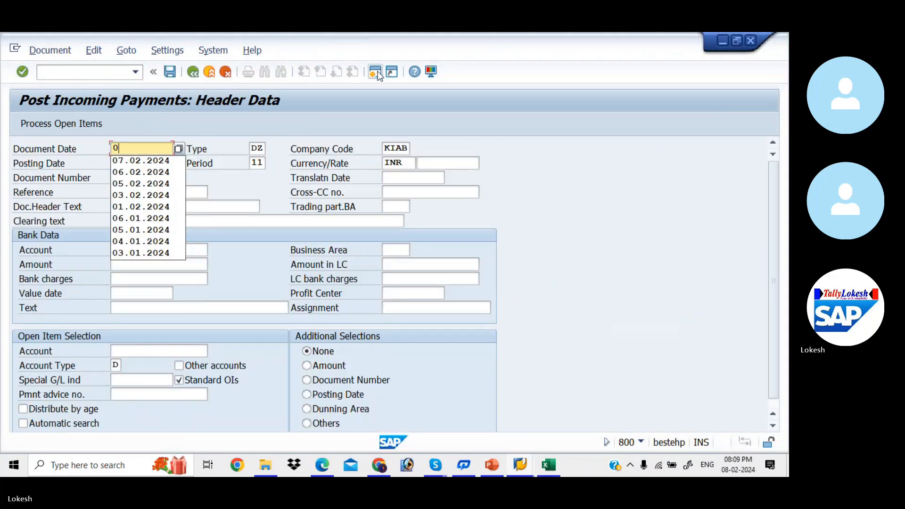
text(8.02.2024)
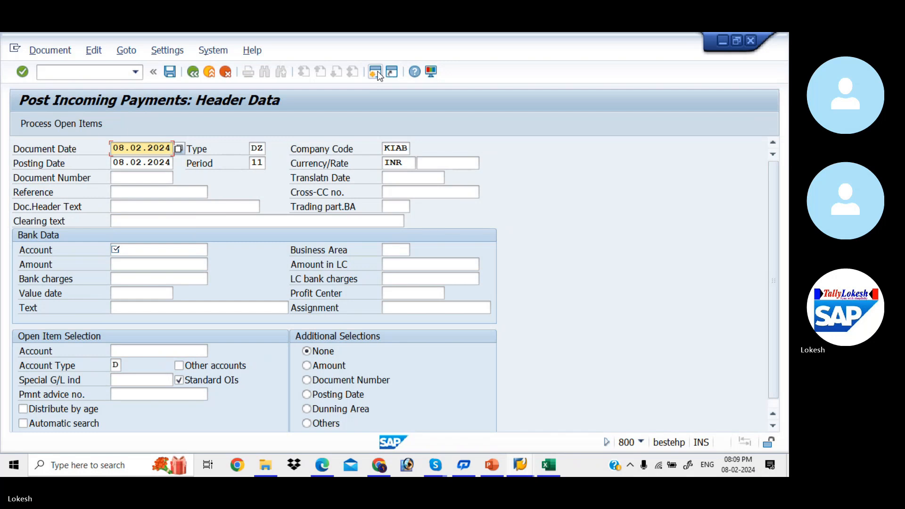
key(Tab)
key(Tab)
key(Tab)
key(Tab)
key(Tab)
key(Tab)
key(Tab)
key(Tab)
key(Tab)
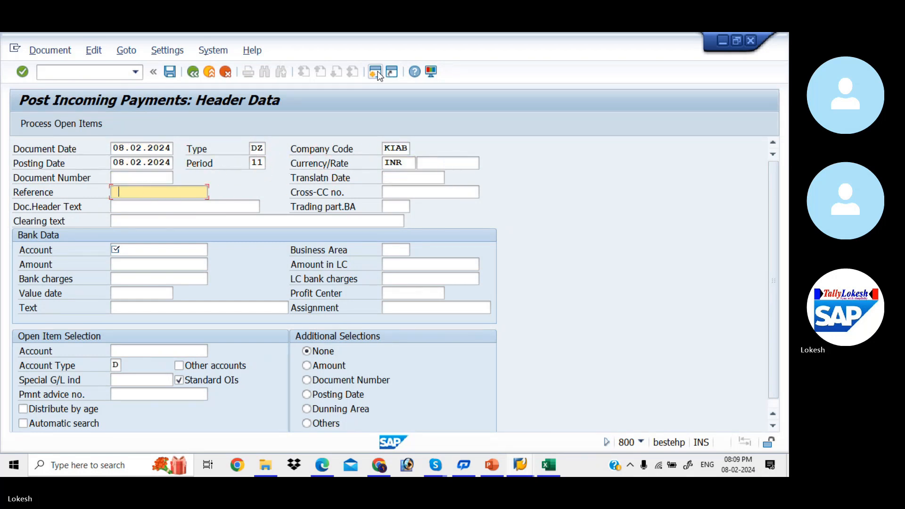
key(BackSpace)
text(05)
key(Tab)
key(BackSpace)
key(Down)
key(Return)
key(Tab)
key(Tab)
key(Tab)
key(Tab)
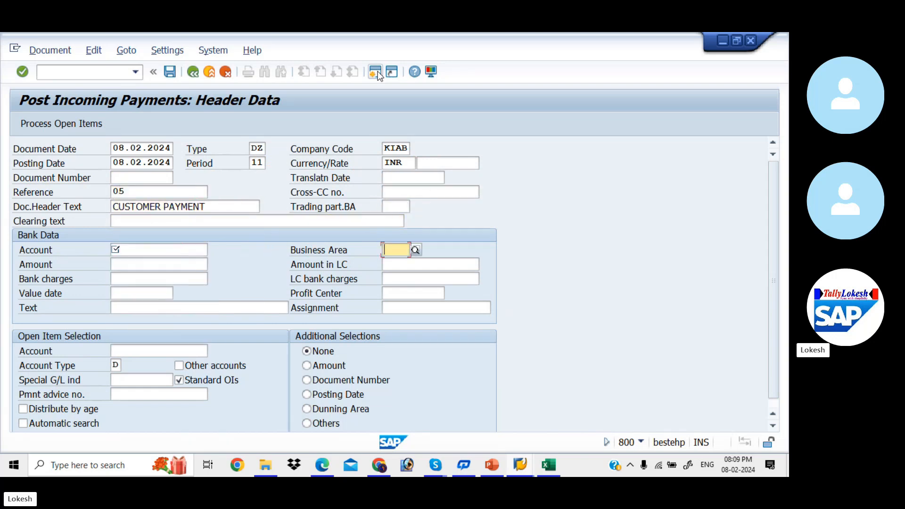
- Enter bank account 200001, amount 24250 and the customer account for open item selection
click(181, 252)
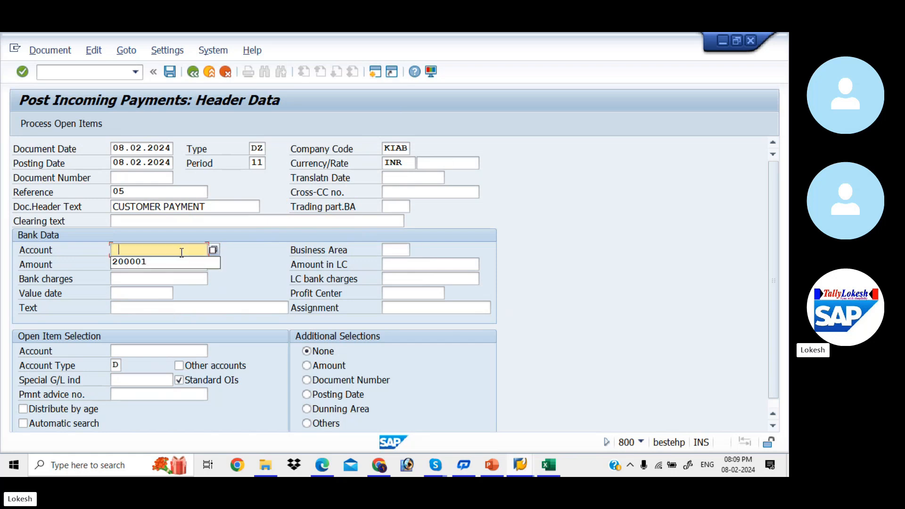
key(Return)
key(Tab)
text(24)
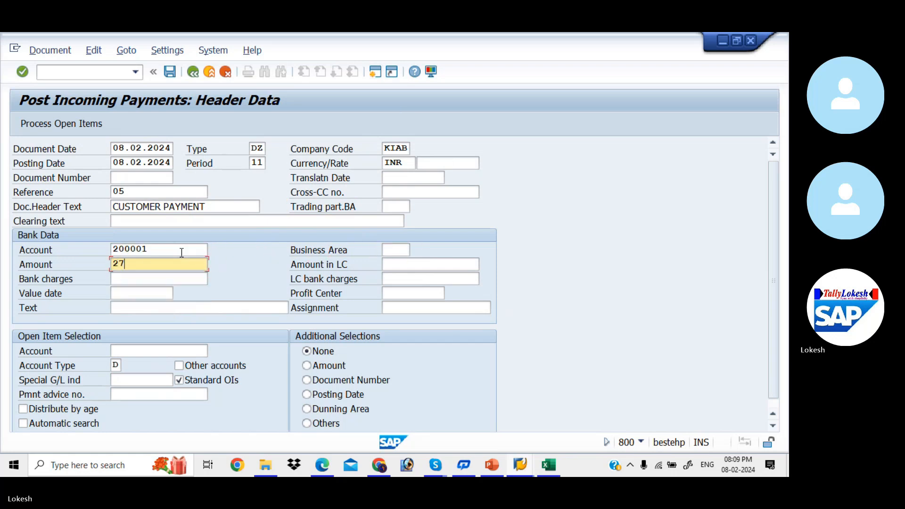
key(BackSpace)
text(4)
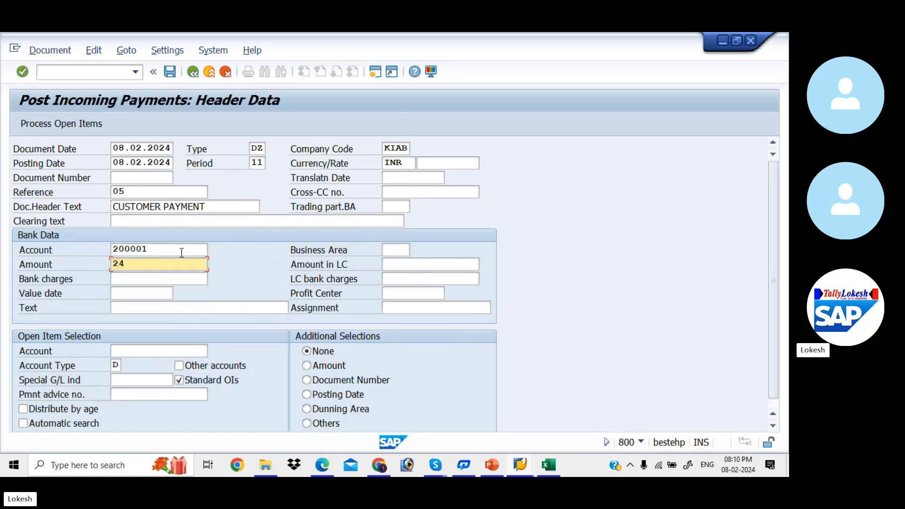
key(alt+Tab)
key(alt+Tab)
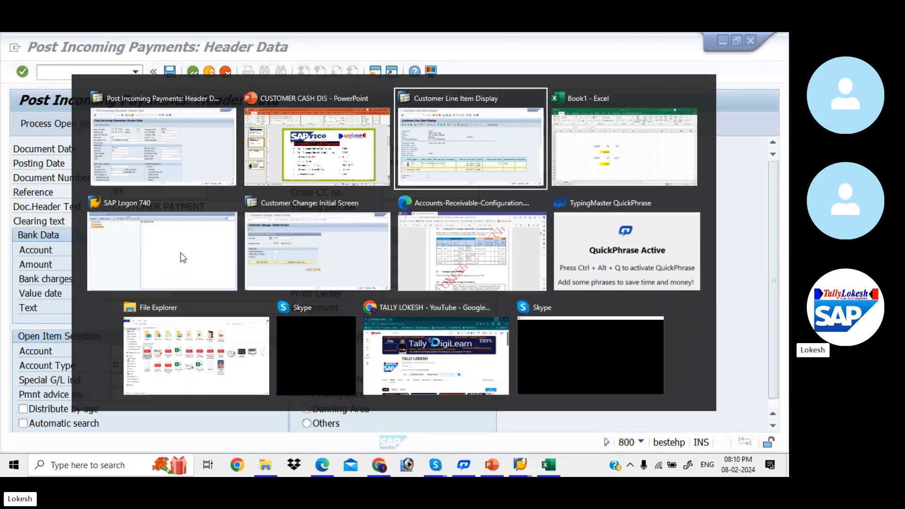
key(alt+Tab)
key(alt+Tab)
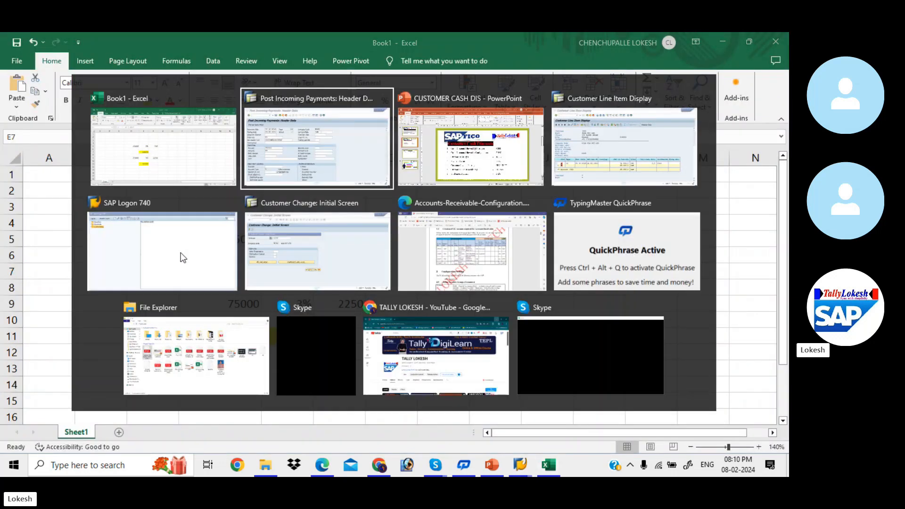
text(24250)
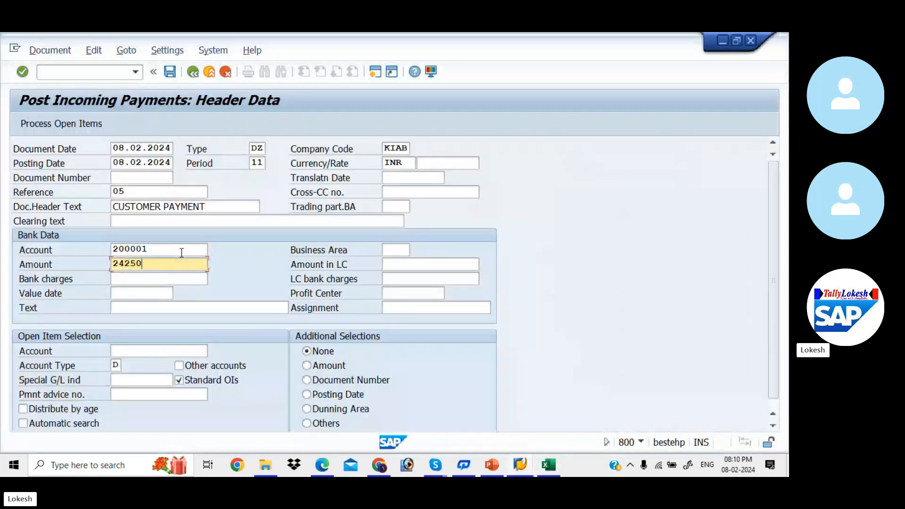
key(Tab)
key(Tab)
key(Tab)
key(Tab)
key(Tab)
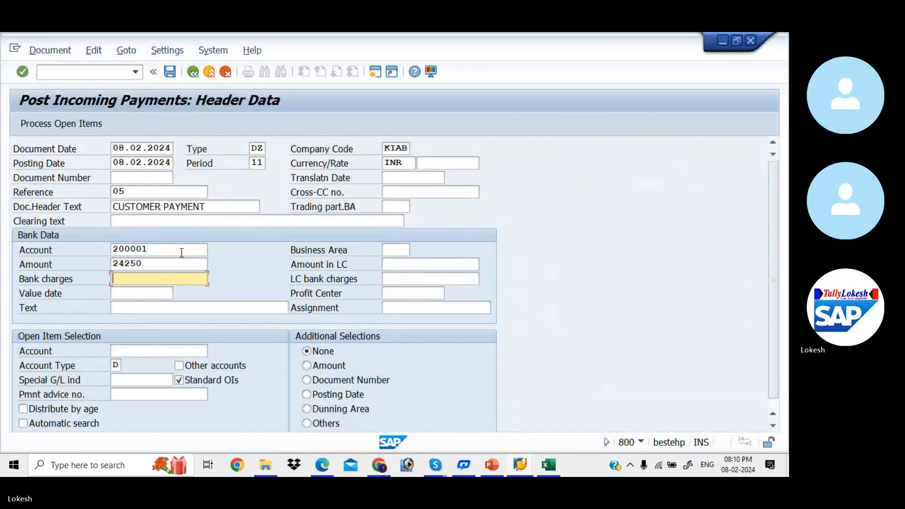
key(Tab)
key(Tab)
key(Tab)
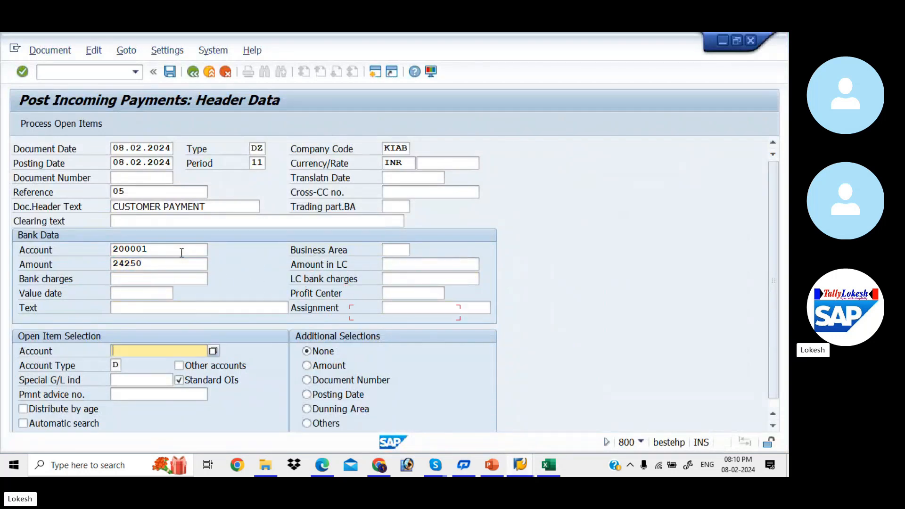
key(Down)
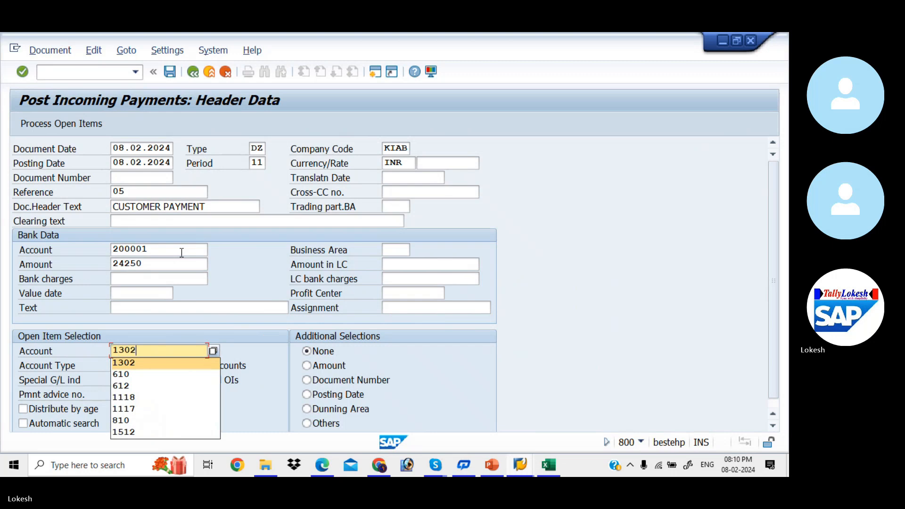
key(Tab)
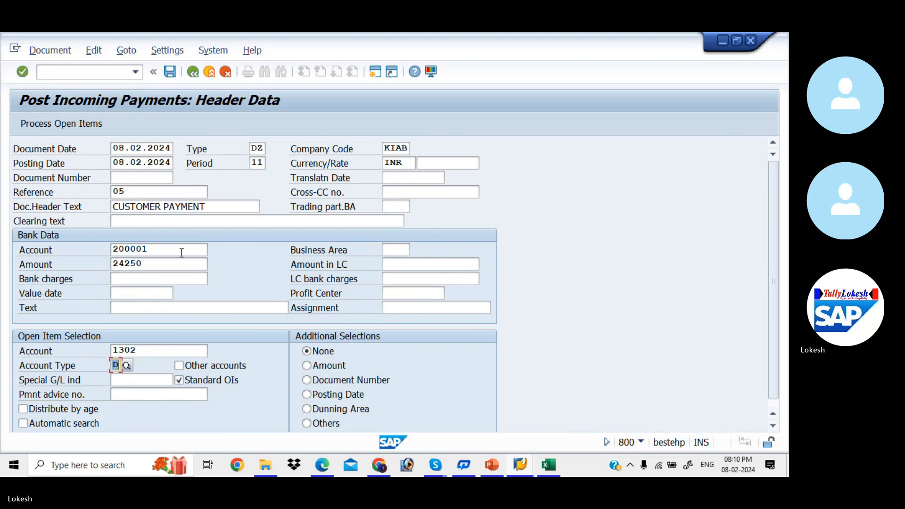
- Clear invoice 1004 with a 750 cash discount and post payment document 5005
click(74, 128)
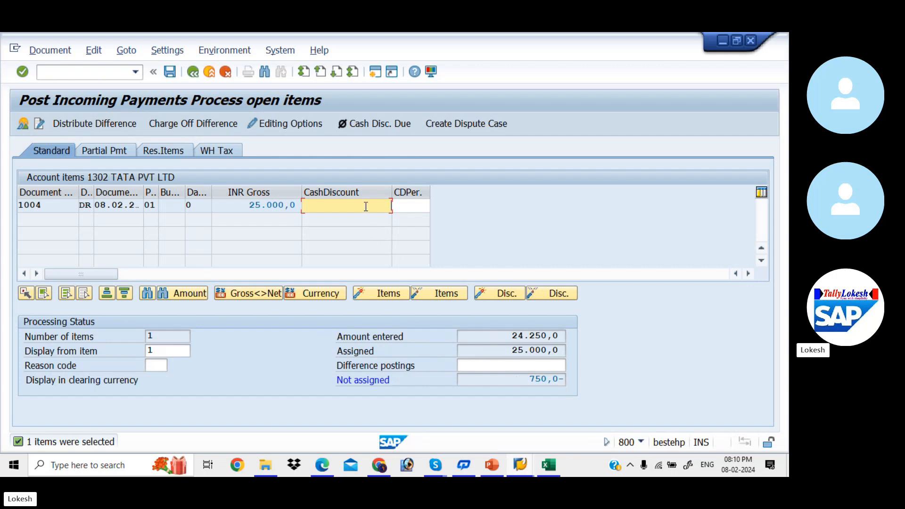
text(750)
key(Return)
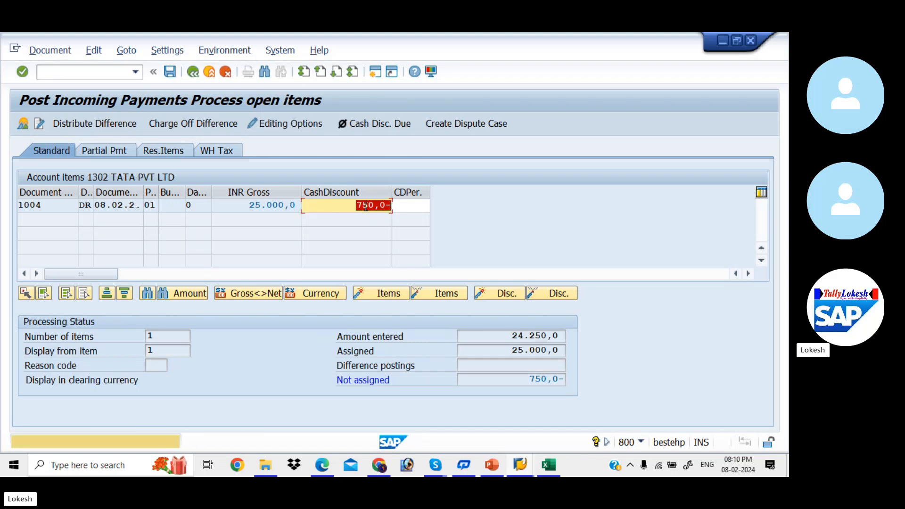
key(Return)
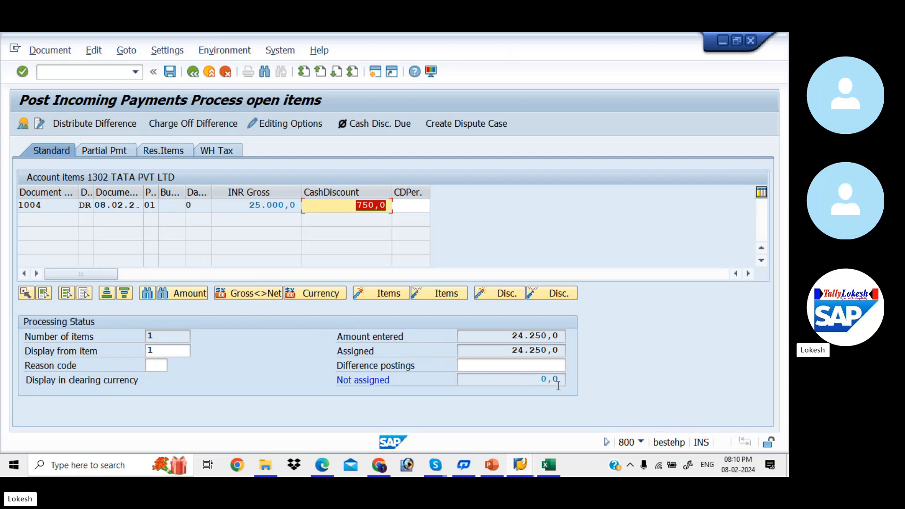
click(171, 73)
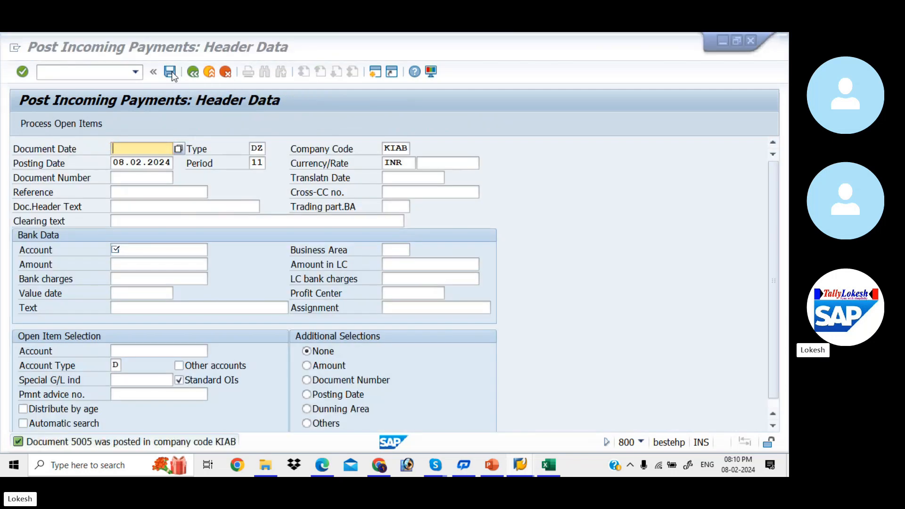
key(alt+Tab)
key(alt+Tab)
key(alt+Tab)
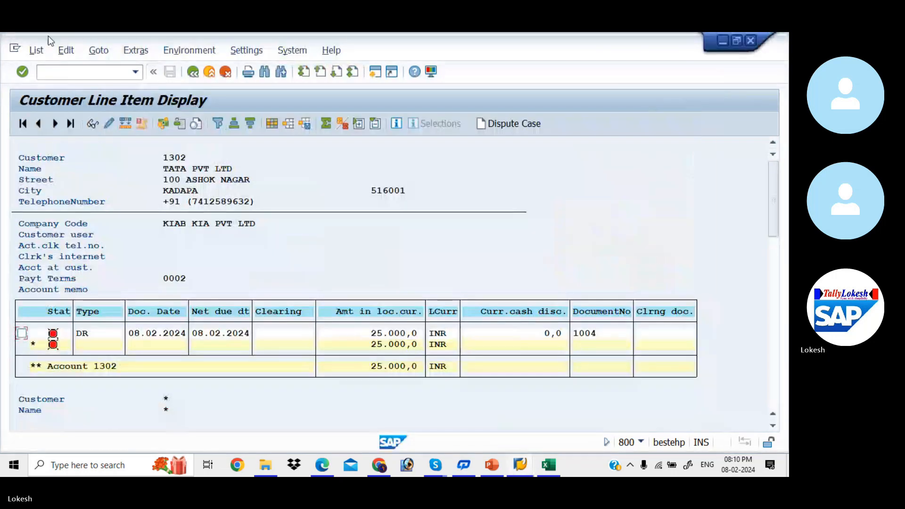
- Switch FBL5N to cleared items as of 08.02.2024 and list customer 1302's cleared entries
click(37, 51)
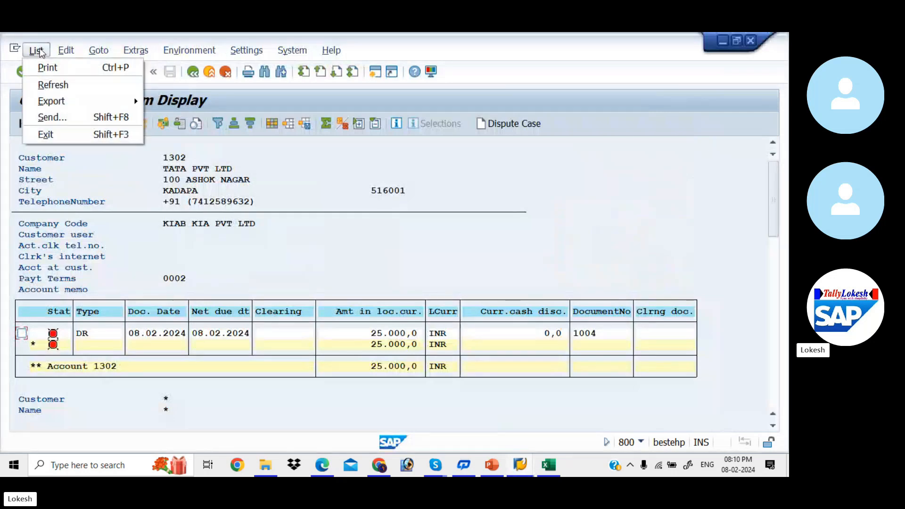
click(71, 84)
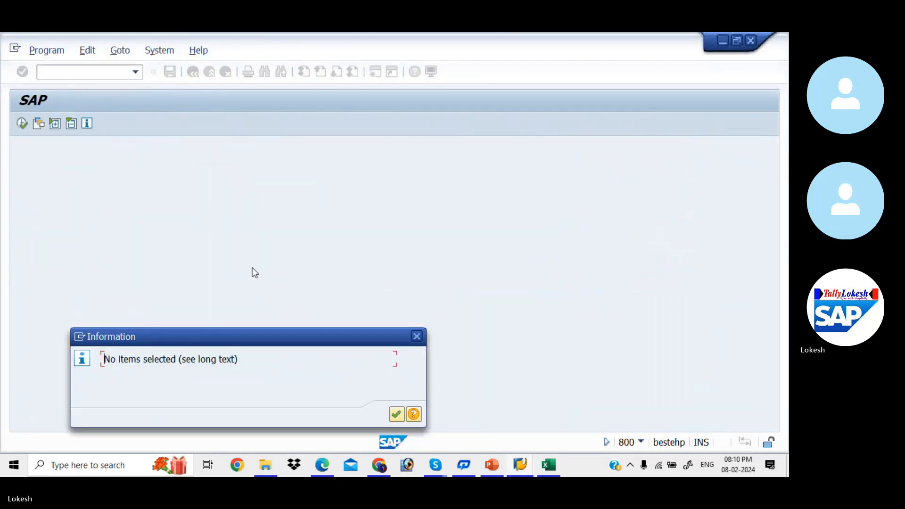
click(398, 414)
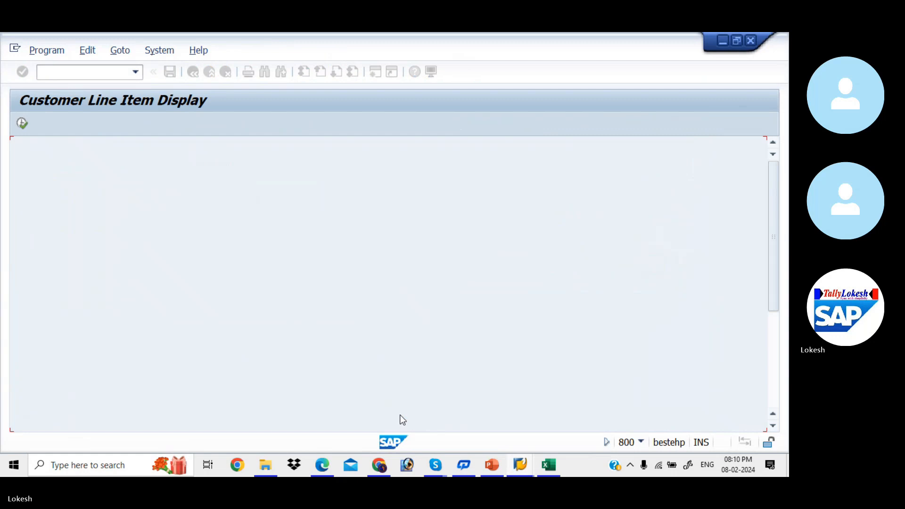
click(47, 351)
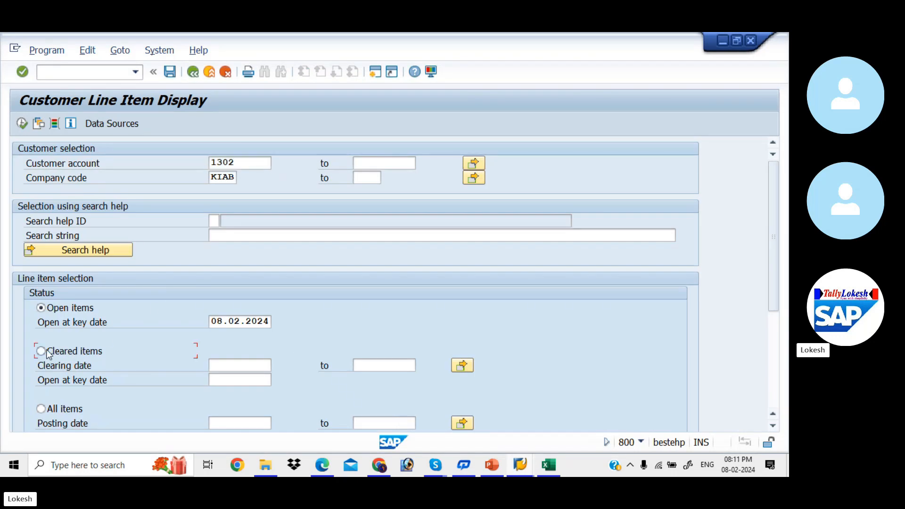
click(226, 364)
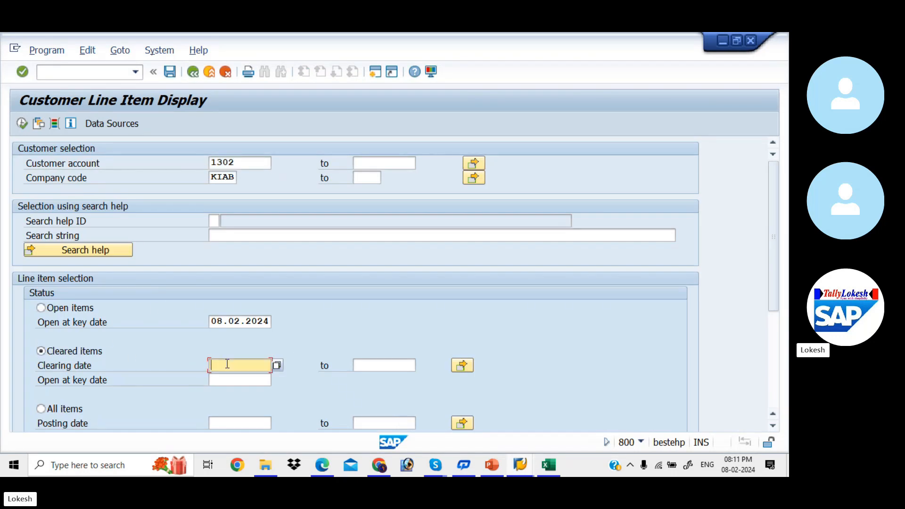
text(08.02.2024)
key(Tab)
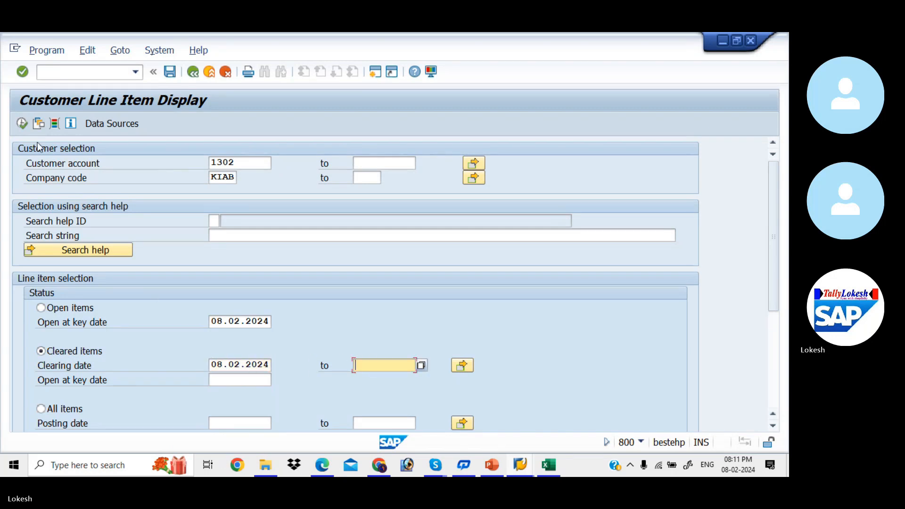
click(24, 124)
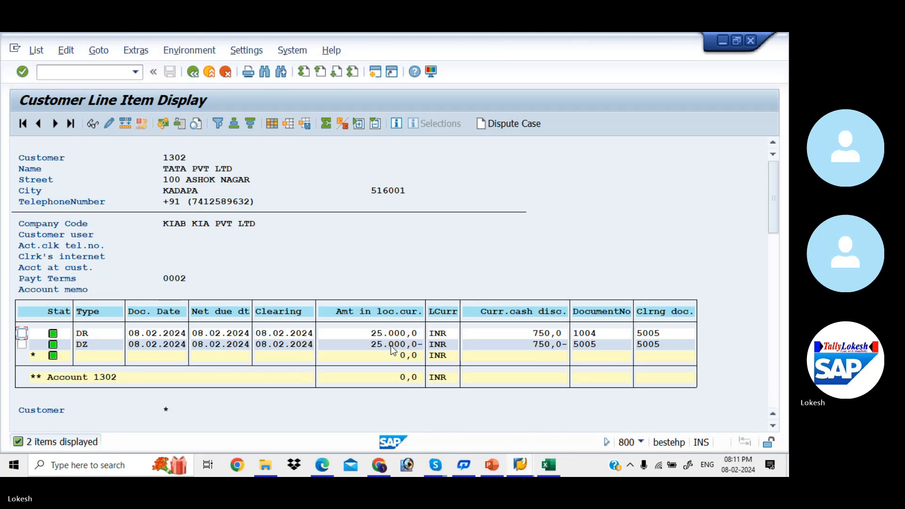
key(alt+Tab)
key(alt+Tab)
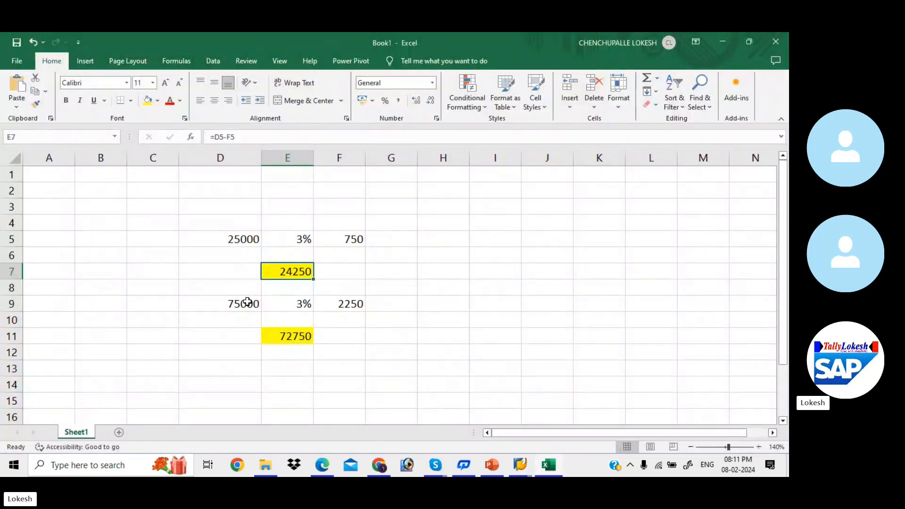
click(246, 303)
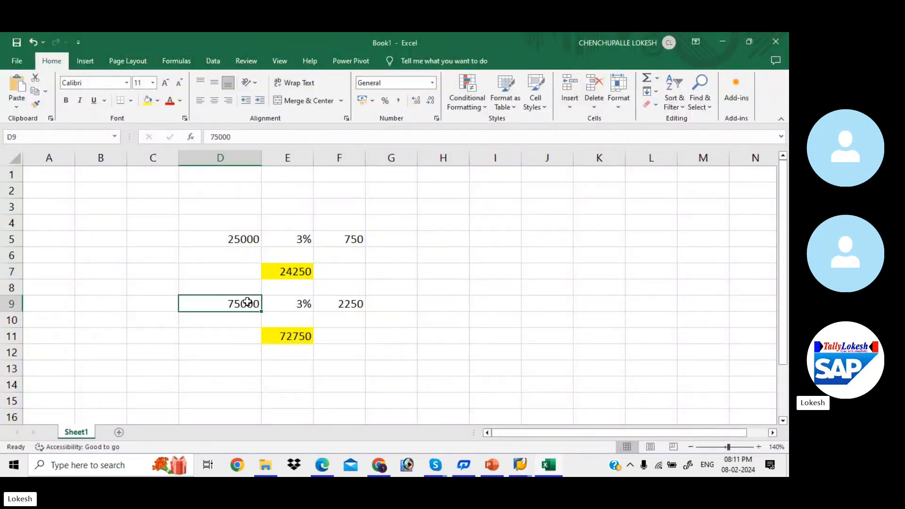
key(alt+Tab)
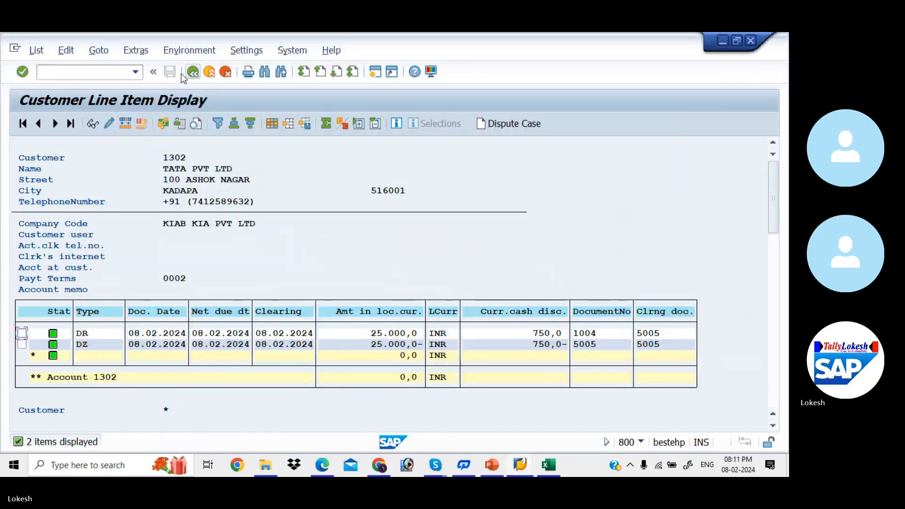
- Start an FB70 invoice for customer 1302: date 08.02.2024, reference 005, amount 75000, text Customer Invoice
click(193, 72)
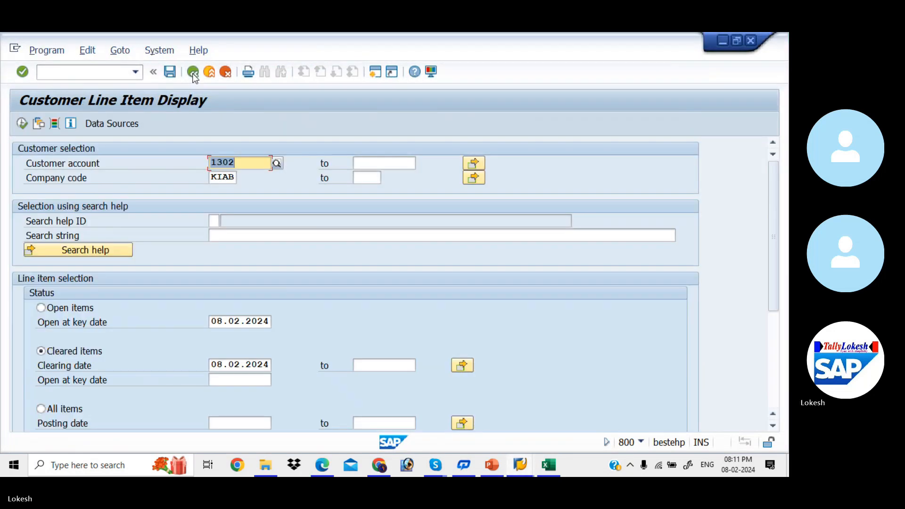
key(alt+Tab)
key(Tab)
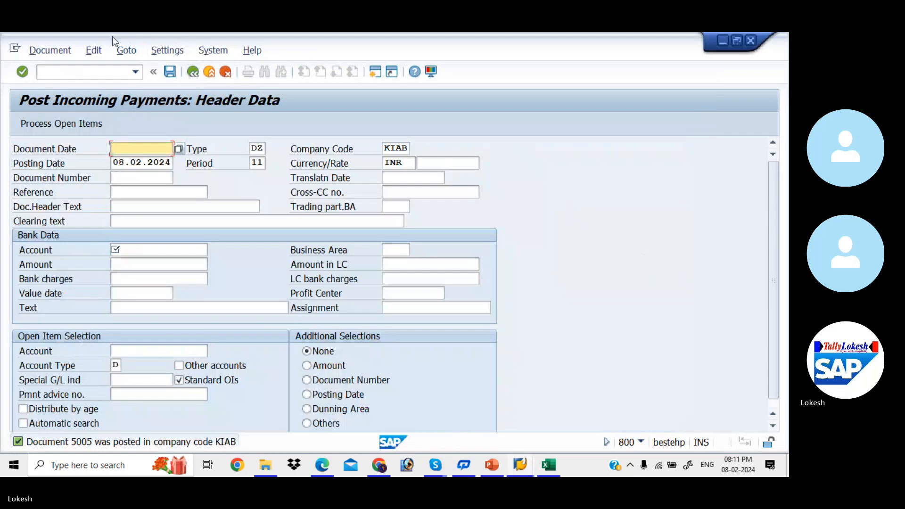
click(104, 71)
text(/NFB7)
key(Return)
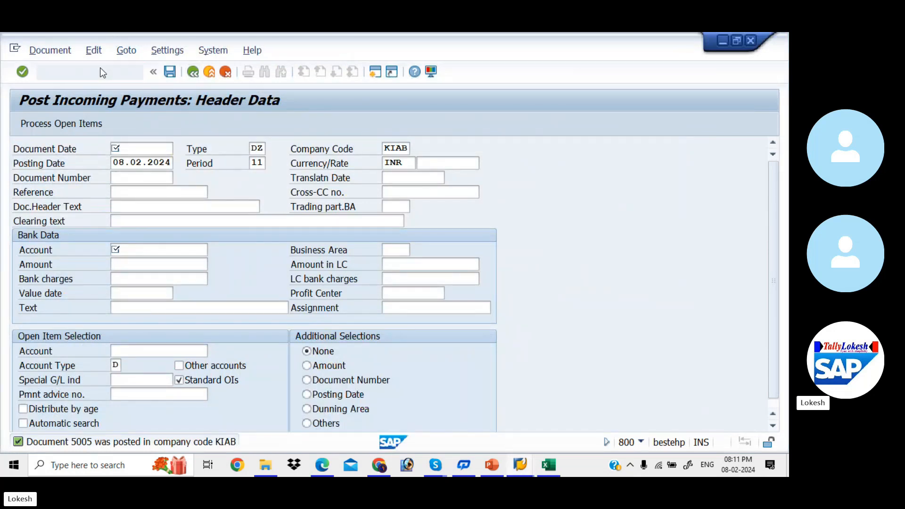
key(Down)
key(Down)
key(Tab)
key(Down)
key(Down)
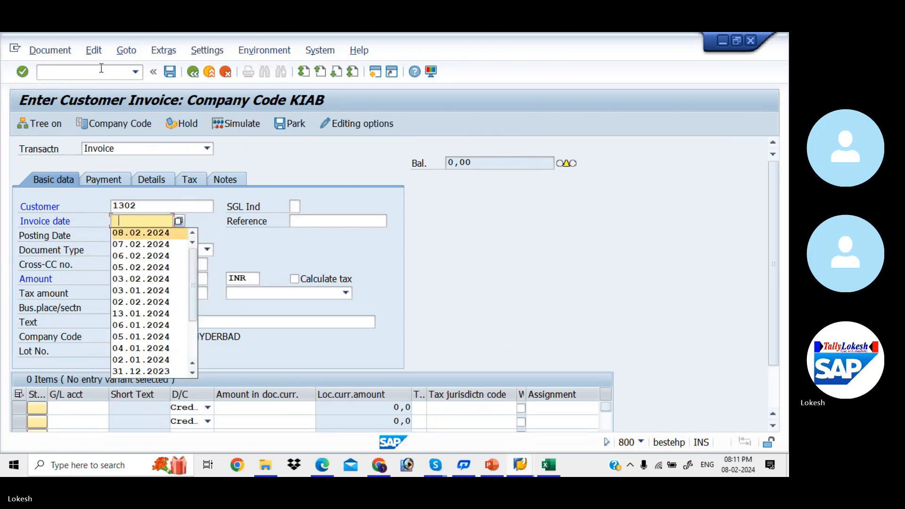
key(Tab)
key(Down)
text(005)
key(Tab)
key(Tab)
key(Tab)
key(Tab)
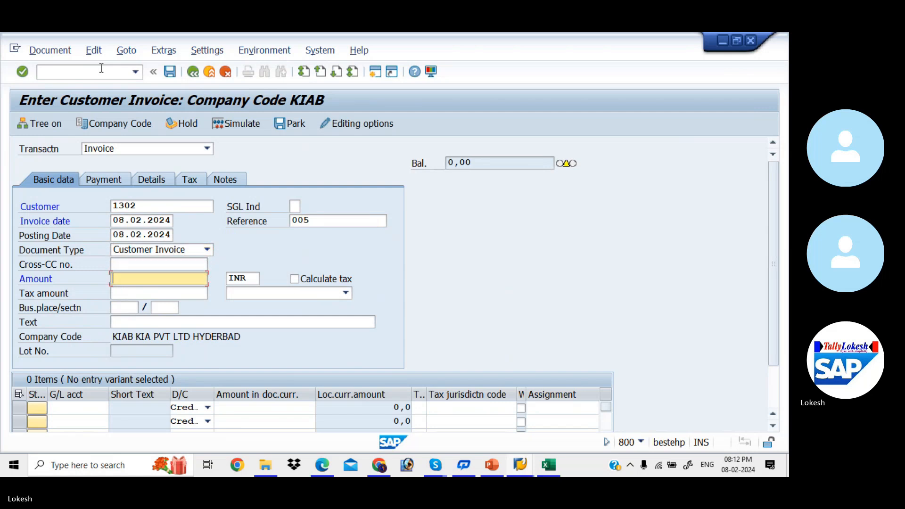
text(75000)
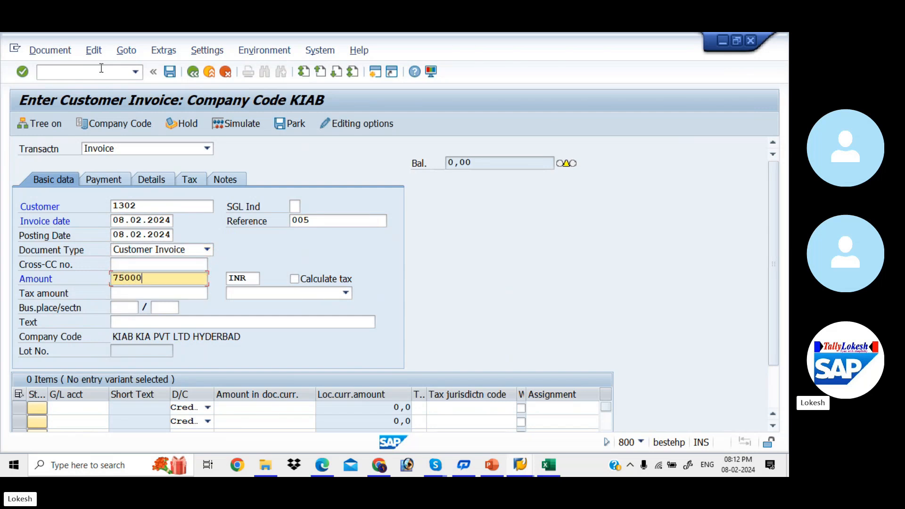
key(Tab)
key(Tab)
key(Tab)
key(Tab)
key(Tab)
key(Tab)
key(Tab)
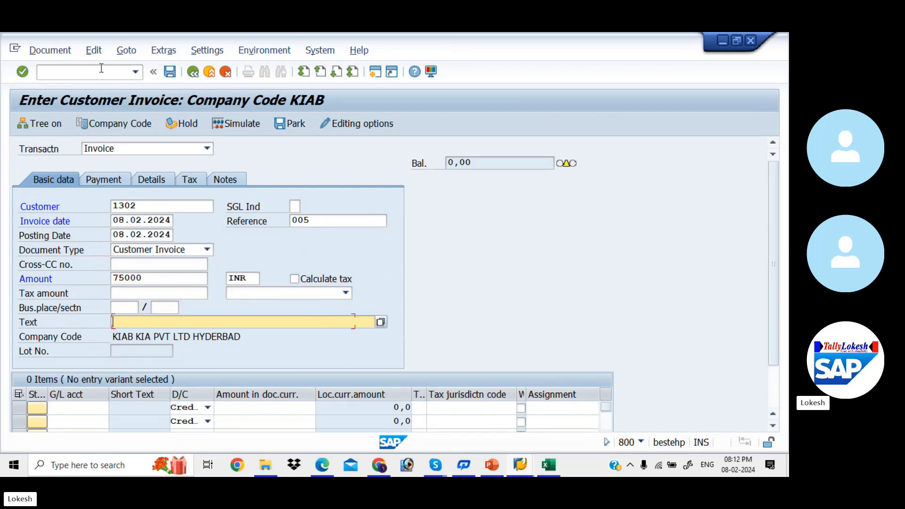
key(Down)
key(Return)
- Book 75000 to G/L 200101 Sales A/c, simulate, and post the invoice as document 1005
key(Down)
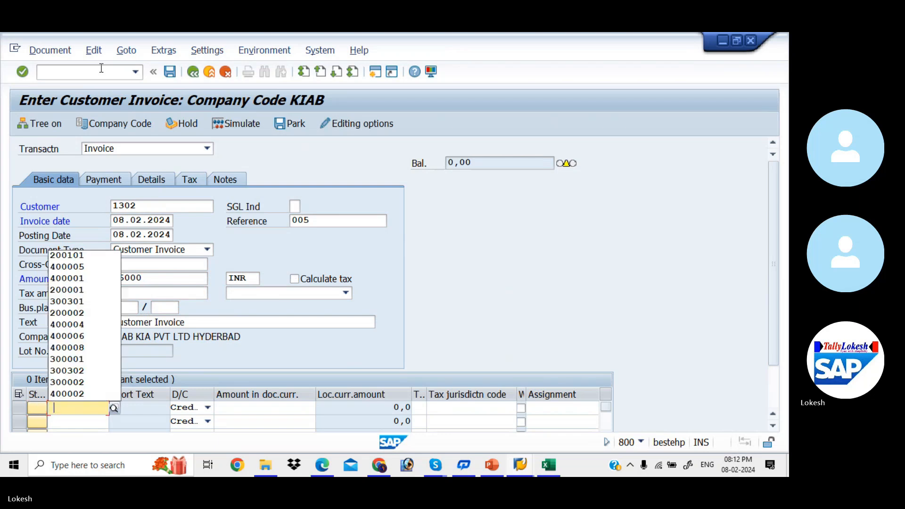
key(Down)
key(Return)
key(Tab)
key(Tab)
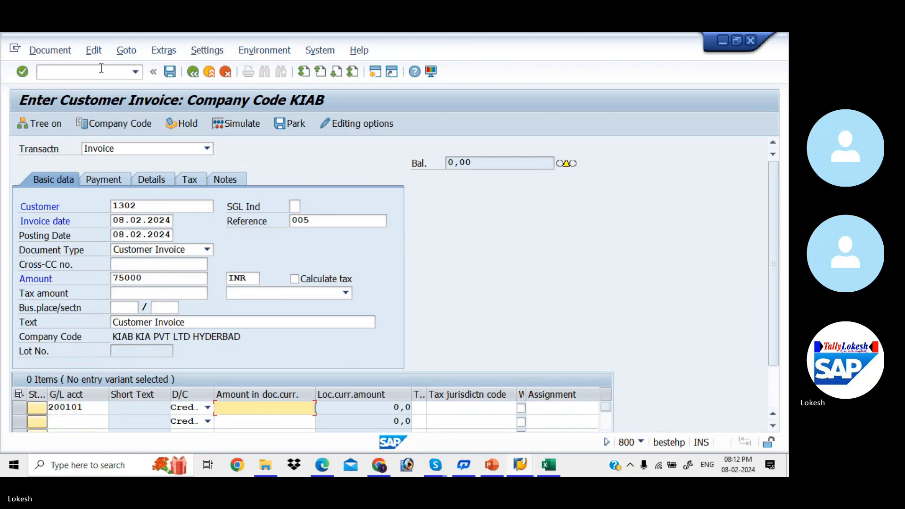
text(75000)
key(Return)
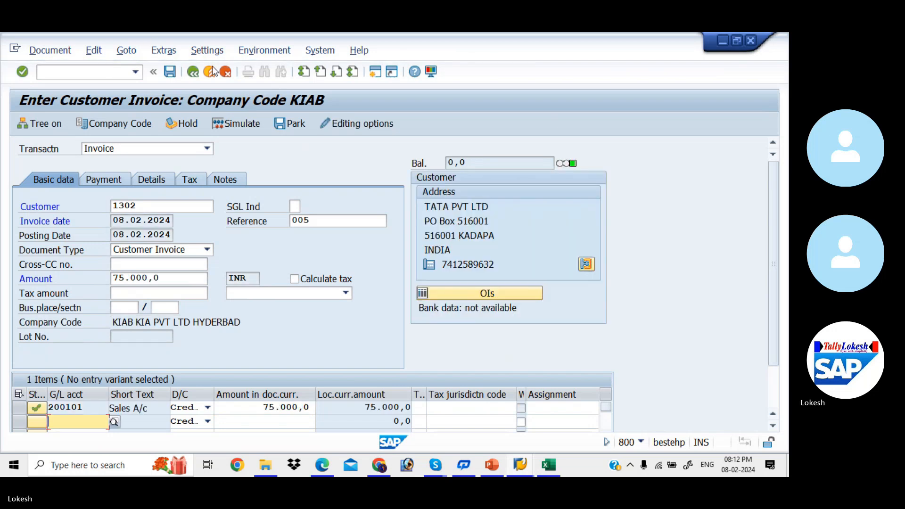
click(242, 121)
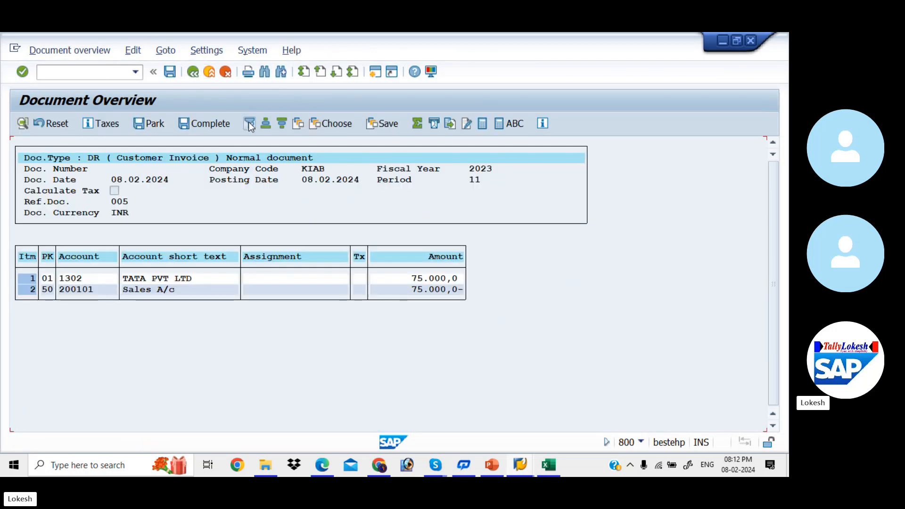
click(170, 71)
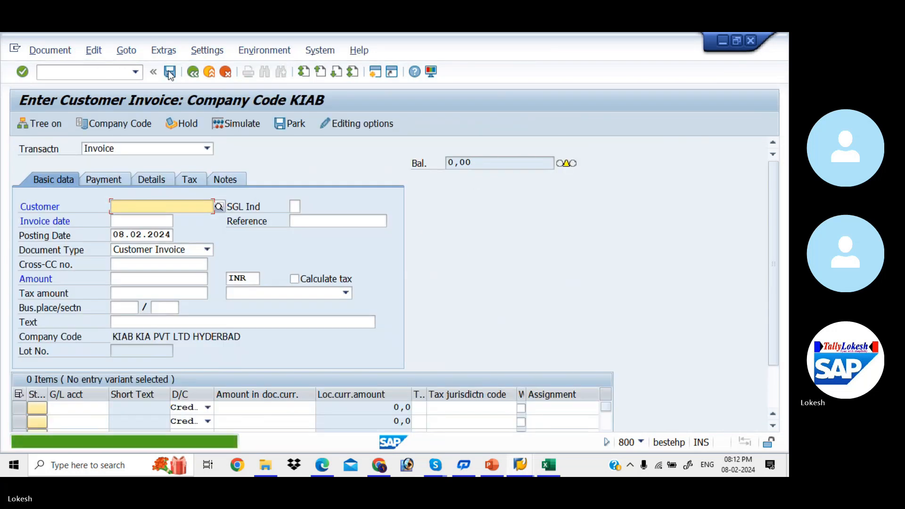
key(alt+Tab)
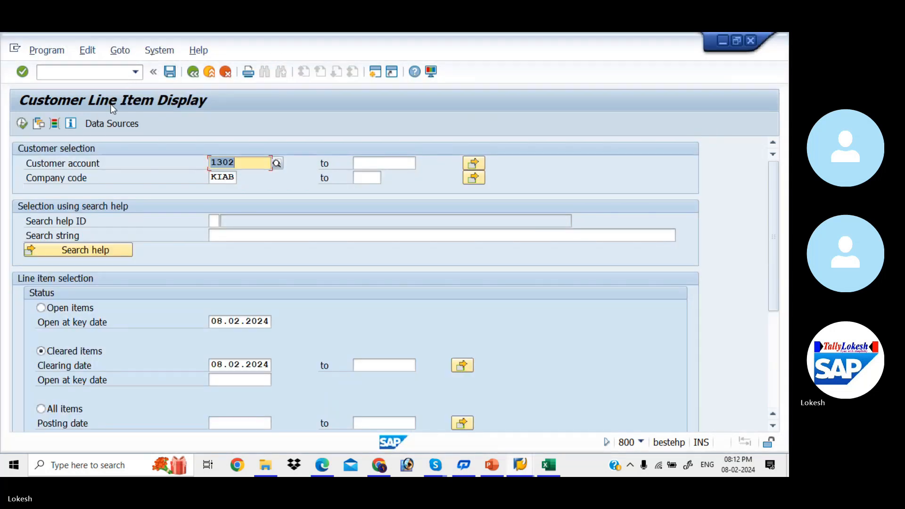
- Rerun FBL5N with Open items selected, showing the outstanding 75,000 invoice 1005
click(24, 123)
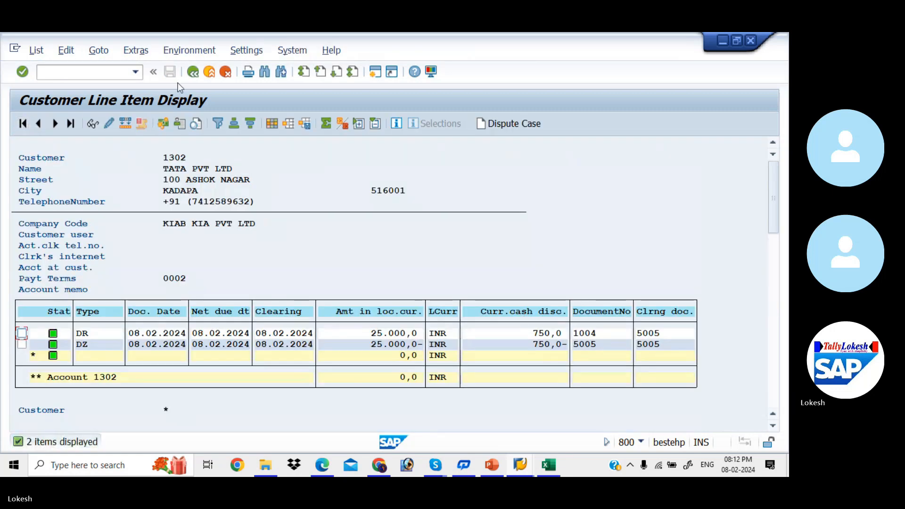
click(192, 73)
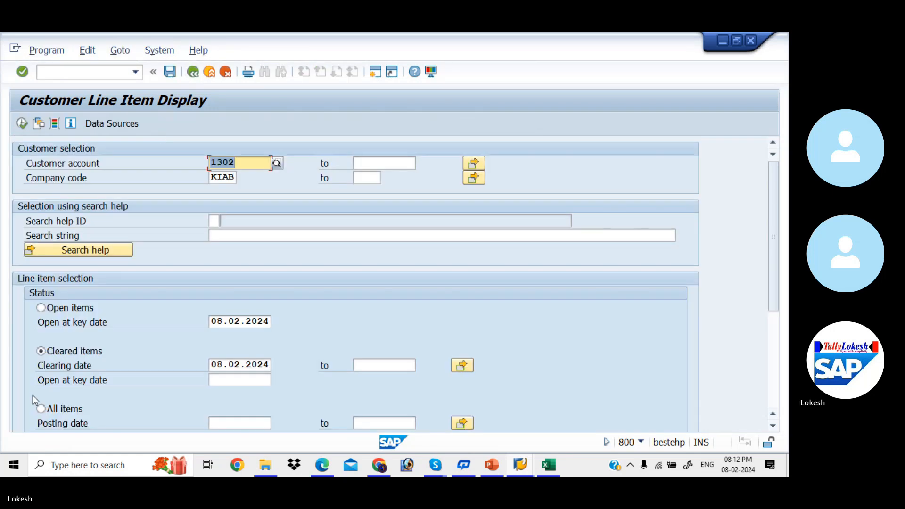
click(41, 309)
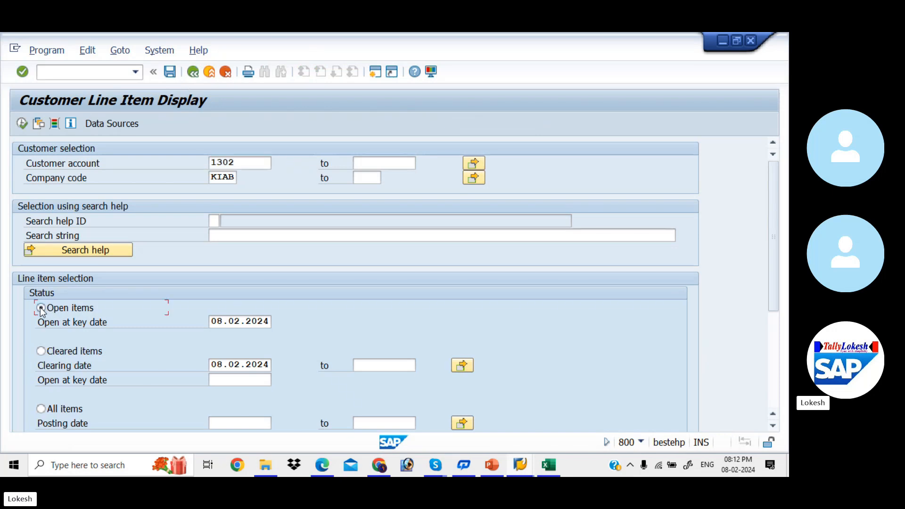
click(21, 124)
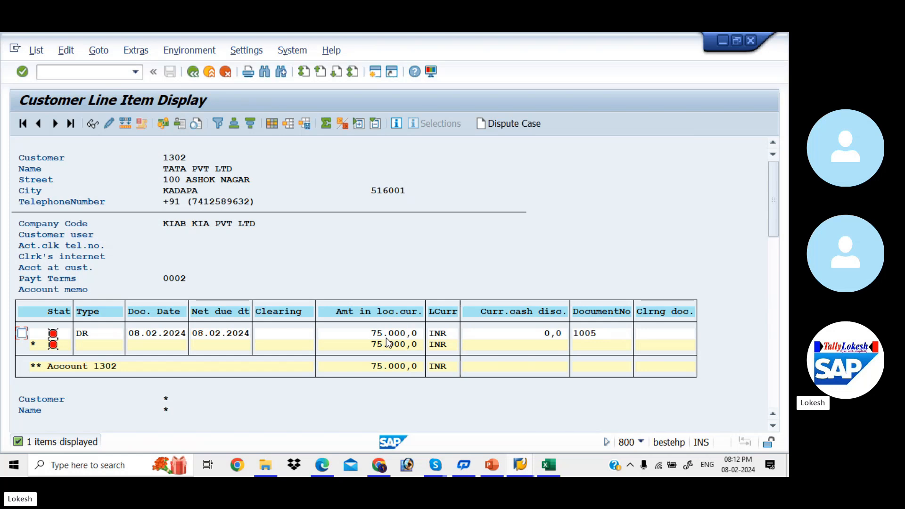
key(alt+Tab)
key(alt+Tab)
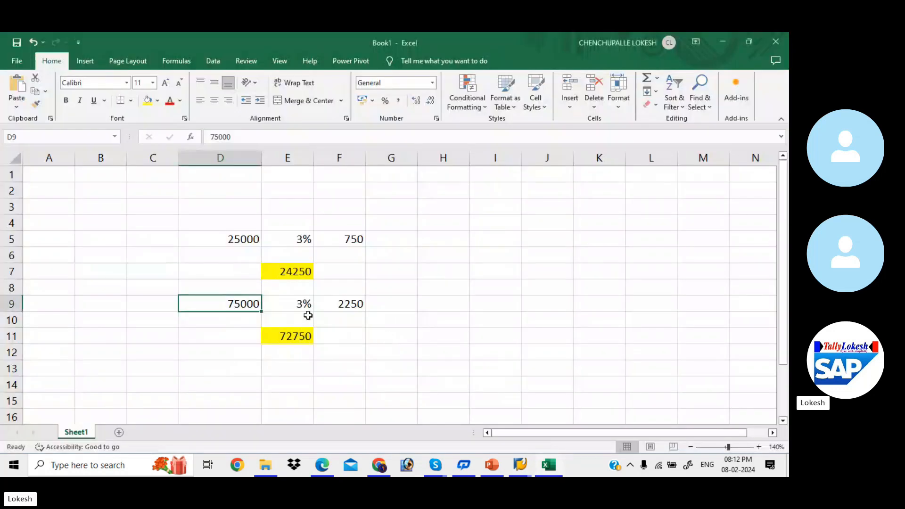
- Check the Excel formulas E11 =D9-F9 (72750 net) and F9 =D9*E9 (2250 discount)
click(292, 339)
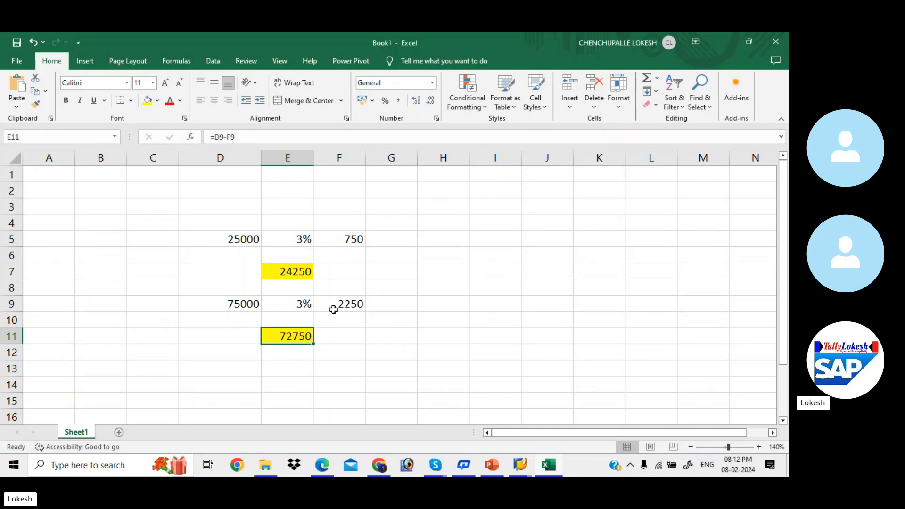
click(354, 306)
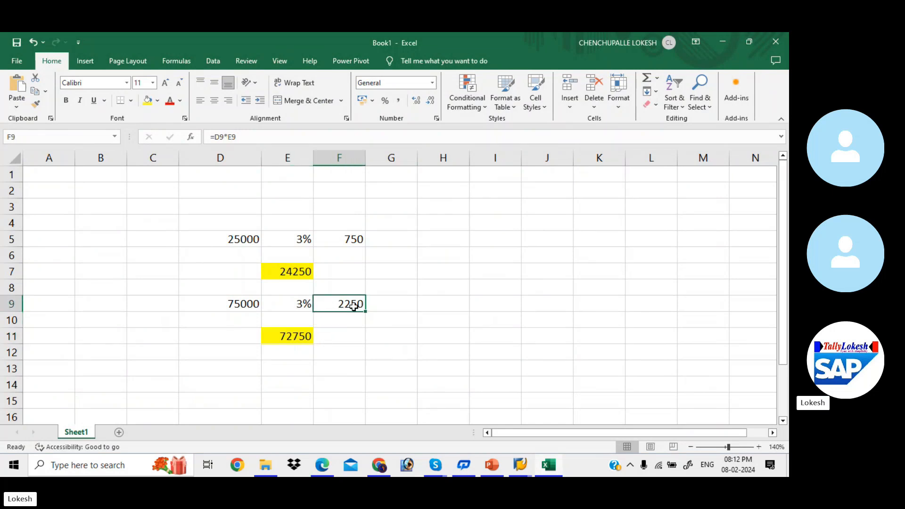
key(alt+Tab)
key(alt+Tab)
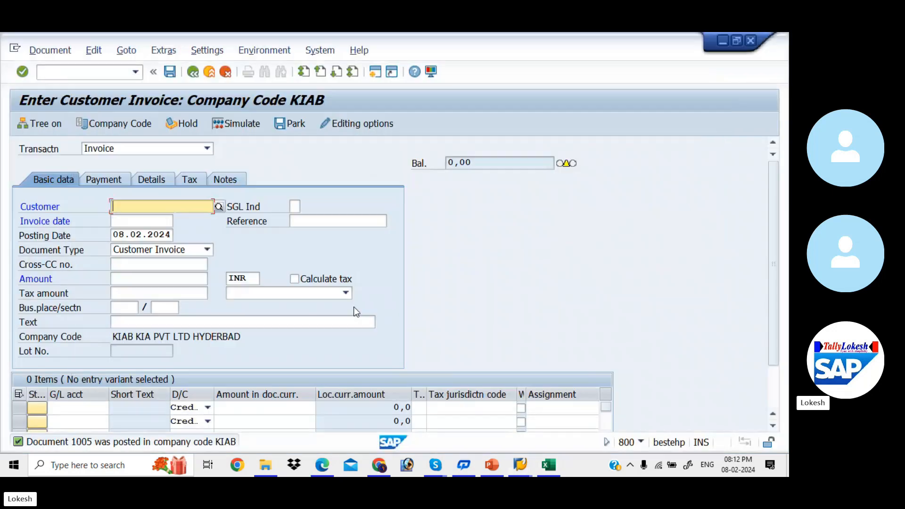
- Start F-28 with document date 08.02.2024 and reference 06
click(97, 71)
text(/N)
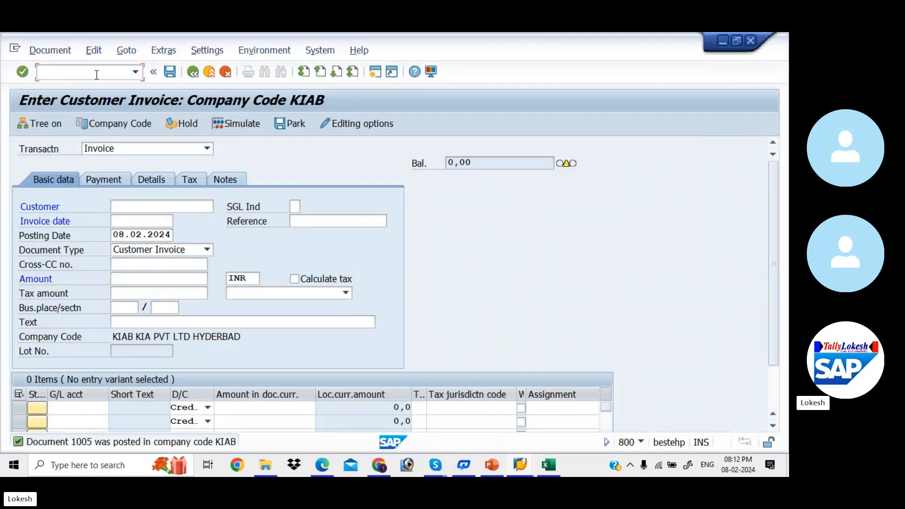
text(F-28)
key(Return)
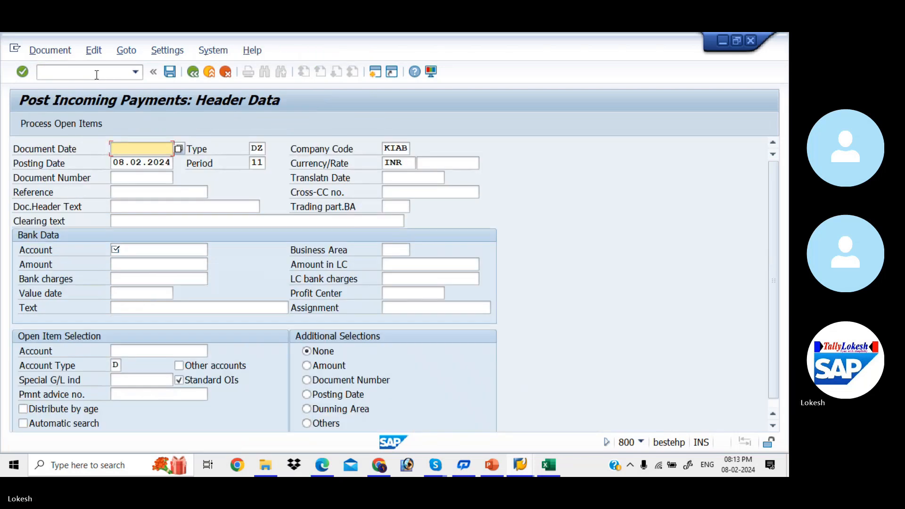
key(Down)
key(Tab)
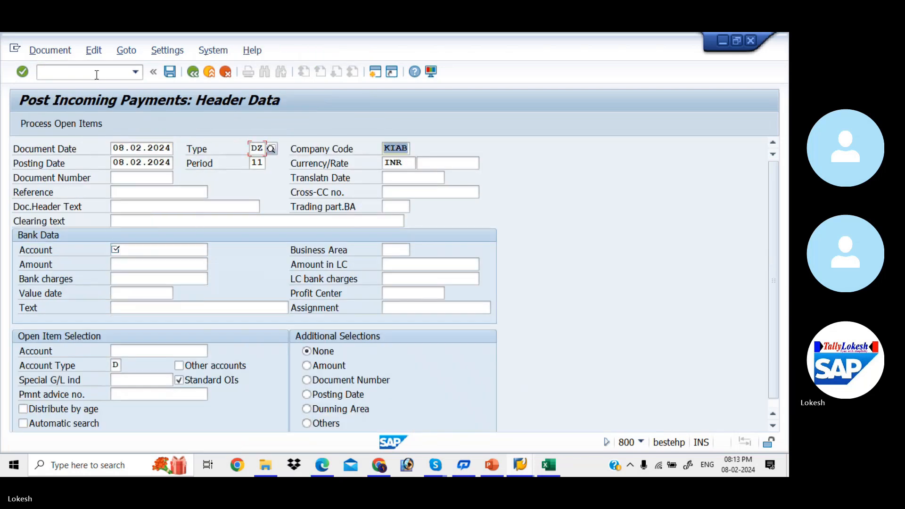
key(Tab)
key(Tab)
key(Tab)
key(Tab)
key(Tab)
key(Tab)
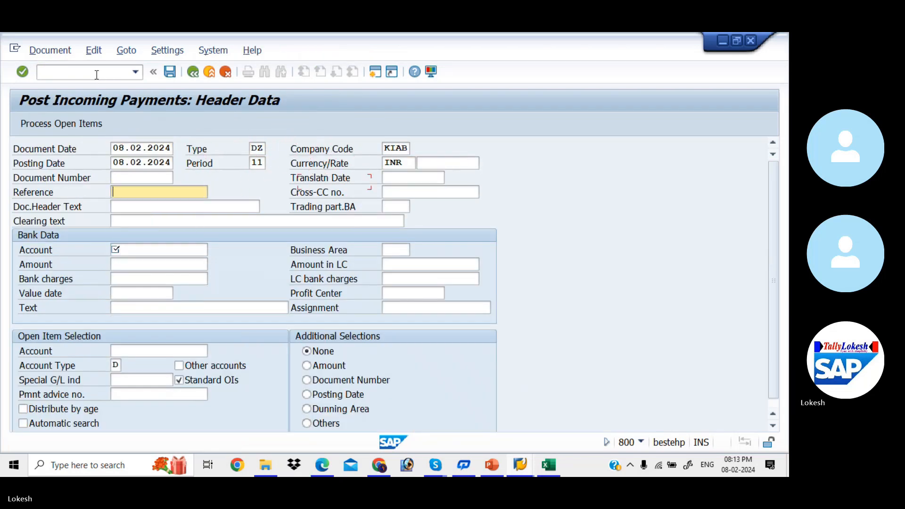
key(Down)
text(0)
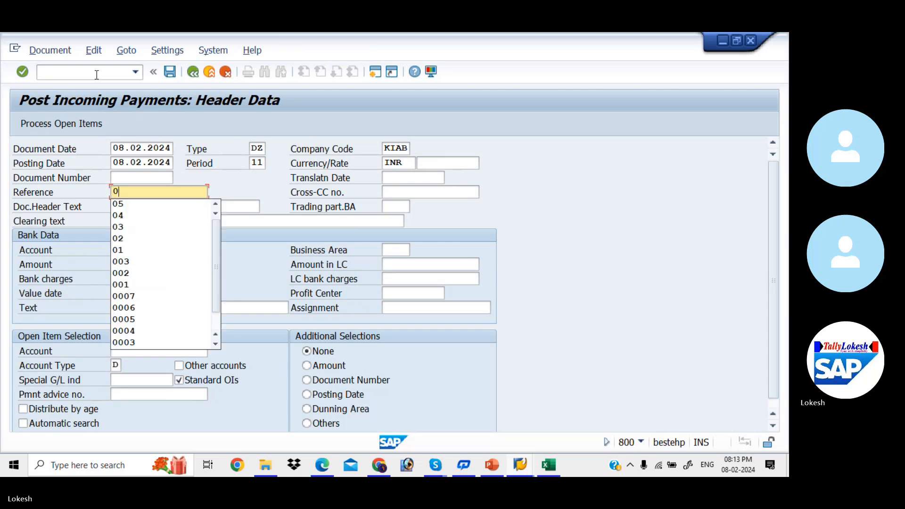
text(6)
key(Tab)
- Fill header text CUSTOMER PAYMENT and bank account 200001
key(Tab)
key(Down)
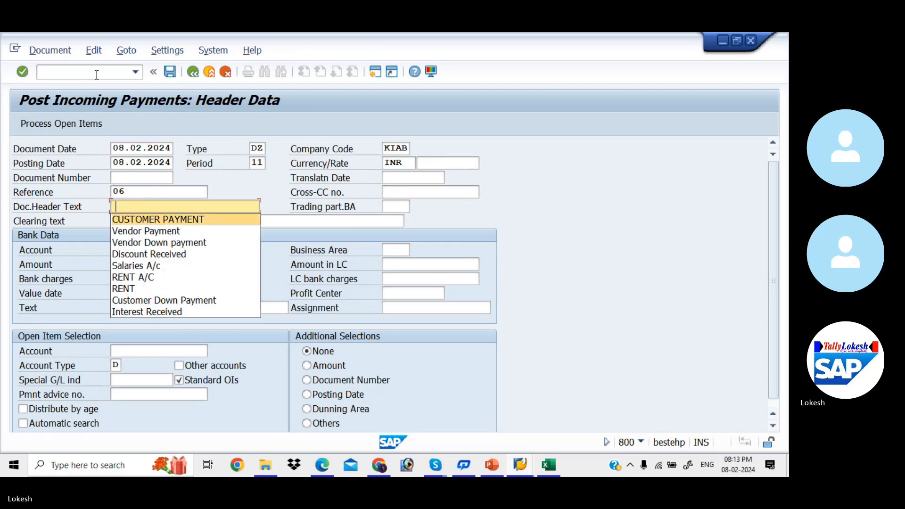
key(Tab)
key(Tab)
key(Tab)
key(Down)
key(Tab)
key(Tab)
- Enter amount 72750 and customer 1302, then bring up the open items
key(alt+Tab)
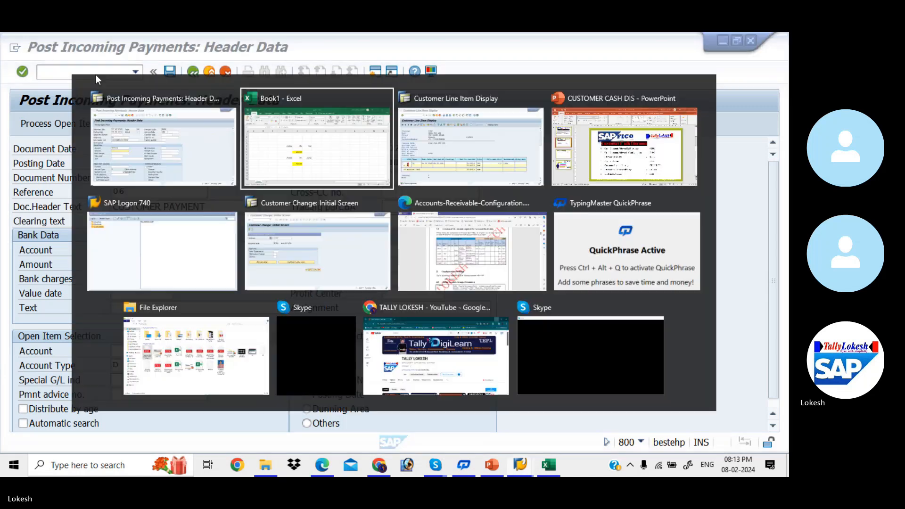
key(alt+Tab)
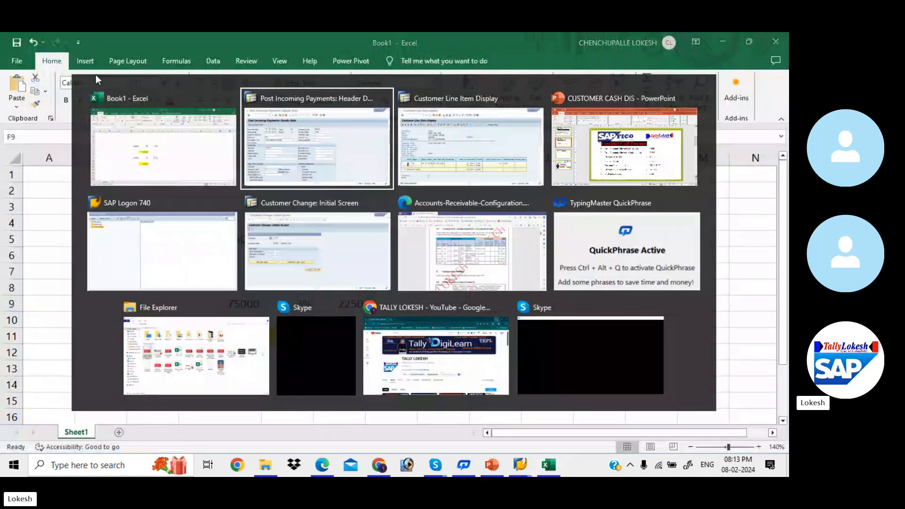
text(72750)
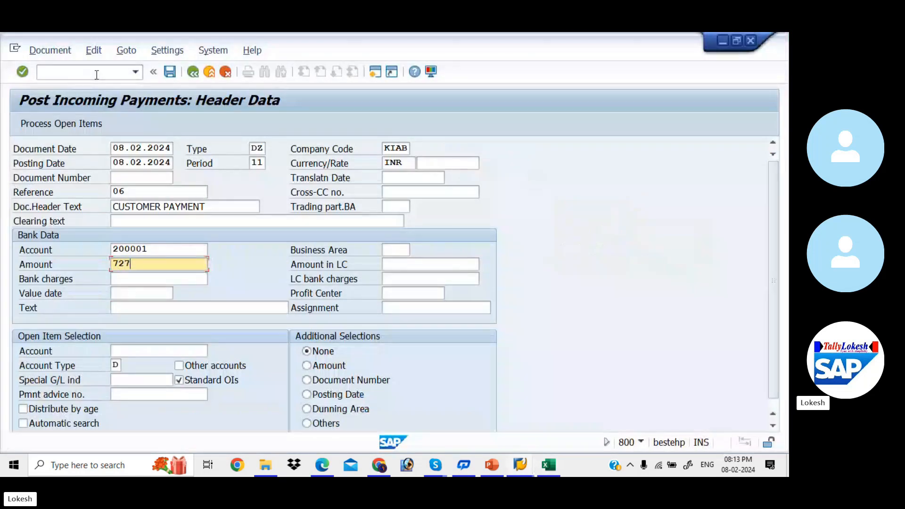
key(Tab)
key(Tab)
key(Tab)
key(Tab)
key(Tab)
key(Tab)
key(Tab)
key(Tab)
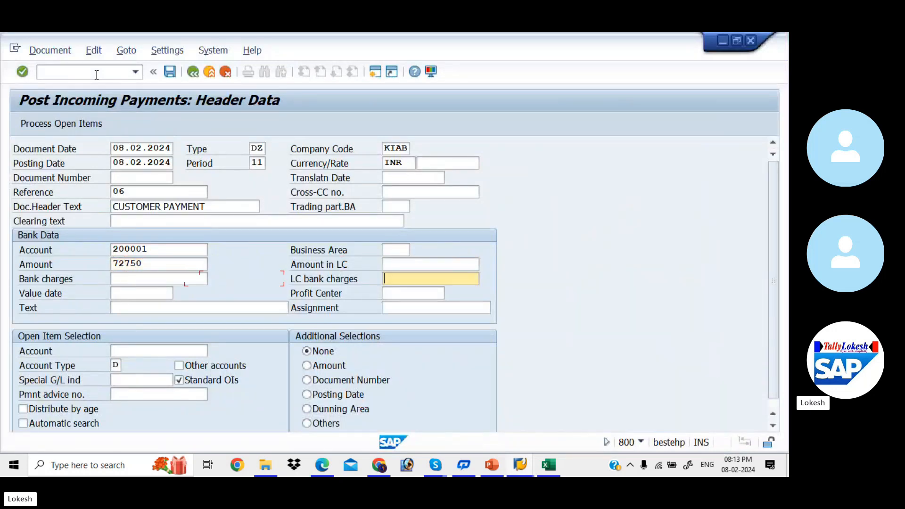
text(1302)
key(Tab)
key(Return)
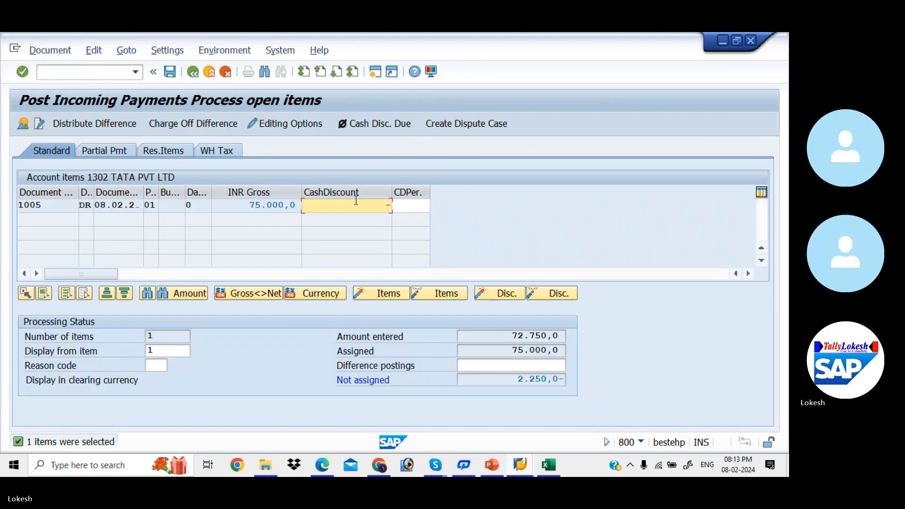
- Apply a -2250 cash discount to invoice 1005 and post the 72750 payment as document 5006
text(-2250)
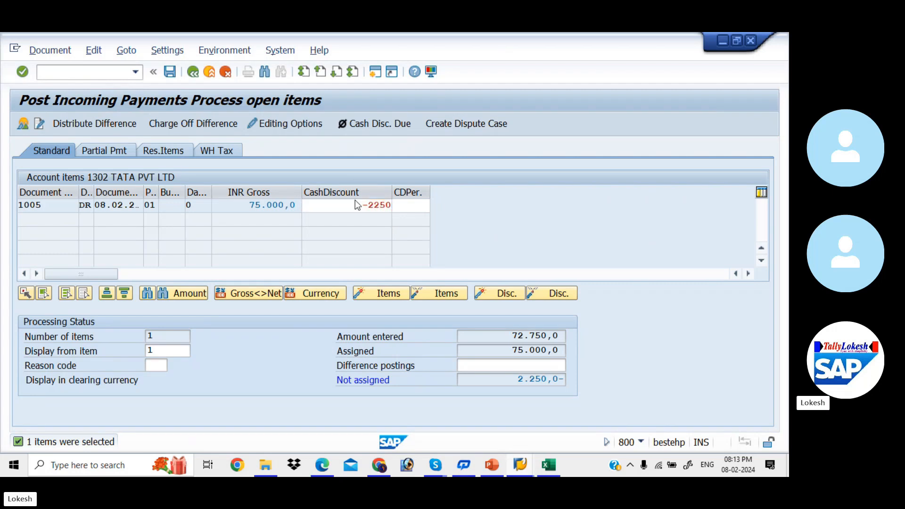
key(Return)
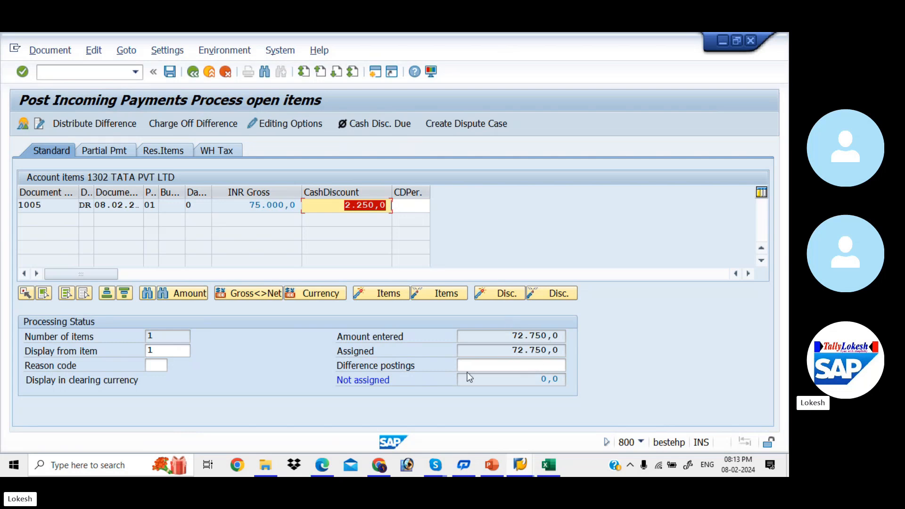
click(174, 74)
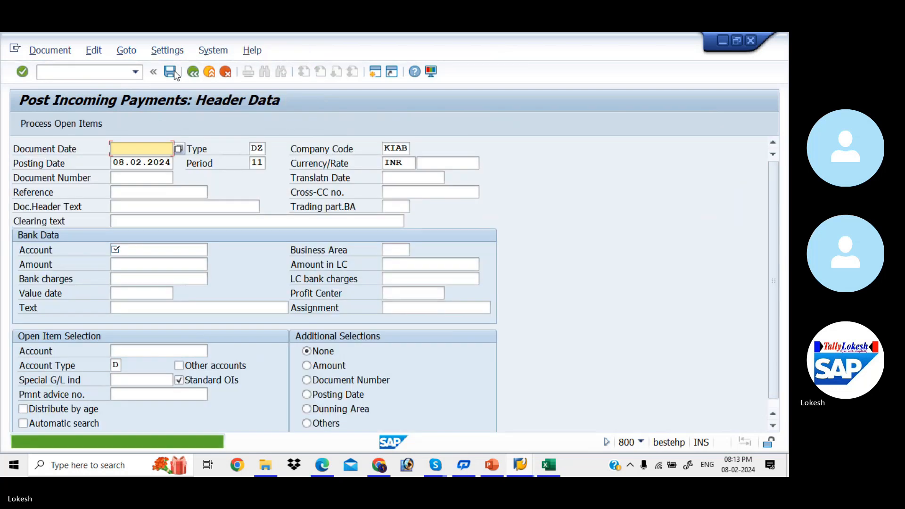
key(alt+Tab)
key(Tab)
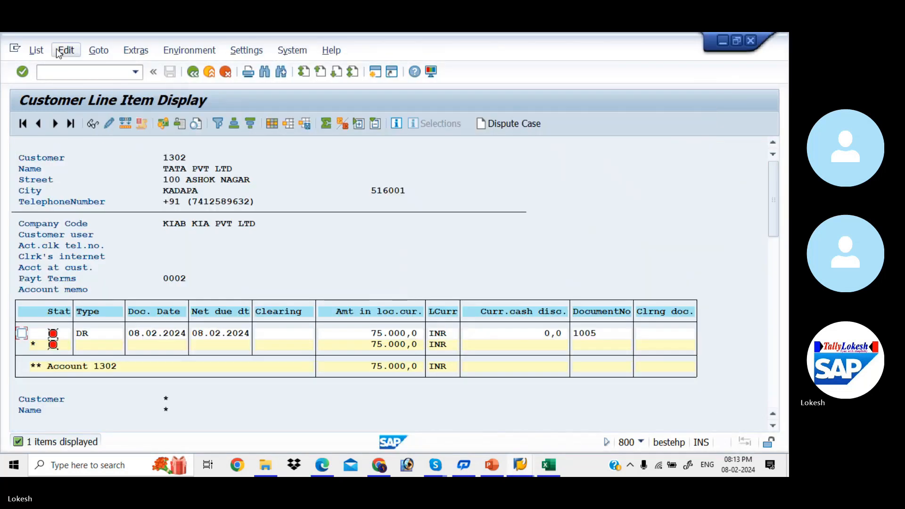
- Refresh the FBL5N list and run it for customer 1302's cleared items
click(41, 50)
click(65, 87)
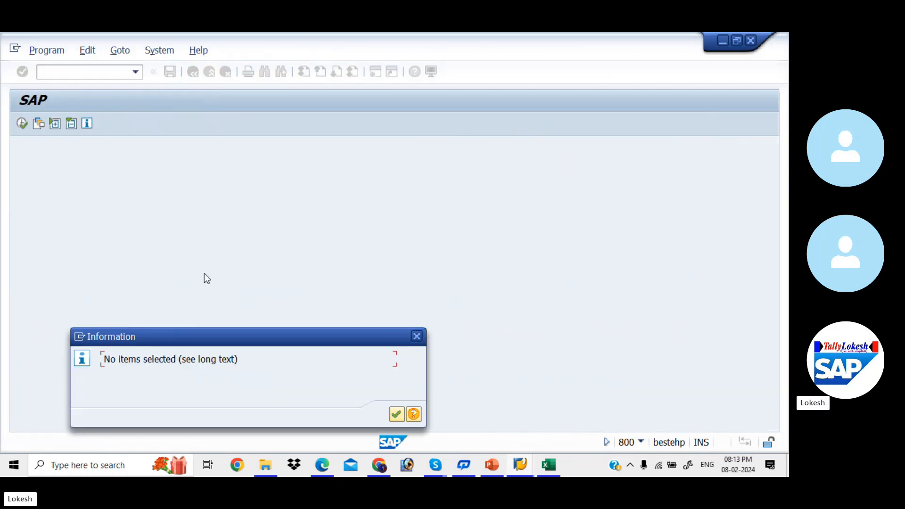
click(396, 414)
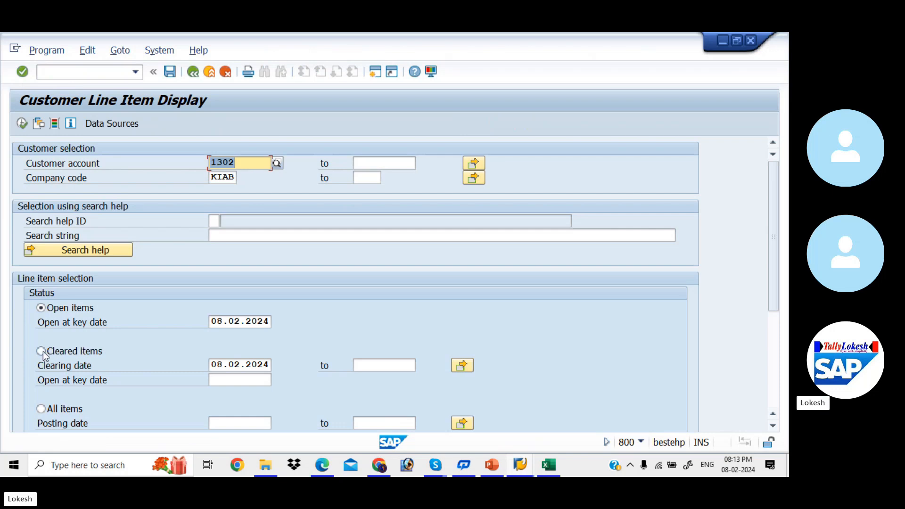
click(41, 351)
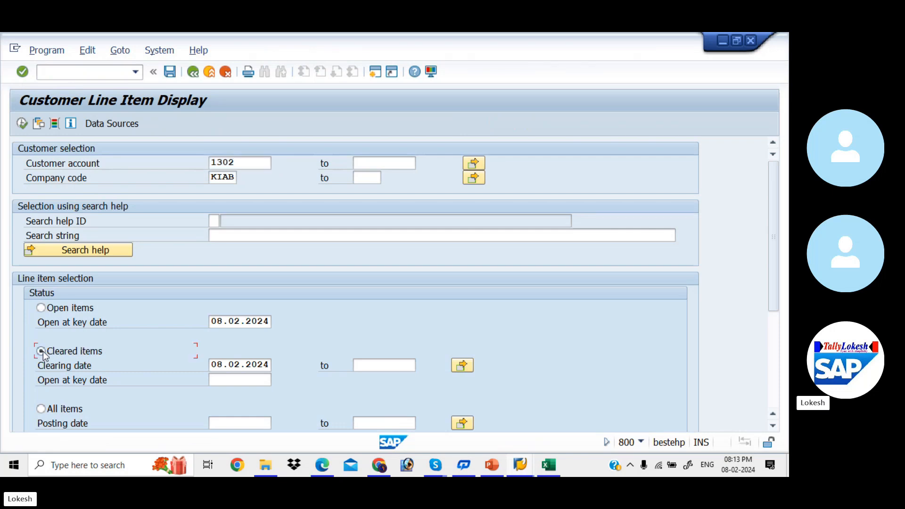
click(22, 123)
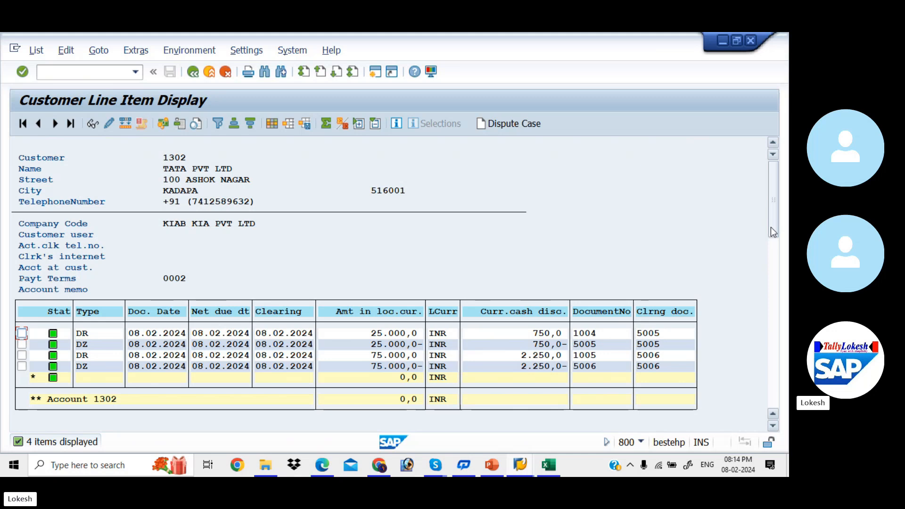
- Review the four cleared items, then bring the Skype call window forward
drag(771, 228, 774, 269)
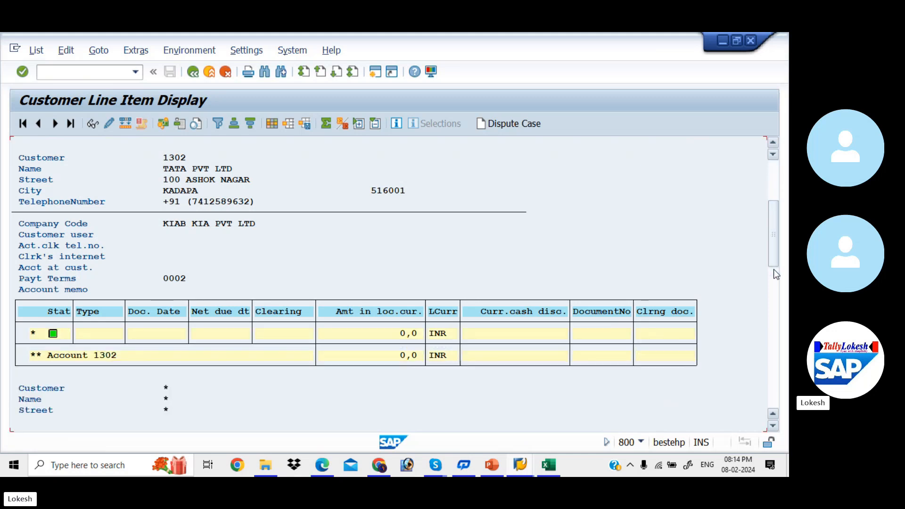
drag(772, 222, 767, 160)
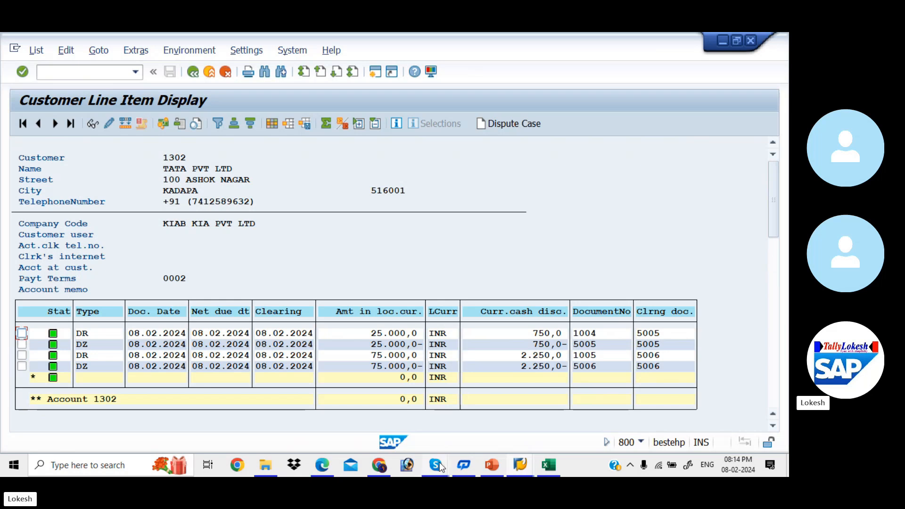
mouse_move(437, 466)
click(428, 413)
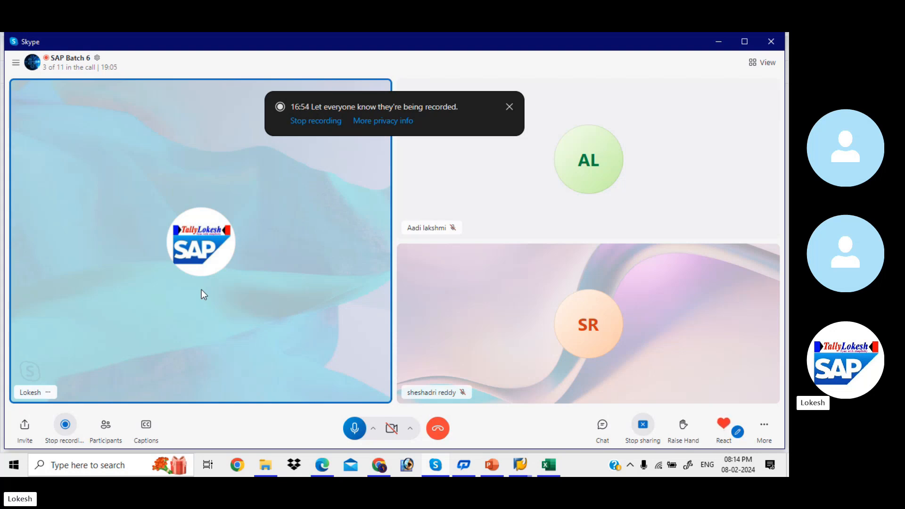
- Stop recording the SAP Batch 6 Skype call
click(65, 426)
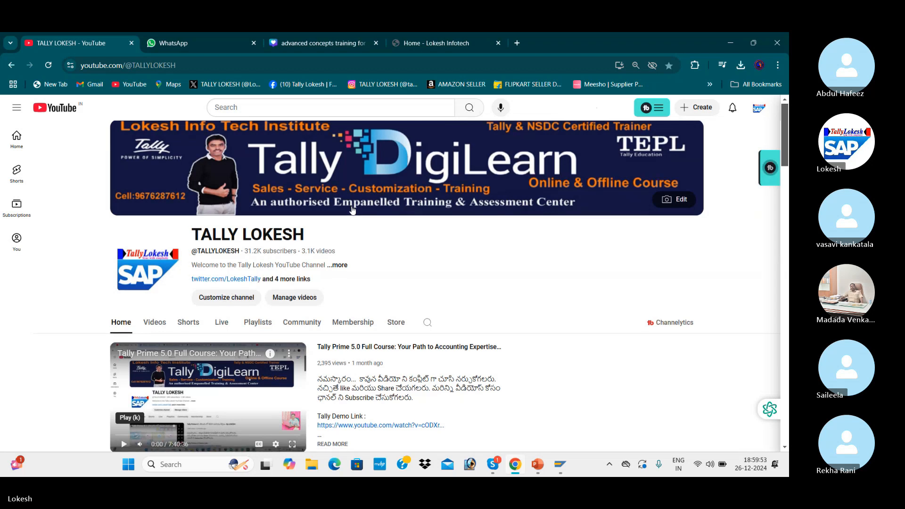
- Minimize the Skype call and switch to the Customer Down Payment Configuration deck
scroll(351, 209, down, 5)
scroll(350, 208, up, 5)
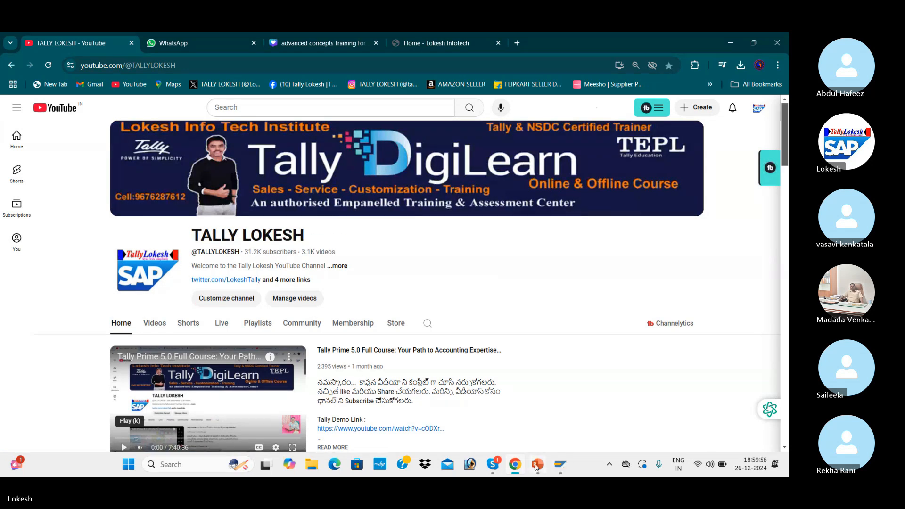
mouse_move(503, 468)
click(455, 414)
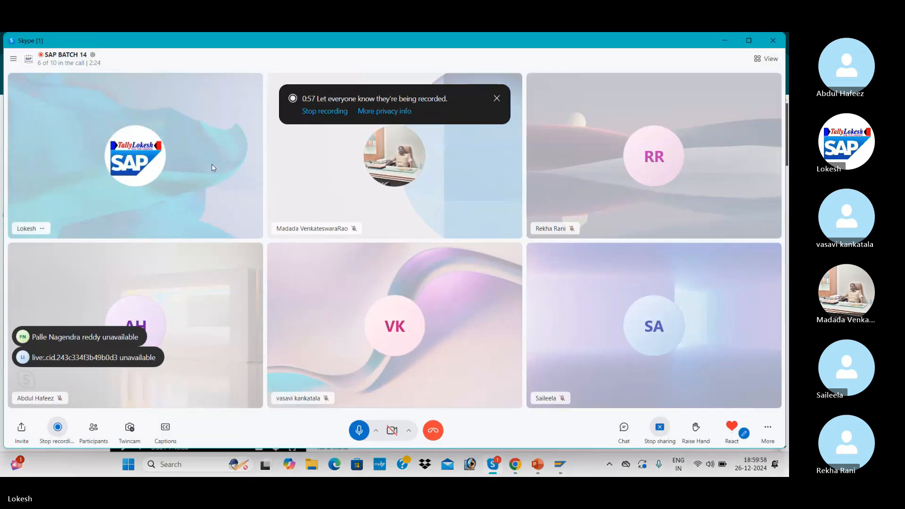
click(723, 38)
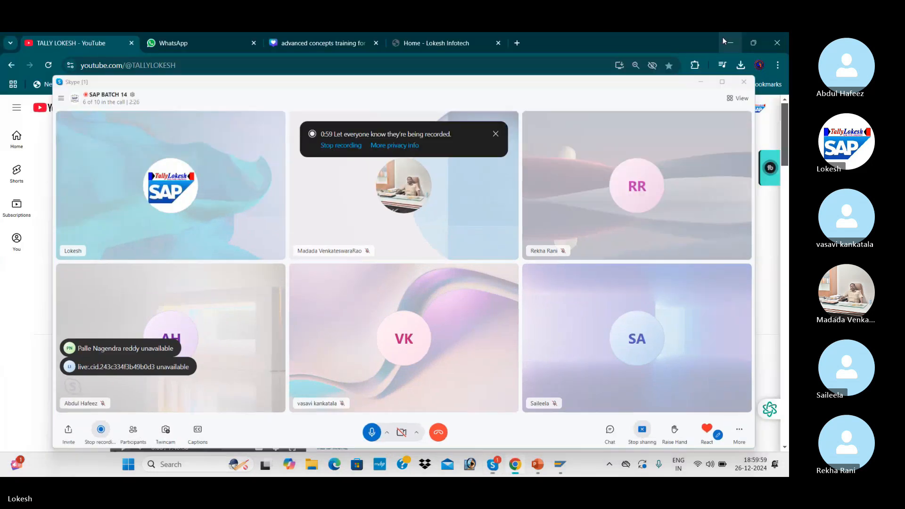
mouse_move(538, 464)
click(537, 410)
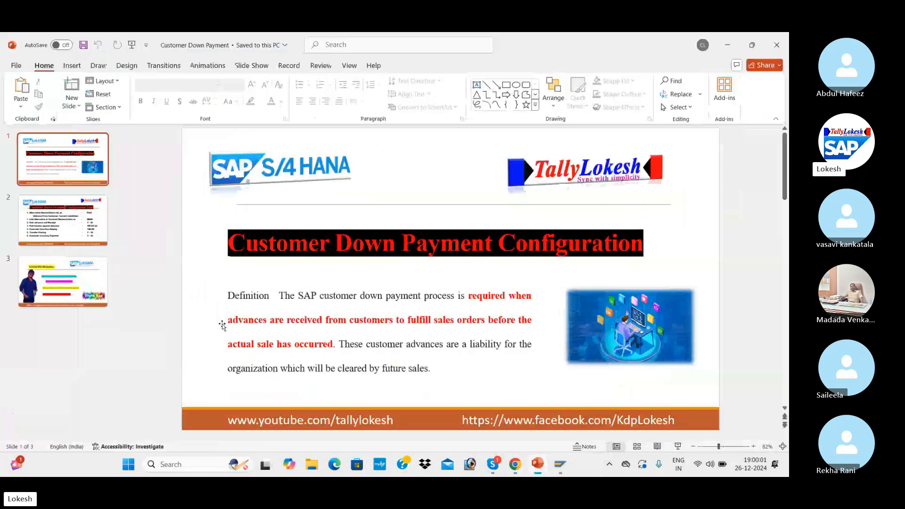
- Present the Customer Down Payment Configuration deck as a full-screen slide show, muting one Skype participant midway
click(677, 447)
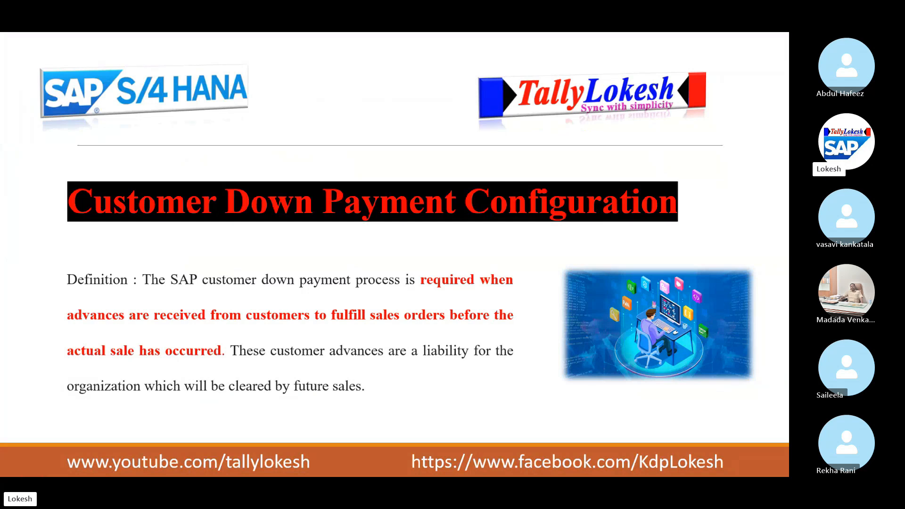
key(alt+Tab)
key(alt+Tab)
key(alt+Tab)
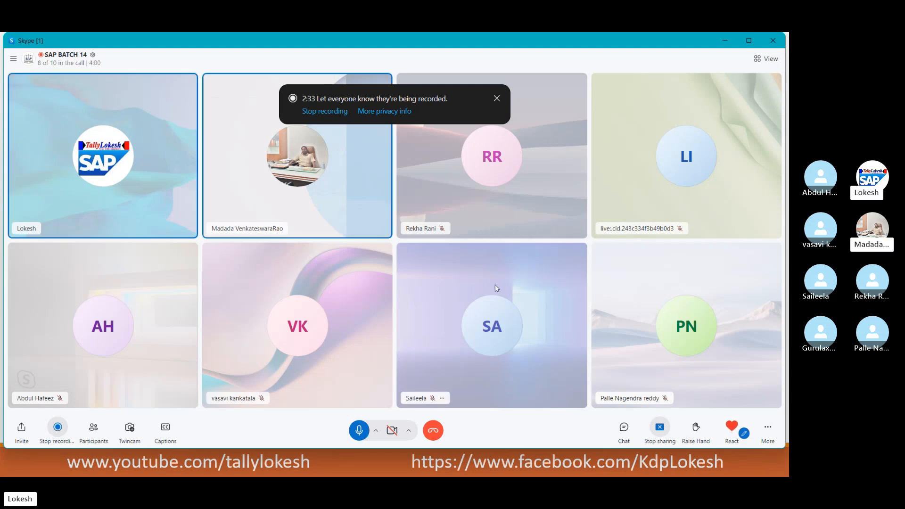
click(289, 228)
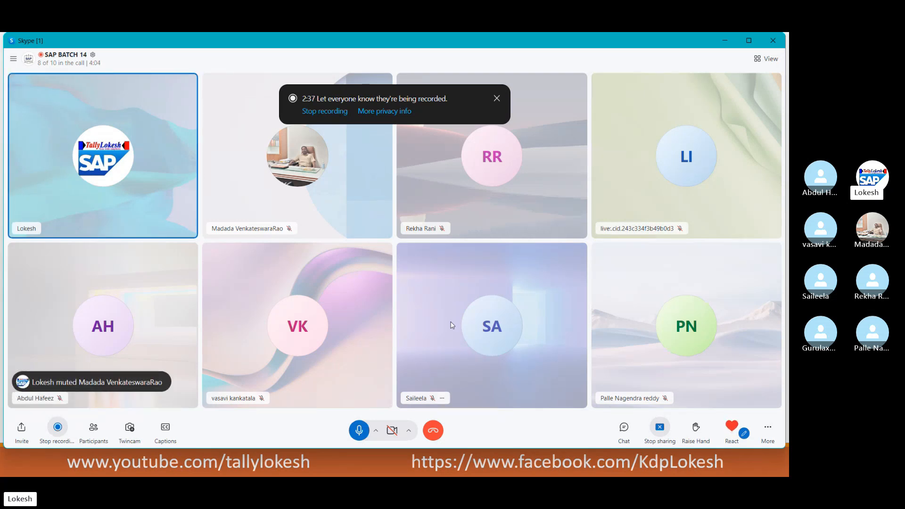
key(alt+Tab)
key(alt+Tab)
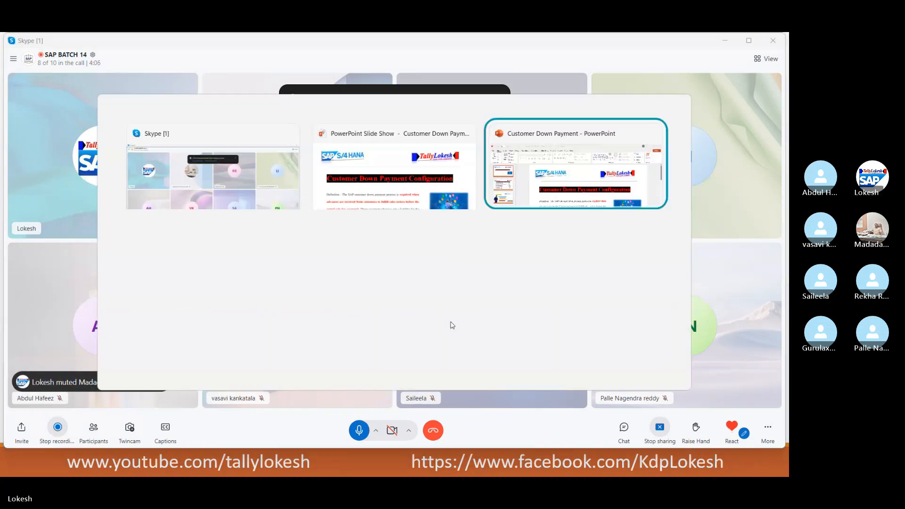
key(alt+Tab)
key(alt+Tab)
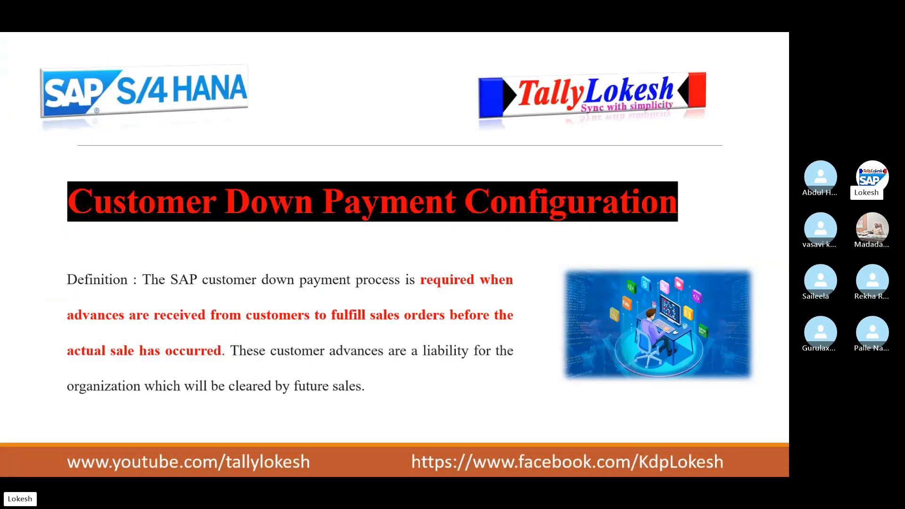
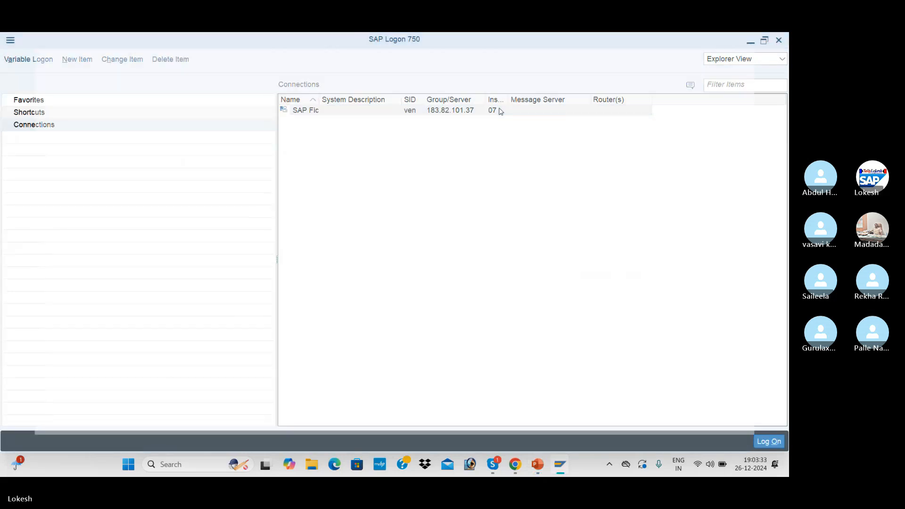
- Log on to SAP Fic with the user ID and password, then advance the deck to the configuration steps slide
double_click(500, 110)
text(FIUSER42)
key(Tab)
text(*)
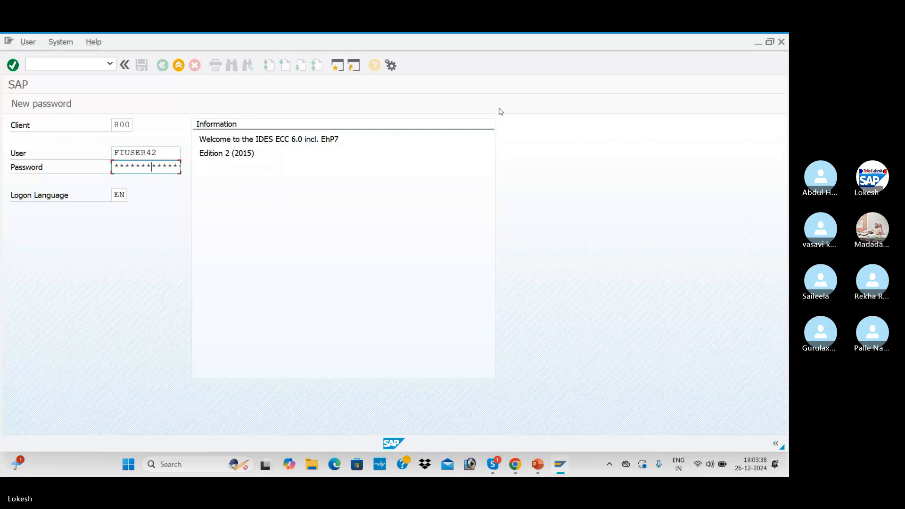
key(Return)
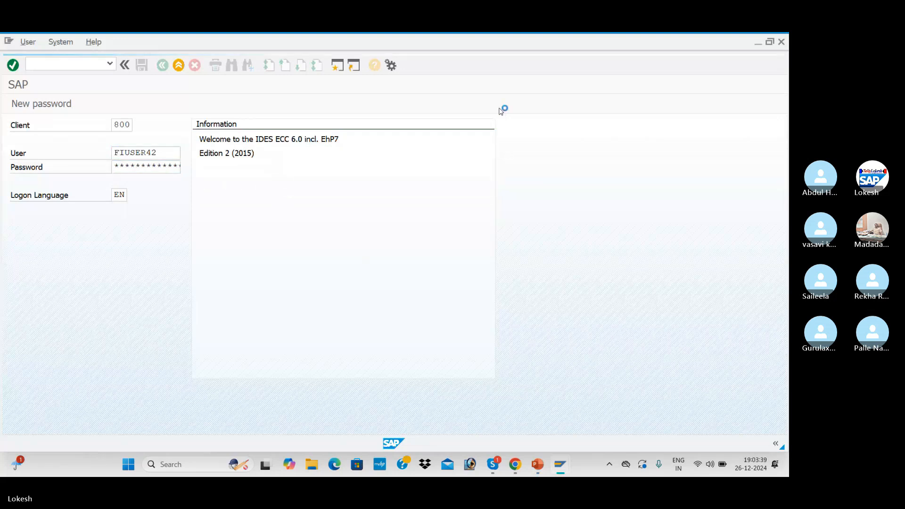
key(alt+Tab)
key(alt+Tab)
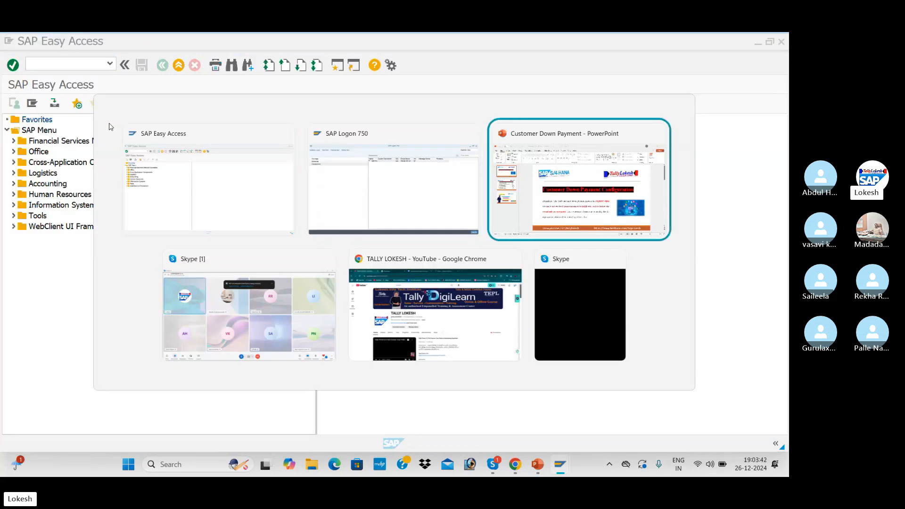
key(Page_Down)
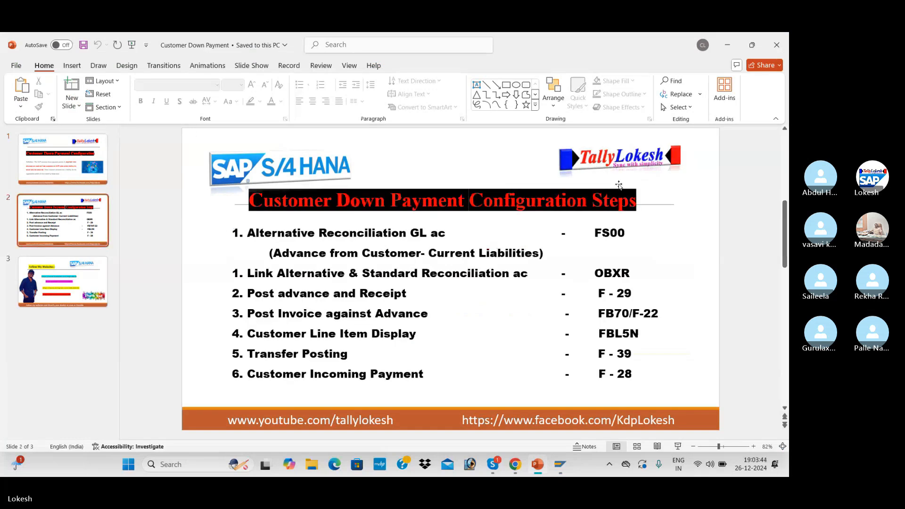
- Run FS00, expand Current Liabilities and select account 100203 One time Vendor AG
key(alt+Tab)
text(fs)
key(BackSpace)
key(BackSpace)
text(fs00)
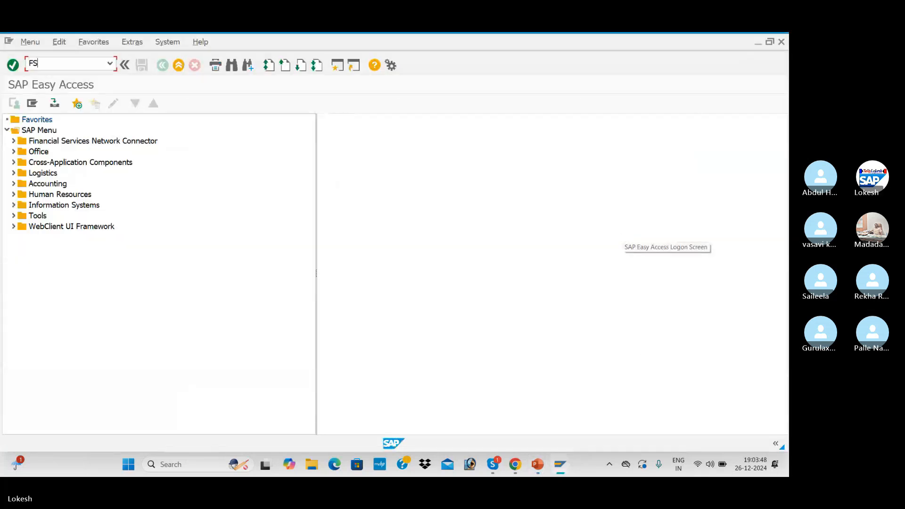
key(Return)
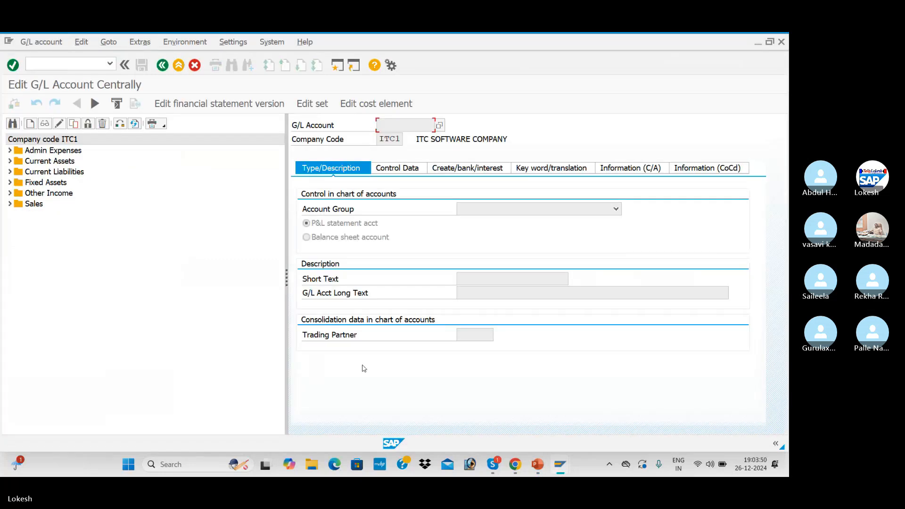
click(11, 172)
click(57, 203)
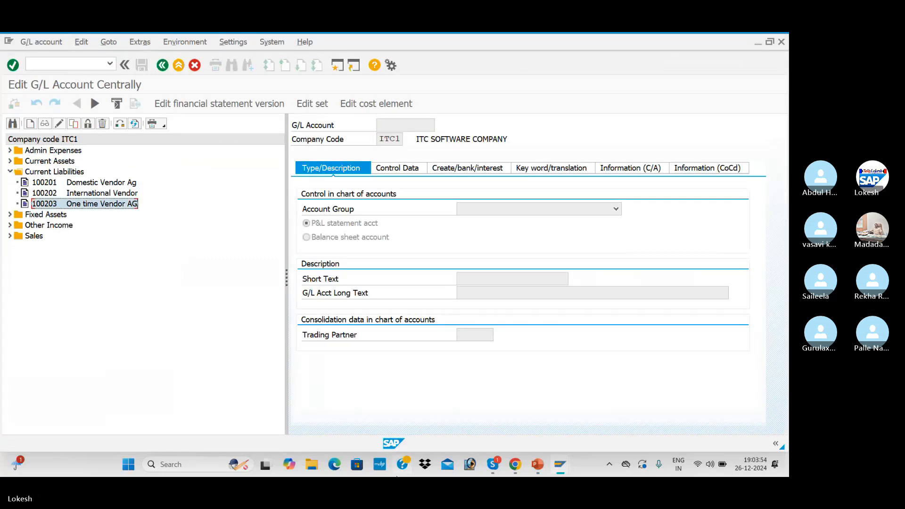
click(311, 464)
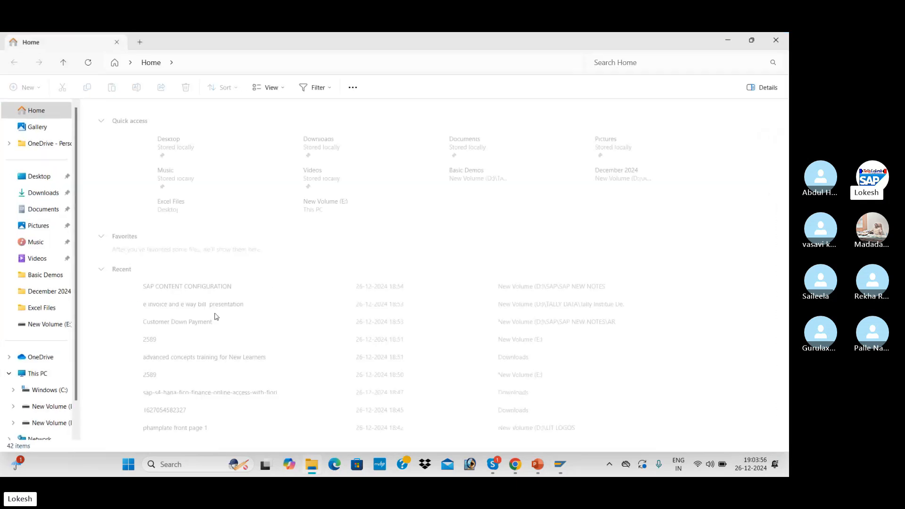
- Browse to D: > SAP > SAP NEW NOTES > AR and select Accounts-Receivable-Configuration.pdf
click(57, 406)
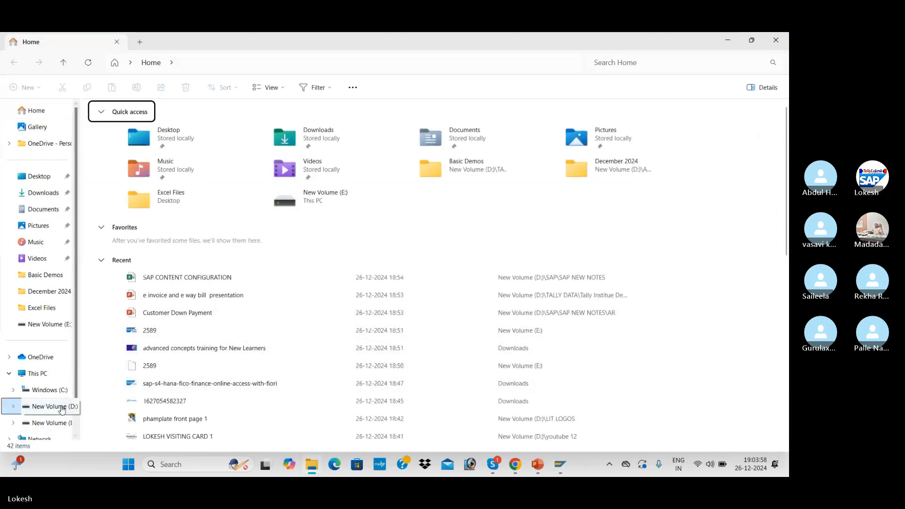
double_click(346, 278)
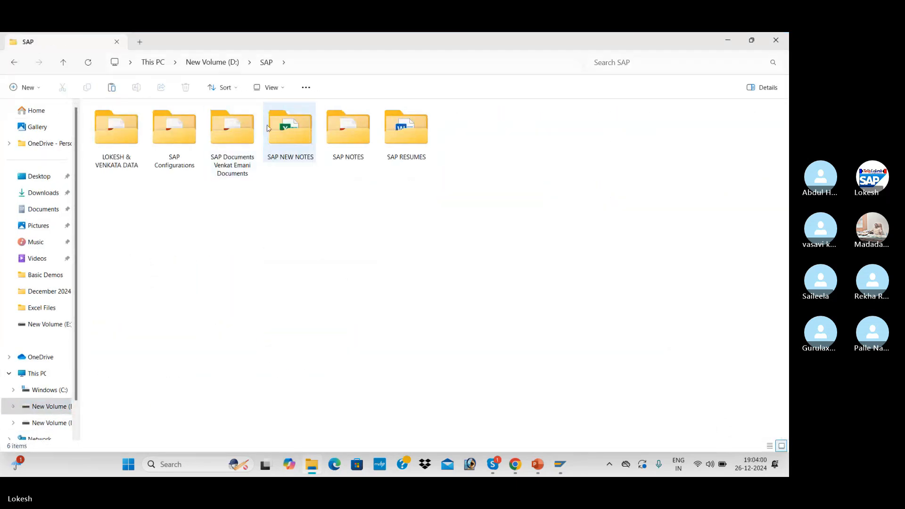
double_click(294, 130)
double_click(233, 132)
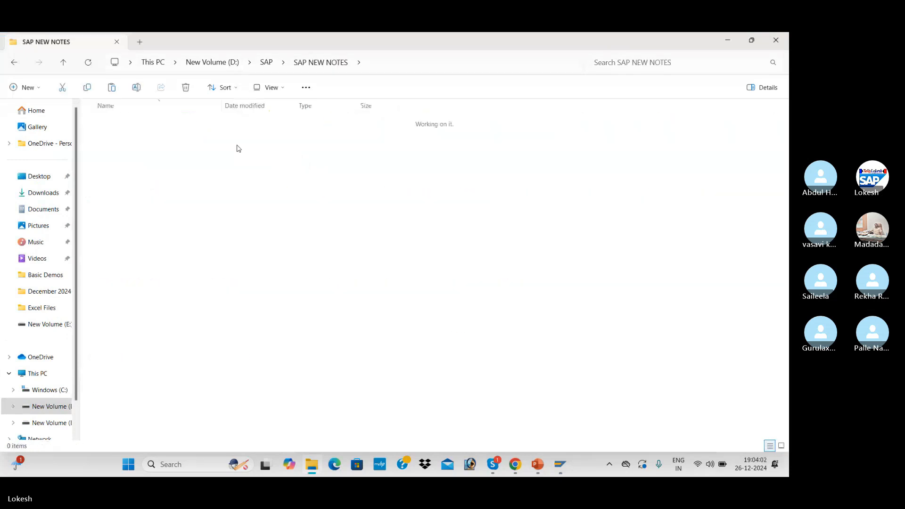
click(174, 149)
- Open the PDF, zoom in twice and scroll to the FS00 GL account table
double_click(174, 149)
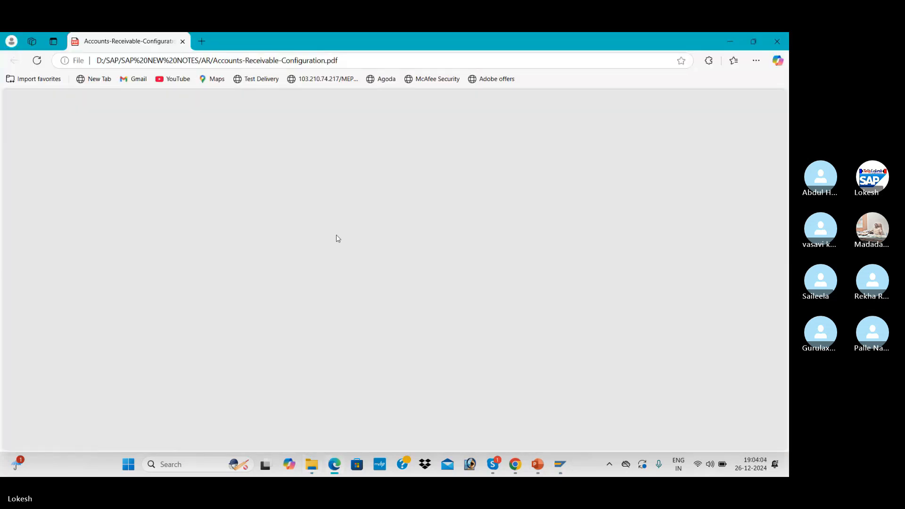
click(351, 100)
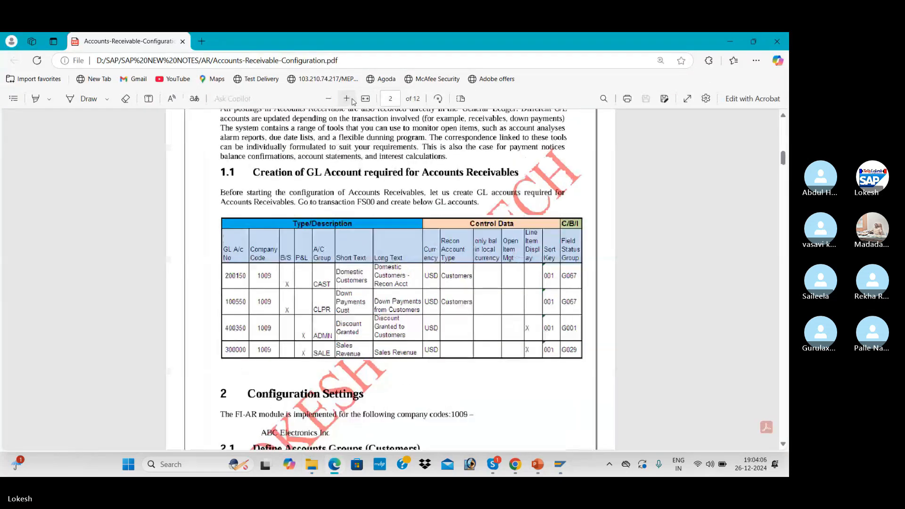
click(351, 101)
scroll(343, 302, down, 1)
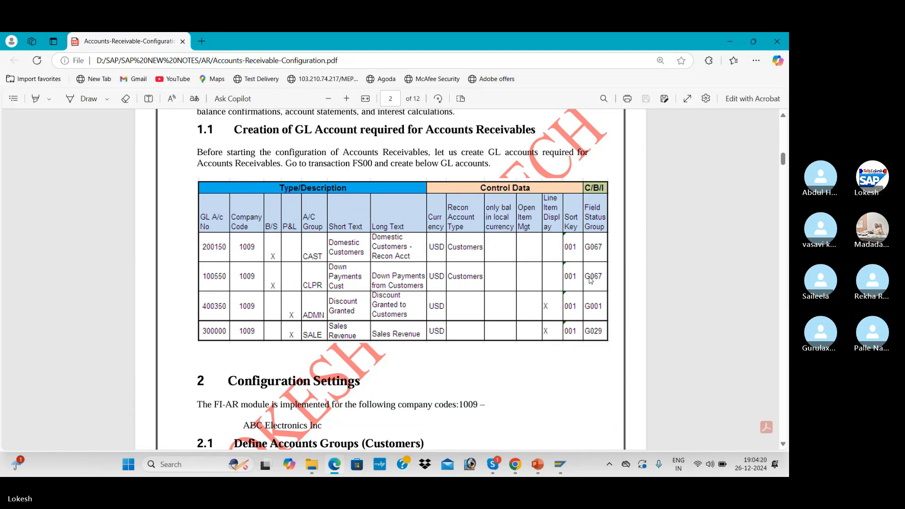
key(alt+Tab)
key(alt+Tab)
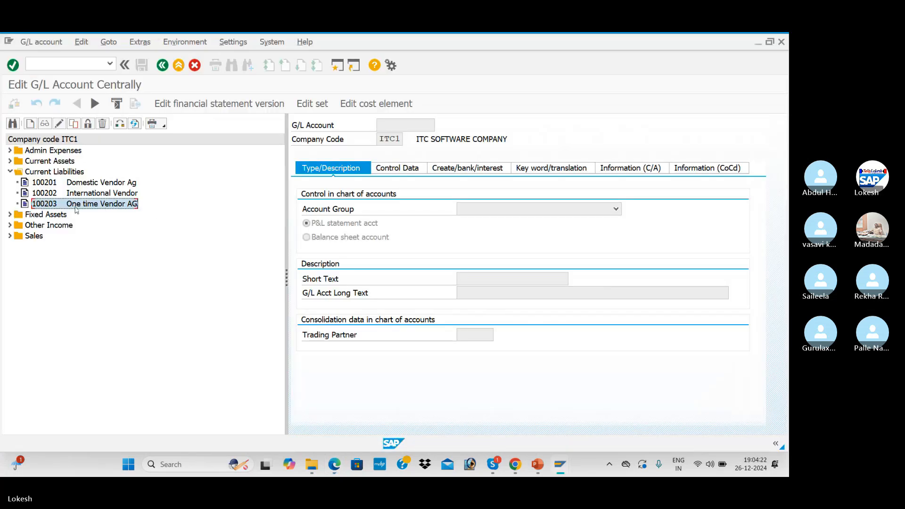
- Copy G/L account 100203 to new account number 100204
right_click(71, 208)
click(108, 238)
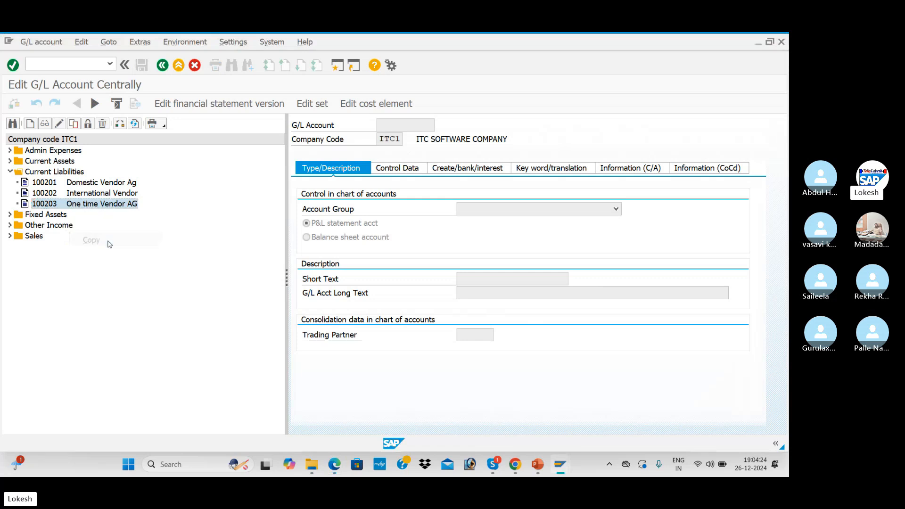
click(178, 228)
key(BackSpace)
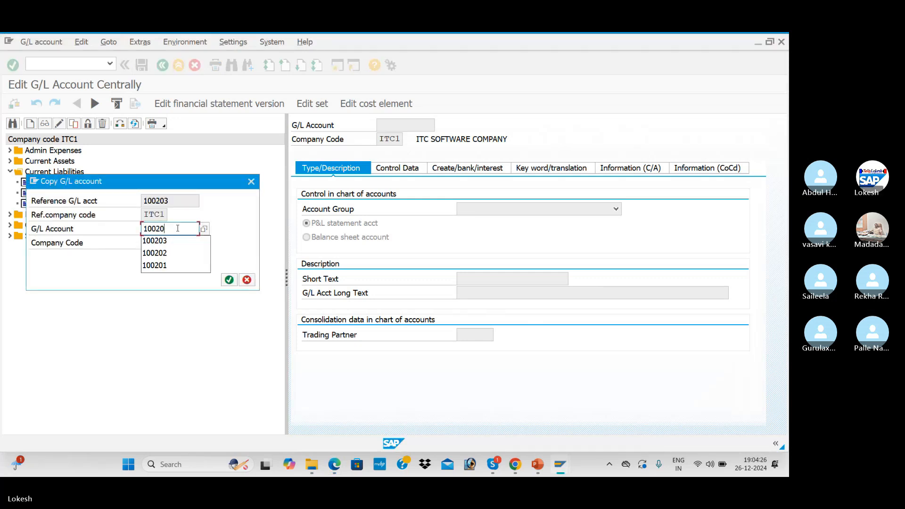
text(4)
key(Return)
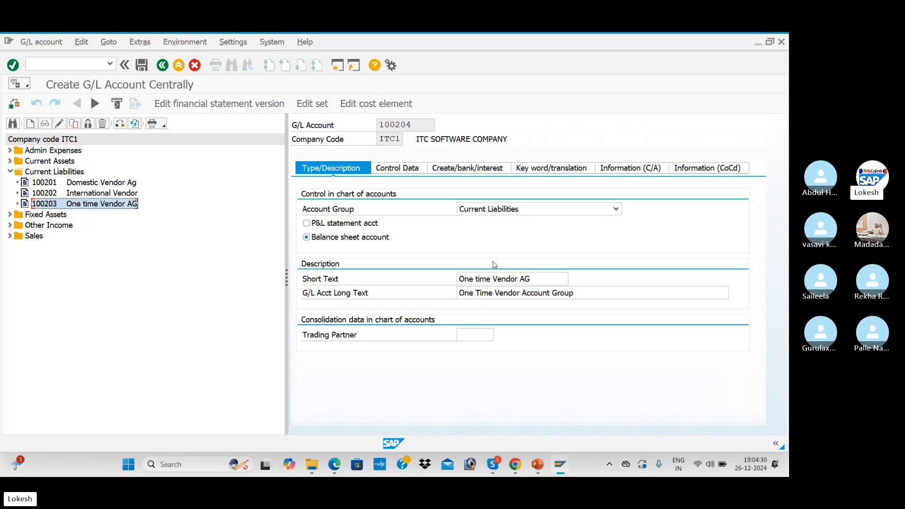
- Set both short and long text of 100204 to 'advance from Custome'
click(536, 276)
key(BackSpace)
key(BackSpace)
key(BackSpace)
key(BackSpace)
key(BackSpace)
key(BackSpace)
key(BackSpace)
key(BackSpace)
key(BackSpace)
key(BackSpace)
key(BackSpace)
key(BackSpace)
key(BackSpace)
key(BackSpace)
key(BackSpace)
key(BackSpace)
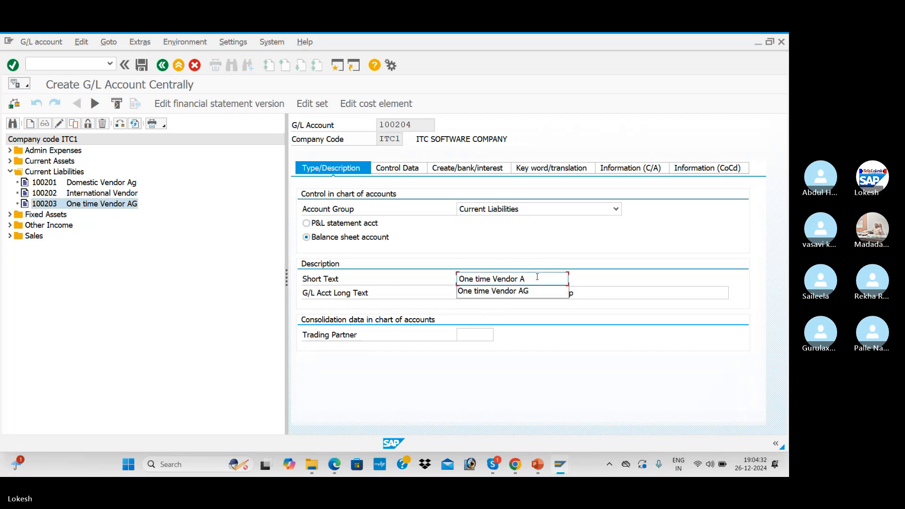
key(BackSpace)
key(BackSpace)
text(a)
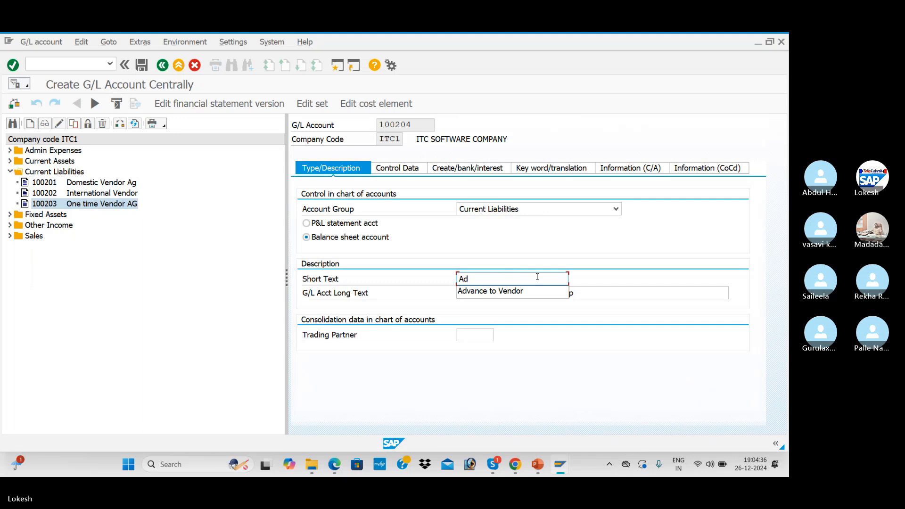
text(dvance f)
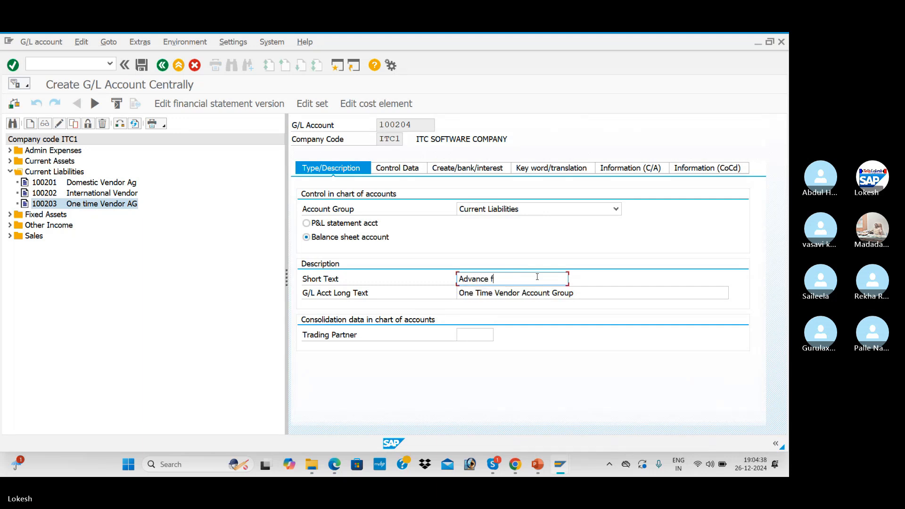
text(rom Custome)
drag(541, 278, 457, 279)
click(458, 279)
drag(590, 295, 450, 295)
key(ctrl+v)
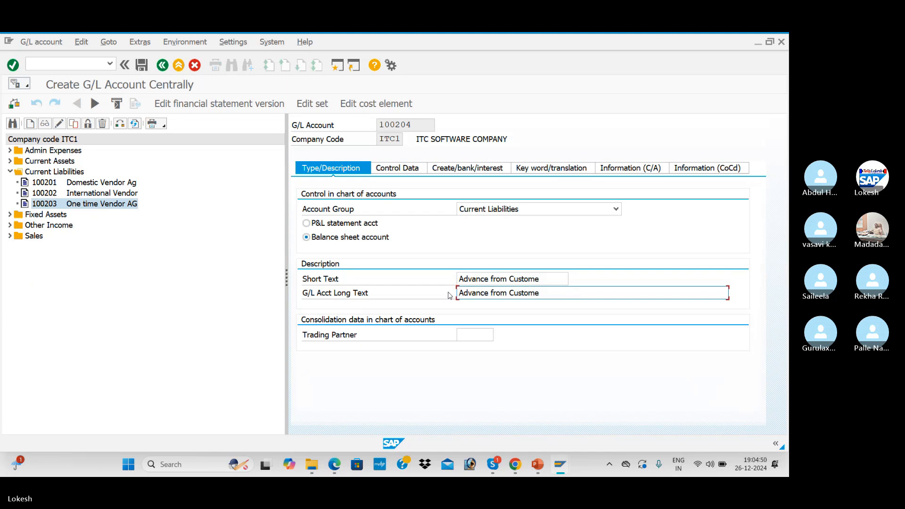
- Make 100204 a Customers reconciliation account and save the new account
click(397, 168)
drag(286, 282, 218, 278)
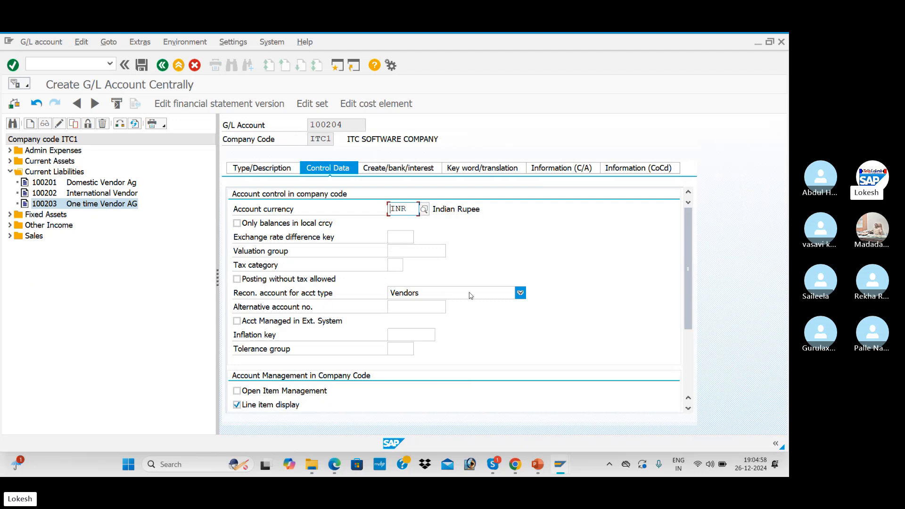
click(520, 293)
click(470, 320)
scroll(455, 324, down, 3)
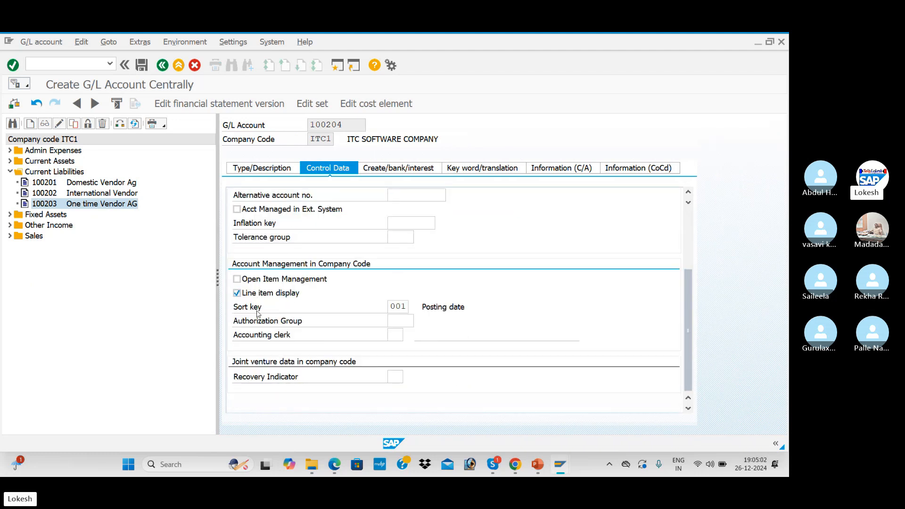
click(416, 169)
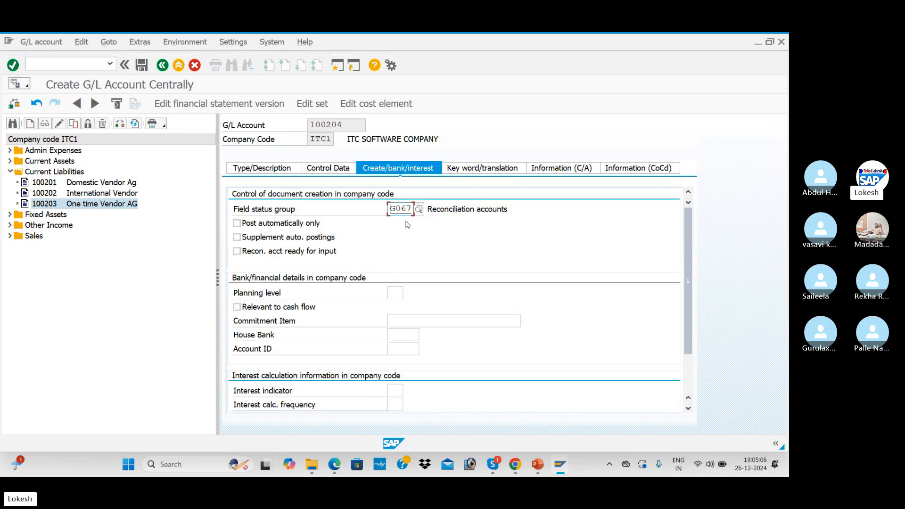
click(141, 65)
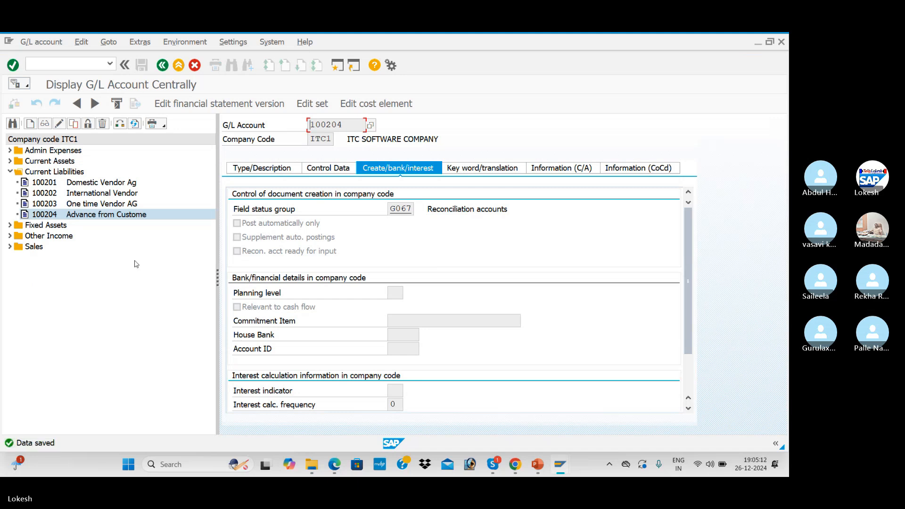
key(alt+Tab)
key(alt+Tab)
key(alt+Tab)
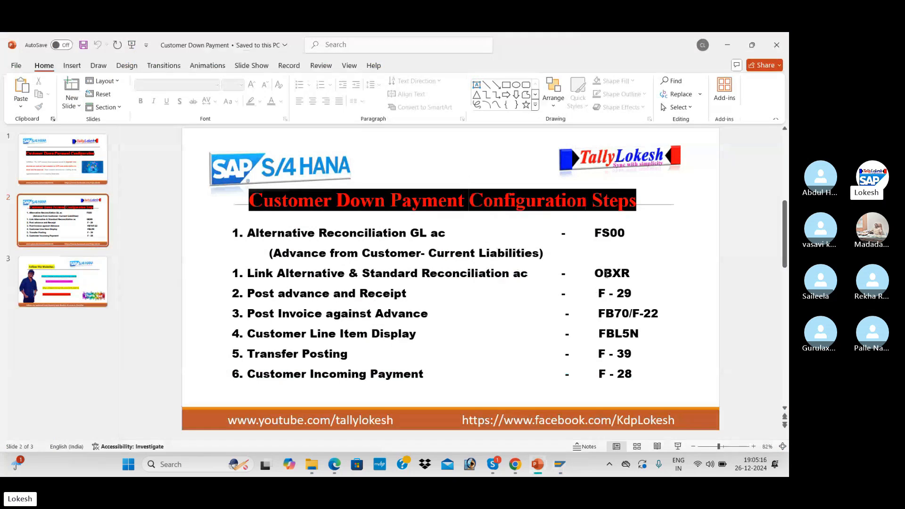
key(alt+Tab)
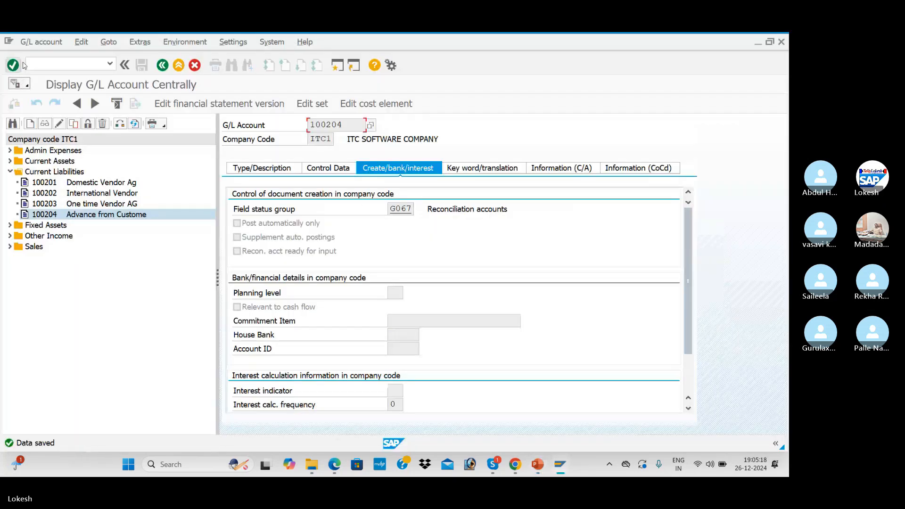
click(26, 64)
- Open the Dwn pmt indicator A settings for chart ITC1 and look up reconciliation accounts
text(/)
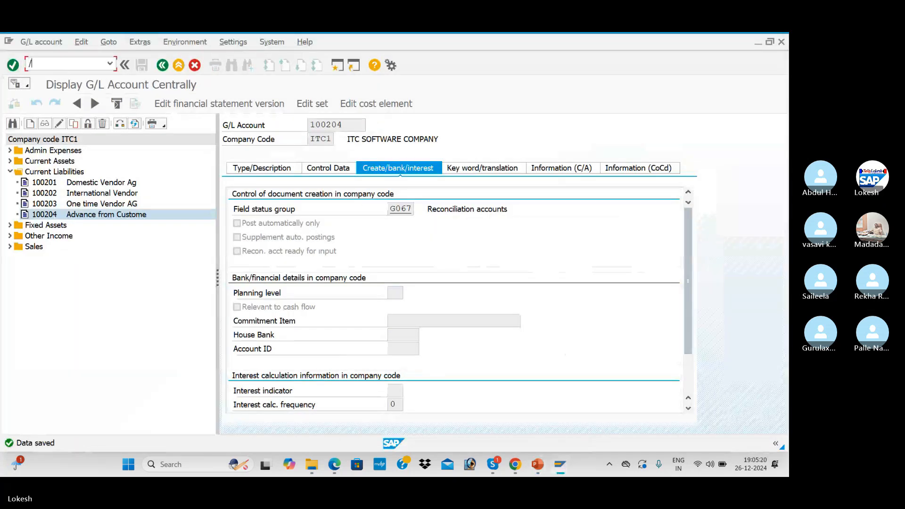
text(nobxr)
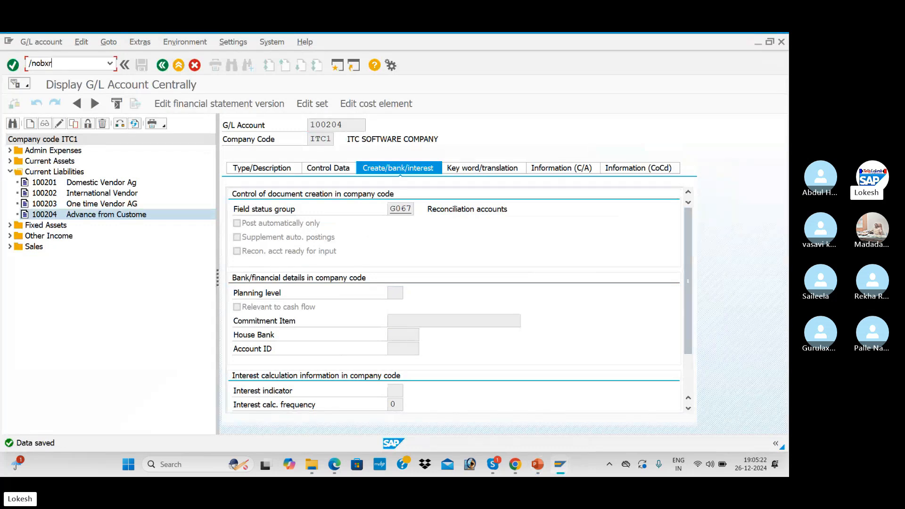
key(Return)
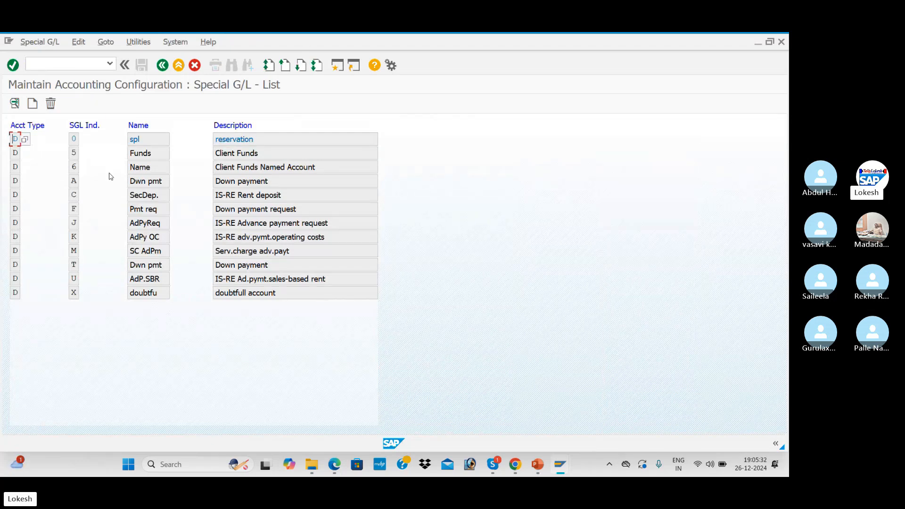
click(136, 181)
double_click(74, 186)
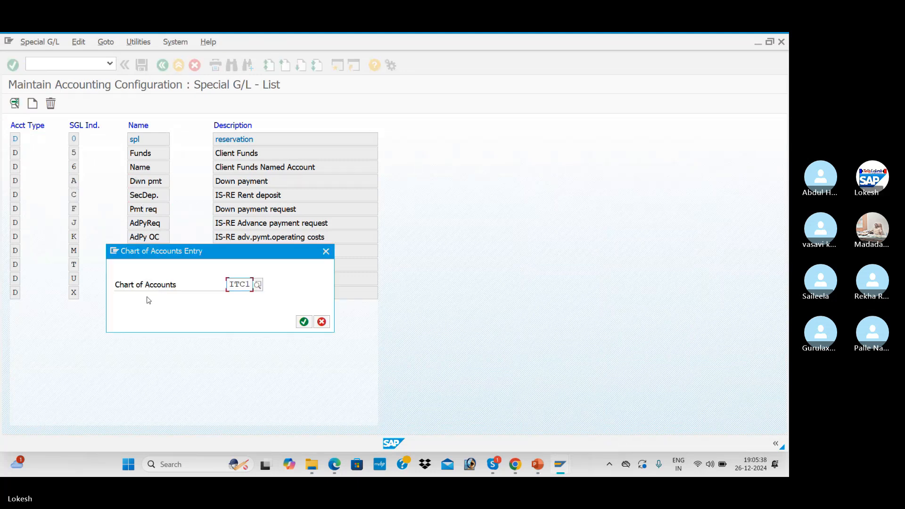
click(303, 322)
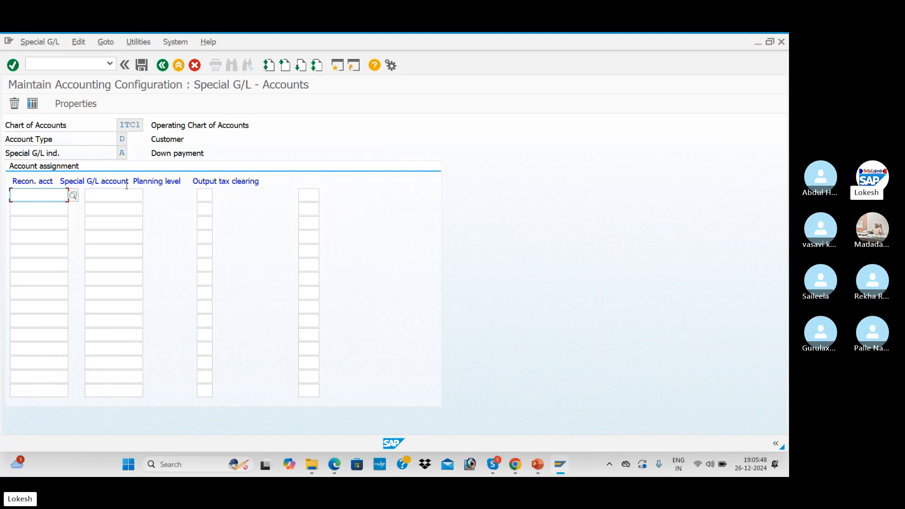
click(74, 196)
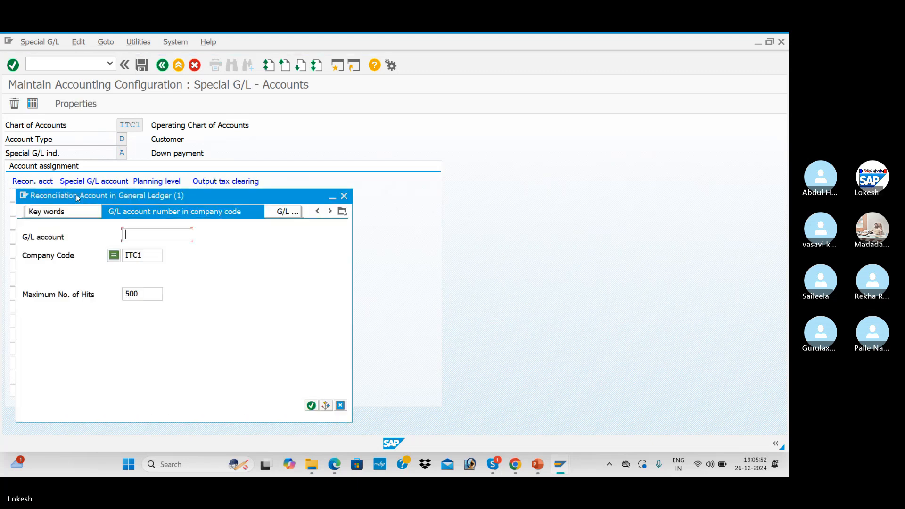
- Assign recon account 200004 and special G/L account 100204 to indicator A, save under a customizing request
click(160, 239)
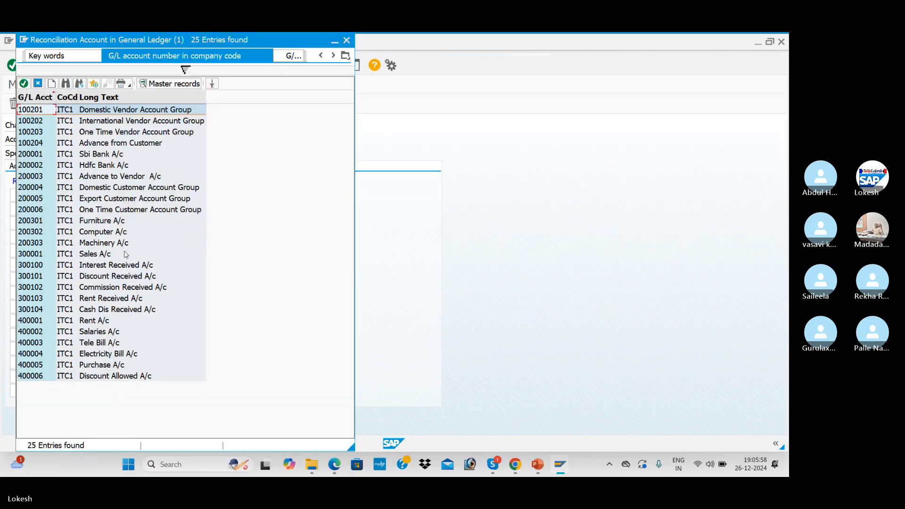
click(118, 191)
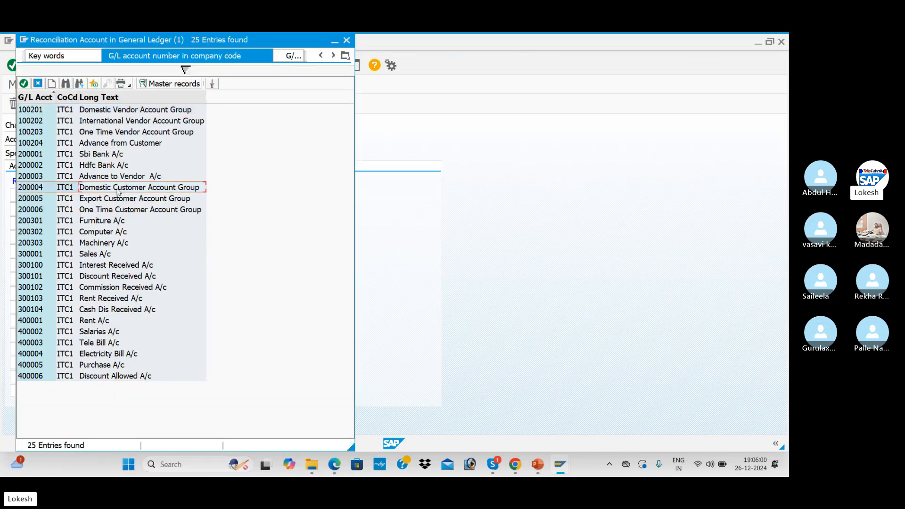
double_click(119, 191)
key(Tab)
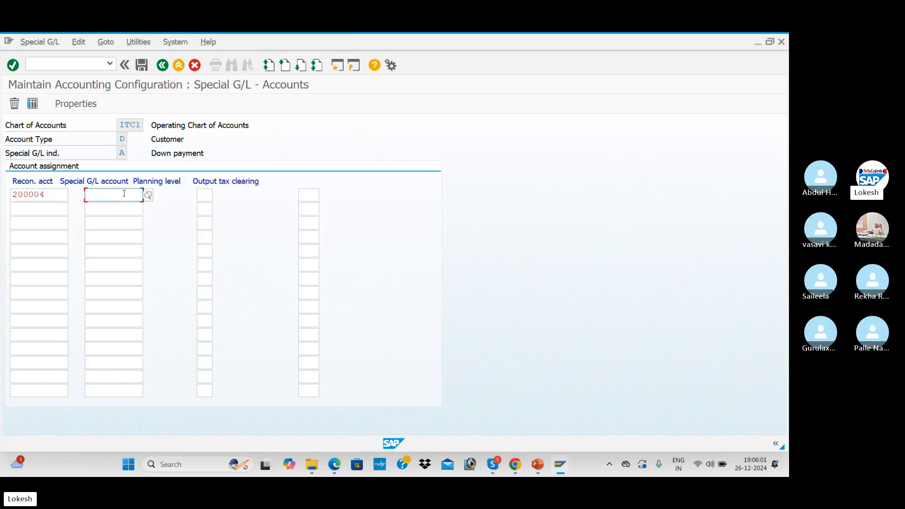
click(147, 195)
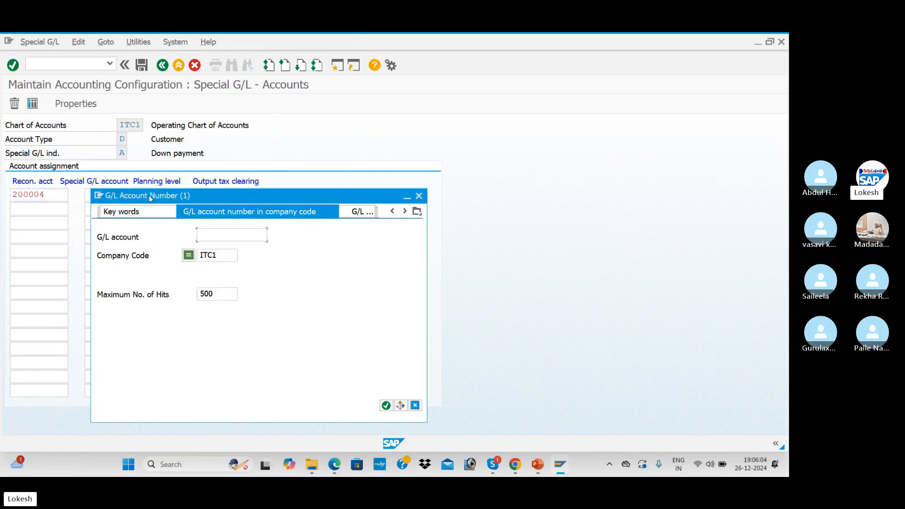
key(Return)
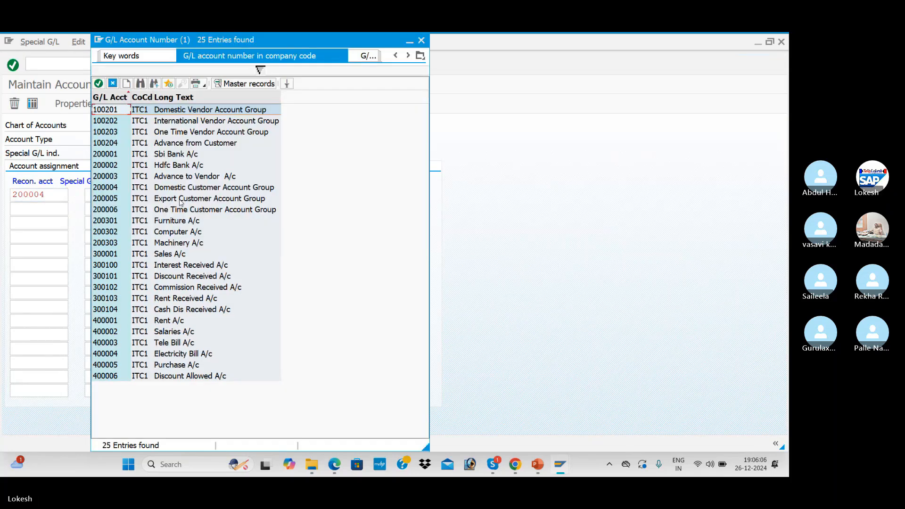
double_click(192, 145)
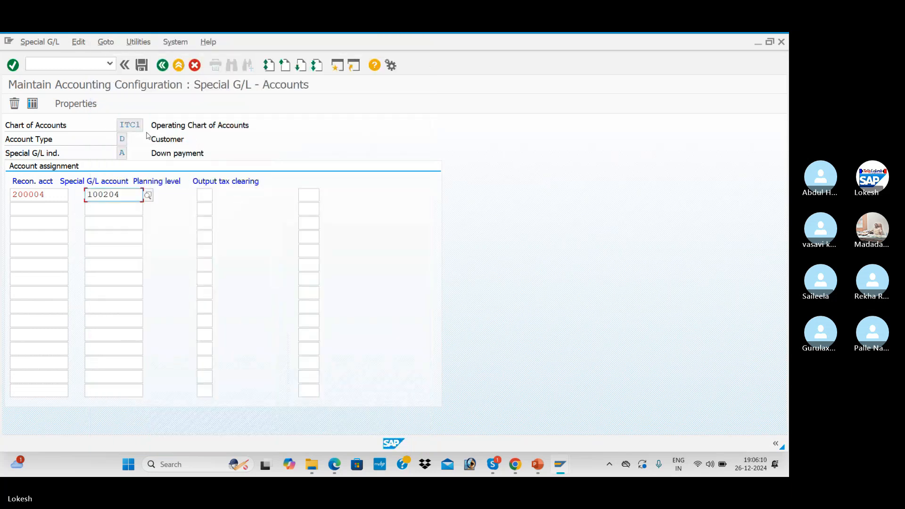
click(141, 67)
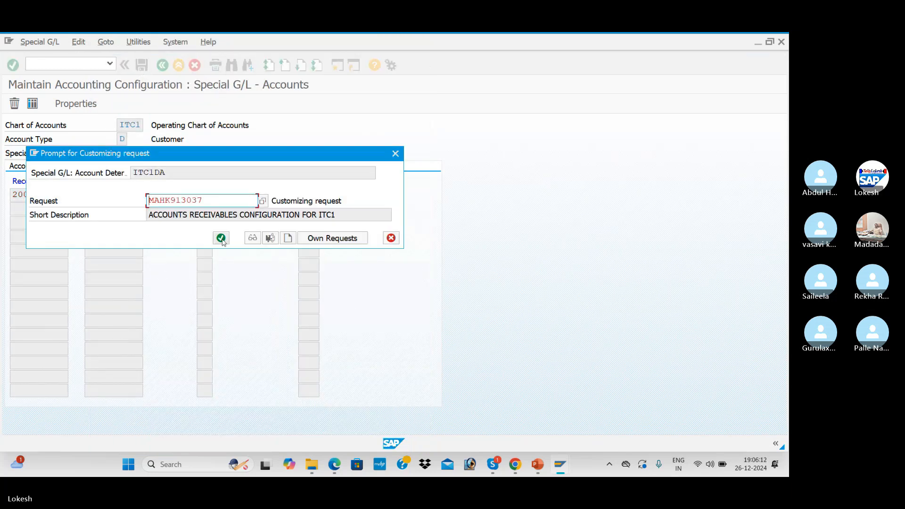
click(221, 238)
click(162, 65)
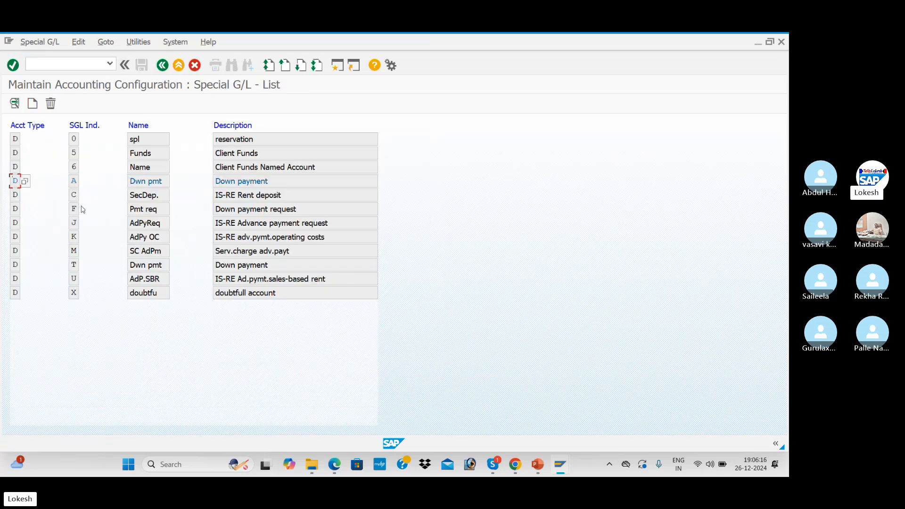
- Assign recon account 200004 and special G/L account 100204 to indicator F and save
double_click(74, 209)
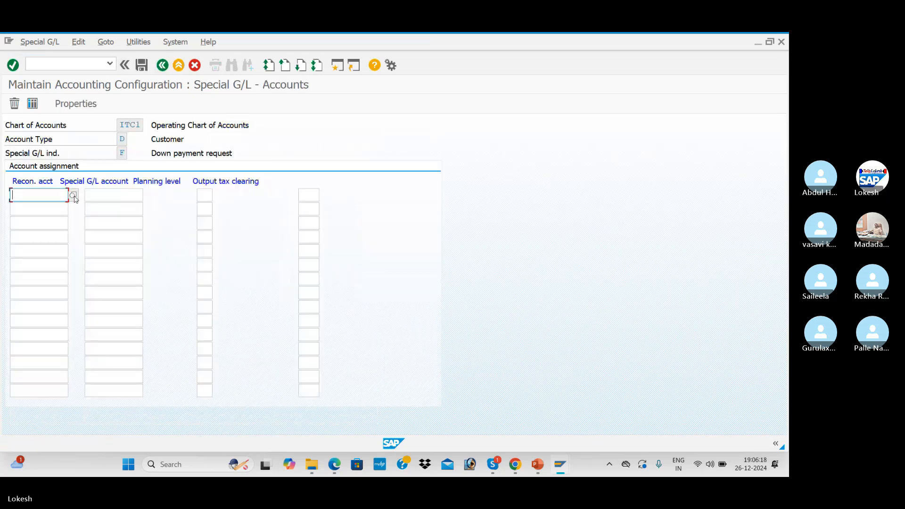
click(74, 196)
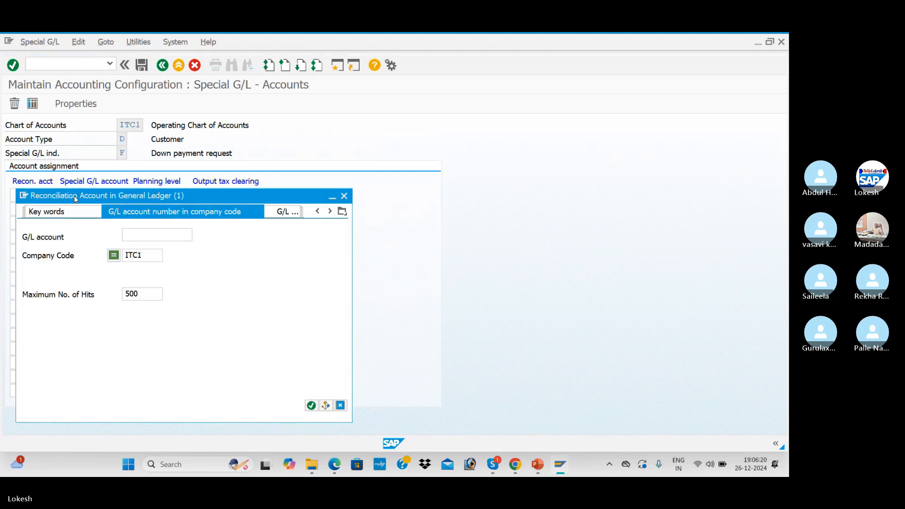
key(Return)
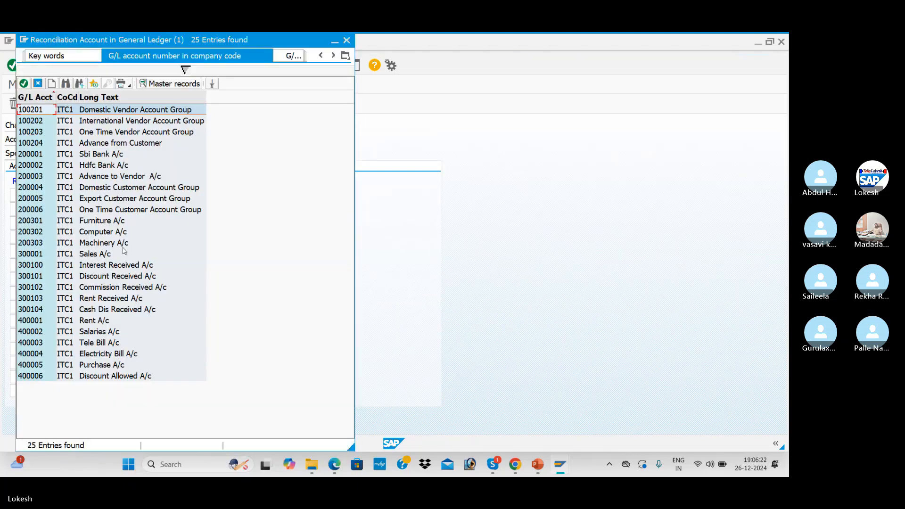
double_click(122, 187)
click(109, 194)
click(151, 196)
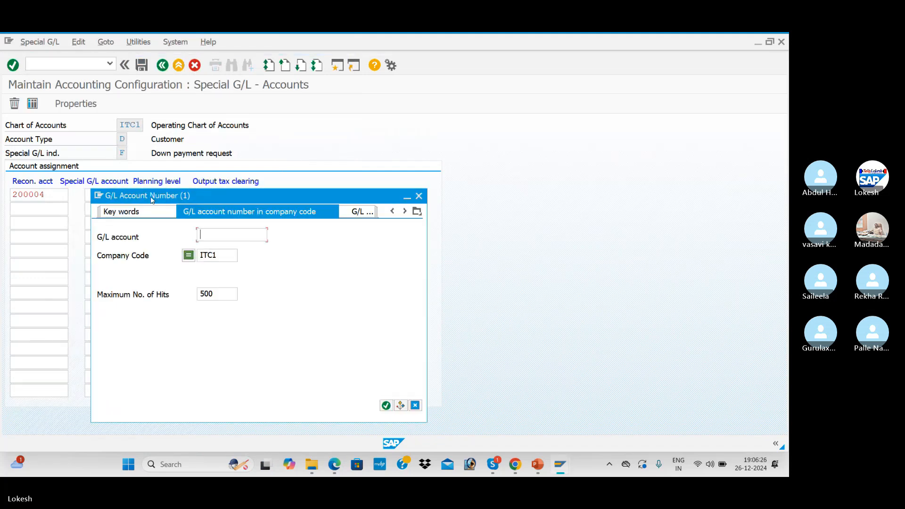
key(Return)
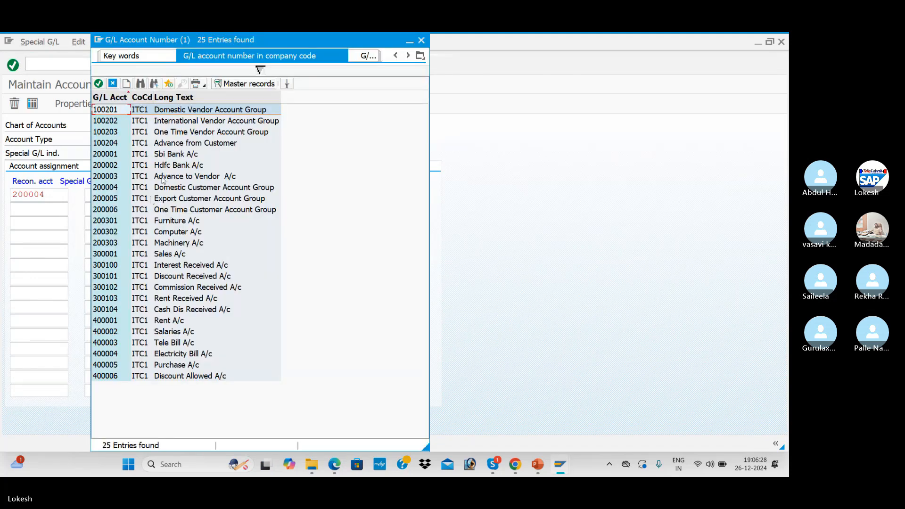
double_click(178, 144)
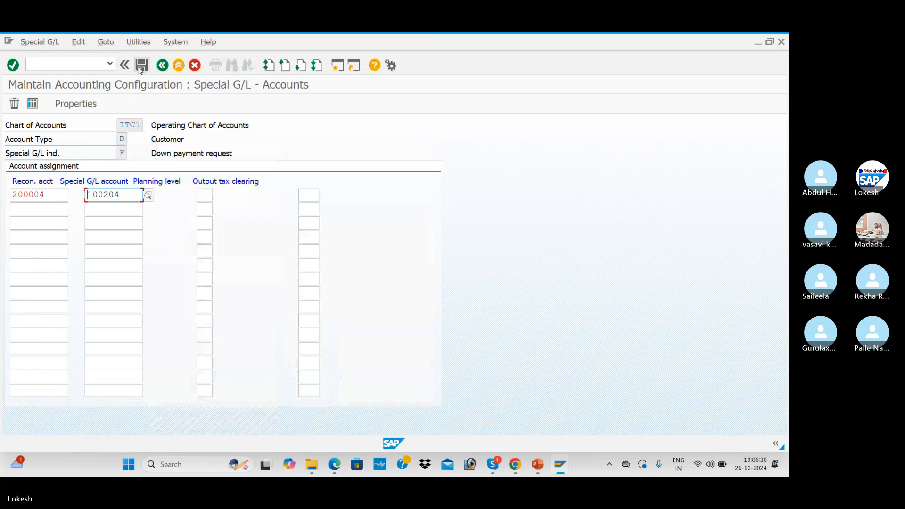
click(140, 66)
click(221, 238)
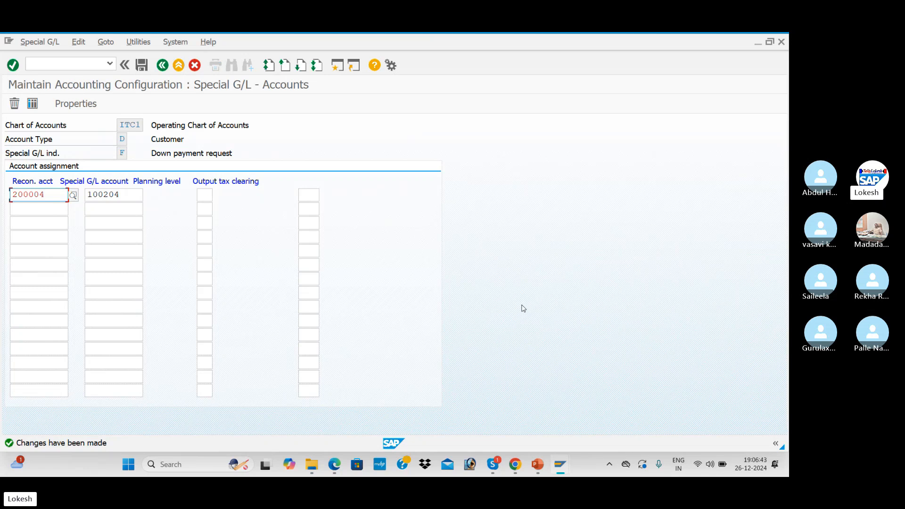
- Check the configuration steps slide in PowerPoint and return to SAP
key(alt+Tab)
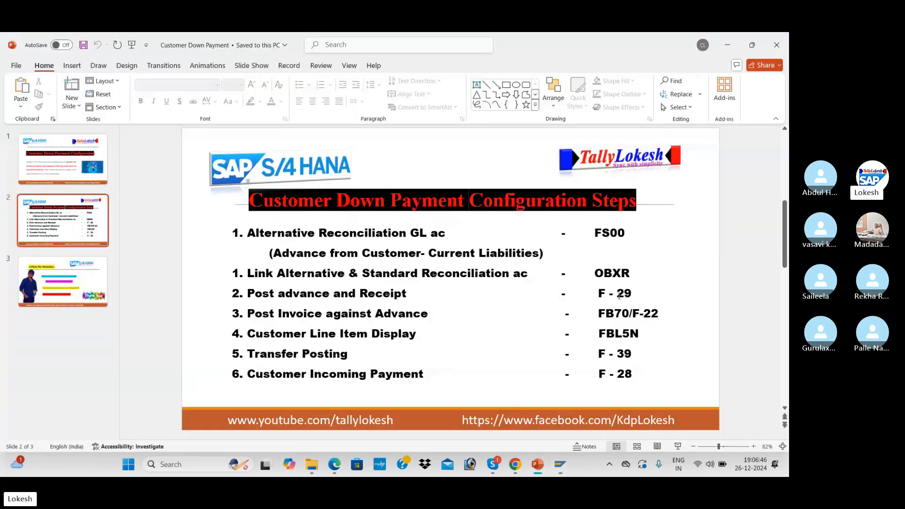
key(alt+Tab)
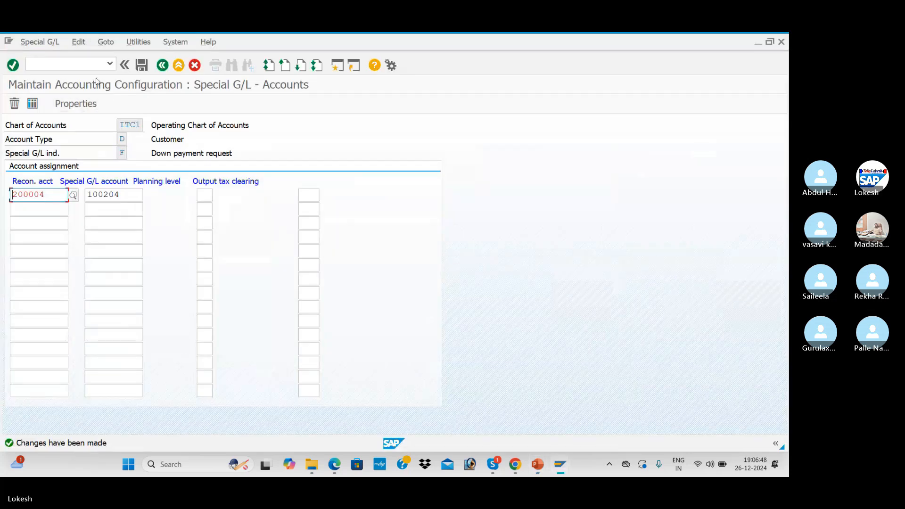
click(96, 66)
- Start transaction F-29 and enter document date 26.12.2024
text(/n)
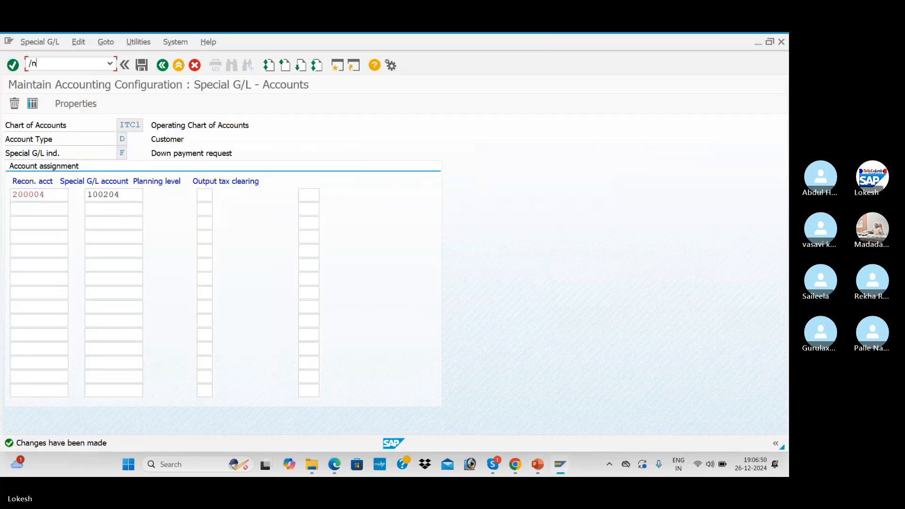
text(f-)
key(BackSpace)
key(BackSpace)
text(NF-29)
key(Return)
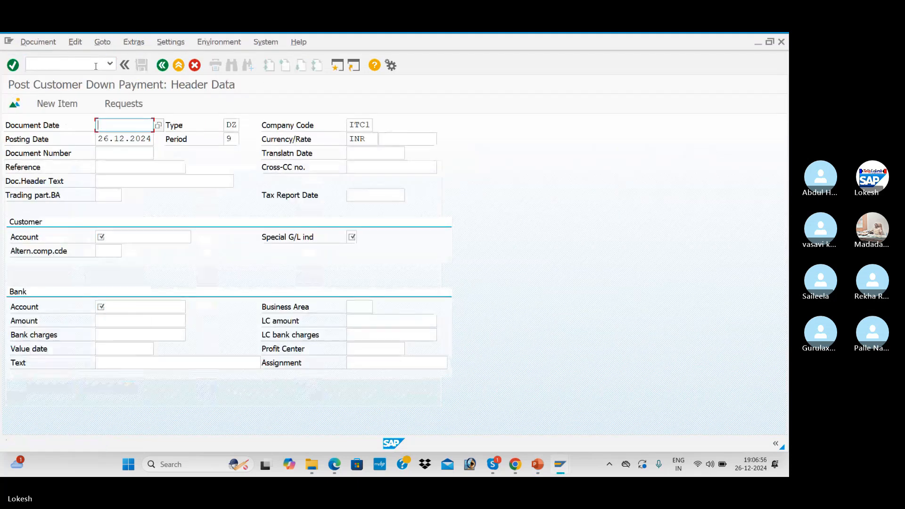
text(26.12.22)
text(24)
key(Tab)
- Enter reference Cus -04
click(142, 166)
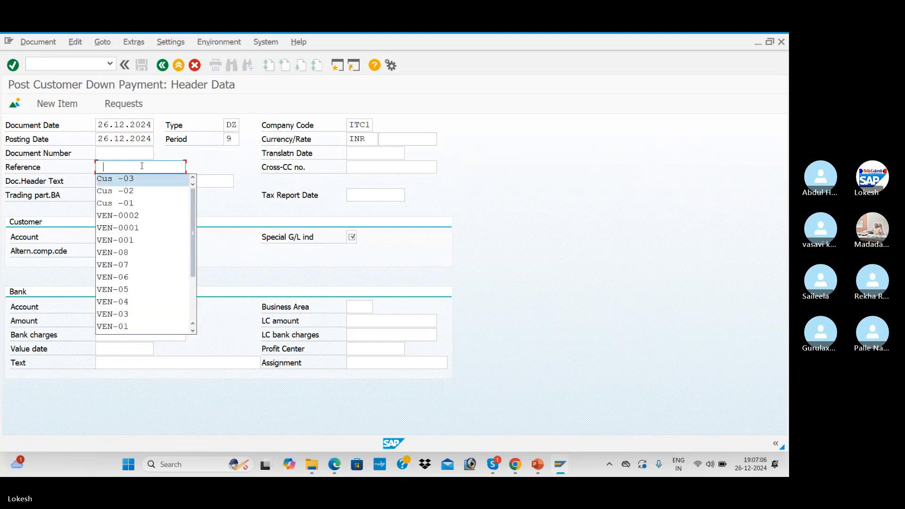
key(Tab)
click(141, 166)
key(BackSpace)
text(4)
key(Tab)
key(Tab)
- Set the document header text to 'Customer Down Payment'
key(Down)
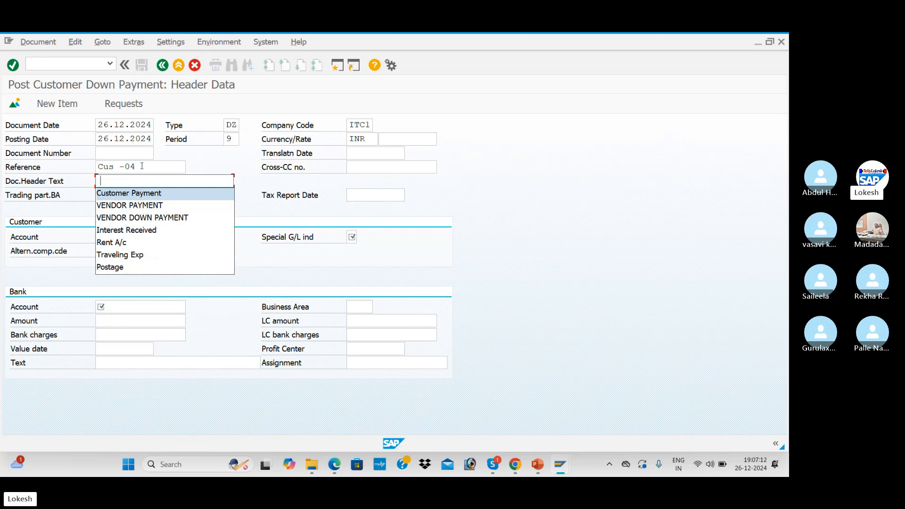
key(Return)
key(Tab)
click(171, 182)
key(BackSpace)
key(BackSpace)
key(BackSpace)
key(BackSpace)
key(BackSpace)
key(BackSpace)
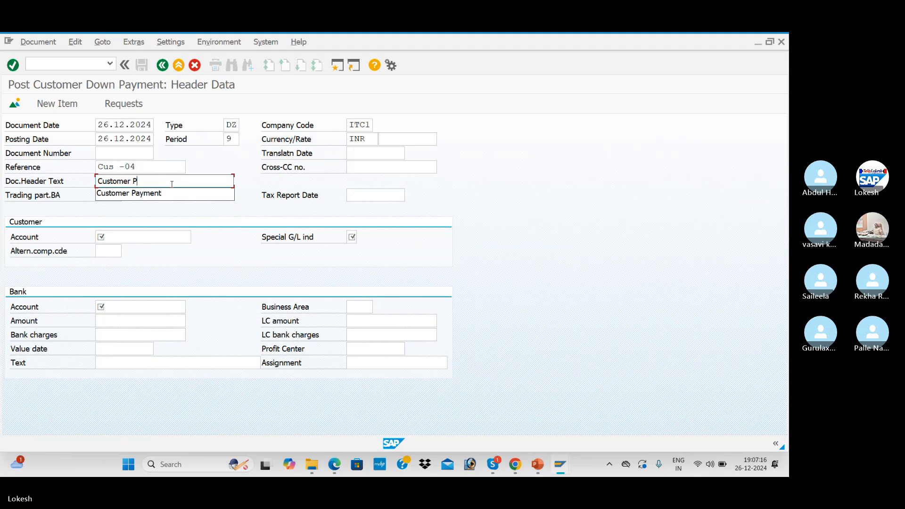
key(BackSpace)
text(d)
key(BackSpace)
text(Down Payment)
- Search the customer accounts in company code ITC1
click(139, 239)
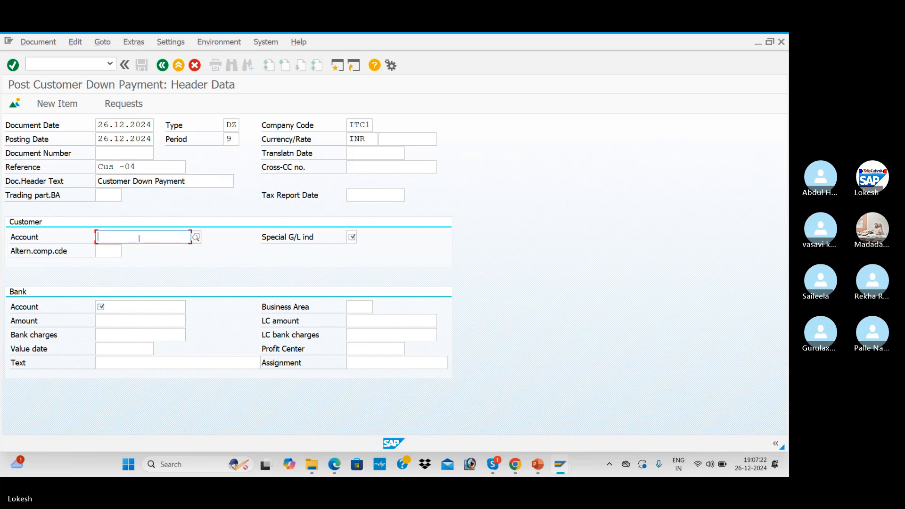
click(196, 237)
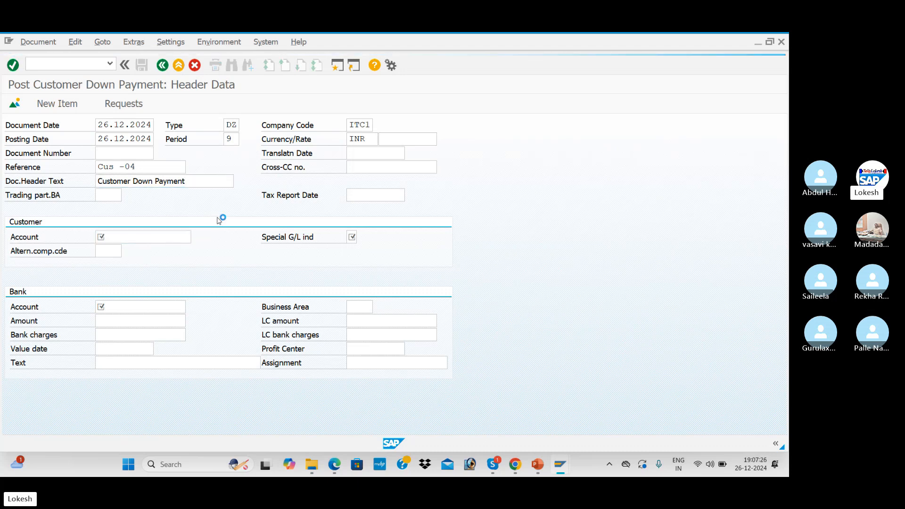
key(Return)
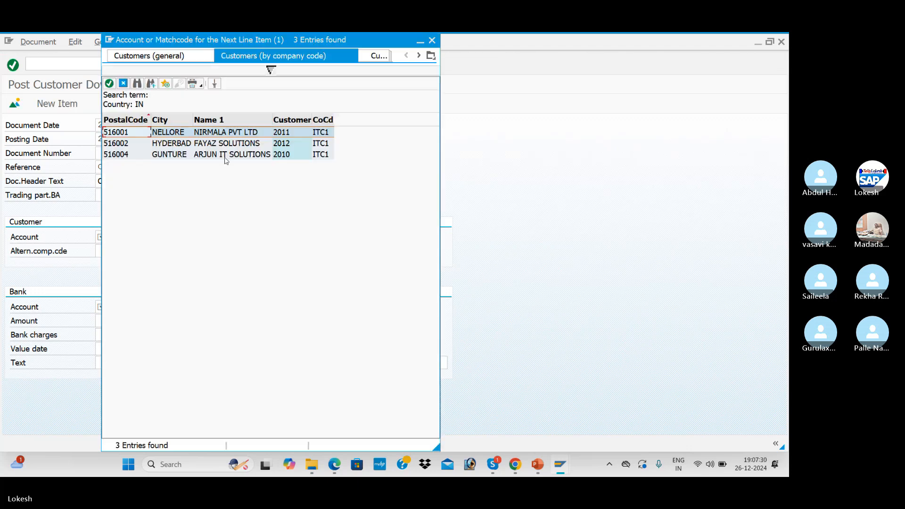
- Choose customer 2010 with special G/L indicator A (down payment)
click(225, 155)
double_click(225, 156)
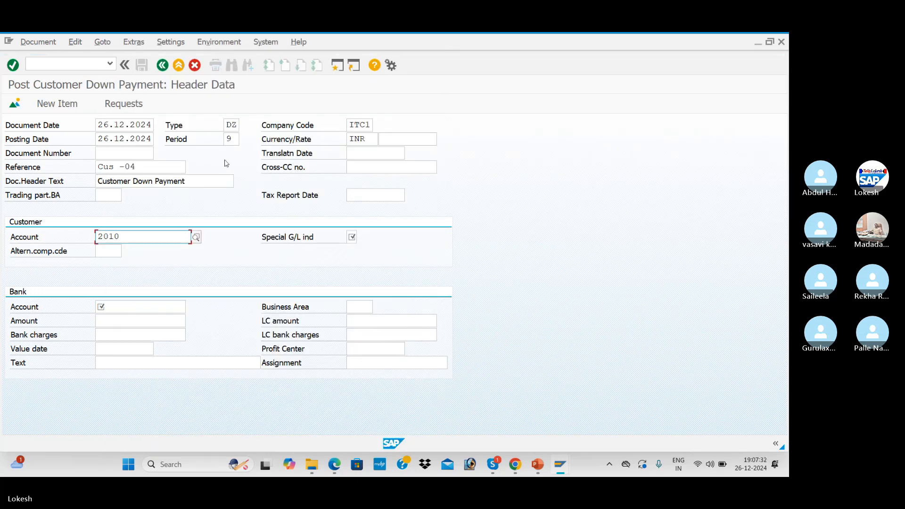
text(a)
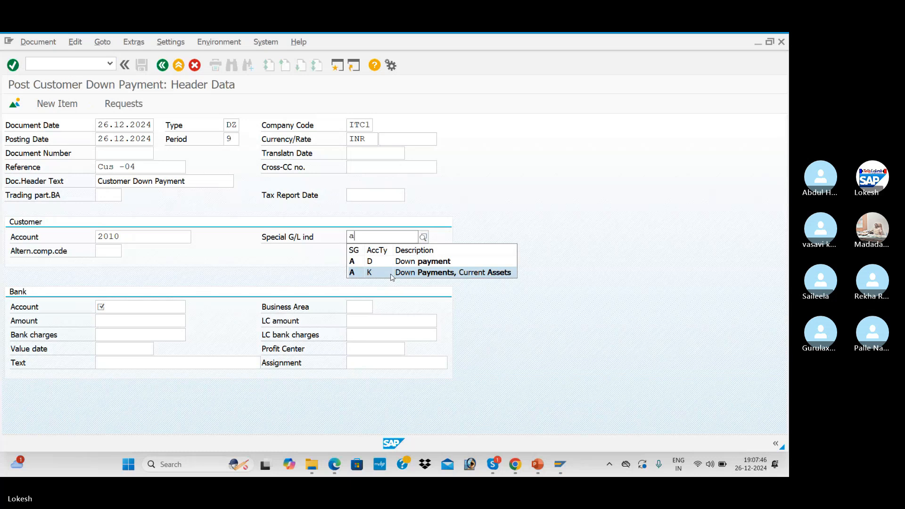
key(Up)
key(Return)
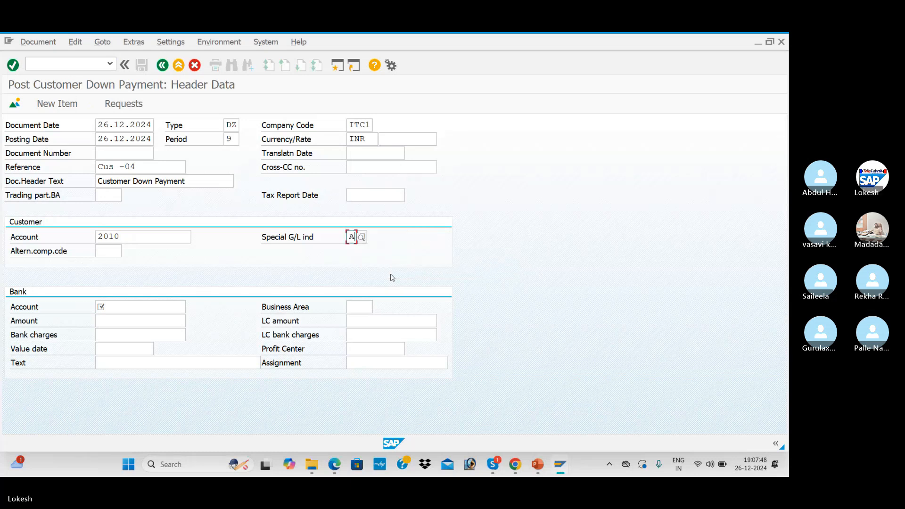
- Select bank account 200001 from the ITC1 G/L accounts
click(117, 309)
click(192, 308)
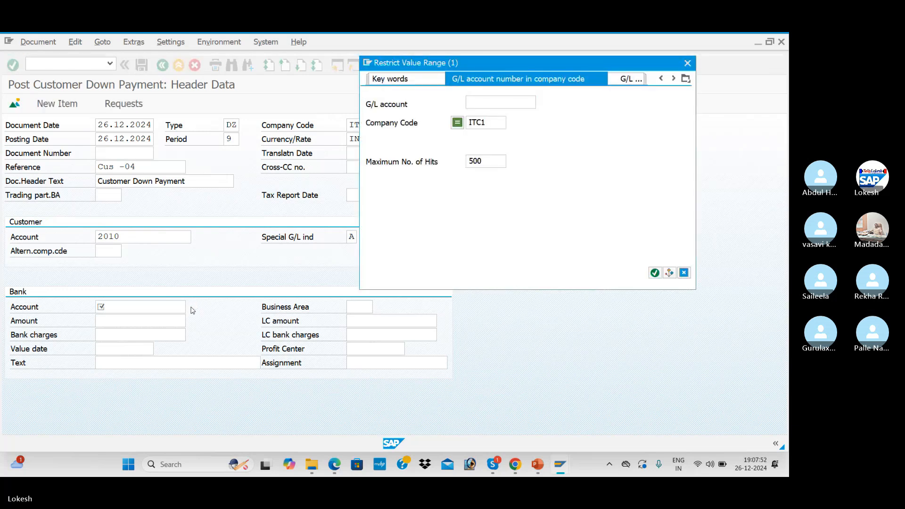
key(Return)
key(Down)
key(Down)
key(Down)
key(Down)
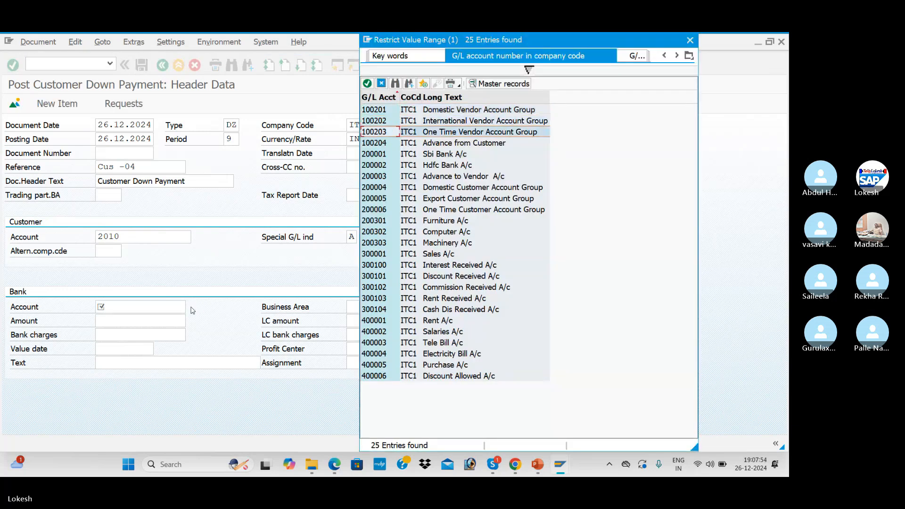
key(Return)
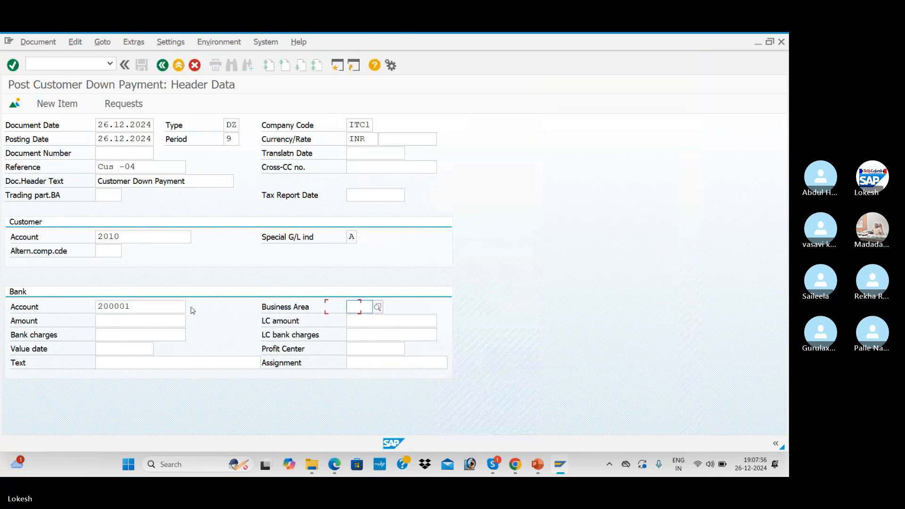
- Enter bank amount 50000 with text 'Customer Invoice' and continue to the customer item
key(Tab)
key(BackSpace)
key(Down)
key(Down)
key(Down)
key(Down)
key(Return)
key(Tab)
key(Tab)
key(Tab)
key(Tab)
key(Tab)
key(Tab)
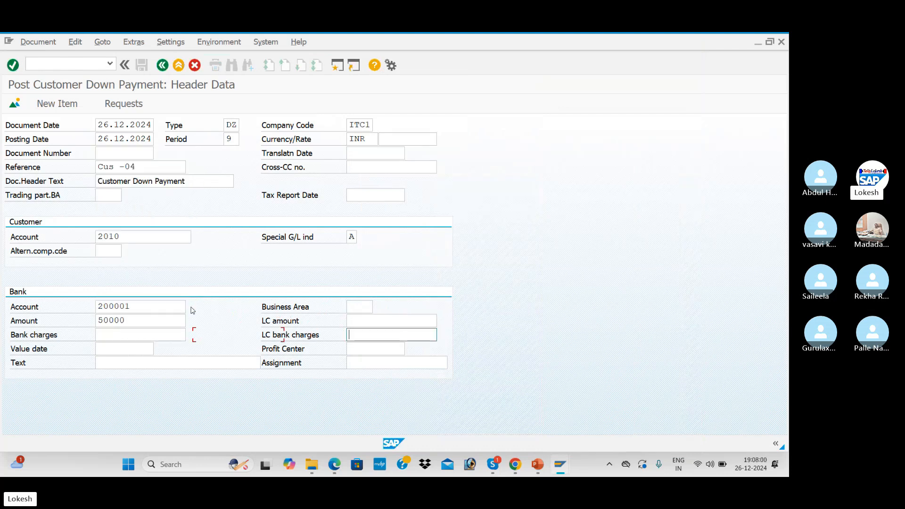
key(Down)
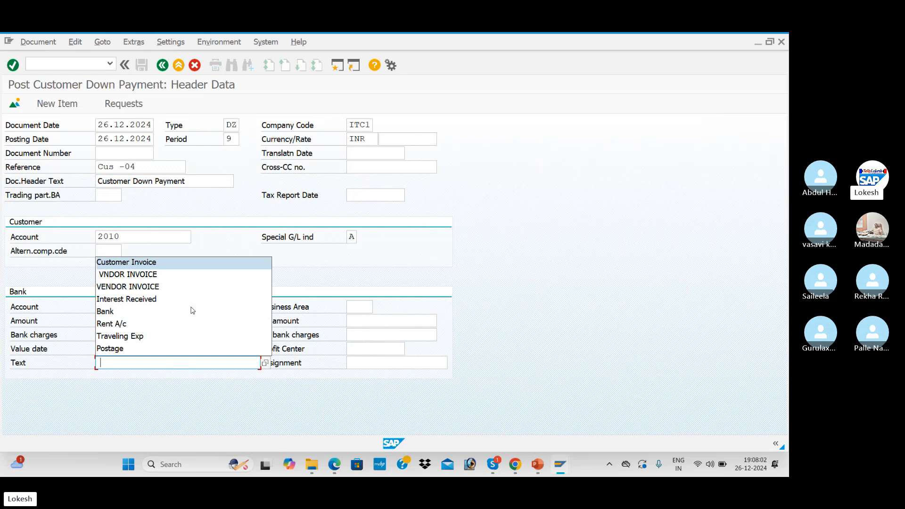
key(Return)
key(Tab)
key(Return)
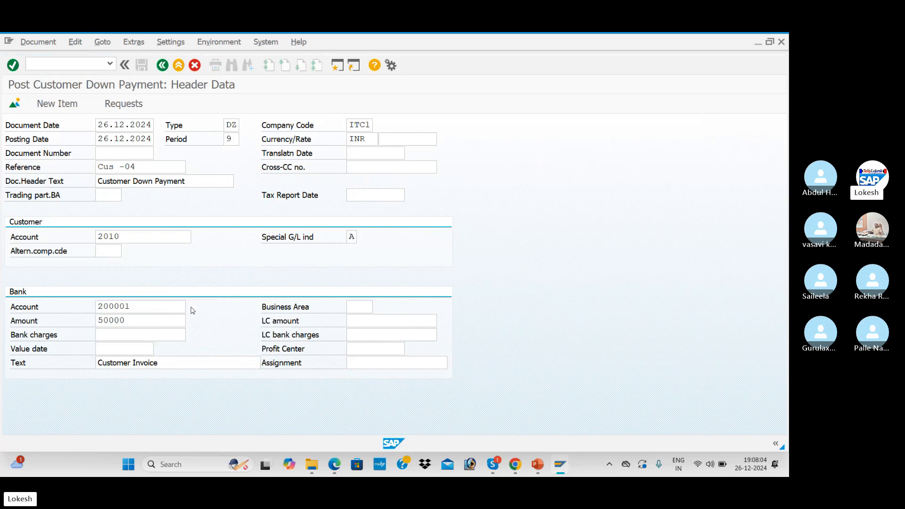
- Give the customer item amount 50000 and text 'Customer Invoice', then post document 3004
key(Down)
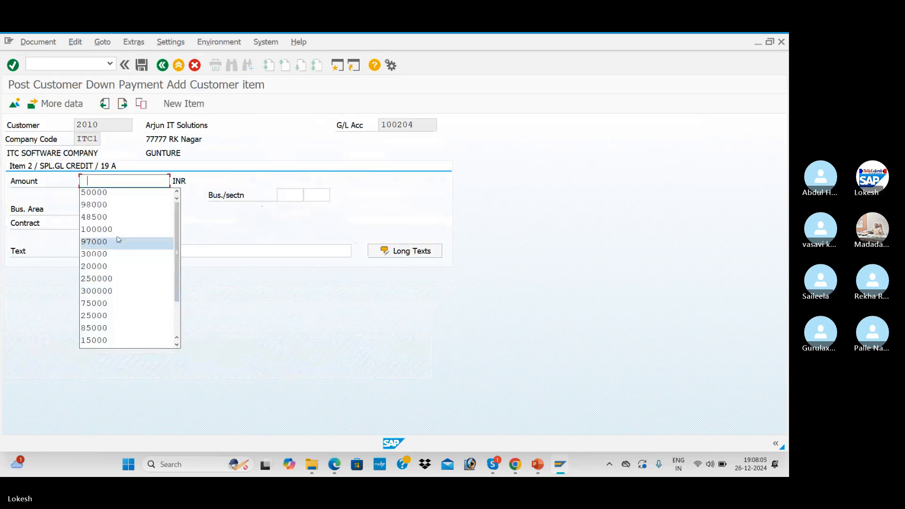
click(121, 194)
click(133, 256)
key(Down)
click(133, 263)
key(Tab)
click(140, 65)
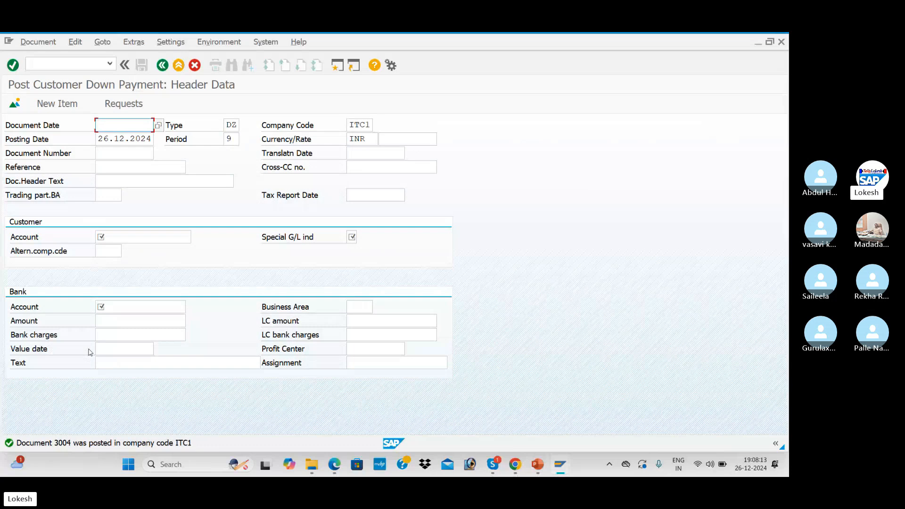
key(alt+Tab)
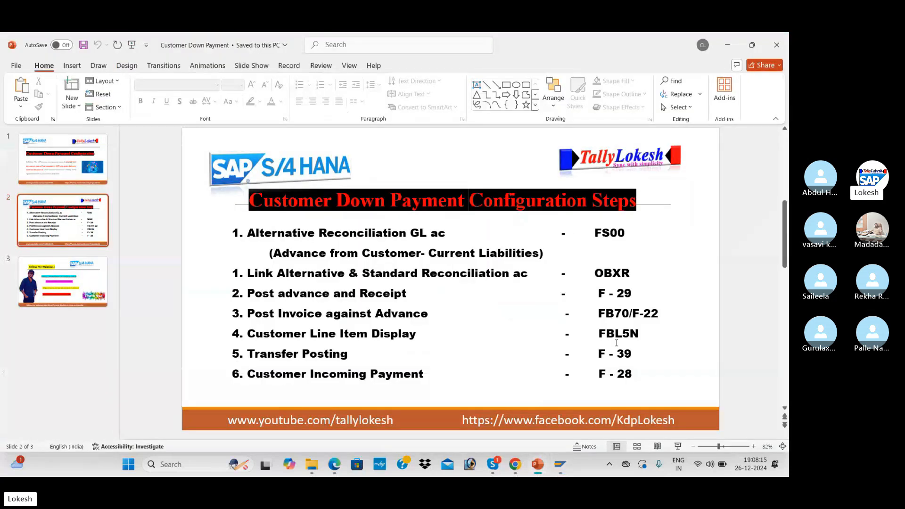
- Run FBL5N line item display for customer account 2010
click(616, 343)
key(alt+Tab)
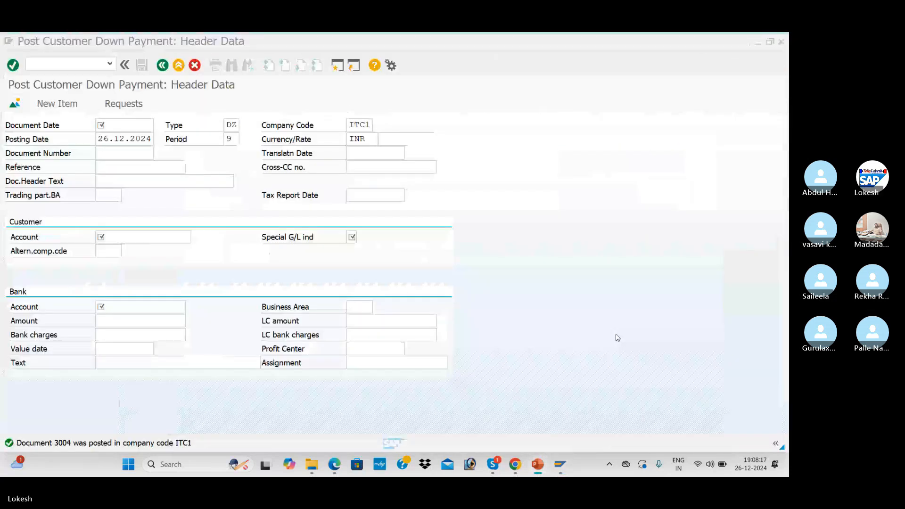
text(/nfb)
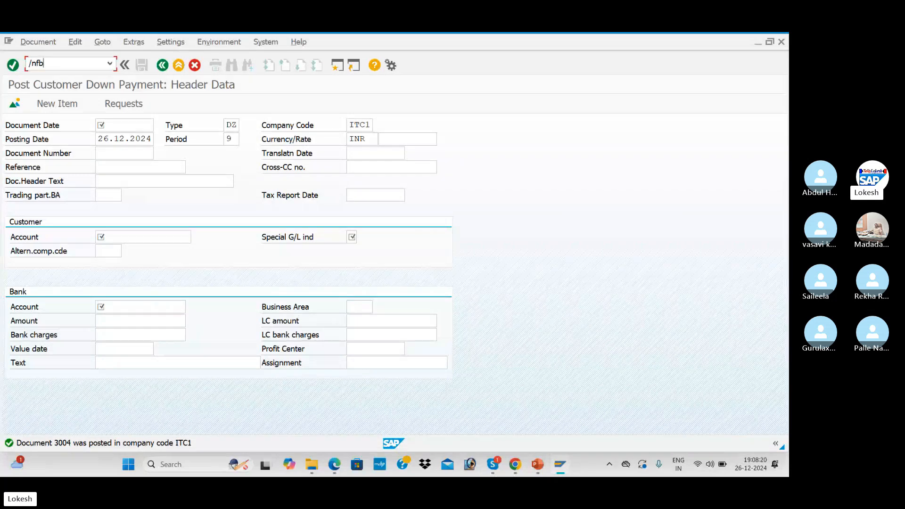
key(BackSpace)
key(BackSpace)
key(BackSpace)
text(NF)
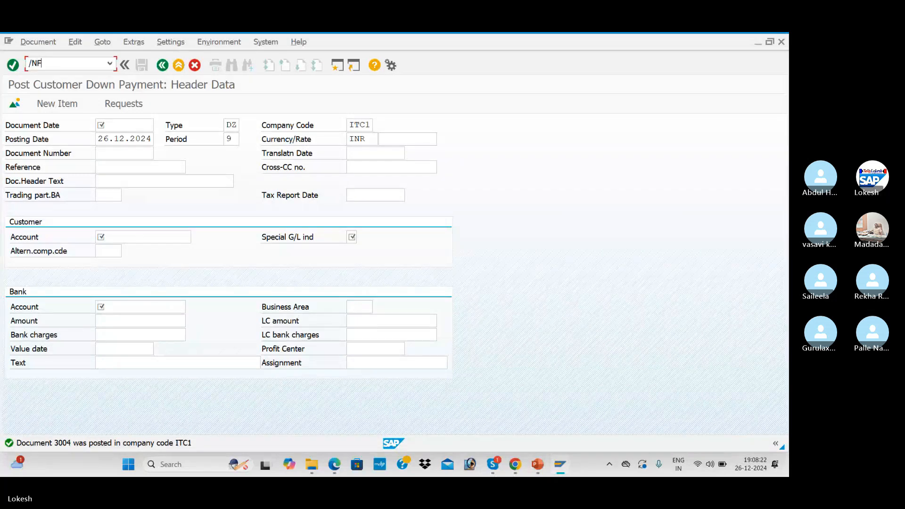
text(BL5N)
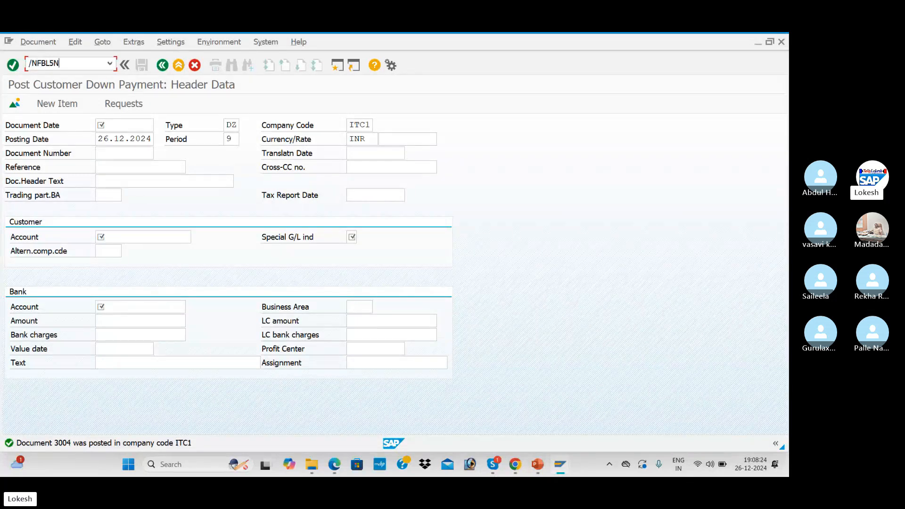
key(Return)
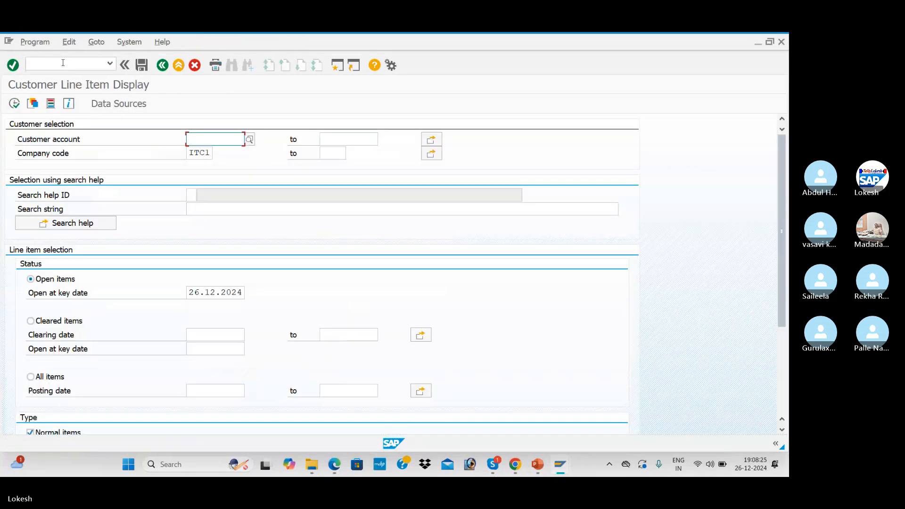
click(217, 159)
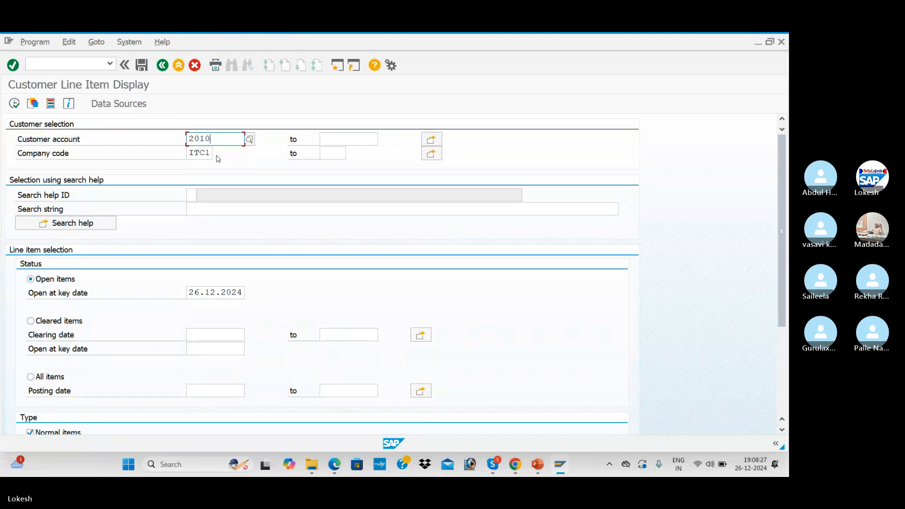
click(14, 104)
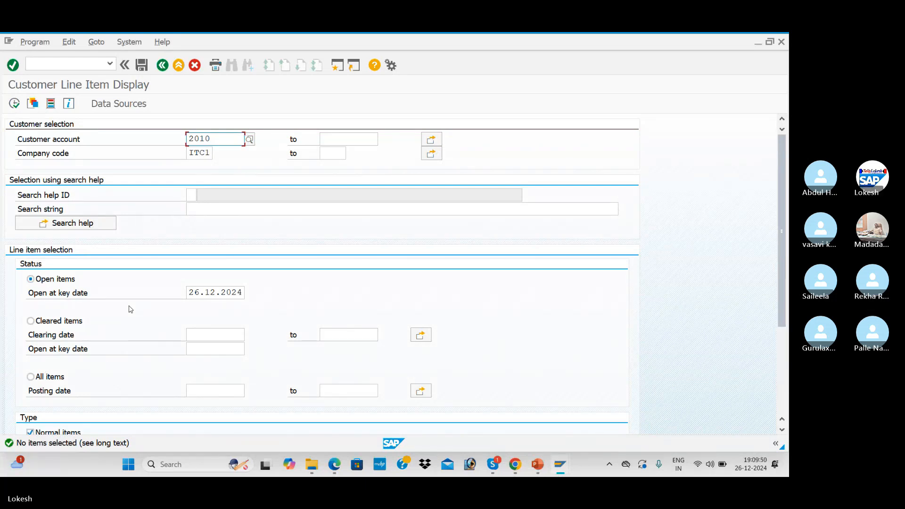
key(alt+Tab)
key(Tab)
key(Tab)
key(Tab)
key(Tab)
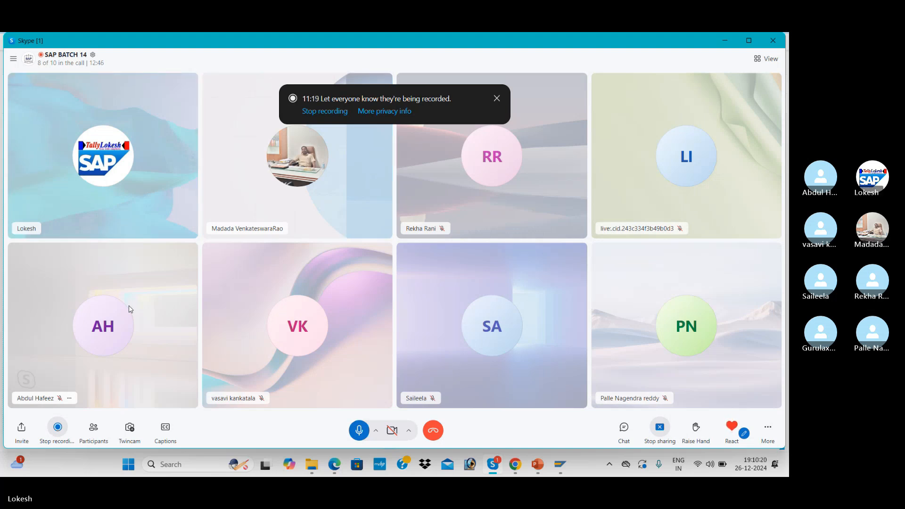
key(alt+Tab)
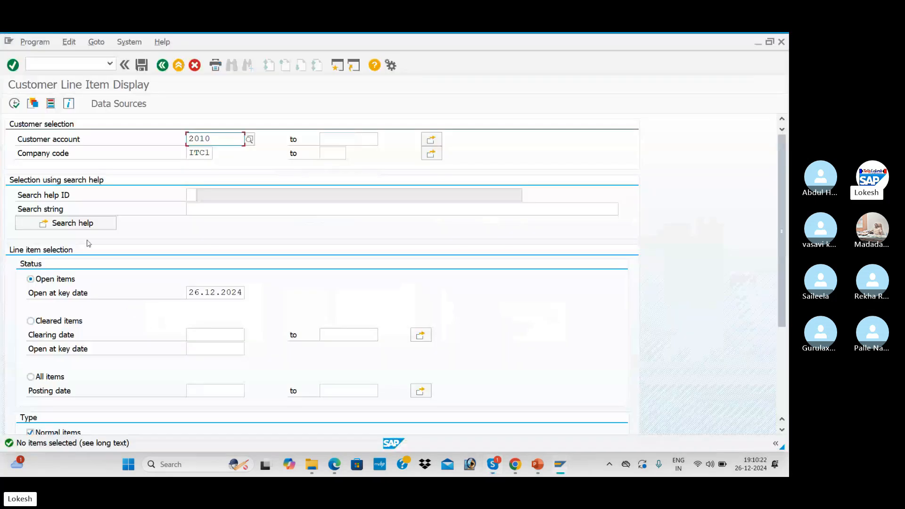
scroll(87, 244, down, 4)
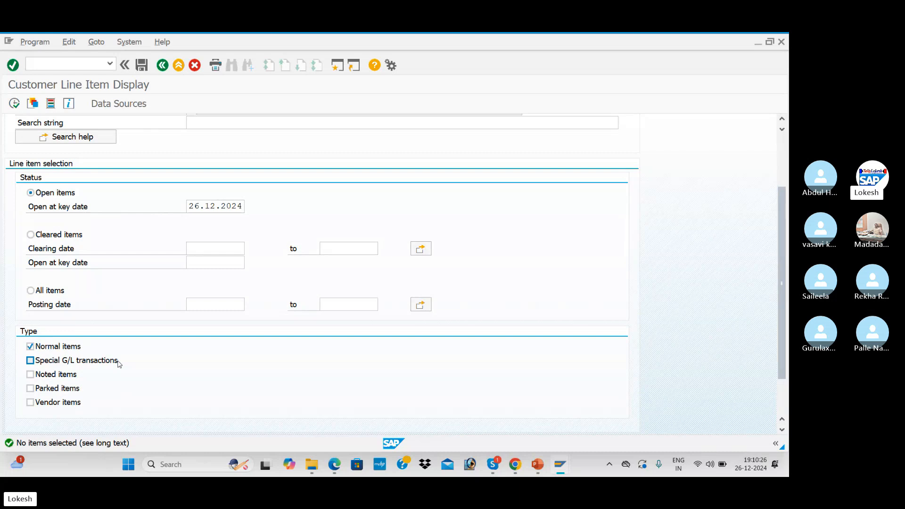
- Rerun customer 2010's line item report with special G/L transactions included, showing down payment 3004
click(30, 362)
scroll(118, 293, up, 1)
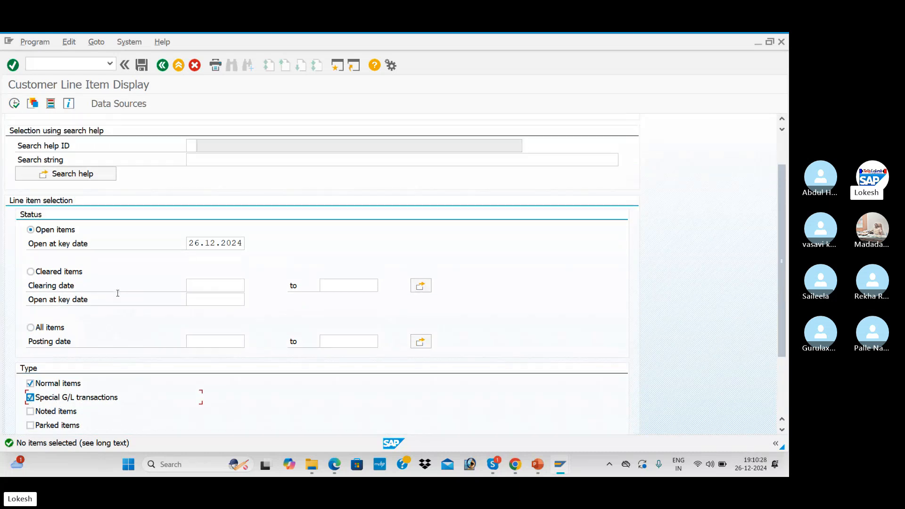
scroll(118, 293, up, 1)
click(14, 104)
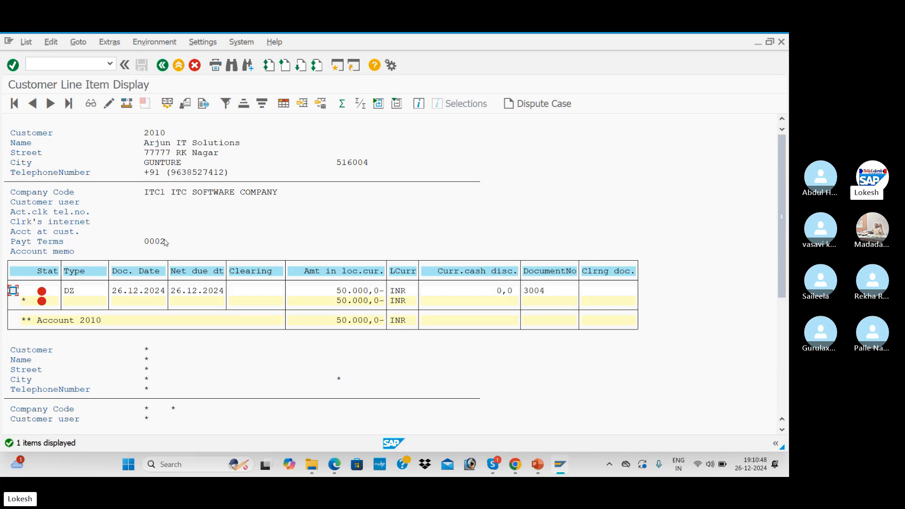
key(alt+Tab)
key(alt+Tab)
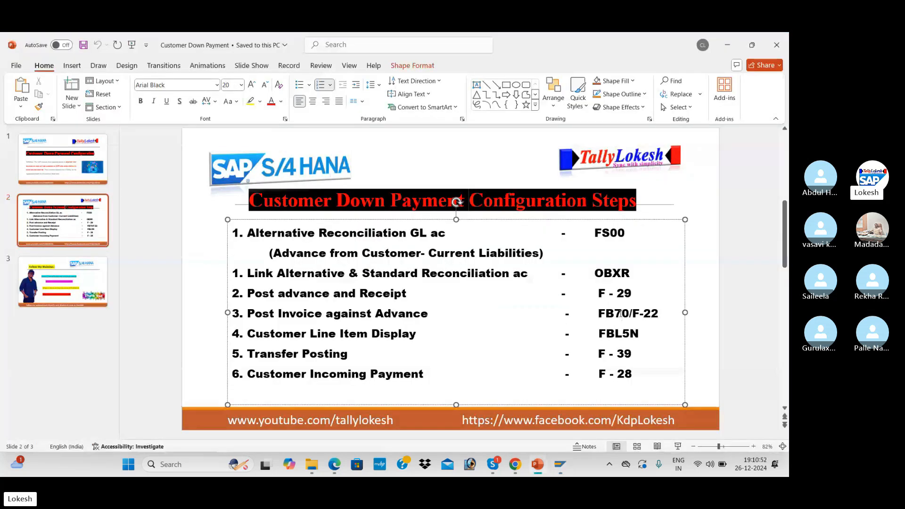
key(alt+Tab)
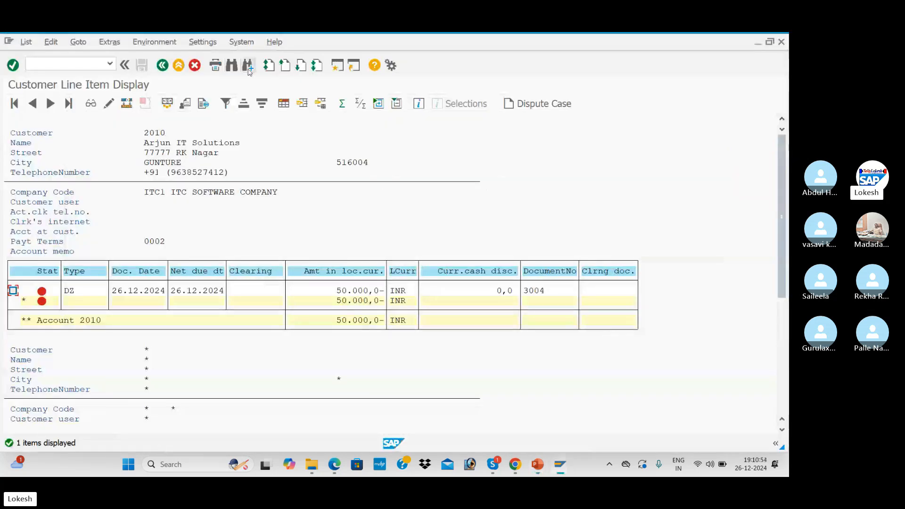
- Start FB70 in a second session and enter customer 2010 with invoice date 26.12.20
click(336, 65)
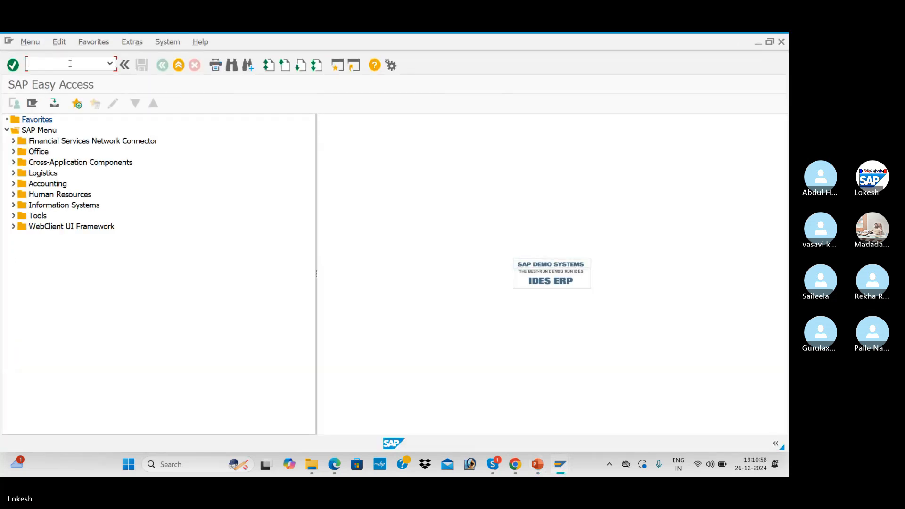
text(FB70)
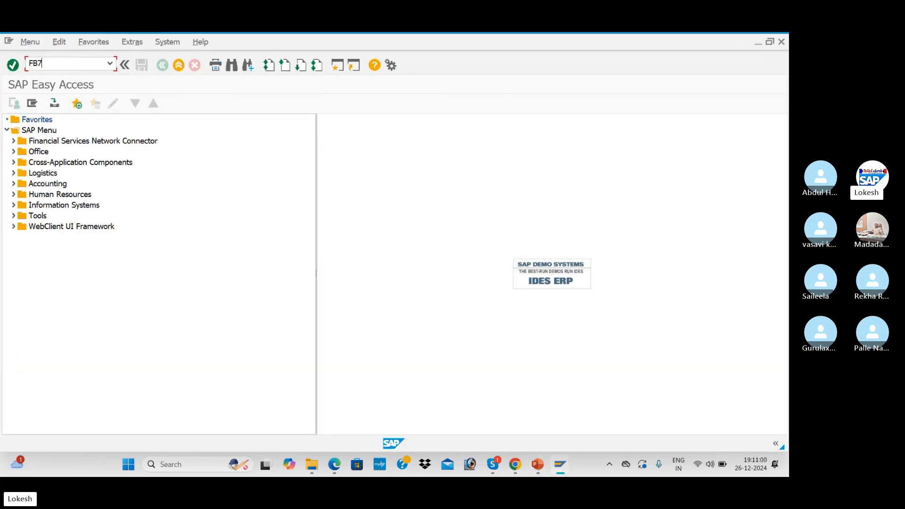
key(Return)
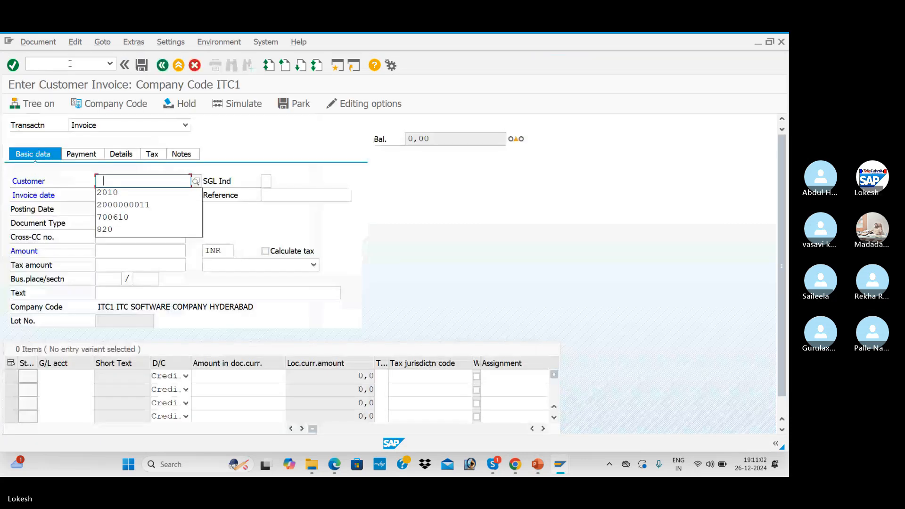
key(Down)
key(Tab)
- Set the invoice reference to Cus -04, amount 100000 and text CUSTOMER INVOICE
key(Tab)
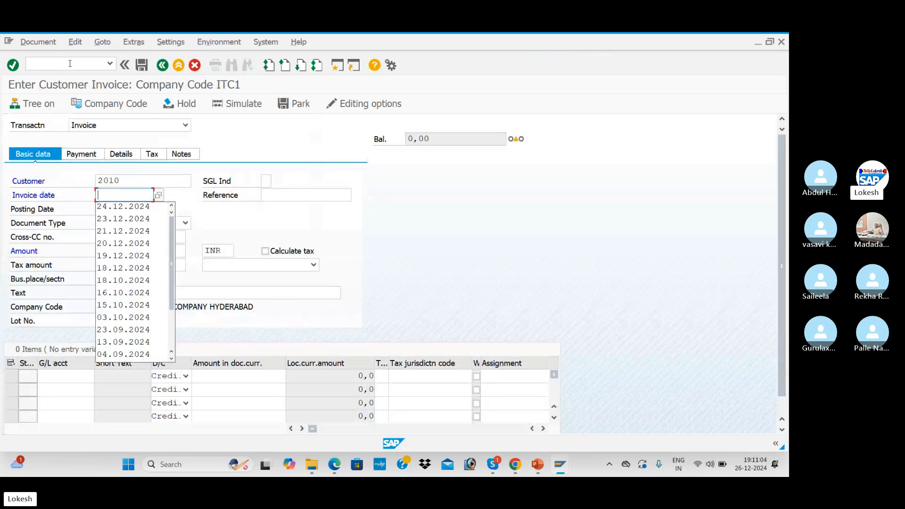
text(26.12.2024)
key(Tab)
key(Down)
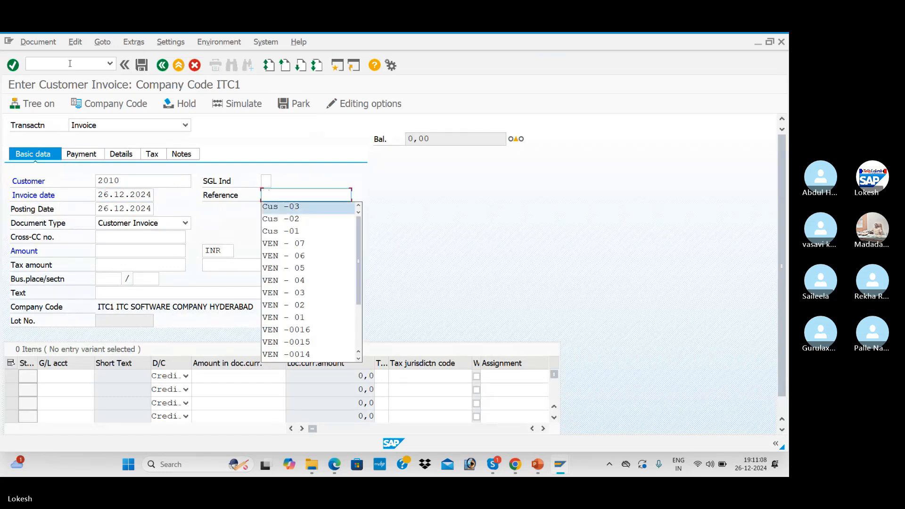
key(Tab)
click(306, 193)
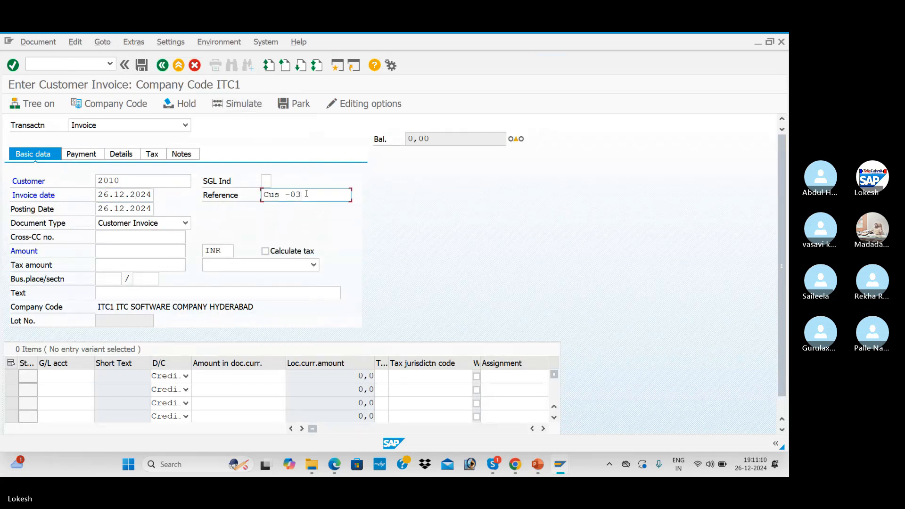
key(BackSpace)
text(4)
key(Tab)
key(Tab)
key(Tab)
key(Tab)
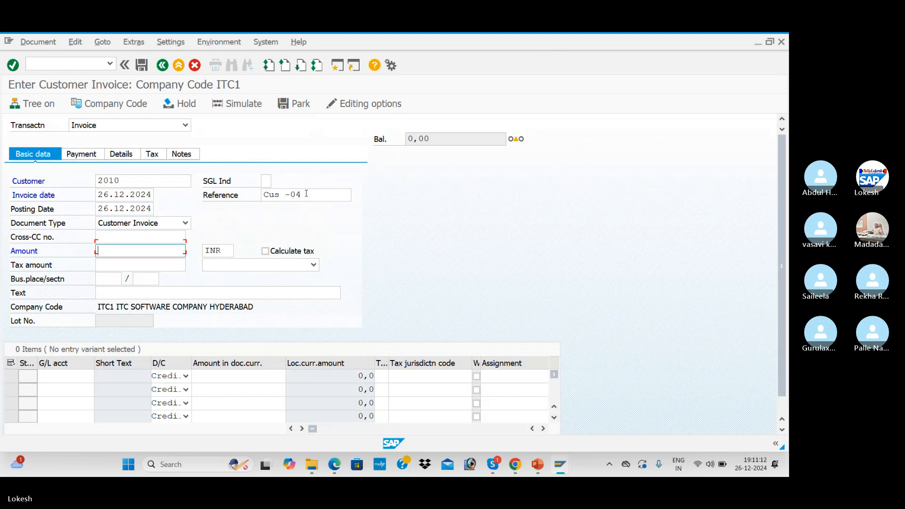
key(Down)
key(Tab)
key(Tab)
key(Tab)
key(Tab)
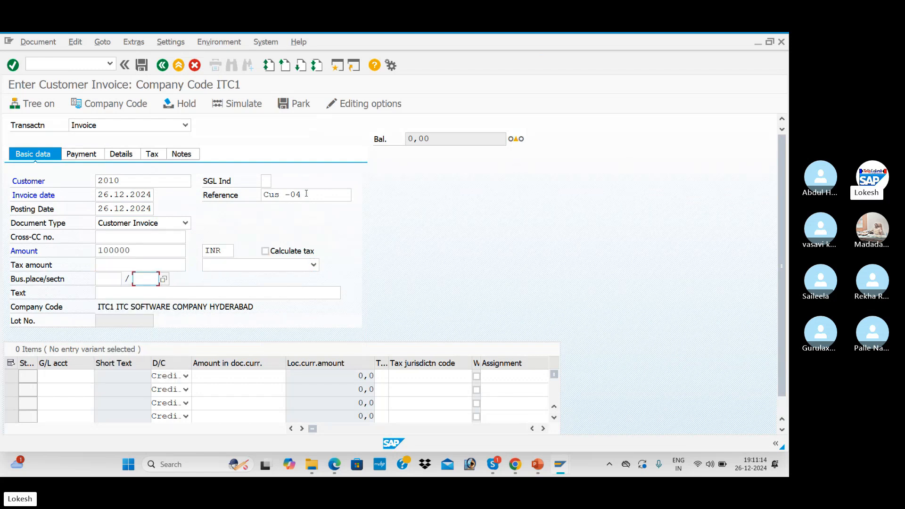
key(Down)
key(Down)
key(Return)
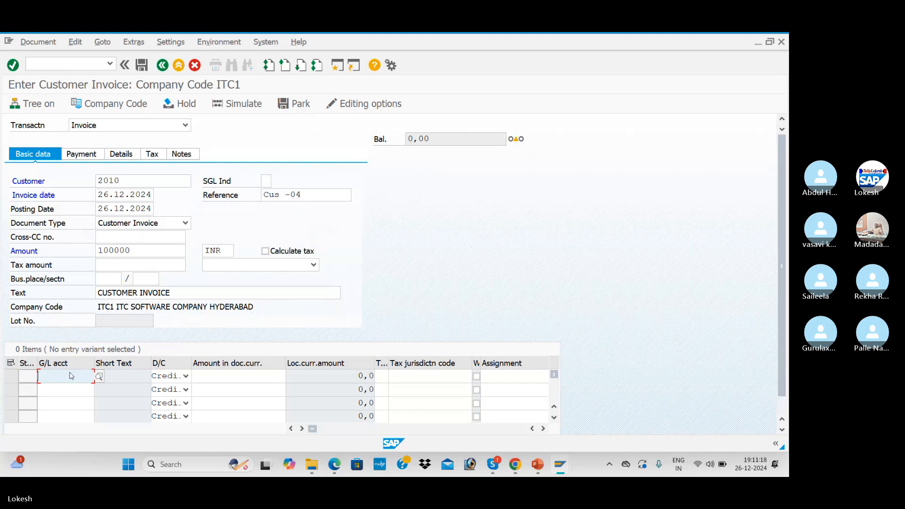
- Add an item line crediting G/L 300001 Sales A/c for 100000 with text Sales A/c
click(103, 377)
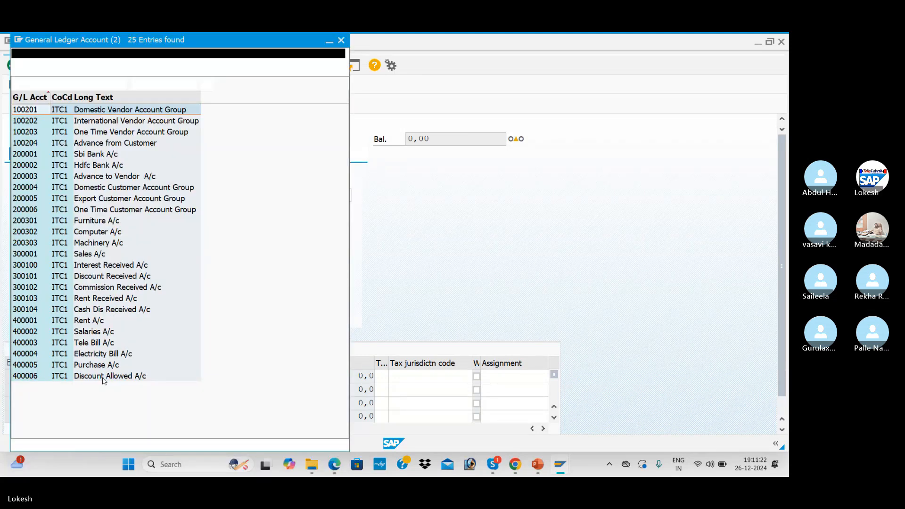
key(Down)
key(Down)
key(Down)
key(Down)
key(Down)
key(Down)
key(Down)
key(Down)
key(Down)
key(Down)
key(Down)
key(Down)
key(Down)
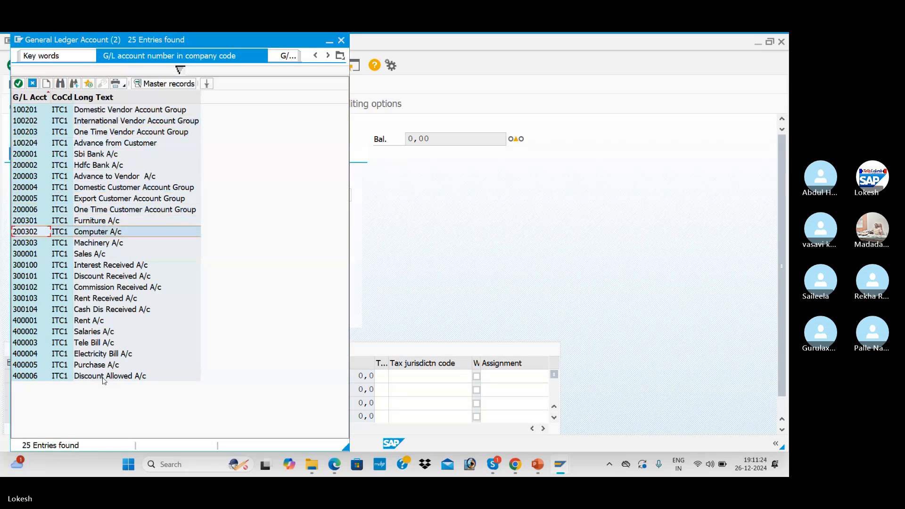
key(Return)
key(Tab)
key(Tab)
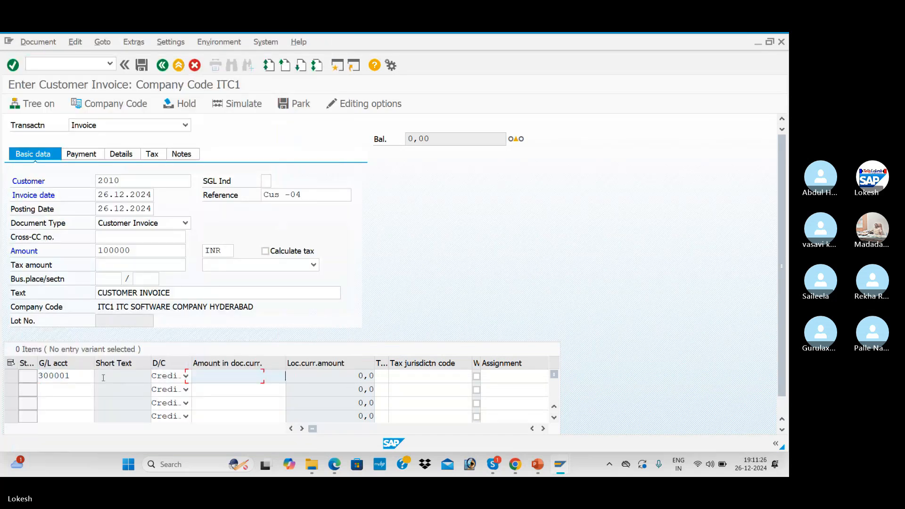
key(Return)
key(Tab)
key(Tab)
key(Tab)
key(Tab)
key(Tab)
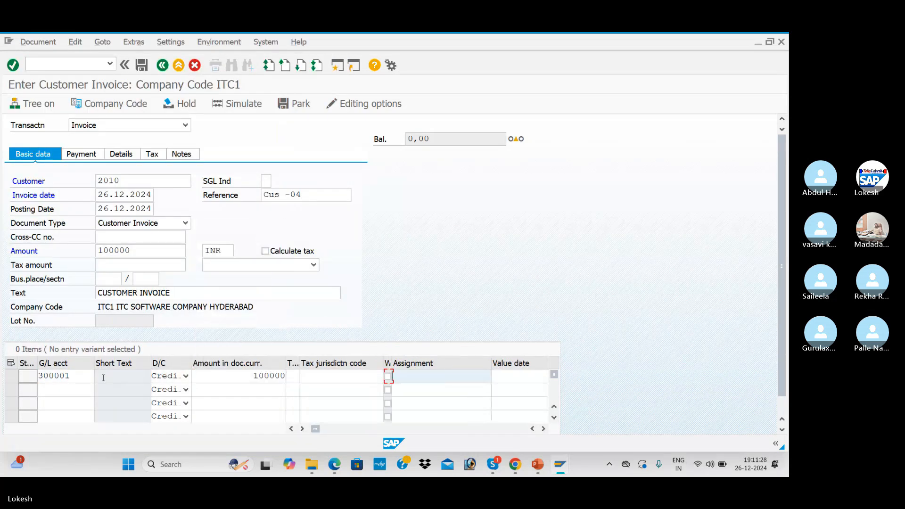
key(Down)
key(Return)
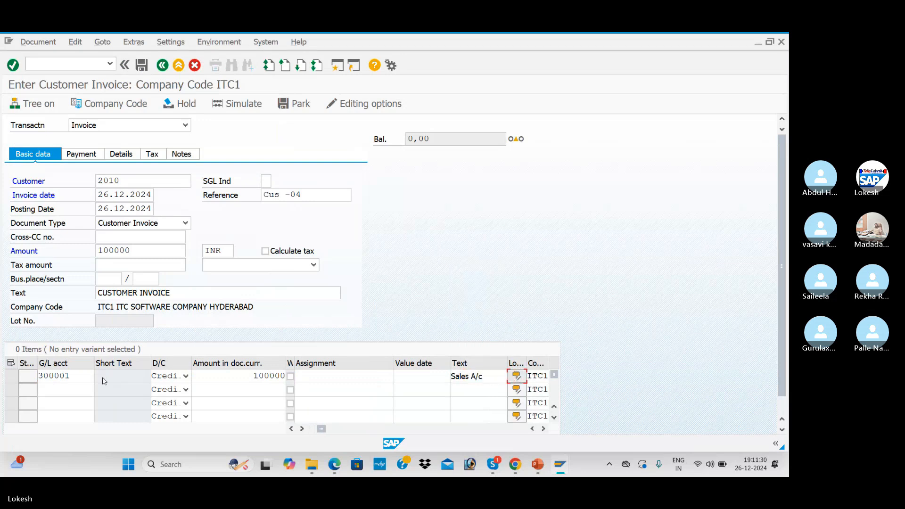
click(516, 375)
click(459, 181)
- Validate and simulate the 100,000 INR invoice, then post it as document 2004
key(Return)
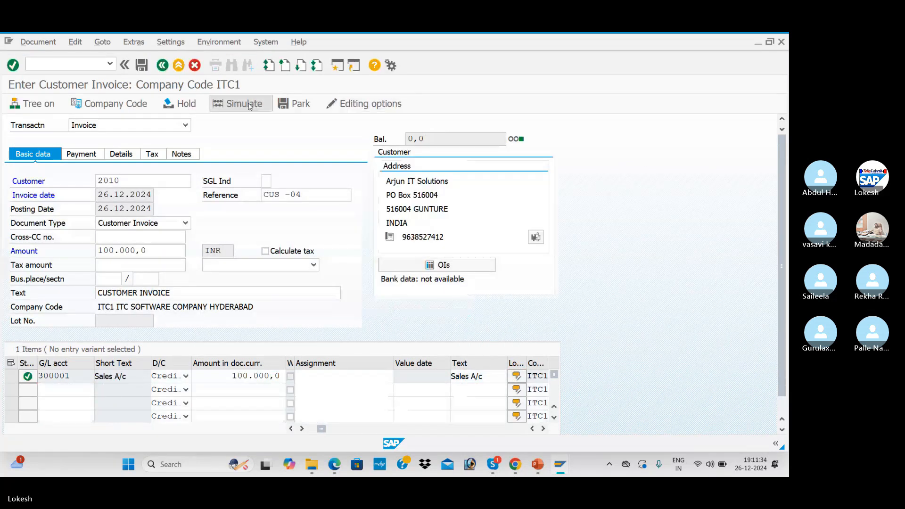
click(240, 103)
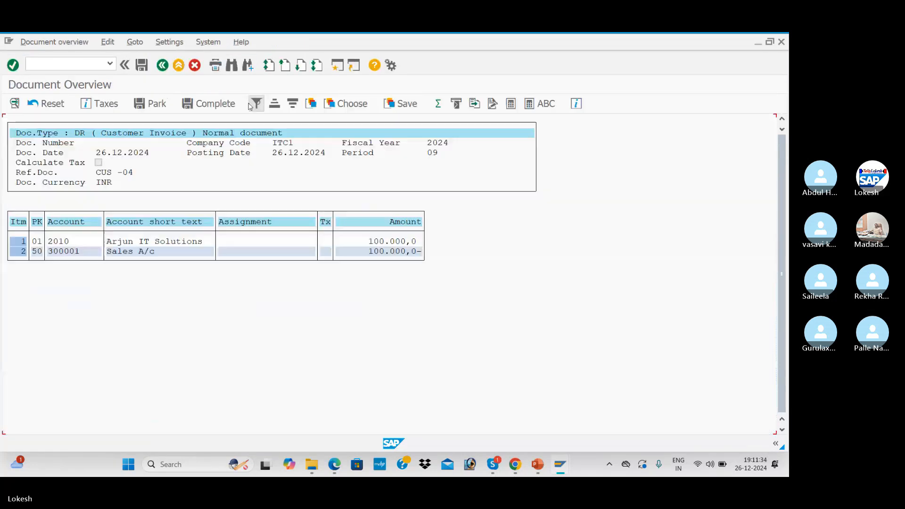
click(144, 65)
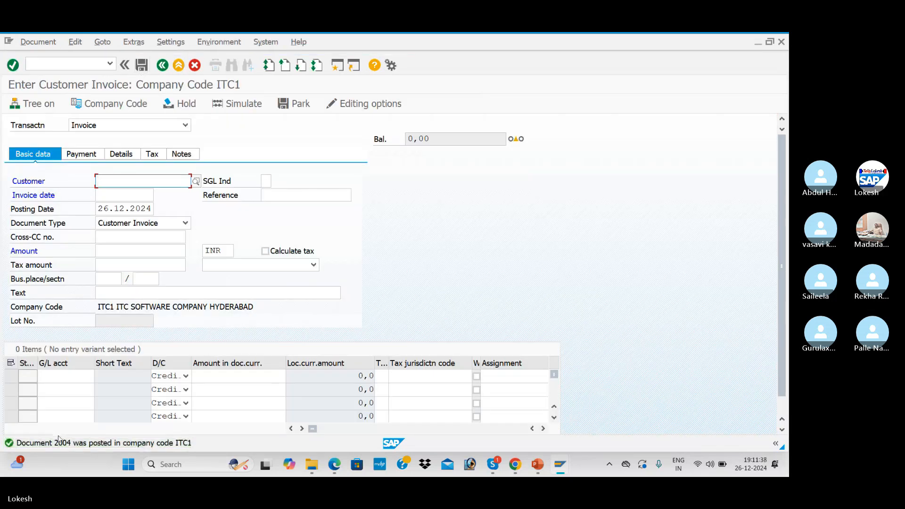
- Refresh the FBL5N list so invoice 2004 (100,000 INR) appears beside down payment 3004
key(alt+Tab)
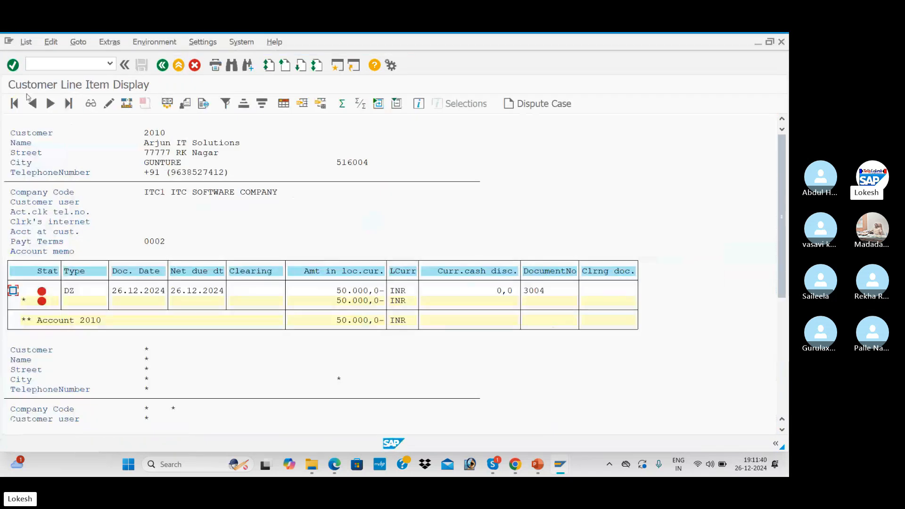
click(27, 43)
click(41, 70)
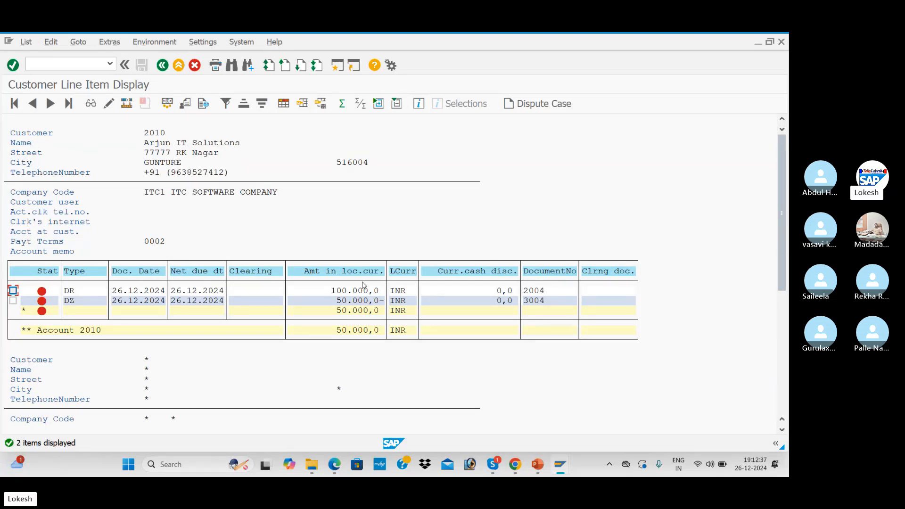
- Check the Customer Down Payment configuration slide, then return to the Enter Customer Invoice screen
key(alt+Tab)
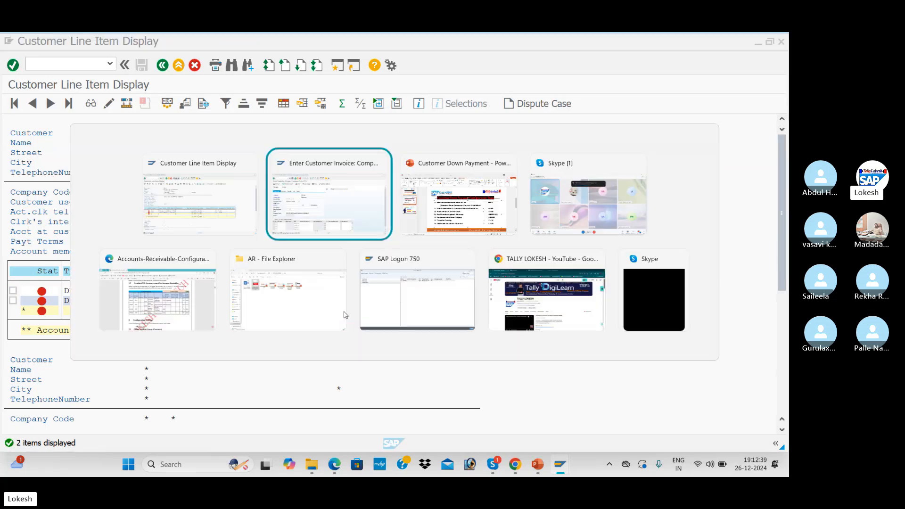
key(alt+Tab)
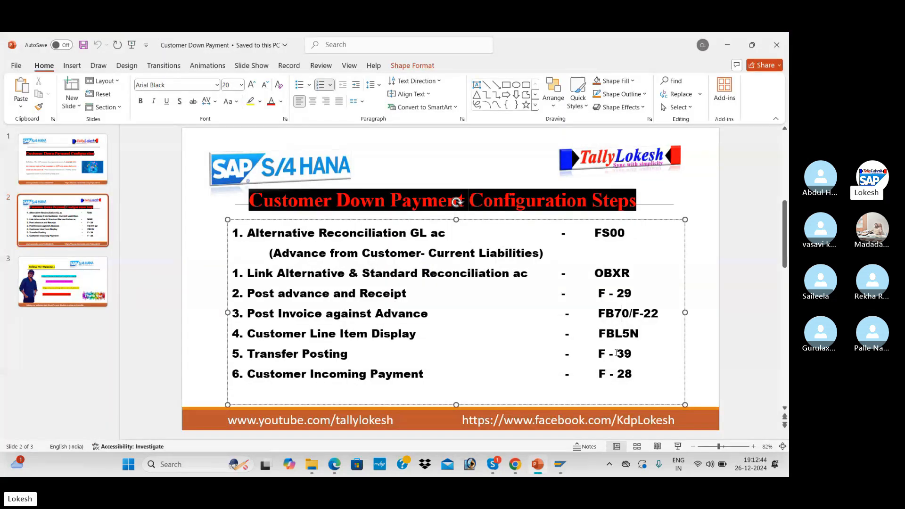
click(697, 349)
key(alt+Tab)
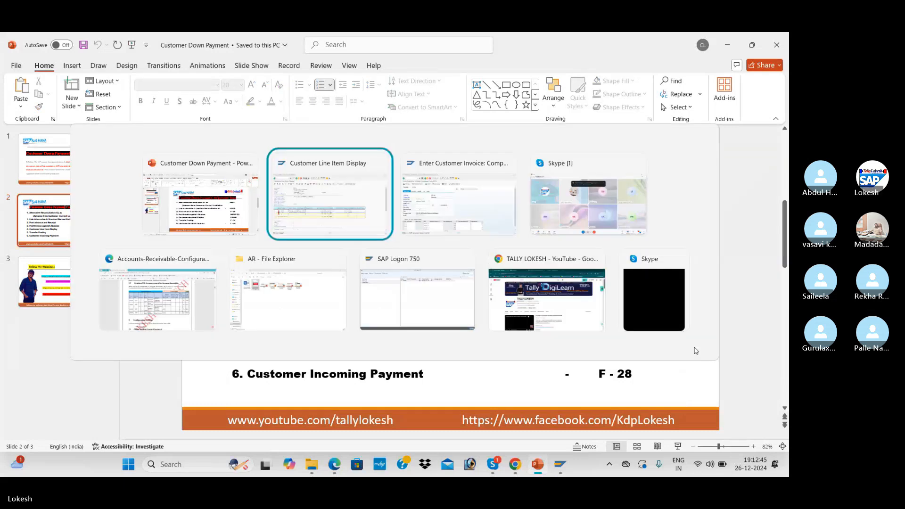
key(alt+Tab)
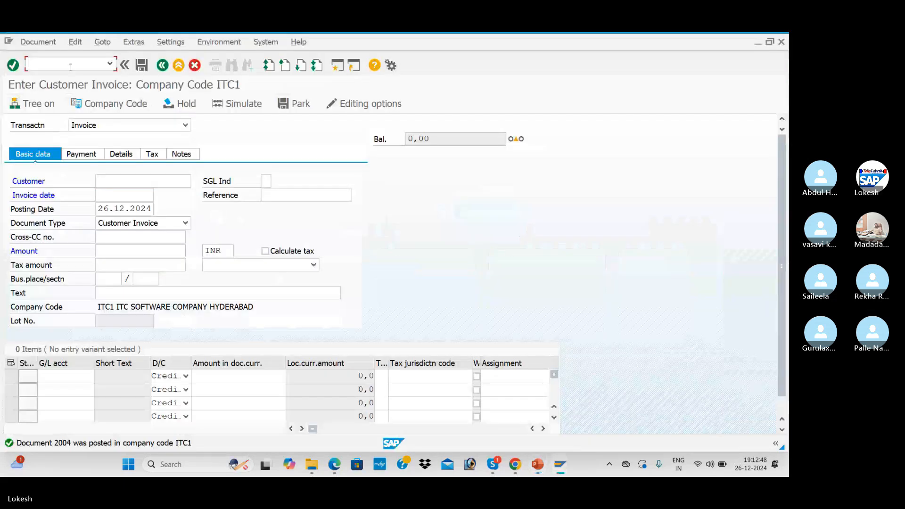
- Start the clearing transaction with document date 26.12.2024 and reference Cus -05
text(/N)
text(F-)
text(28)
key(Return)
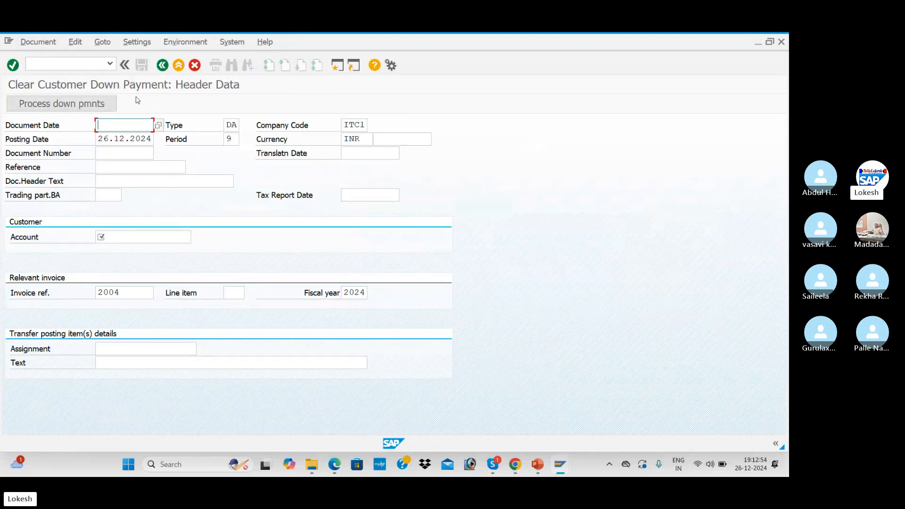
text(26)
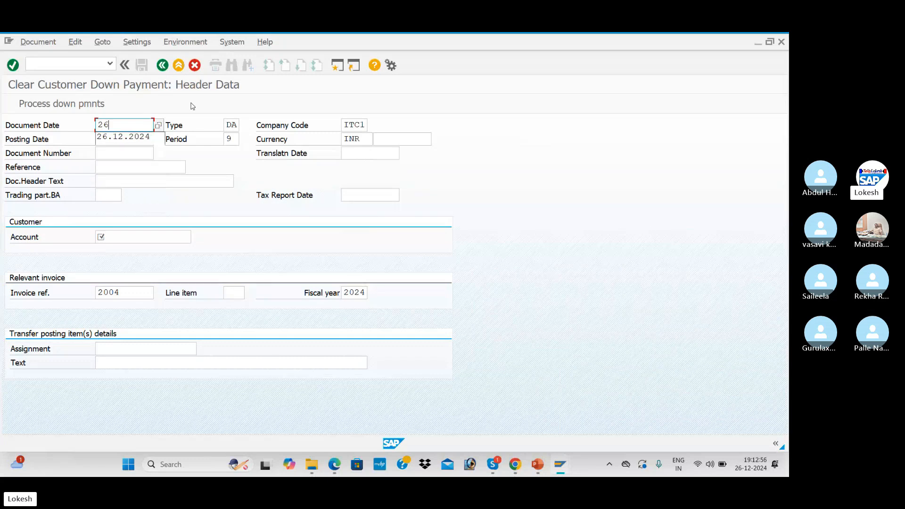
text(.12.2024)
key(Tab)
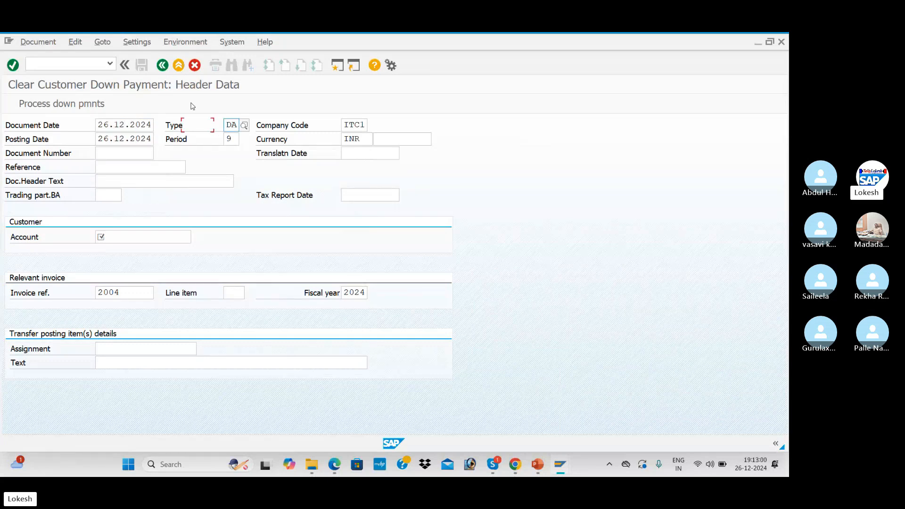
key(Tab)
key(Tab)
key(Tab)
key(Tab)
key(Tab)
key(Tab)
key(Tab)
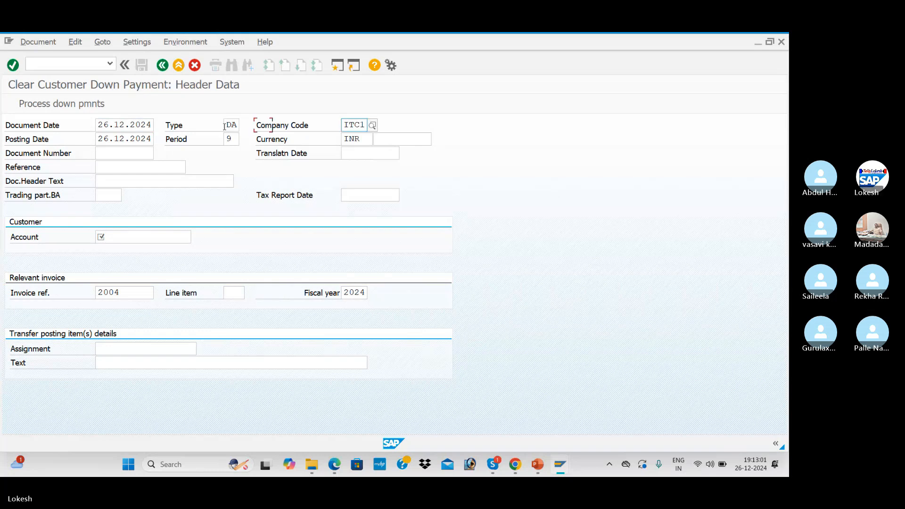
key(Tab)
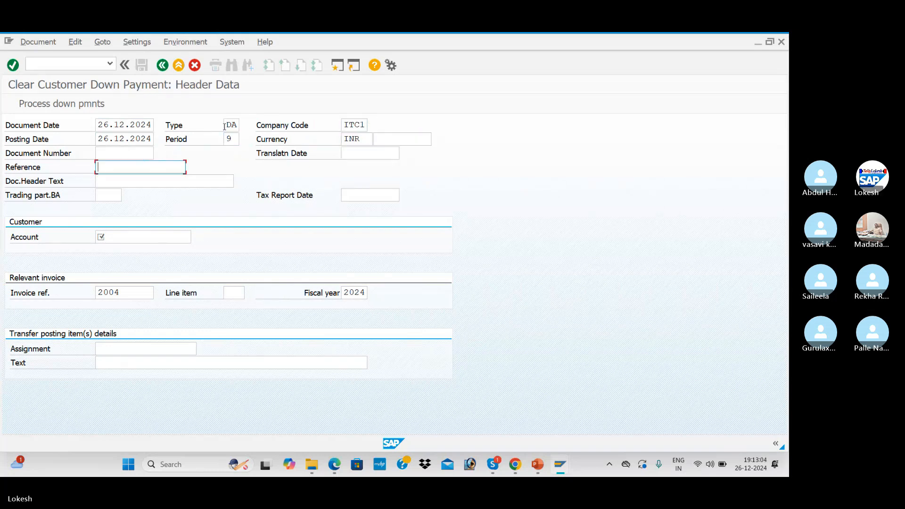
key(Down)
key(Tab)
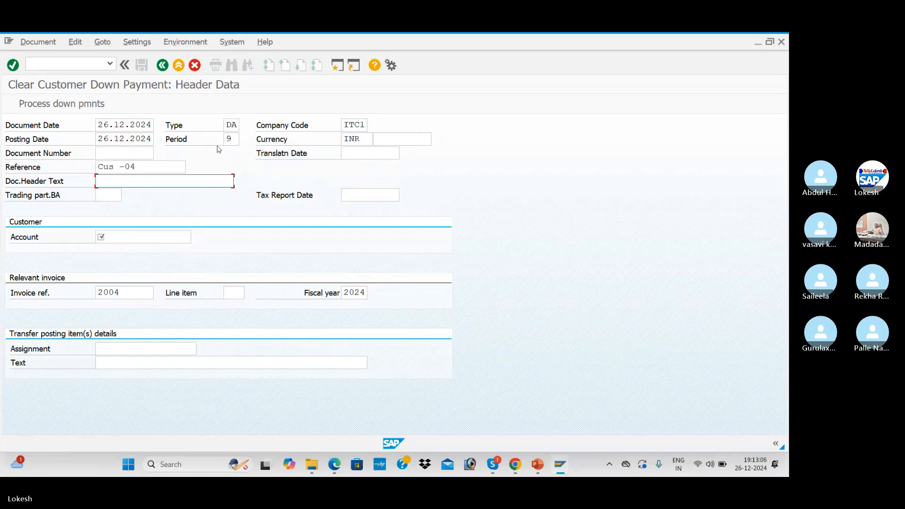
key(shift+Tab)
key(BackSpace)
text(5)
key(Tab)
- Enter header text Customer Down Payment, customer 2010 and item text Customer Invoice, then process the header
key(Down)
key(Tab)
key(Tab)
key(Tab)
key(Tab)
key(shift+Tab)
key(Down)
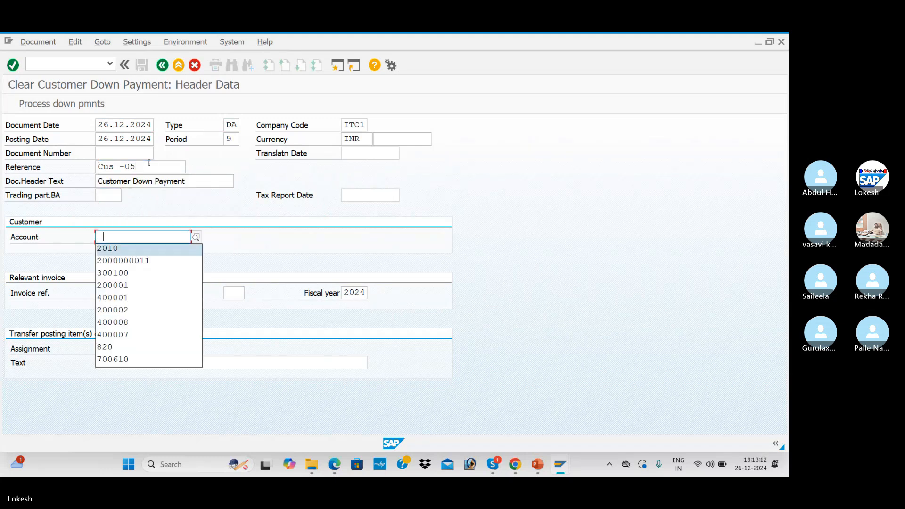
key(Tab)
key(Tab)
key(Tab)
key(Tab)
key(Tab)
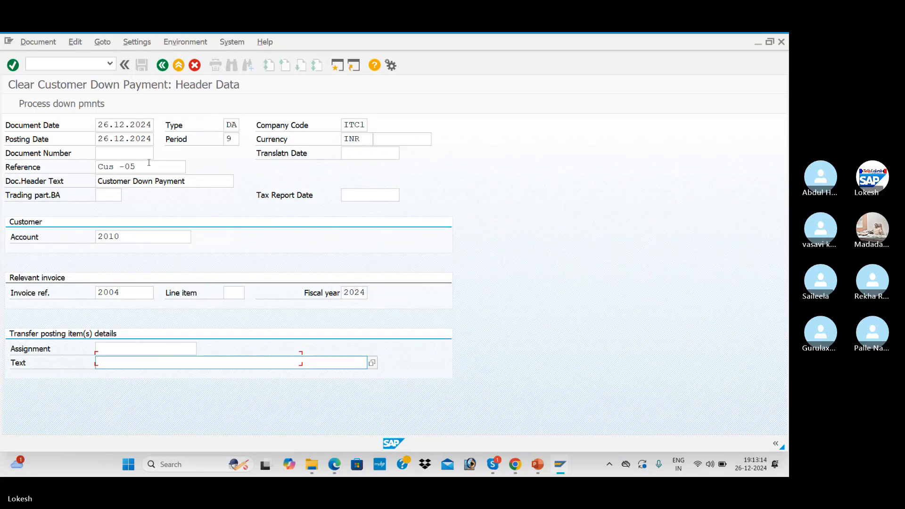
key(Down)
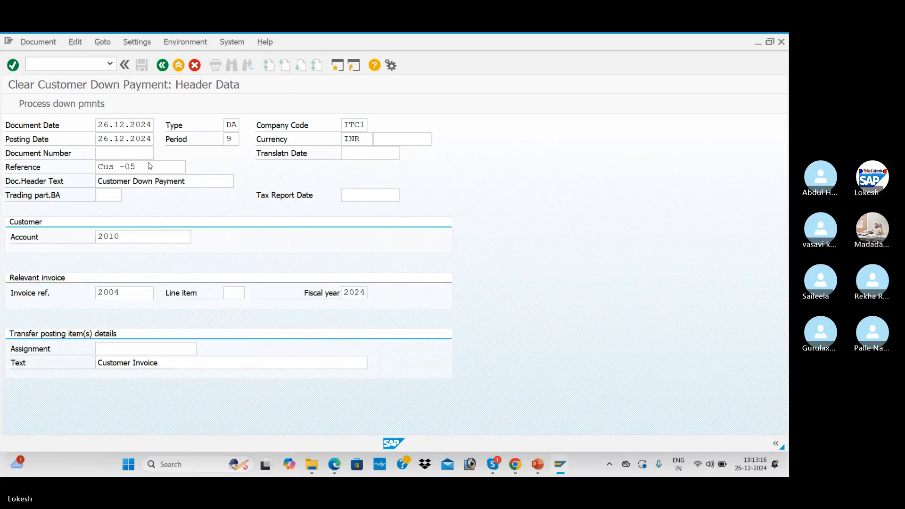
click(13, 65)
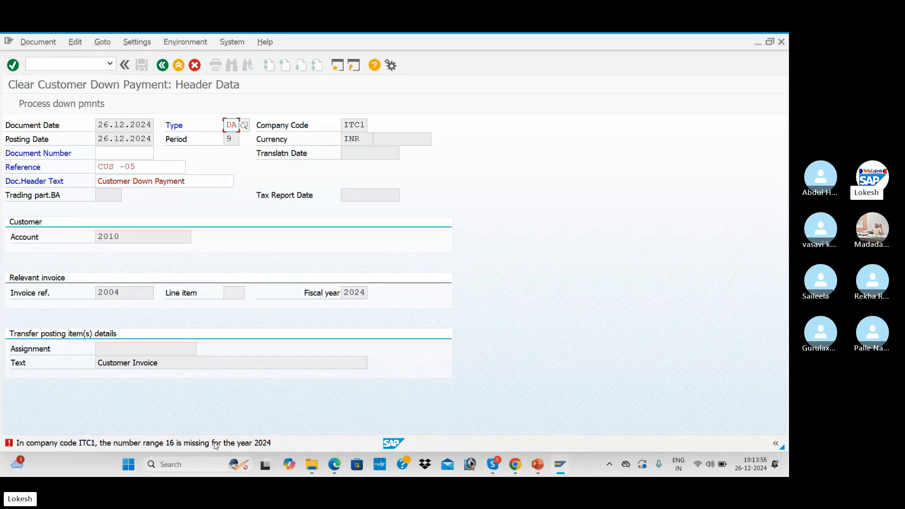
- Open FBN1 number range intervals for company code ITC1 in edit mode
click(83, 62)
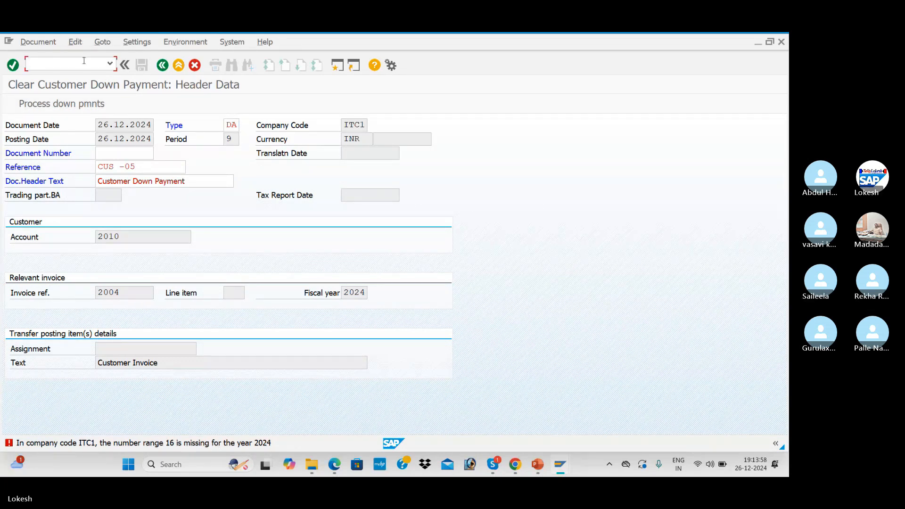
text(/NFBN)
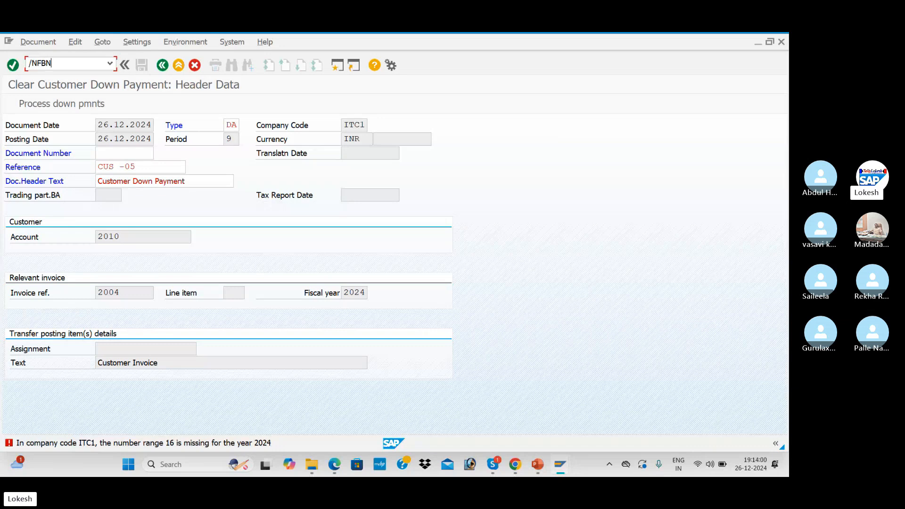
text(1)
key(Return)
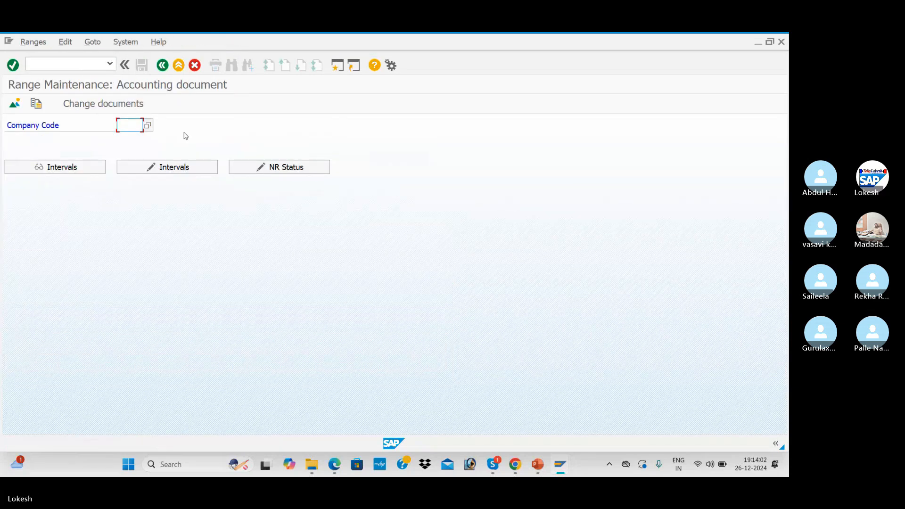
click(129, 125)
click(141, 138)
click(158, 166)
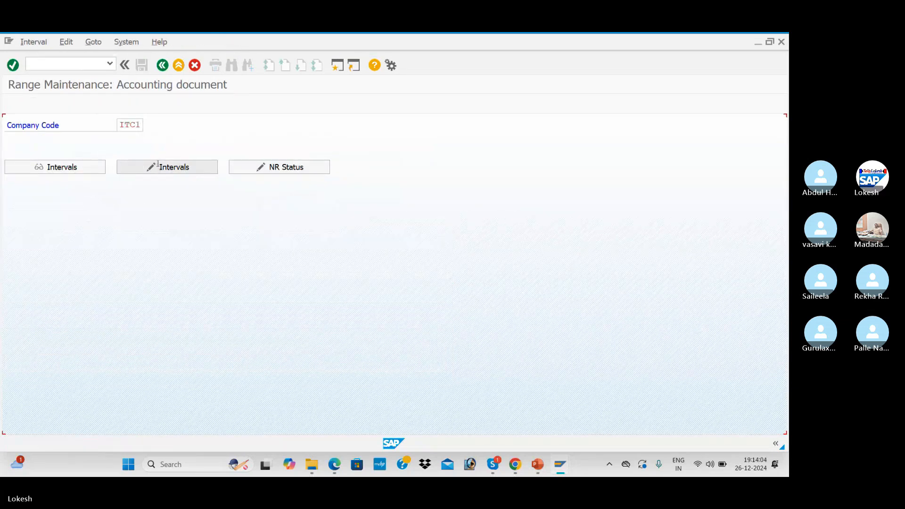
- Add interval 16 for 2024 from 7001 to 8000, save it, and exit to Easy Access
click(14, 106)
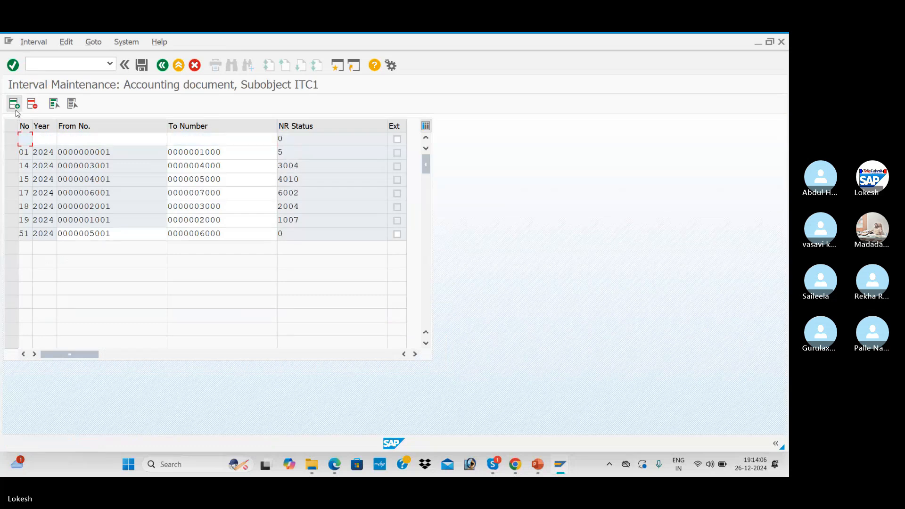
text(162024)
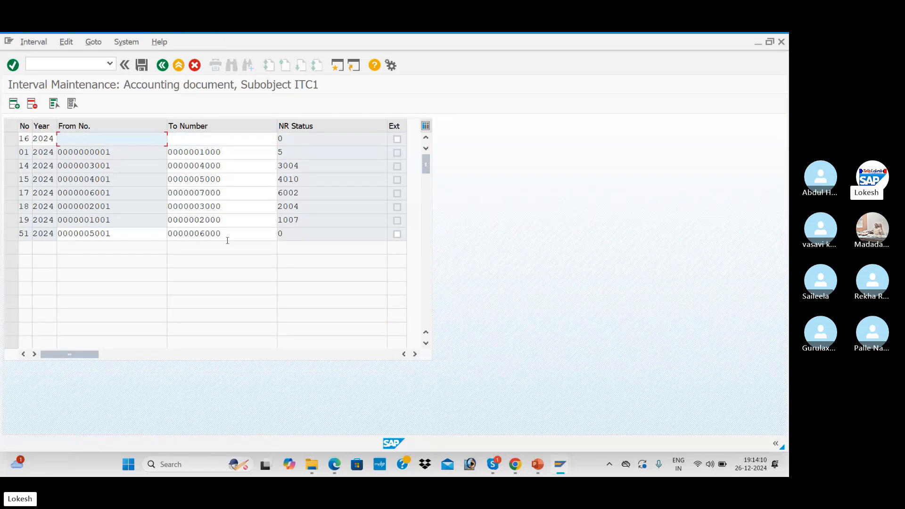
text(7001)
key(Tab)
text(8000)
key(Return)
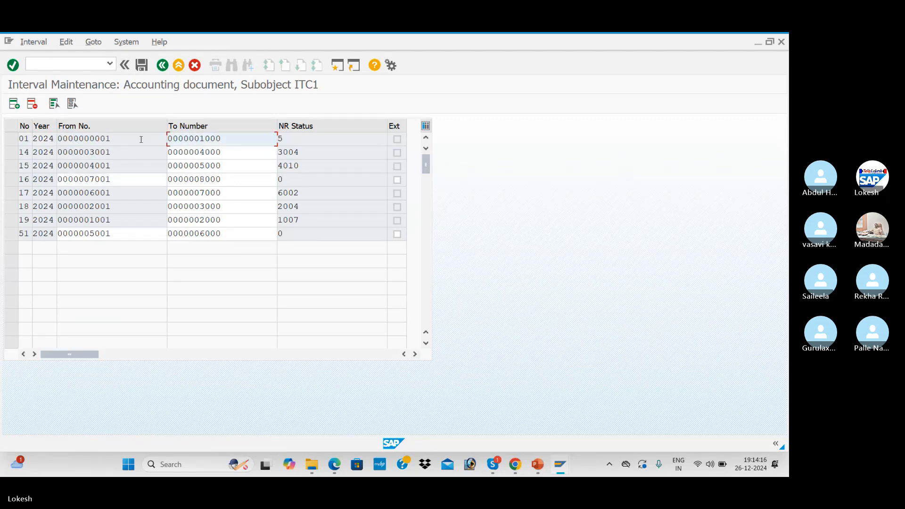
click(141, 65)
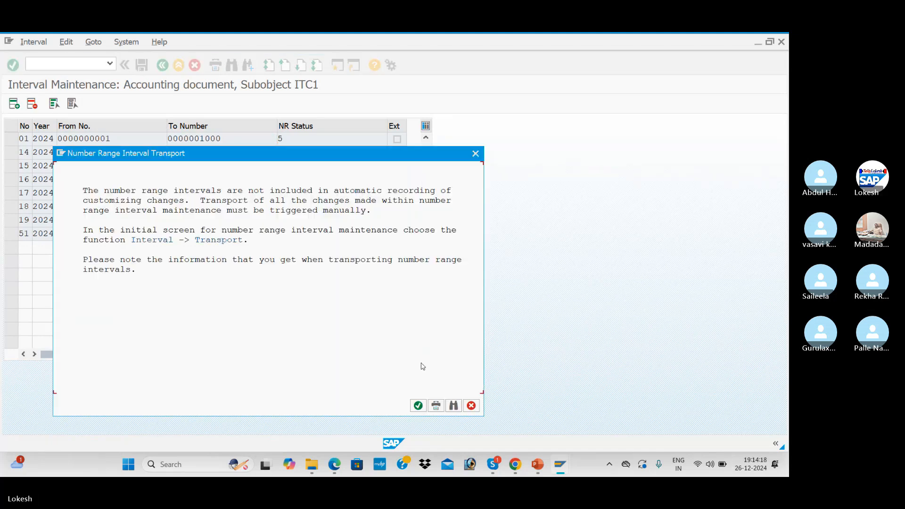
click(418, 406)
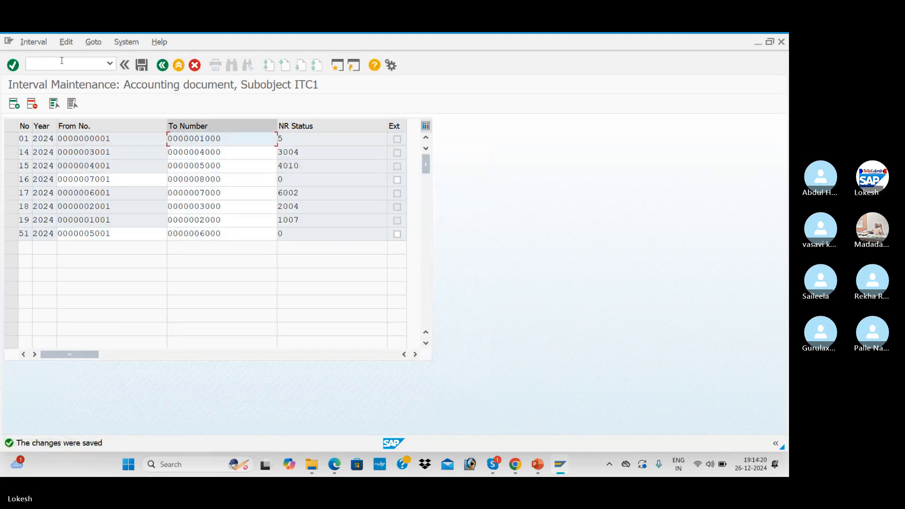
text(/n)
key(Return)
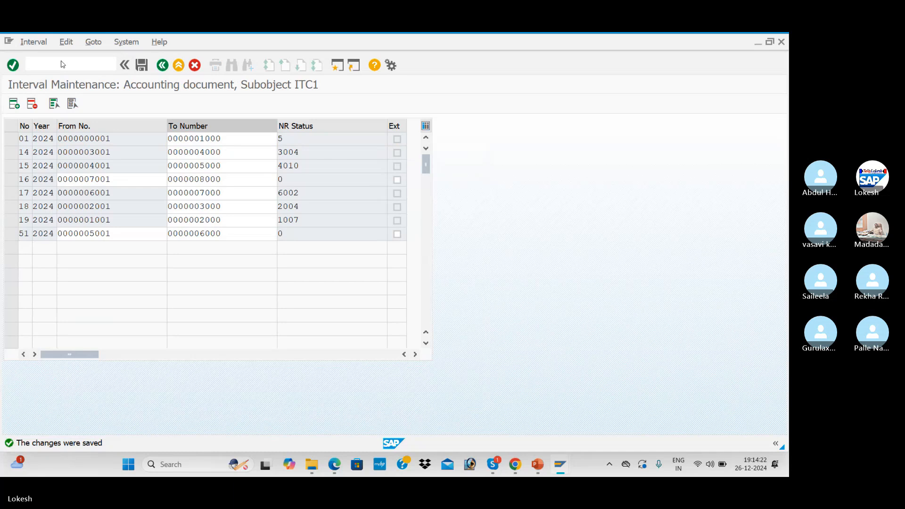
- Restart F-39 with date 26.12.2024, reference Cus -05, customer 2010 and text Customer Invoice
key(alt+Tab)
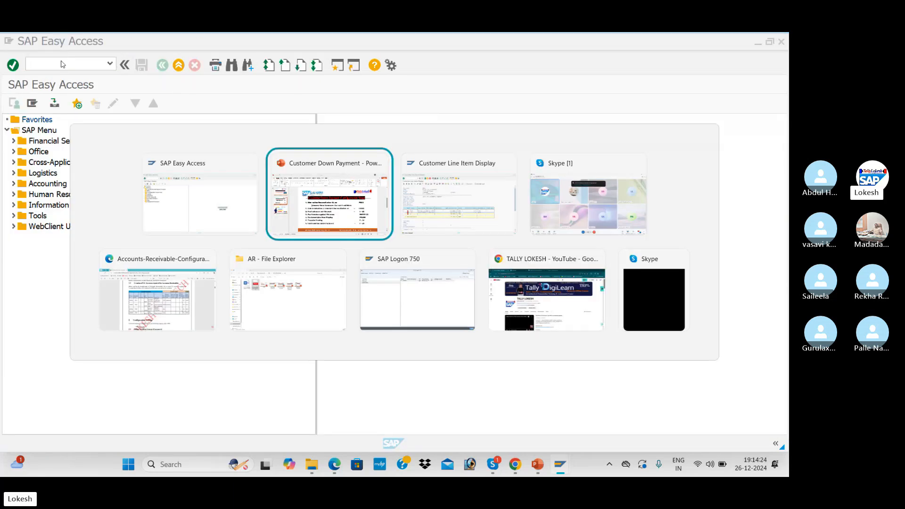
key(alt+Tab)
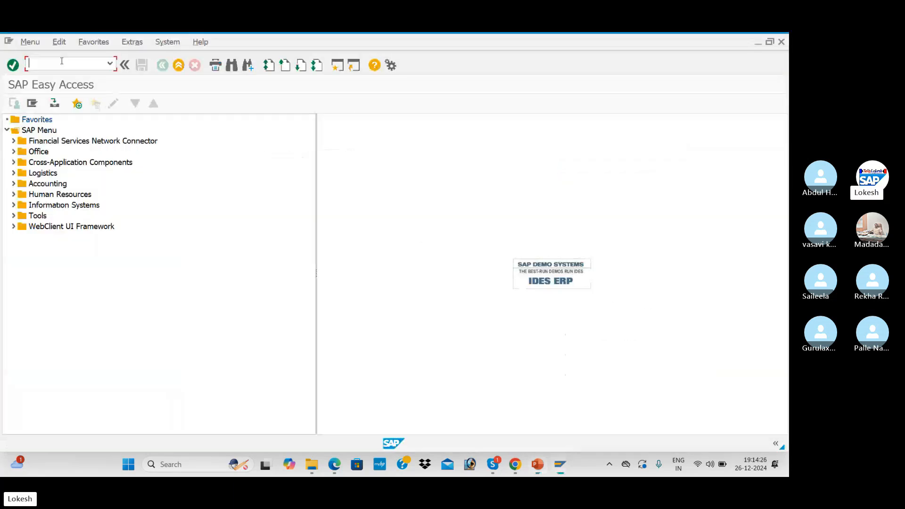
text(F-39)
key(Return)
click(124, 124)
click(117, 135)
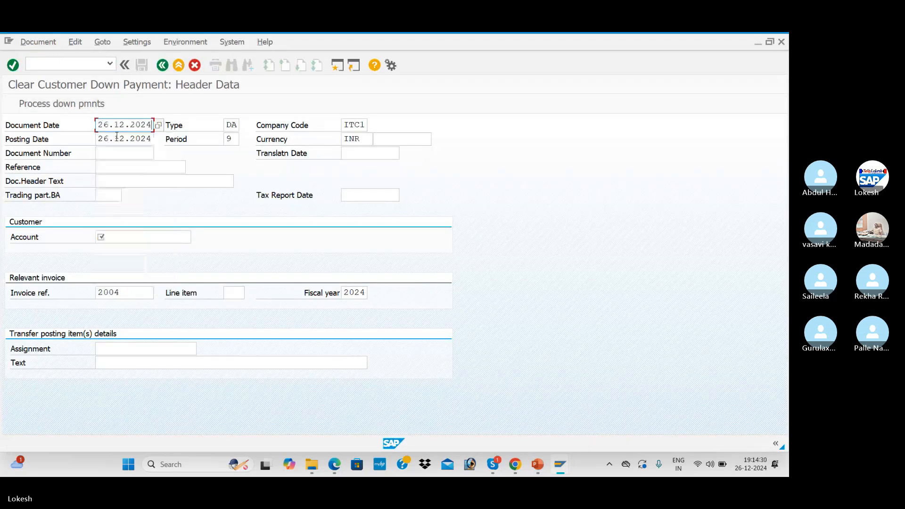
click(120, 164)
click(122, 177)
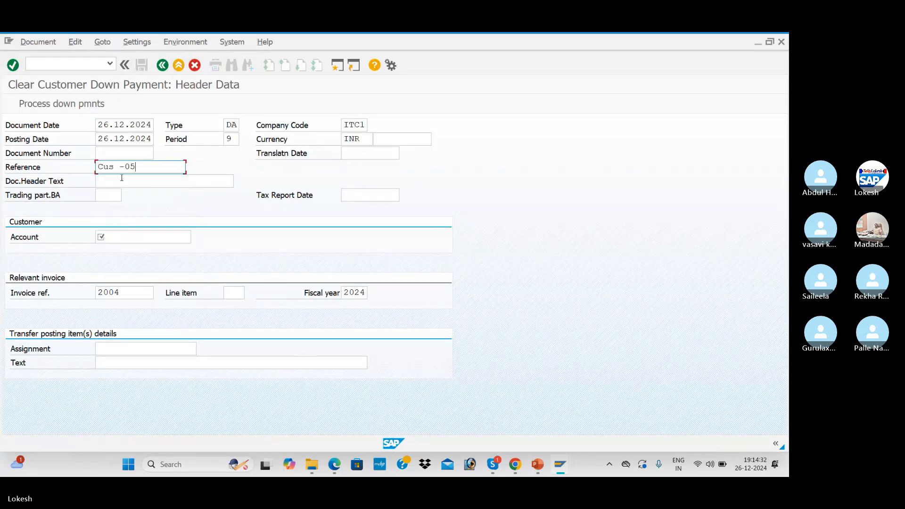
click(117, 236)
click(122, 247)
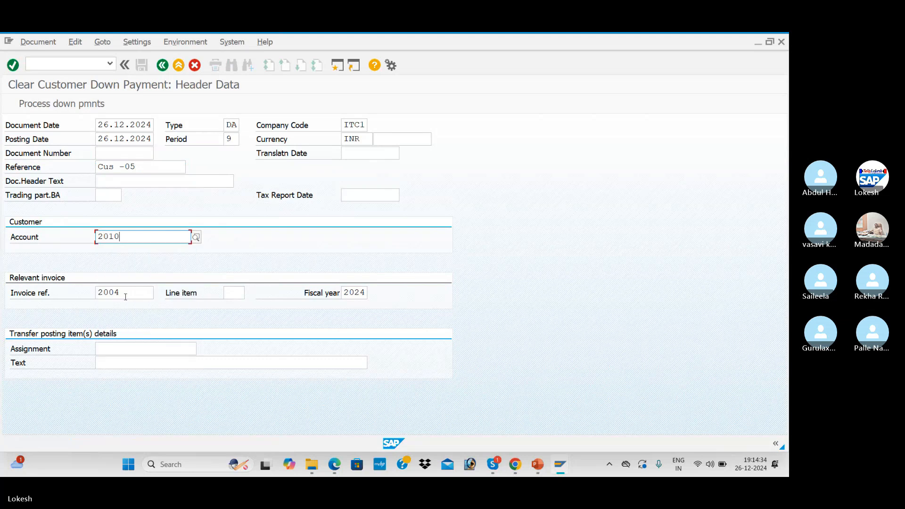
click(138, 362)
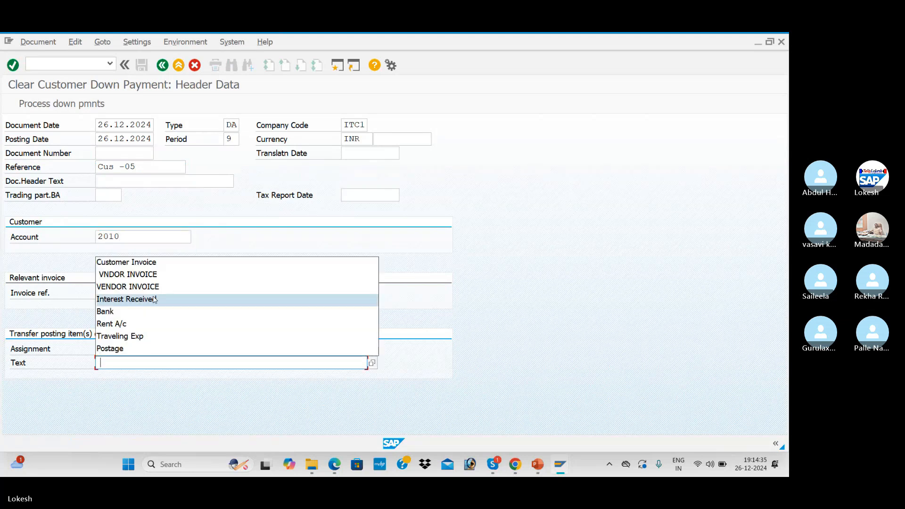
click(123, 261)
- Select down payment 3004 for clearing, correct customer line 002, and post document 7001
click(32, 100)
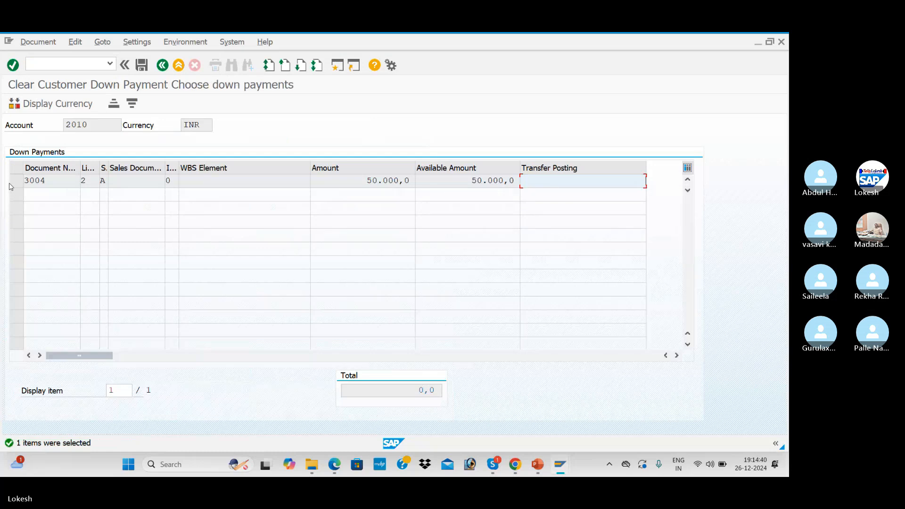
click(16, 181)
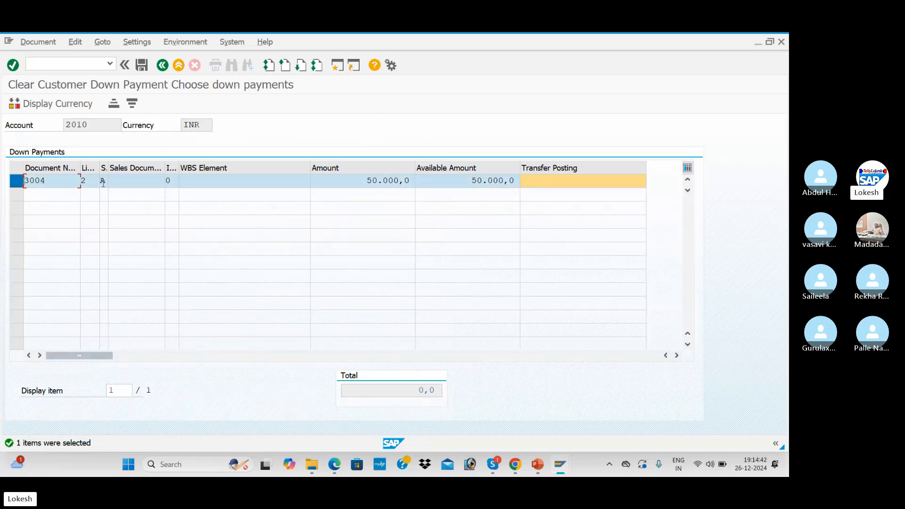
click(141, 65)
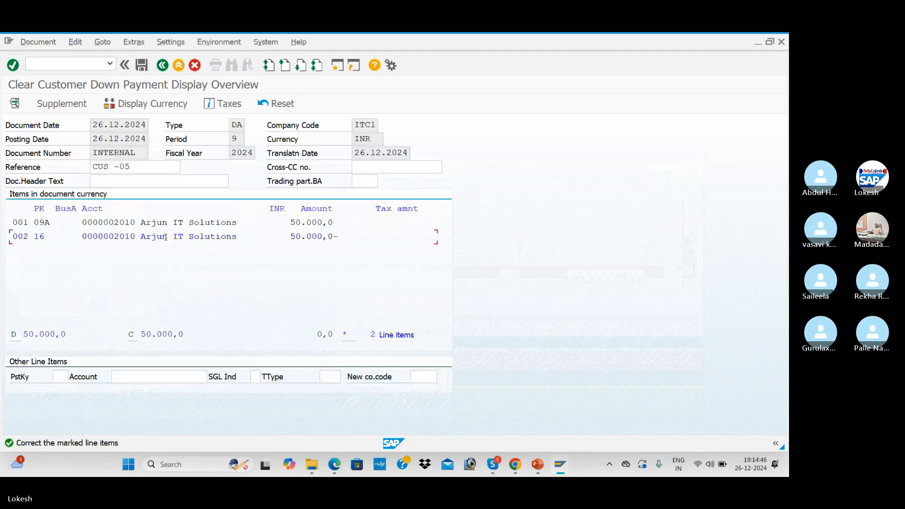
double_click(166, 241)
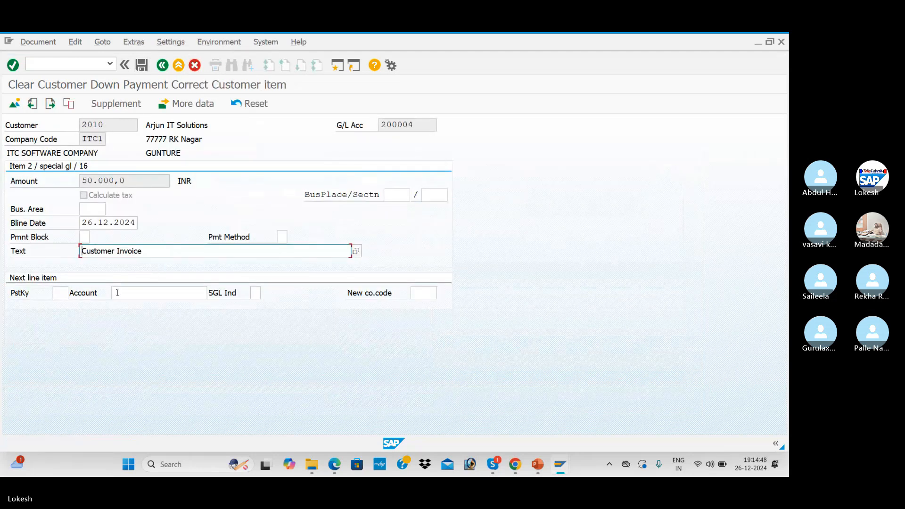
click(142, 65)
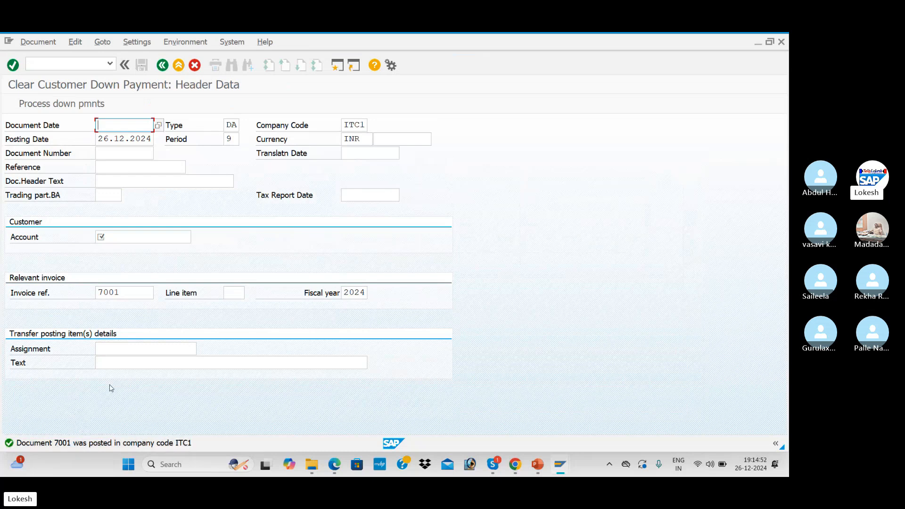
- Refresh customer 2010's FBL5N list to show invoice 2004 and document 7001, then return to F-39
key(alt+Tab)
key(alt+Tab)
click(26, 42)
click(45, 71)
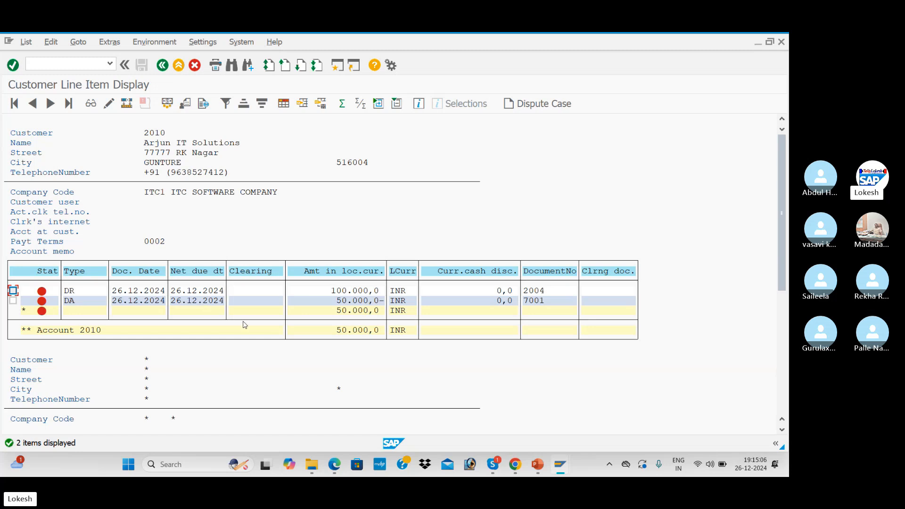
key(alt+Tab)
key(alt+Tab)
key(alt+Tab)
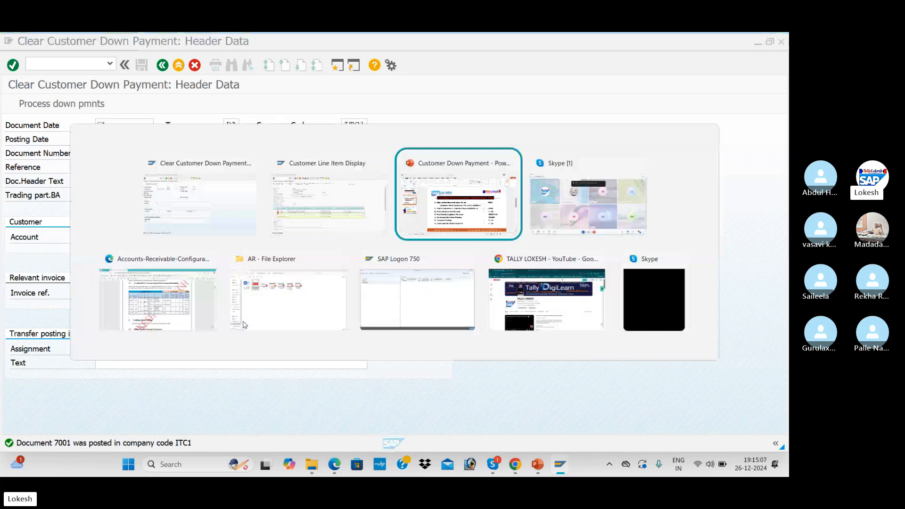
key(alt+Tab)
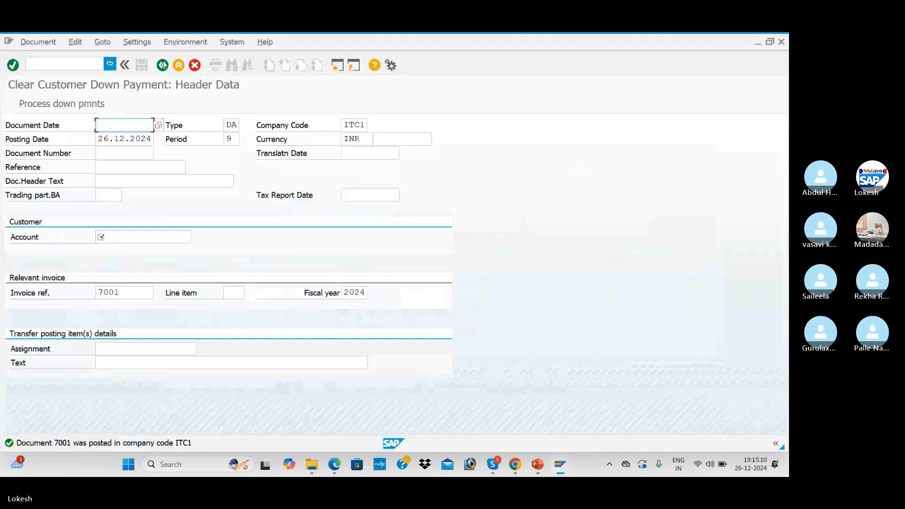
click(99, 66)
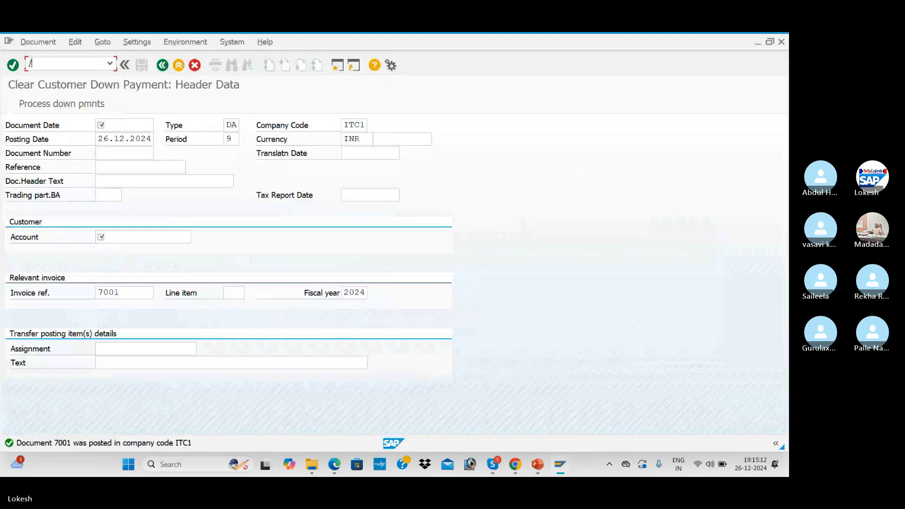
- Start F-28 with both dates 26.12.2024 and reference Cus -06
key(Return)
key(BackSpace)
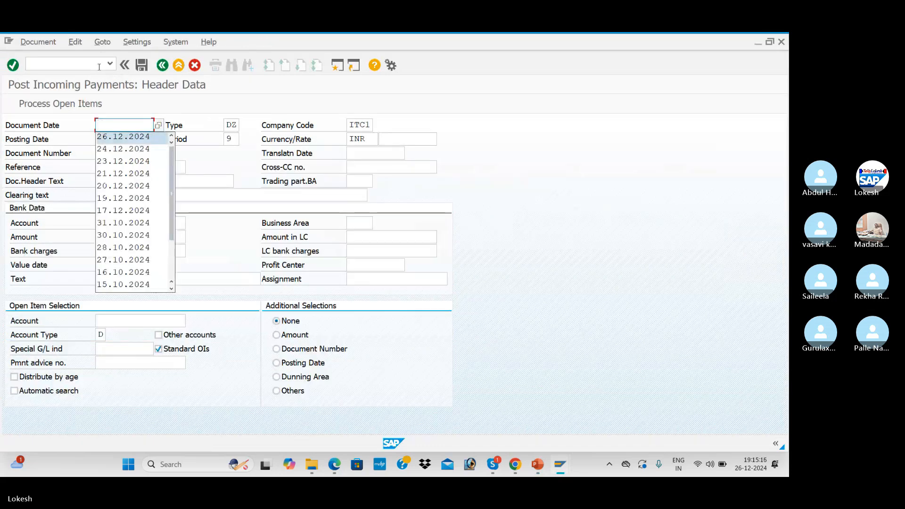
key(Return)
key(Tab)
key(Tab)
key(Tab)
key(Tab)
key(Tab)
key(Tab)
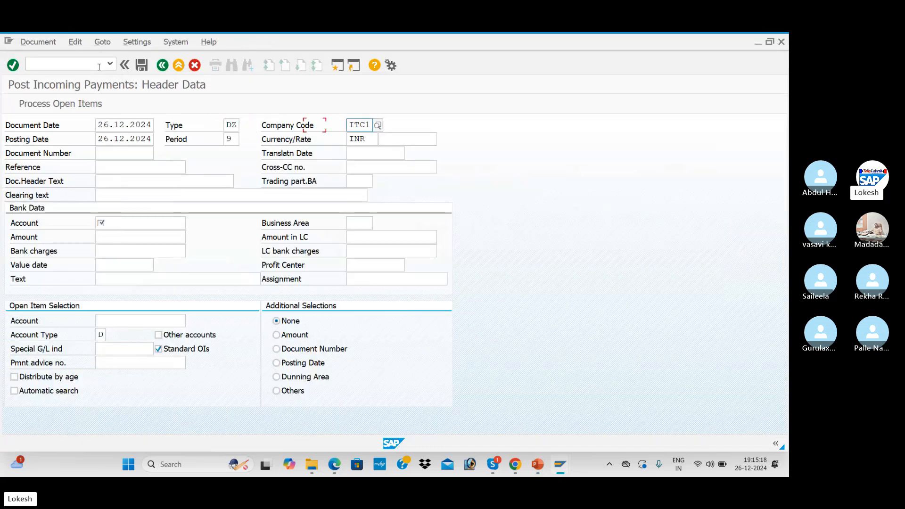
key(Tab)
key(BackSpace)
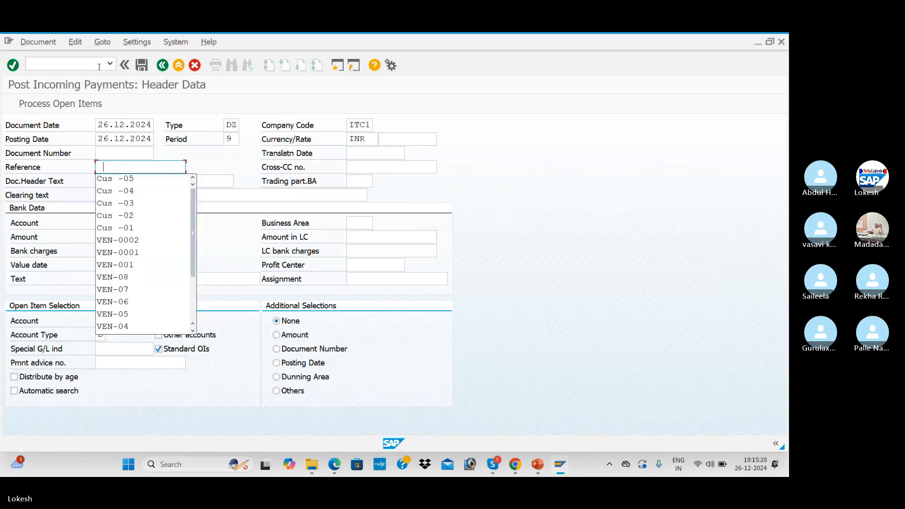
key(Down)
key(Return)
click(139, 169)
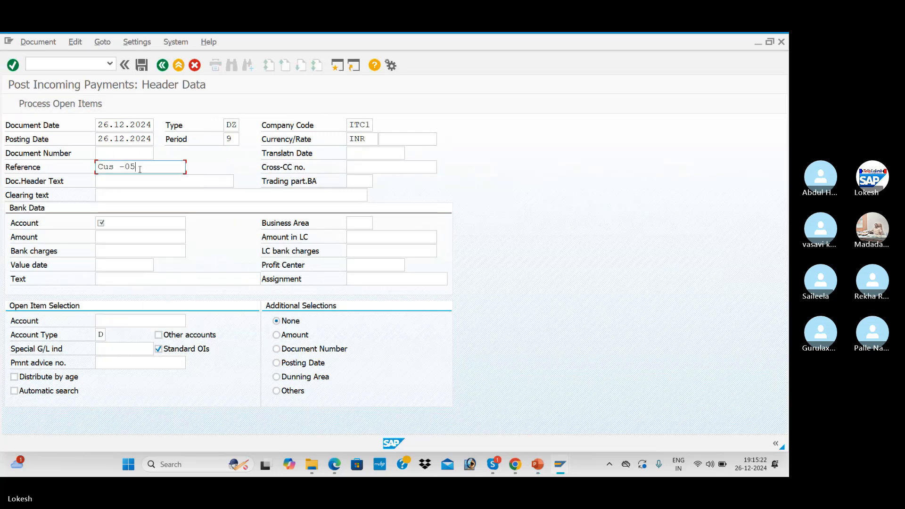
key(BackSpace)
text(6)
key(Tab)
key(Tab)
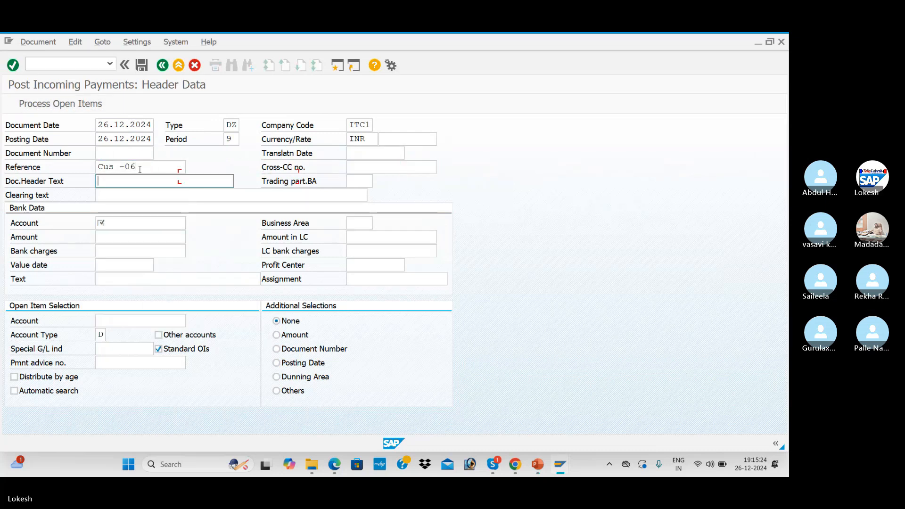
- Enter header text Customer Payment, bank account 200001, amount 50000 and text Customer Invoice
key(BackSpace)
key(Down)
key(Down)
key(Return)
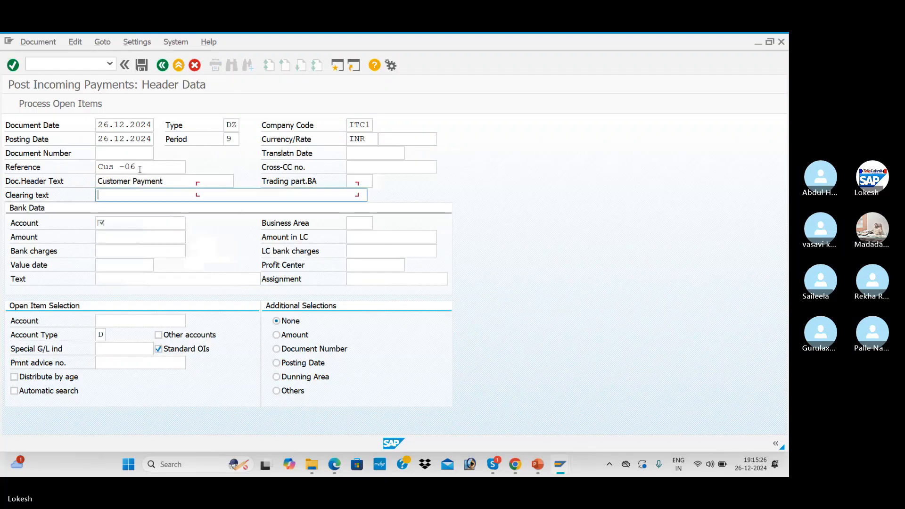
key(Tab)
key(Tab)
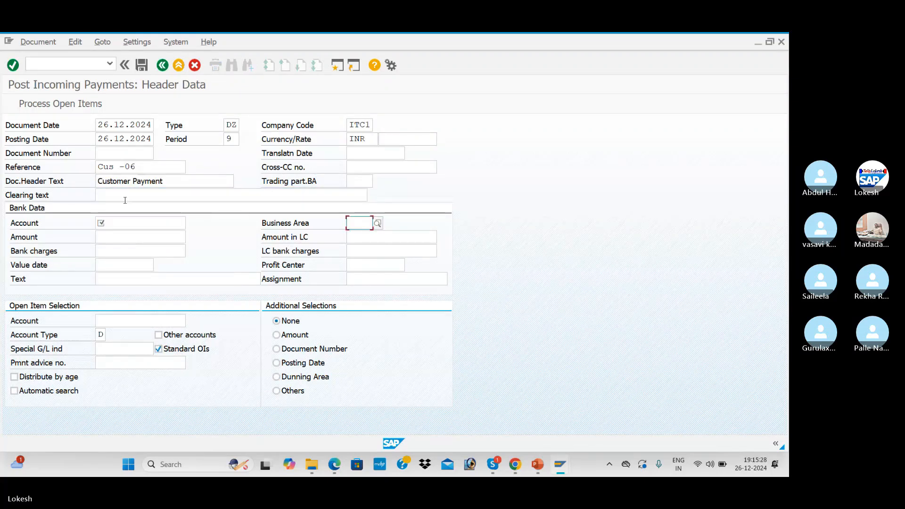
click(120, 223)
key(Down)
key(Return)
key(Tab)
key(Down)
key(Return)
key(Tab)
key(Tab)
key(Tab)
key(Tab)
key(Tab)
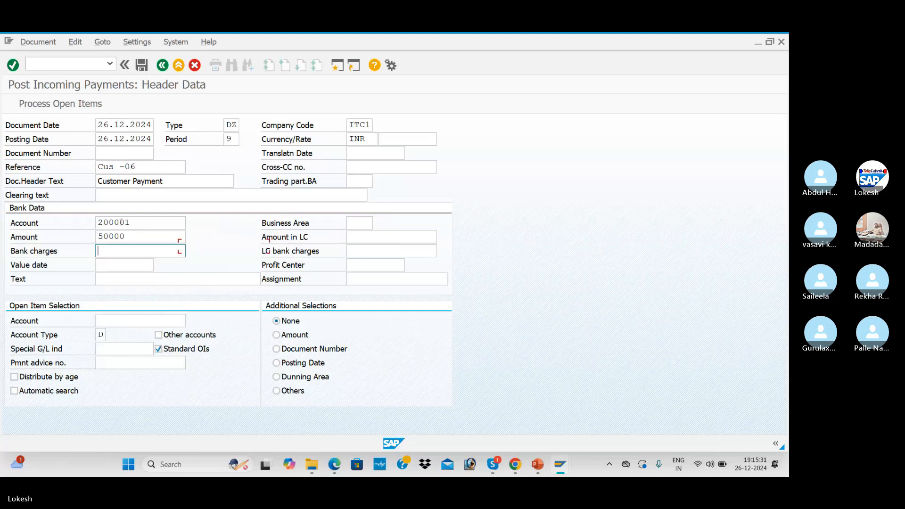
key(Down)
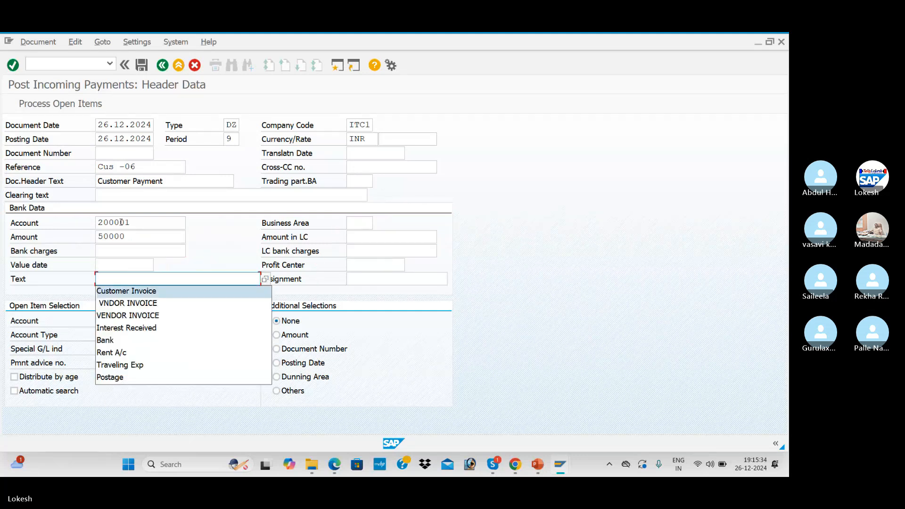
key(Return)
- Select customer 2010, process its open items, and post payment document 3005
key(Tab)
key(Tab)
key(Down)
key(Return)
key(Tab)
key(shift+F4)
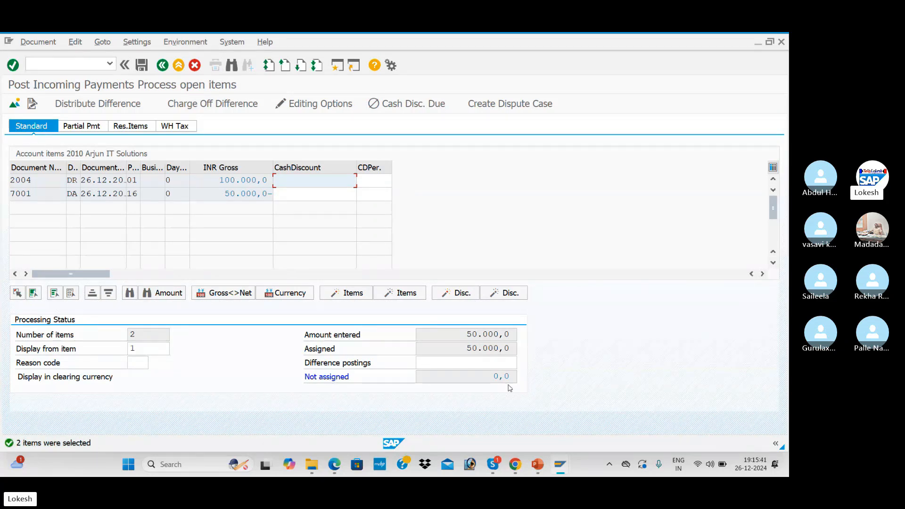
key(ctrl+s)
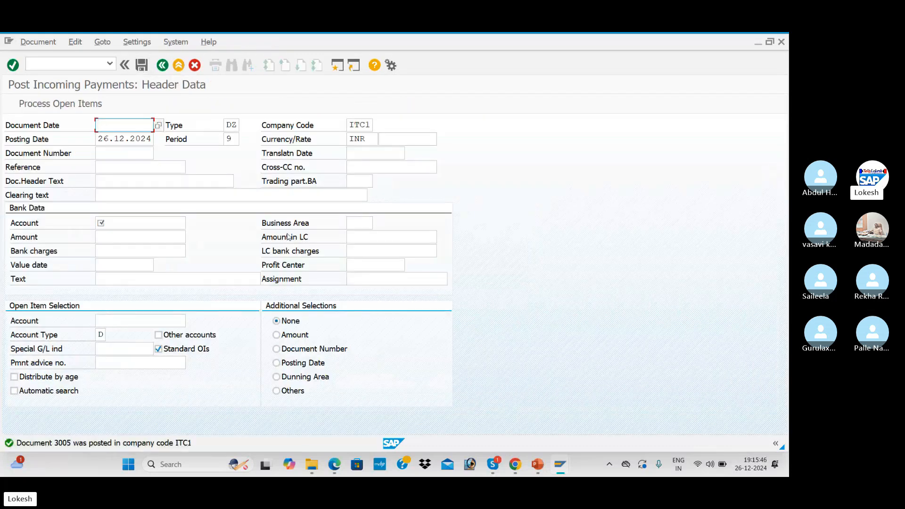
key(alt+Tab)
key(alt+Tab)
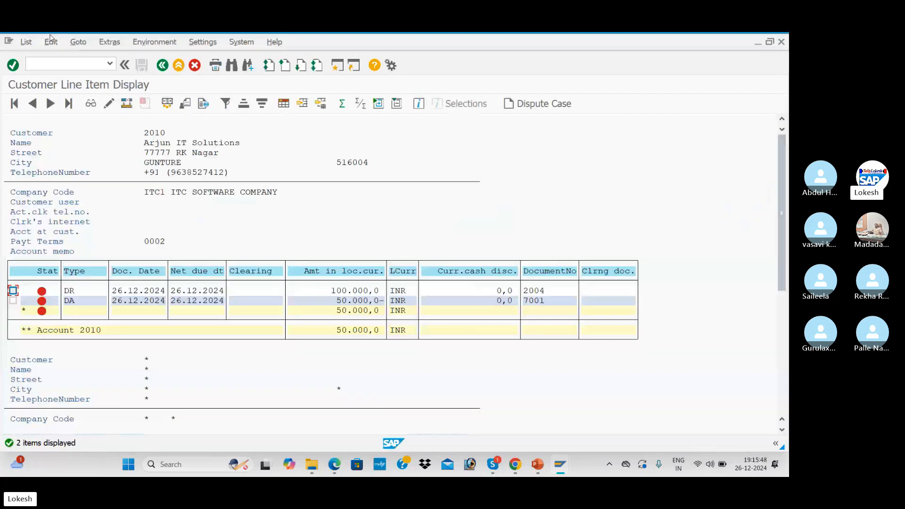
- List customer 2010's cleared items for clearing date 26.12.2024, showing all five items cleared
click(26, 41)
click(54, 70)
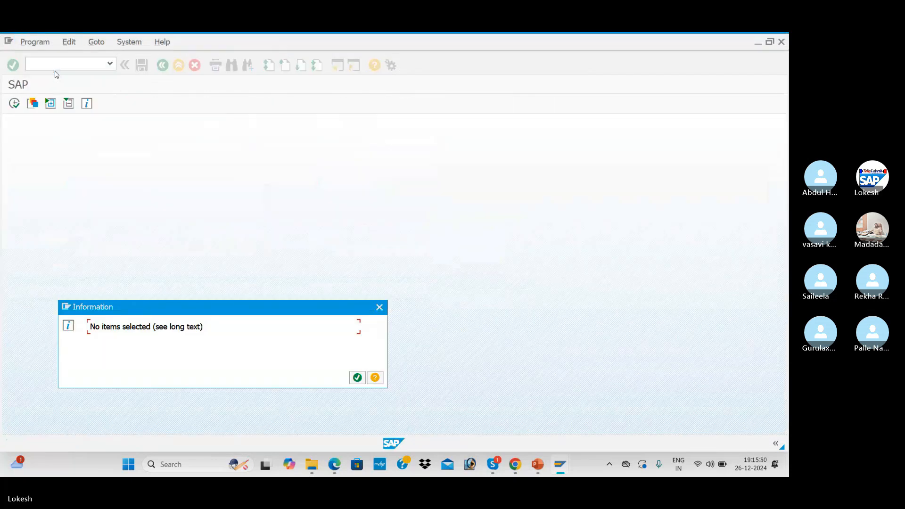
click(357, 377)
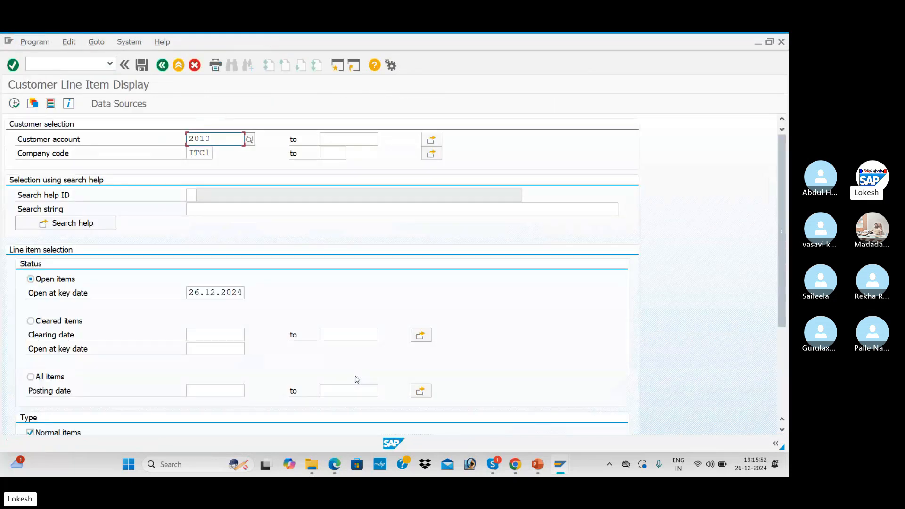
click(59, 322)
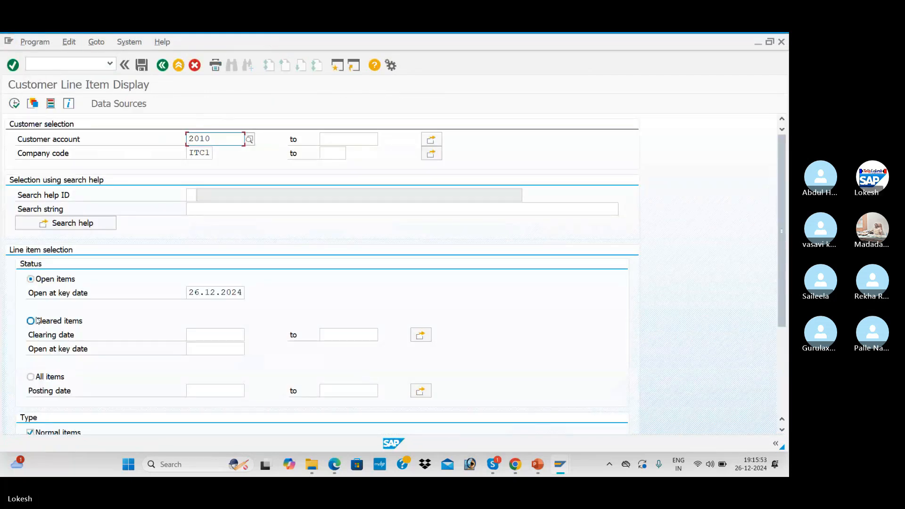
click(210, 334)
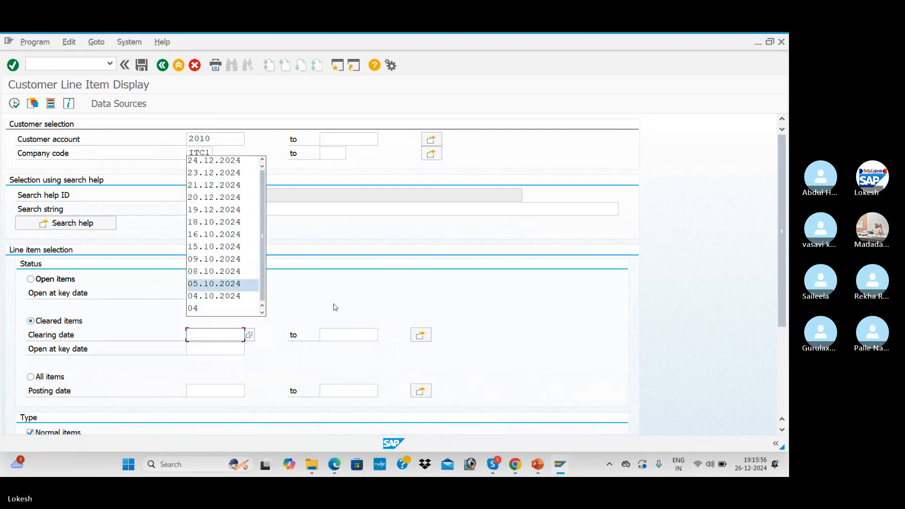
click(399, 306)
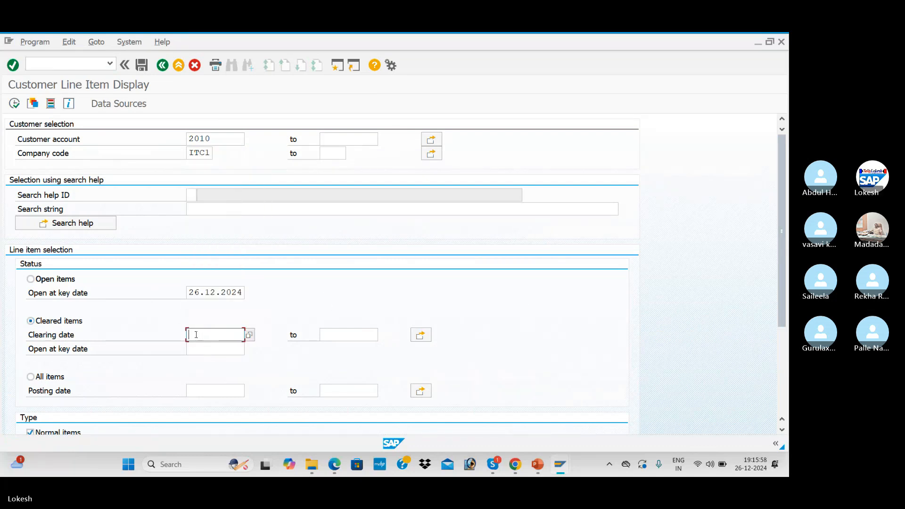
text(26.12.2024)
key(Tab)
click(14, 103)
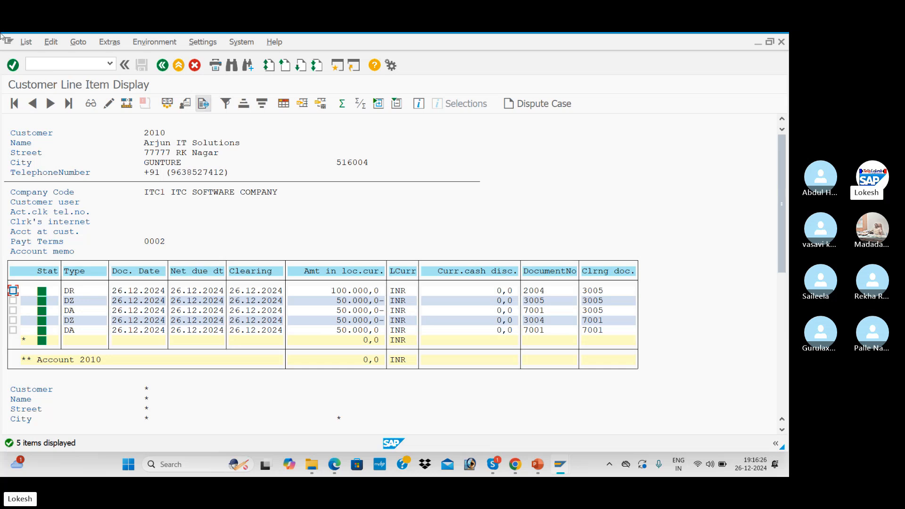
- Leave the line item report with /n to return to SAP Easy Access
click(29, 63)
text(/n)
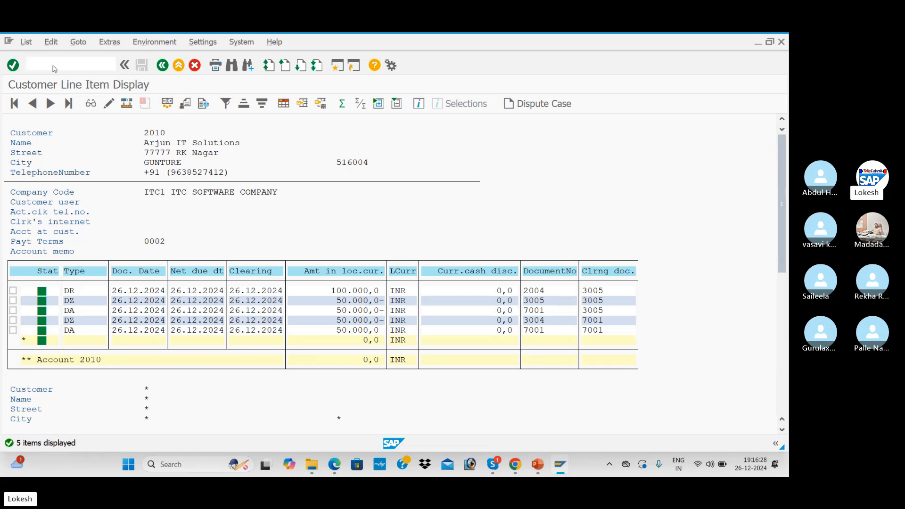
key(Return)
key(alt+Tab)
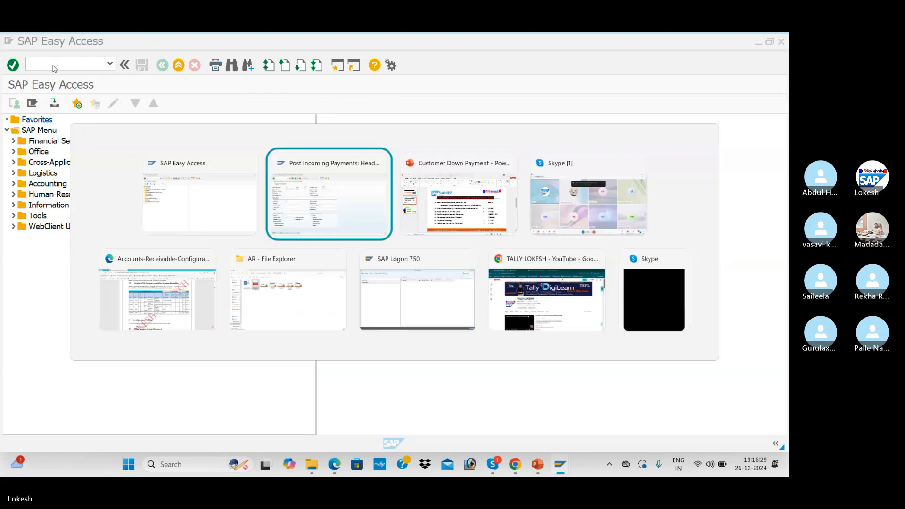
- Open the customer down payment entry screen (F-29)
key(Escape)
text(F-)
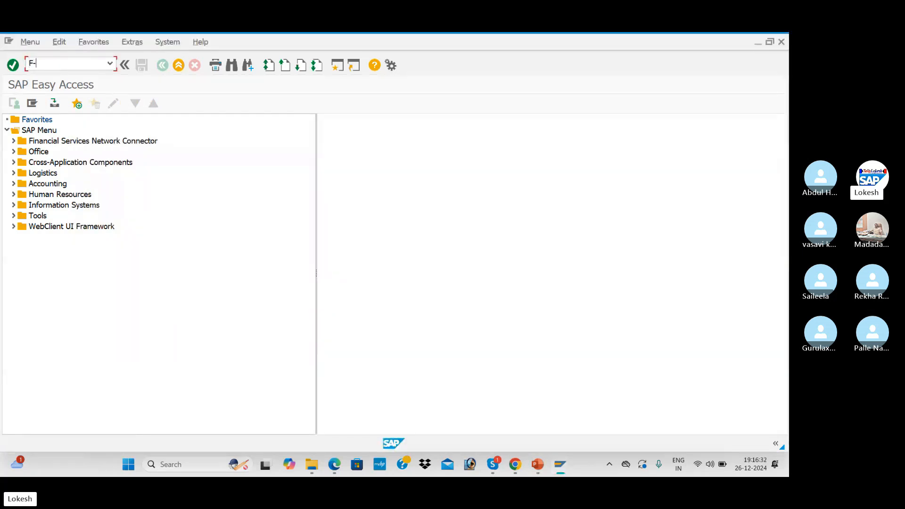
text(19)
key(Return)
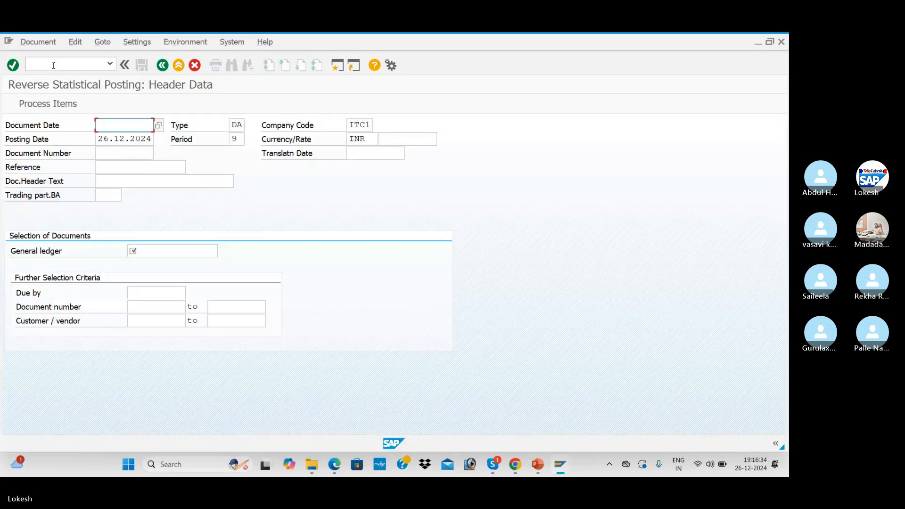
click(53, 65)
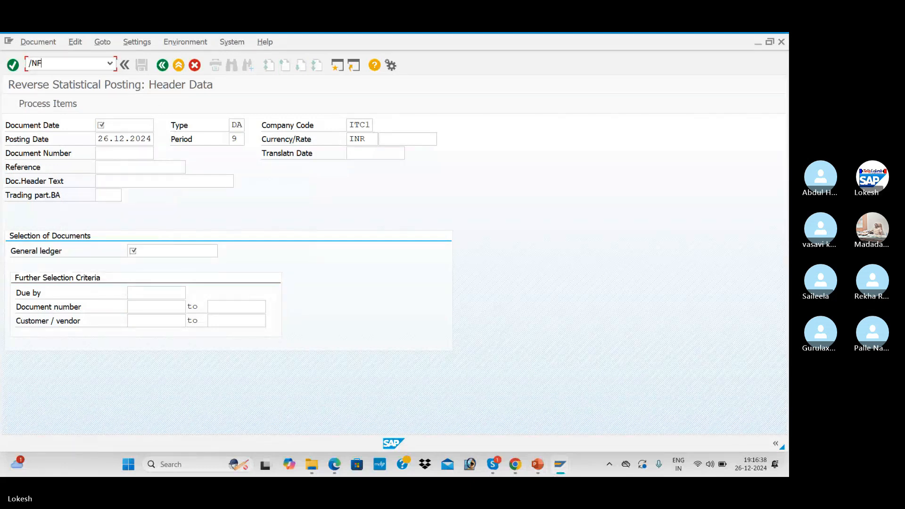
key(Return)
- Fill the header: document date, reference Cus -07, text Customer Down Payment, customer 2010
key(Down)
key(Tab)
key(Tab)
key(Tab)
key(Tab)
key(Tab)
key(Tab)
key(Tab)
key(Tab)
key(Tab)
key(Down)
key(Tab)
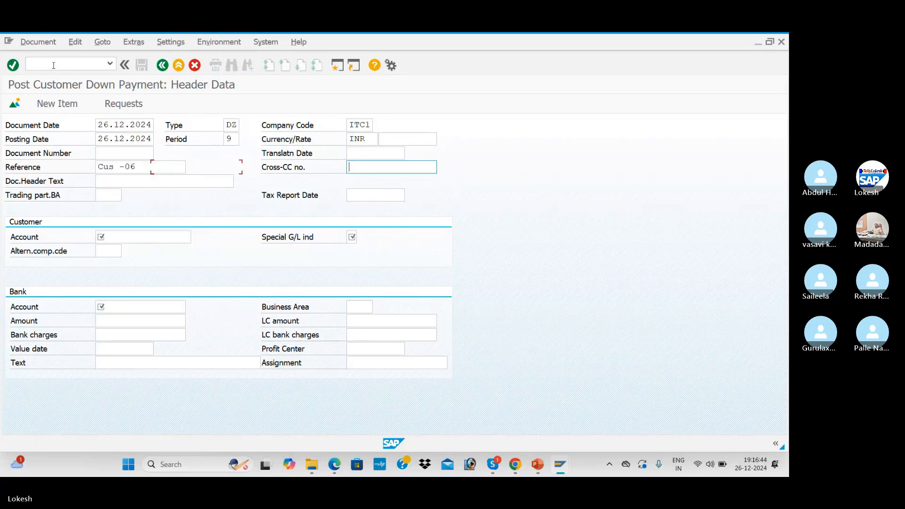
click(138, 166)
key(BackSpace)
text(7)
key(Tab)
key(Tab)
key(Down)
key(Down)
key(Tab)
key(Tab)
key(Tab)
key(Down)
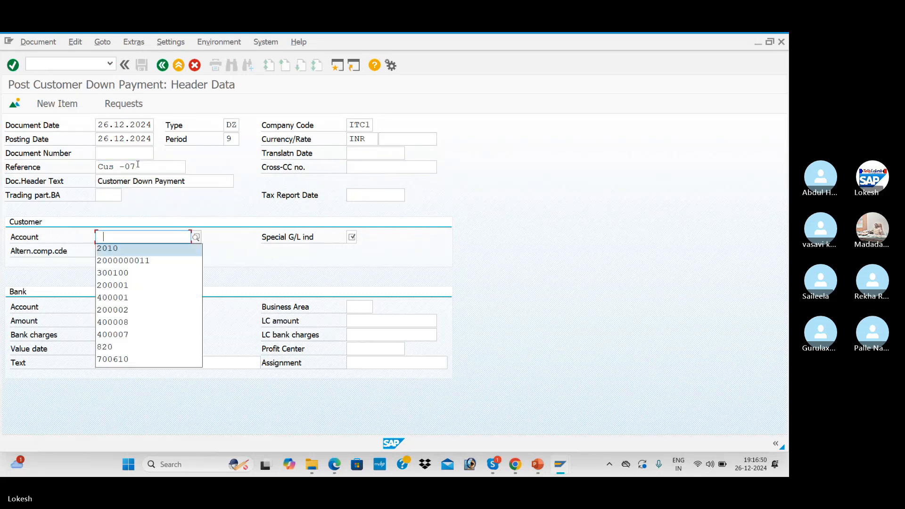
key(Tab)
key(Down)
key(Tab)
- Enter bank account 200001, amount 300000 and line text Customer Invoice
key(Tab)
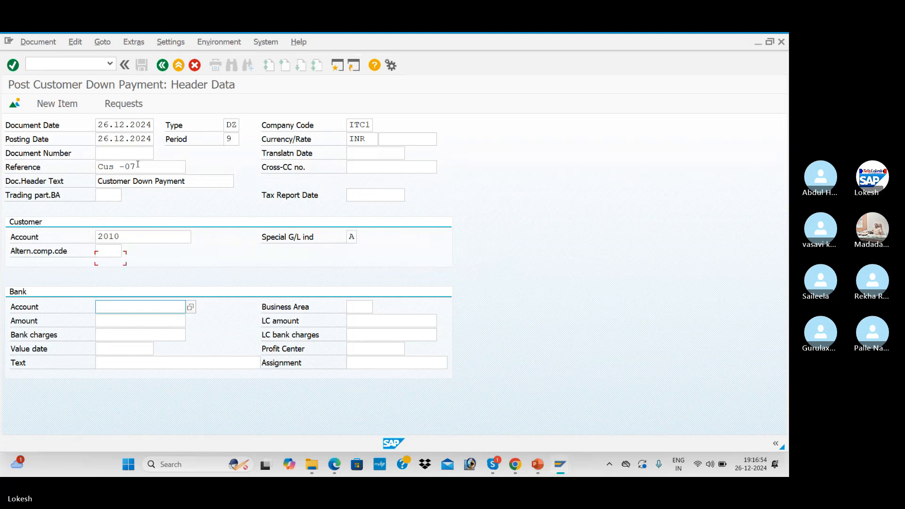
key(Down)
key(Tab)
key(Tab)
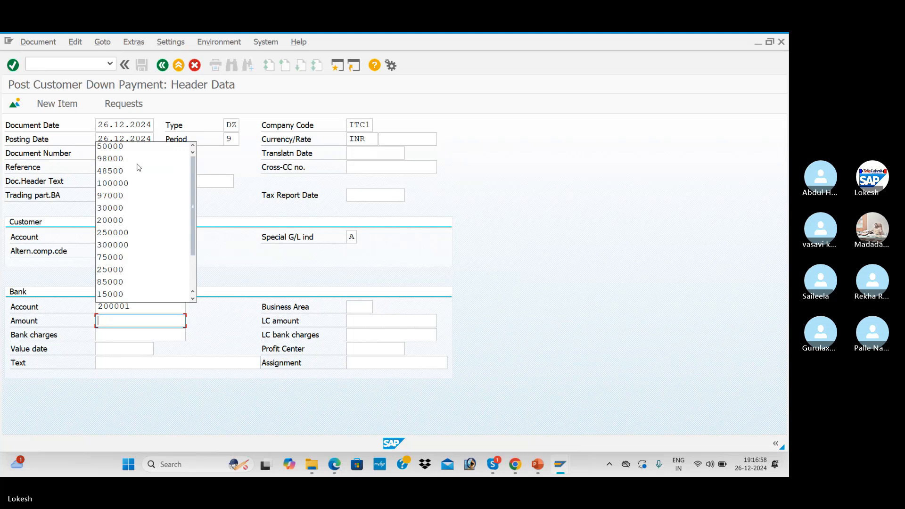
text(300000)
key(Tab)
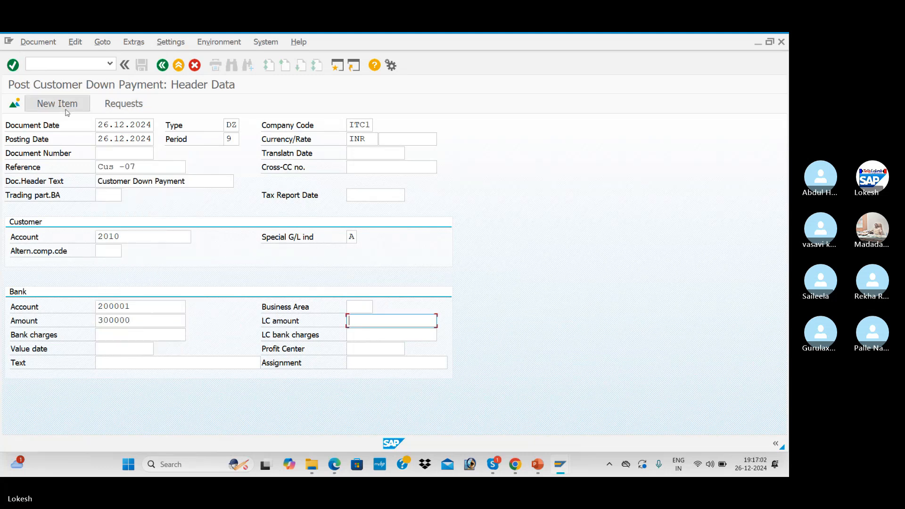
click(138, 366)
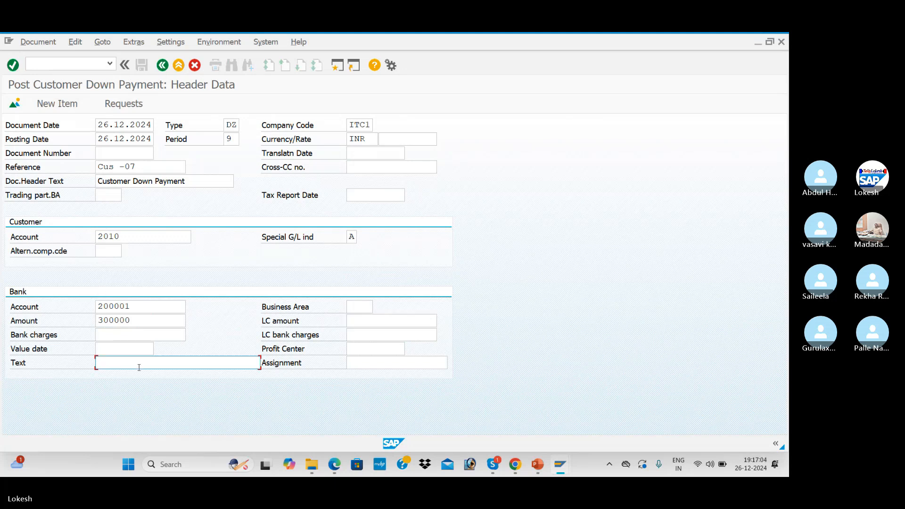
key(Down)
key(Return)
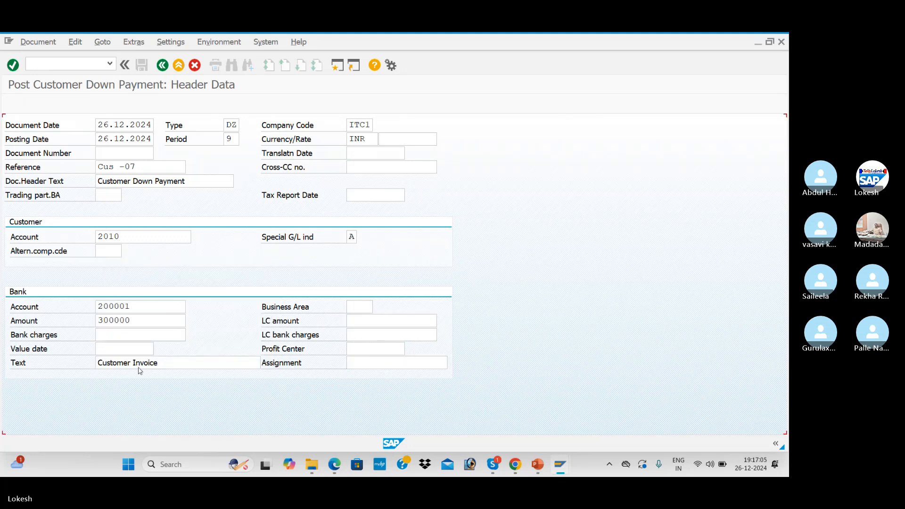
key(Return)
- Give the customer item 300000 and text Customer Invoice, then post document 3006
click(133, 192)
click(137, 249)
key(Down)
key(Tab)
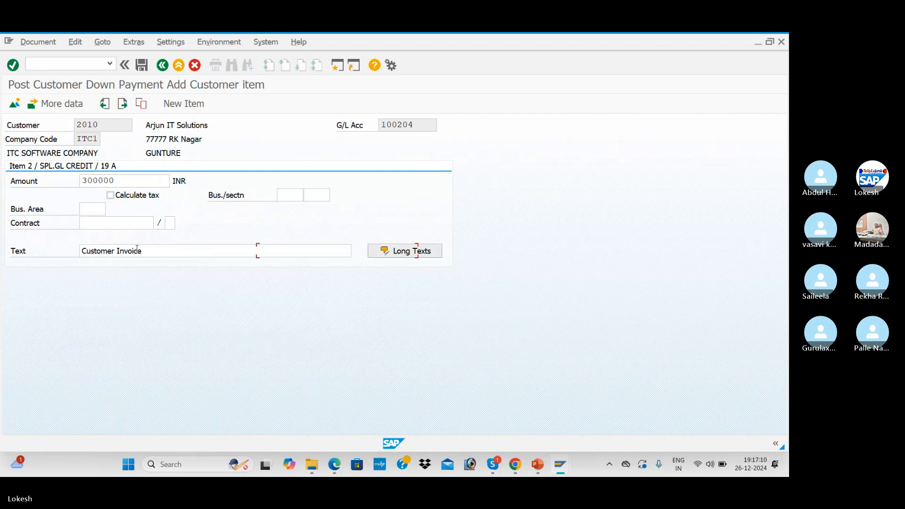
click(141, 66)
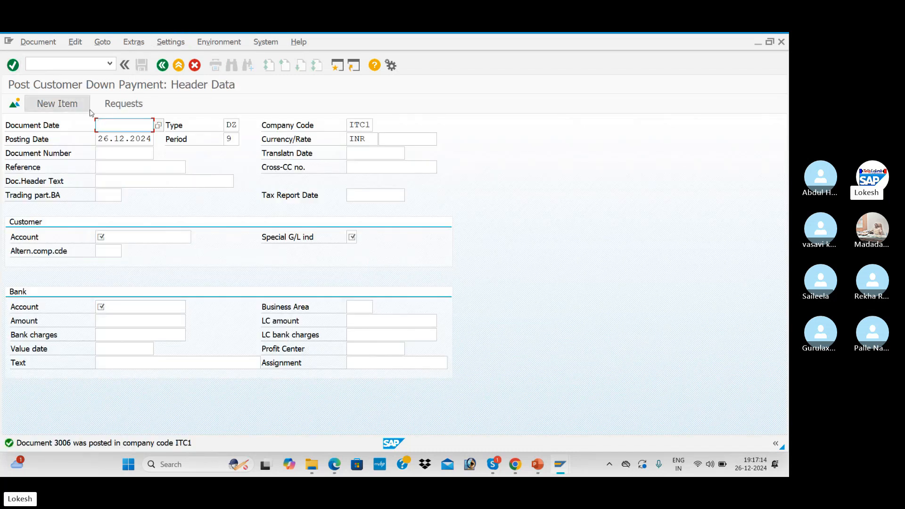
key(alt+Tab)
key(alt+Tab)
- Run FBL5N open items for customer 2010, showing only down payment 3006 for 300000
click(76, 65)
text(/NF)
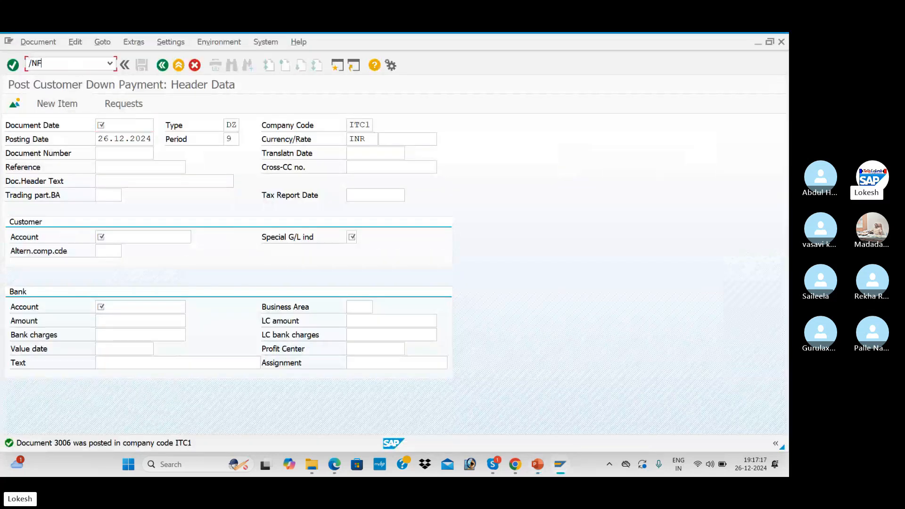
text(BL5)
key(Return)
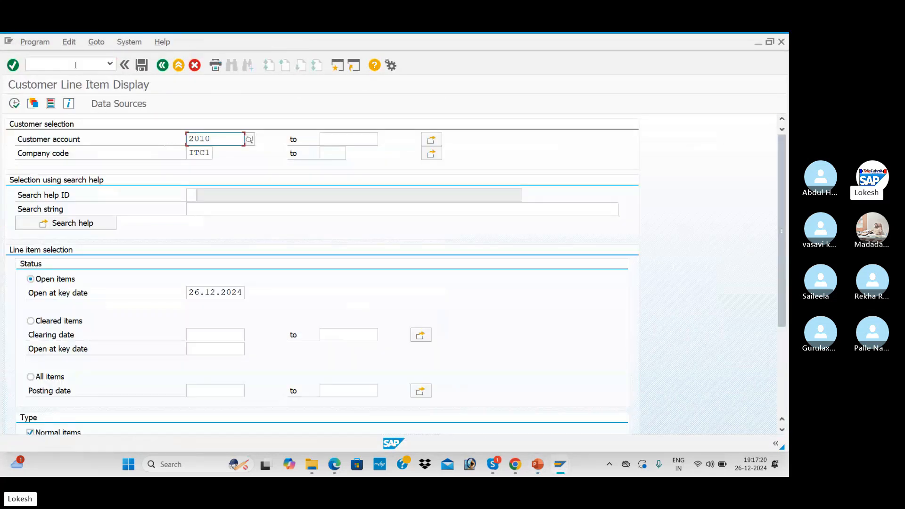
scroll(91, 267, down, 1)
scroll(97, 234, up, 1)
click(14, 103)
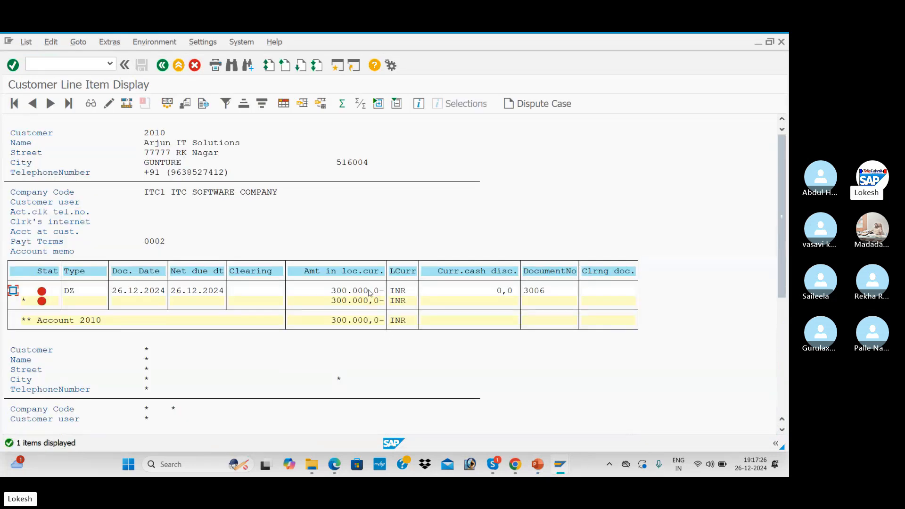
- Return to the Post Incoming Payments window and enter /NFB70 in the command field
key(alt+Tab)
key(alt+Tab)
click(65, 58)
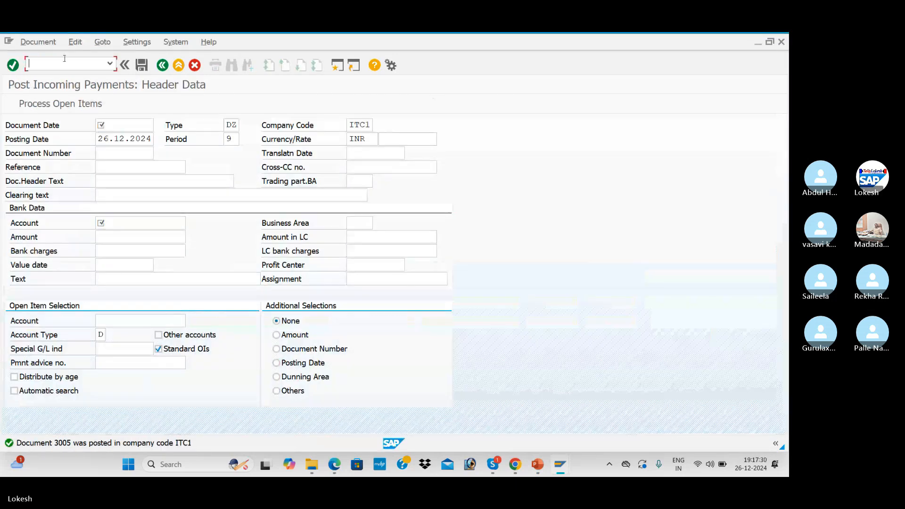
text(/N)
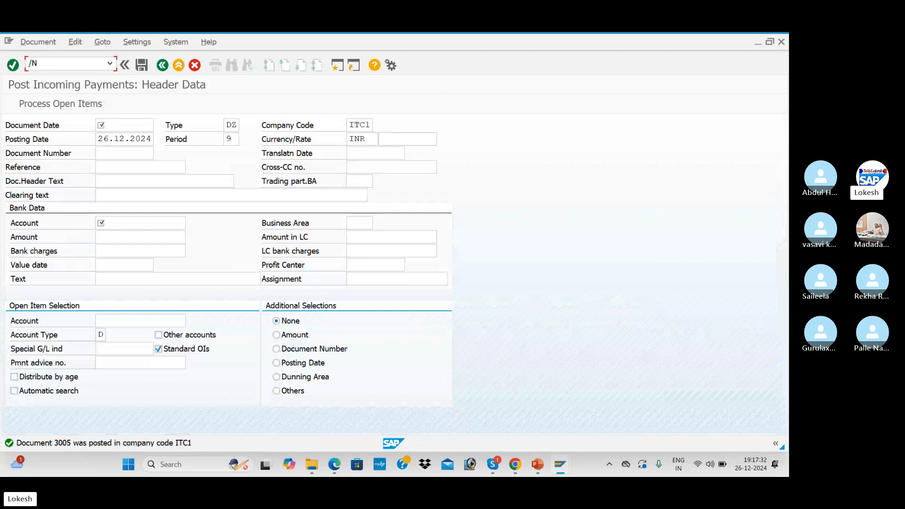
text(FB70)
- Enter invoice header: customer 2010, date 26.12.2024, reference Cus -05, amount 500000, text CUSTOMER INVOICE
key(Return)
text(2010)
key(Tab)
text(26.12.2024)
key(Tab)
text(C)
key(Return)
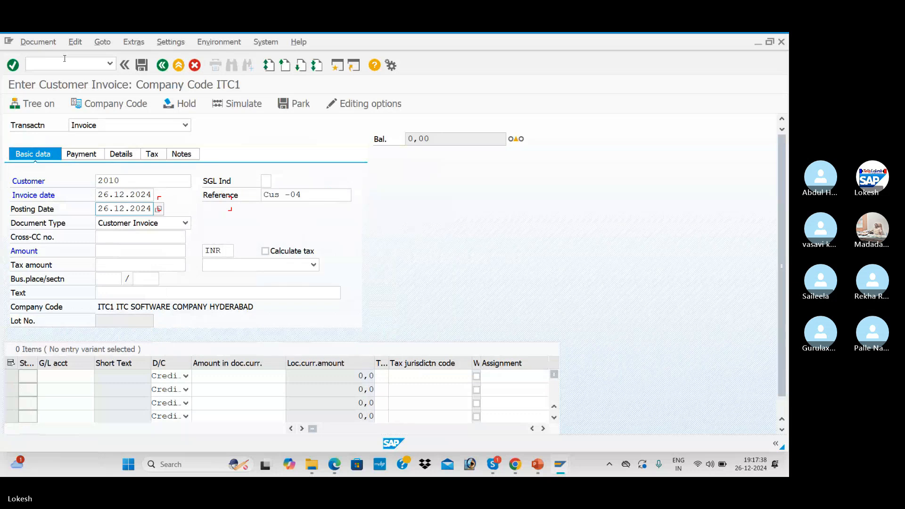
click(307, 195)
key(BackSpace)
text(5)
key(Tab)
key(Tab)
key(Tab)
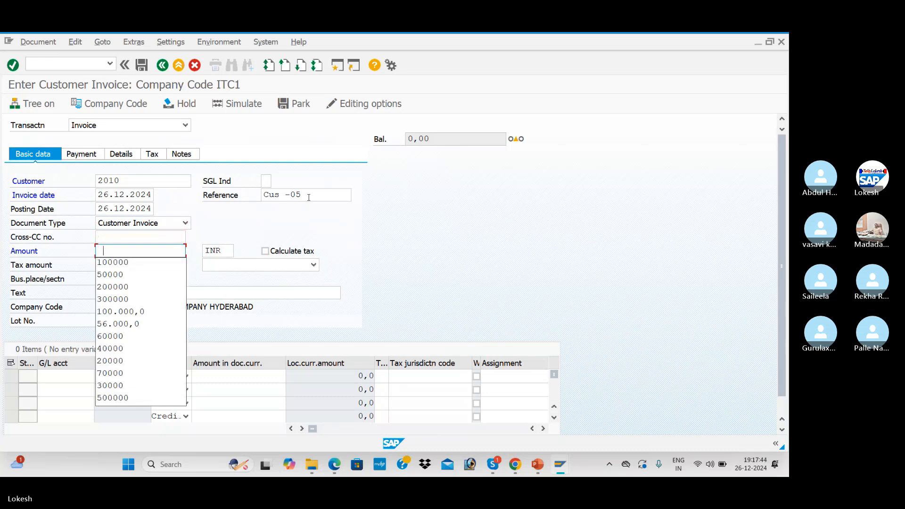
text(500000)
key(Tab)
key(Tab)
key(Tab)
key(Tab)
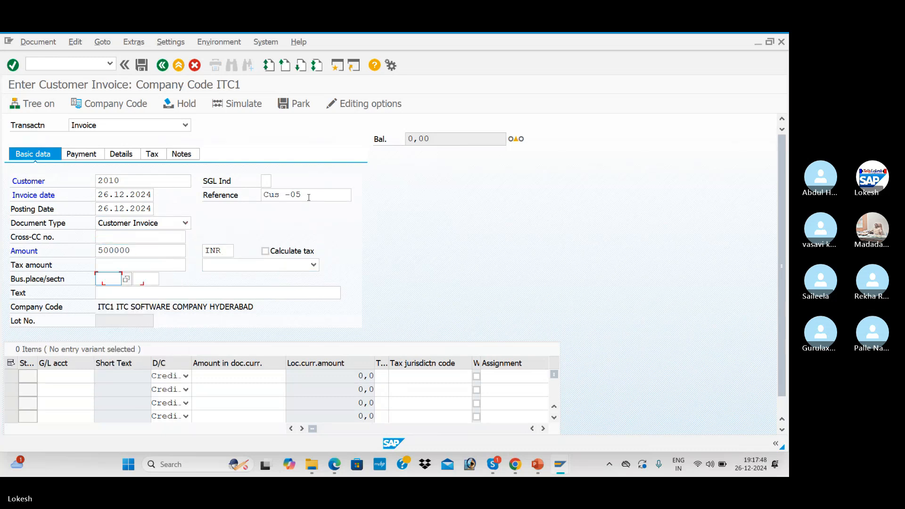
key(Down)
key(Return)
key(Tab)
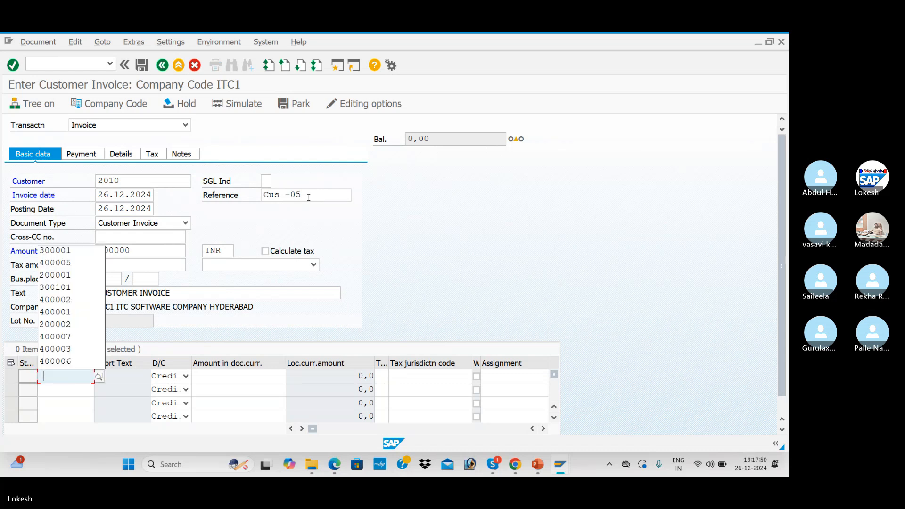
- Add the 500000 line to G/L 300001 Sales A/c, preview, and post as document 2005
key(Down)
key(Return)
key(Tab)
key(Tab)
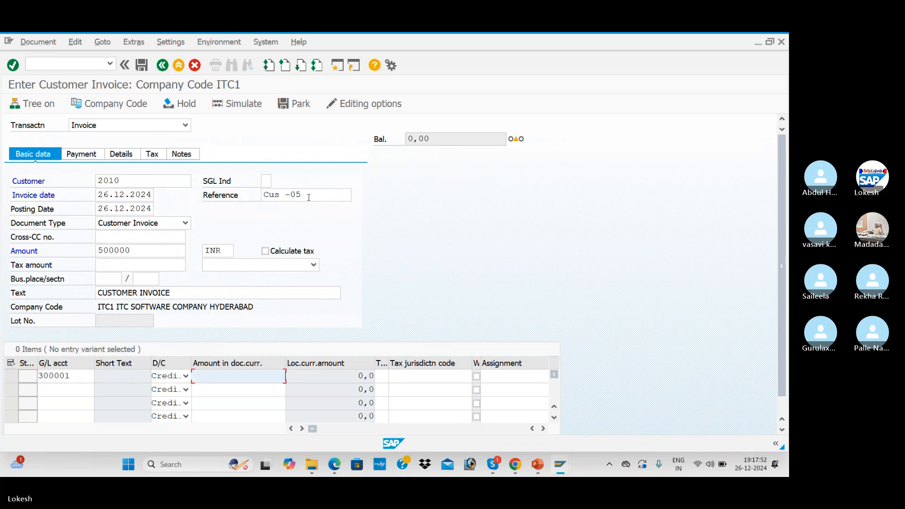
key(Down)
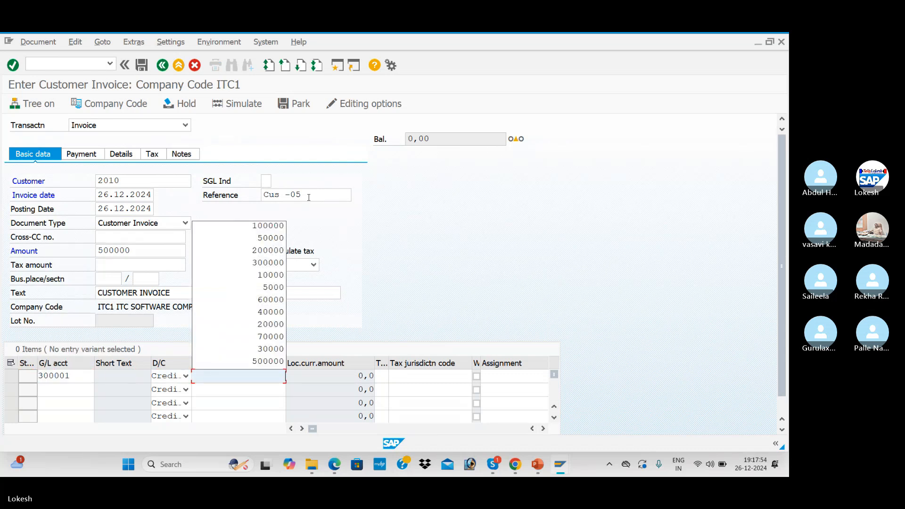
text(500000)
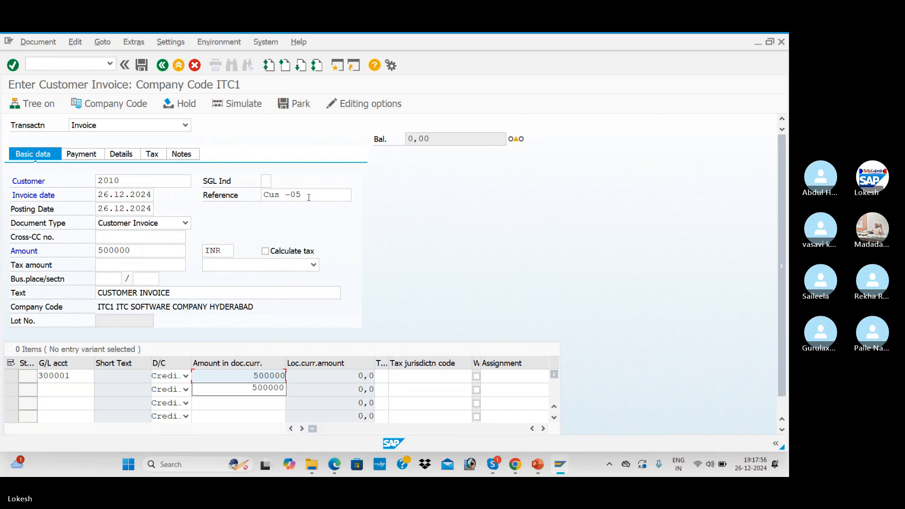
key(Tab)
key(Tab)
key(Tab)
key(Tab)
key(Tab)
key(Tab)
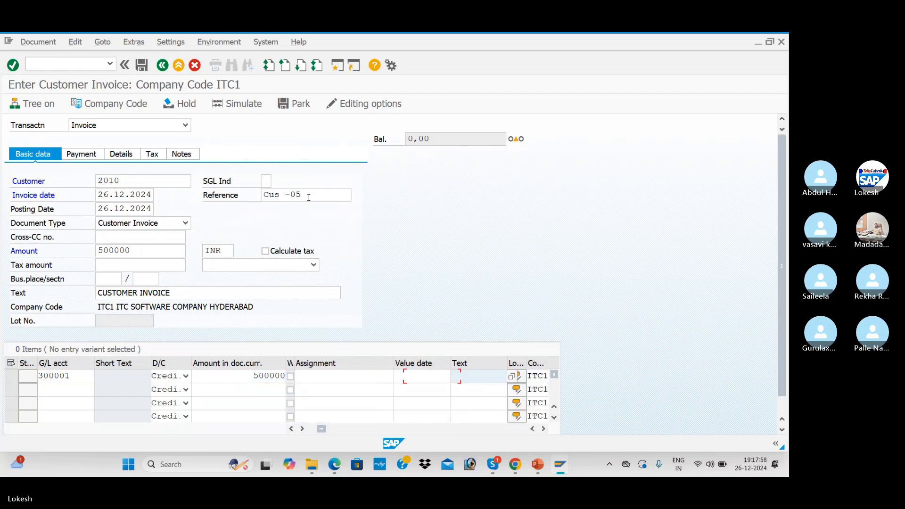
key(Down)
key(Return)
key(Tab)
key(Return)
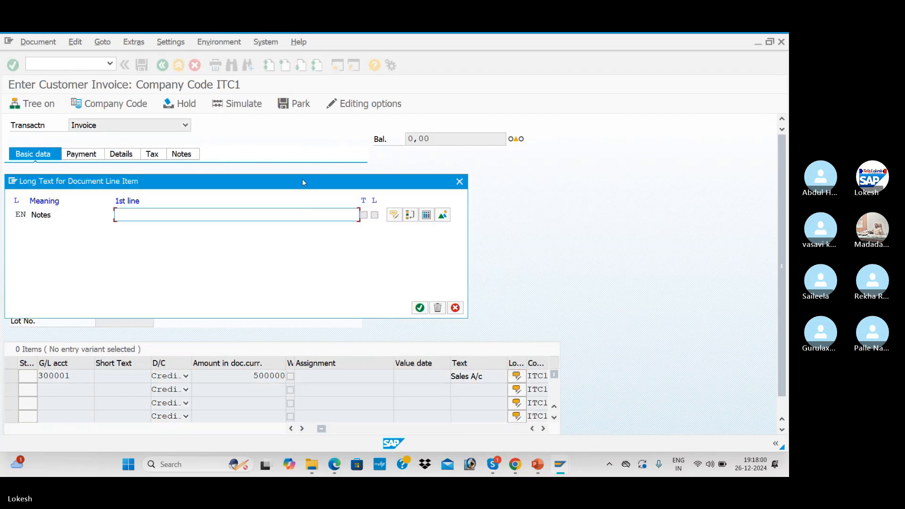
click(460, 181)
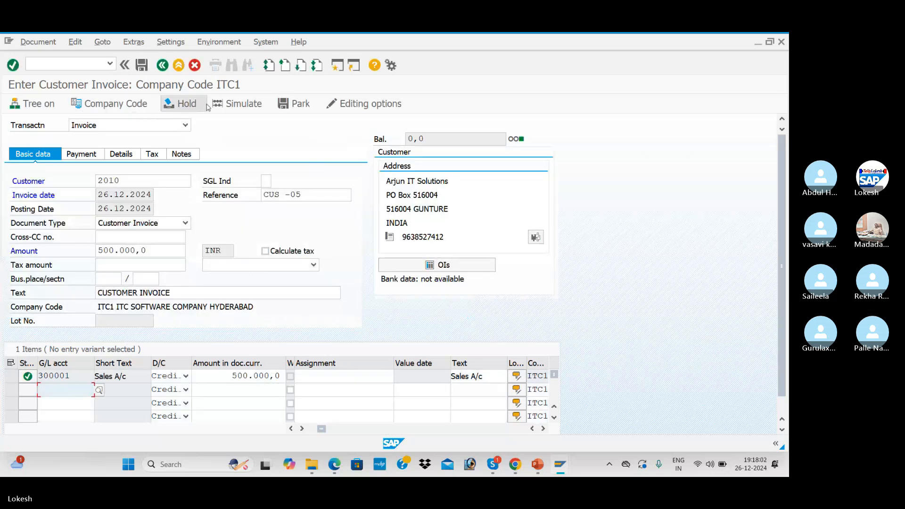
click(246, 109)
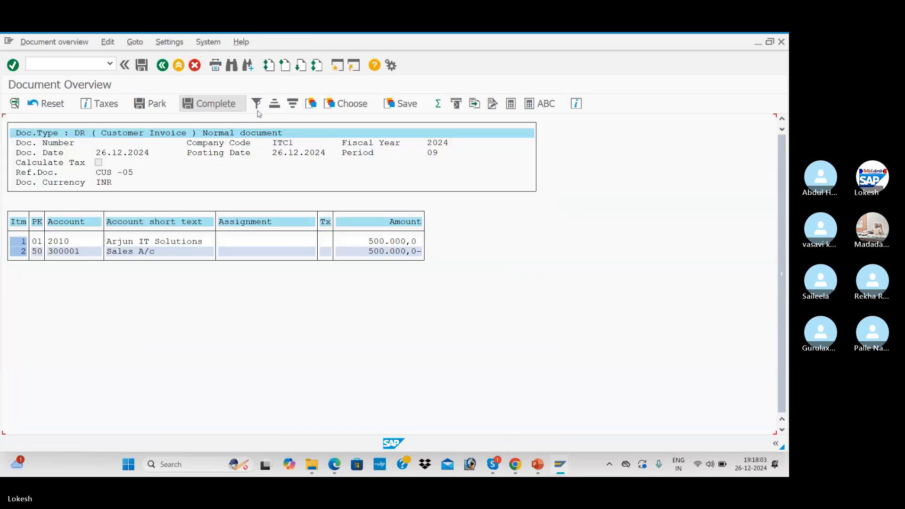
click(142, 65)
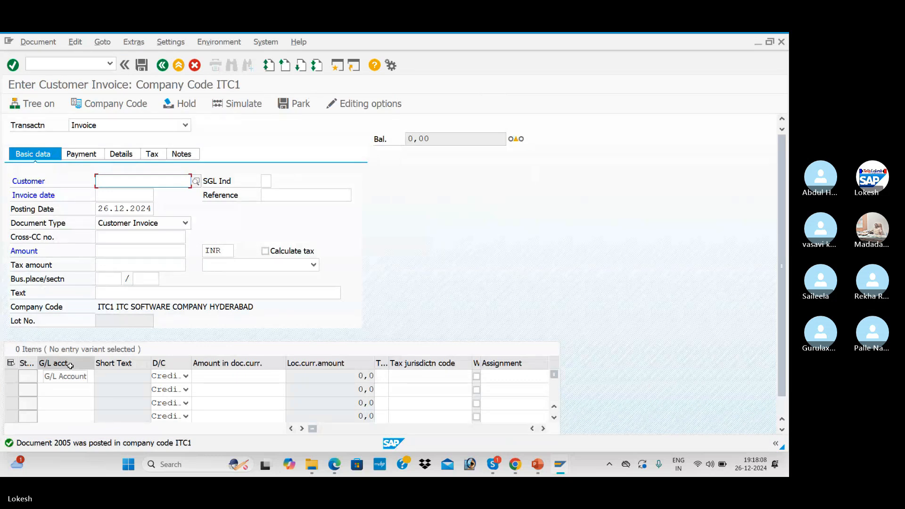
key(alt+Tab)
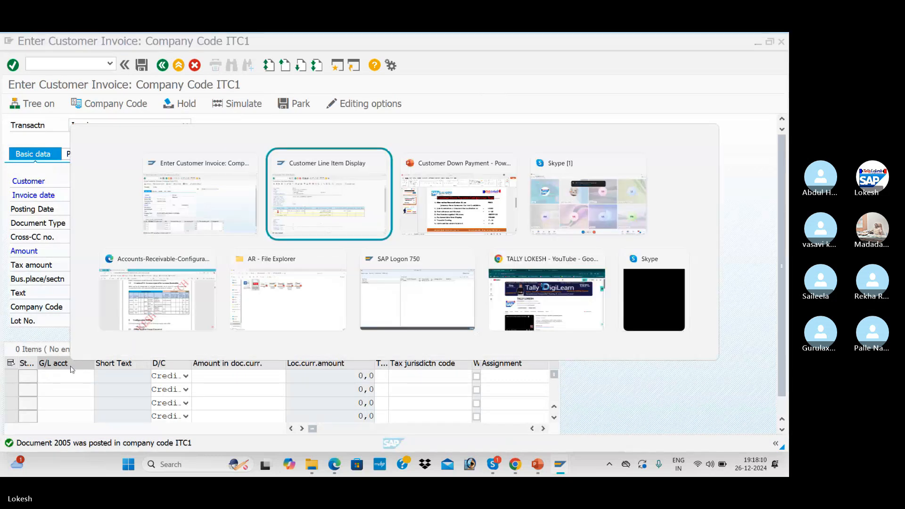
click(26, 41)
click(40, 68)
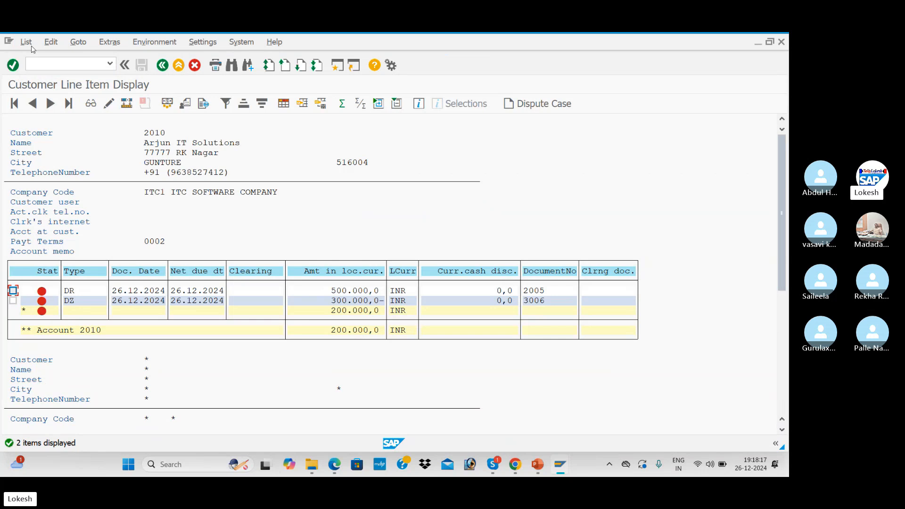
key(alt+Tab)
key(alt+Tab)
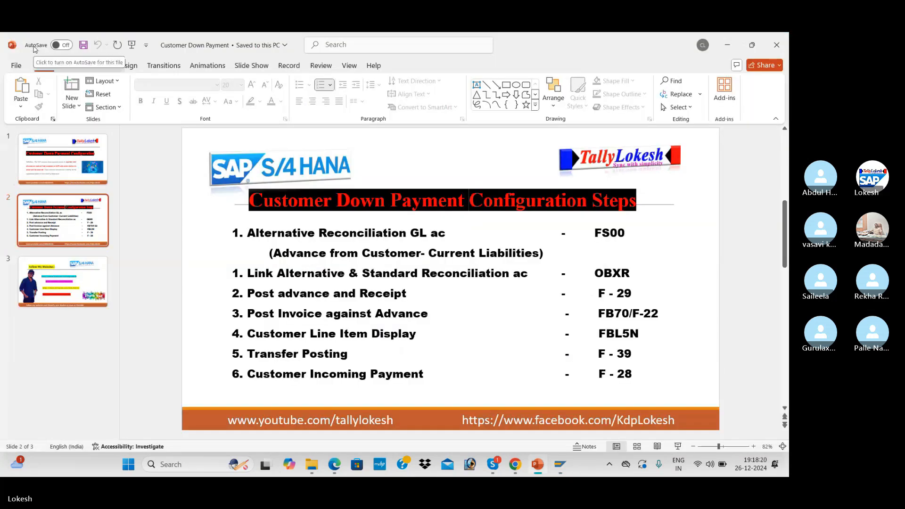
key(alt+Tab)
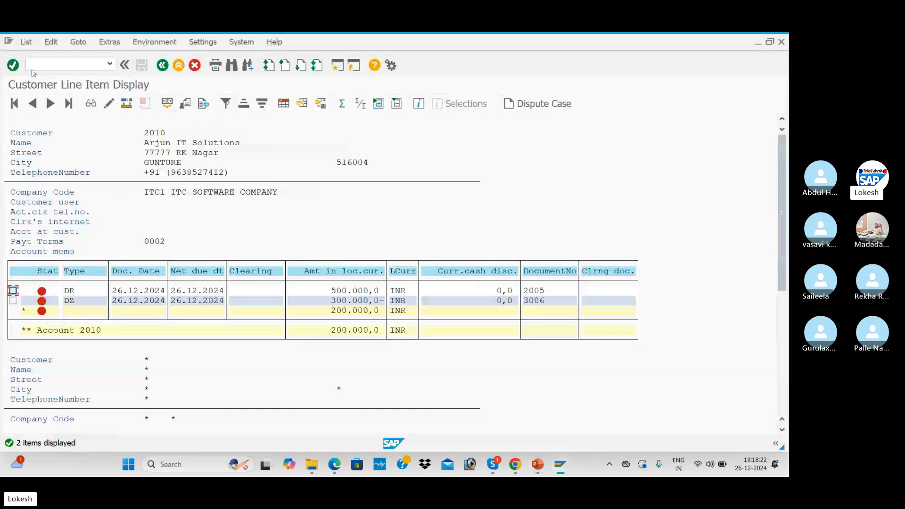
key(alt+Tab)
key(alt+Tab)
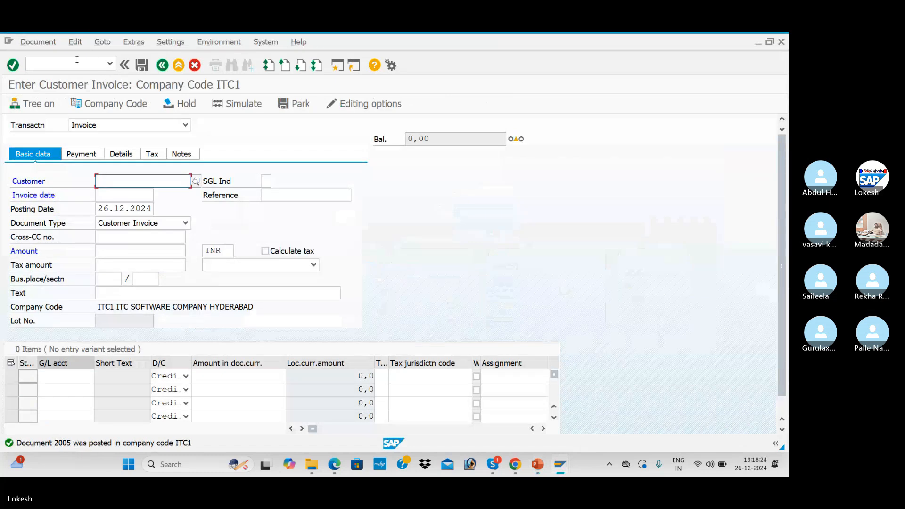
- In F-39 enter reference Cus -07, header text Customer Payment, the customer account and text Customer Invoice
text(/NF-39)
key(Return)
key(Tab)
key(Tab)
key(Tab)
key(Tab)
key(Tab)
key(Tab)
key(Down)
key(Return)
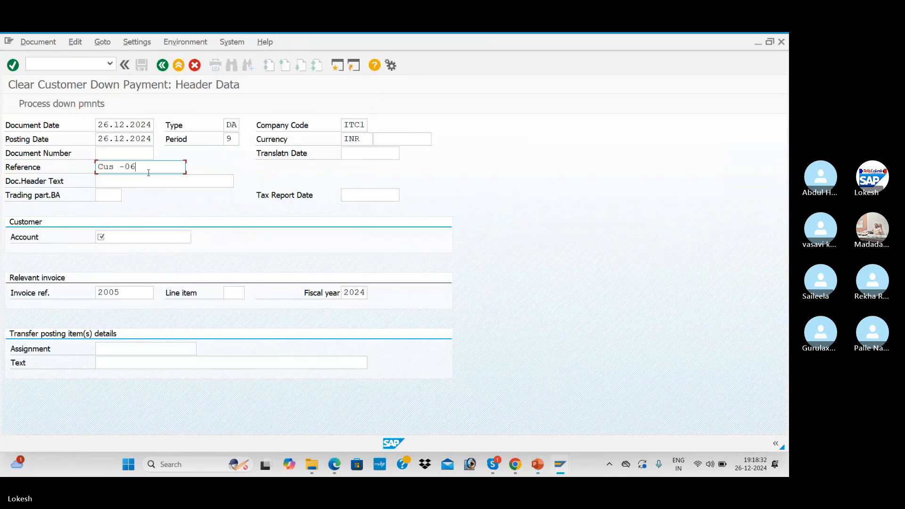
key(BackSpace)
text(7)
key(Tab)
key(Down)
key(Return)
key(Tab)
key(Tab)
key(Tab)
key(Down)
key(Return)
key(Tab)
key(Tab)
key(Tab)
key(Tab)
key(Tab)
key(Down)
key(Down)
key(Return)
- Select down payment 3006, transfer it against invoice 2005 and save the clearing document
click(12, 65)
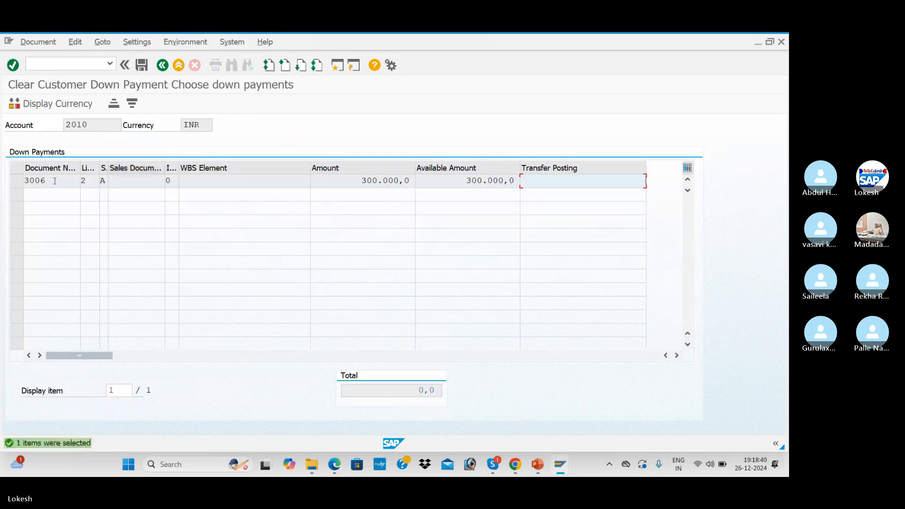
click(19, 185)
click(141, 65)
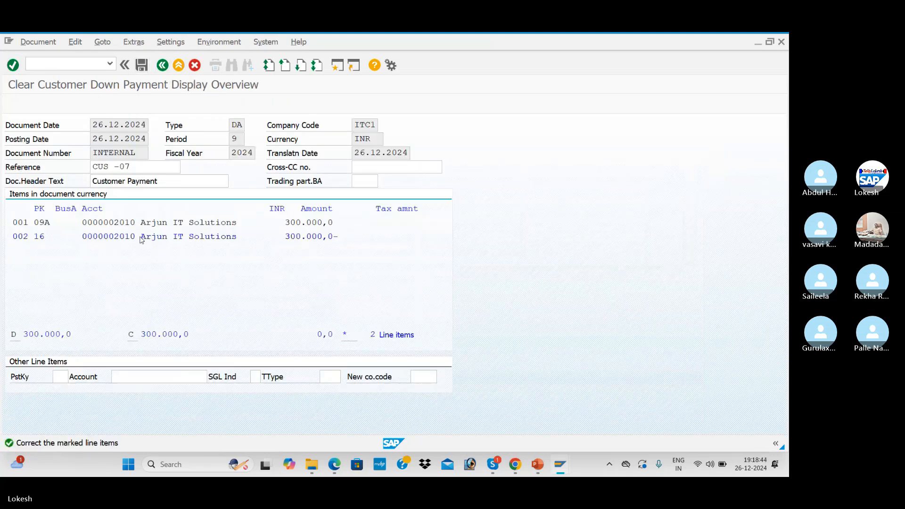
click(142, 65)
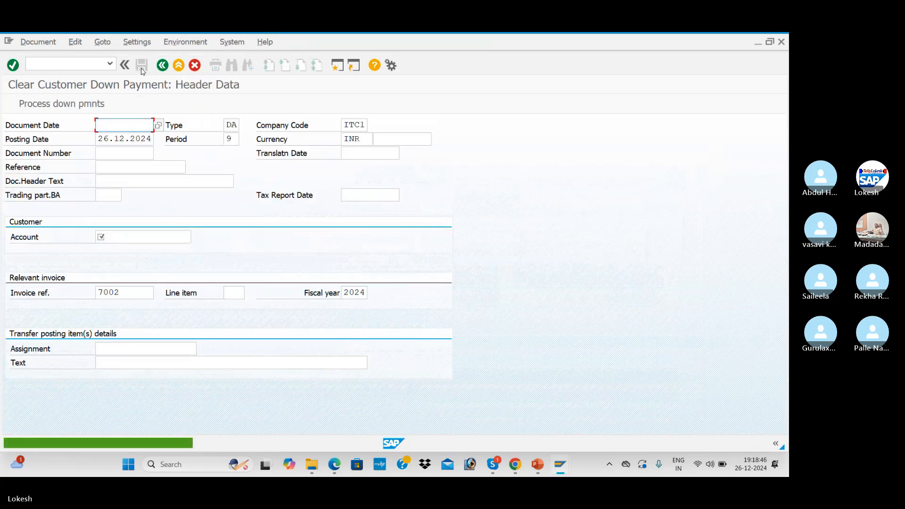
- Refresh customer 2010's line item list to show transfer 7002 beside invoice 2005
key(alt+Tab)
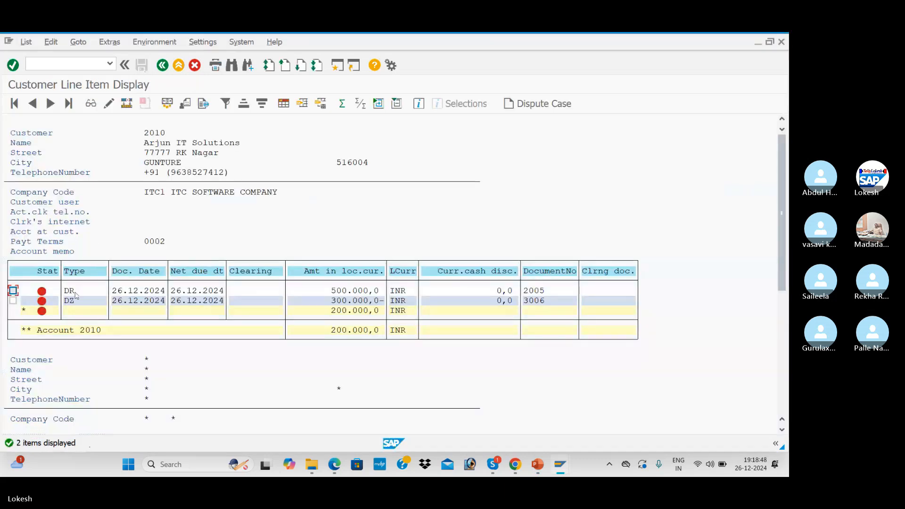
click(25, 41)
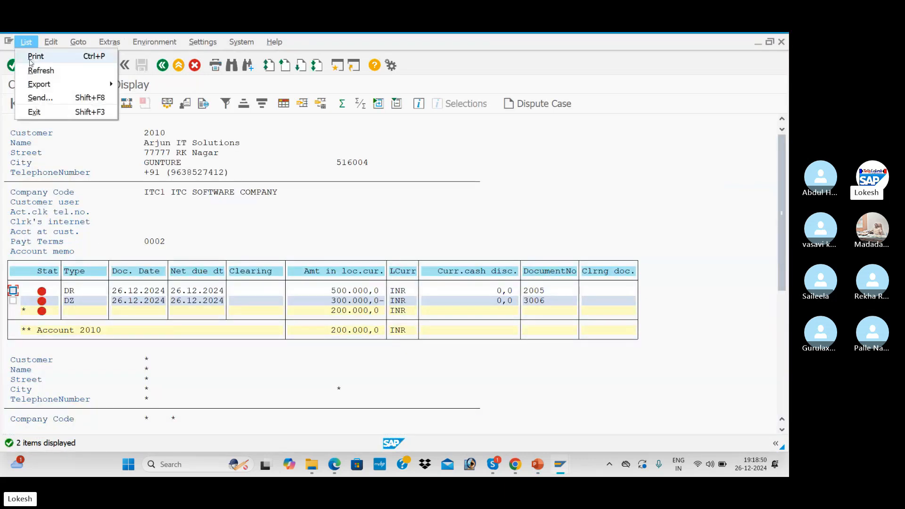
click(37, 67)
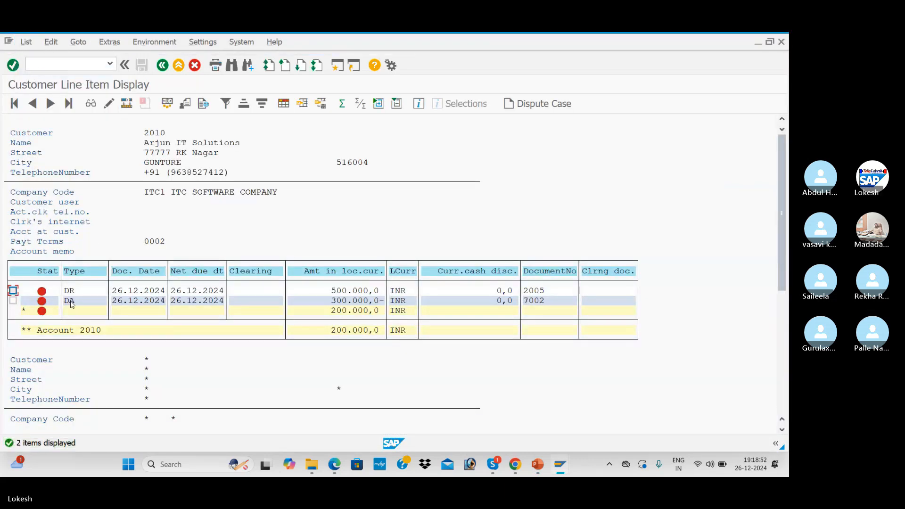
- Back in the clearing window, enter the F-28 transaction command
key(alt+Tab)
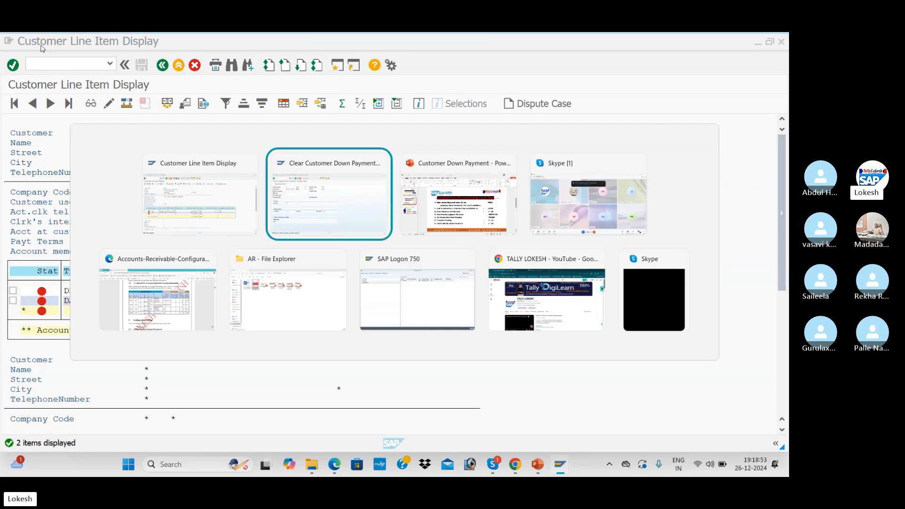
text(F-)
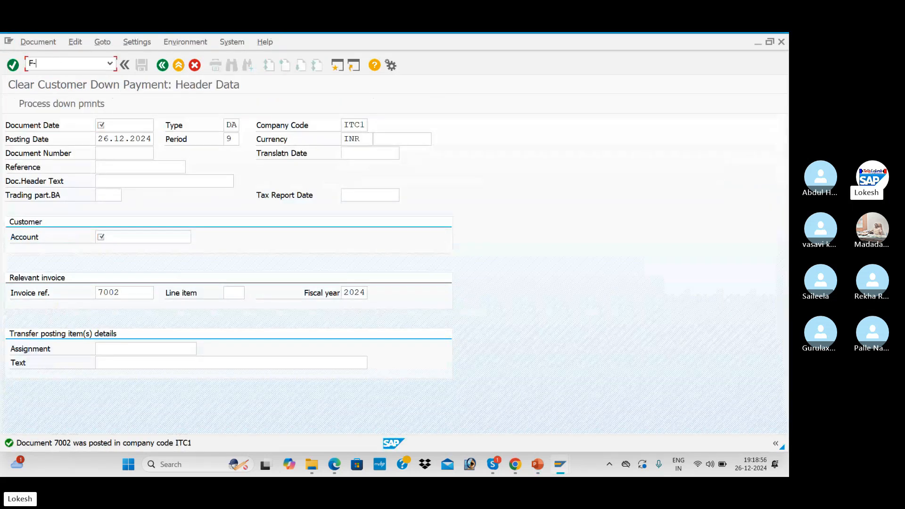
text(28)
key(Return)
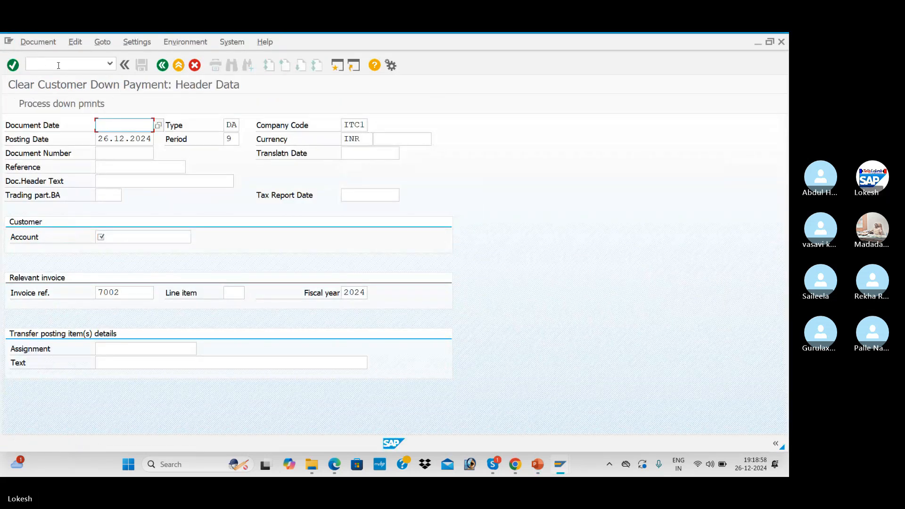
text(/NF-28)
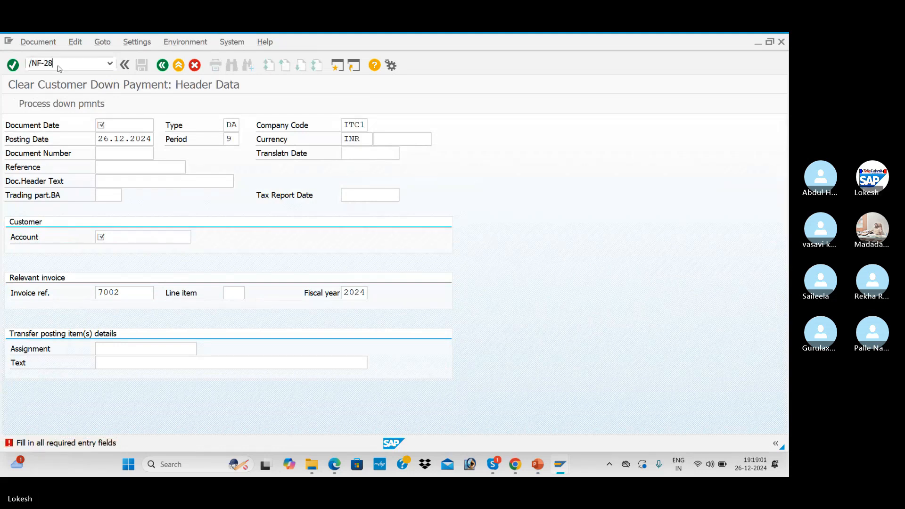
- Start F-28 with document date 26.12.2024 and reference Cus -08
key(Return)
text(26.12.2024)
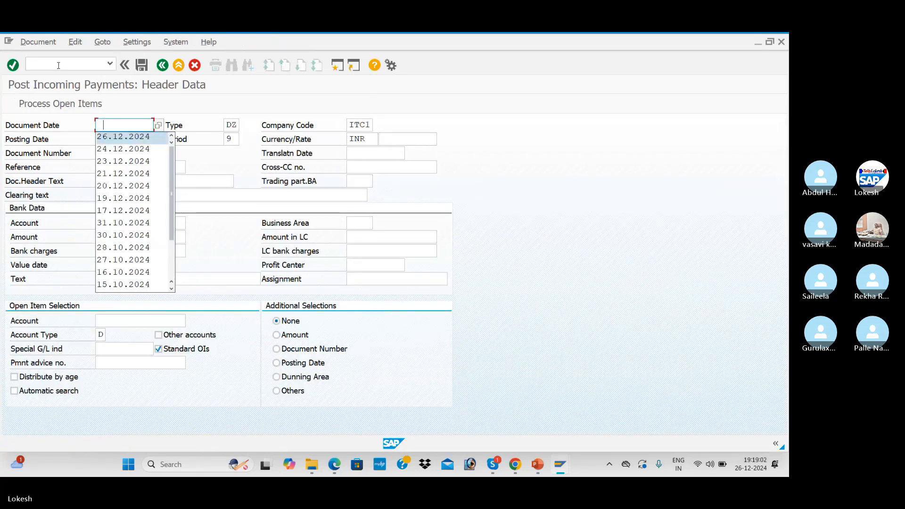
key(Tab)
key(Tab)
key(Tab)
key(Tab)
key(Tab)
text(Cus -07)
key(Tab)
click(139, 163)
key(BackSpace)
text(8)
key(Tab)
key(Tab)
key(Tab)
key(Tab)
key(Tab)
- Fill header text Customer Payment, the bank account and payment amount 200000
key(shift+Tab)
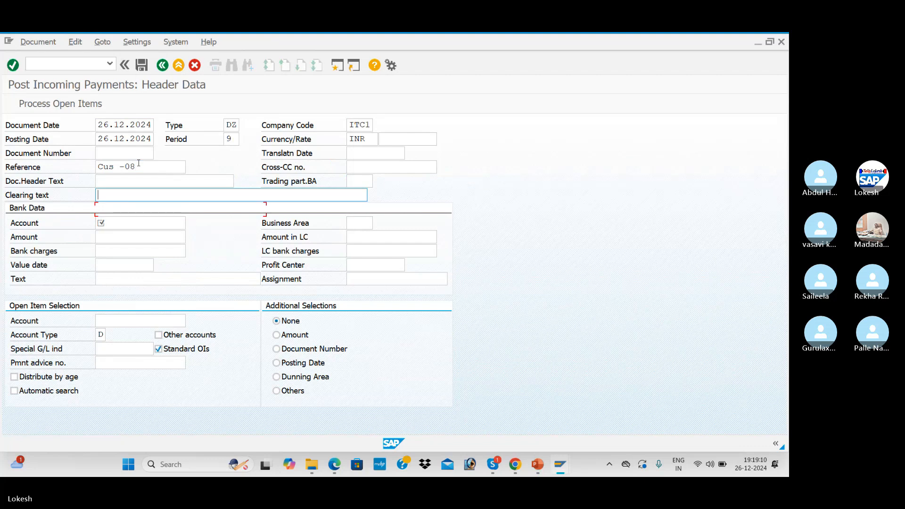
key(Tab)
key(shift+Tab)
key(shift+Tab)
key(BackSpace)
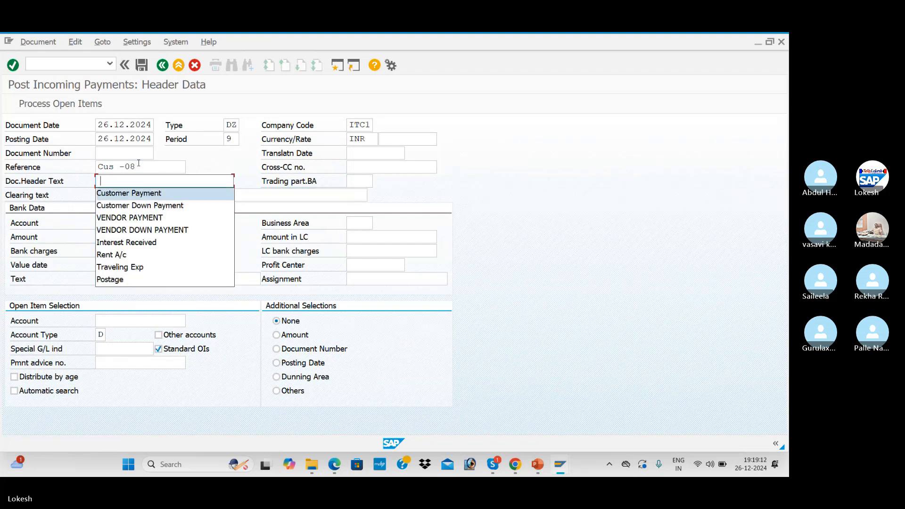
key(Tab)
key(Tab)
key(BackSpace)
key(Tab)
key(BackSpace)
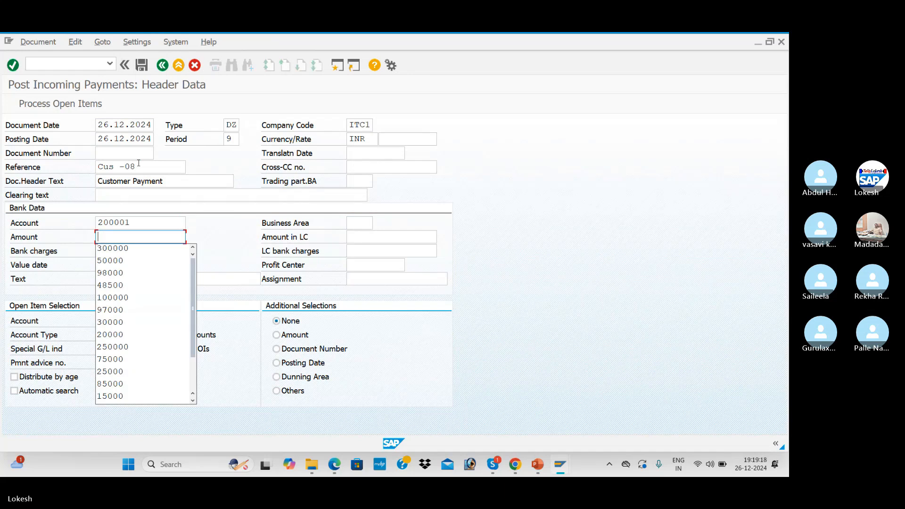
text(200000)
key(Tab)
key(Tab)
key(Tab)
key(Tab)
key(Tab)
- Enter text Customer Invoice and customer 2010, load open items, and post payment document 3007
key(Tab)
text(Customer Invoice)
key(Tab)
key(Tab)
text(2010)
key(Return)
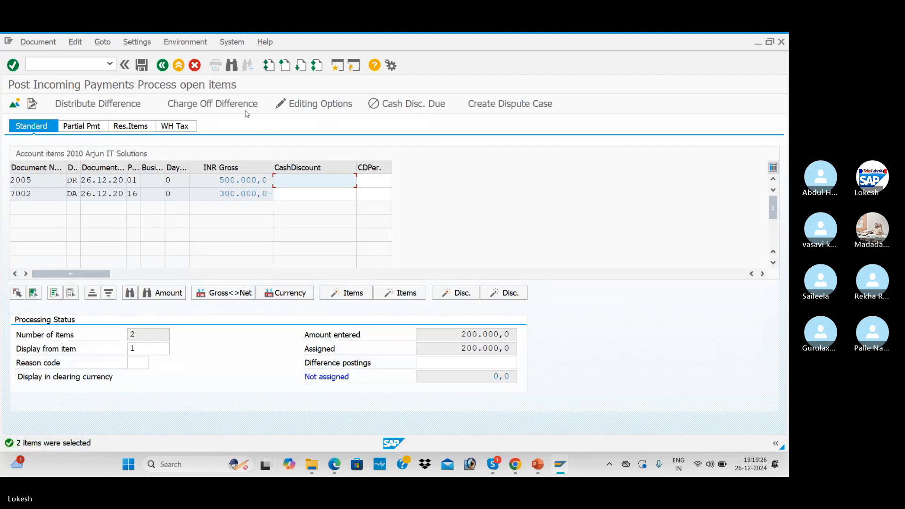
click(142, 65)
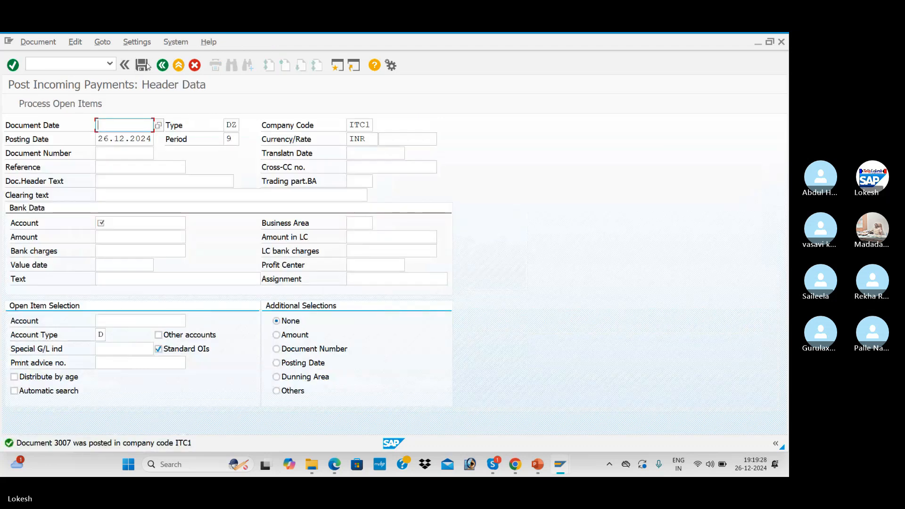
key(alt+Tab)
- Refresh the customer's line item list and dismiss the no-items-selected notice
click(26, 41)
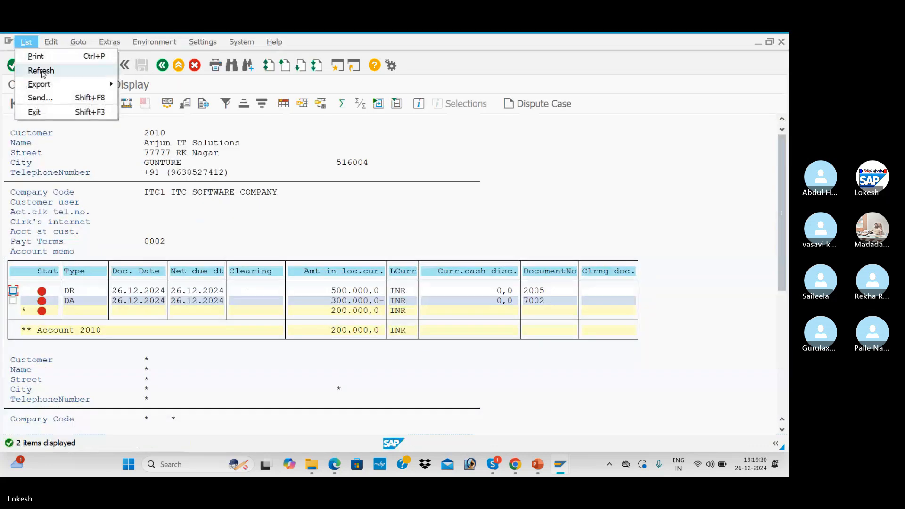
click(46, 71)
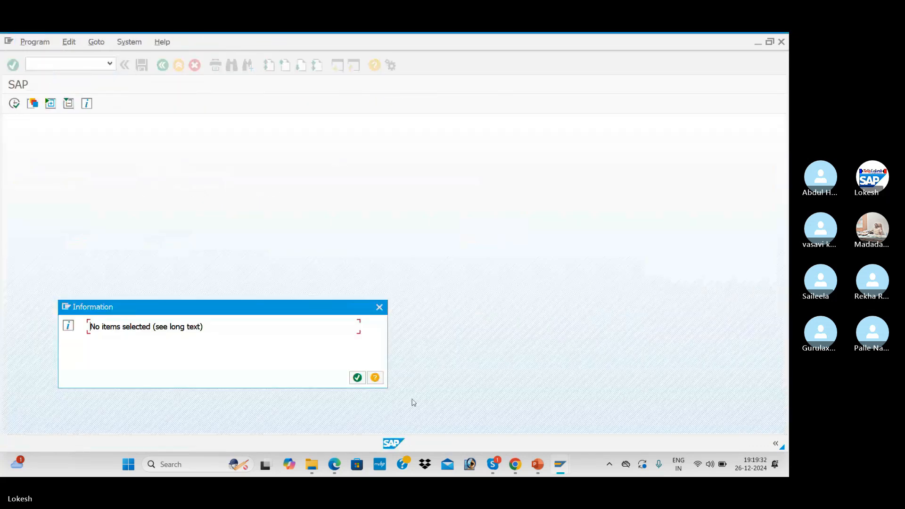
click(358, 378)
- Run the report for cleared items with clearing date 26.12.2024
click(30, 321)
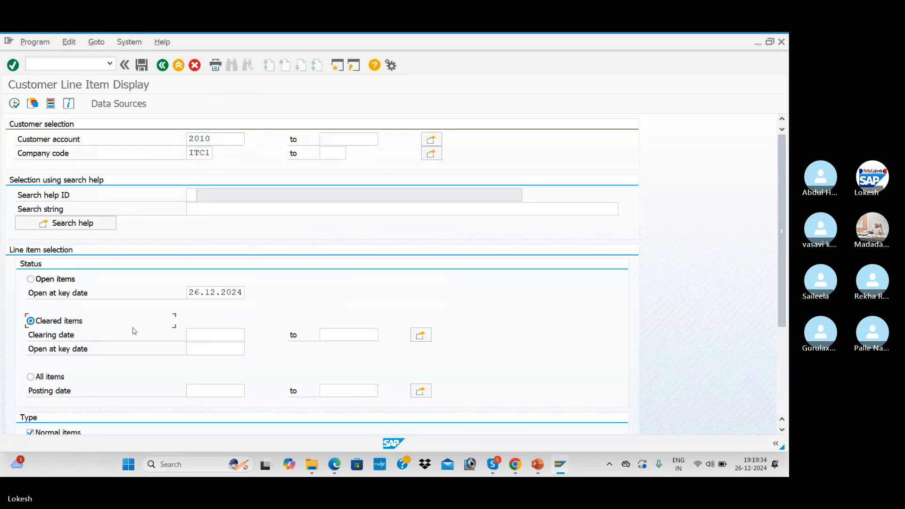
click(210, 333)
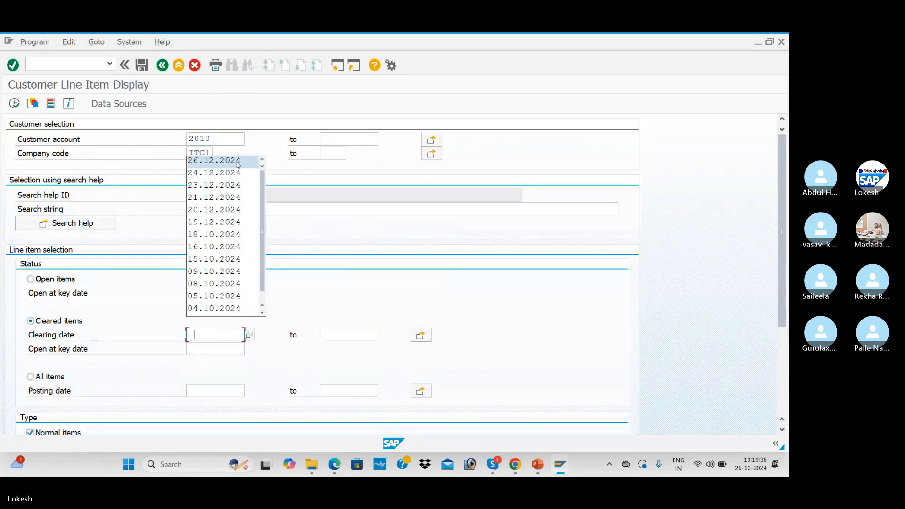
click(216, 158)
click(14, 103)
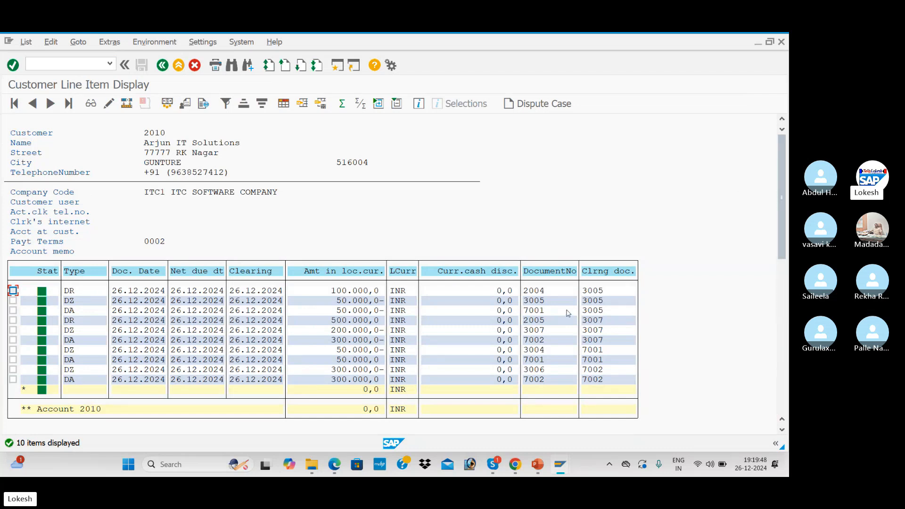
- Review the Customer Down Payment slides in PowerPoint, then return to the Skype SAP BATCH 14 call
key(alt+Tab)
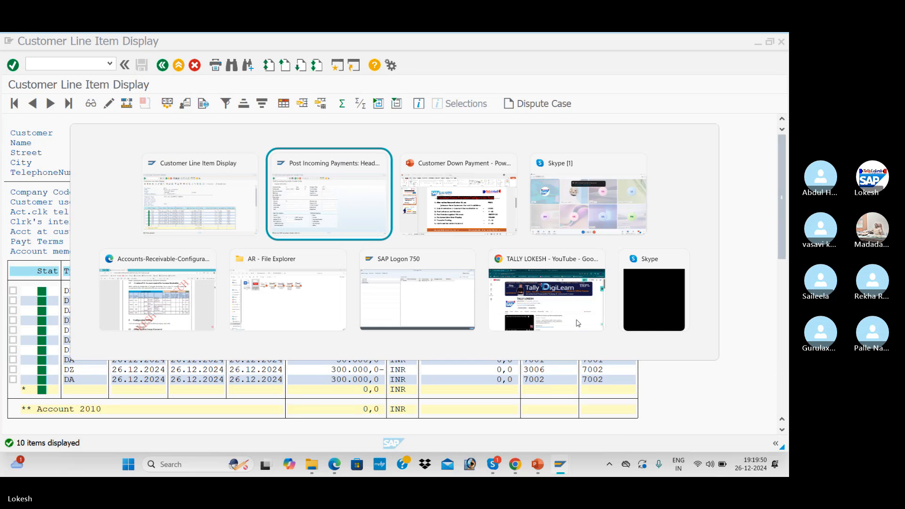
key(alt+Tab)
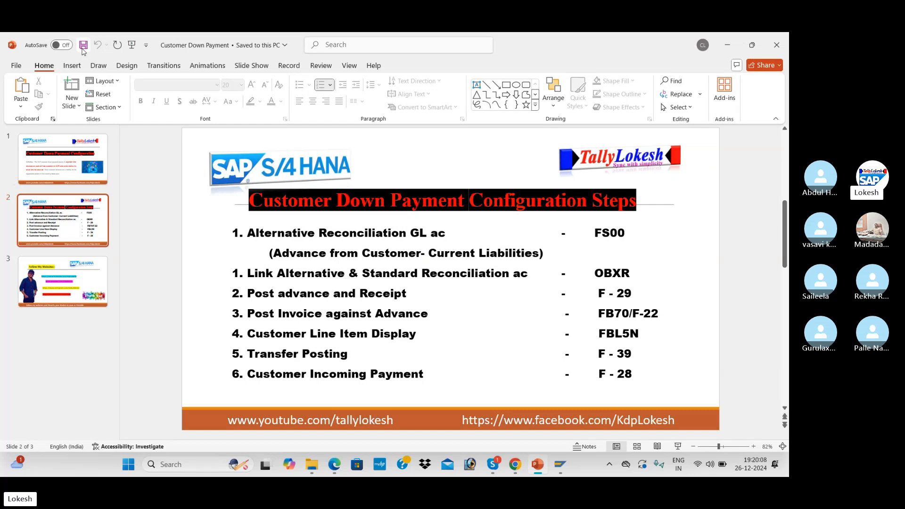
key(alt+Tab)
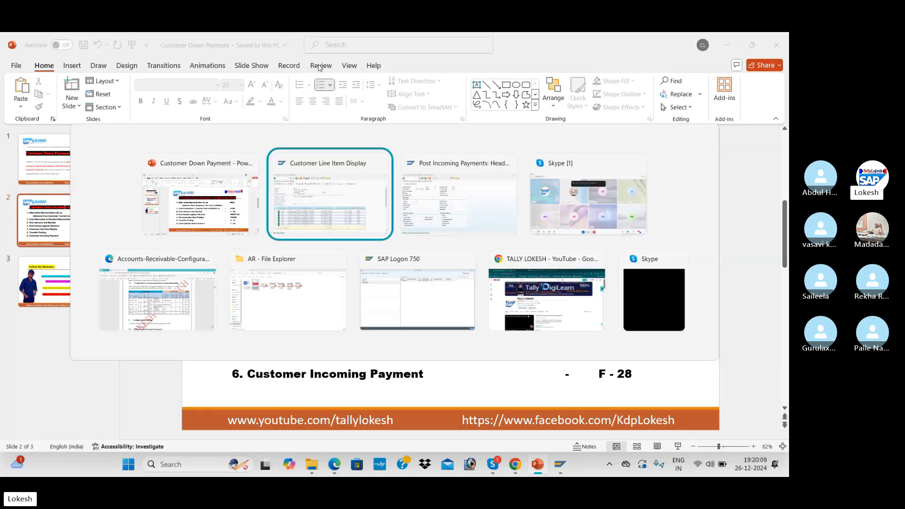
key(alt+Tab)
key(alt+Tab)
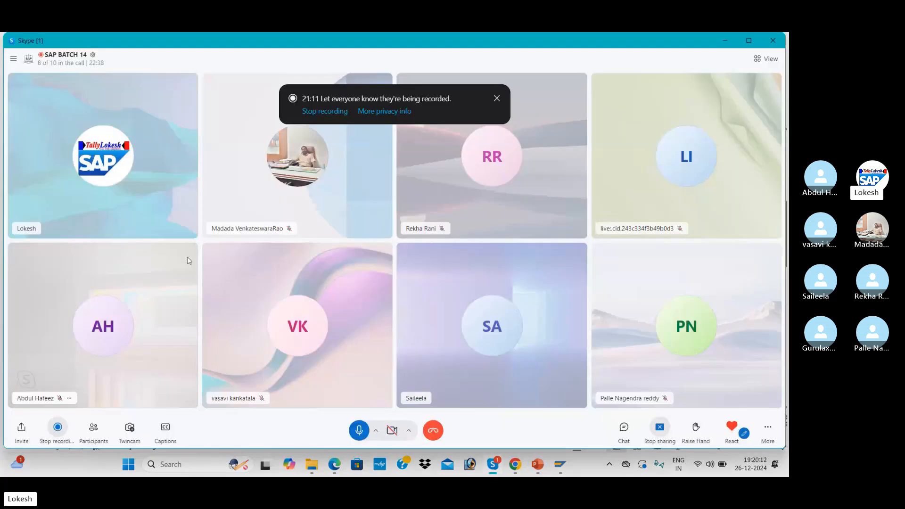